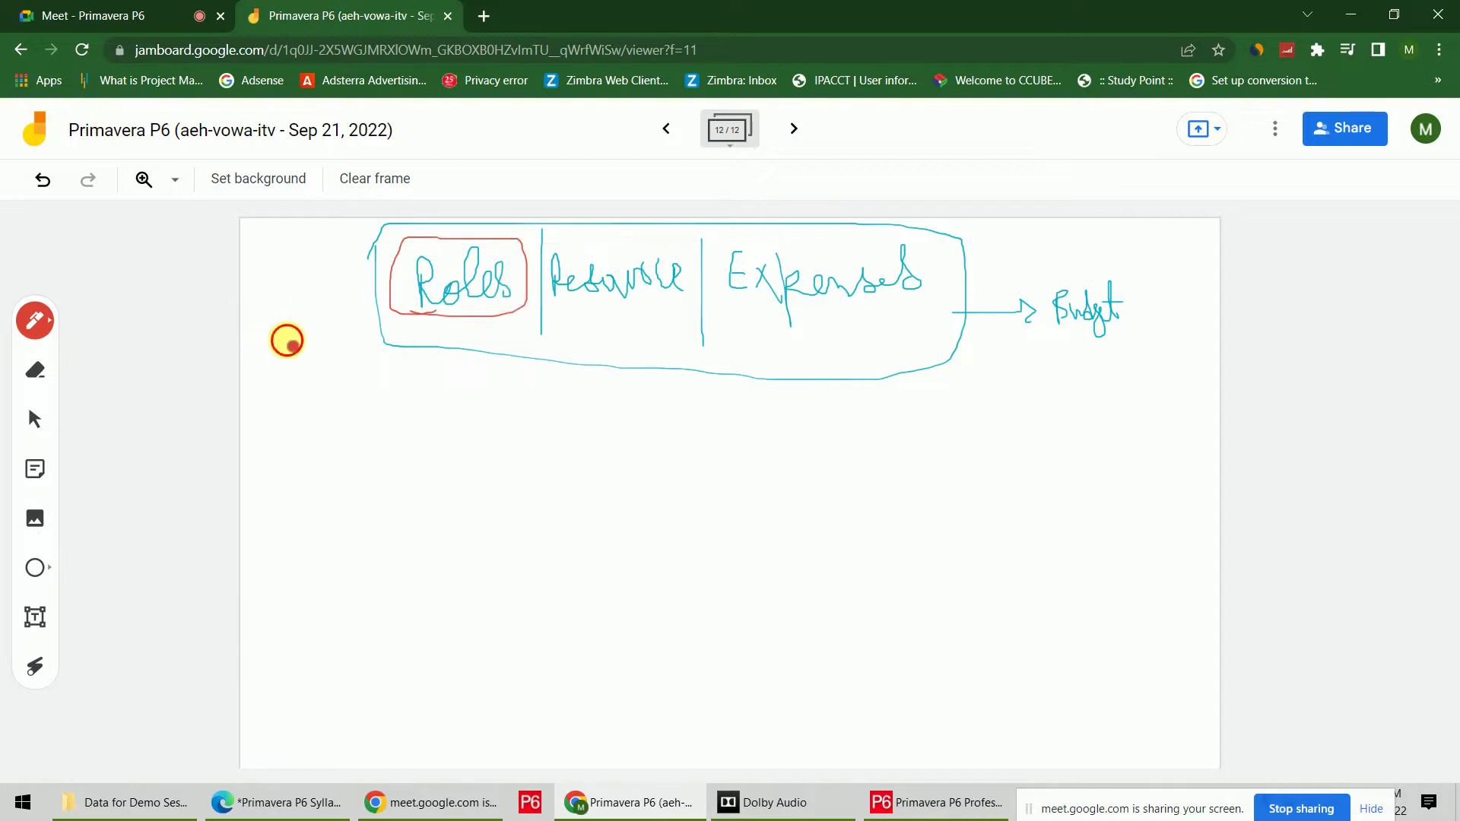
Draw a red arrow pointing at the Roles box and a red outline around the word Resource.
{"action": "mouse_move", "coordinate": [287, 340]}
{"action": "left_mouse_down"}
{"action": "mouse_move", "coordinate": [382, 293]}
{"action": "mouse_move", "coordinate": [386, 309]}
{"action": "left_mouse_up"}
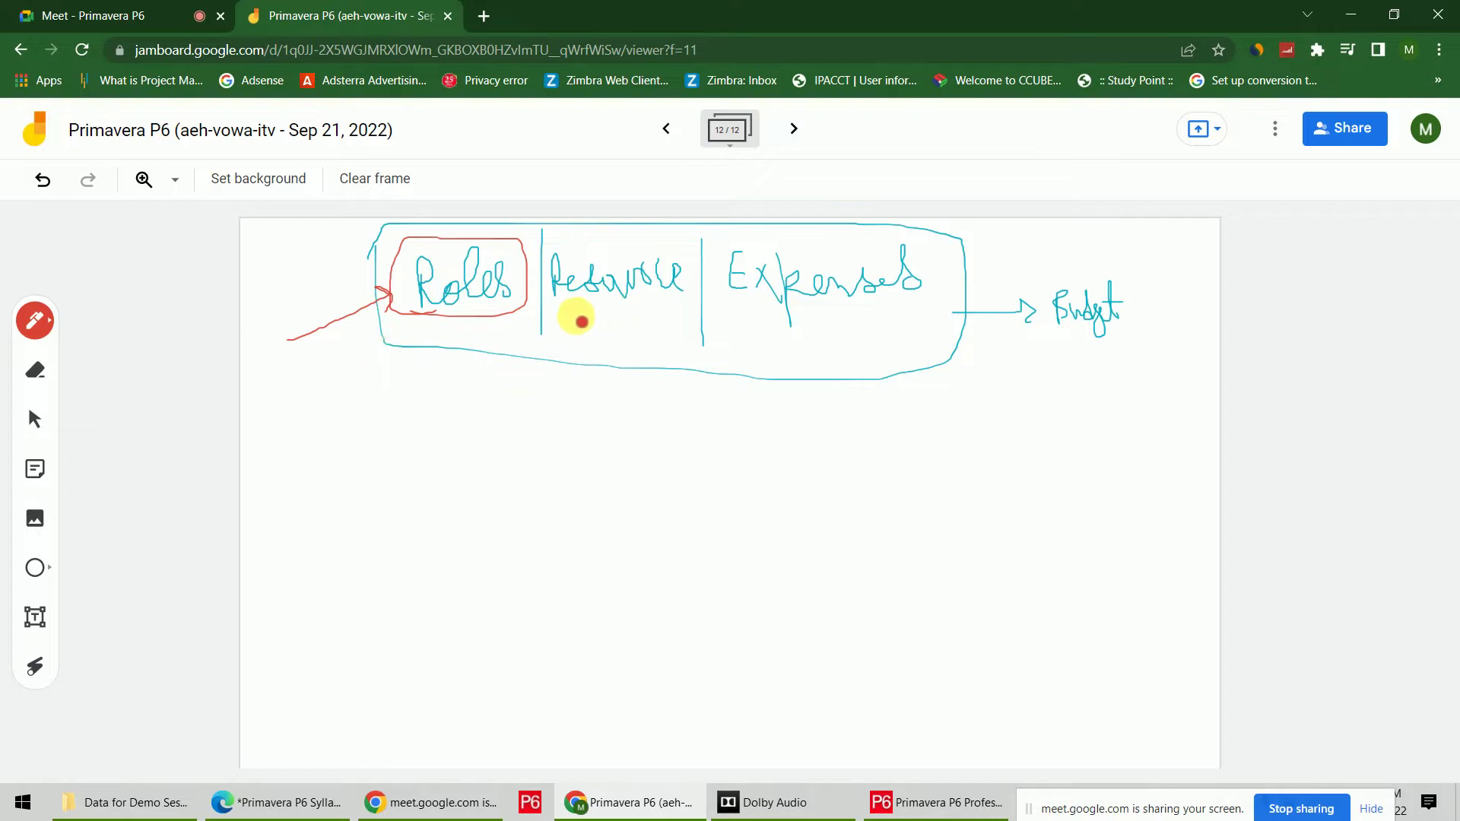
{"action": "mouse_move", "coordinate": [561, 307]}
{"action": "left_mouse_down"}
{"action": "mouse_move", "coordinate": [652, 306]}
{"action": "mouse_move", "coordinate": [697, 284]}
{"action": "mouse_move", "coordinate": [642, 244]}
{"action": "mouse_move", "coordinate": [546, 251]}
{"action": "mouse_move", "coordinate": [552, 305]}
{"action": "left_mouse_up"}
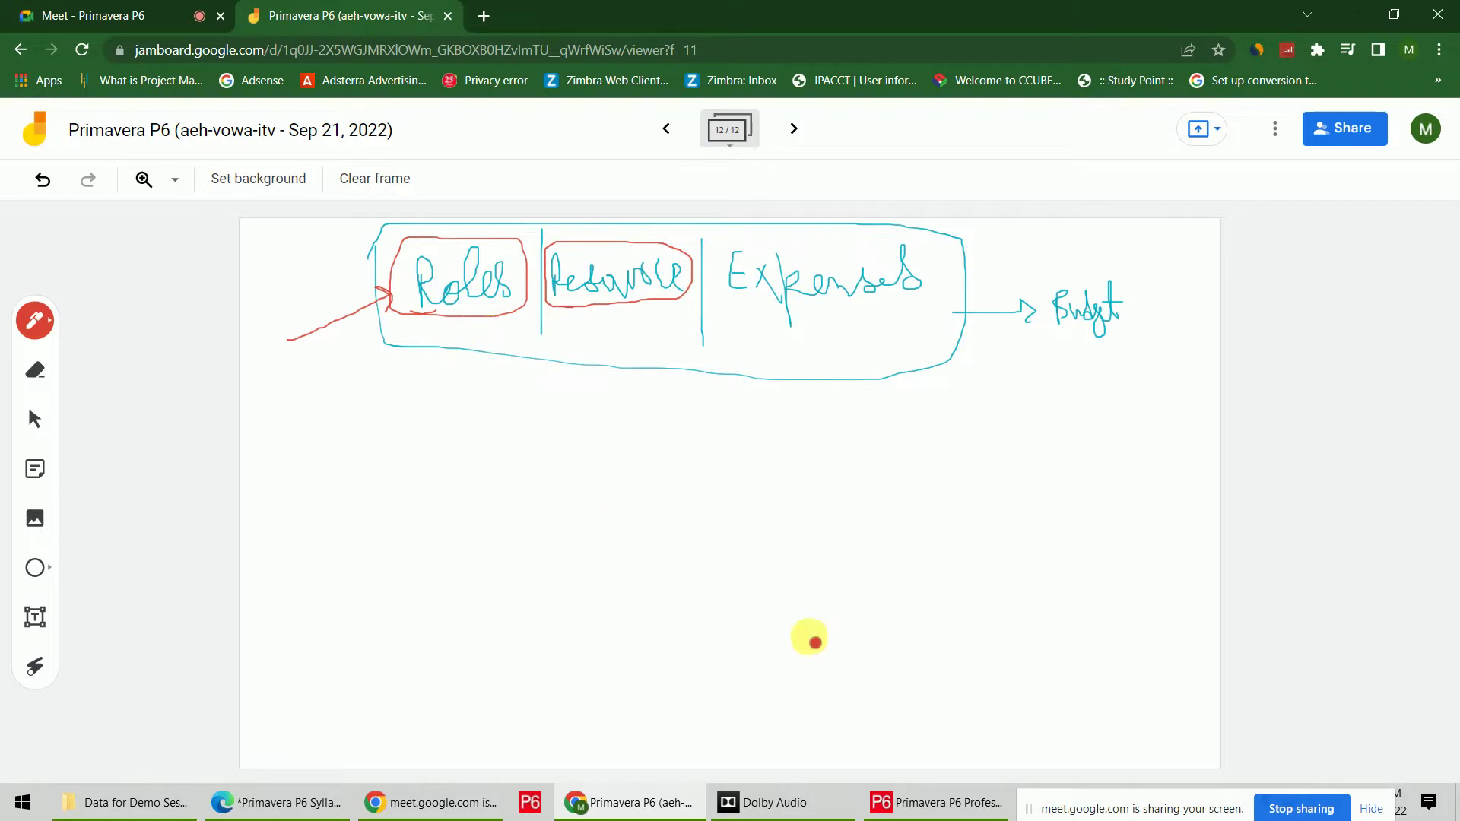
Switch to Primavera P6, open the enterprise Roles dialog and filter it to All Roles.
{"action": "left_click", "coordinate": [956, 812]}
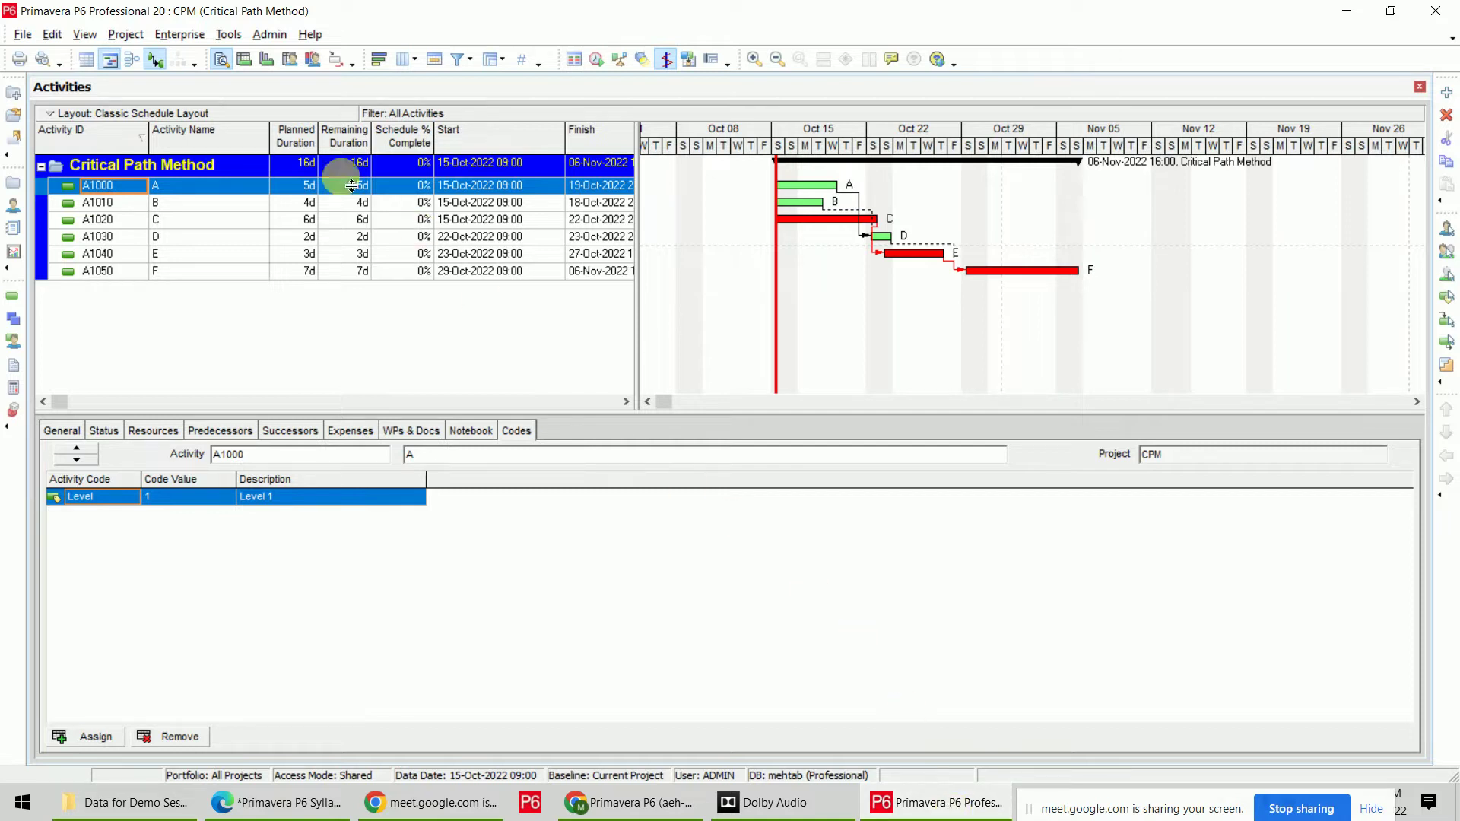
{"action": "left_click", "coordinate": [182, 35]}
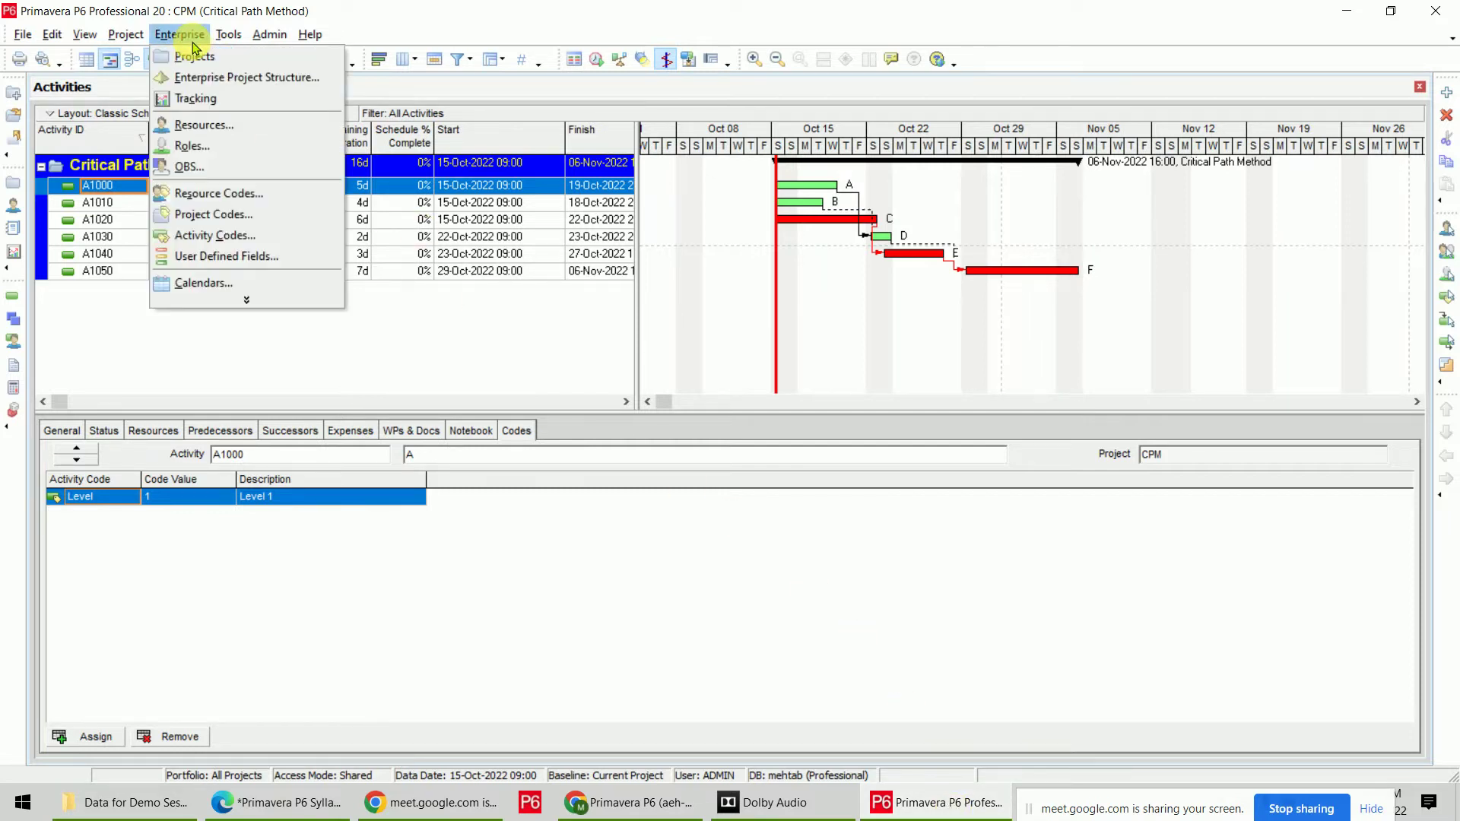
{"action": "left_click", "coordinate": [219, 146]}
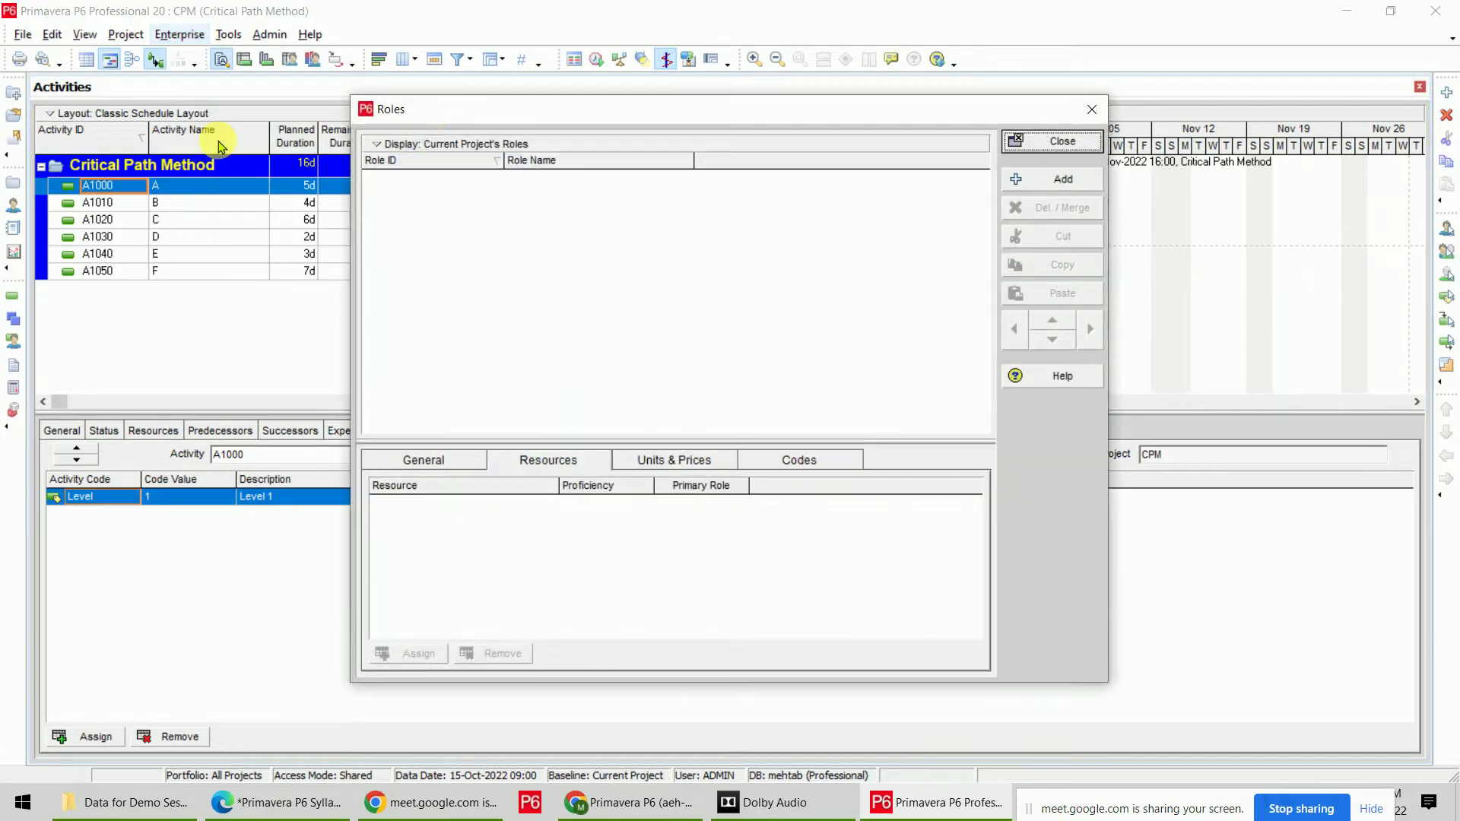
{"action": "left_click_drag", "start_coordinate": [469, 114], "coordinate": [407, 54]}
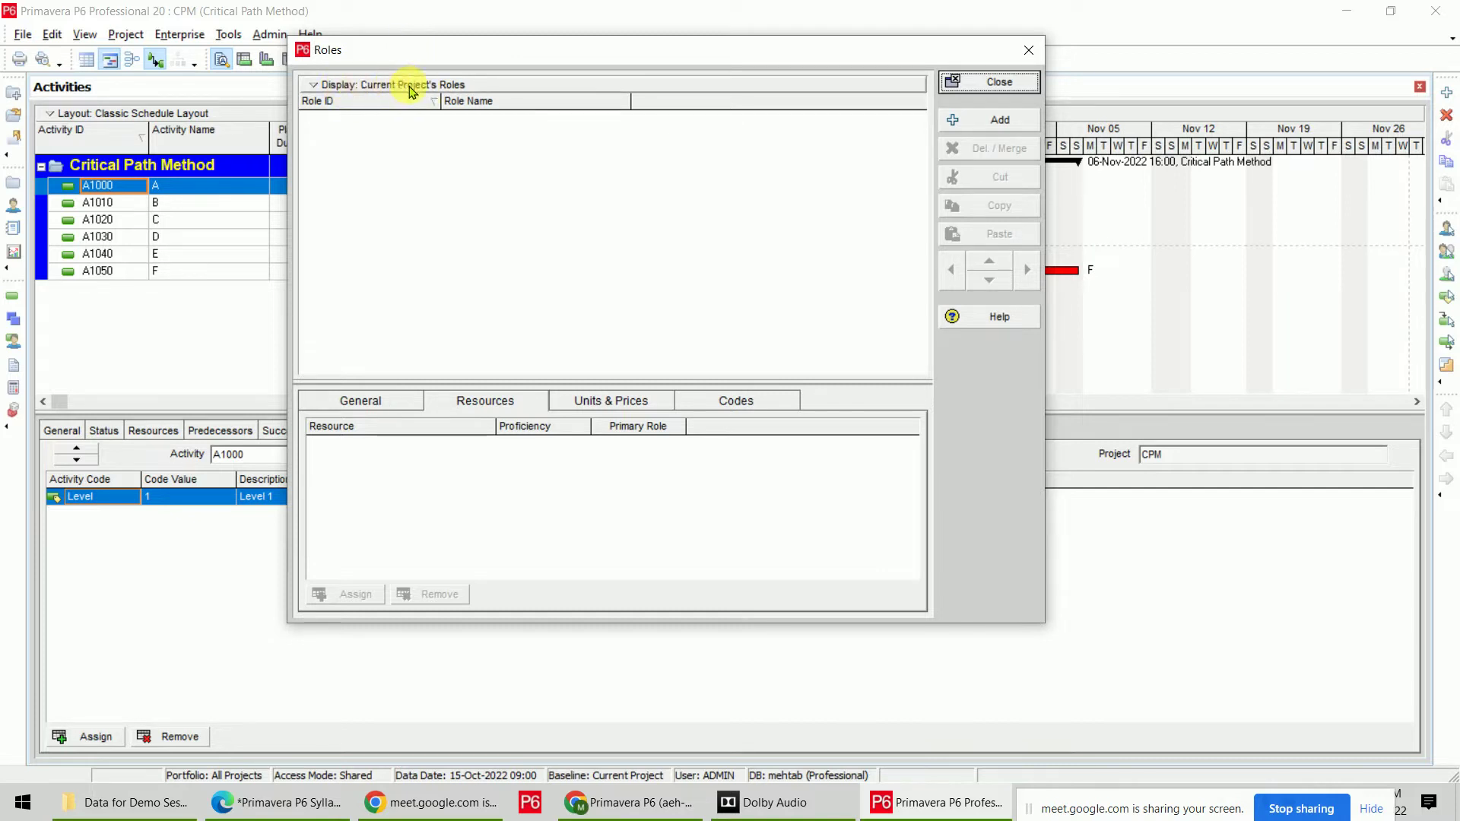
{"action": "left_click", "coordinate": [358, 90]}
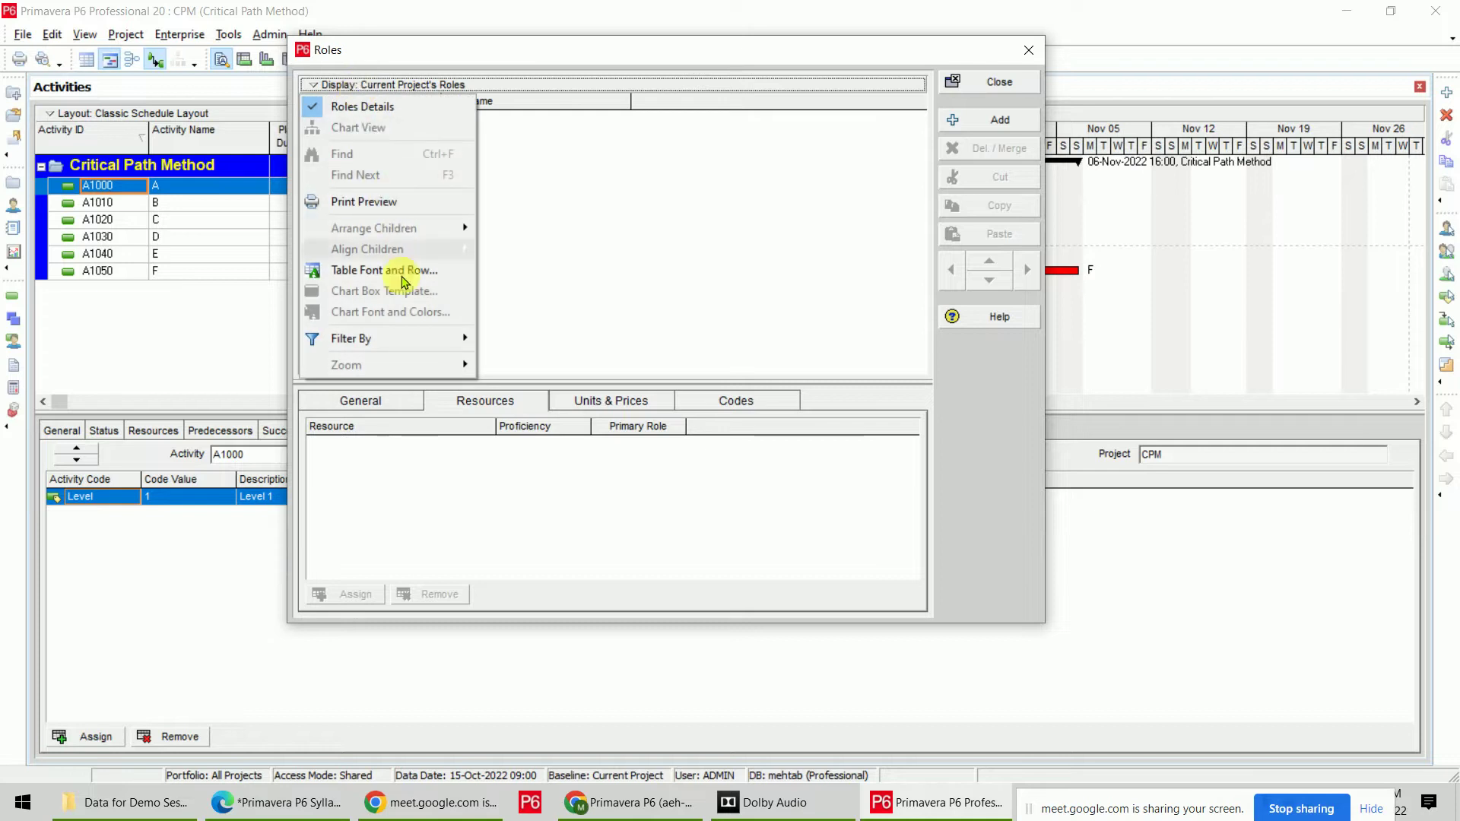
{"action": "mouse_move", "coordinate": [411, 338]}
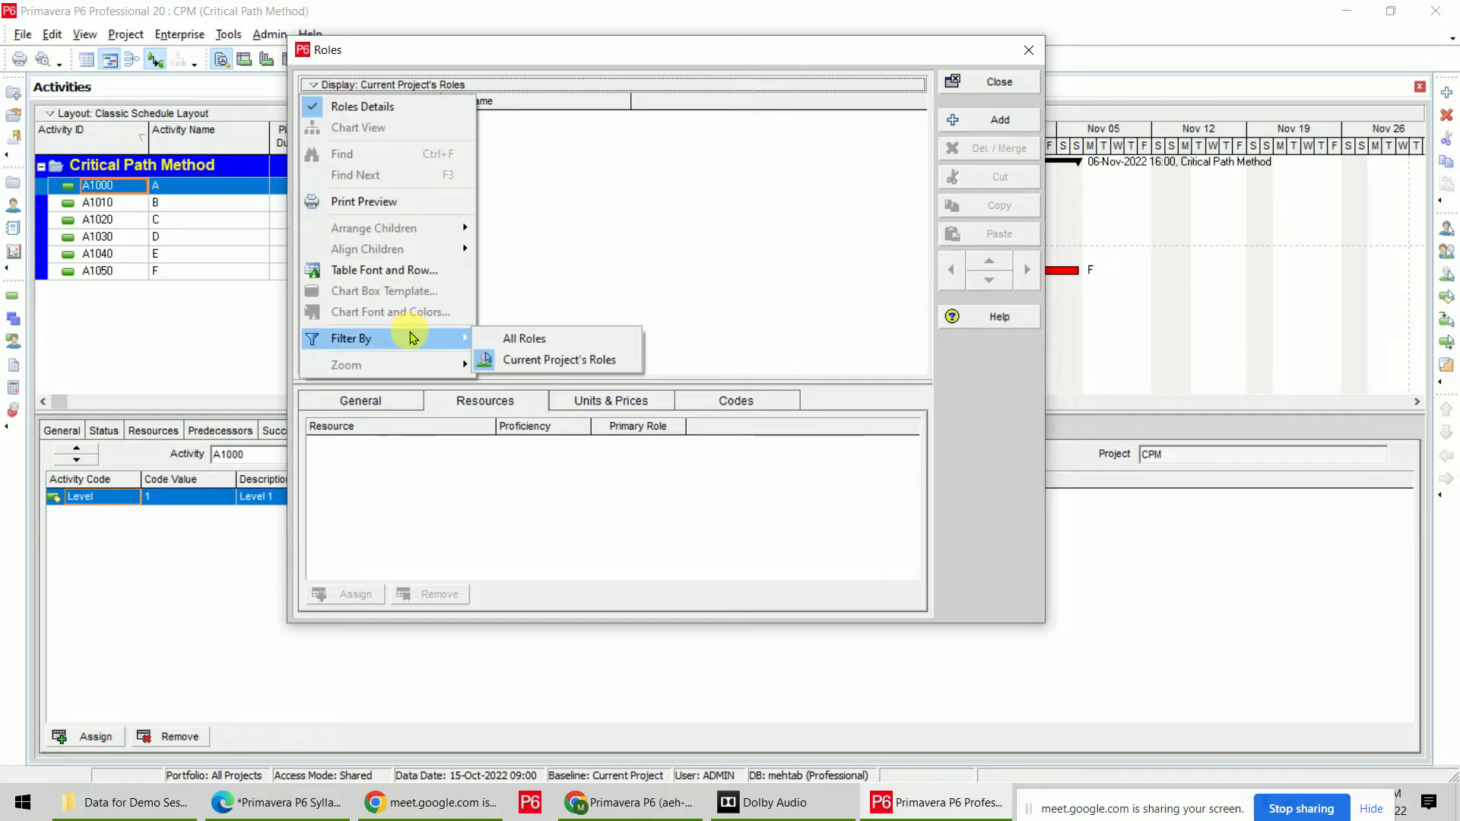
{"action": "left_click", "coordinate": [574, 342]}
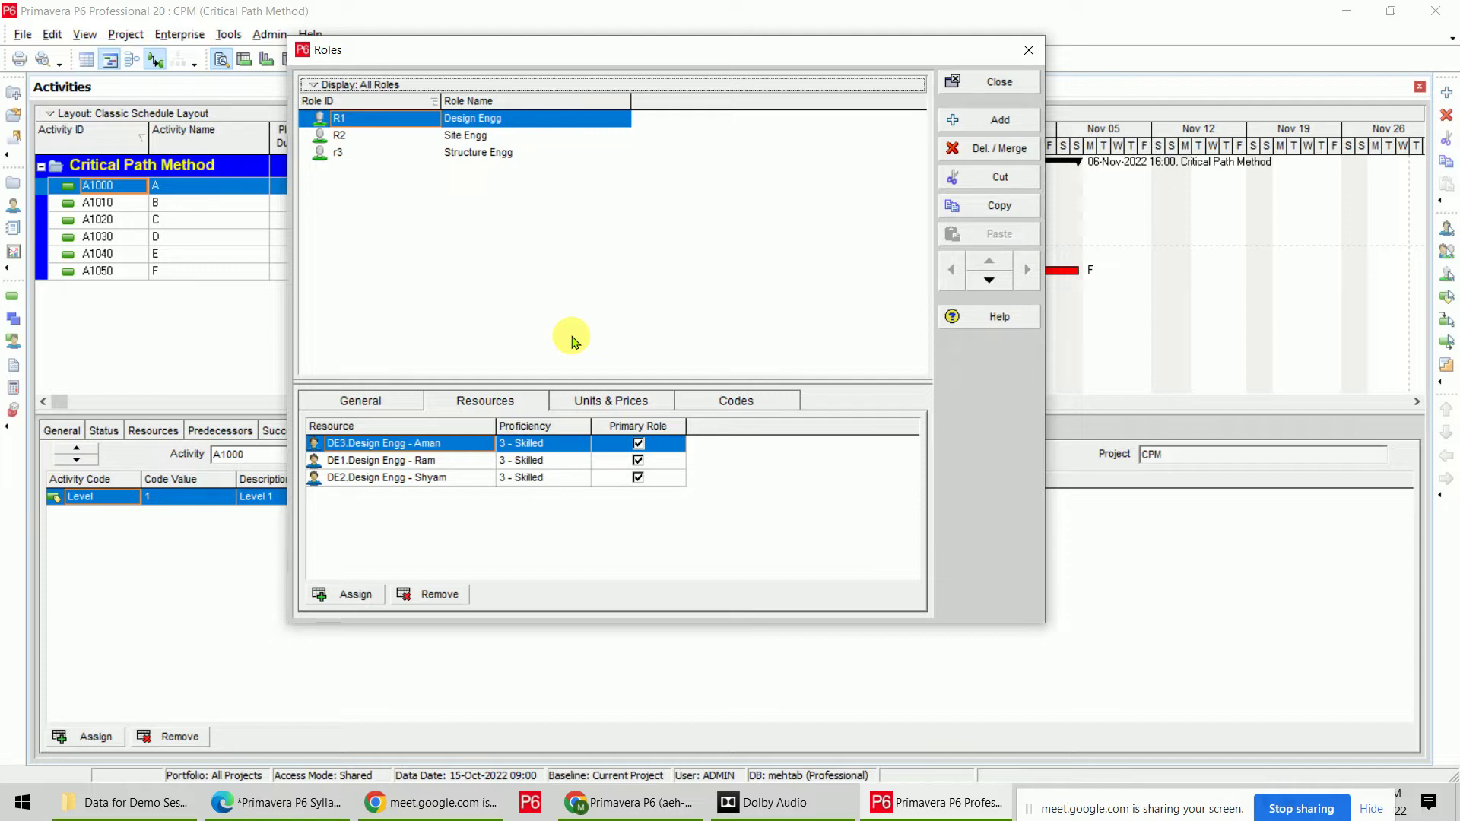
Add a new role with ID RL1 and the name Project Head.
{"action": "left_click", "coordinate": [995, 127]}
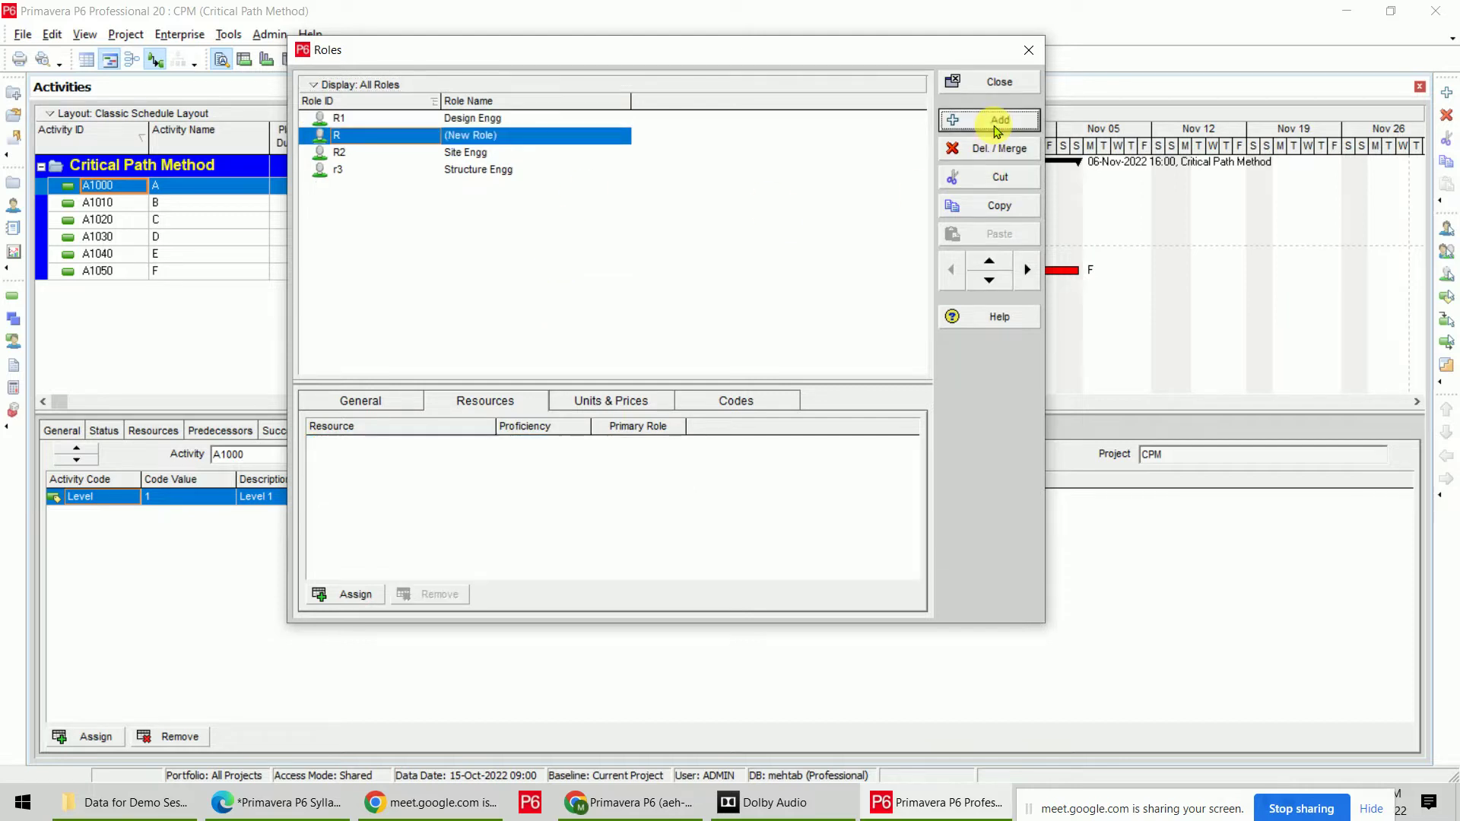
{"action": "left_click", "coordinate": [375, 140]}
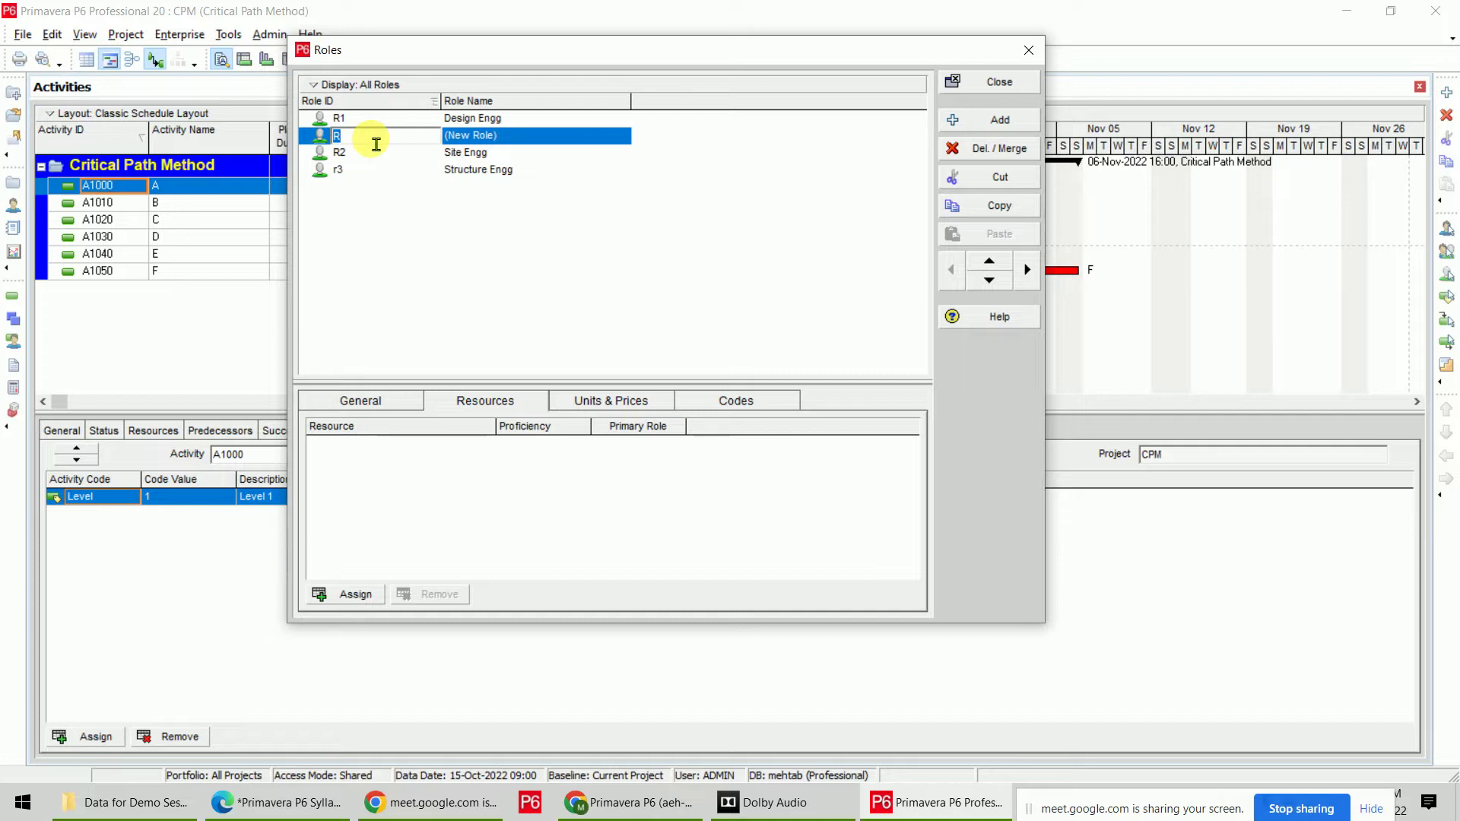
{"action": "type", "text": "RL1"}
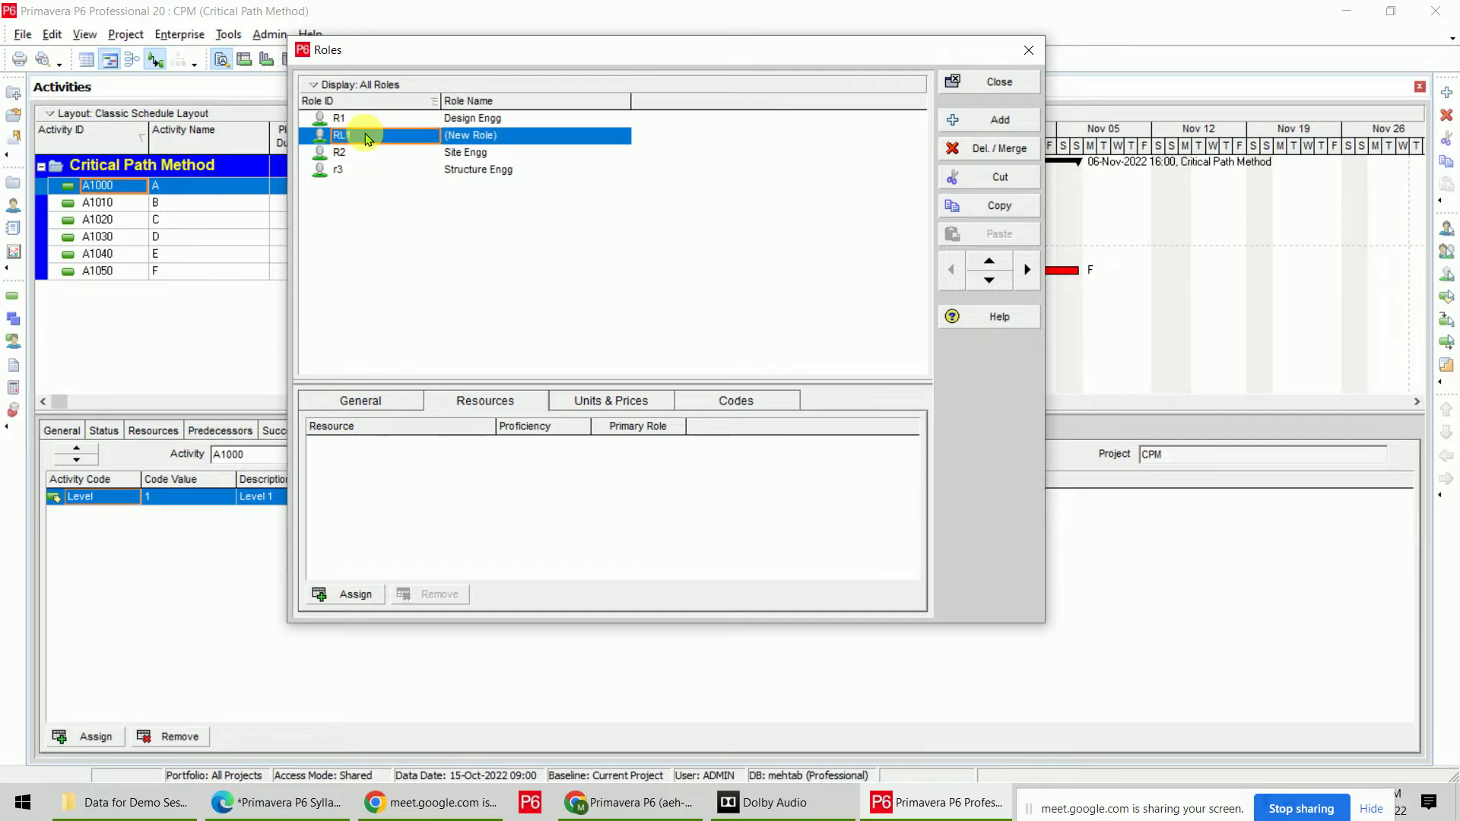
{"action": "left_click", "coordinate": [572, 137]}
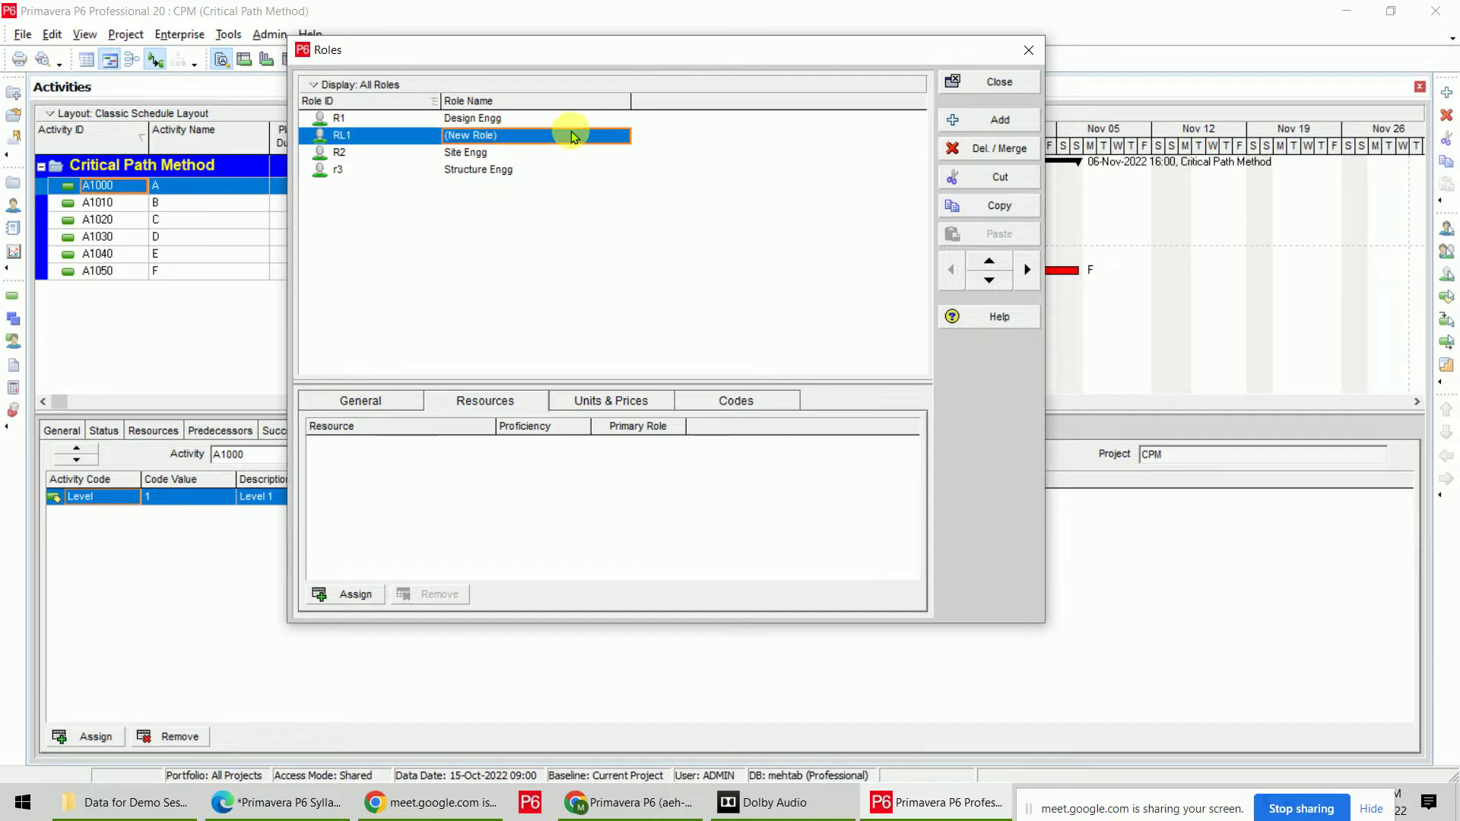
{"action": "type", "text": "Project"}
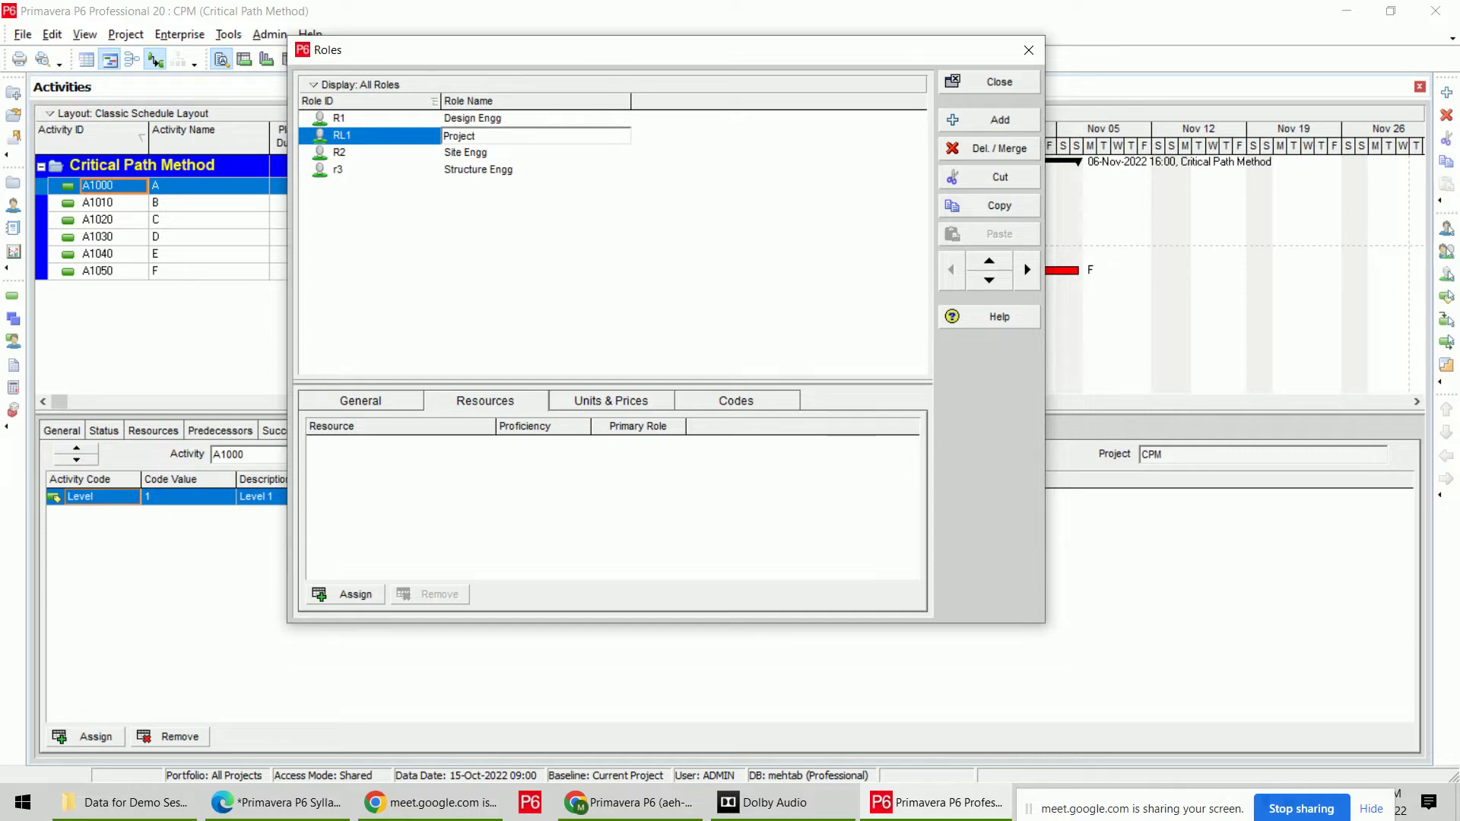
{"action": "type", "text": " Head"}
{"action": "left_click", "coordinate": [567, 136]}
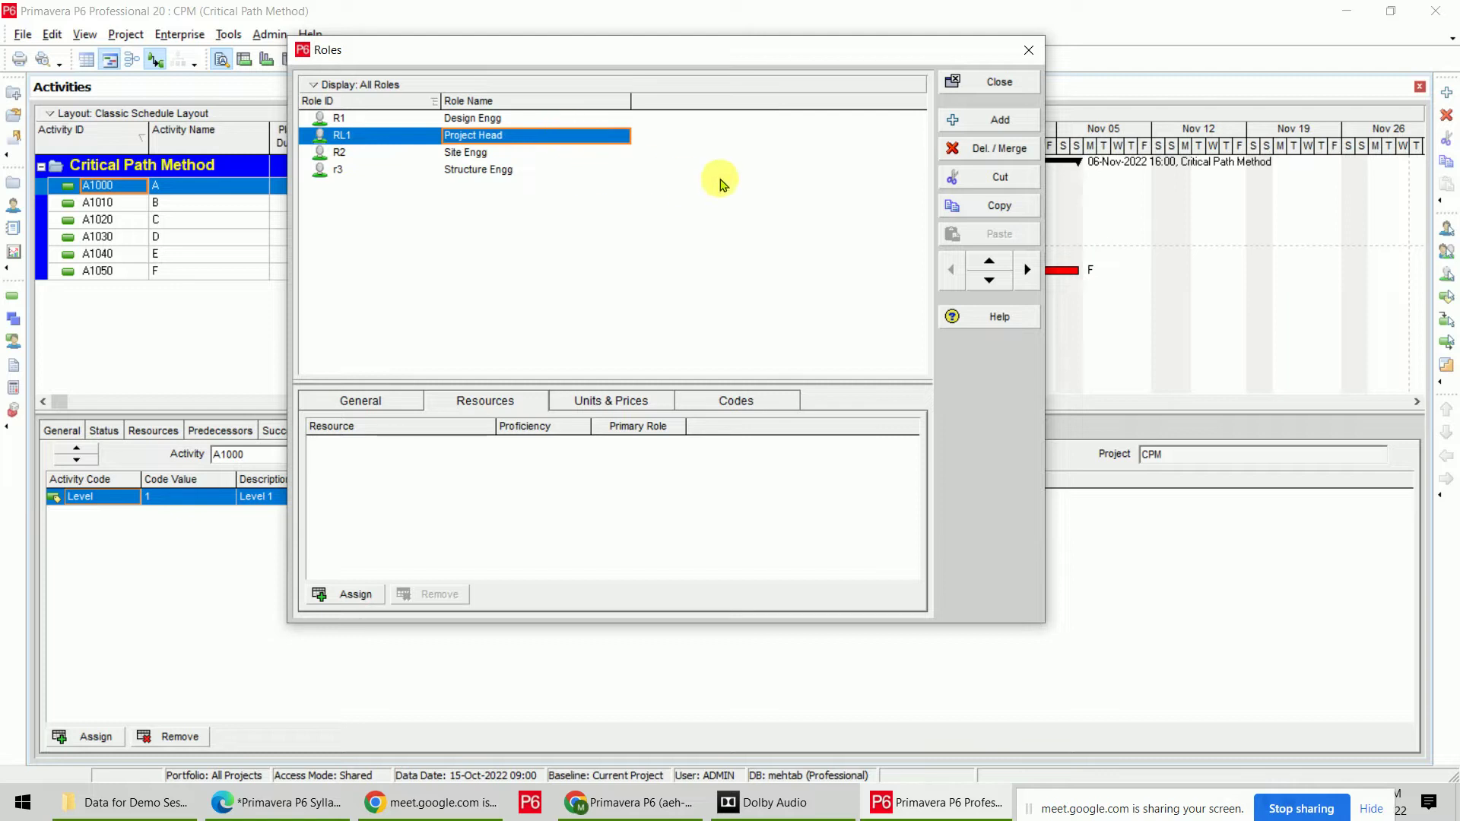
Add a new role with ID PE1 and the name Project Engg.
{"action": "left_click", "coordinate": [997, 120]}
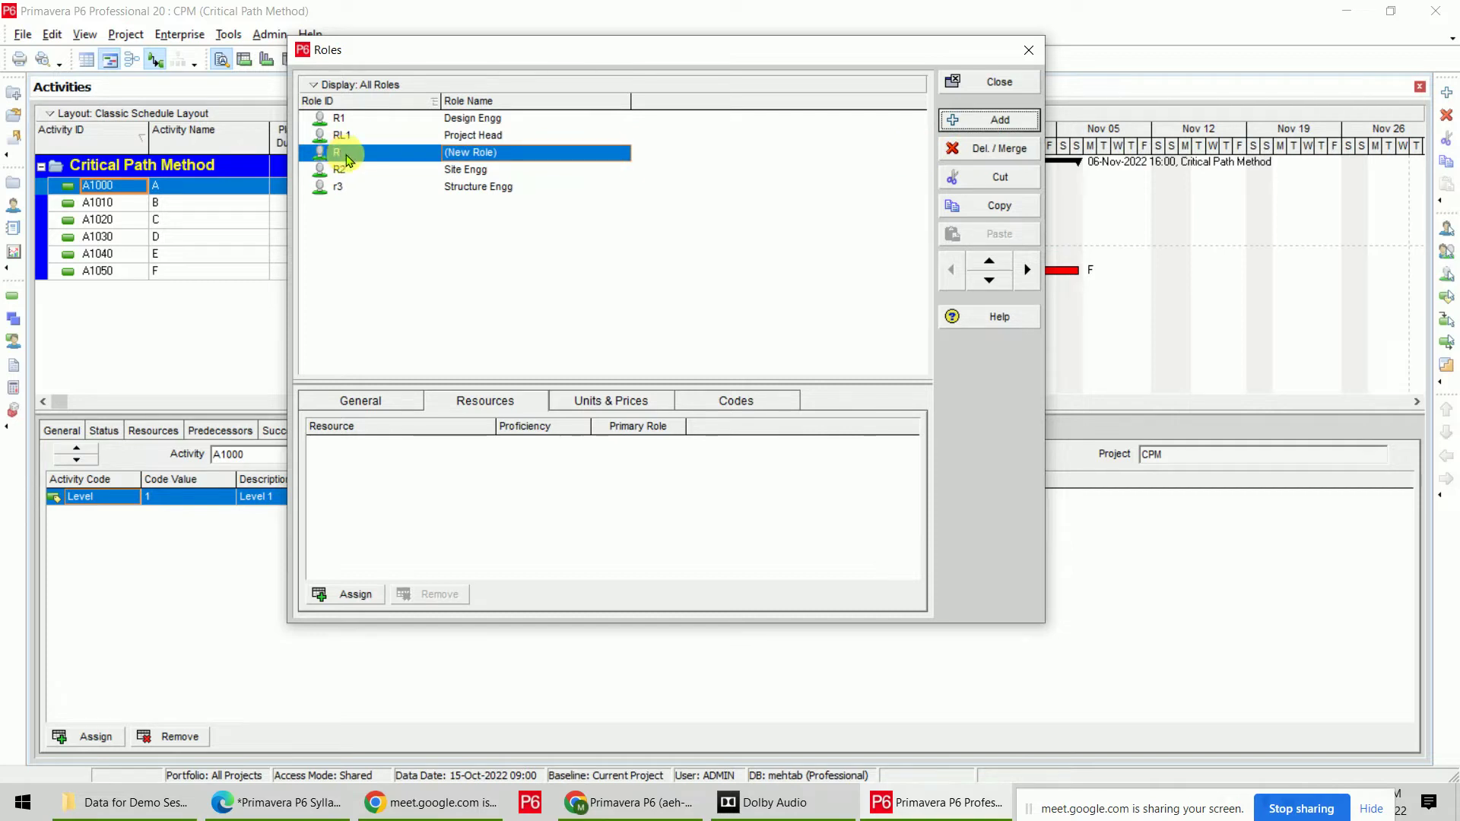
{"action": "left_click", "coordinate": [354, 156]}
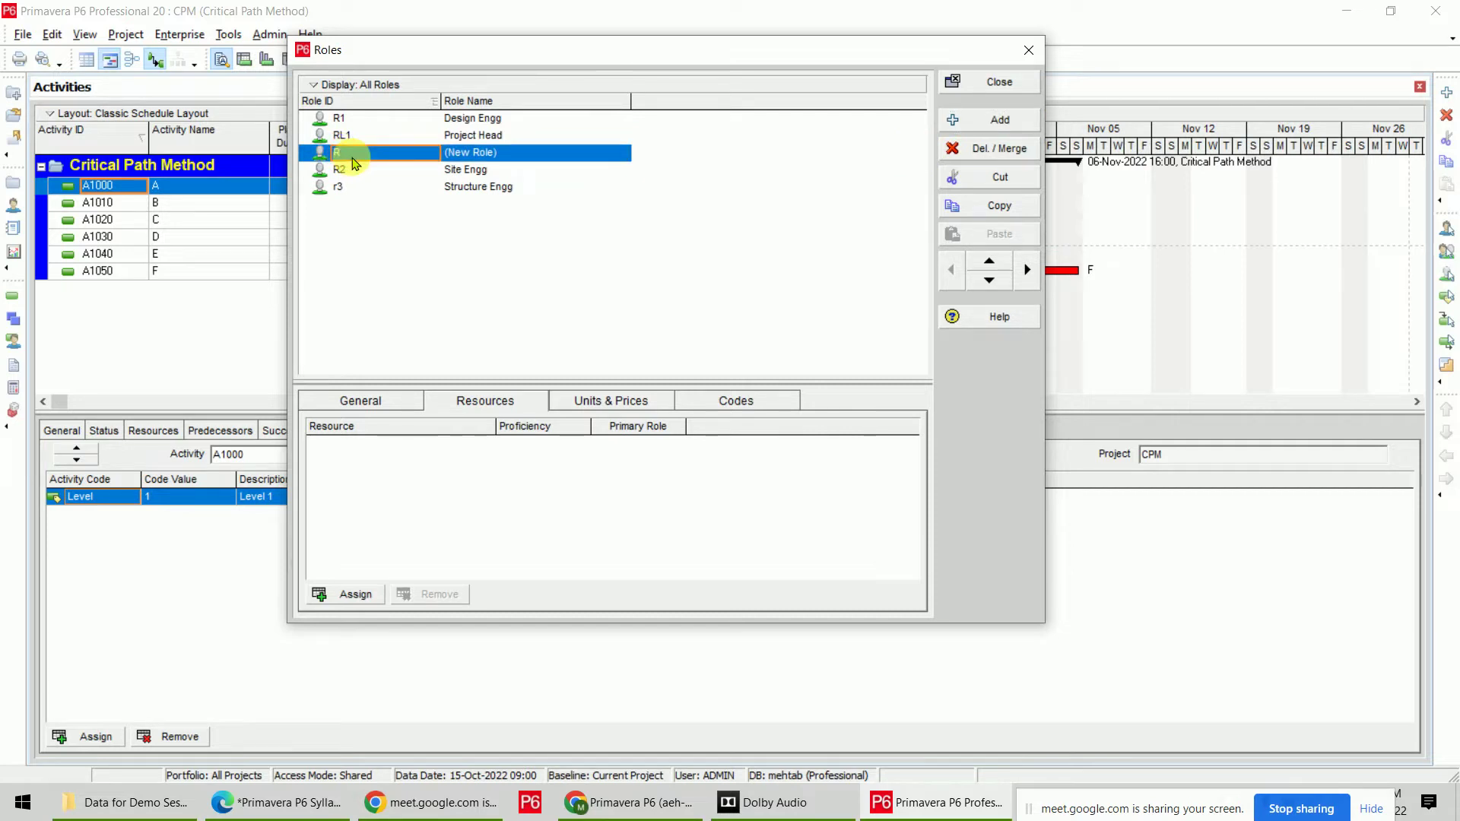
{"action": "left_click", "coordinate": [355, 156]}
{"action": "type", "text": "PE1"}
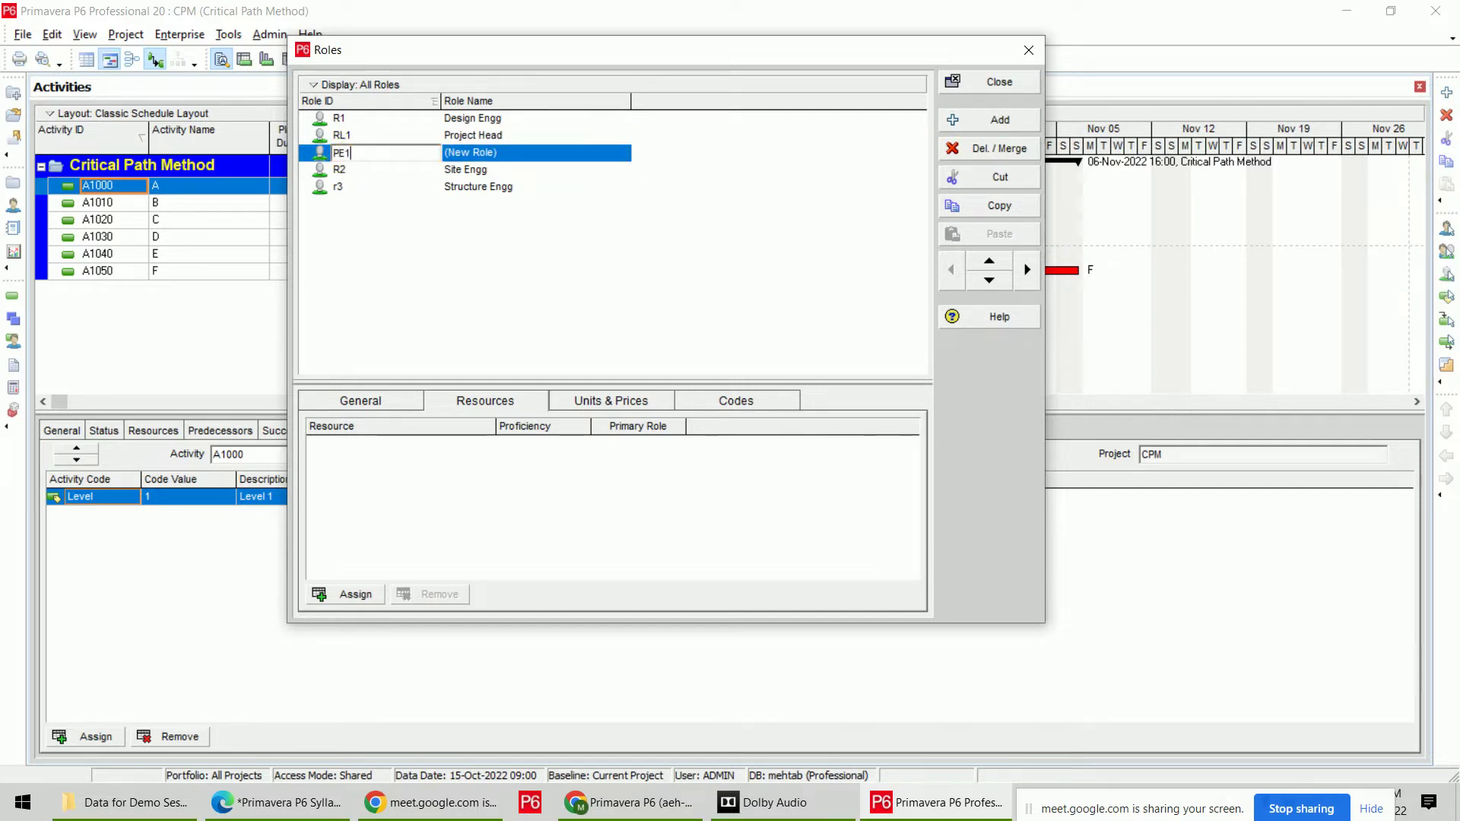
{"action": "left_click", "coordinate": [587, 156]}
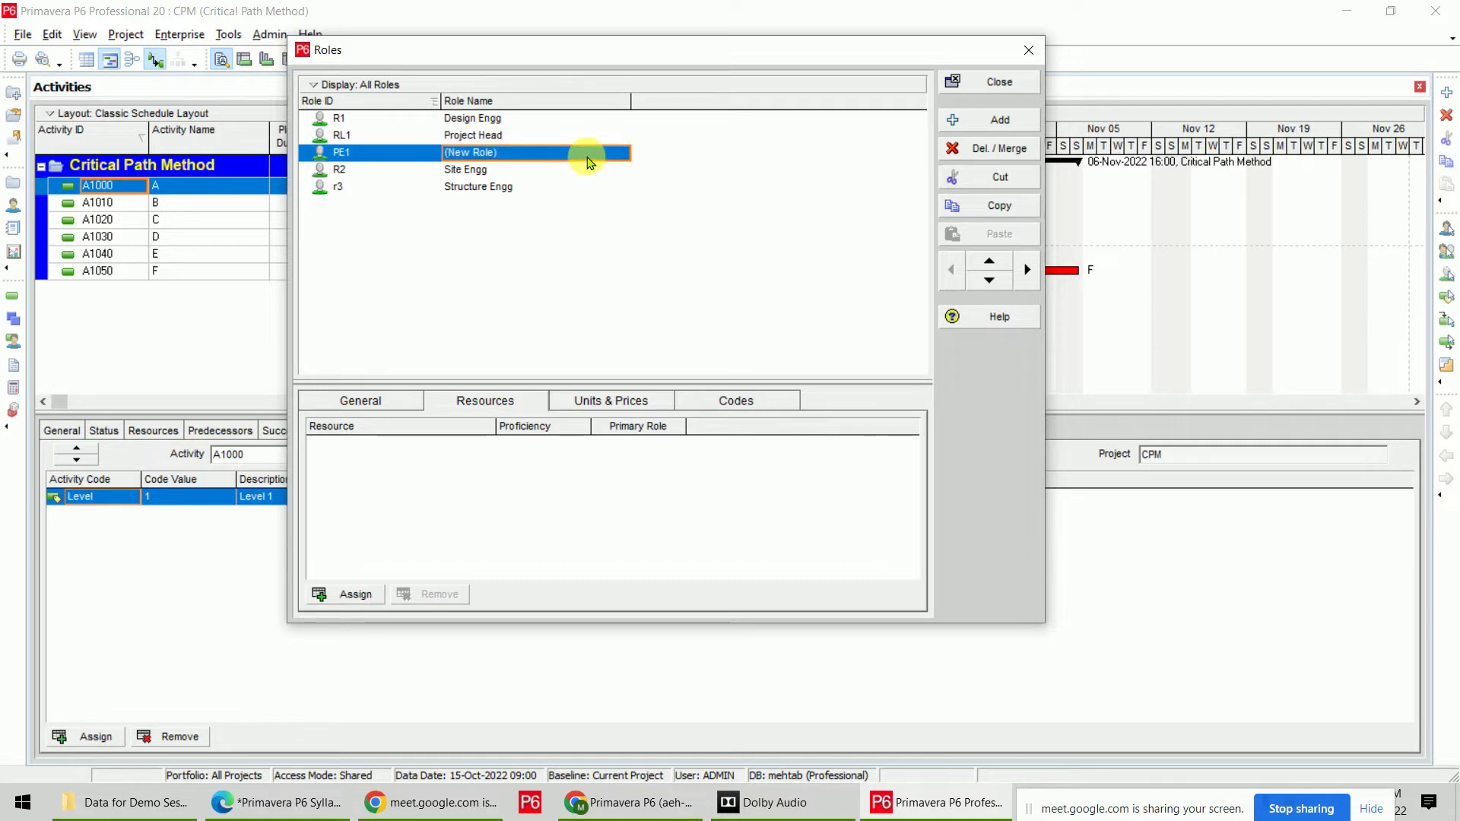
{"action": "type", "text": "Project Engg"}
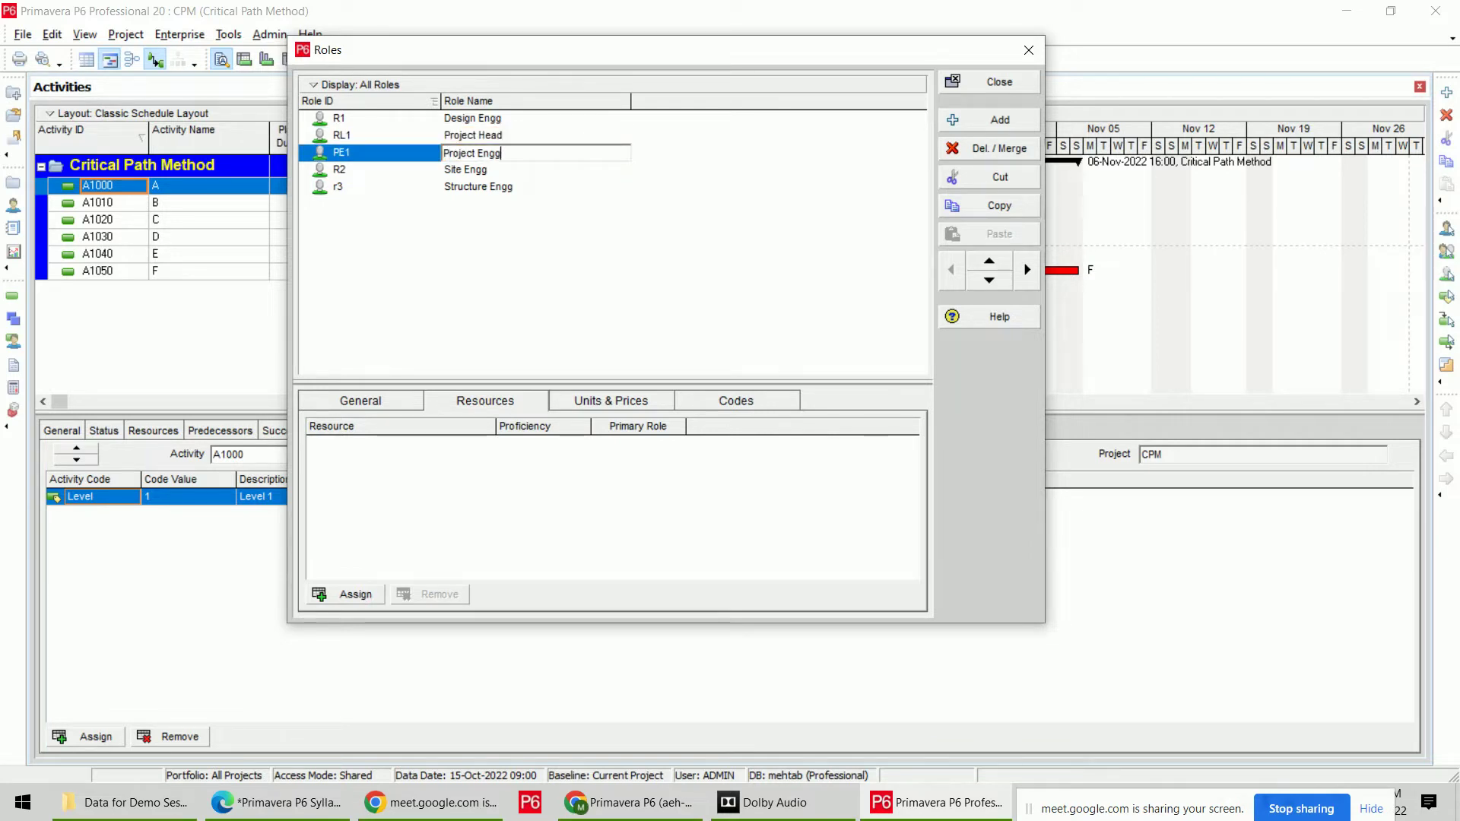
{"action": "key", "text": "Return"}
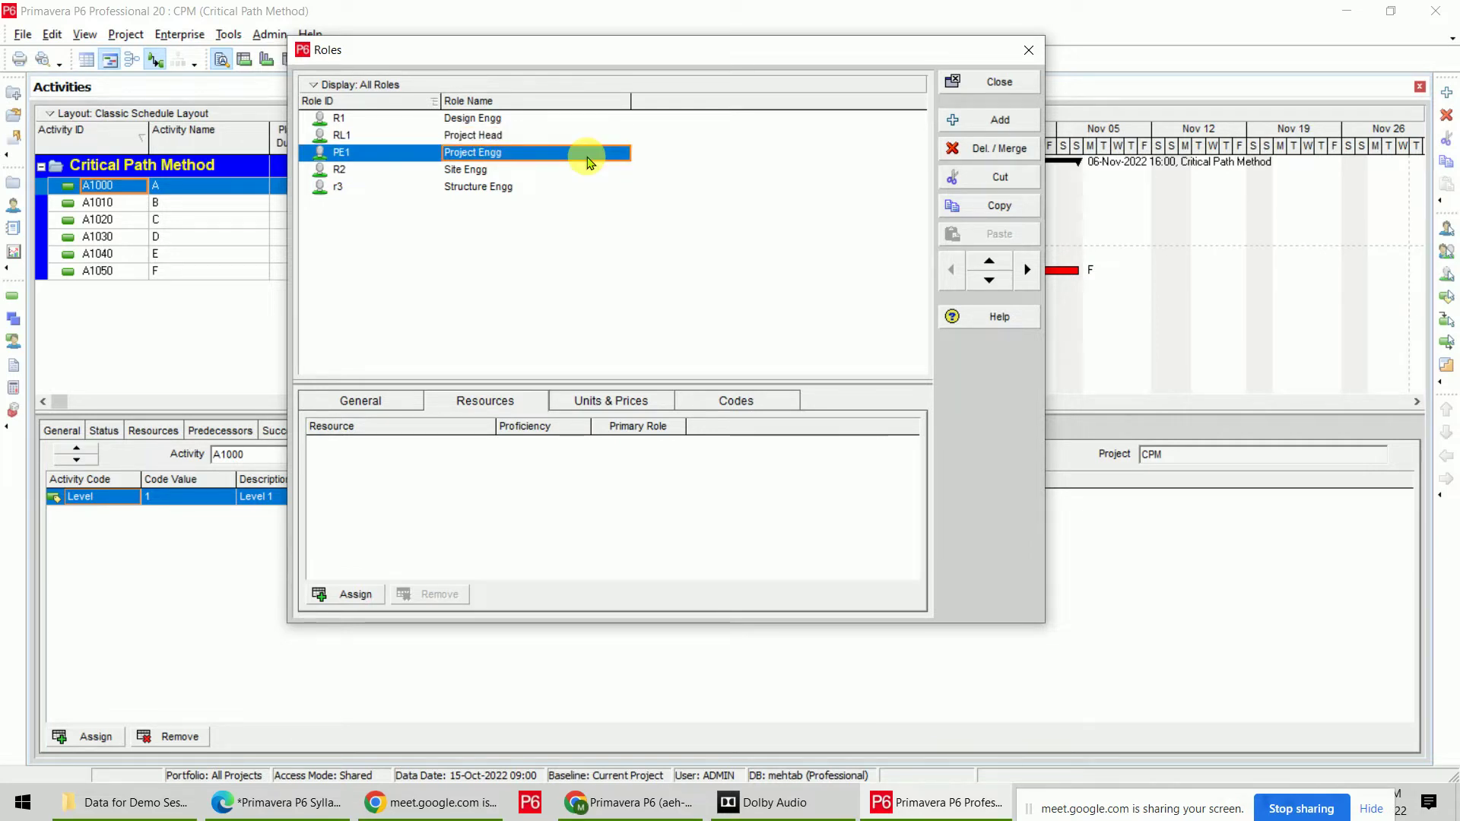
Examine the Project Head role's general details, codes, and units and prices.
{"action": "left_click", "coordinate": [480, 137]}
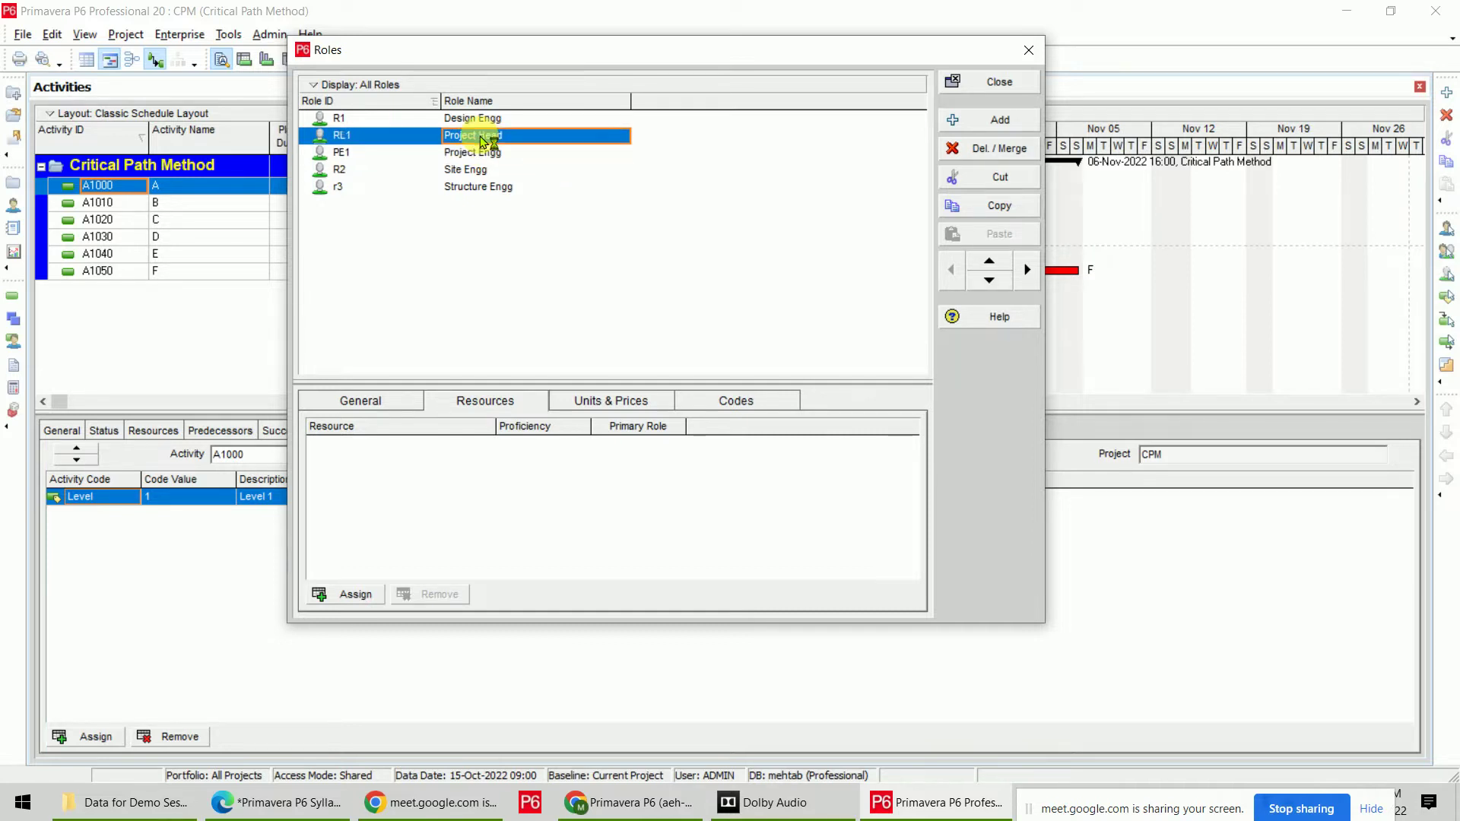
{"action": "left_click", "coordinate": [380, 405]}
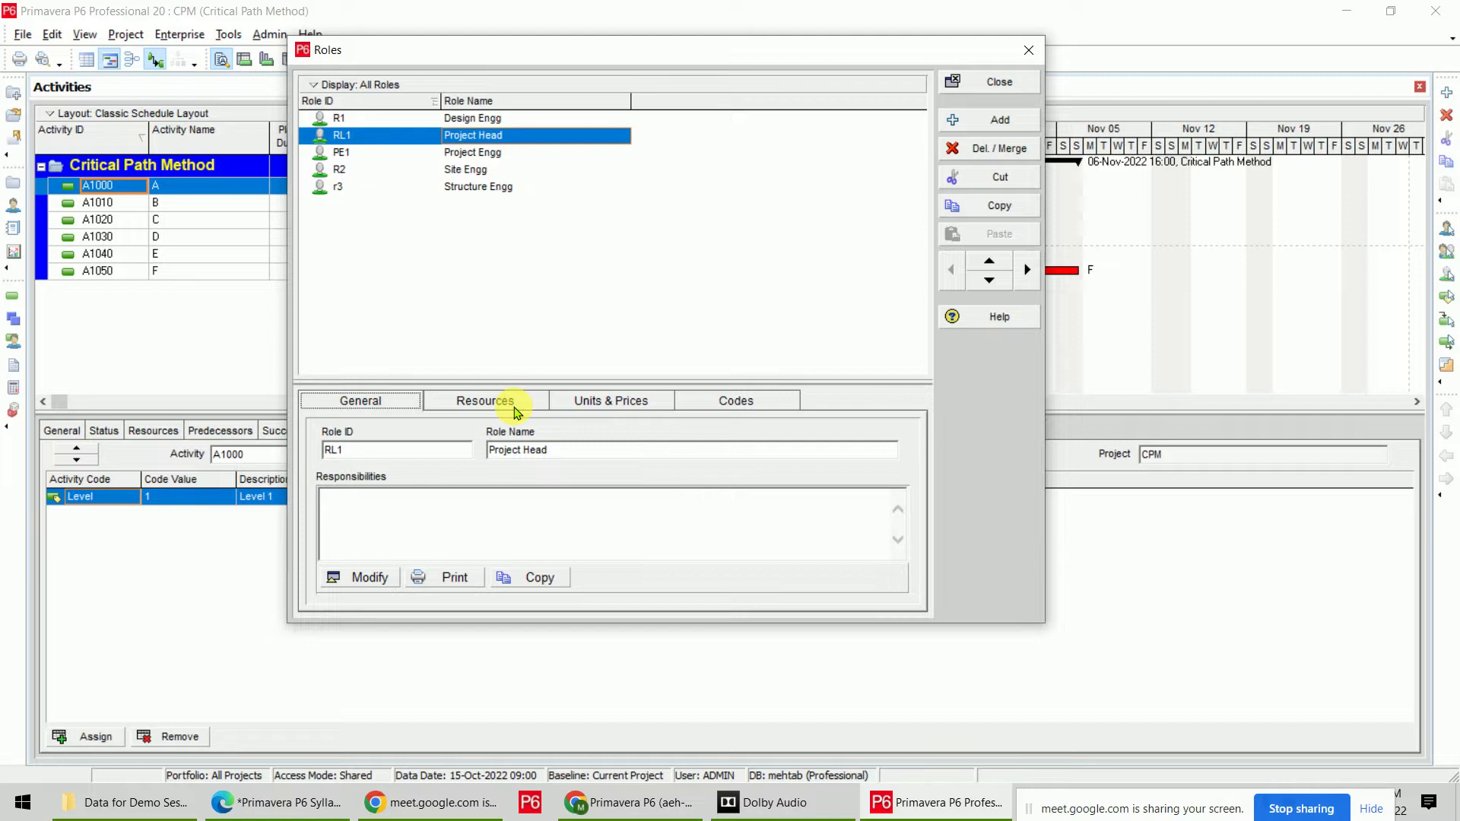
{"action": "left_click", "coordinate": [630, 405]}
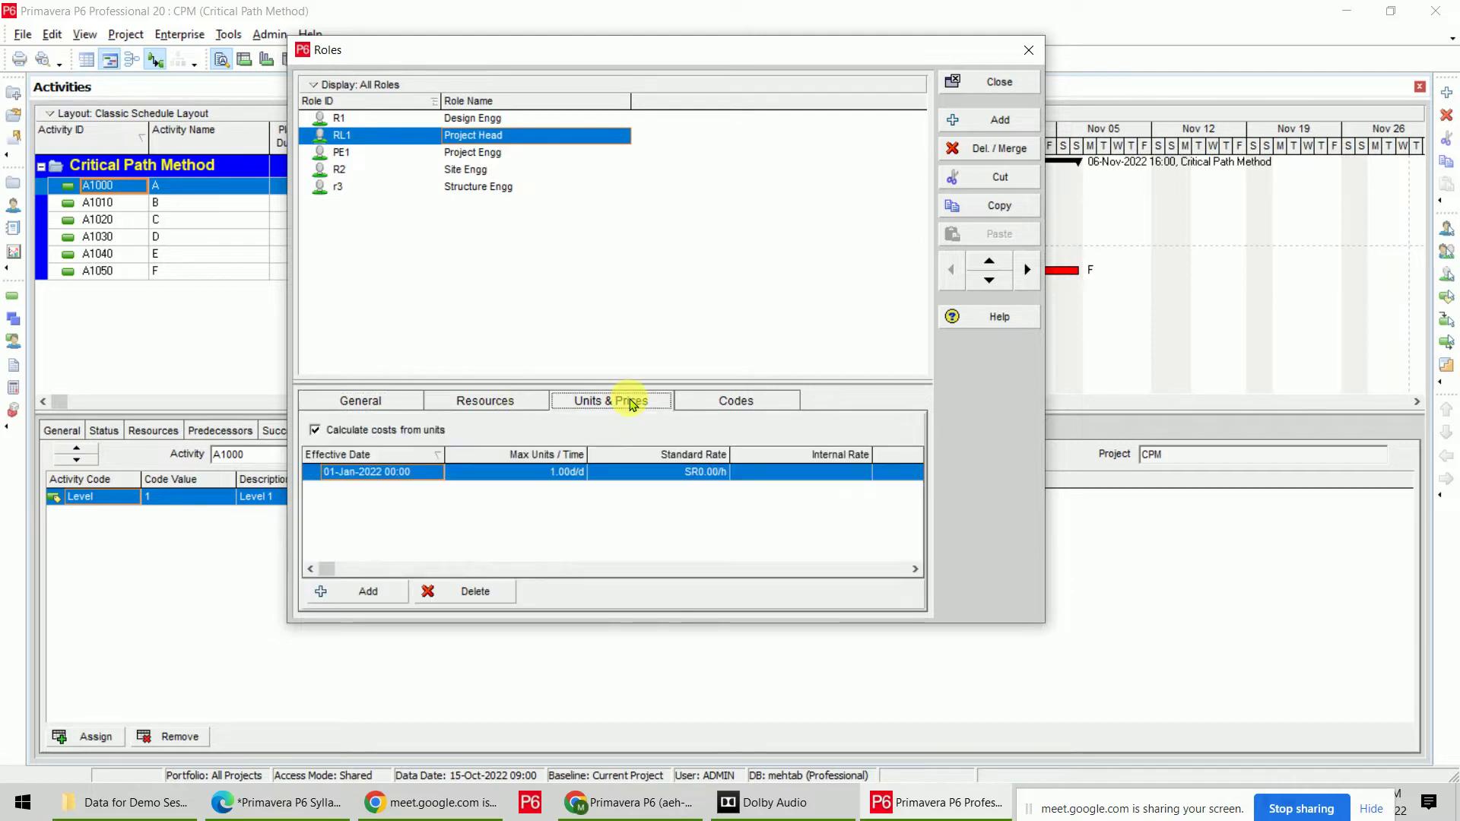
{"action": "left_click", "coordinate": [715, 401]}
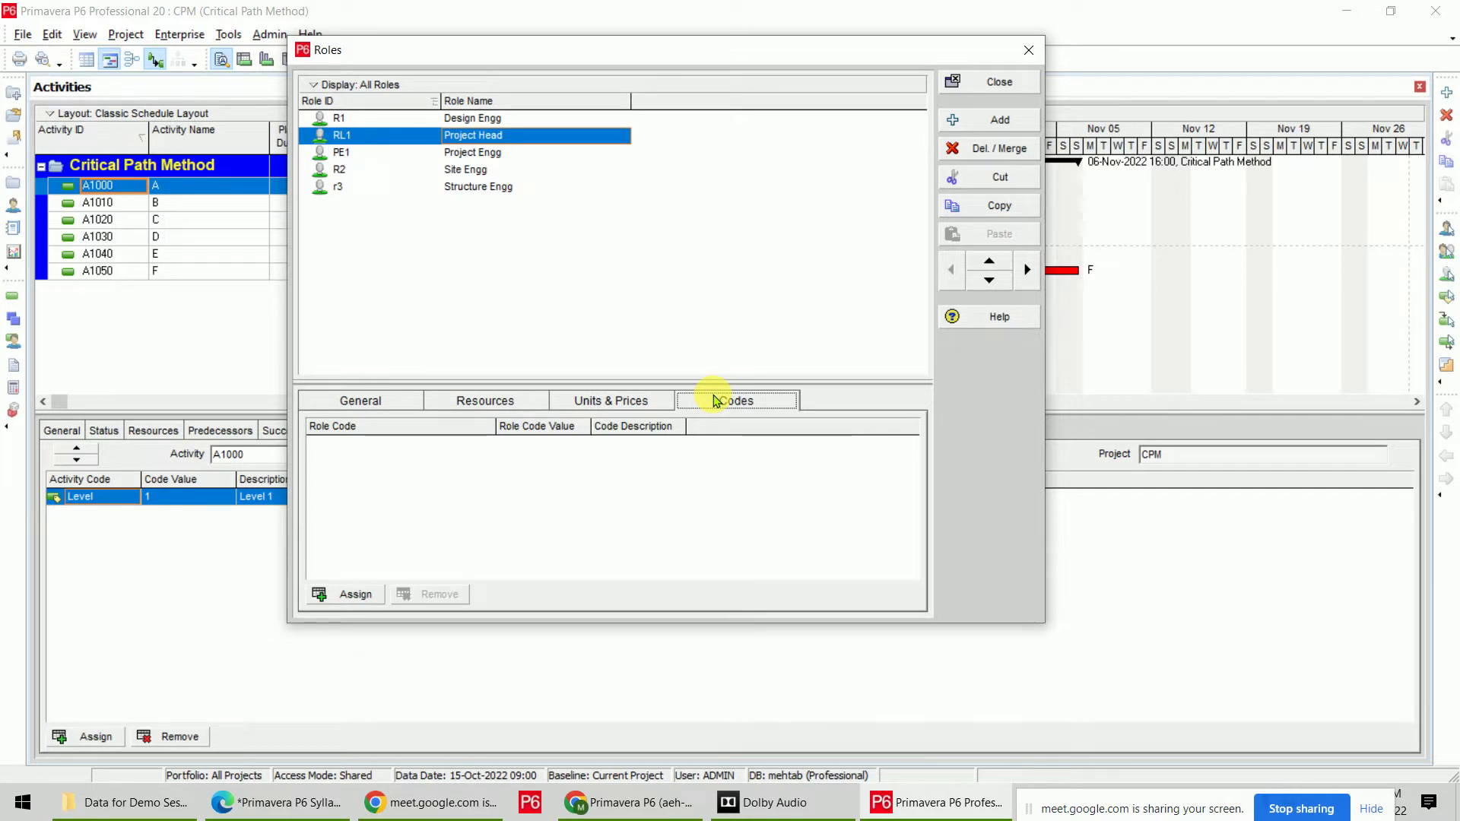
{"action": "left_click", "coordinate": [643, 405]}
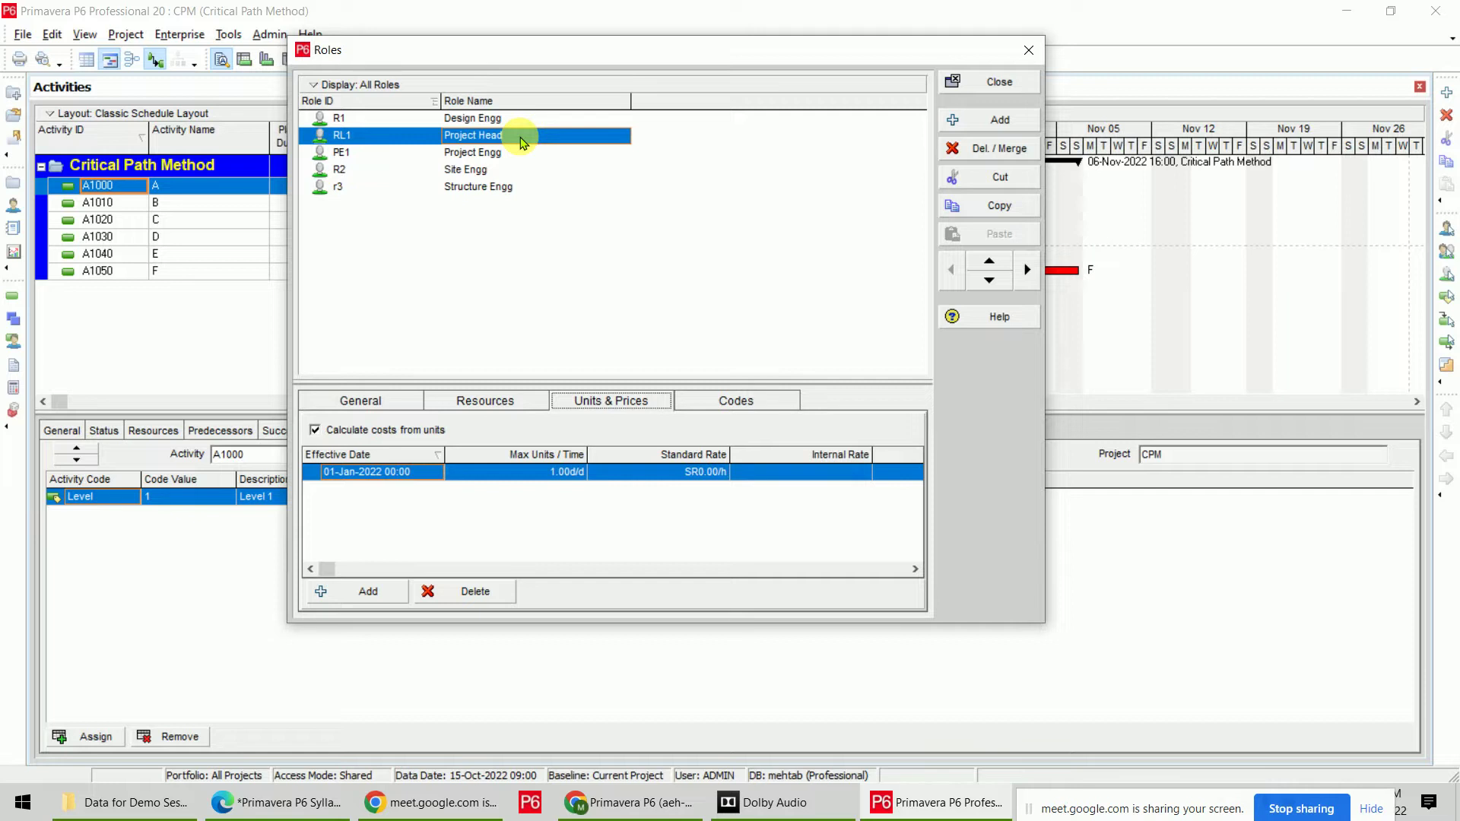
Try setting the Project Head role's Max Units / Time to 2.
{"action": "left_click", "coordinate": [546, 479]}
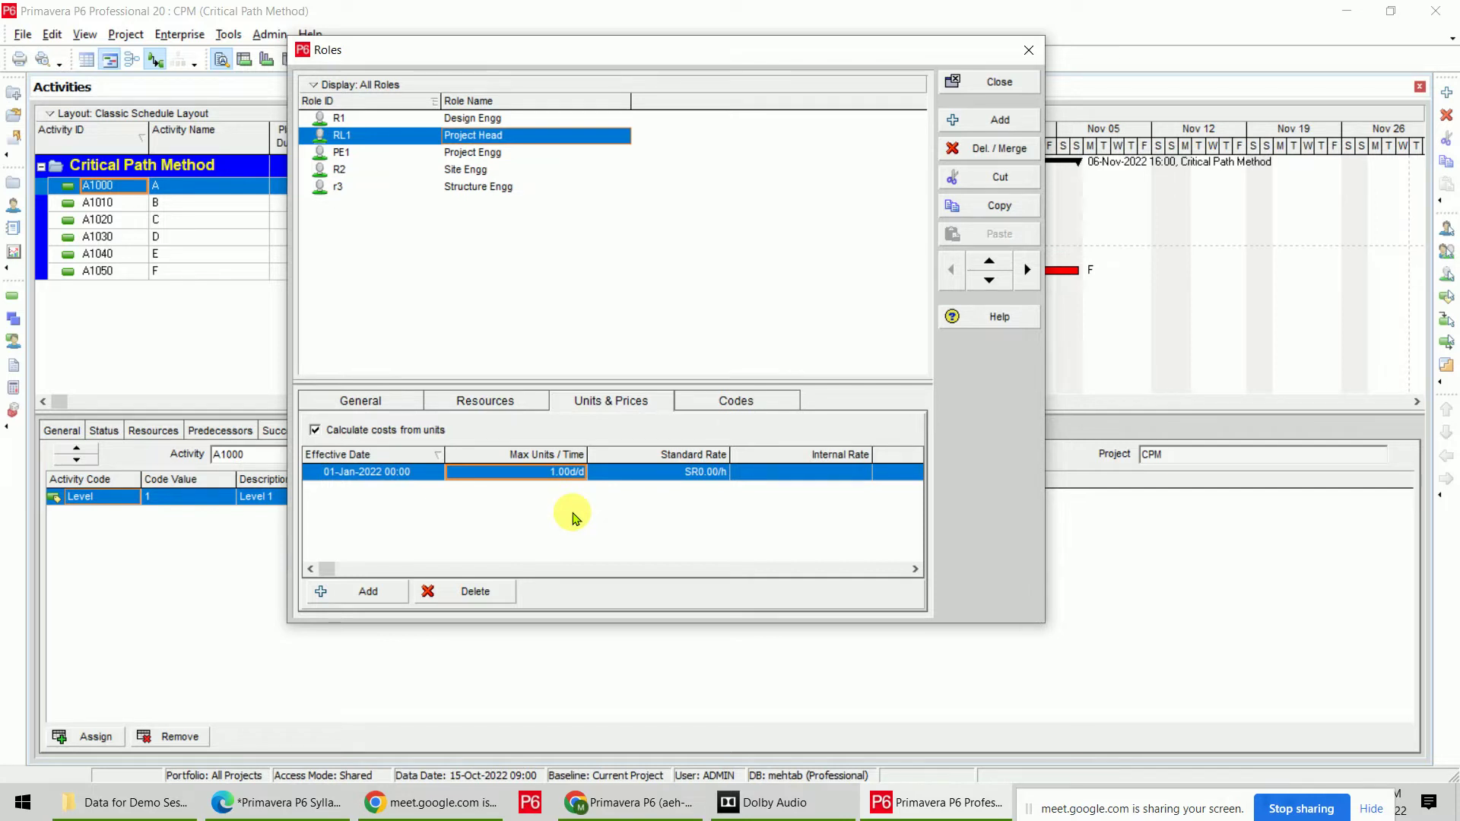
{"action": "type", "text": "2"}
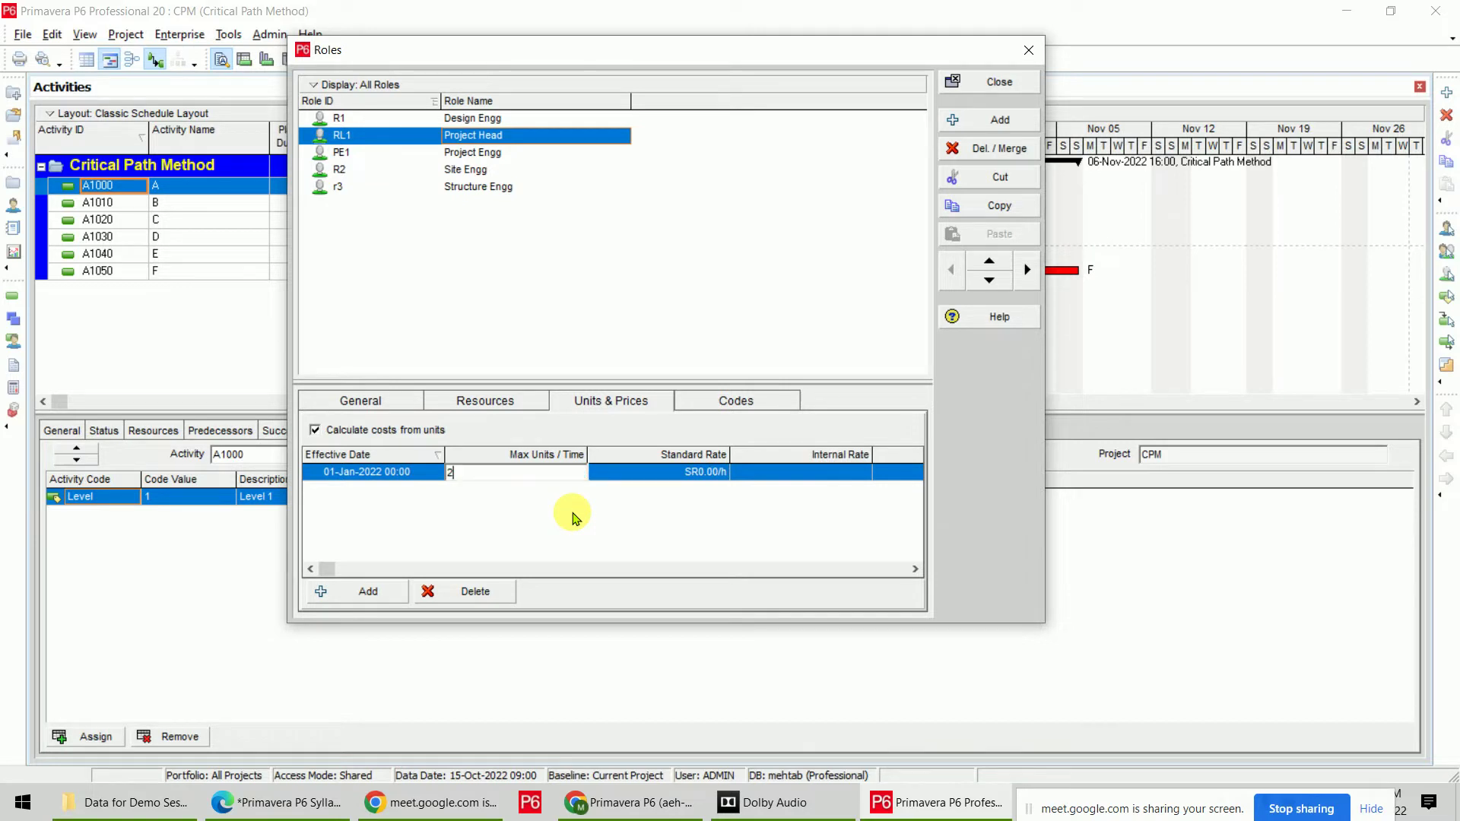
{"action": "key", "text": "Return"}
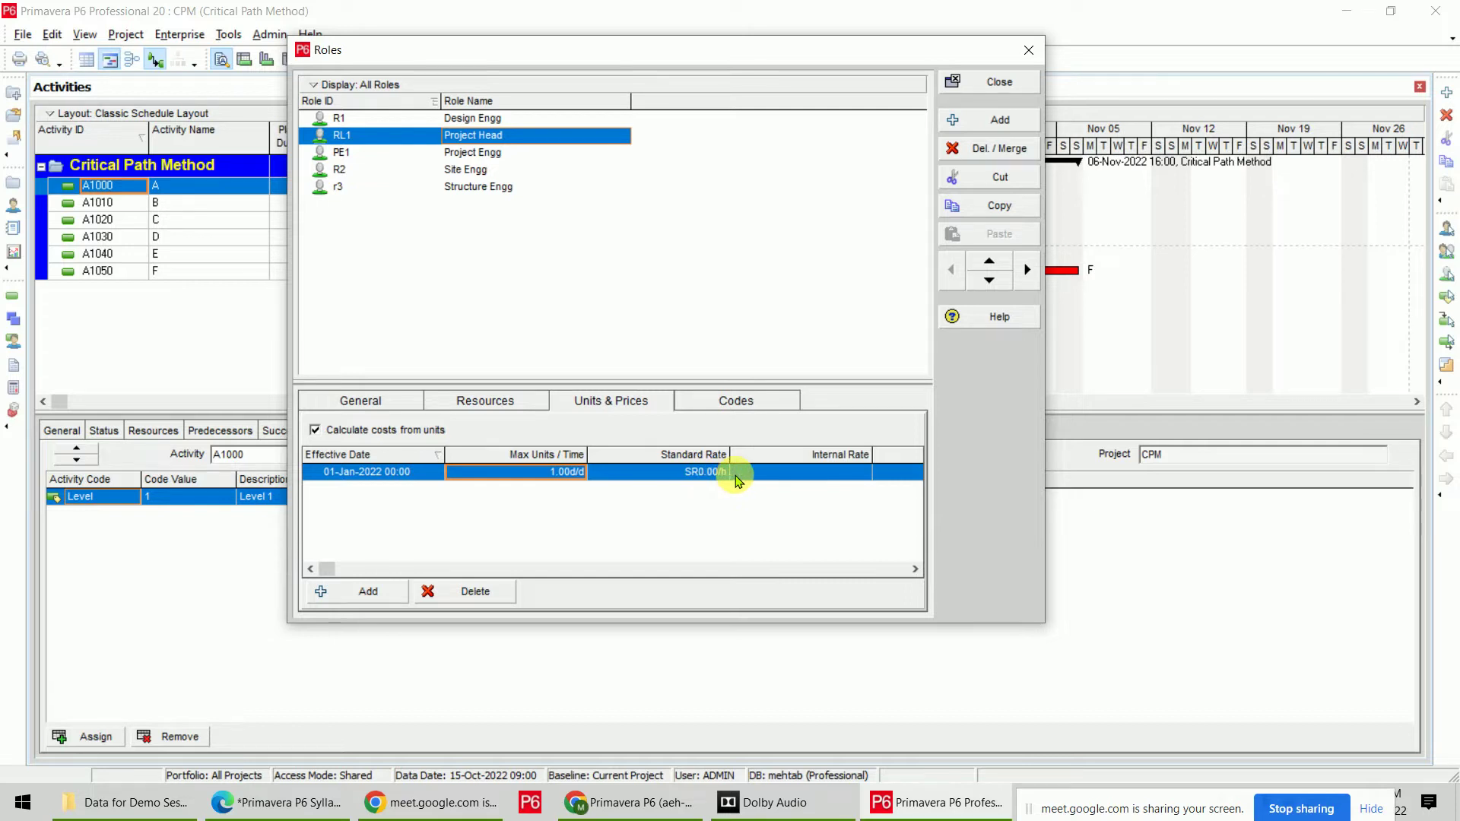
Set the Project Head role's standard rate to 75000/m.
{"action": "left_click", "coordinate": [691, 473]}
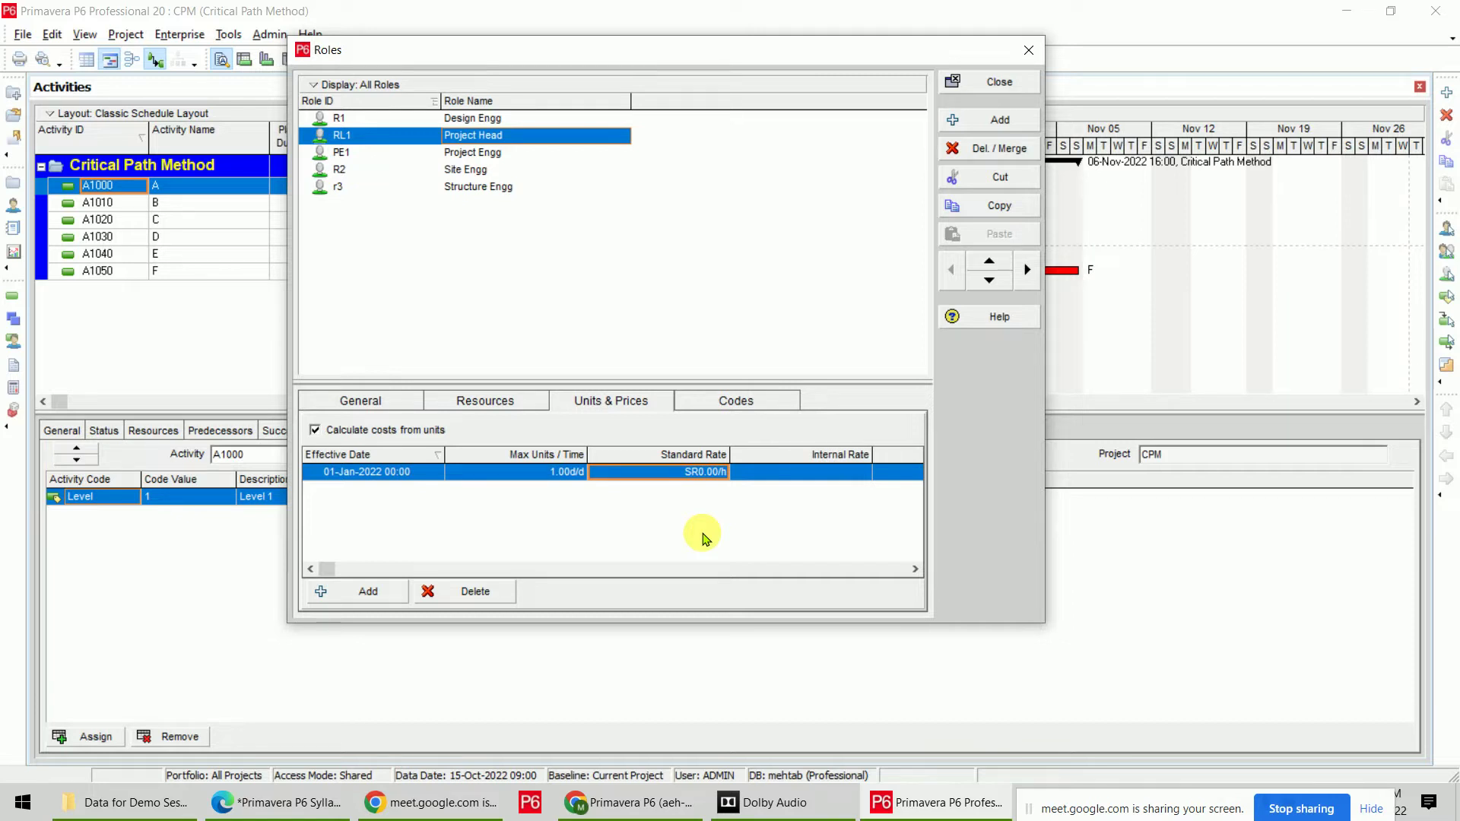
{"action": "type", "text": "75,000.00"}
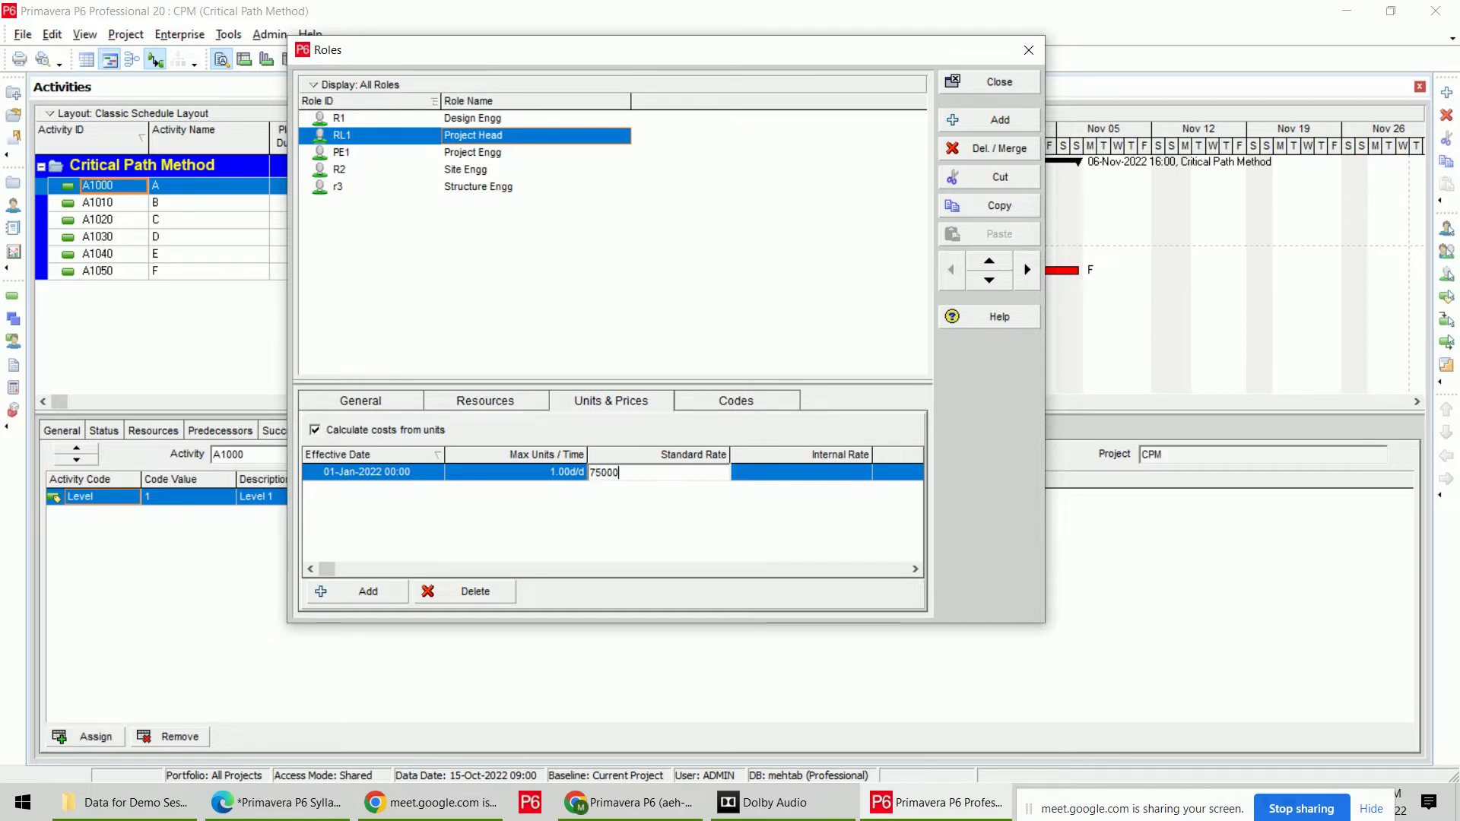
{"action": "type", "text": "/m"}
{"action": "key", "text": "Return"}
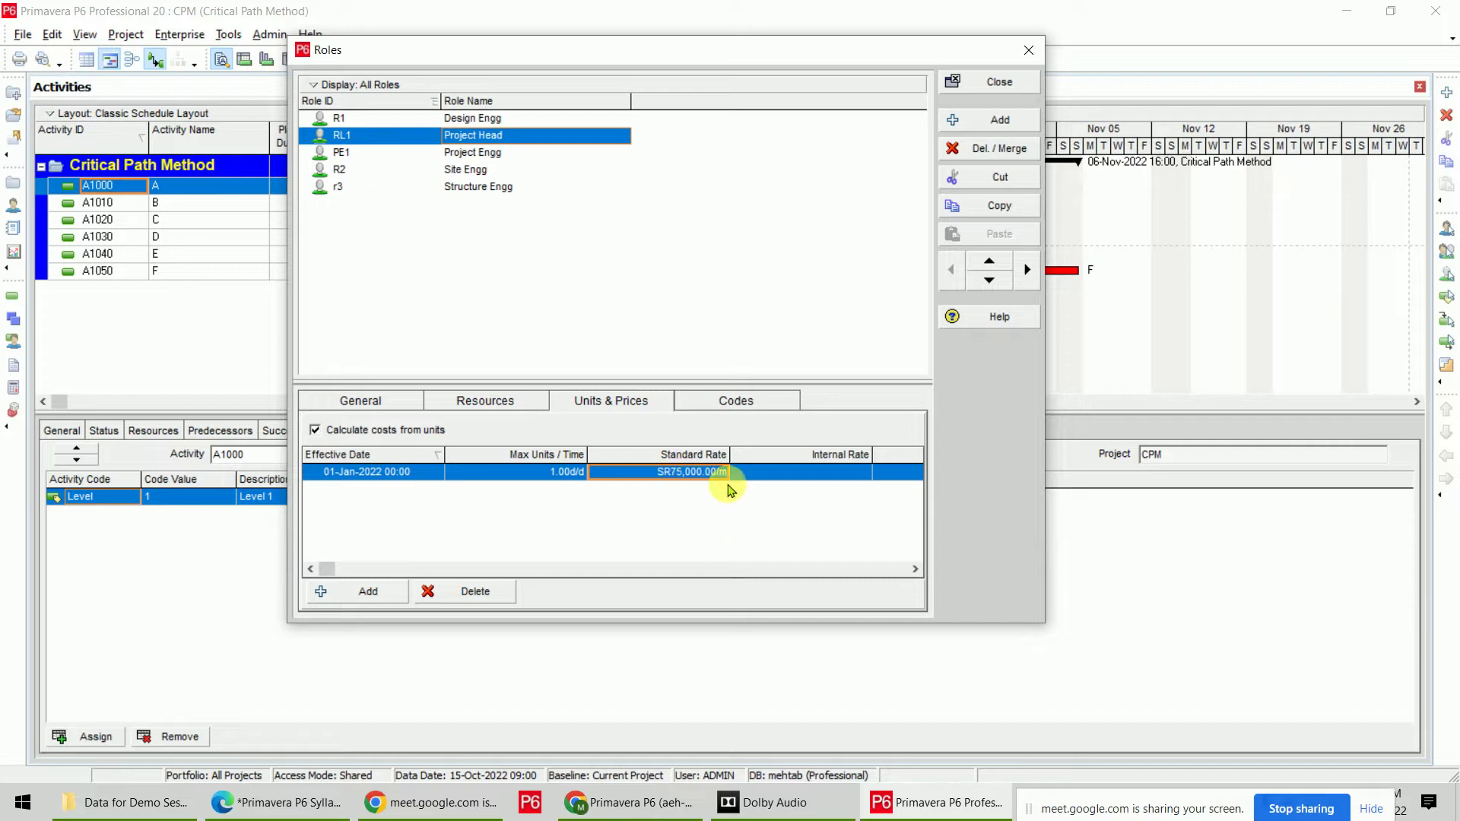
Close the roles list and open the currency options in the user preferences.
{"action": "left_click", "coordinate": [981, 82]}
{"action": "left_click", "coordinate": [54, 34]}
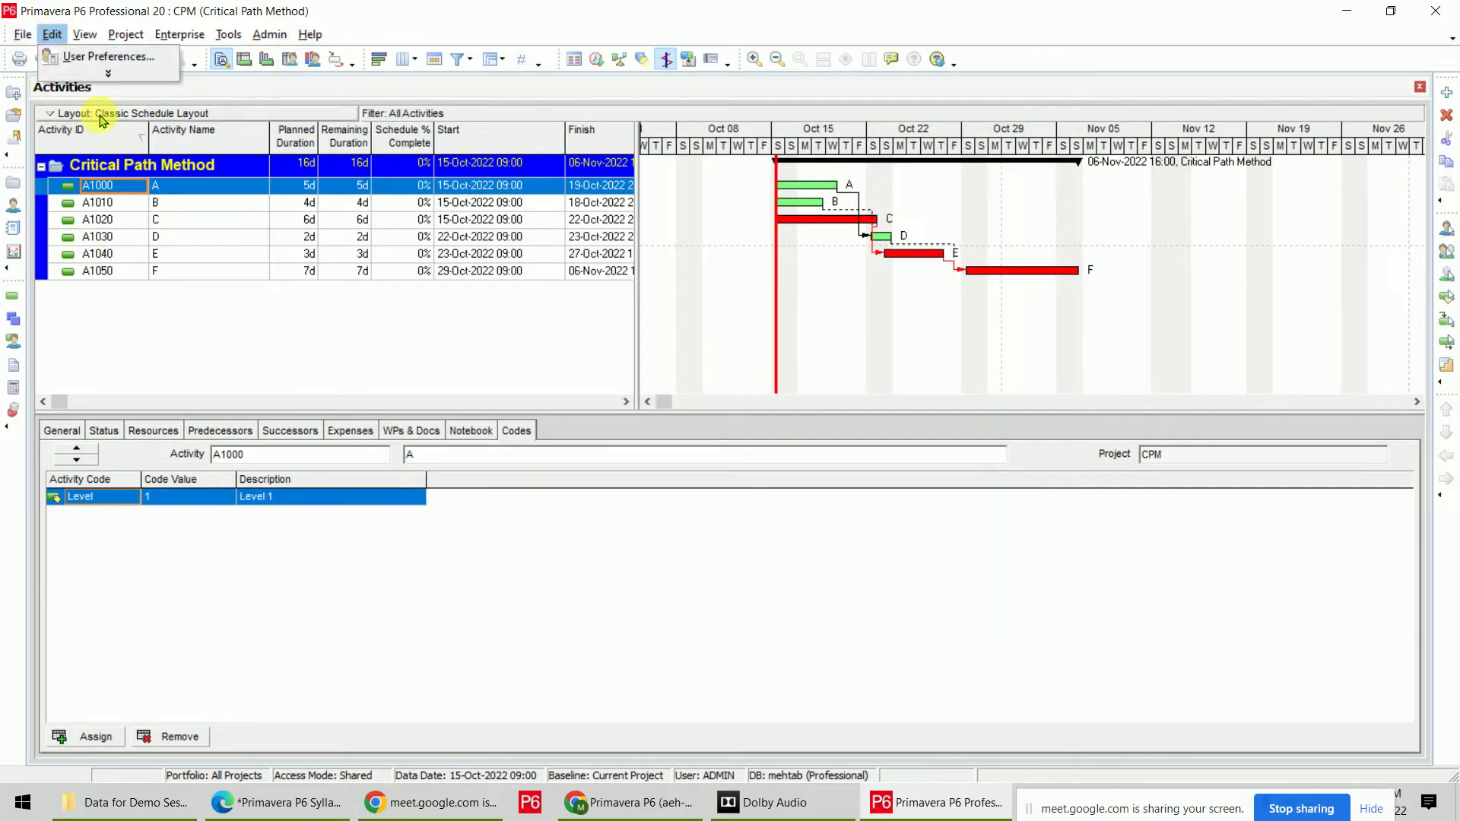
{"action": "left_click", "coordinate": [52, 34]}
{"action": "left_click", "coordinate": [52, 34]}
{"action": "left_click", "coordinate": [99, 56]}
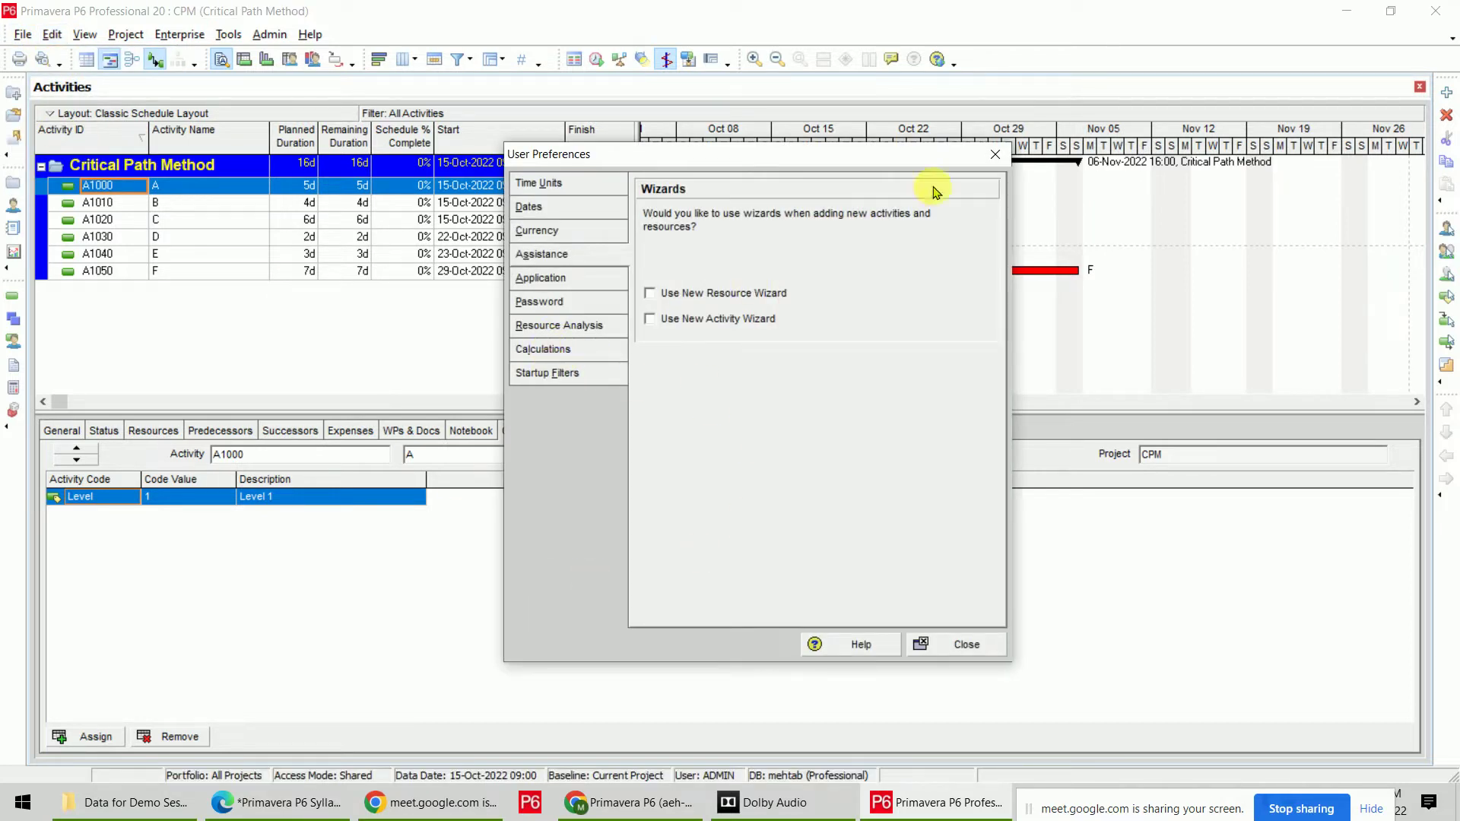
{"action": "left_click", "coordinate": [545, 229]}
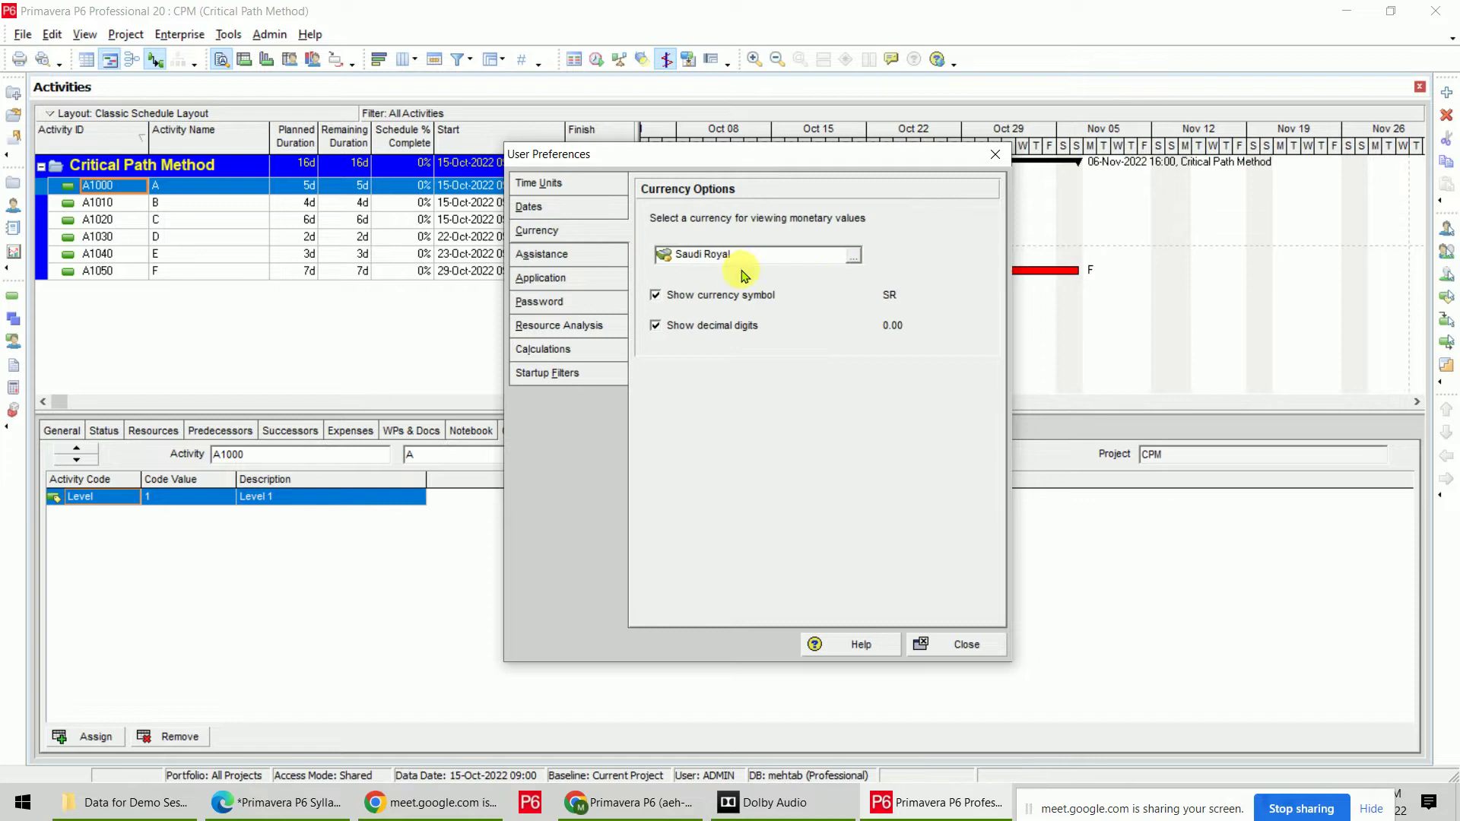
Look through the currencies available for viewing monetary values, and leave the preferences without choosing one.
{"action": "left_click", "coordinate": [853, 256]}
{"action": "left_click", "coordinate": [747, 468]}
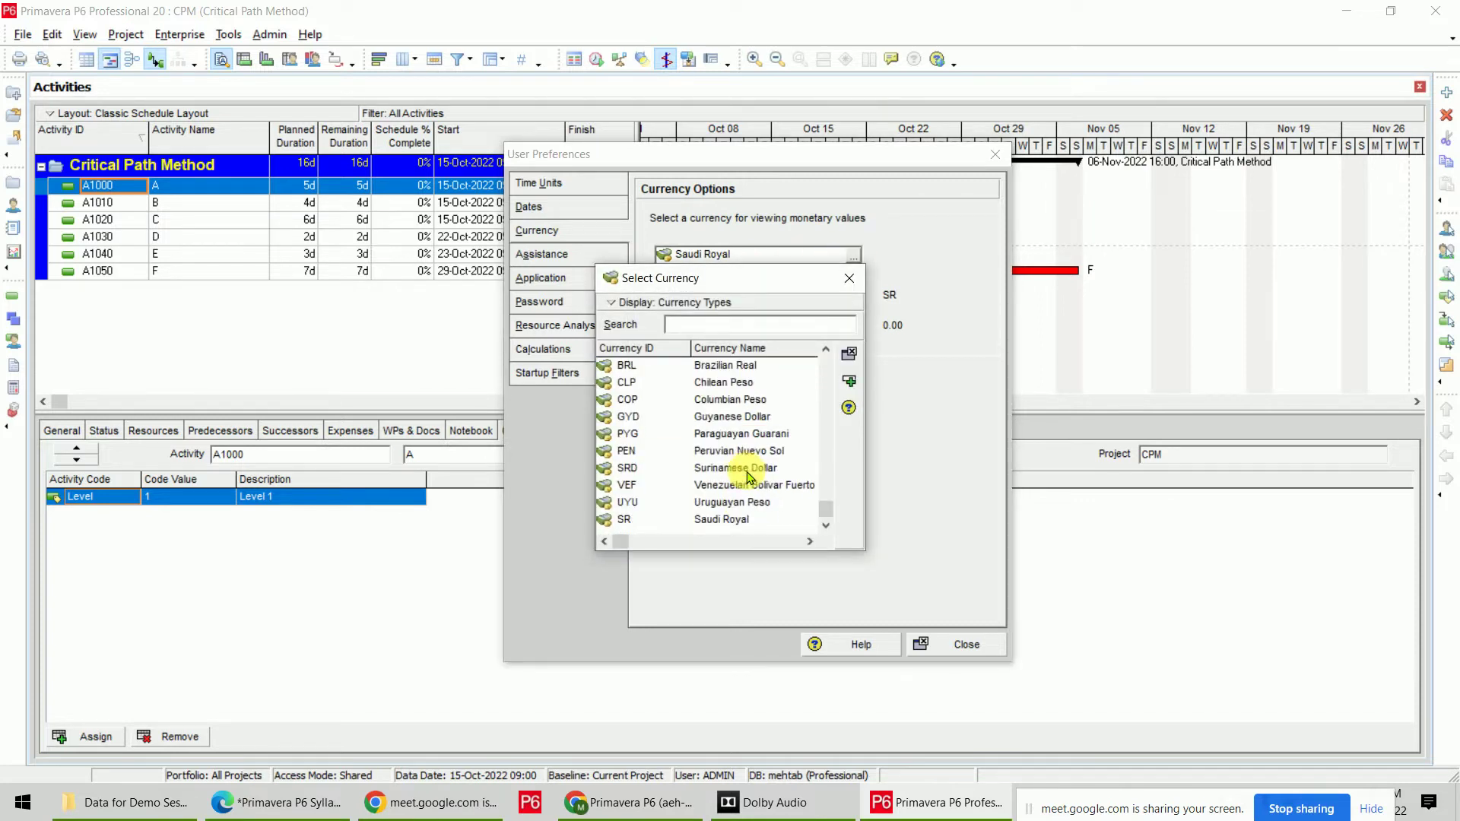
{"action": "scroll", "coordinate": [743, 521], "scroll_direction": "down", "scroll_amount": 1}
{"action": "scroll", "coordinate": [743, 535], "scroll_direction": "up", "scroll_amount": 1}
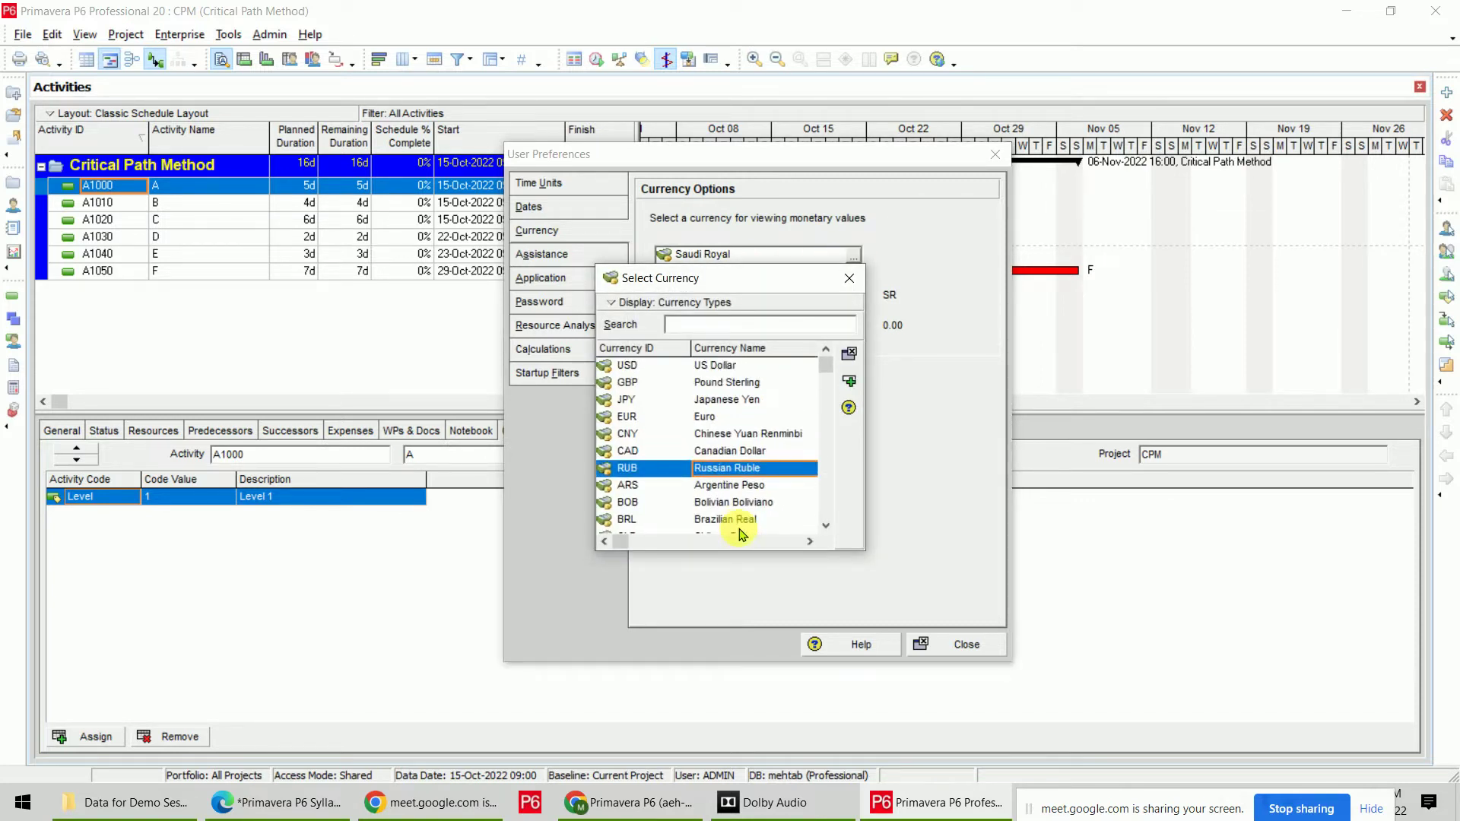
{"action": "scroll", "coordinate": [742, 535], "scroll_direction": "down", "scroll_amount": 9}
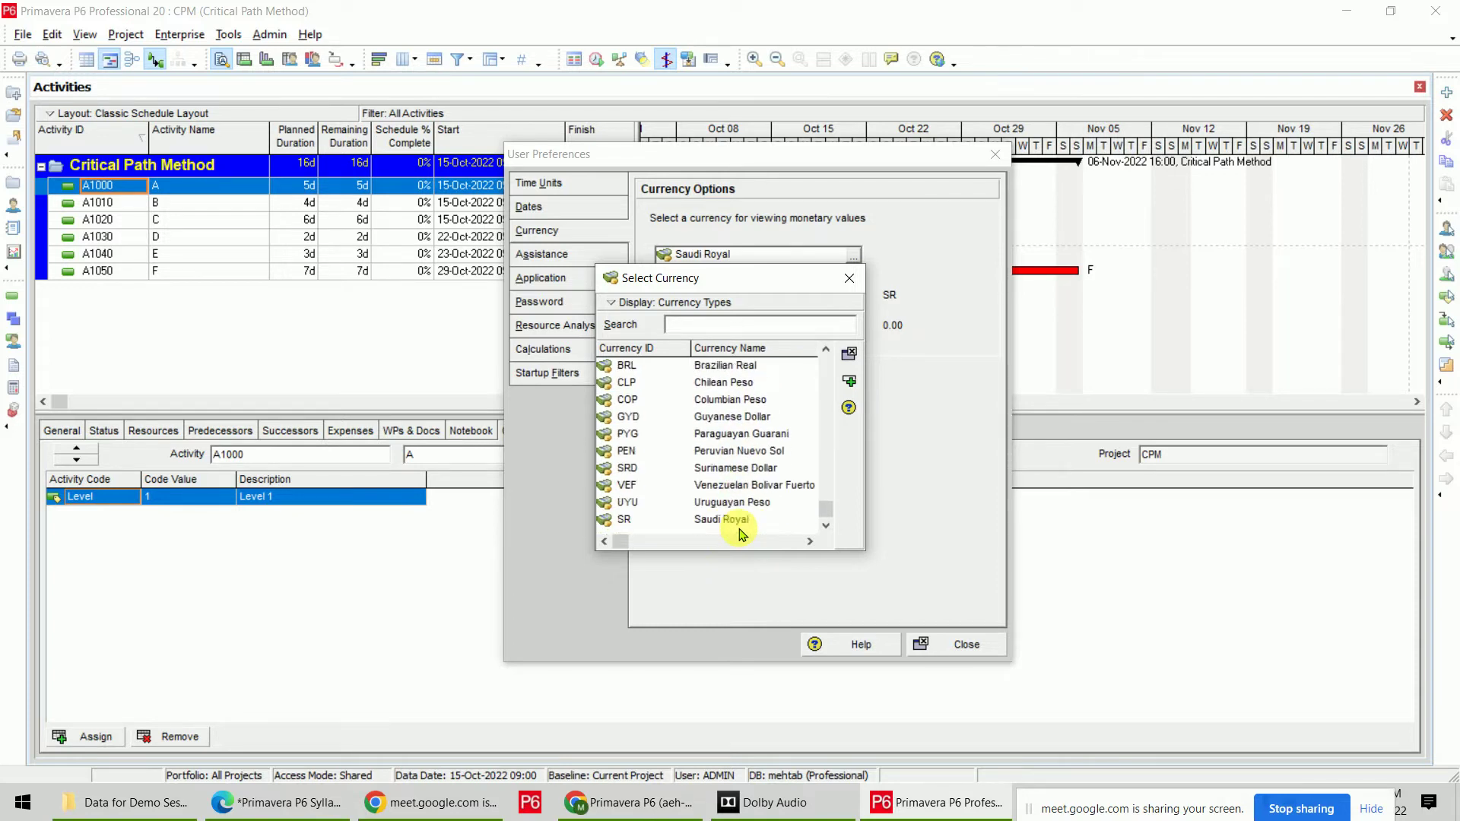
{"action": "left_click", "coordinate": [849, 278]}
{"action": "left_click", "coordinate": [994, 155]}
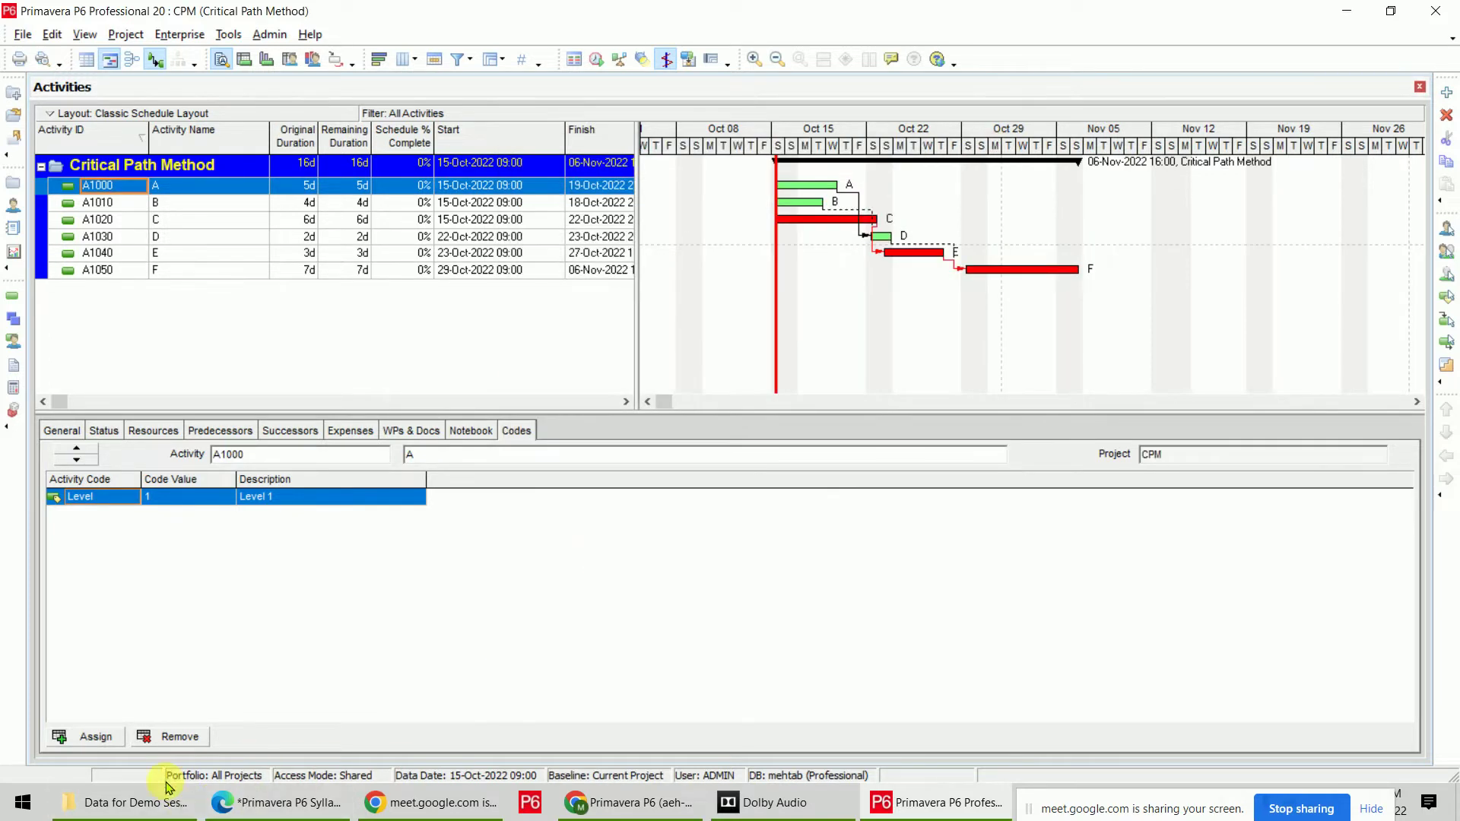
Add a new currency with the ID INR and the name Indian Rupees to the administrative currency list.
{"action": "left_click", "coordinate": [270, 34]}
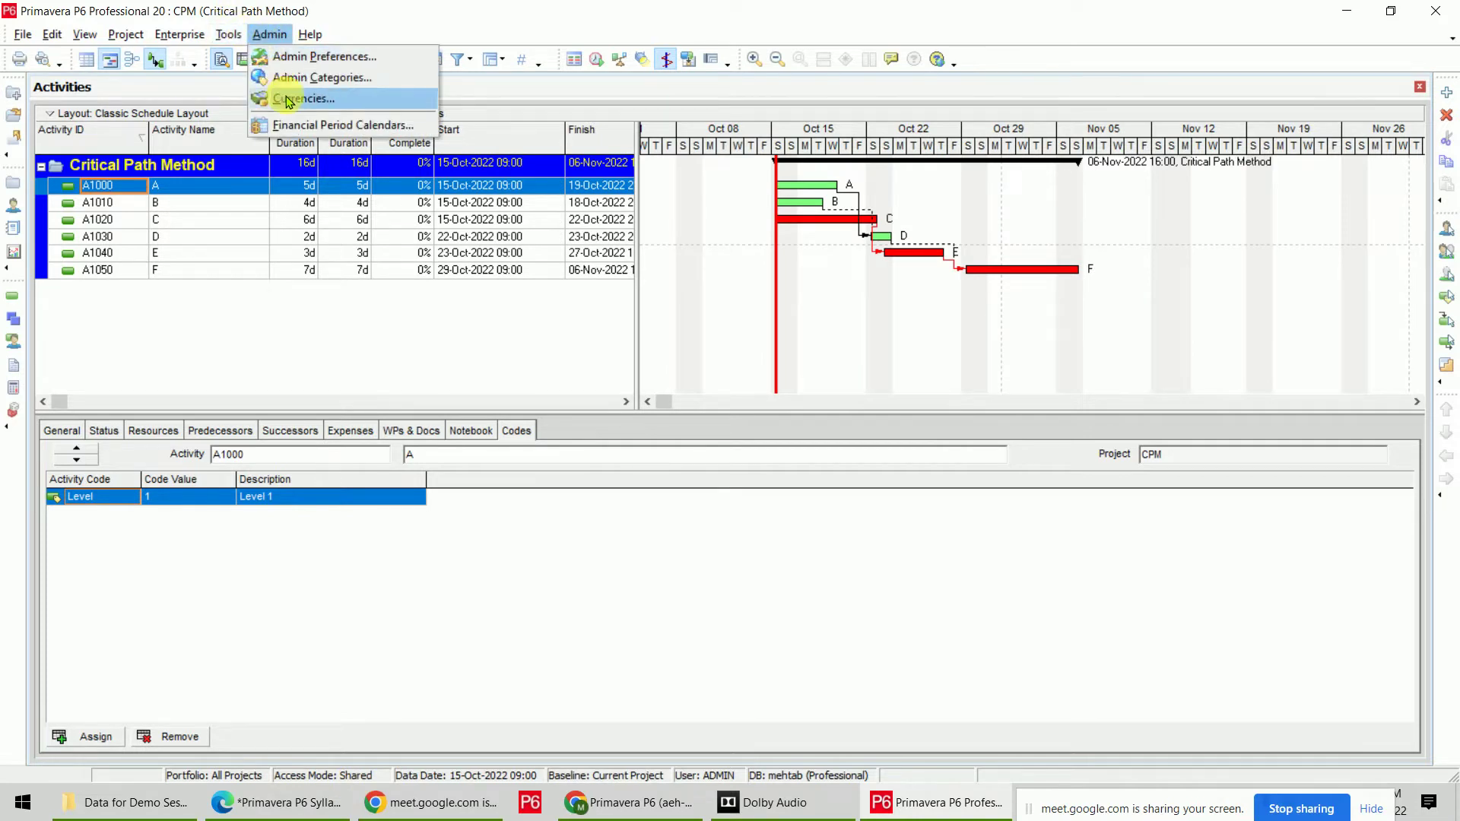
{"action": "left_click", "coordinate": [285, 97]}
{"action": "scroll", "coordinate": [844, 312], "scroll_direction": "down", "scroll_amount": 8}
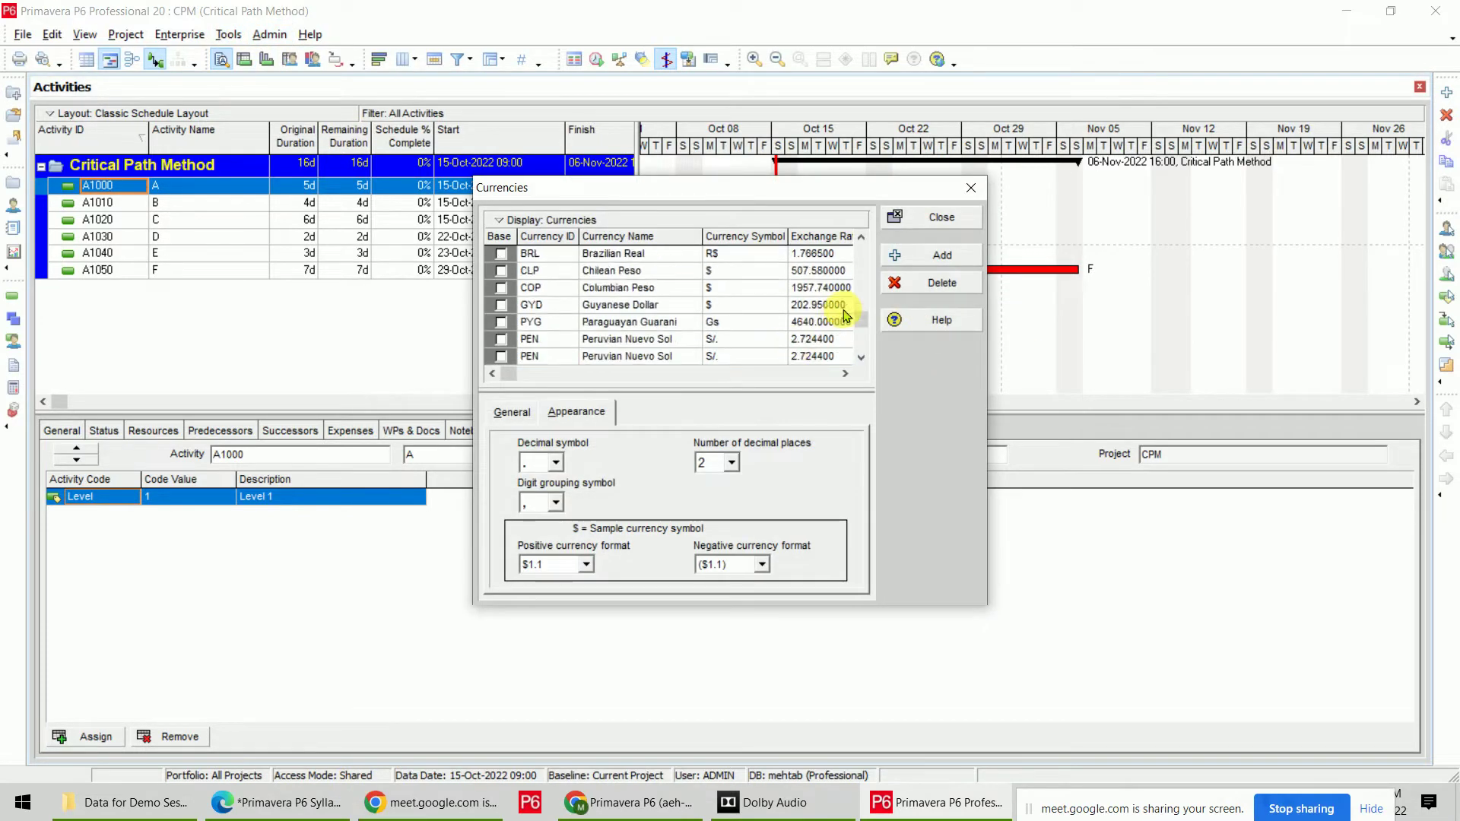
{"action": "left_click", "coordinate": [940, 255]}
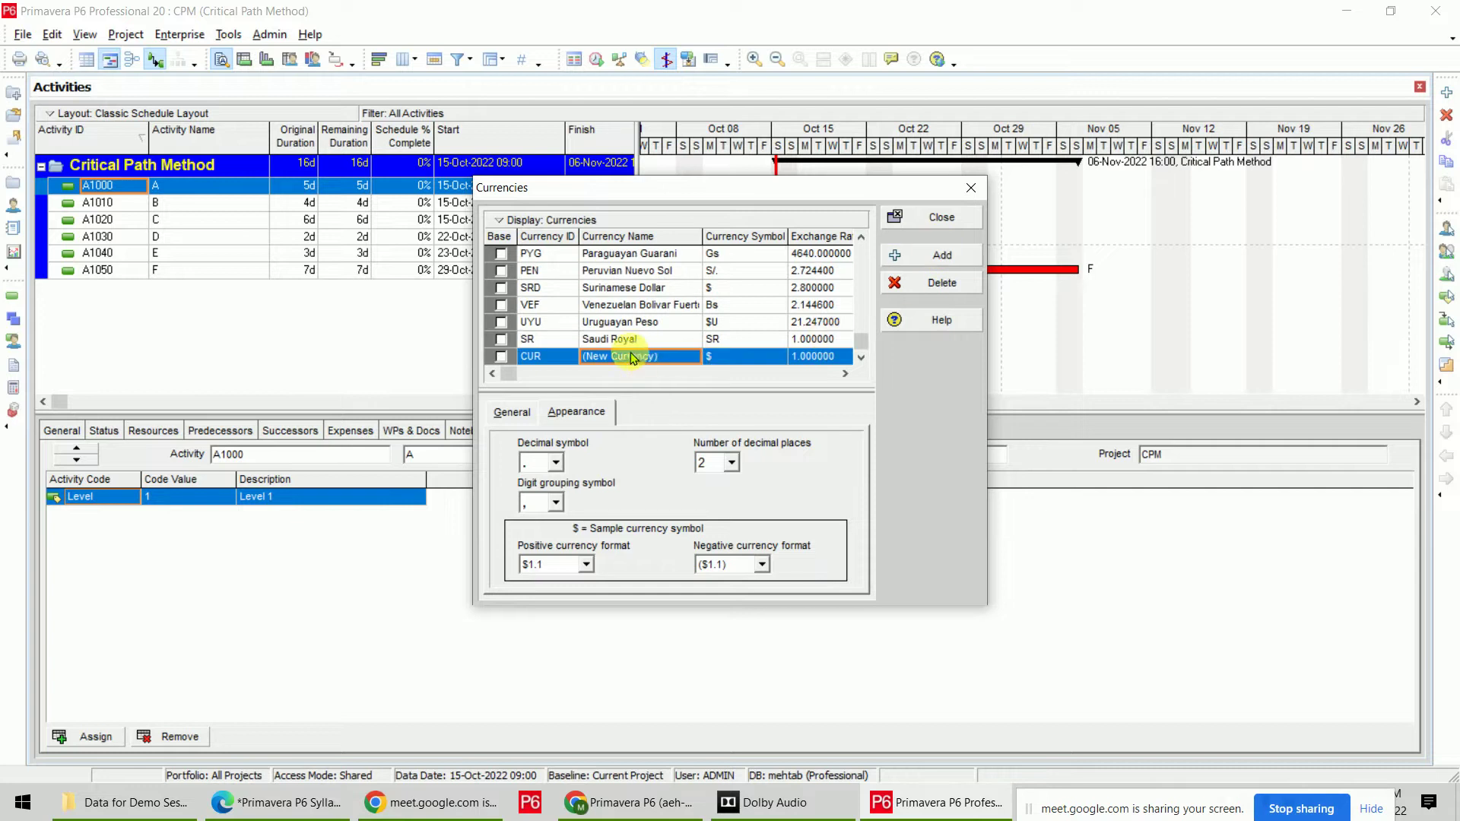
{"action": "type", "text": "INR"}
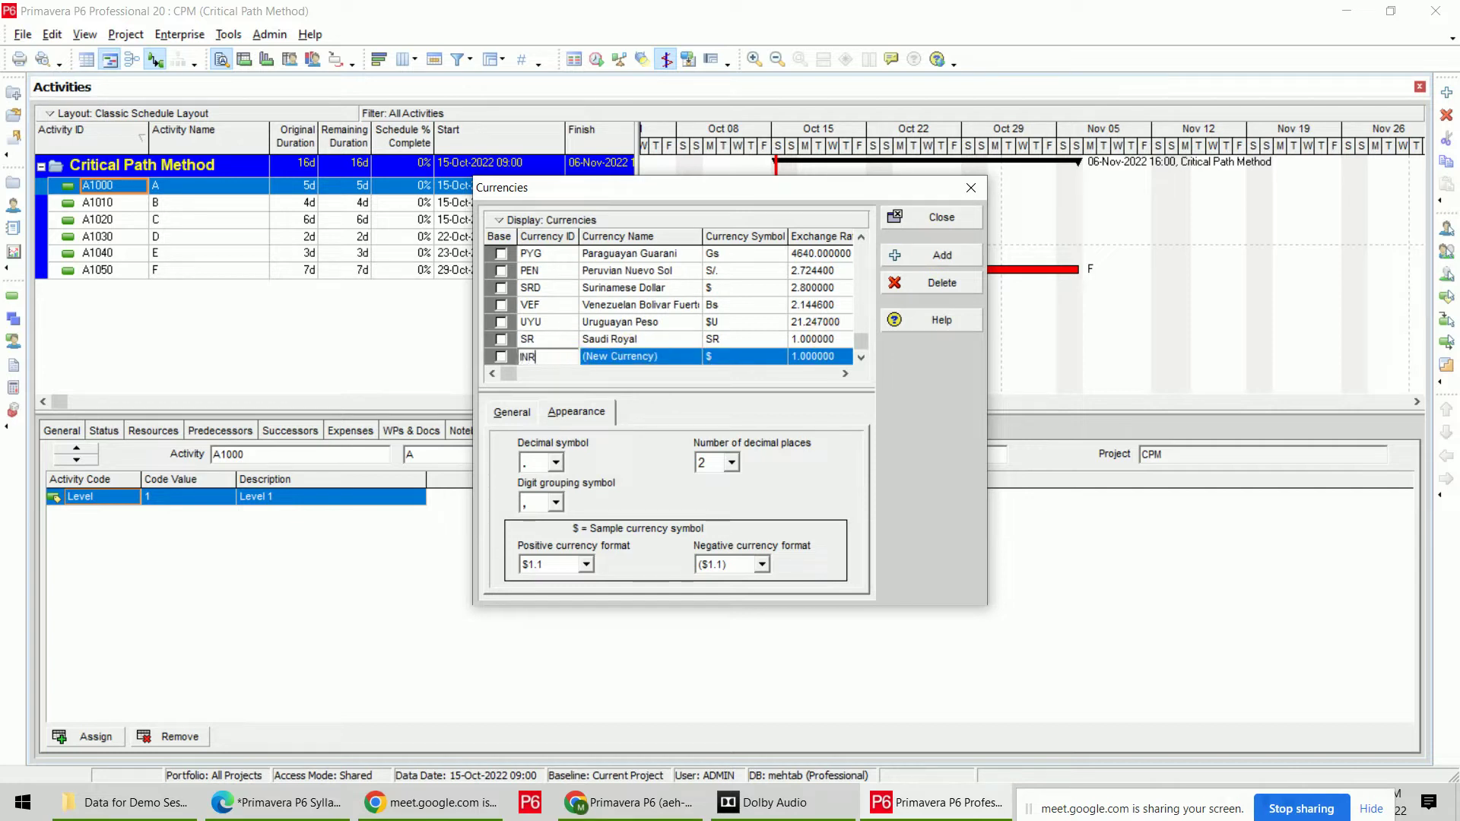
{"action": "left_click", "coordinate": [676, 363]}
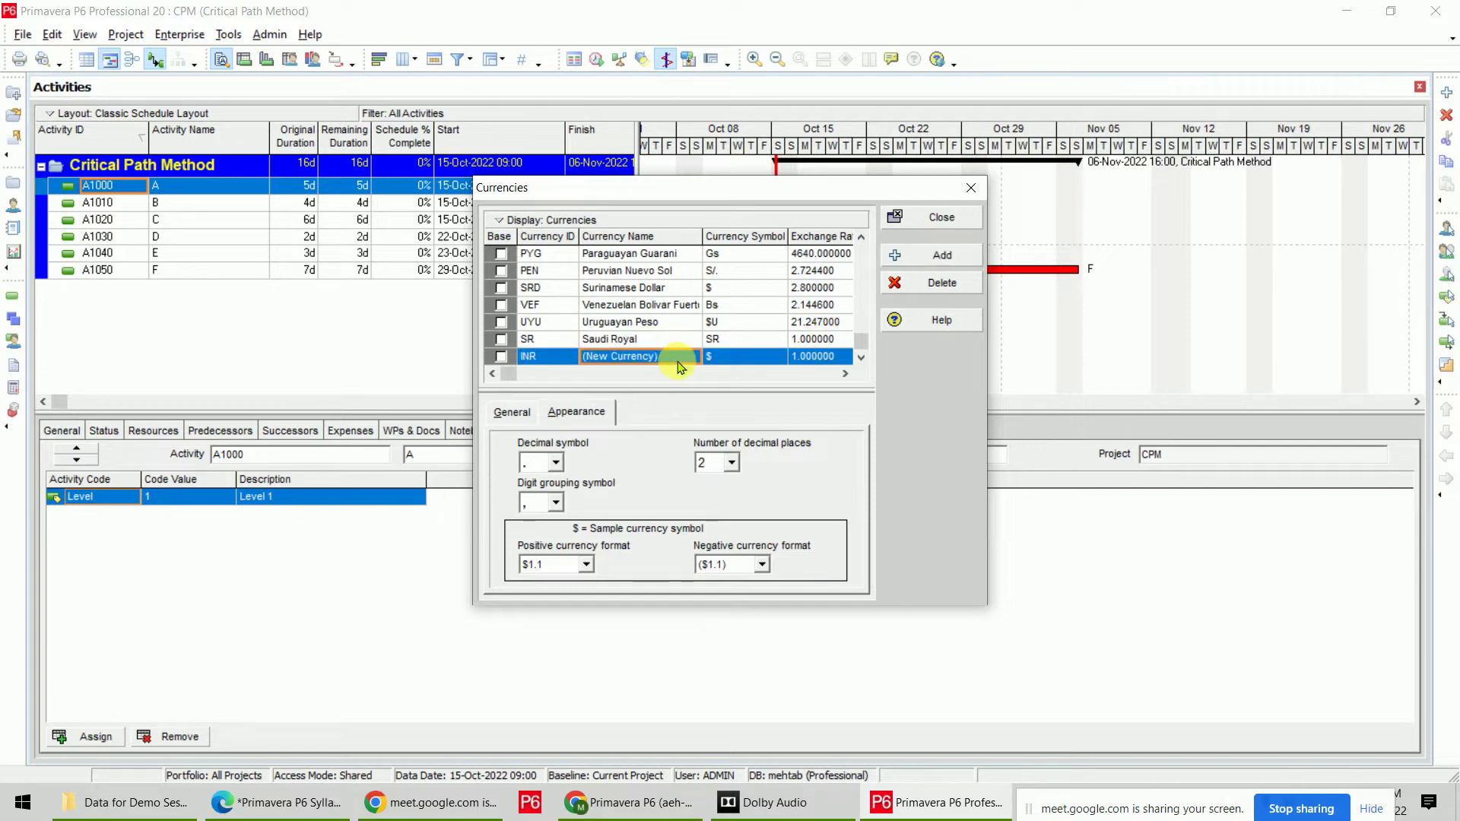
{"action": "type", "text": "Indian"}
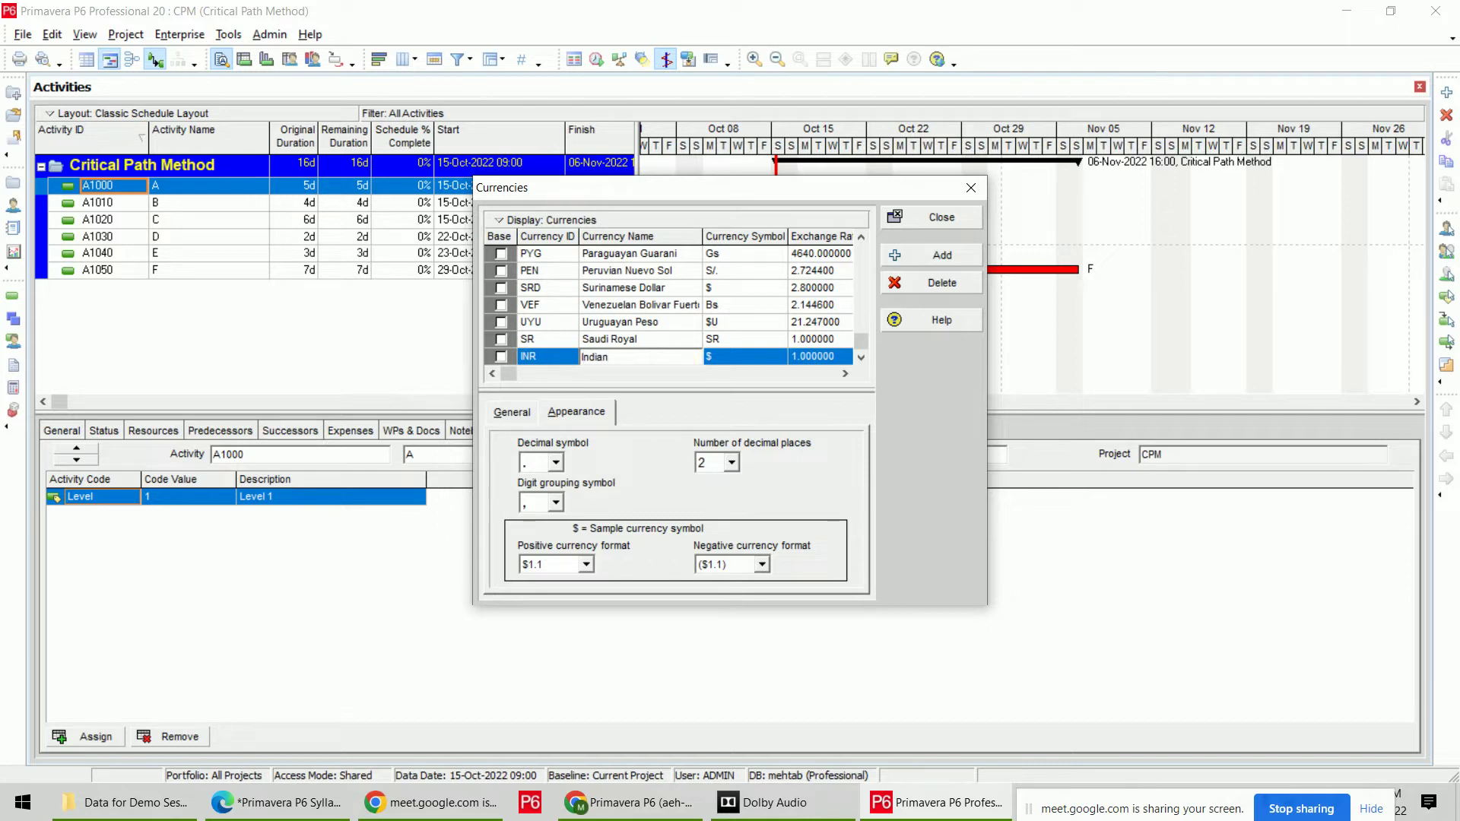
{"action": "type", "text": " Rupees"}
{"action": "key", "text": "Tab"}
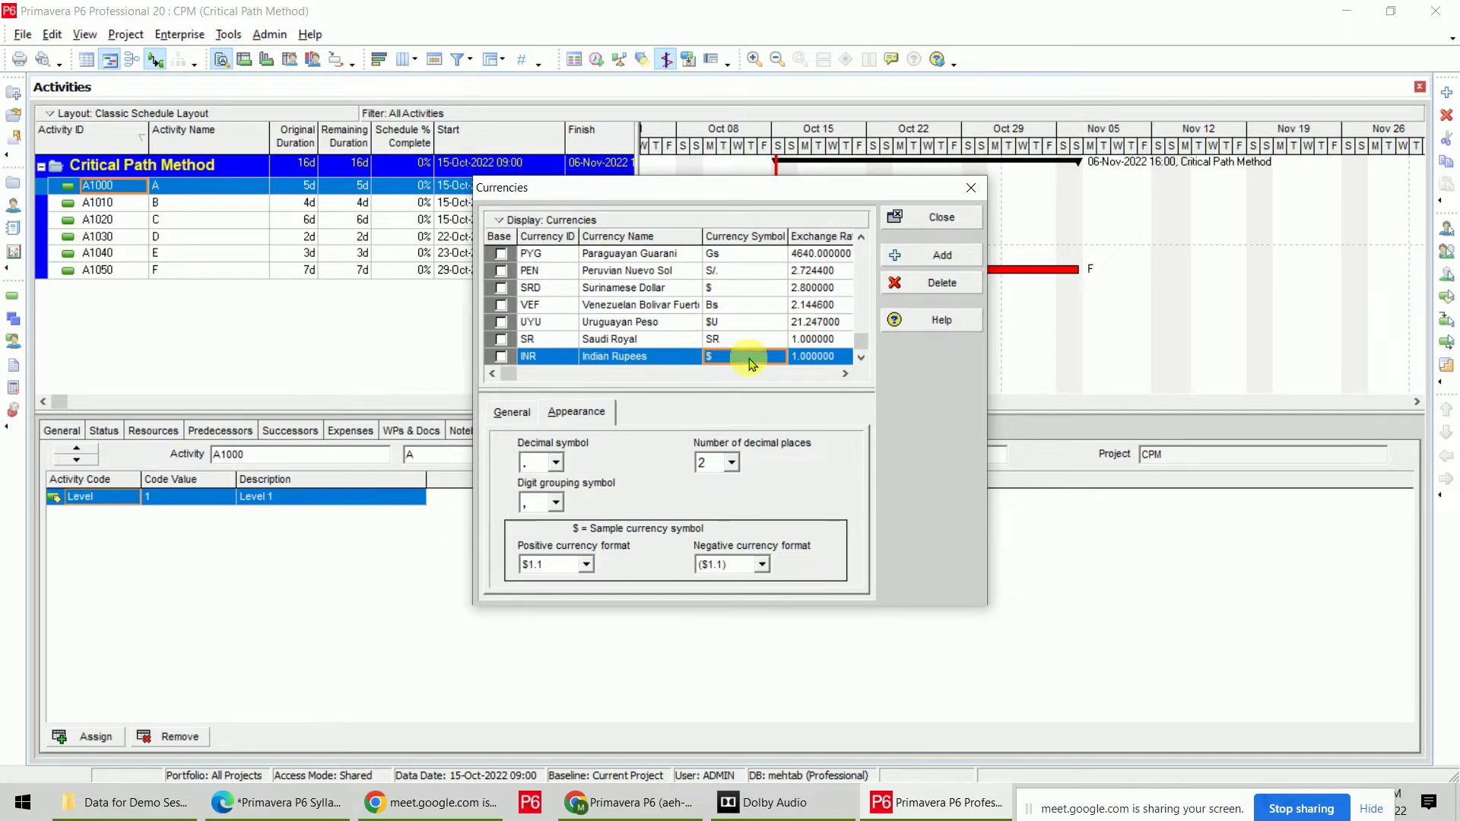
Switch to the Edge browser and search Google for "indian rupee symbol" in a new tab.
{"action": "left_click", "coordinate": [307, 798]}
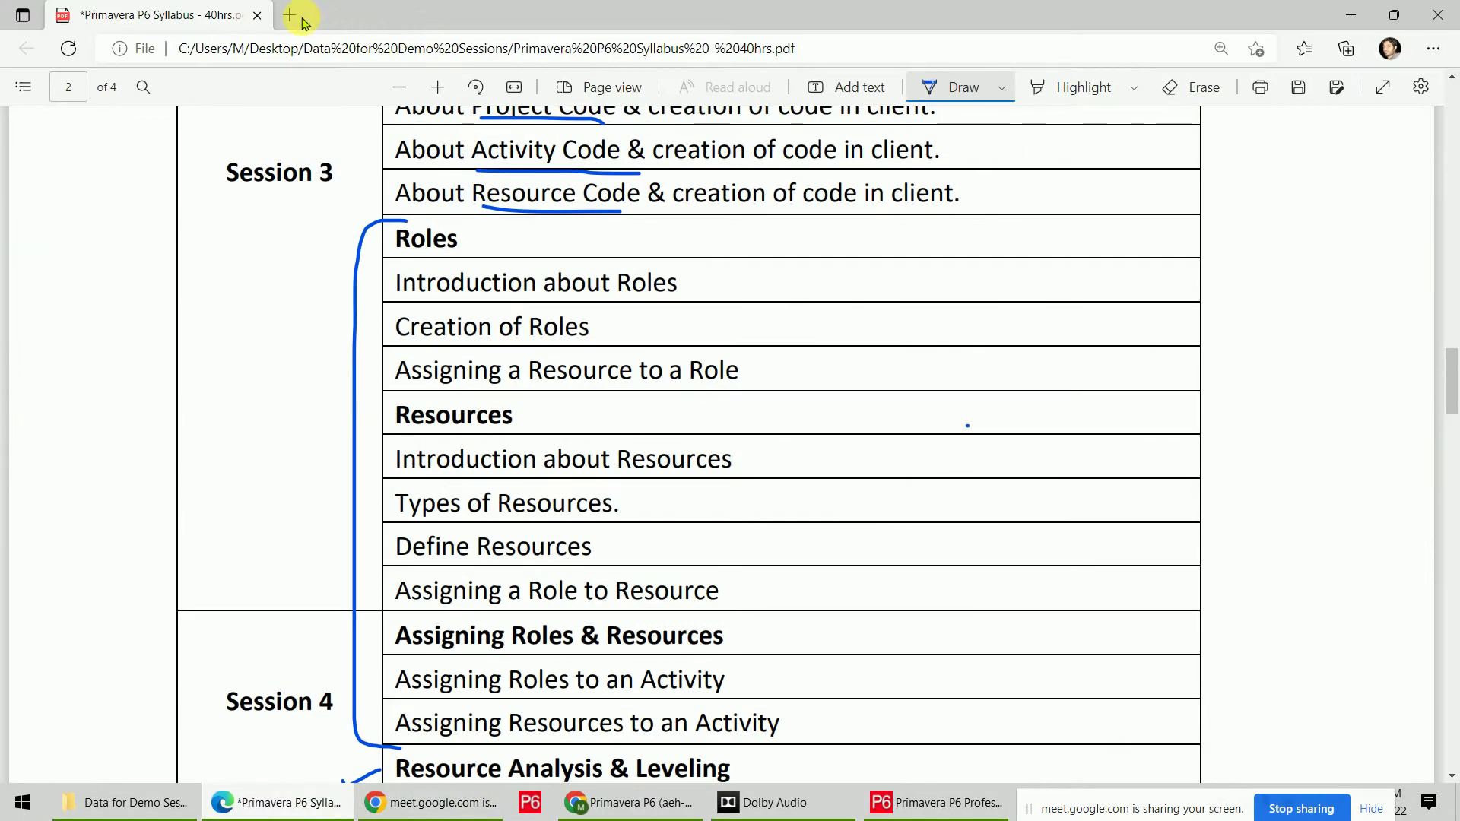
{"action": "left_click", "coordinate": [289, 15]}
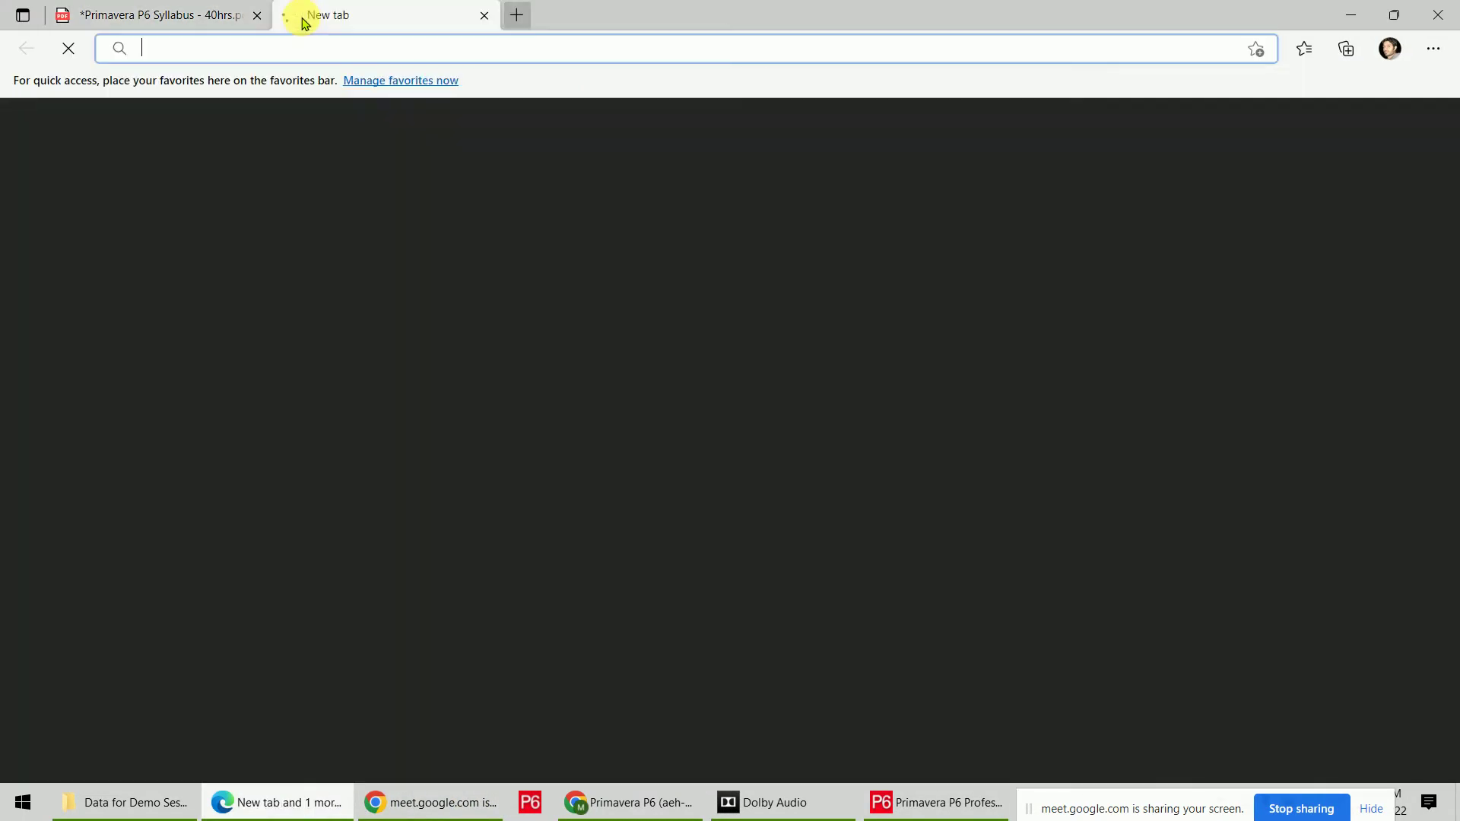
{"action": "type", "text": "google.com"}
{"action": "key", "text": "Return"}
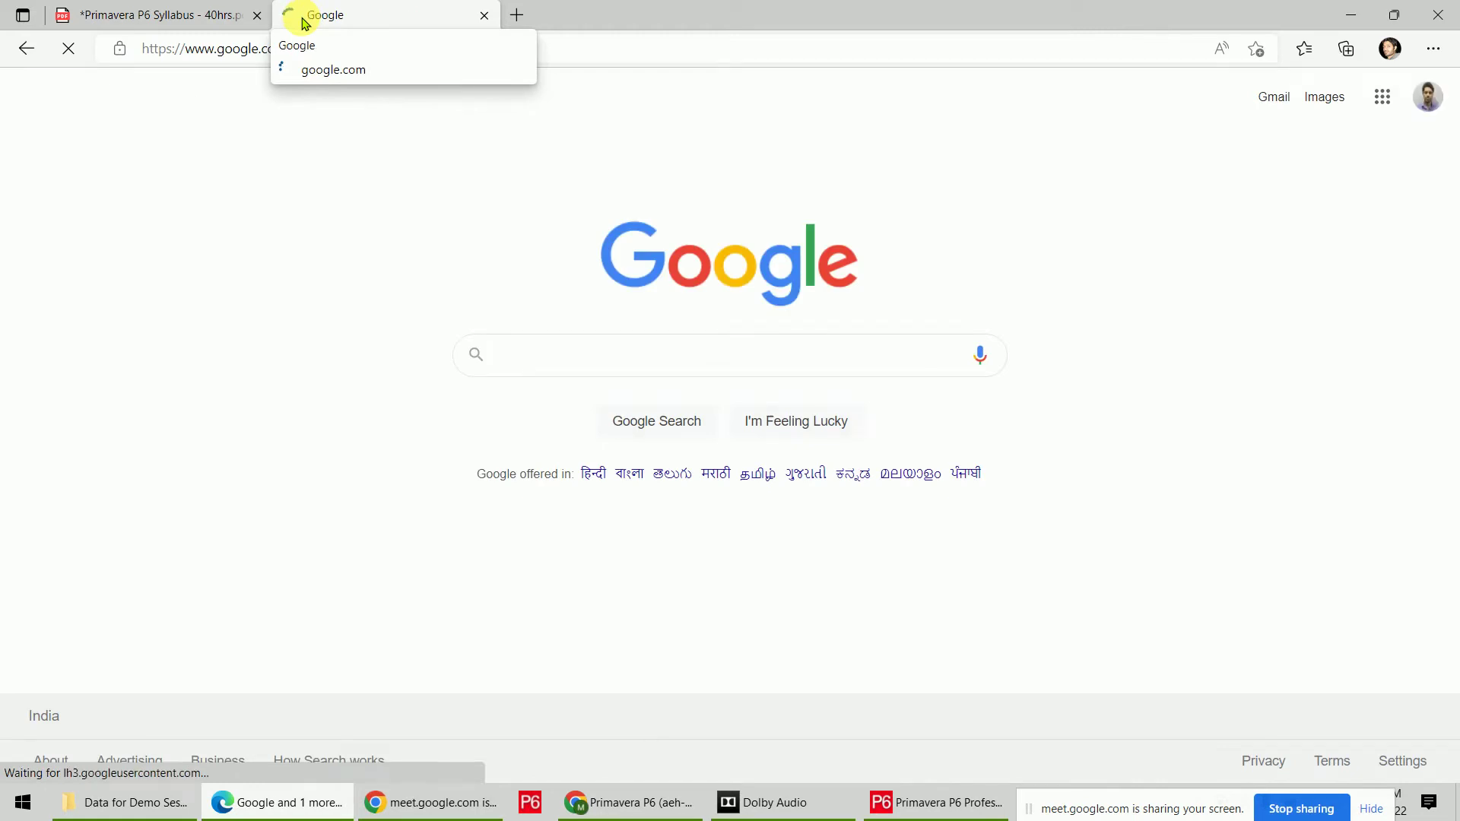
{"action": "type", "text": "indi"}
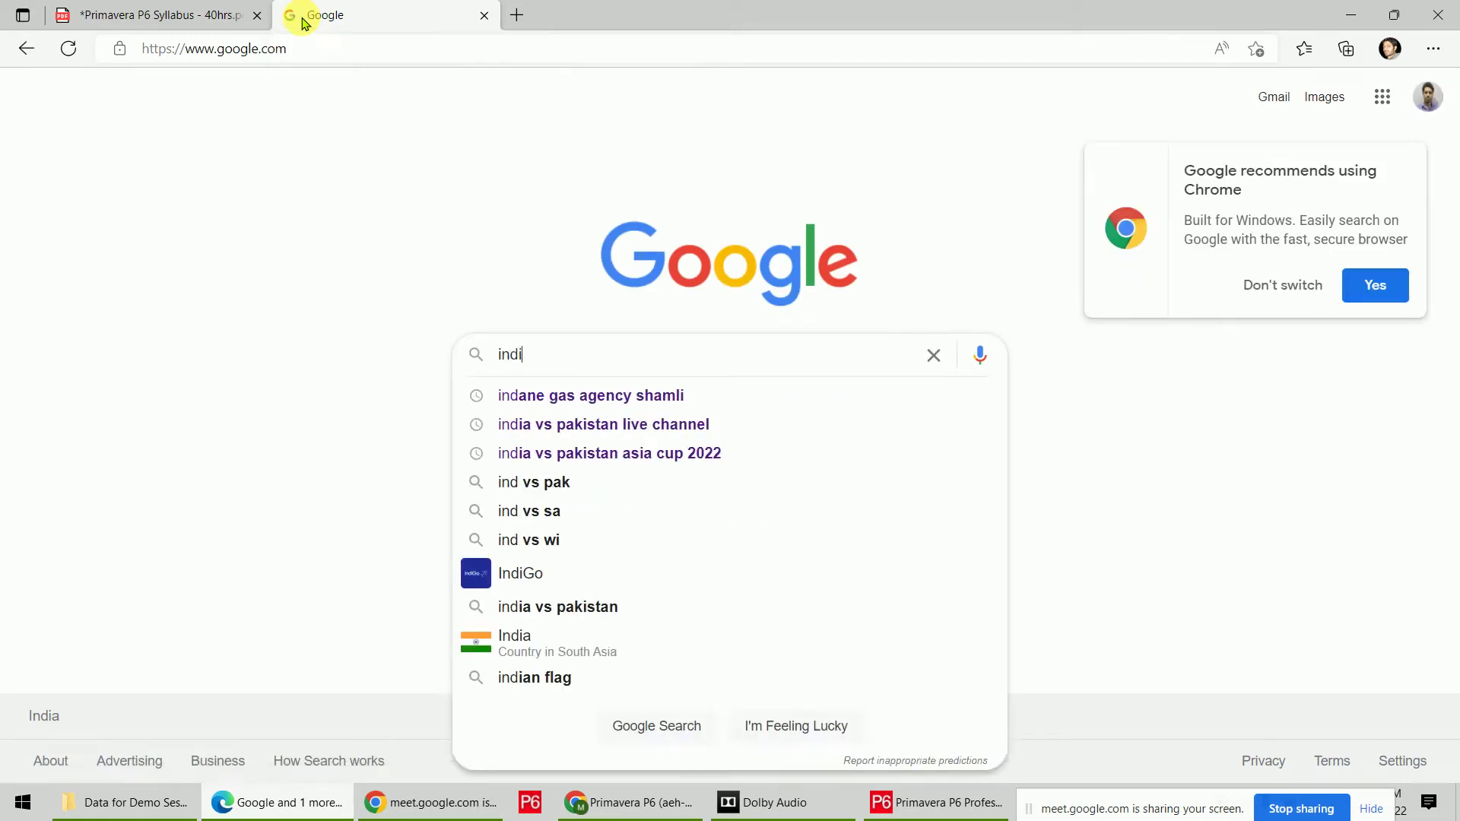
{"action": "type", "text": "an rupee"}
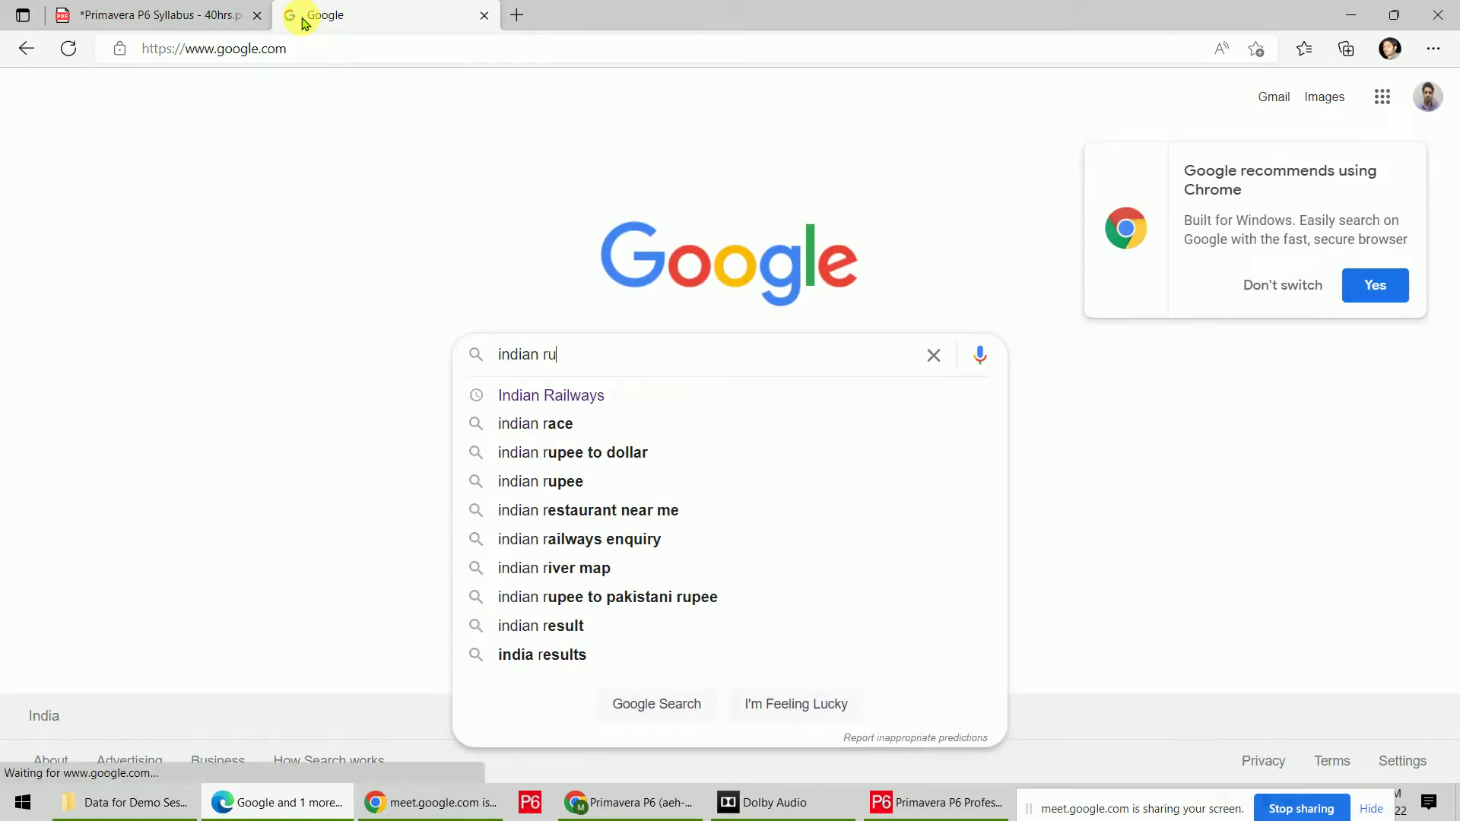
{"action": "key", "text": "Down"}
{"action": "key", "text": "Down"}
{"action": "key", "text": "Down"}
{"action": "key", "text": "Down"}
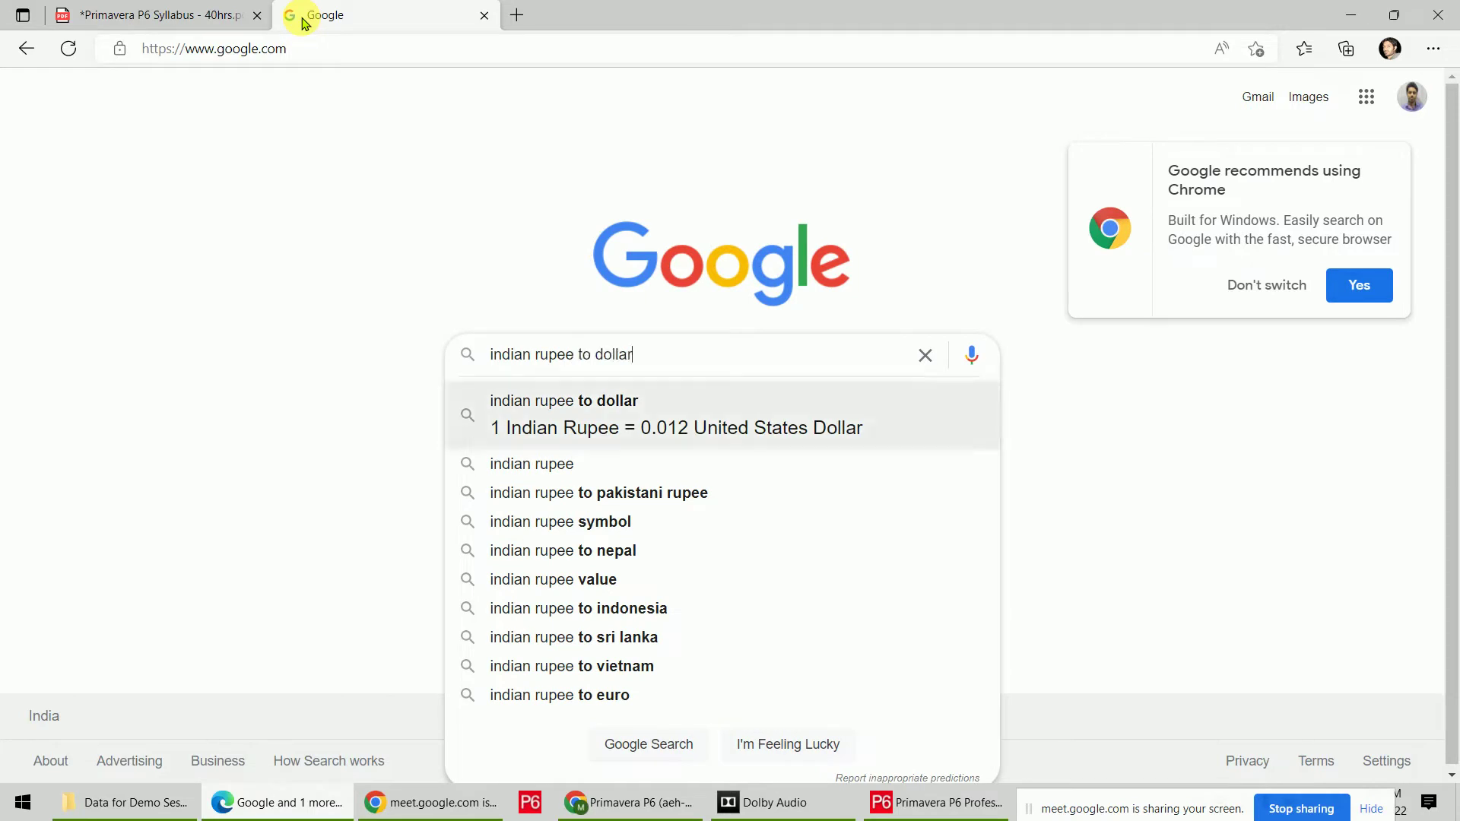
{"action": "key", "text": "Return"}
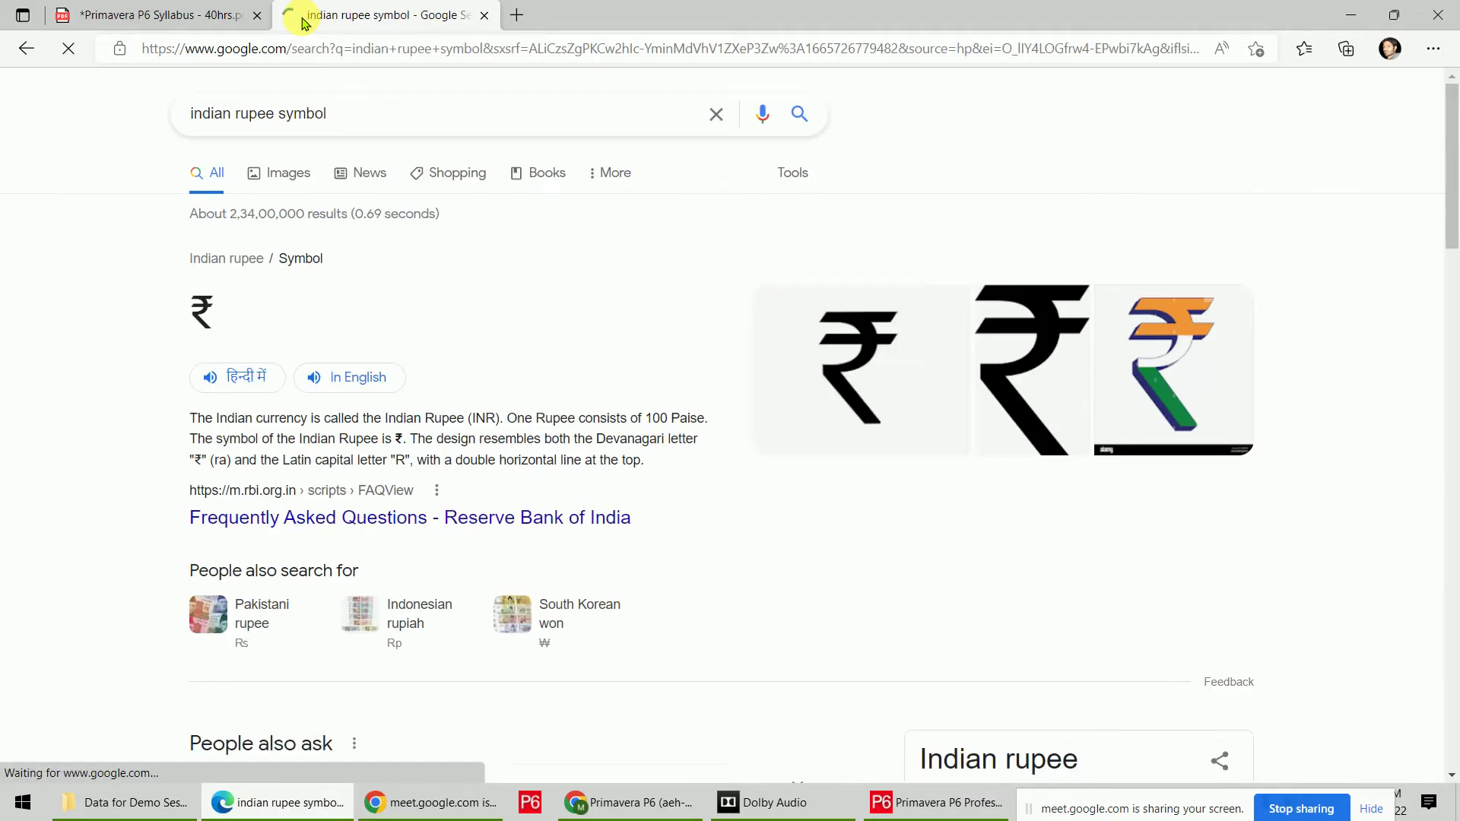
Copy the ₹ sign from the search result and paste it into Primavera P6 as the Indian Rupees currency symbol.
{"action": "double_click", "coordinate": [403, 443]}
{"action": "key", "text": "ctrl+c"}
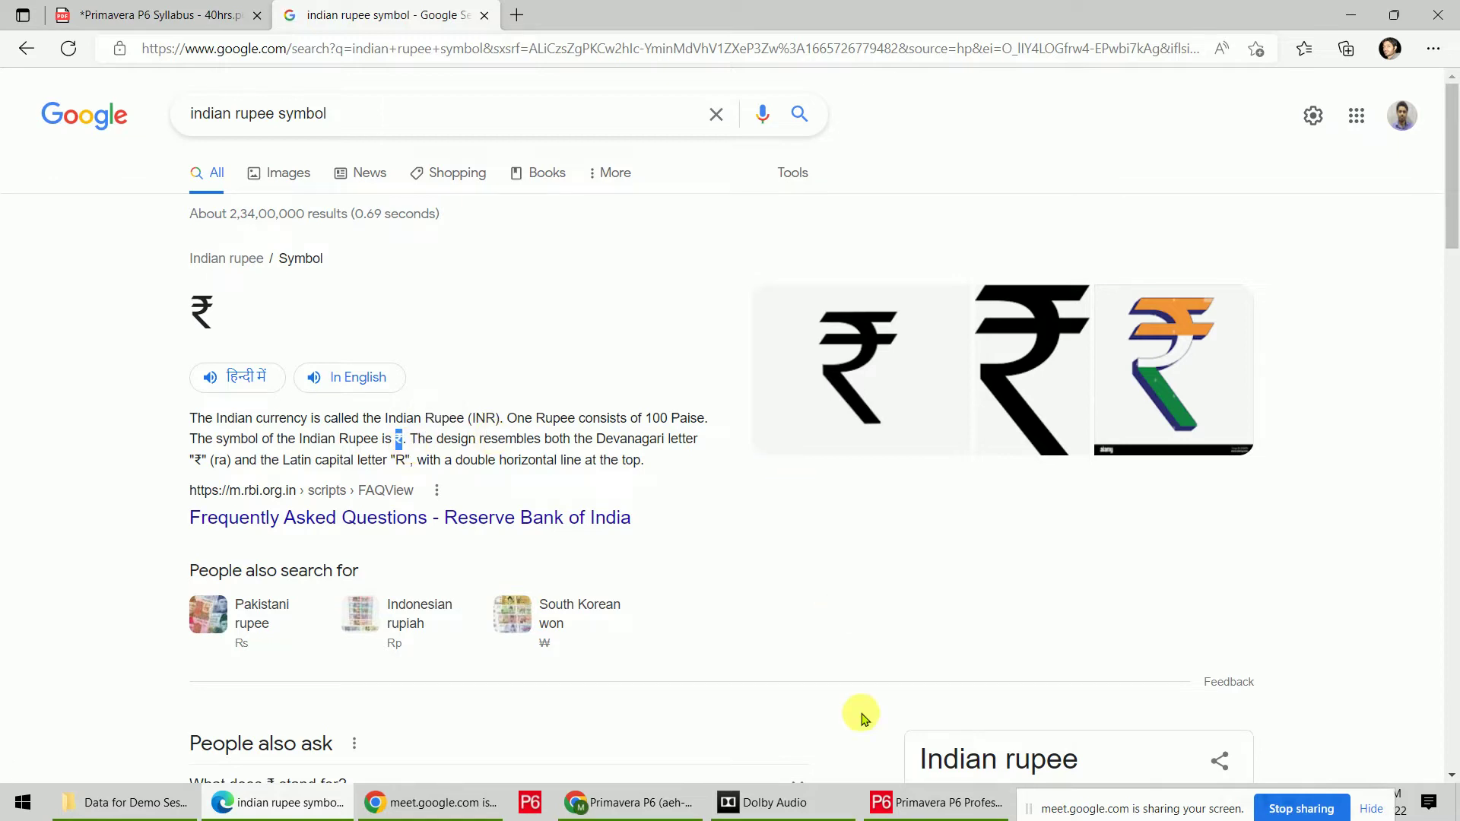
{"action": "left_click", "coordinate": [924, 802]}
{"action": "left_click", "coordinate": [728, 357]}
{"action": "double_click", "coordinate": [729, 367]}
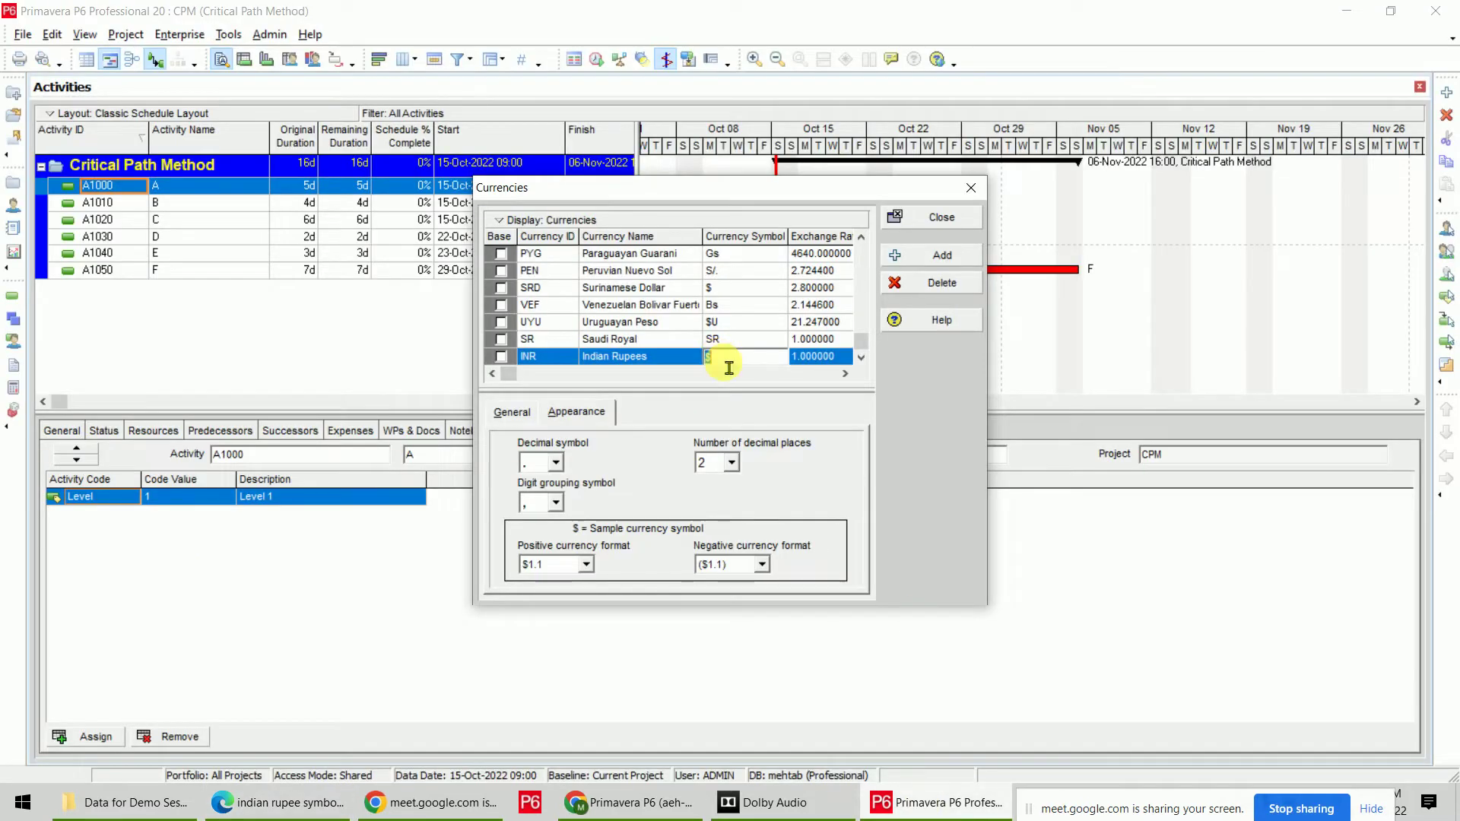
{"action": "key", "text": "ctrl+v"}
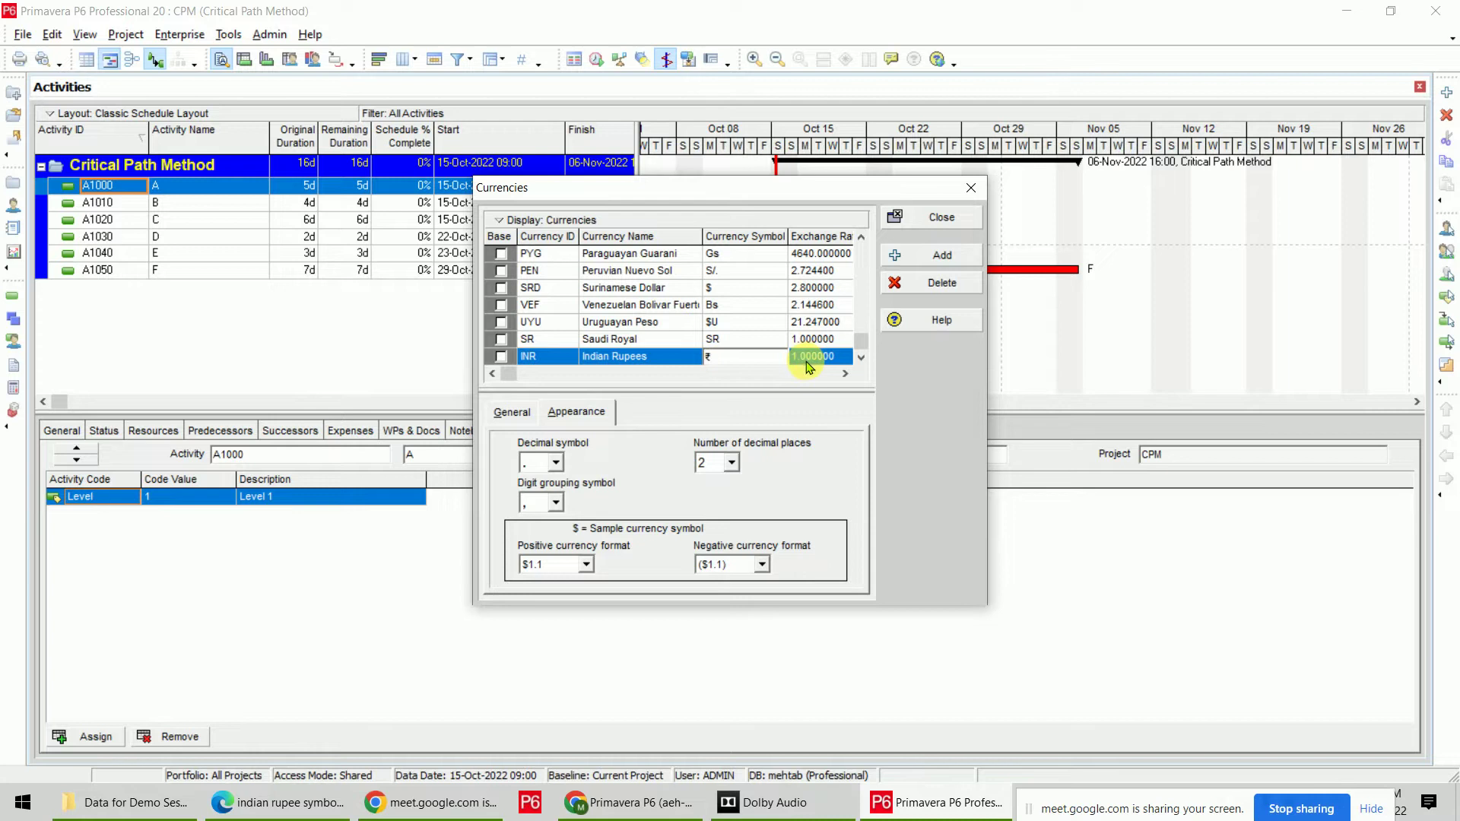
Set the exchange rate of Indian Rupees to 0.03 and close the currency list.
{"action": "left_click", "coordinate": [850, 358]}
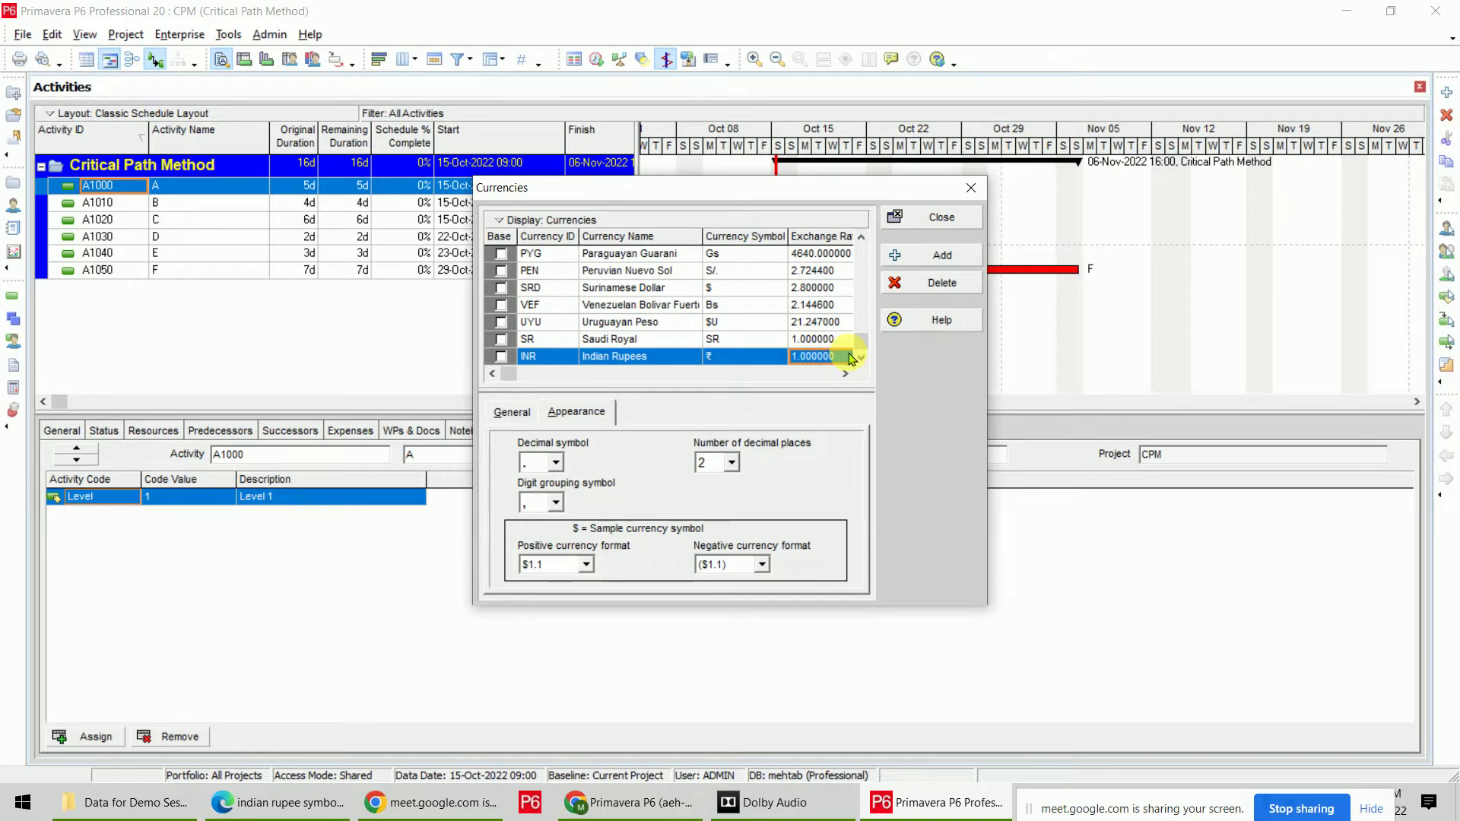
{"action": "type", "text": "0.03"}
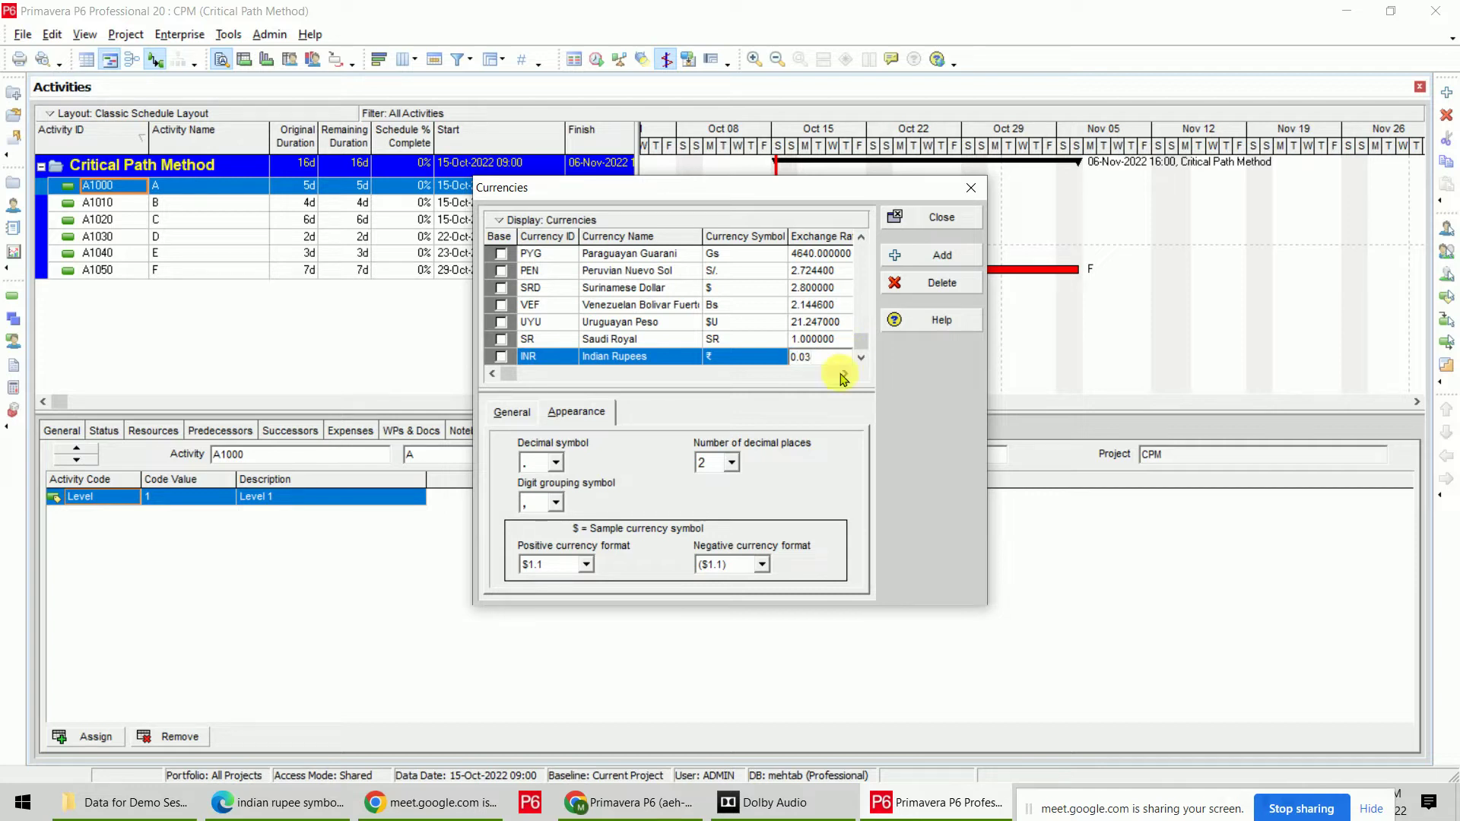
{"action": "left_click", "coordinate": [751, 357]}
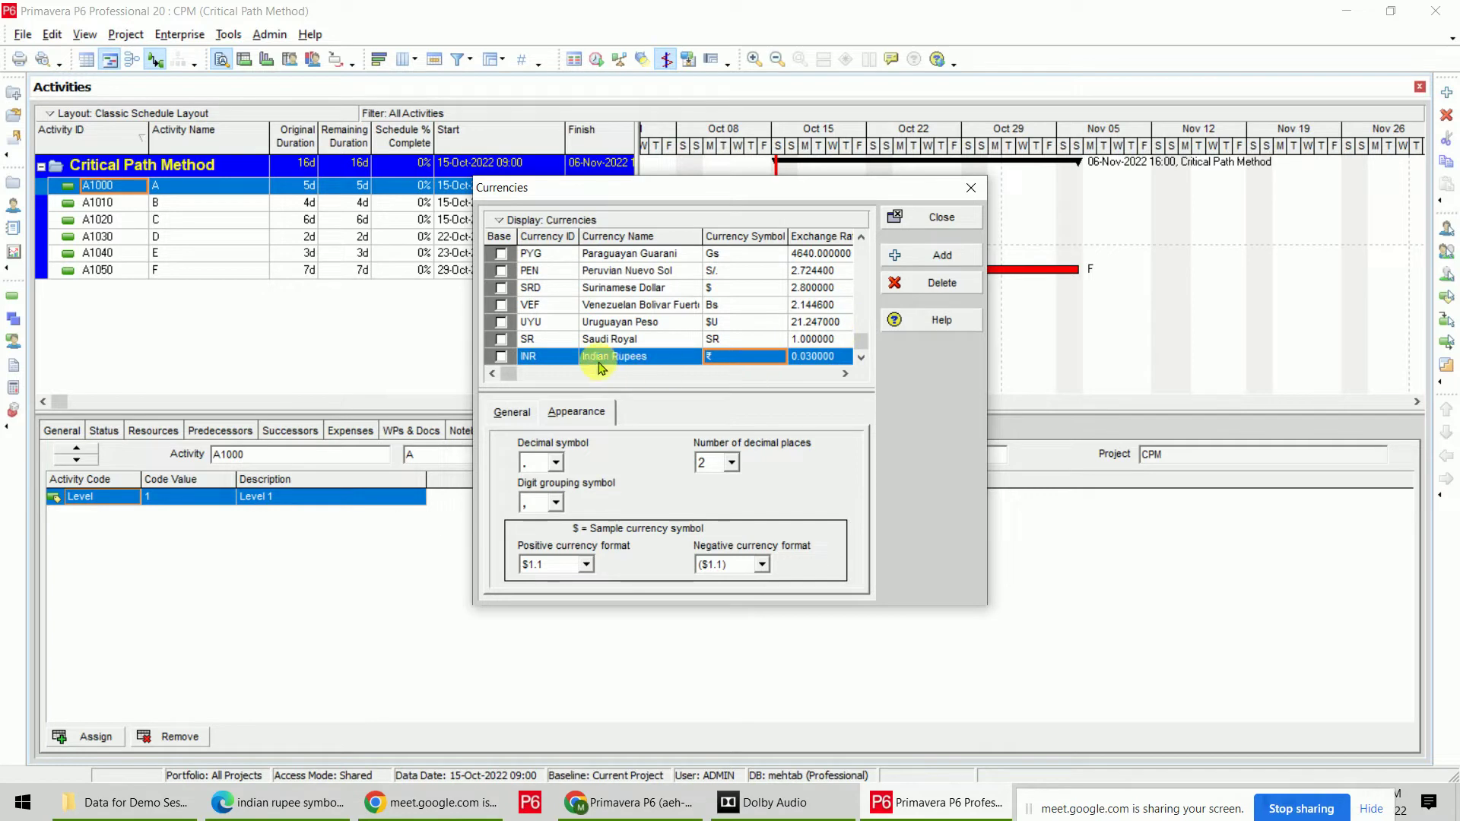
{"action": "left_click", "coordinate": [935, 219]}
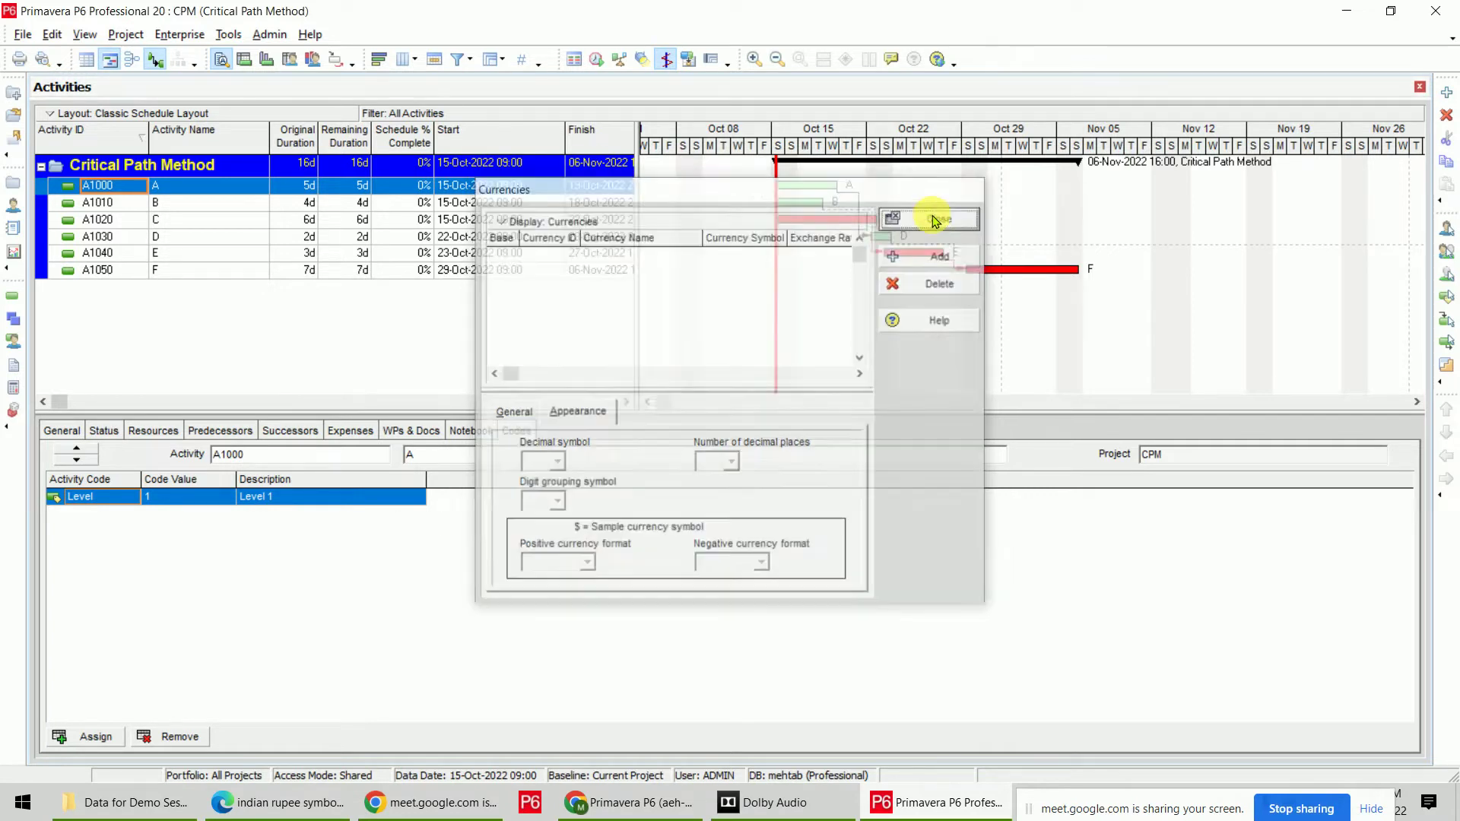
Change the currency for viewing monetary values to Indian Rupees in the user preferences.
{"action": "left_click", "coordinate": [52, 34]}
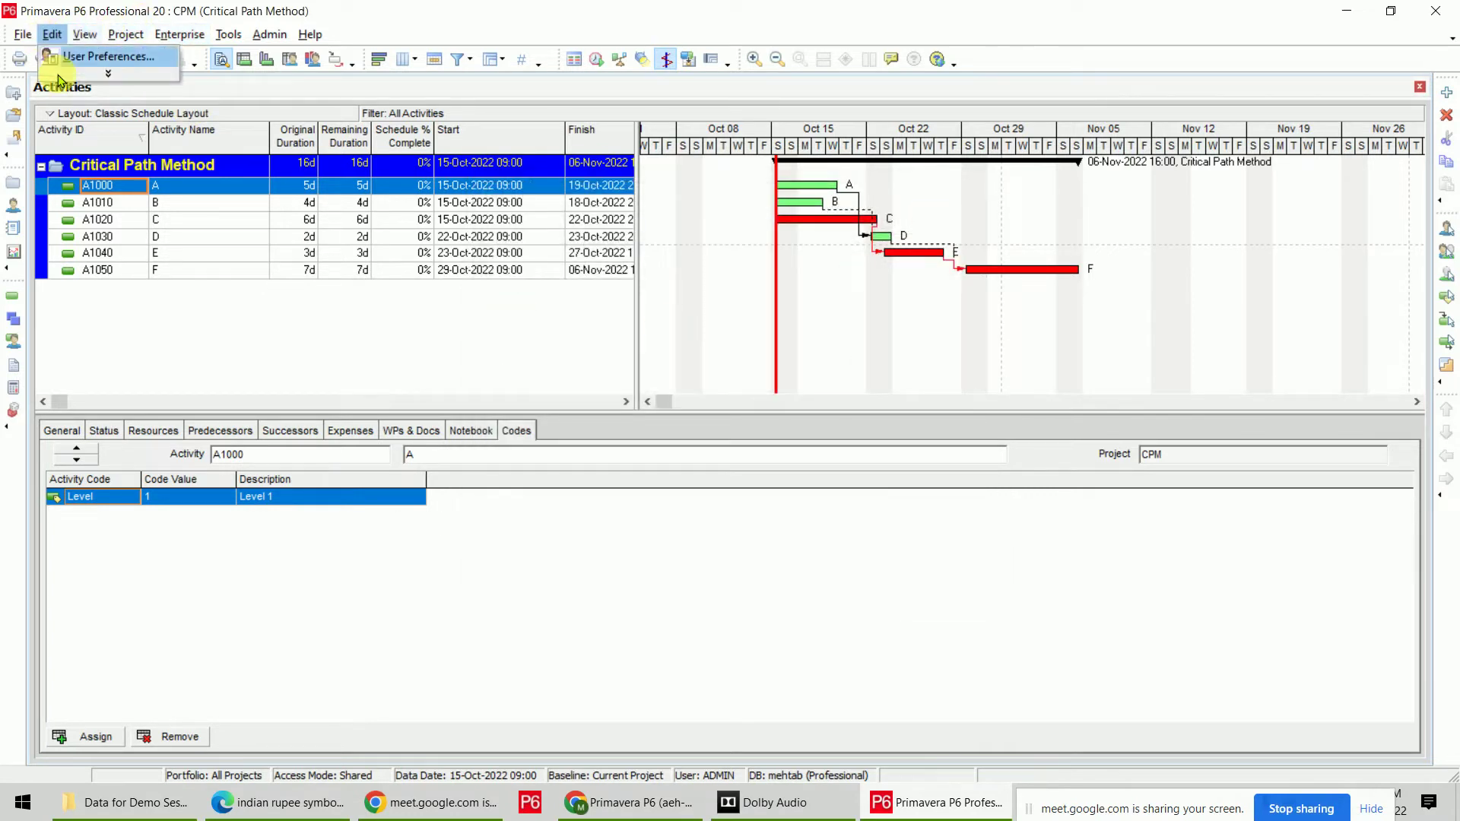
{"action": "left_click", "coordinate": [99, 59]}
{"action": "left_click", "coordinate": [853, 255]}
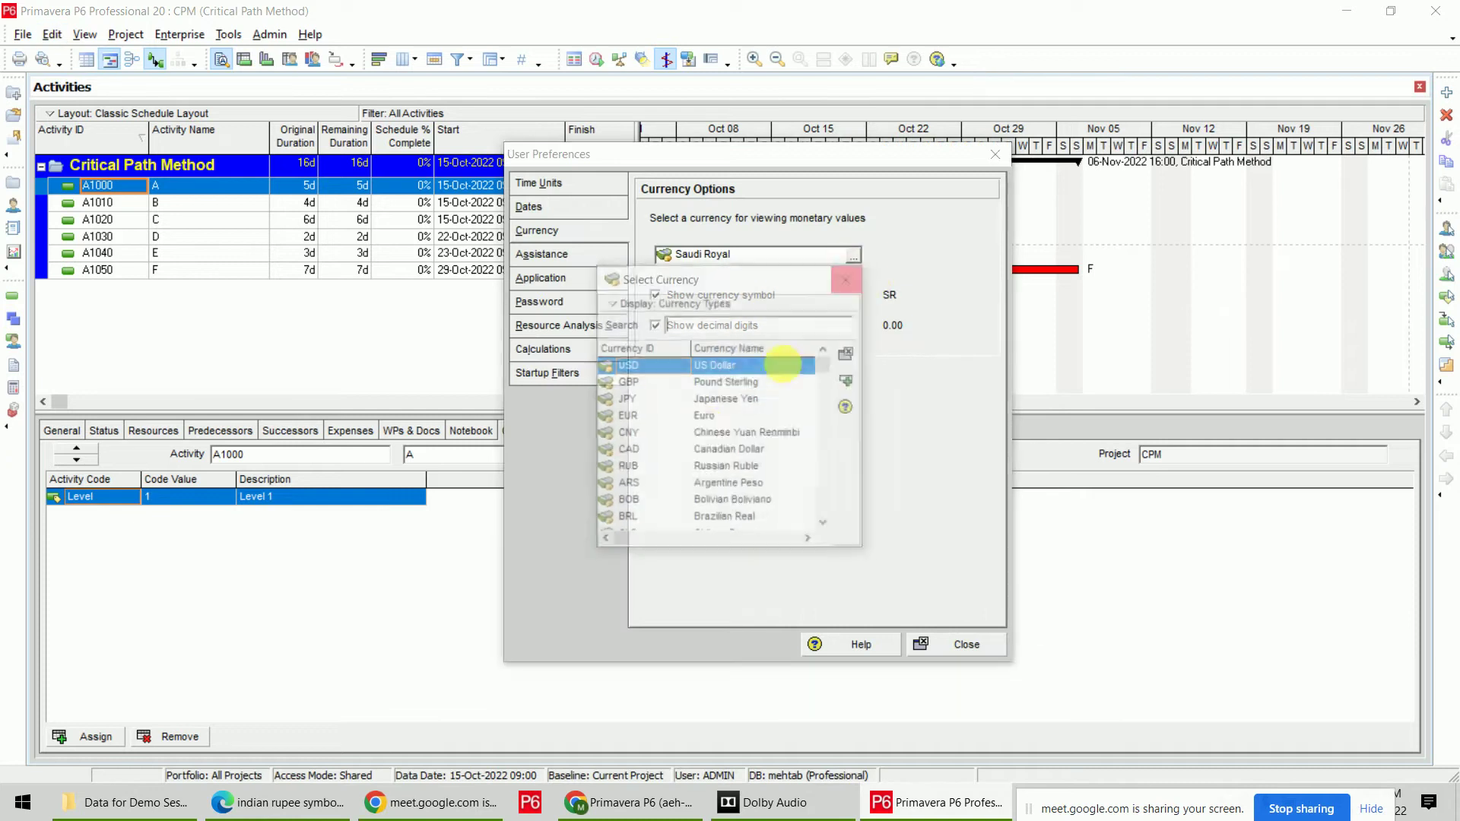
{"action": "scroll", "coordinate": [696, 511], "scroll_direction": "down", "scroll_amount": 5}
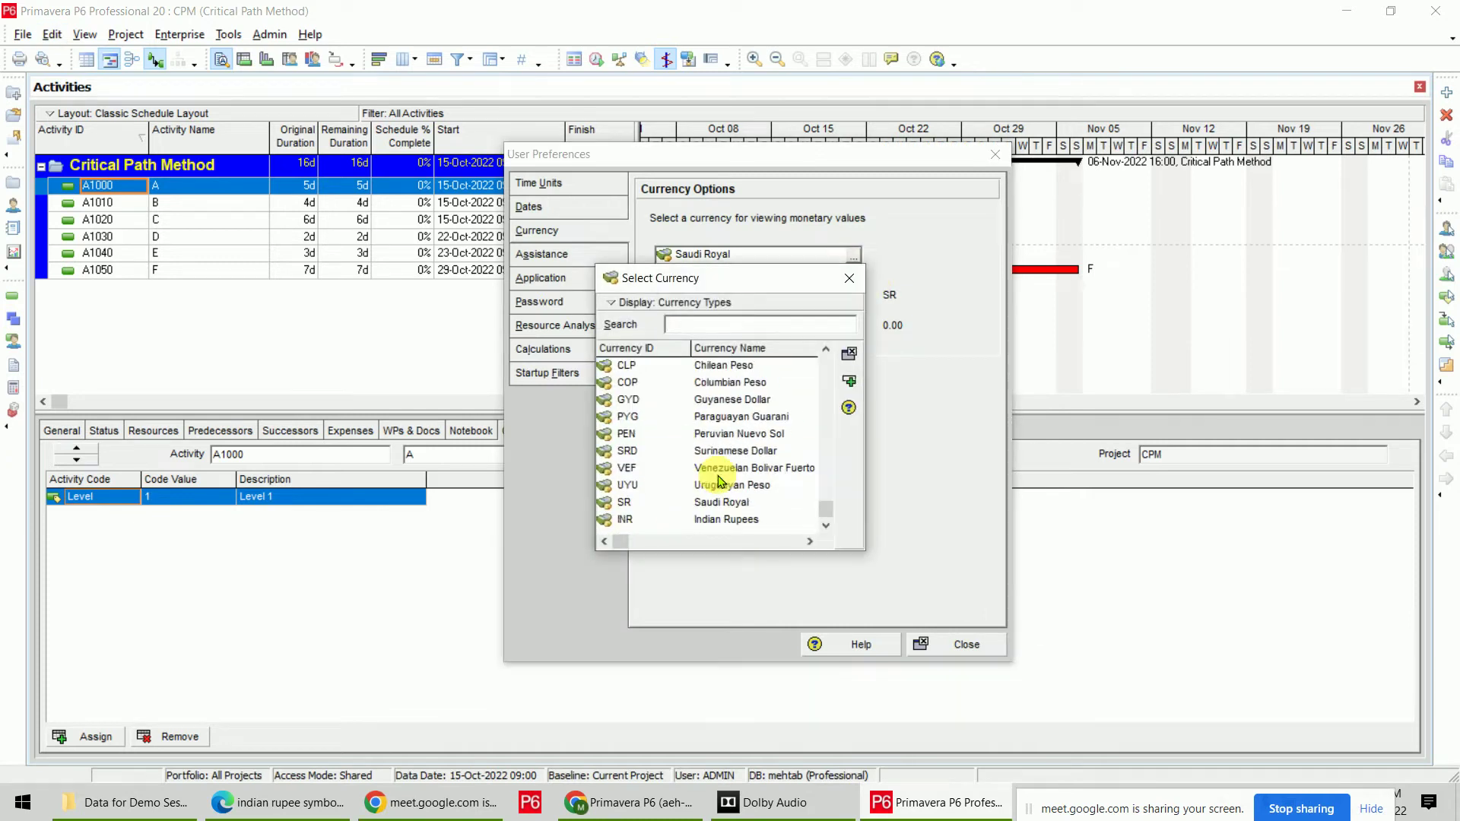
{"action": "double_click", "coordinate": [719, 518]}
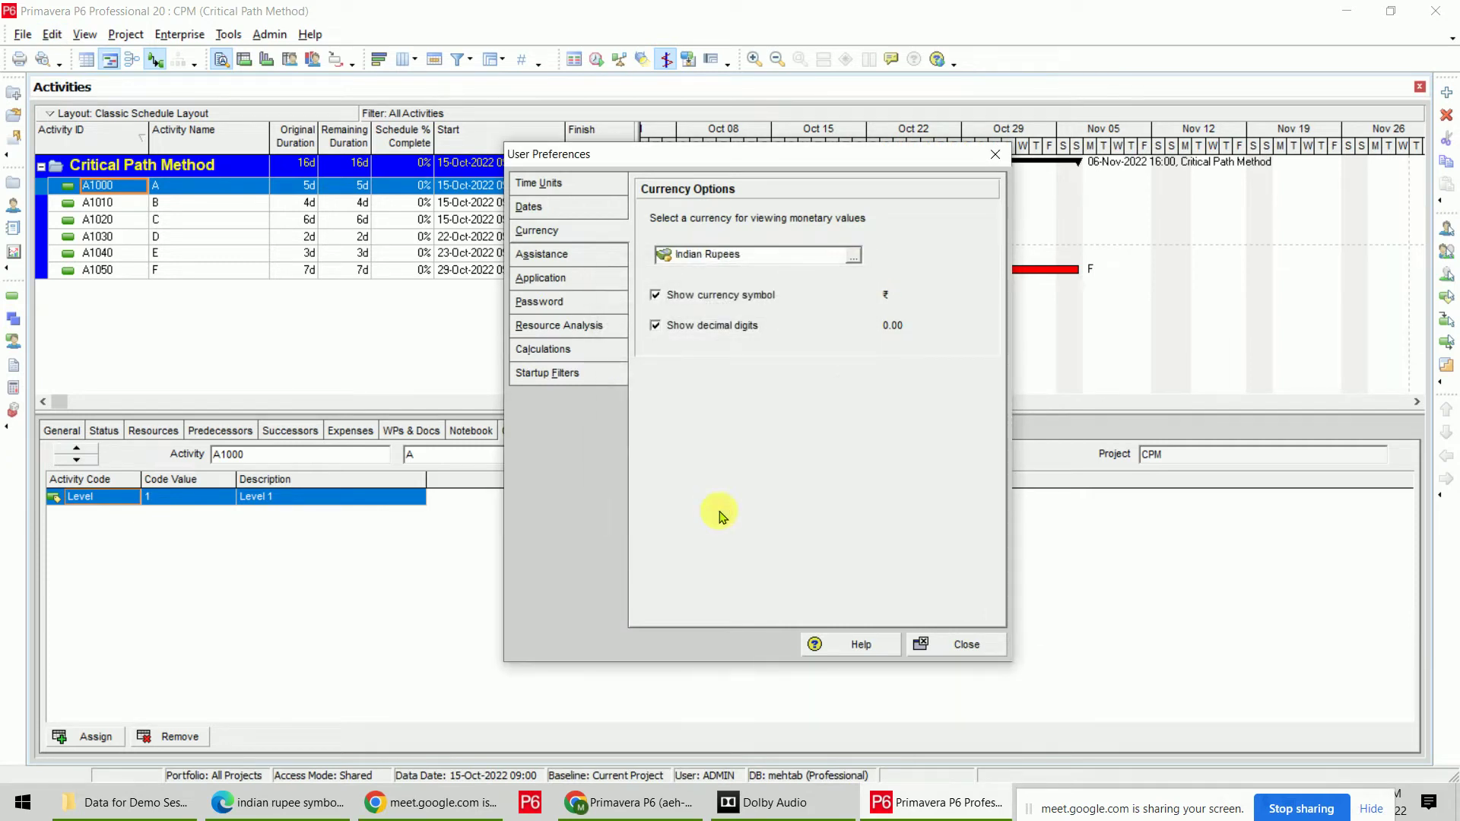
{"action": "left_click", "coordinate": [928, 644]}
Reopen the enterprise roles and check the Project Head role's standard rate in the new currency.
{"action": "left_click", "coordinate": [179, 34]}
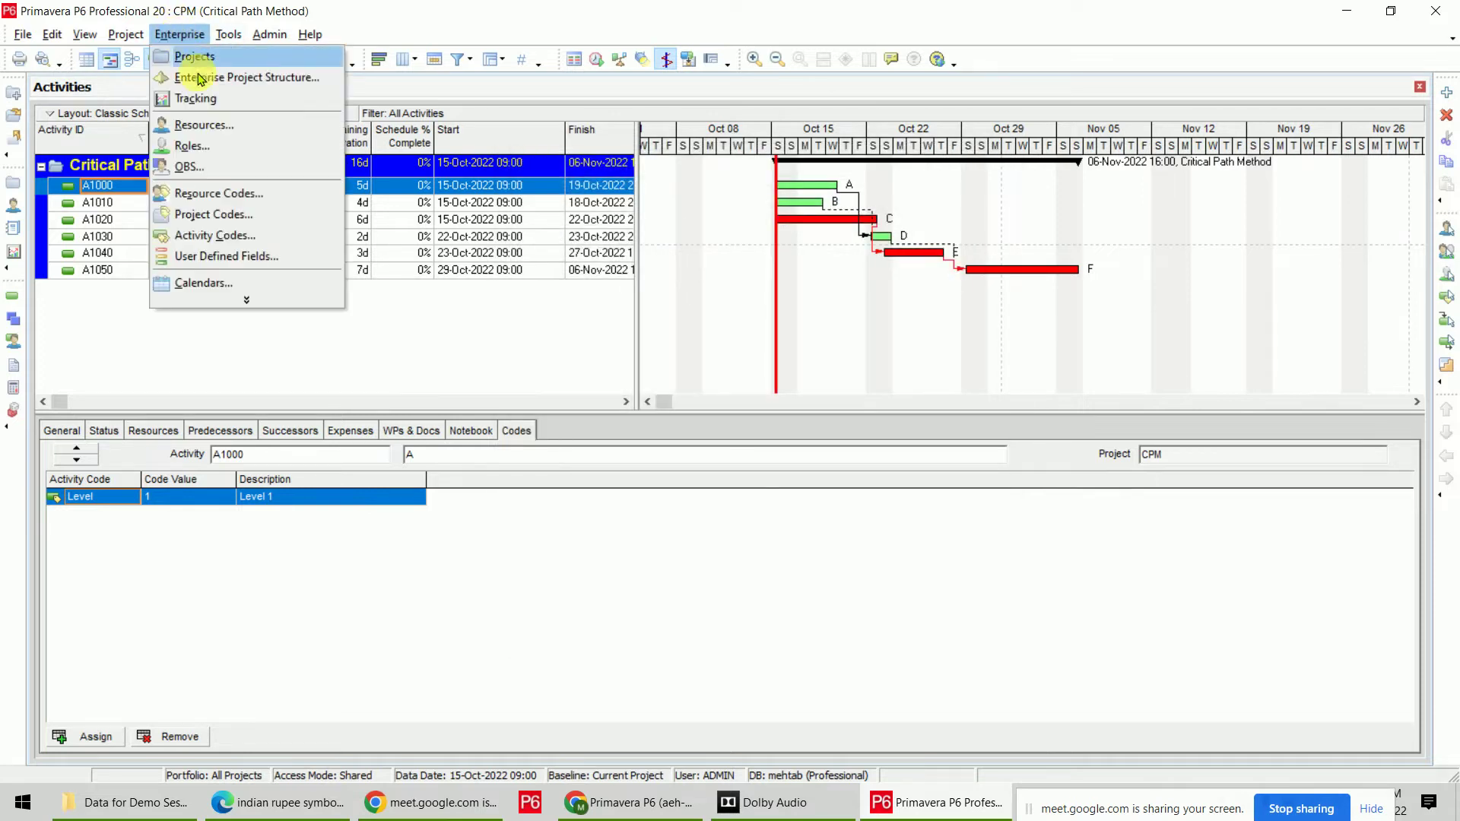
{"action": "left_click", "coordinate": [228, 144]}
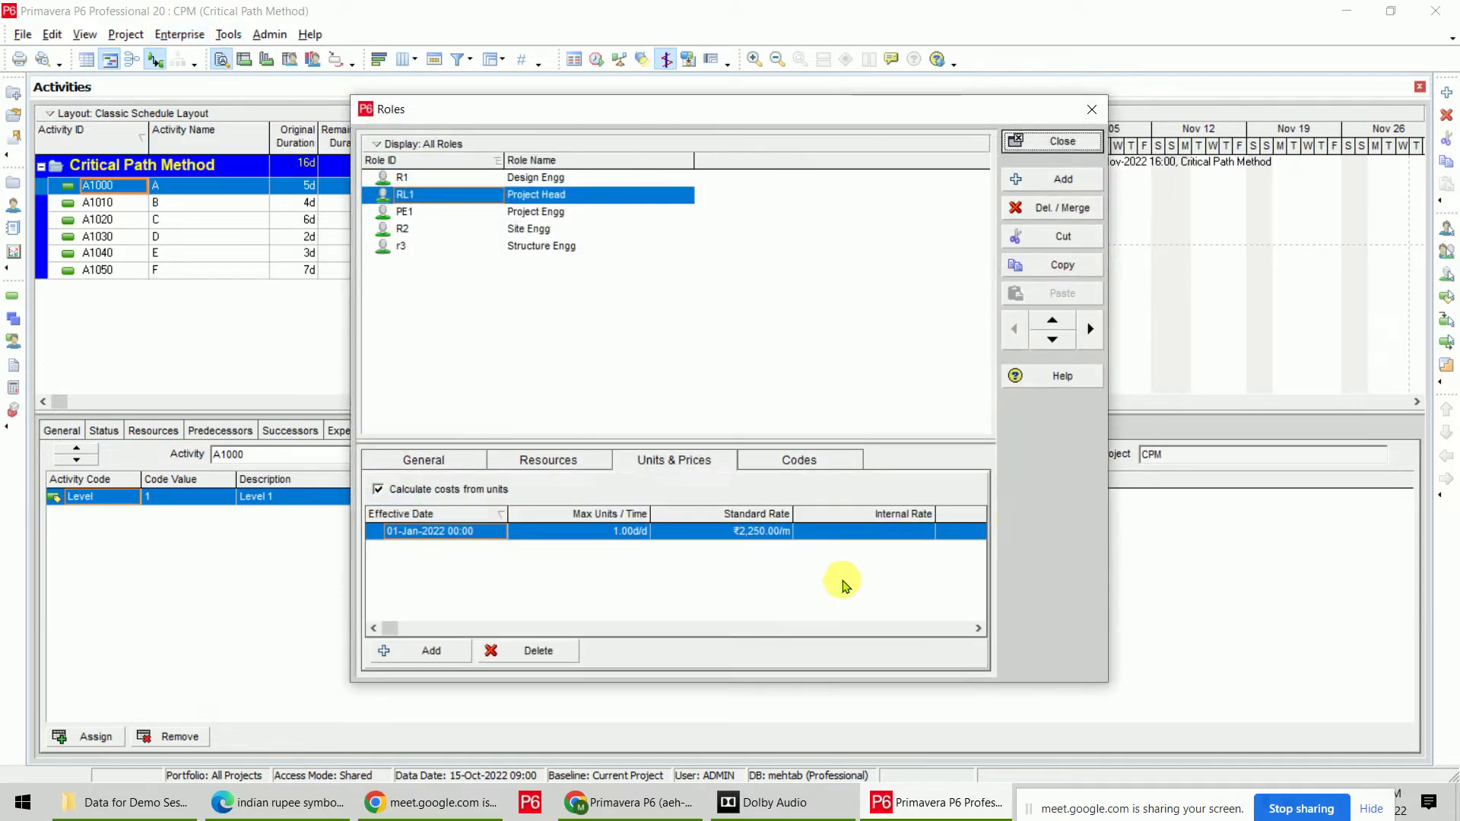
{"action": "left_click", "coordinate": [764, 536]}
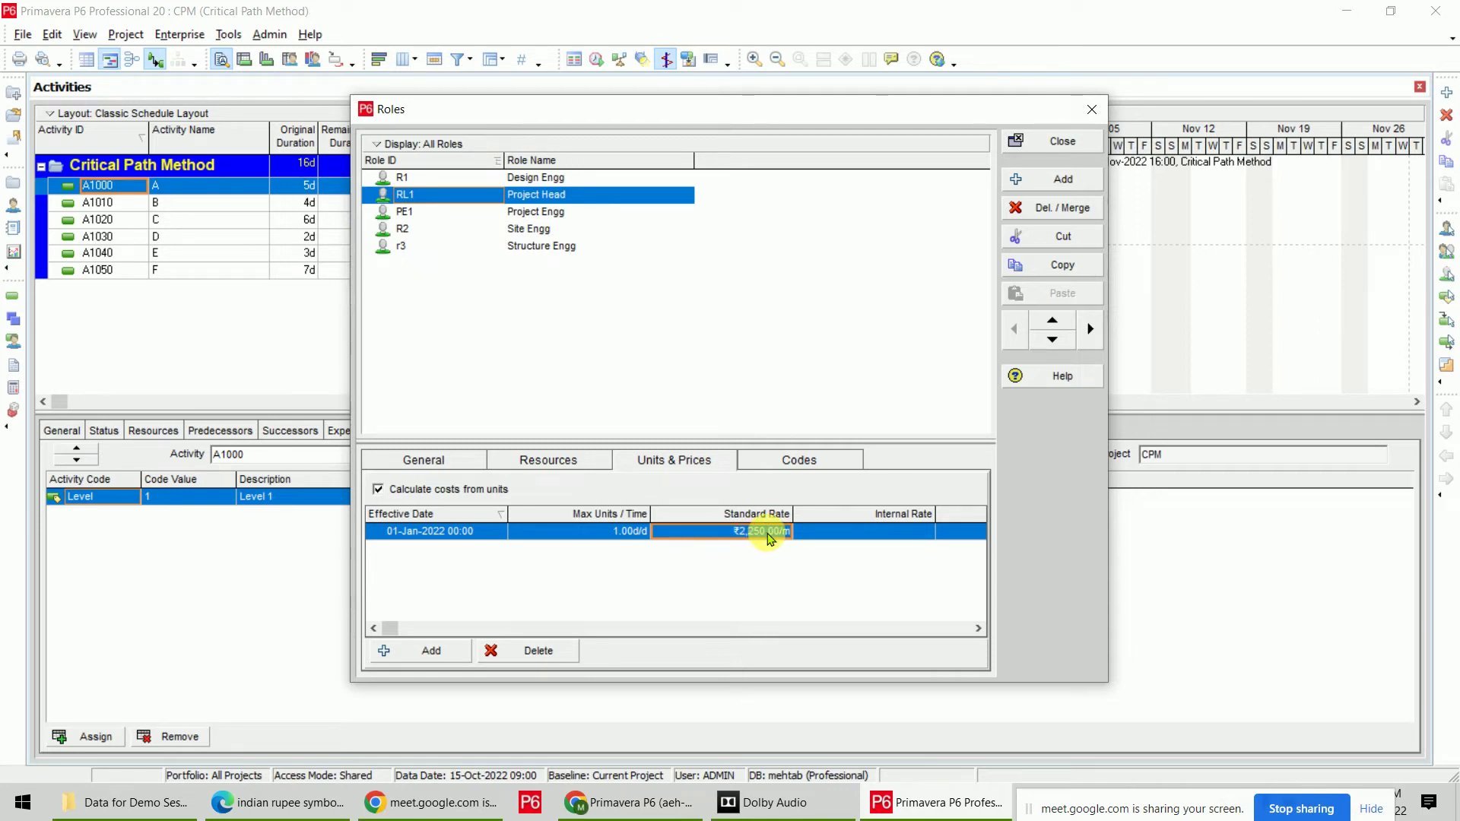
Set the Project Head role's standard rate to ₹75,000 per month.
{"action": "left_click", "coordinate": [769, 537]}
{"action": "type", "text": "7"}
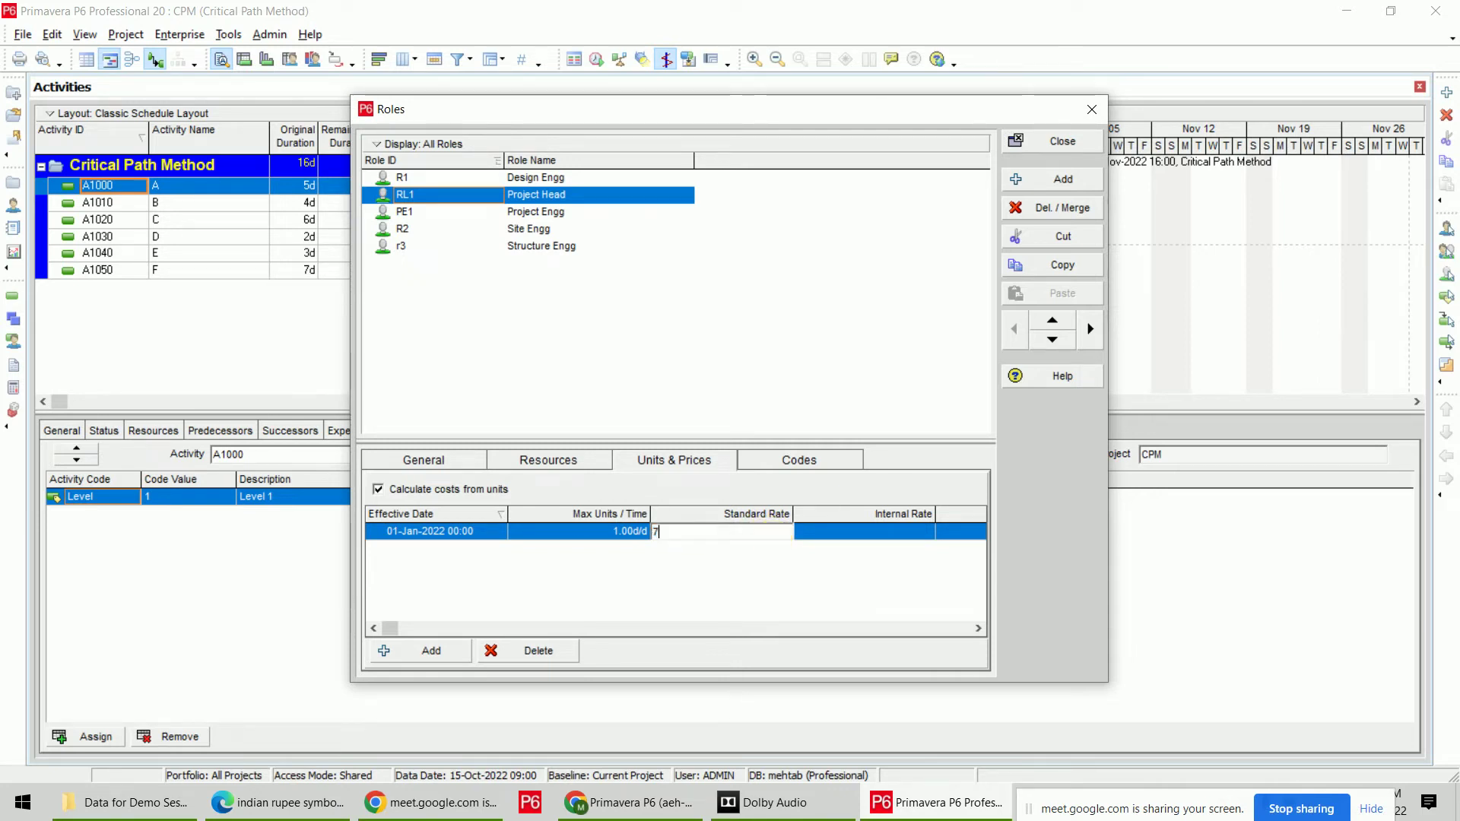
{"action": "type", "text": "5000/m"}
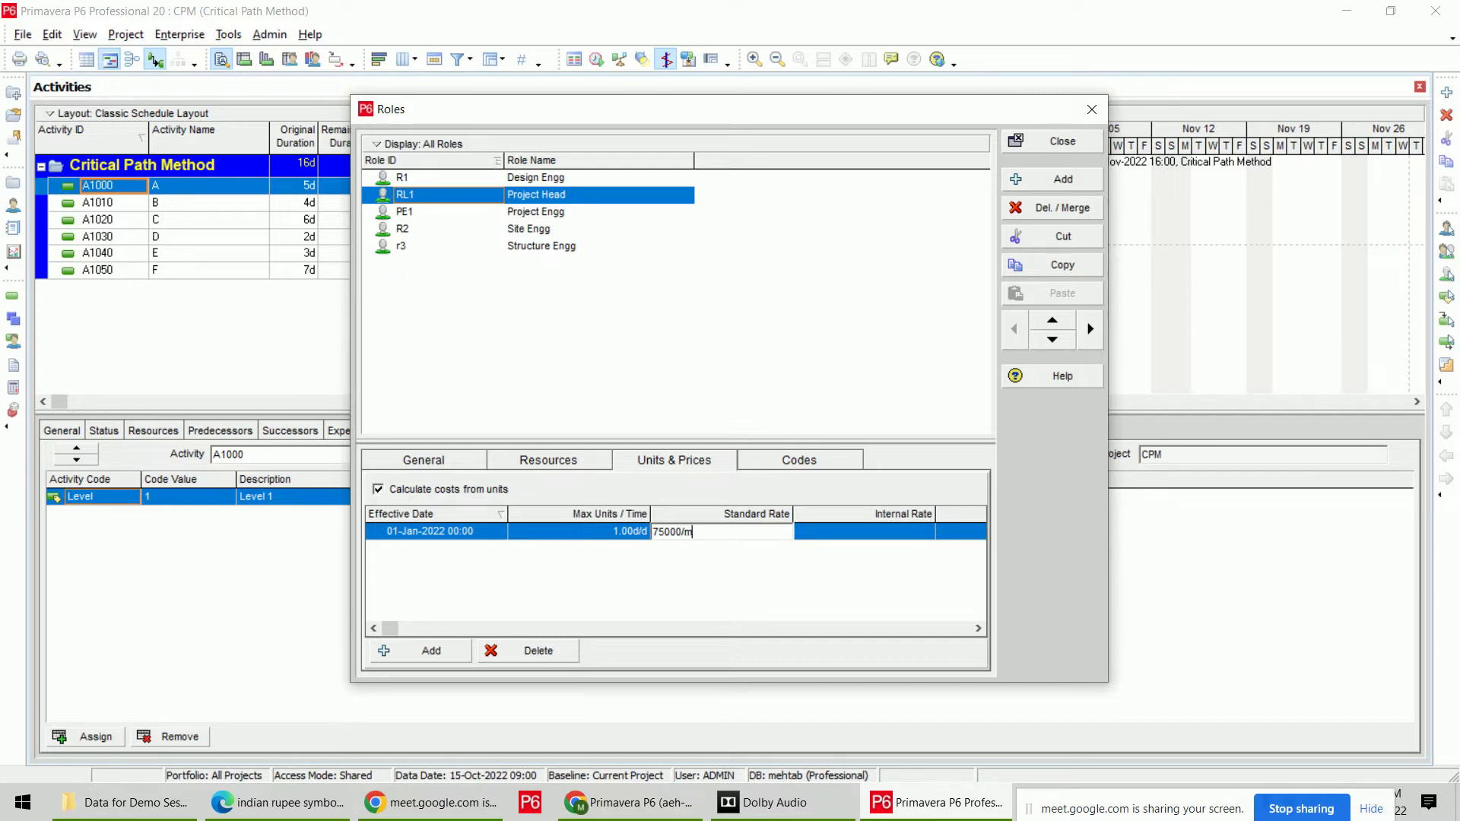
{"action": "key", "text": "Return"}
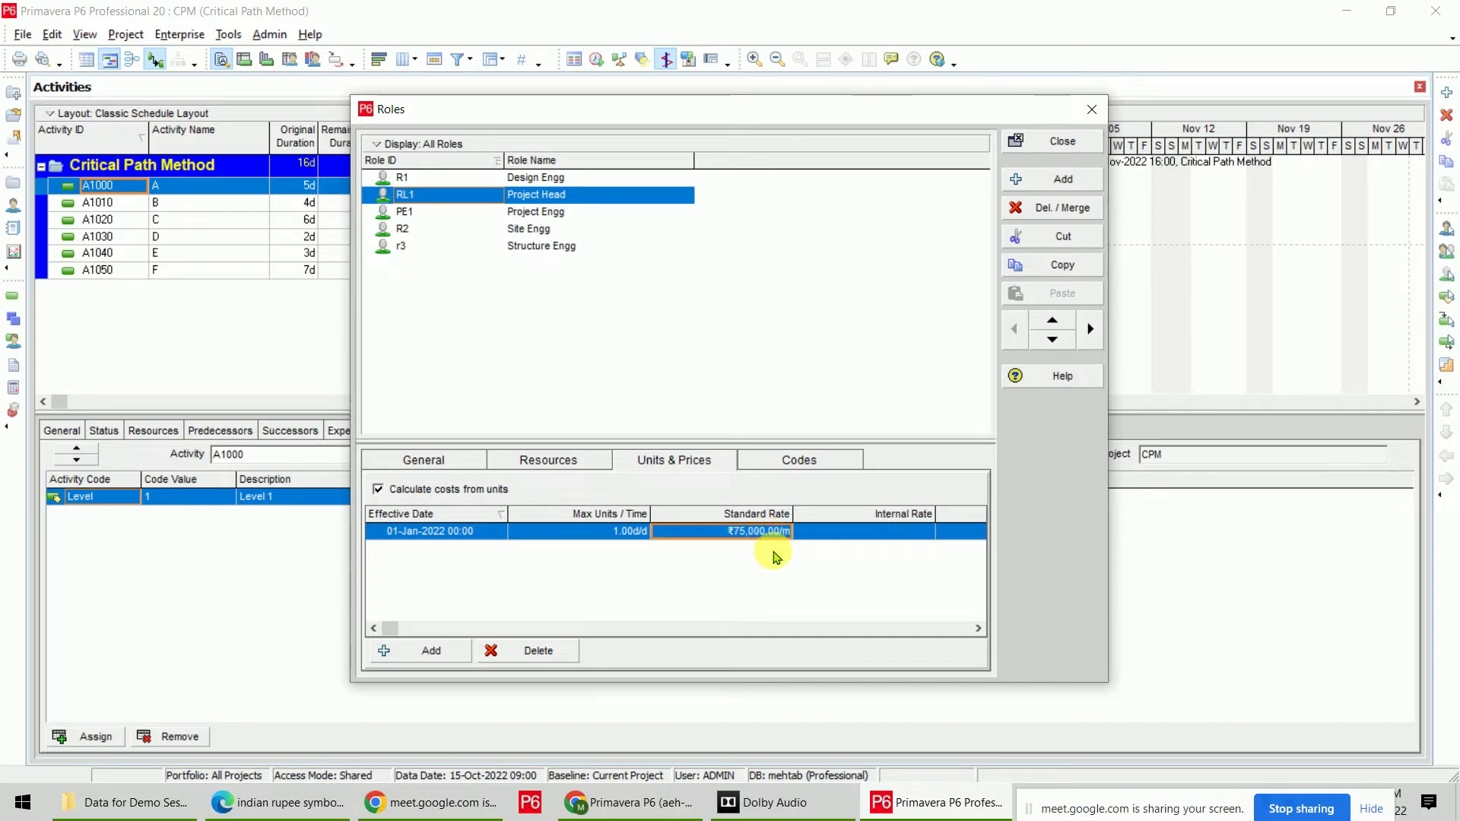
Set the Project Engg role's maximum units per time to 2 d/d and its standard rate to ₹52,000 per month.
{"action": "left_click", "coordinate": [593, 212]}
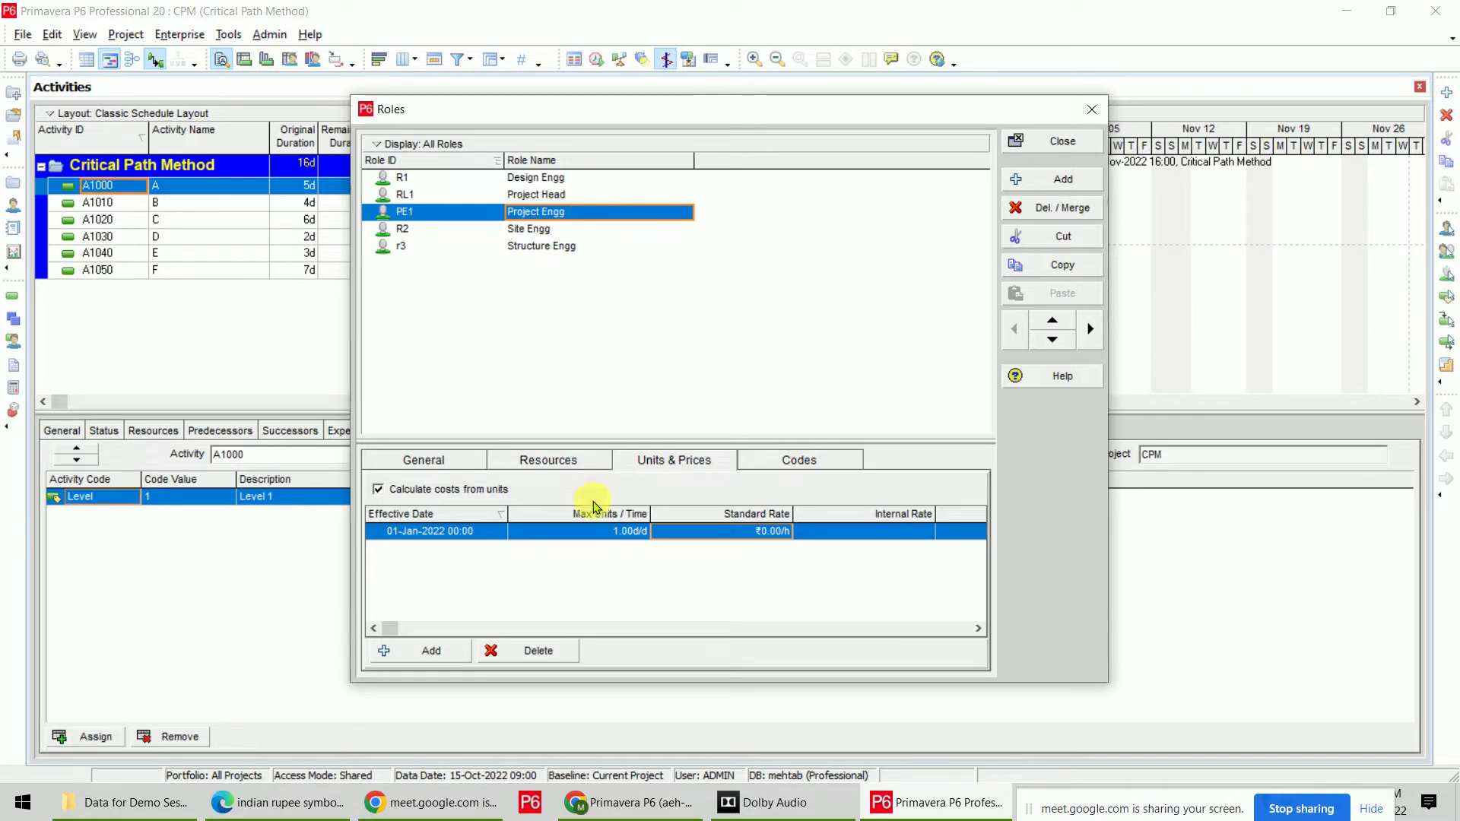
{"action": "left_click", "coordinate": [598, 531]}
{"action": "type", "text": "2"}
{"action": "key", "text": "Return"}
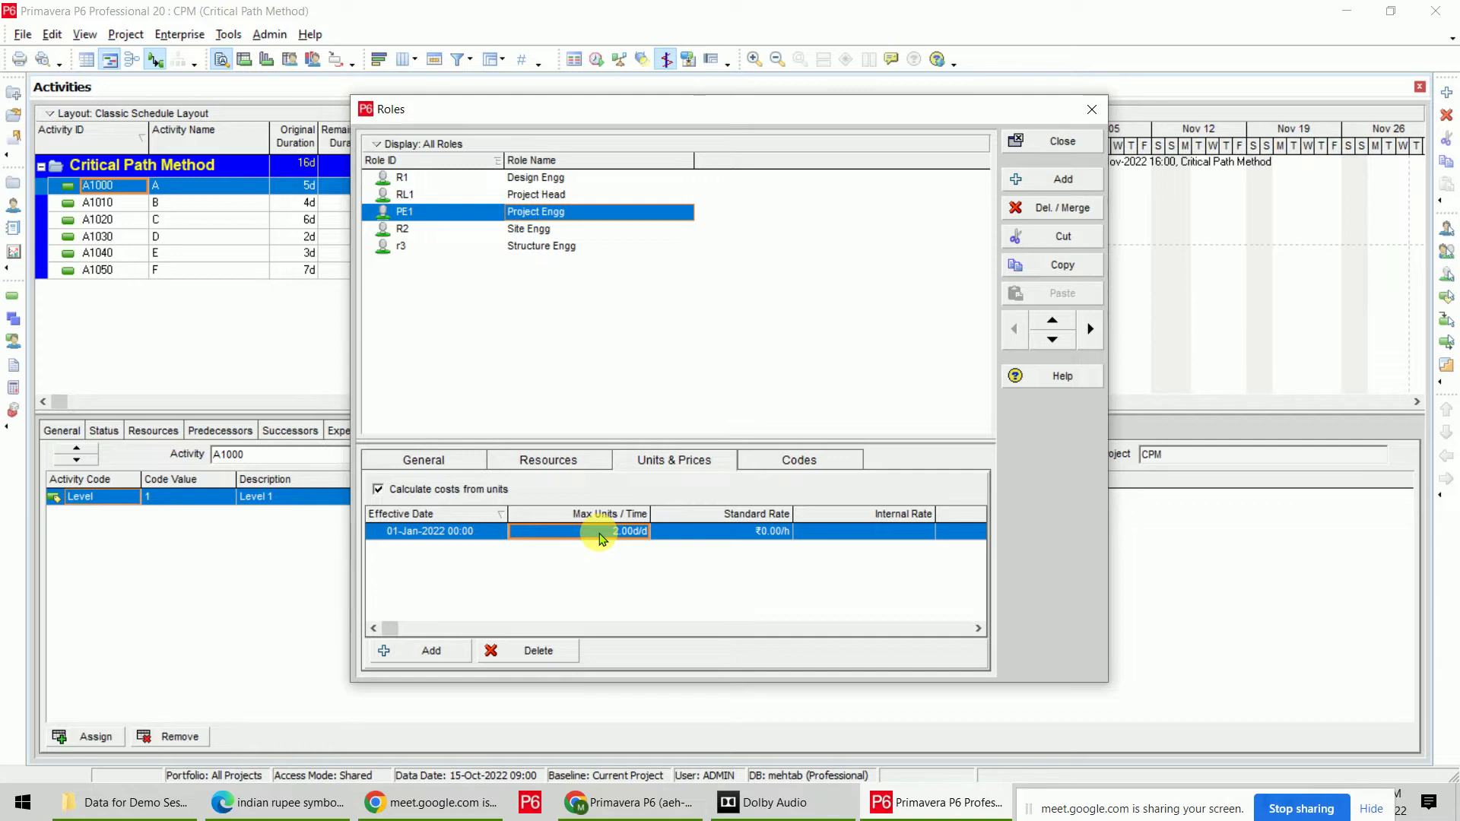
{"action": "key", "text": "Tab"}
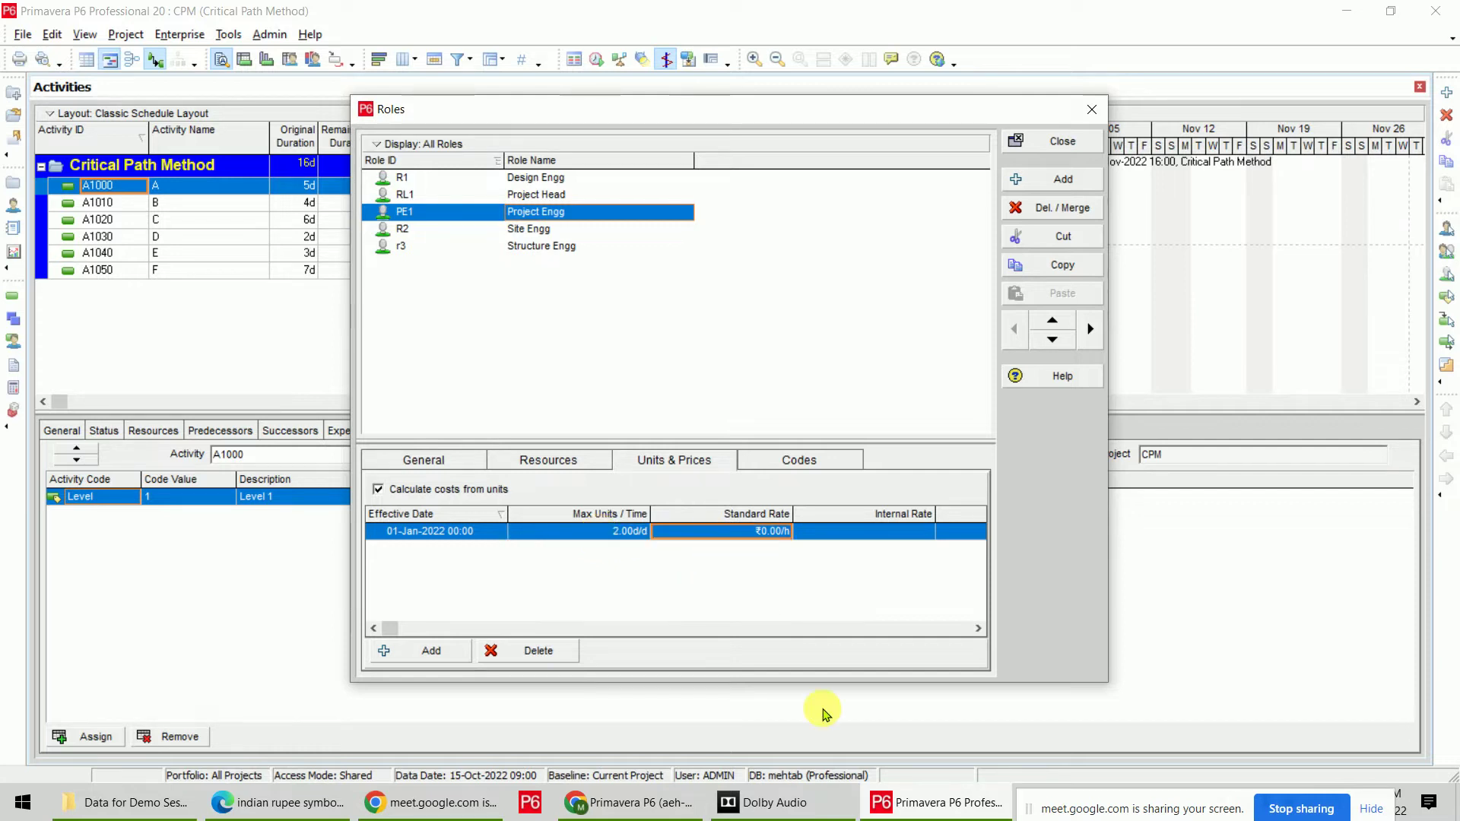
{"action": "type", "text": "52000/h"}
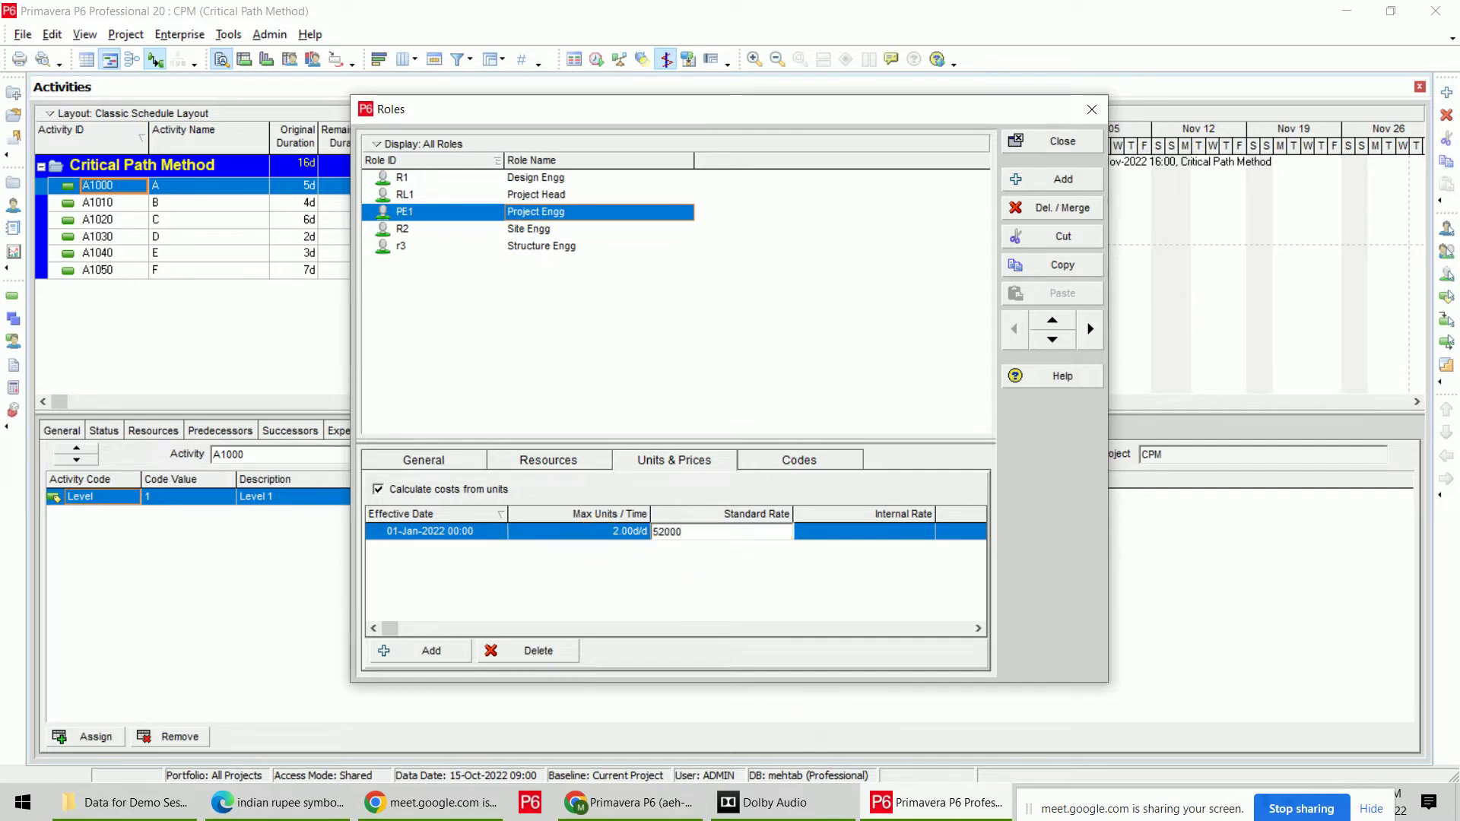
{"action": "key", "text": "Return"}
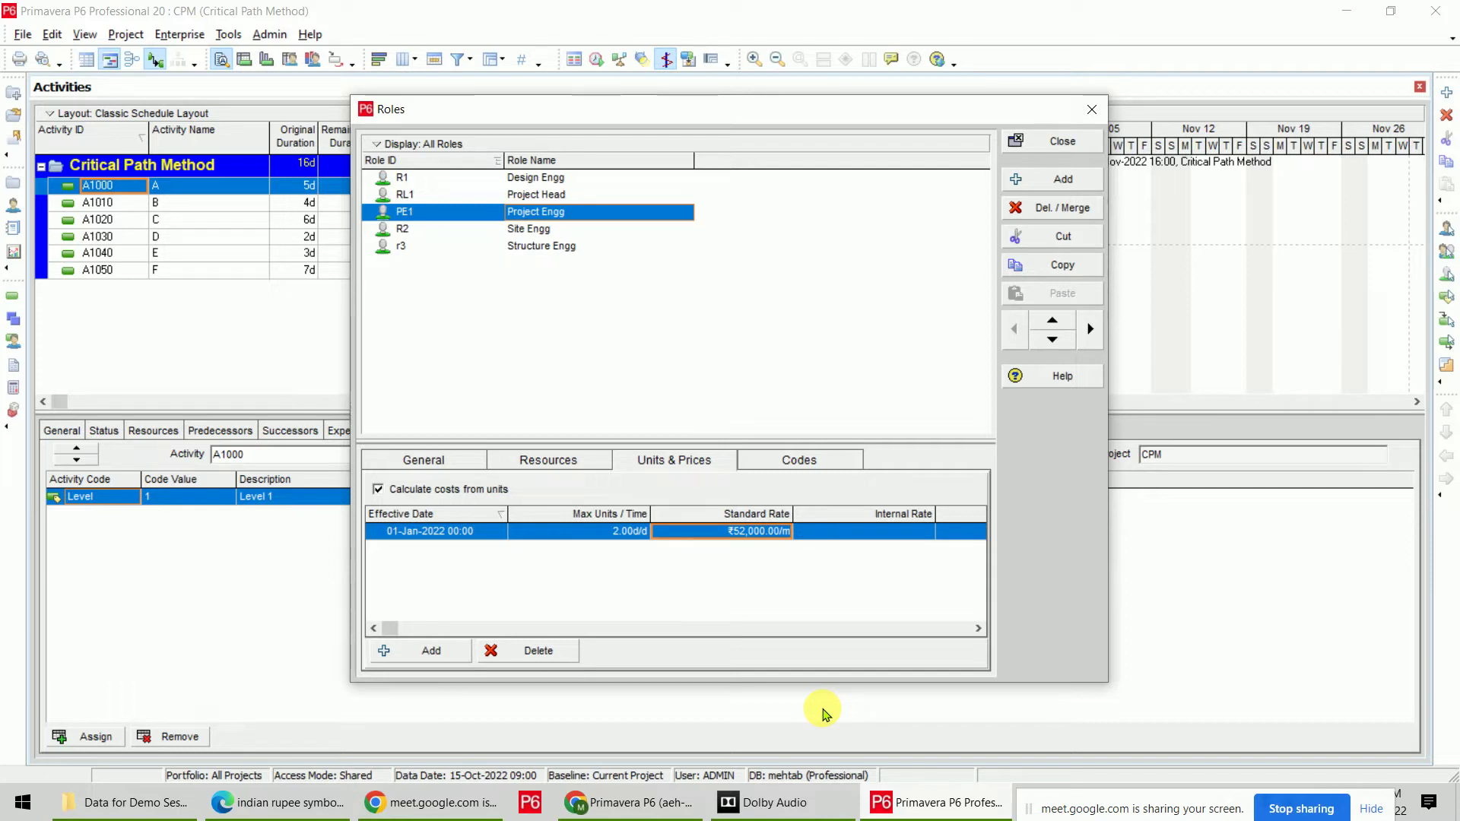
Try to re-enter the Project Engg role's standard rate as 25000/M with a capital unit letter.
{"action": "left_click", "coordinate": [743, 532]}
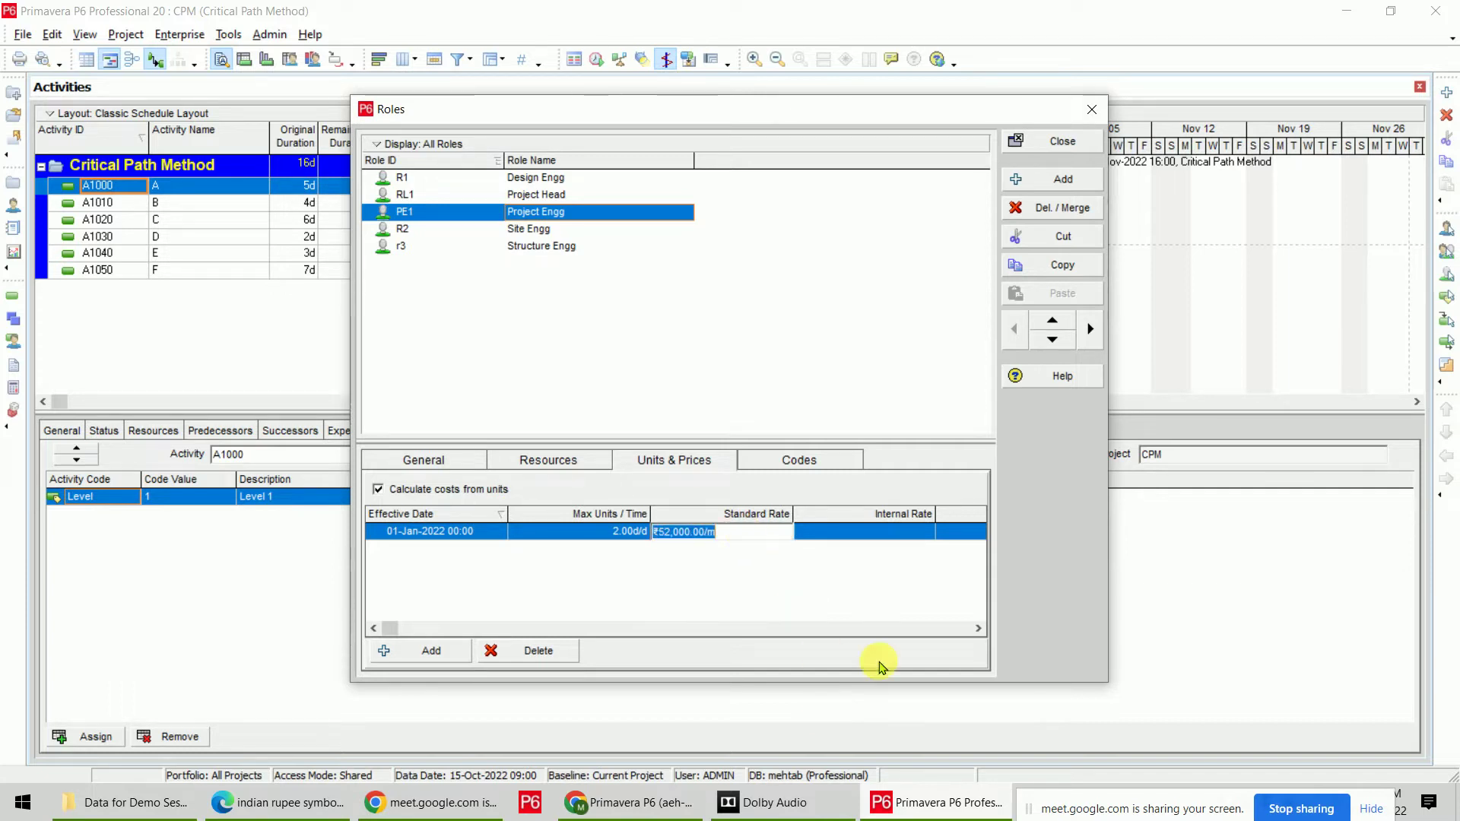
{"action": "type", "text": "52000"}
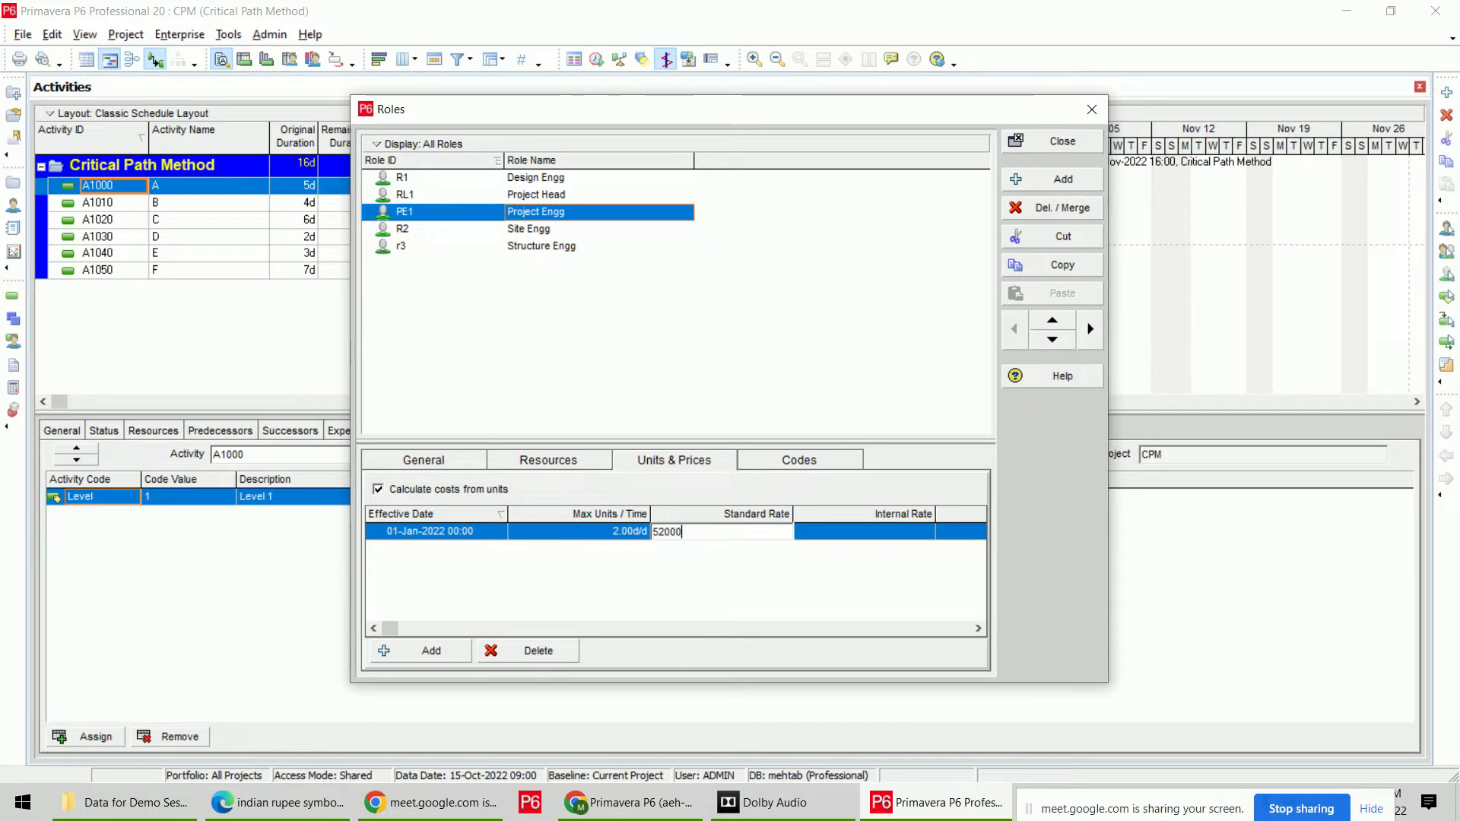
{"action": "type", "text": "/m"}
{"action": "left_click", "coordinate": [880, 667]}
{"action": "type", "text": "25000/"}
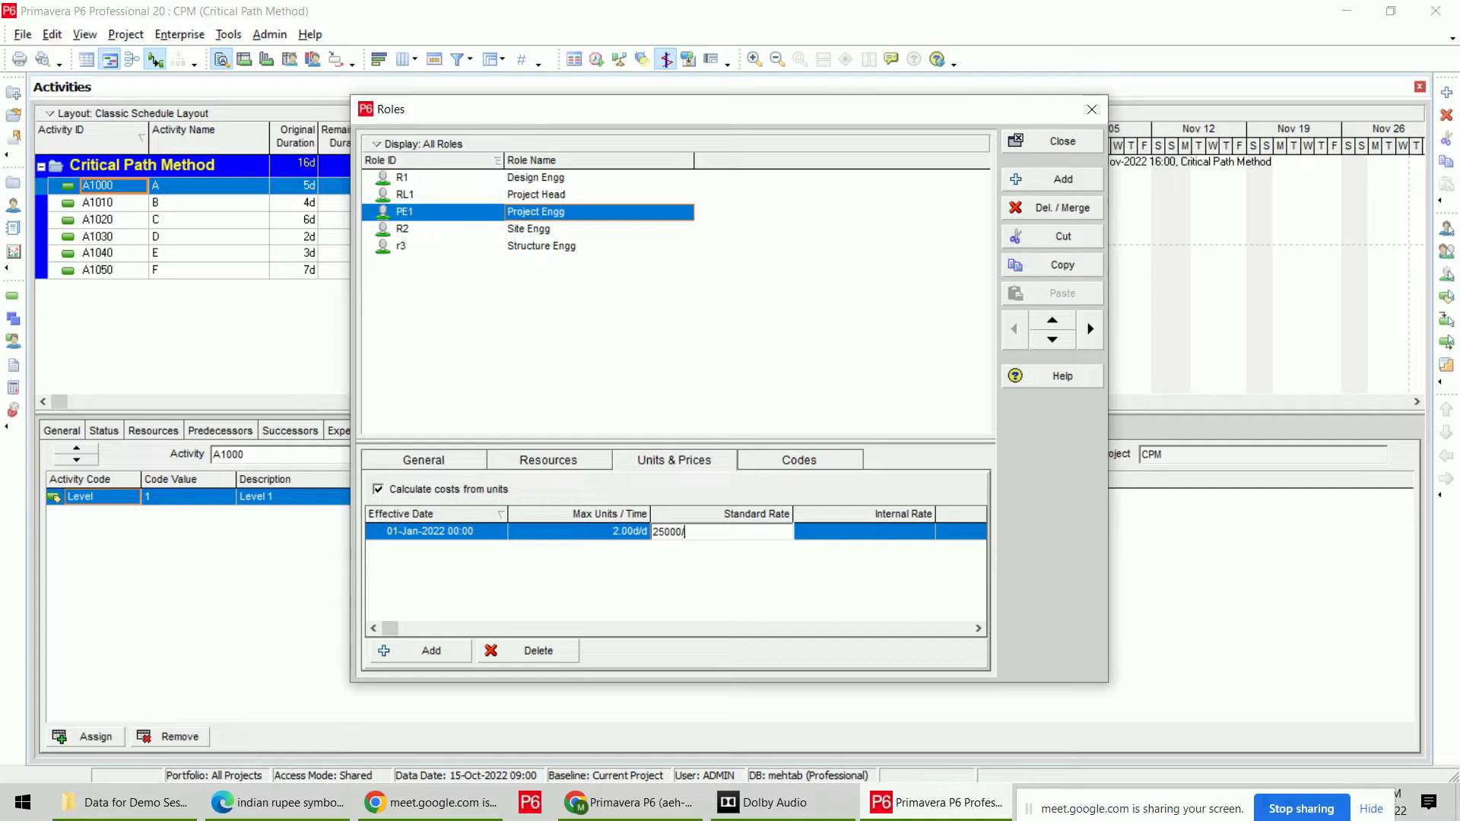
{"action": "type", "text": "M"}
{"action": "left_click", "coordinate": [878, 664]}
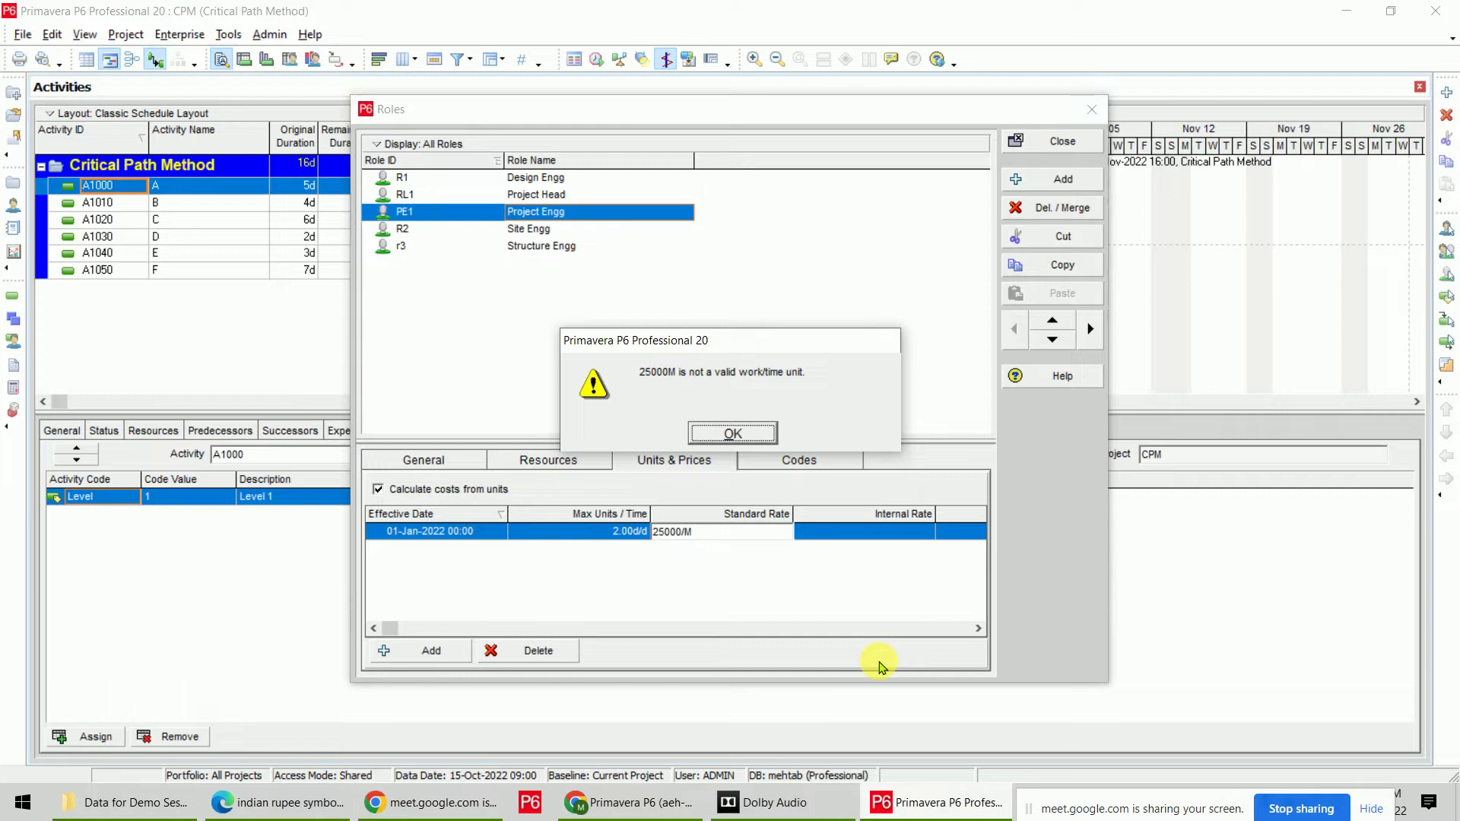
{"action": "left_click", "coordinate": [734, 432]}
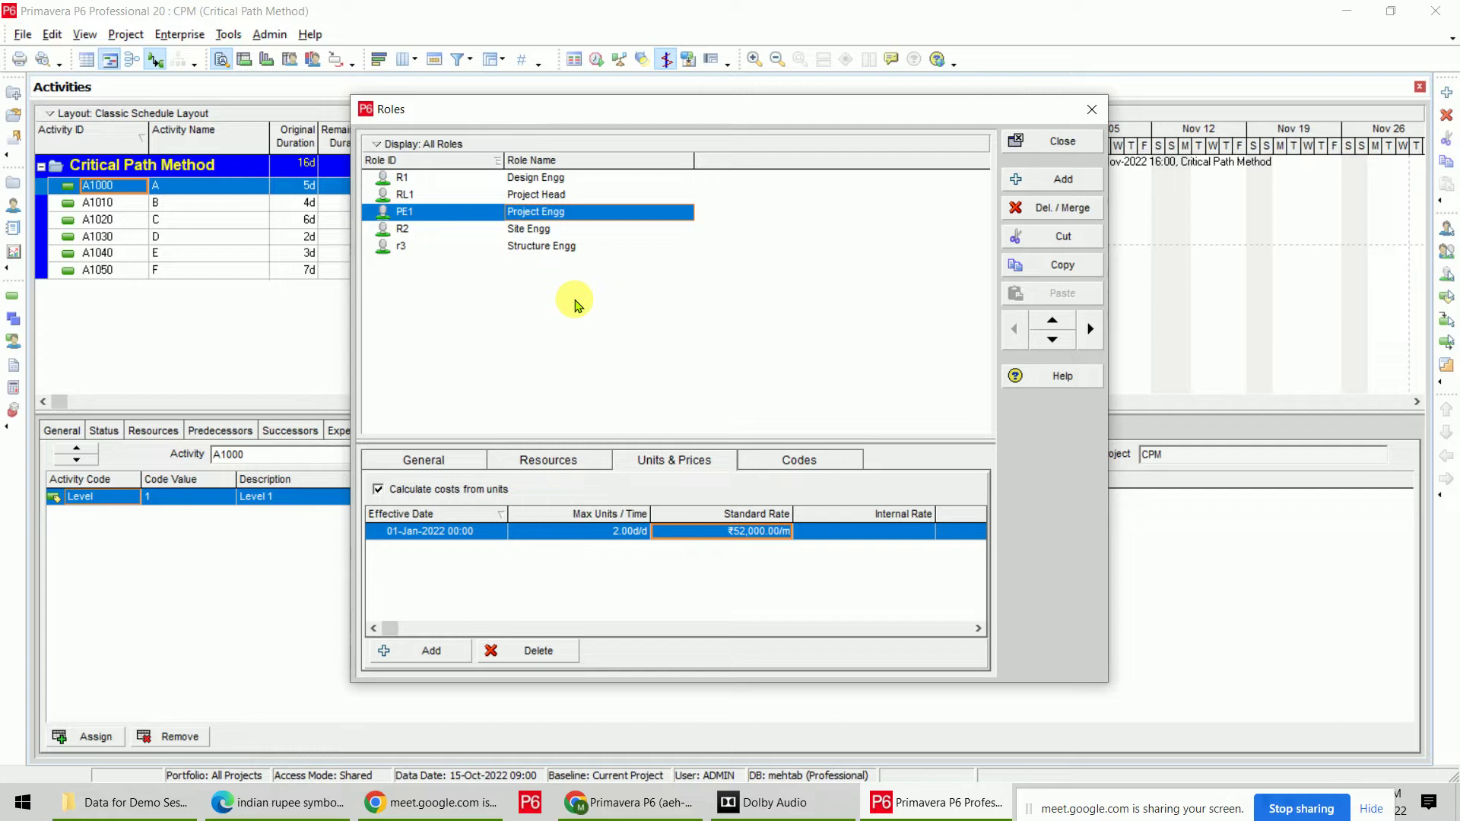
Change the Project Head role's standard rate to ₹2,500 per day.
{"action": "left_click", "coordinate": [586, 196]}
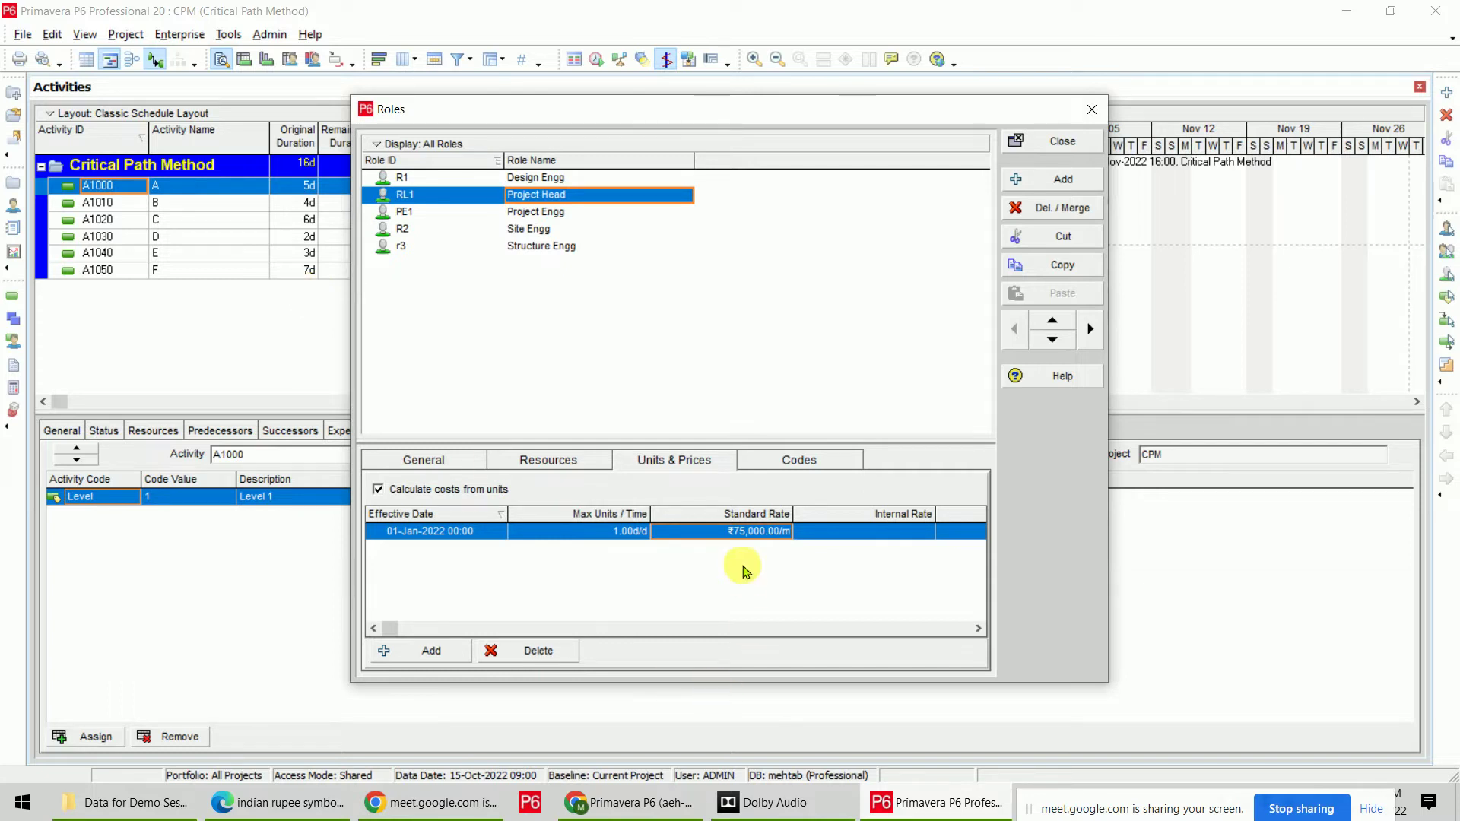
{"action": "left_click", "coordinate": [733, 531]}
{"action": "type", "text": "2,500.00"}
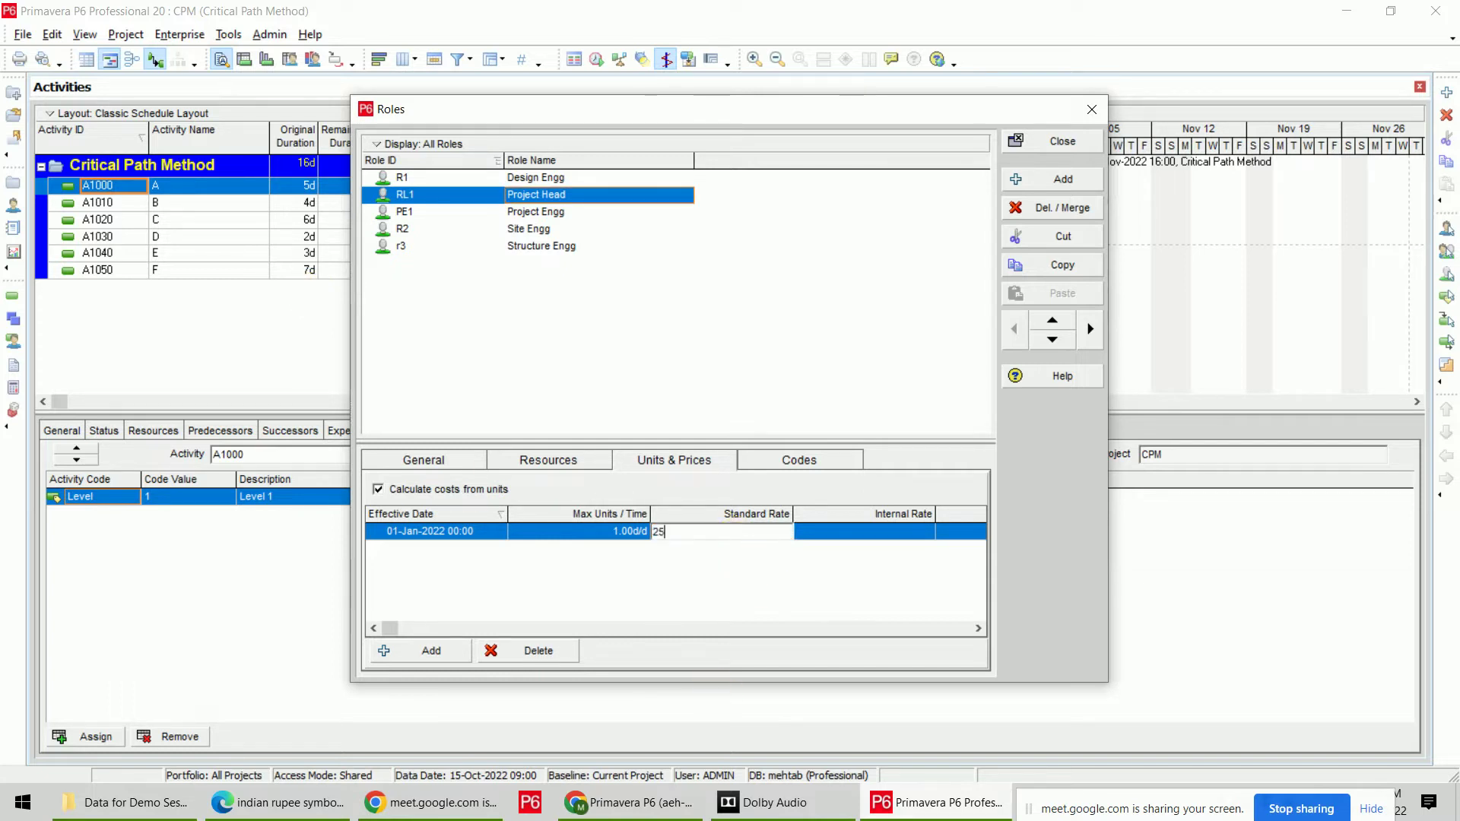
{"action": "type", "text": "/d"}
{"action": "key", "text": "Return"}
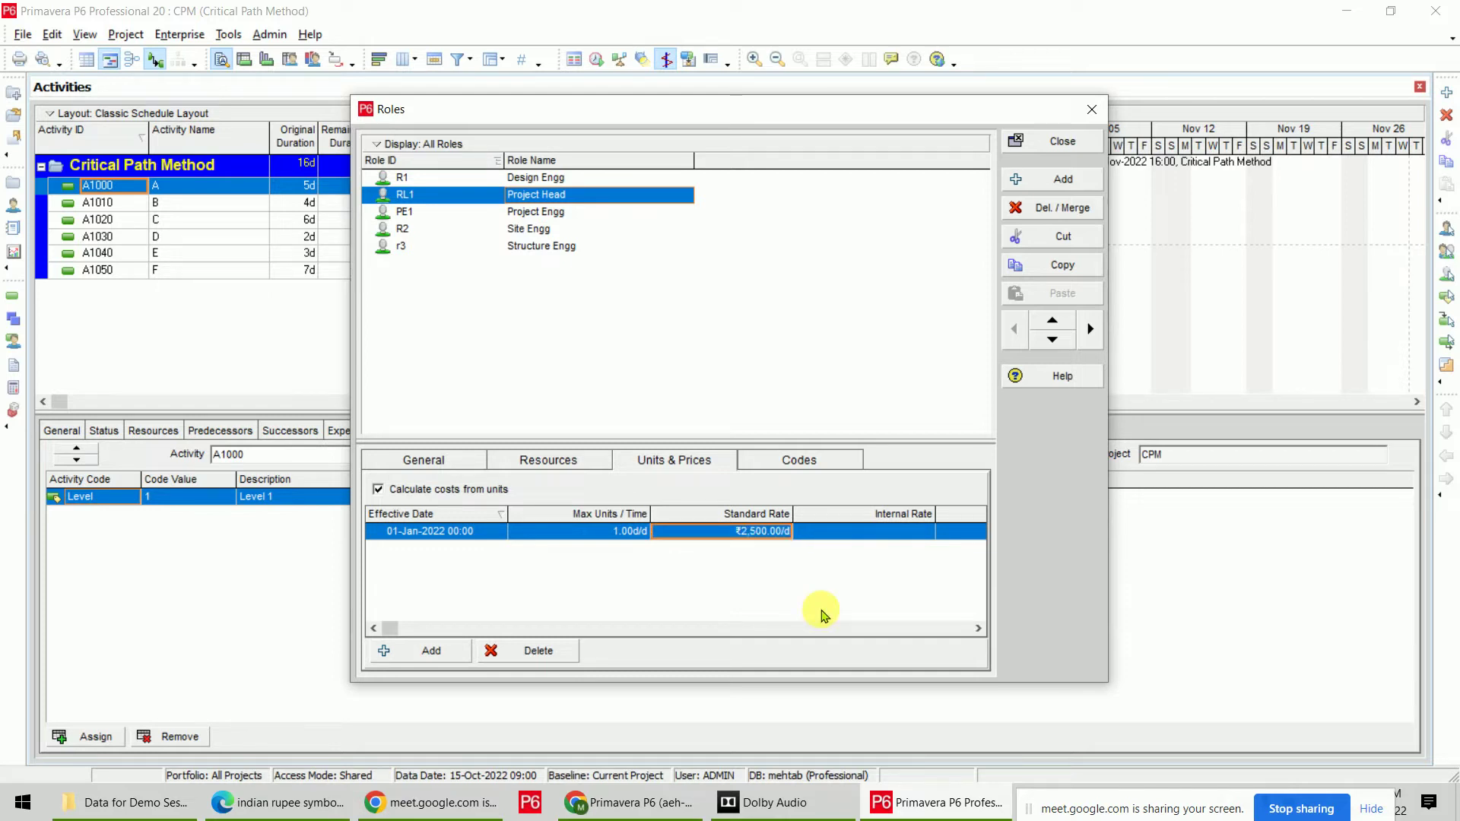
Change the Project Engg role's standard rate to ₹1,500 per day and close the roles list.
{"action": "left_click", "coordinate": [561, 229]}
{"action": "left_click", "coordinate": [567, 214]}
{"action": "left_click", "coordinate": [726, 536]}
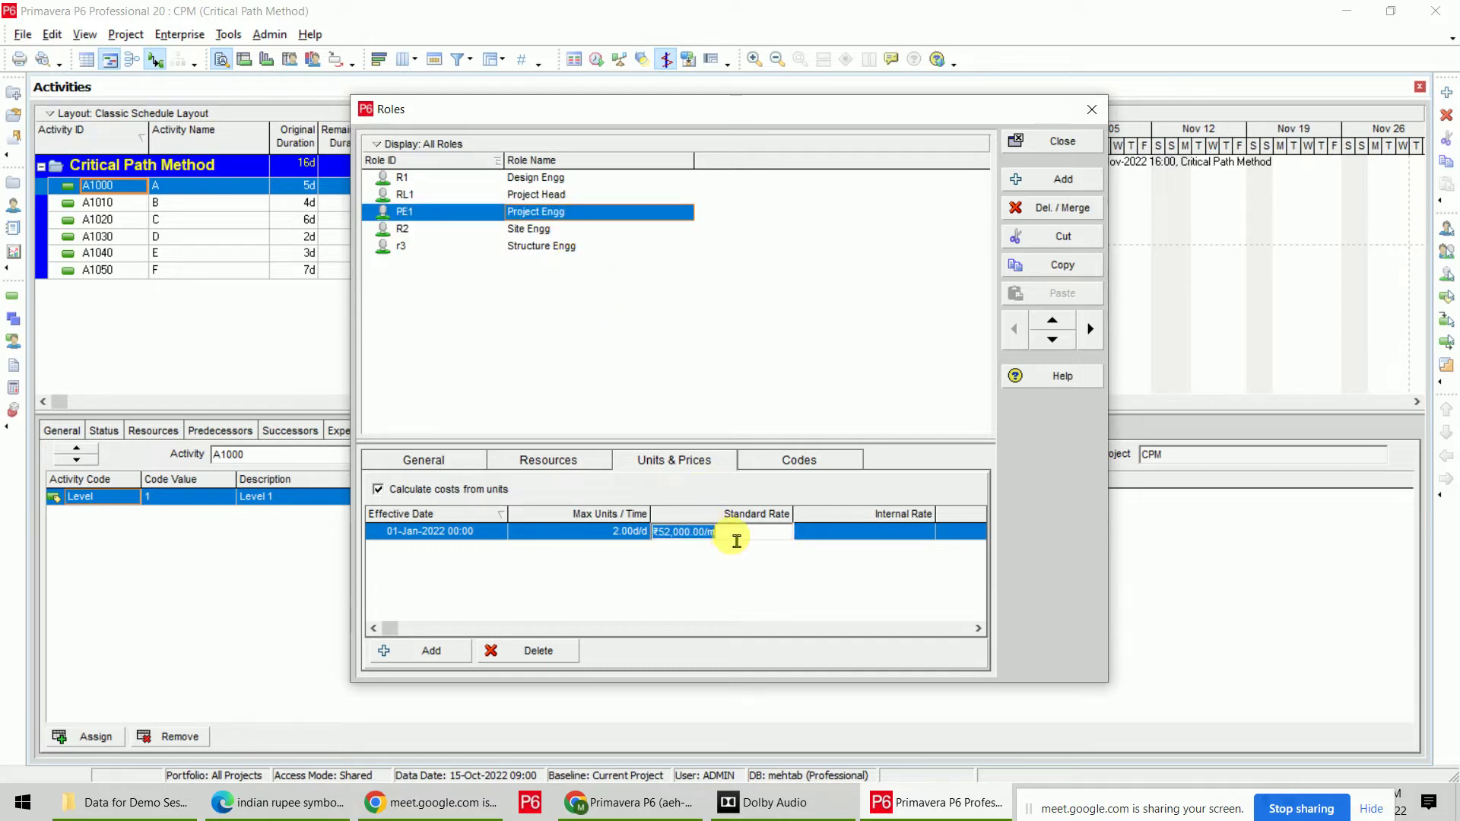
{"action": "type", "text": "1,500.00/"}
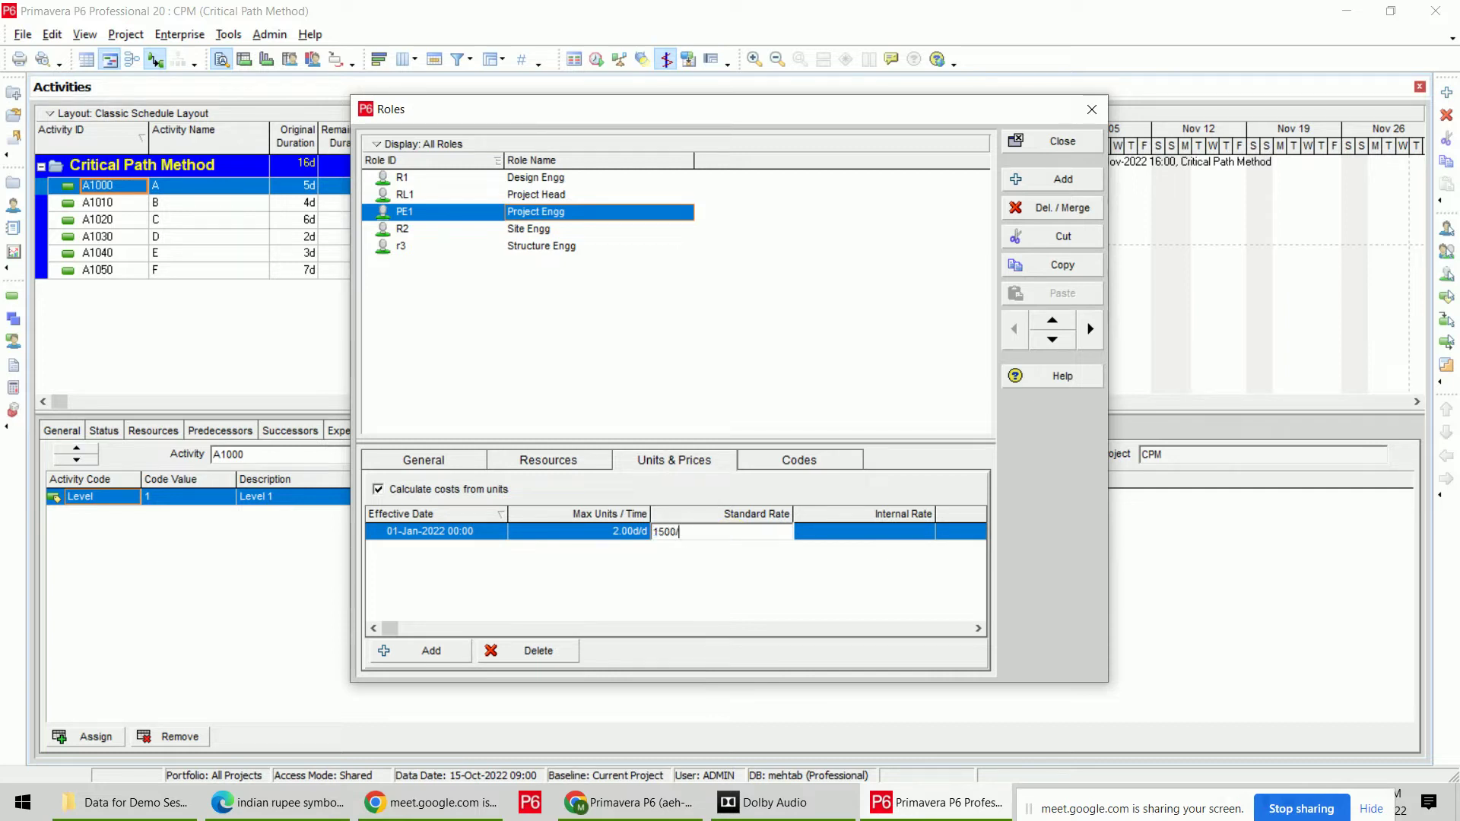
{"action": "type", "text": "d"}
{"action": "key", "text": "Return"}
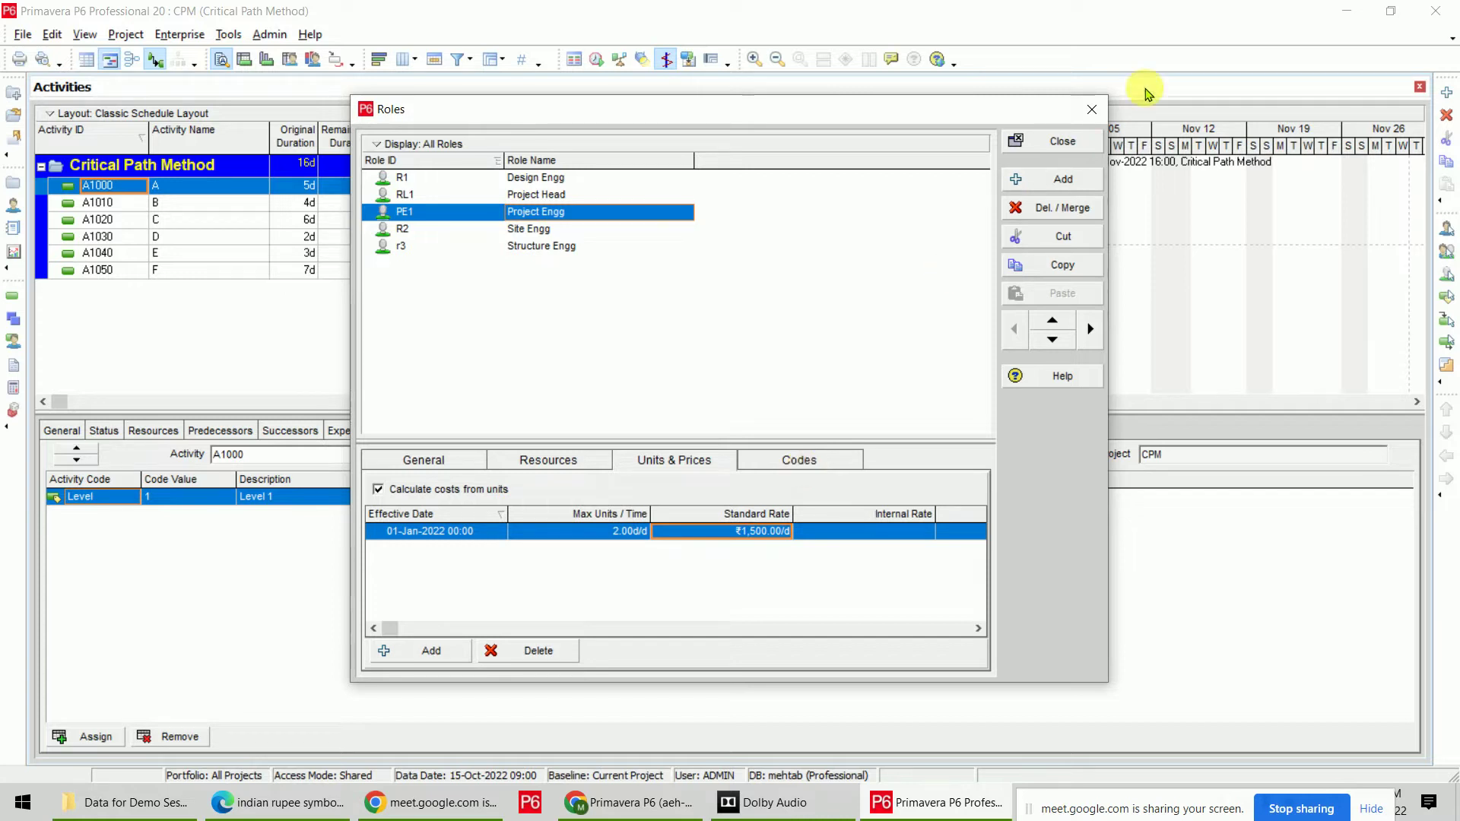
{"action": "left_click", "coordinate": [1057, 141]}
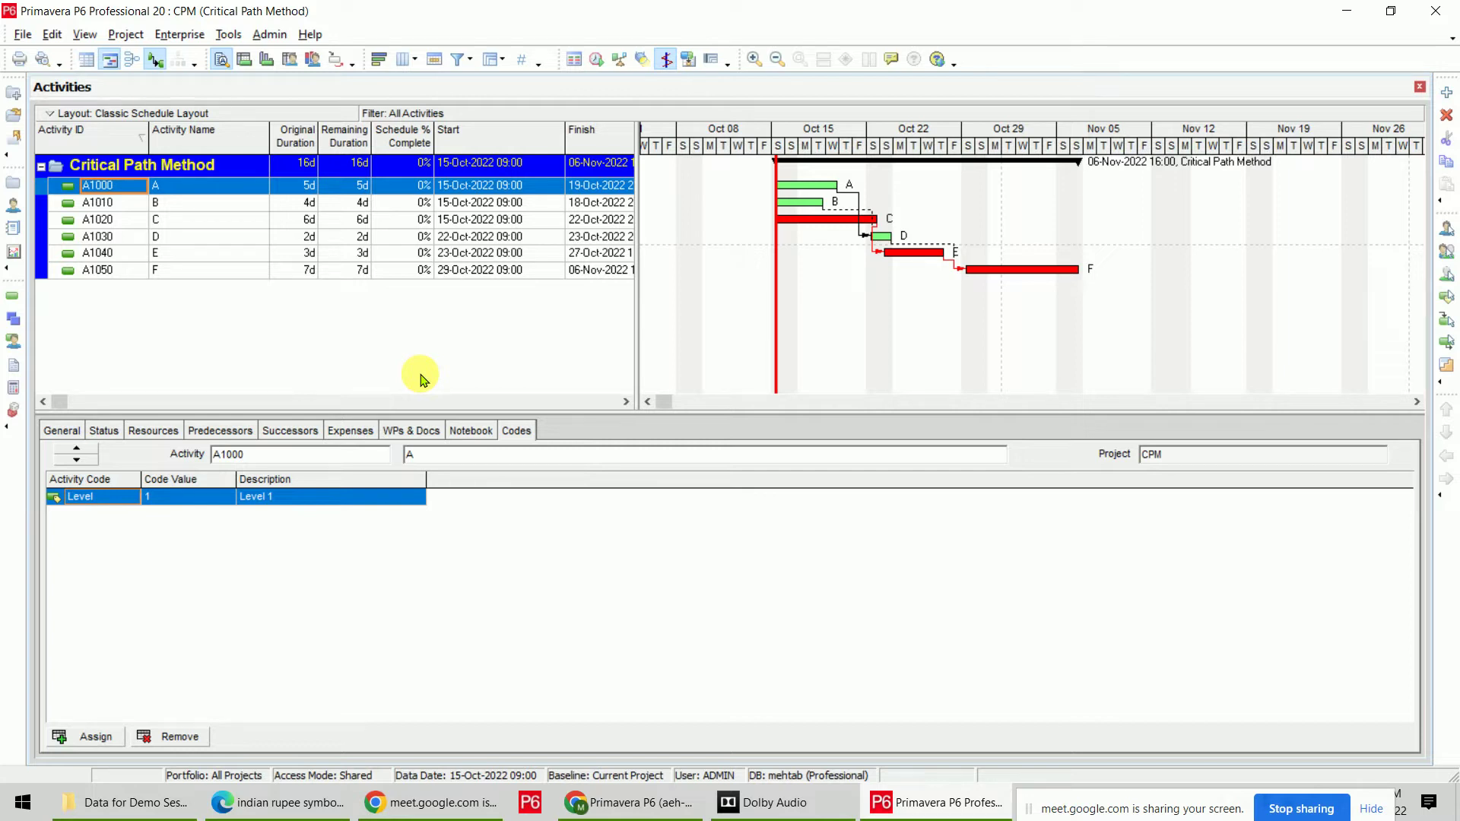
Assign the Project Head and Project Engg roles to activity A1000 as its resources.
{"action": "left_click", "coordinate": [155, 431]}
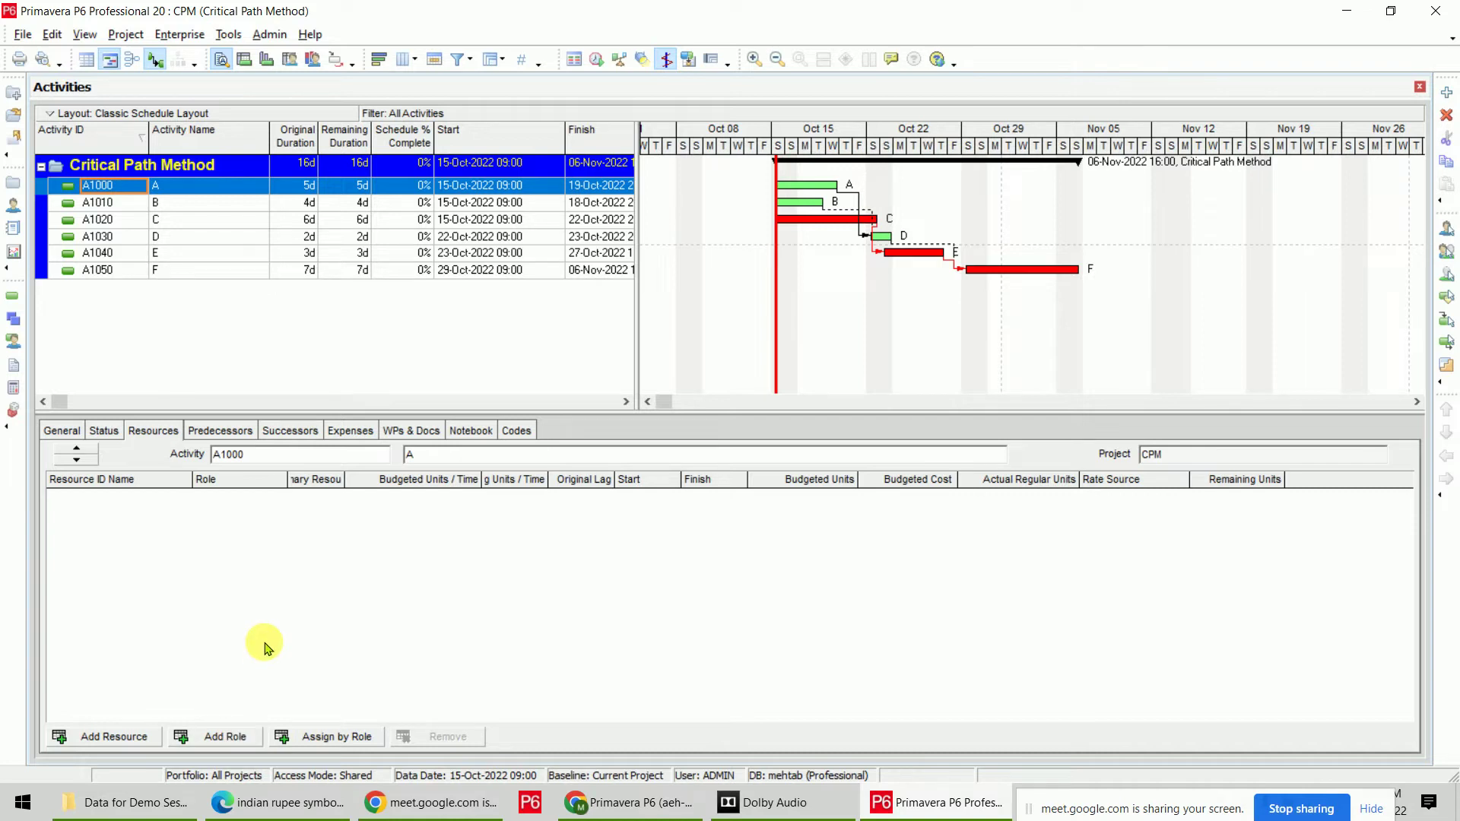
{"action": "left_click", "coordinate": [228, 737]}
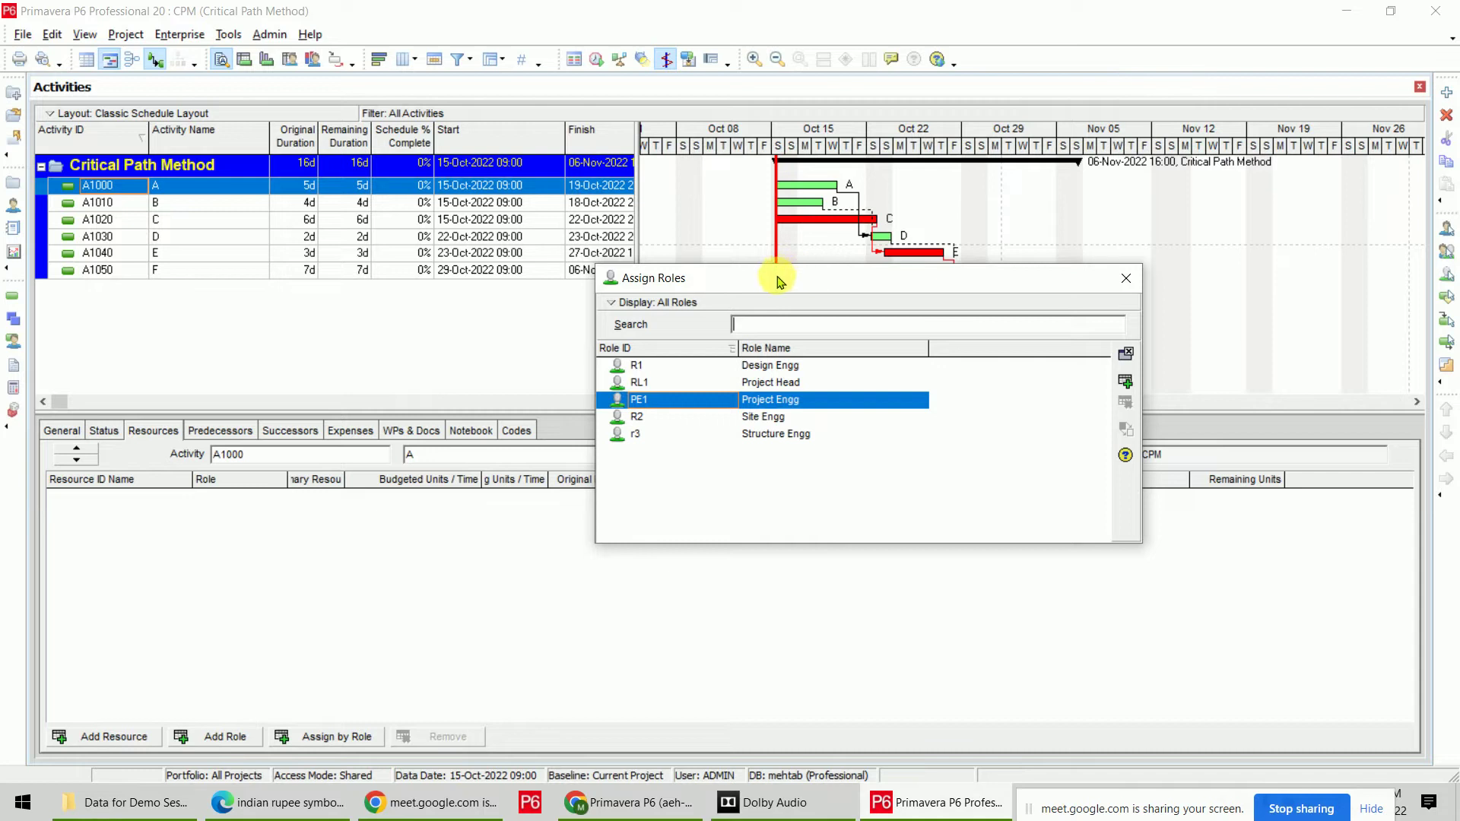
{"action": "left_click_drag", "start_coordinate": [782, 277], "coordinate": [769, 205]}
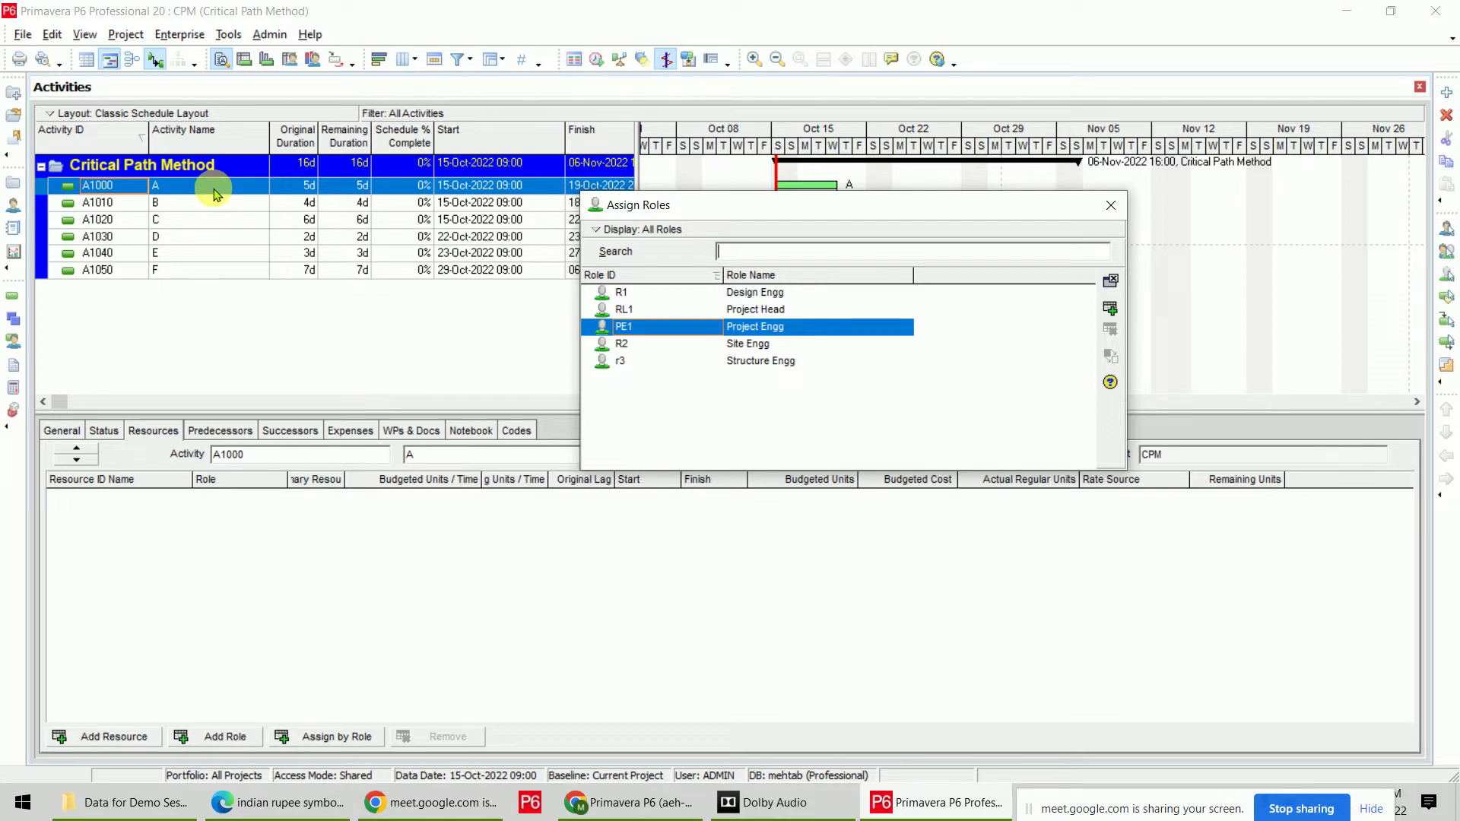
{"action": "left_click", "coordinate": [807, 311]}
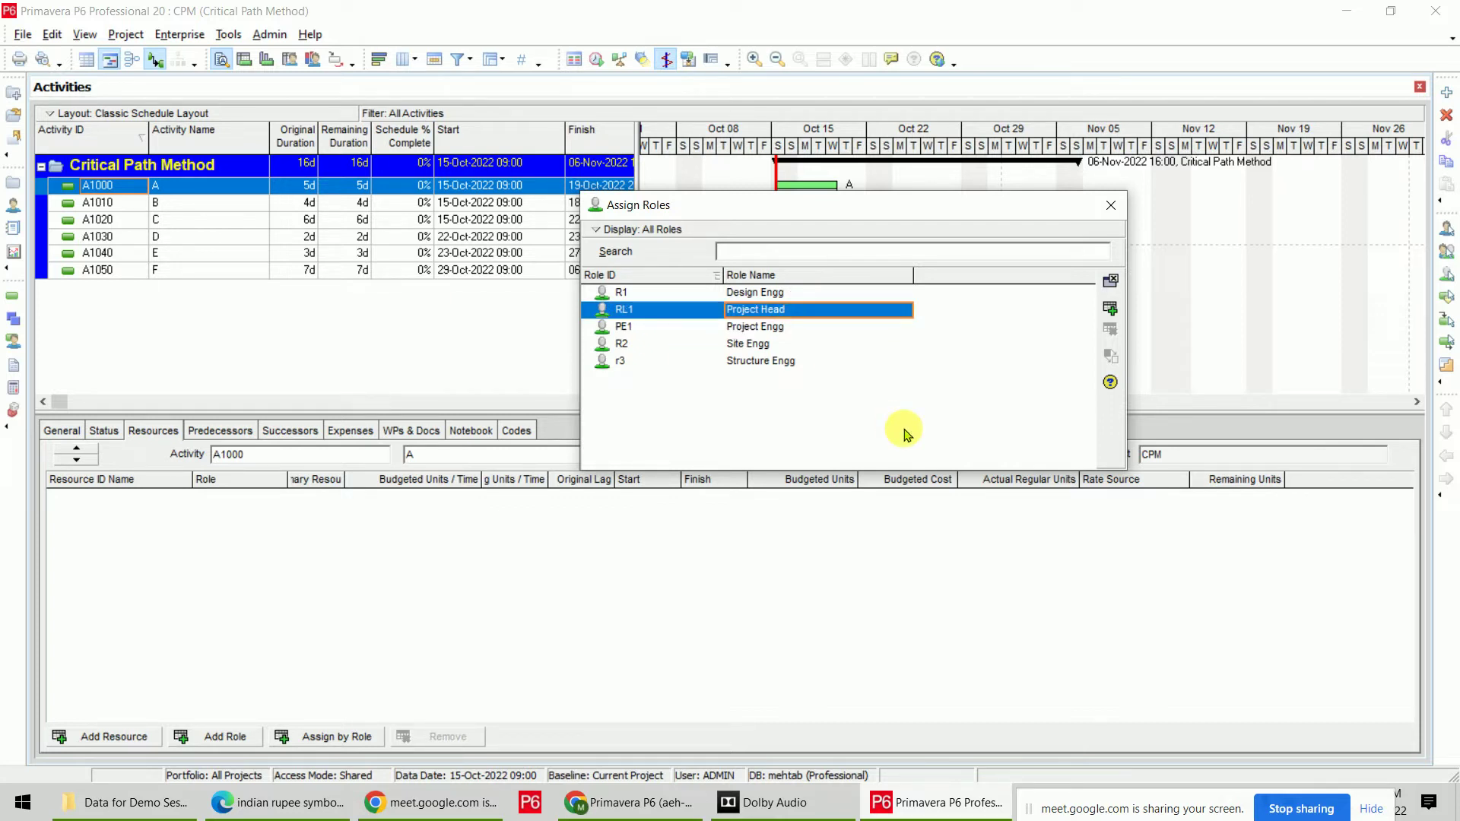
{"action": "left_click", "coordinate": [1110, 308]}
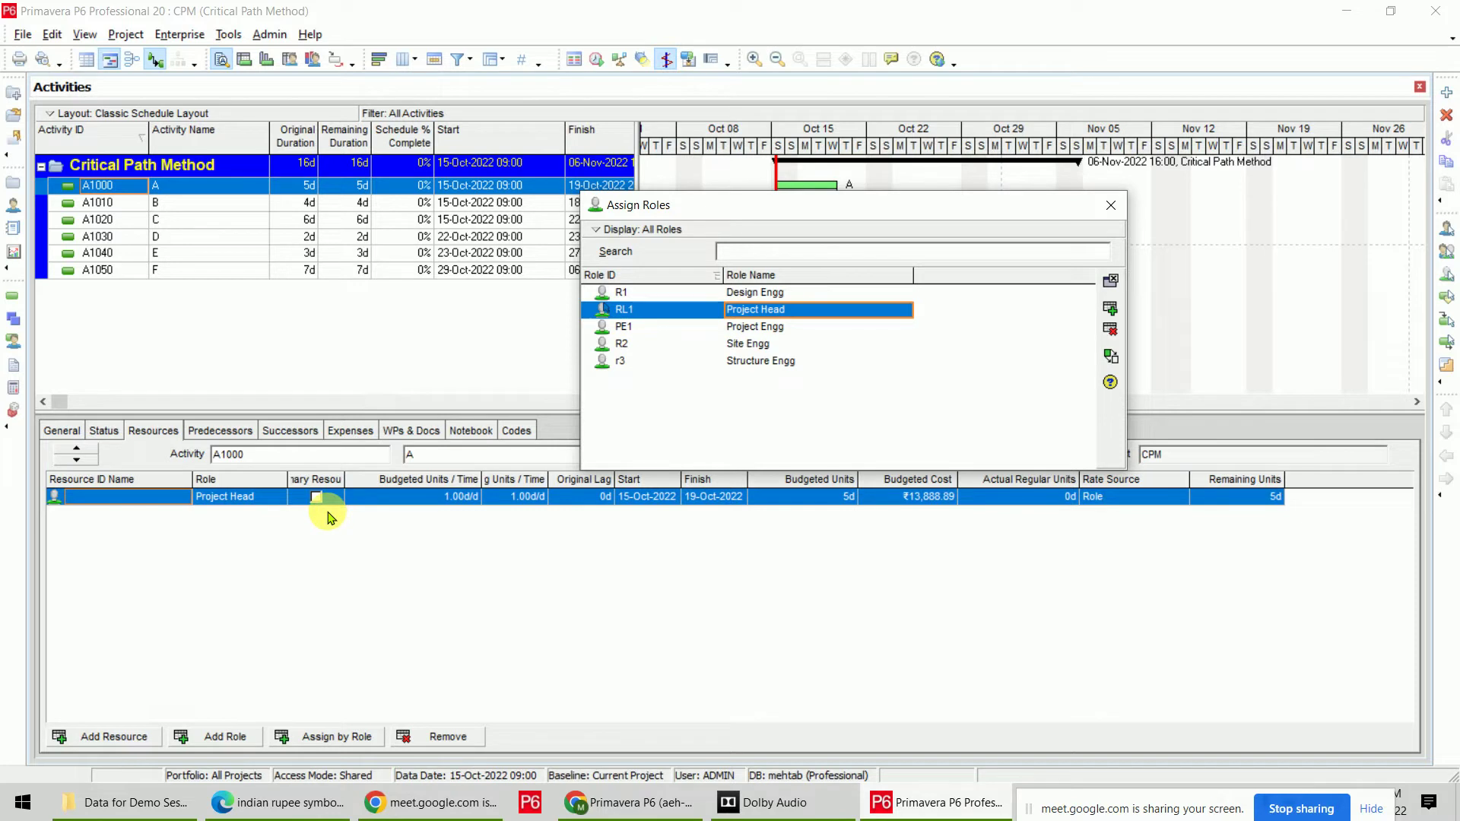
{"action": "left_click", "coordinate": [770, 329]}
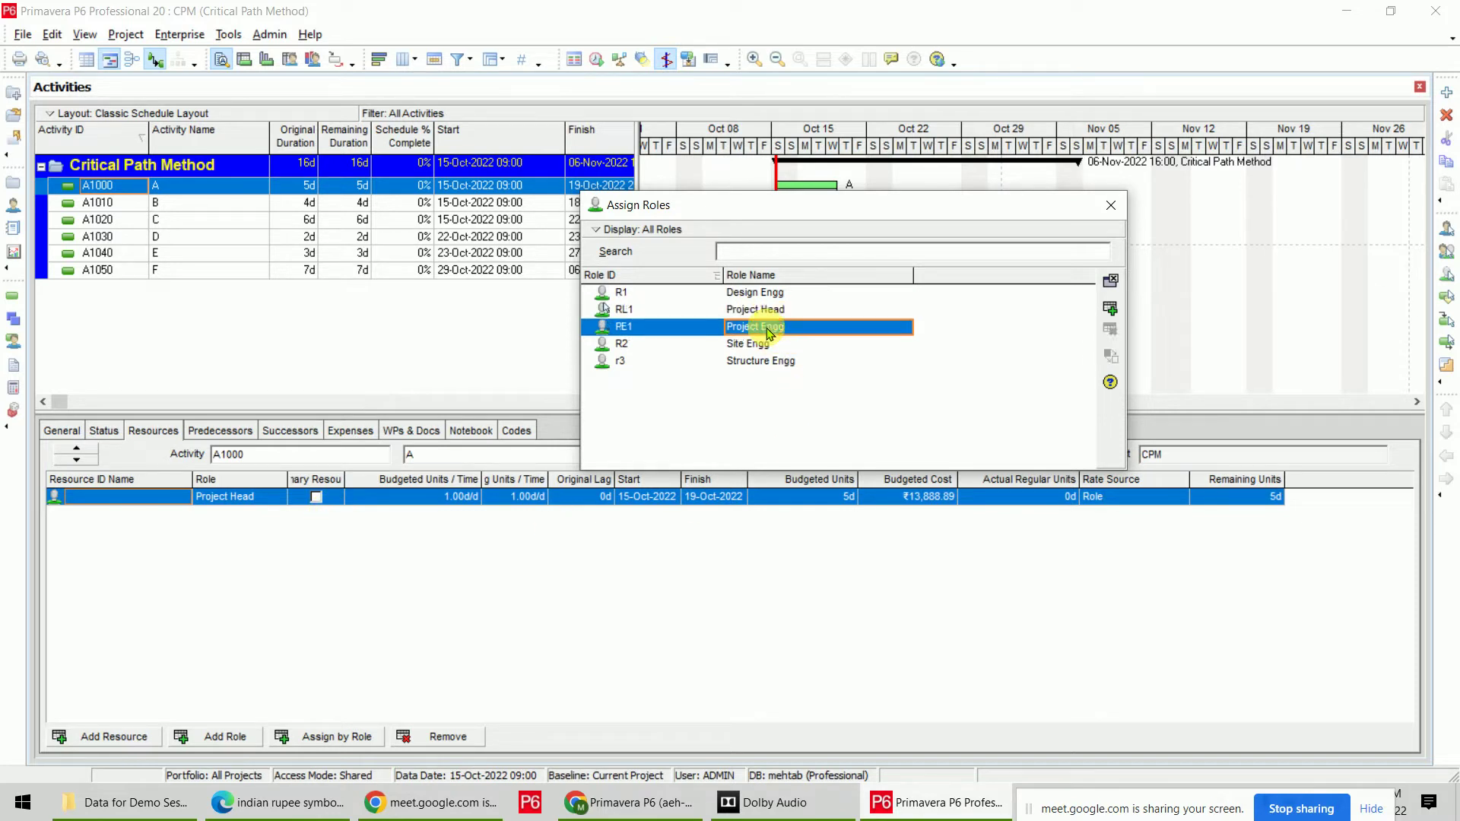
{"action": "left_click", "coordinate": [1111, 308]}
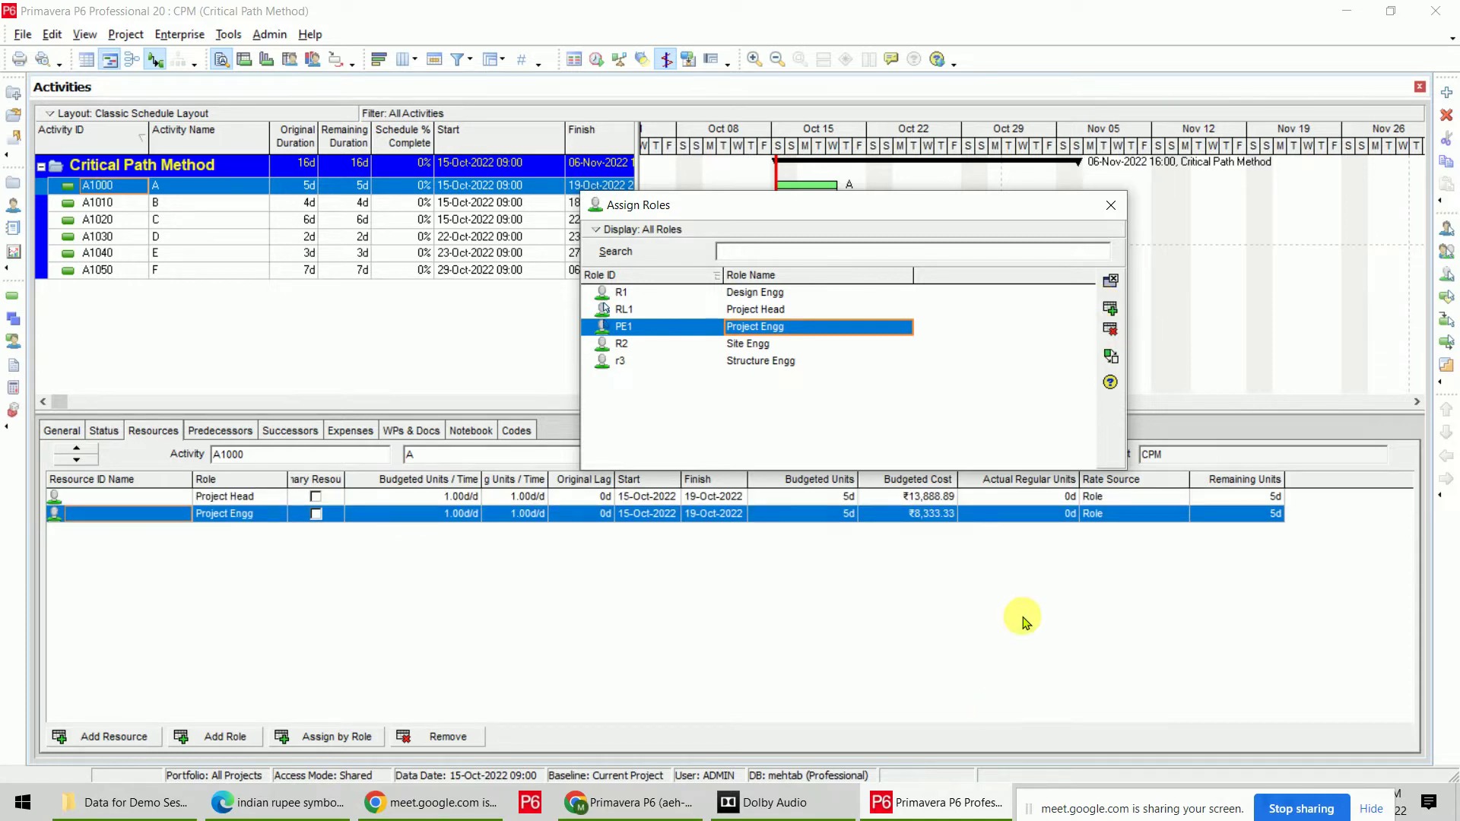
{"action": "left_click", "coordinate": [1111, 206]}
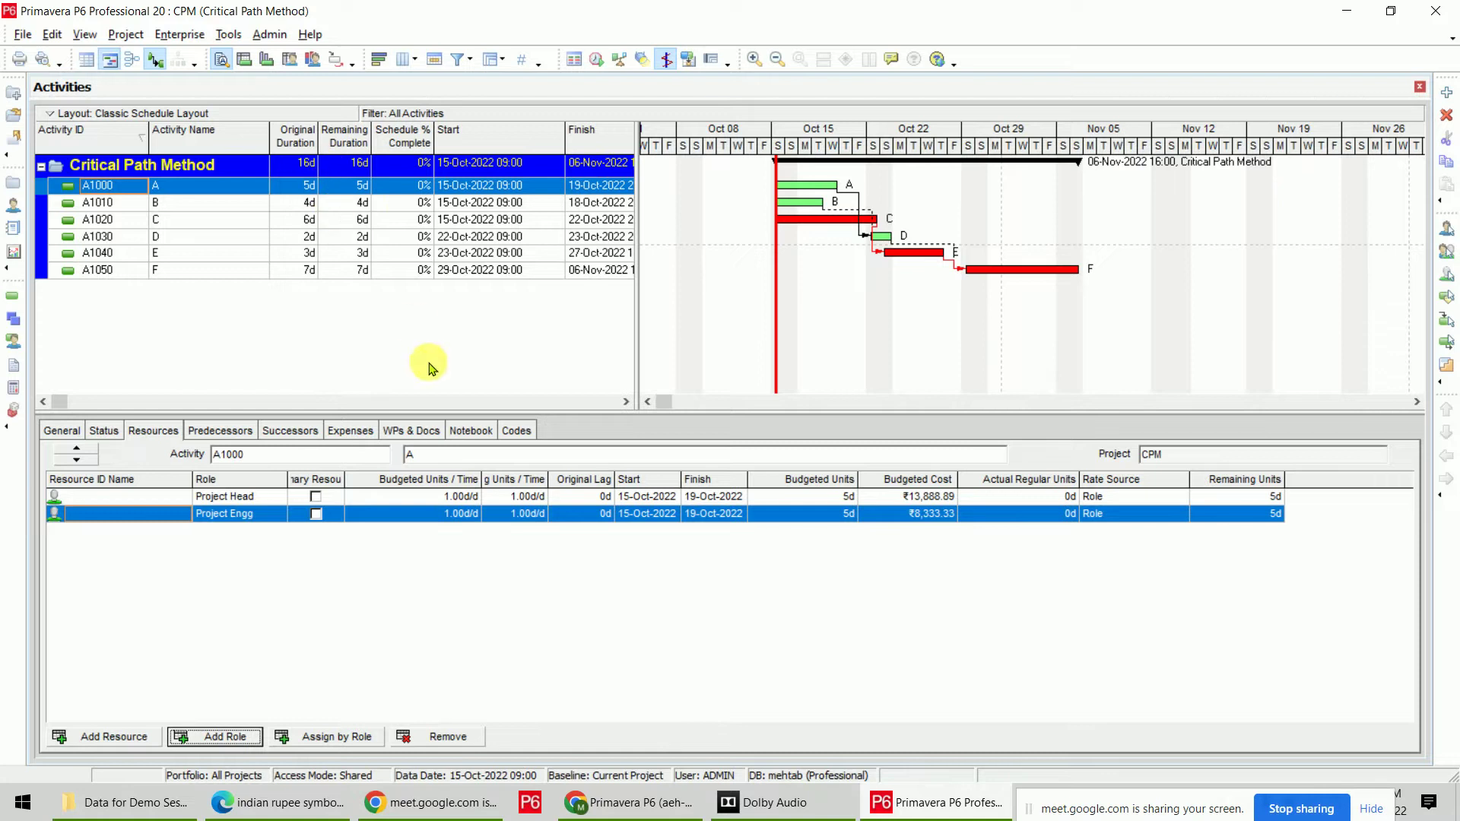
{"action": "left_click", "coordinate": [840, 497]}
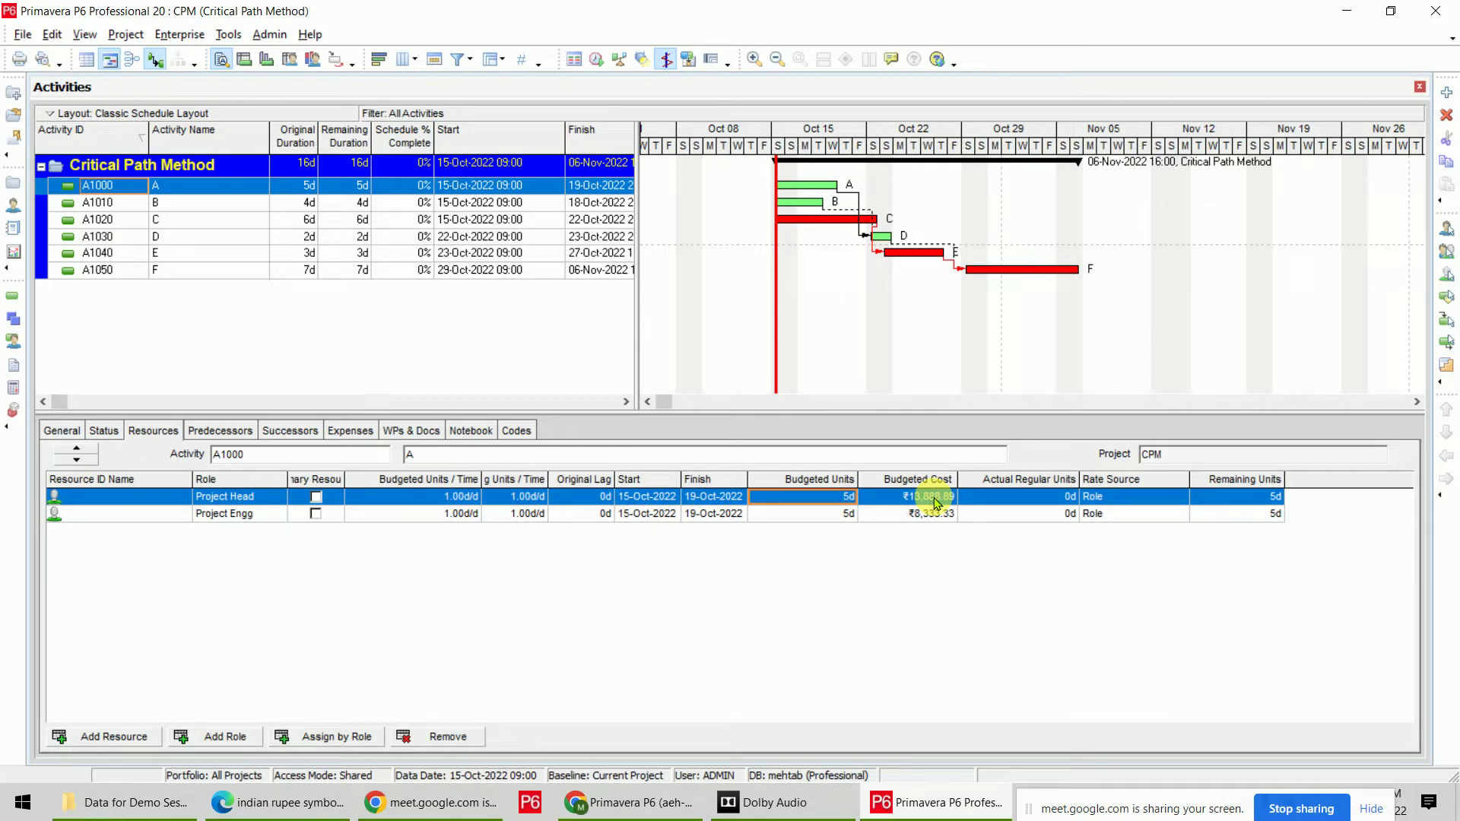
Add an enterprise role with ID BB named Bar Binders and set its maximum units per time to 5 d/d.
{"action": "left_click", "coordinate": [161, 36]}
{"action": "left_click", "coordinate": [220, 145]}
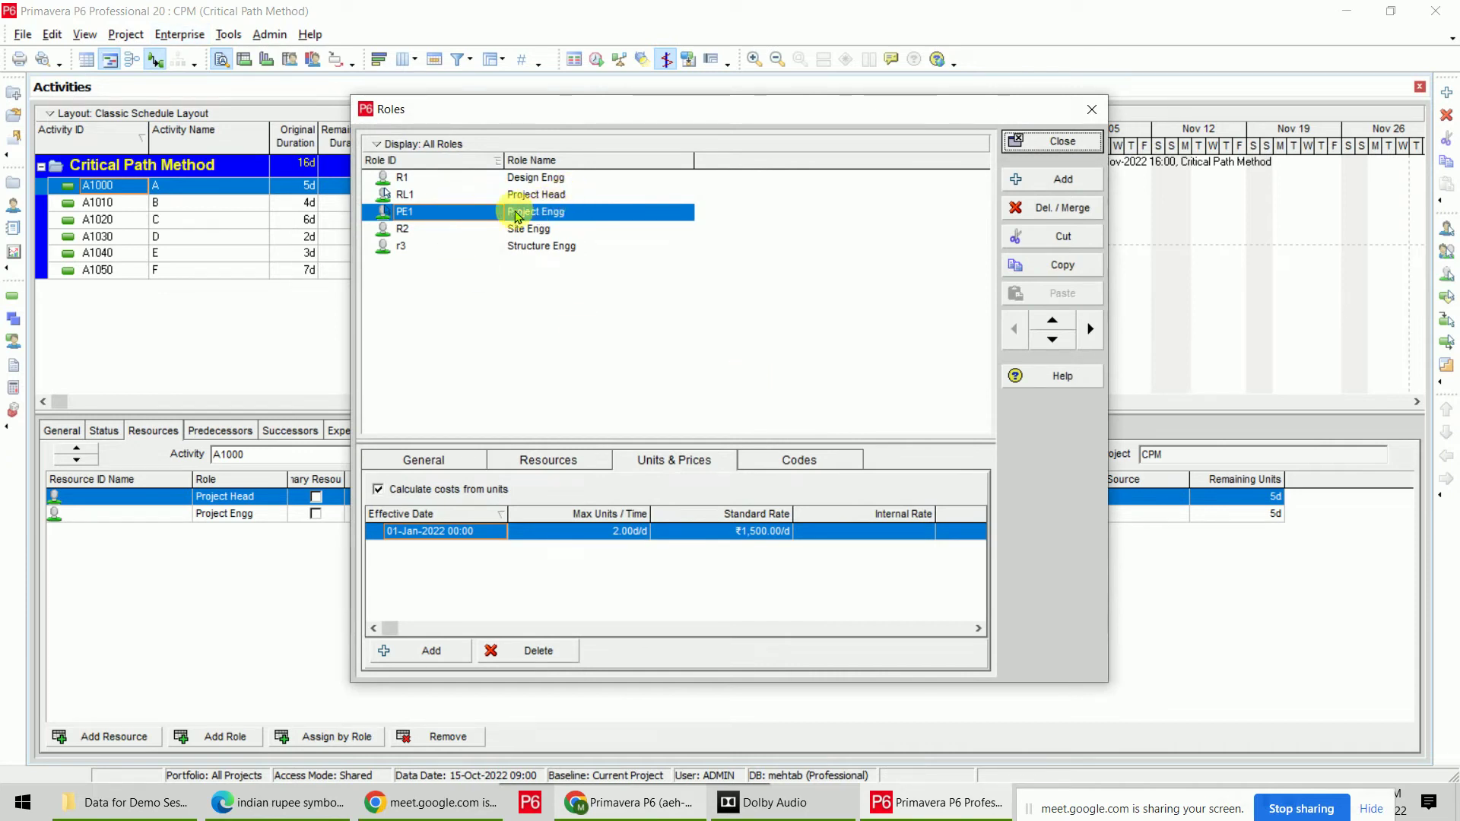
{"action": "left_click", "coordinate": [1069, 181]}
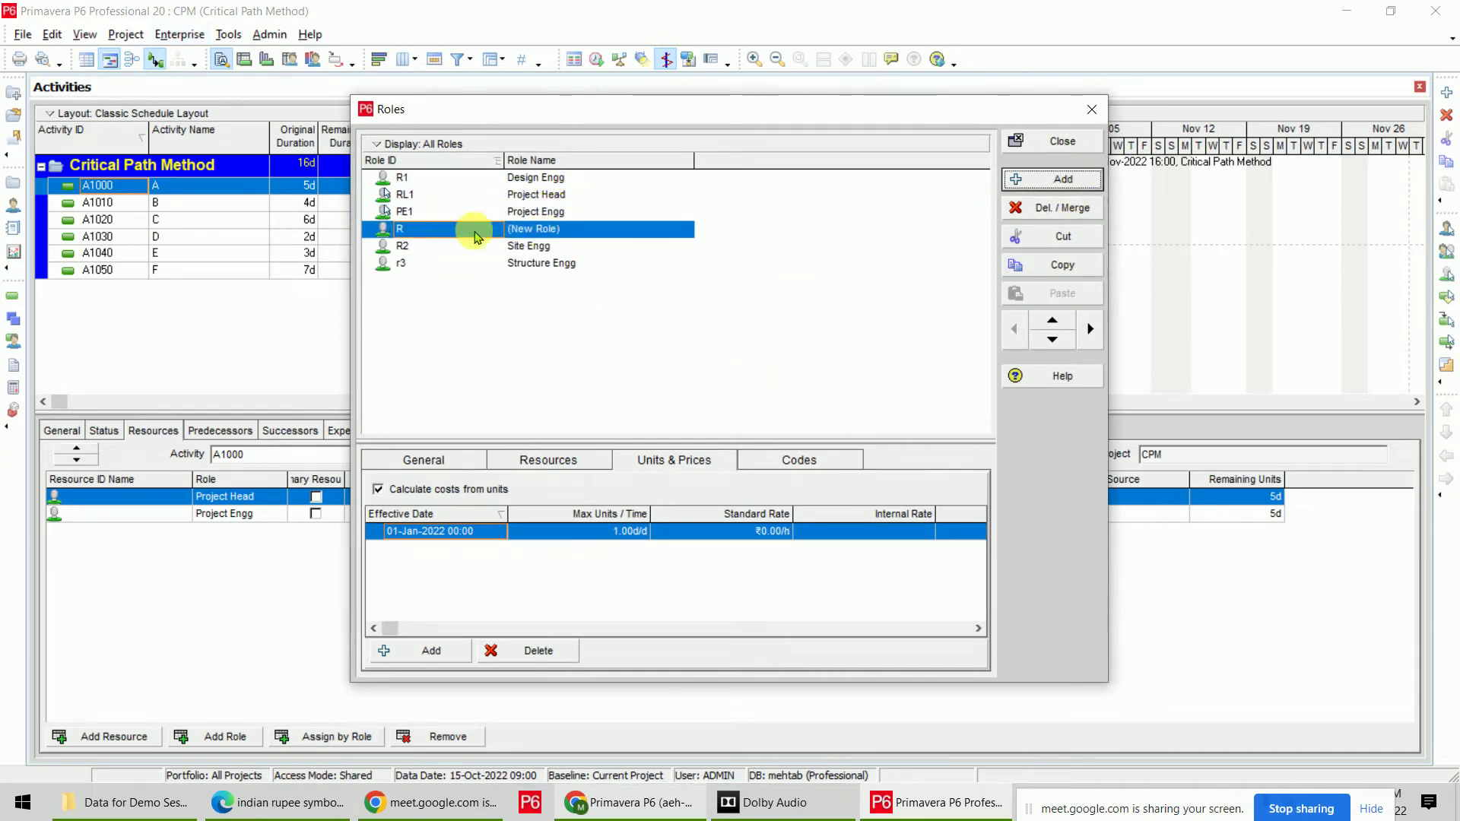
{"action": "type", "text": "BB"}
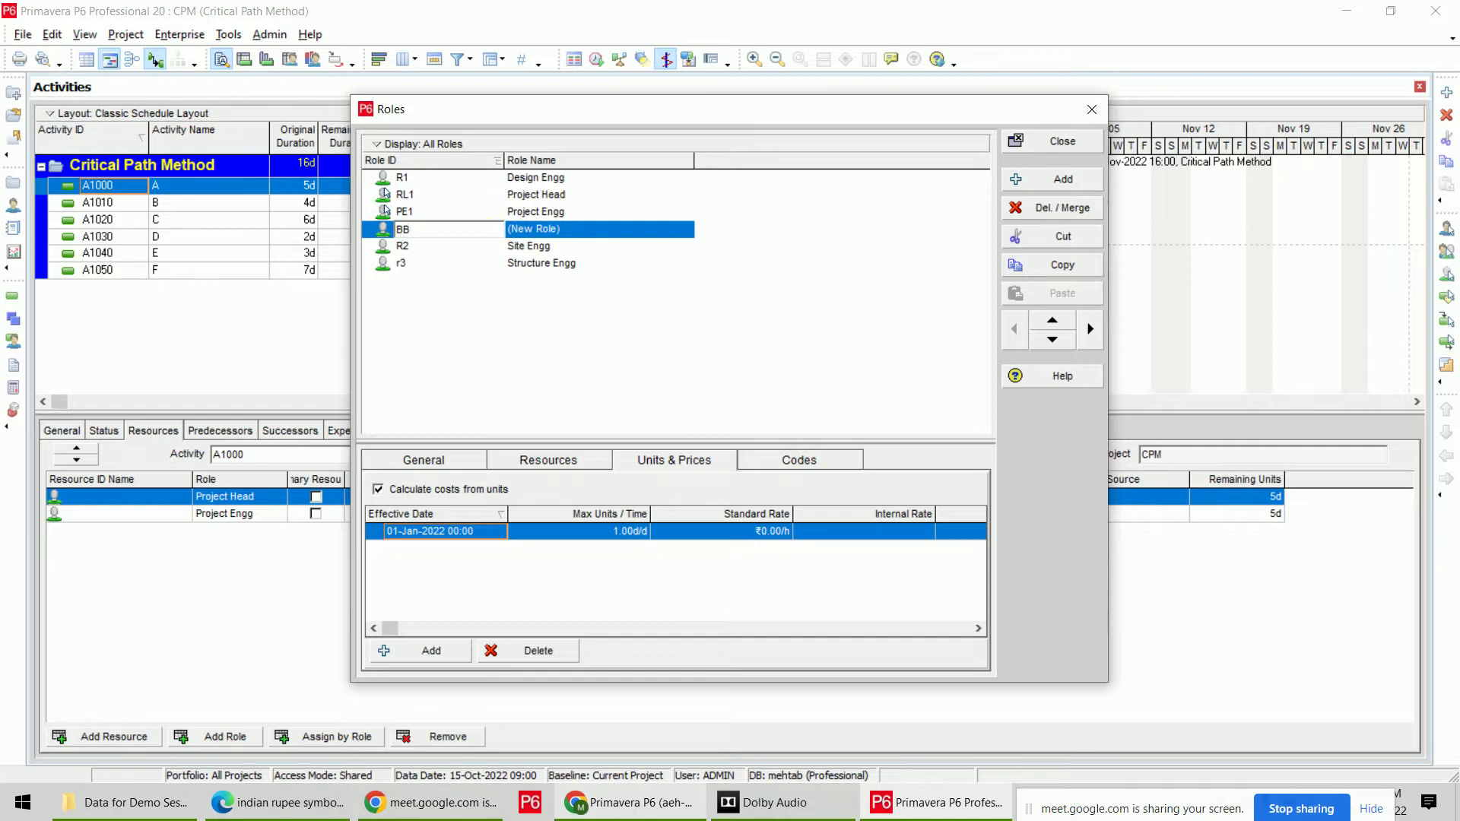
{"action": "left_click", "coordinate": [587, 228]}
{"action": "type", "text": "Bar"}
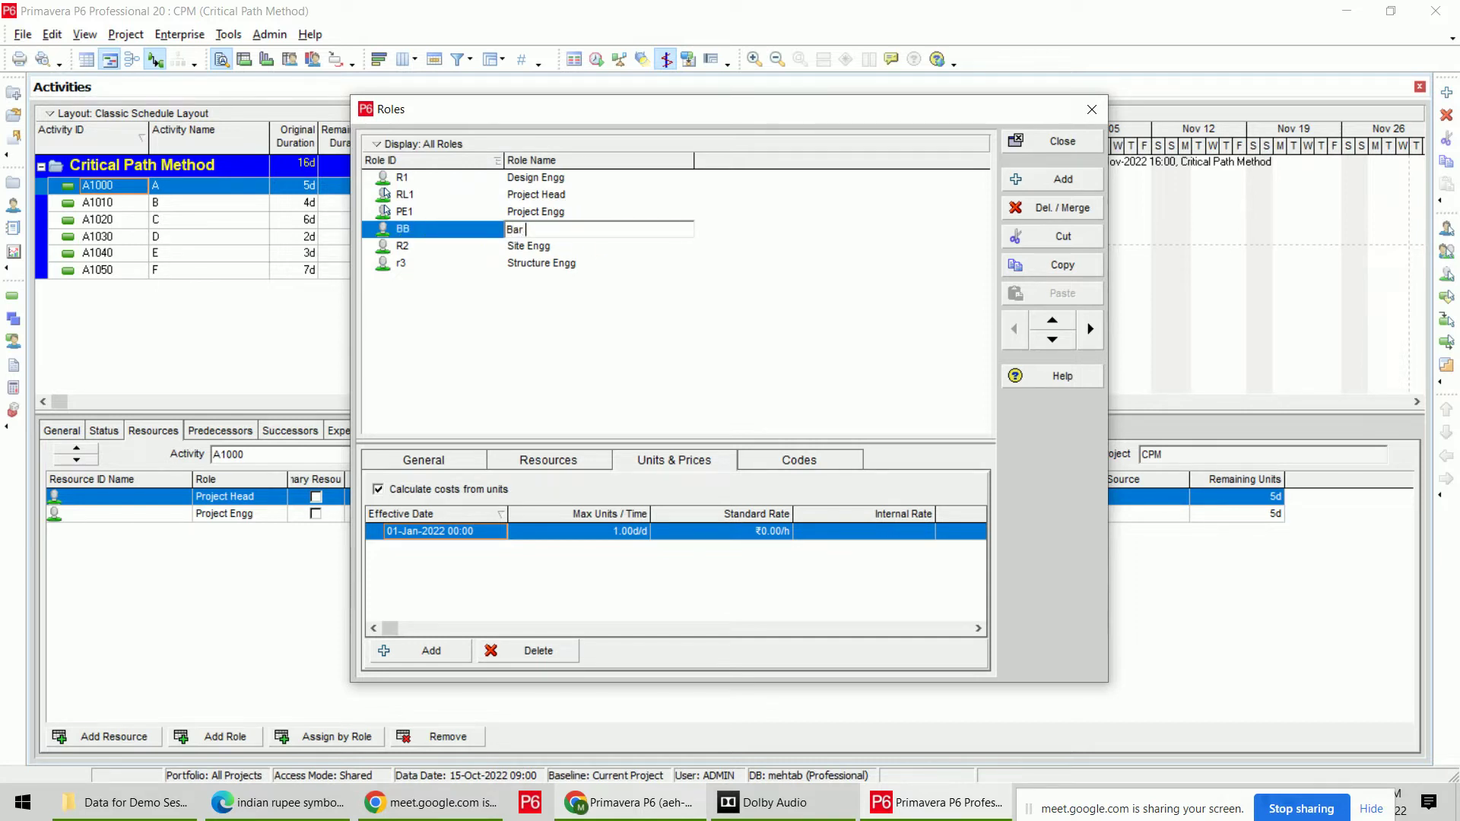
{"action": "type", "text": " Binders"}
{"action": "left_click", "coordinate": [589, 235]}
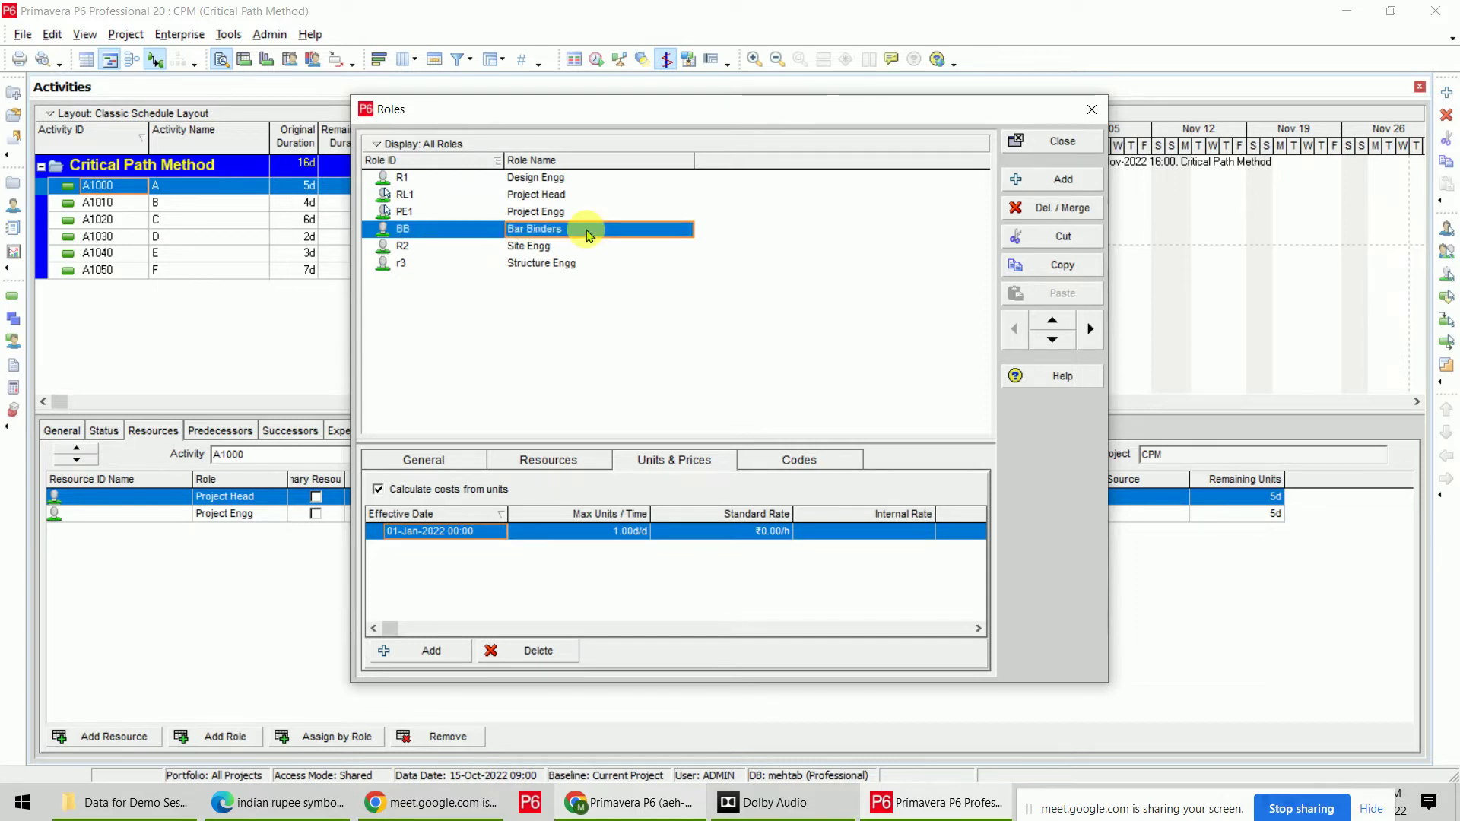
{"action": "left_click", "coordinate": [635, 533]}
{"action": "type", "text": "5"}
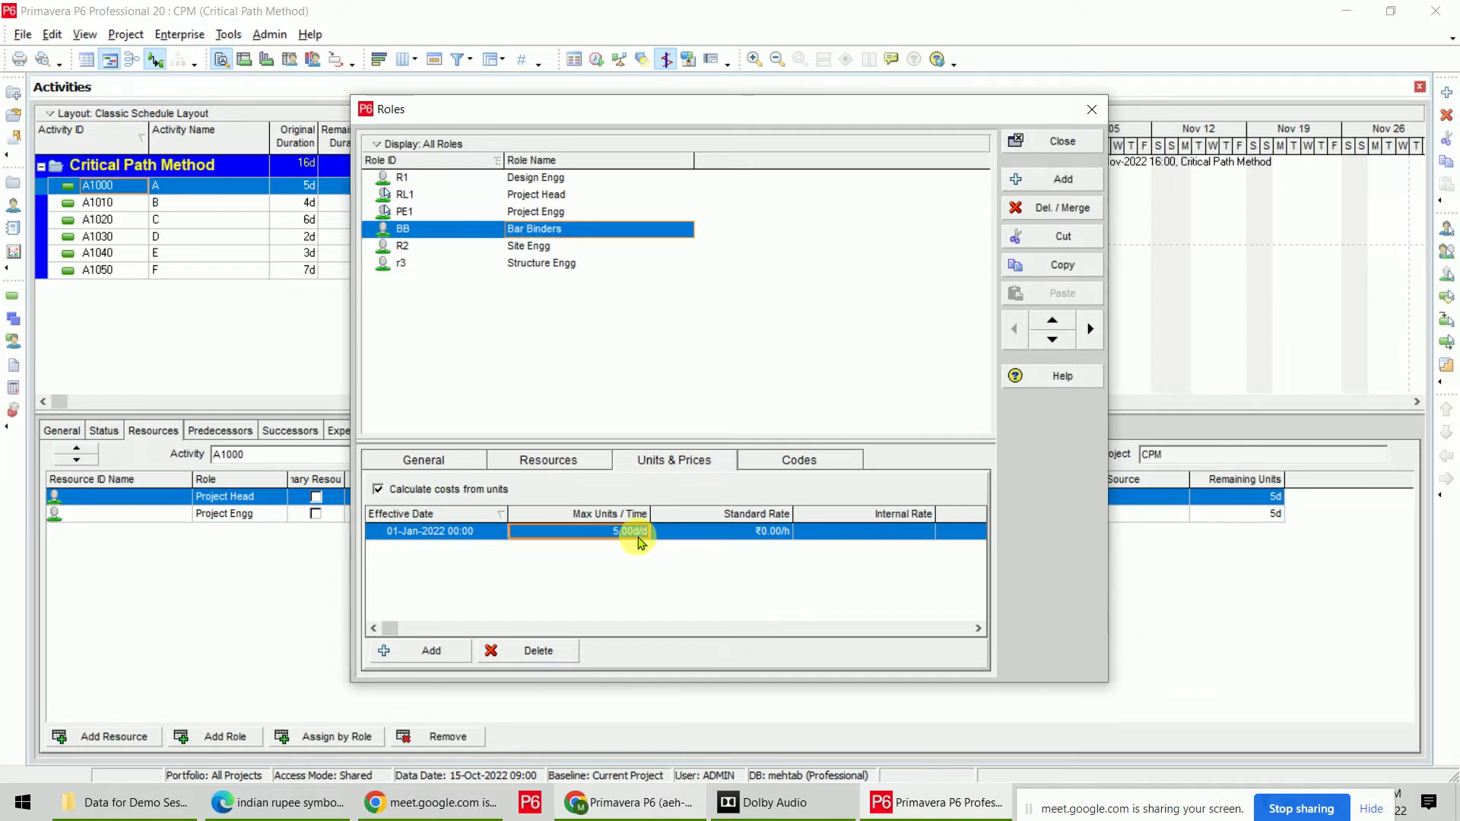
Set the Bar Binders role's standard rate to ₹550 per day.
{"action": "left_click", "coordinate": [730, 530]}
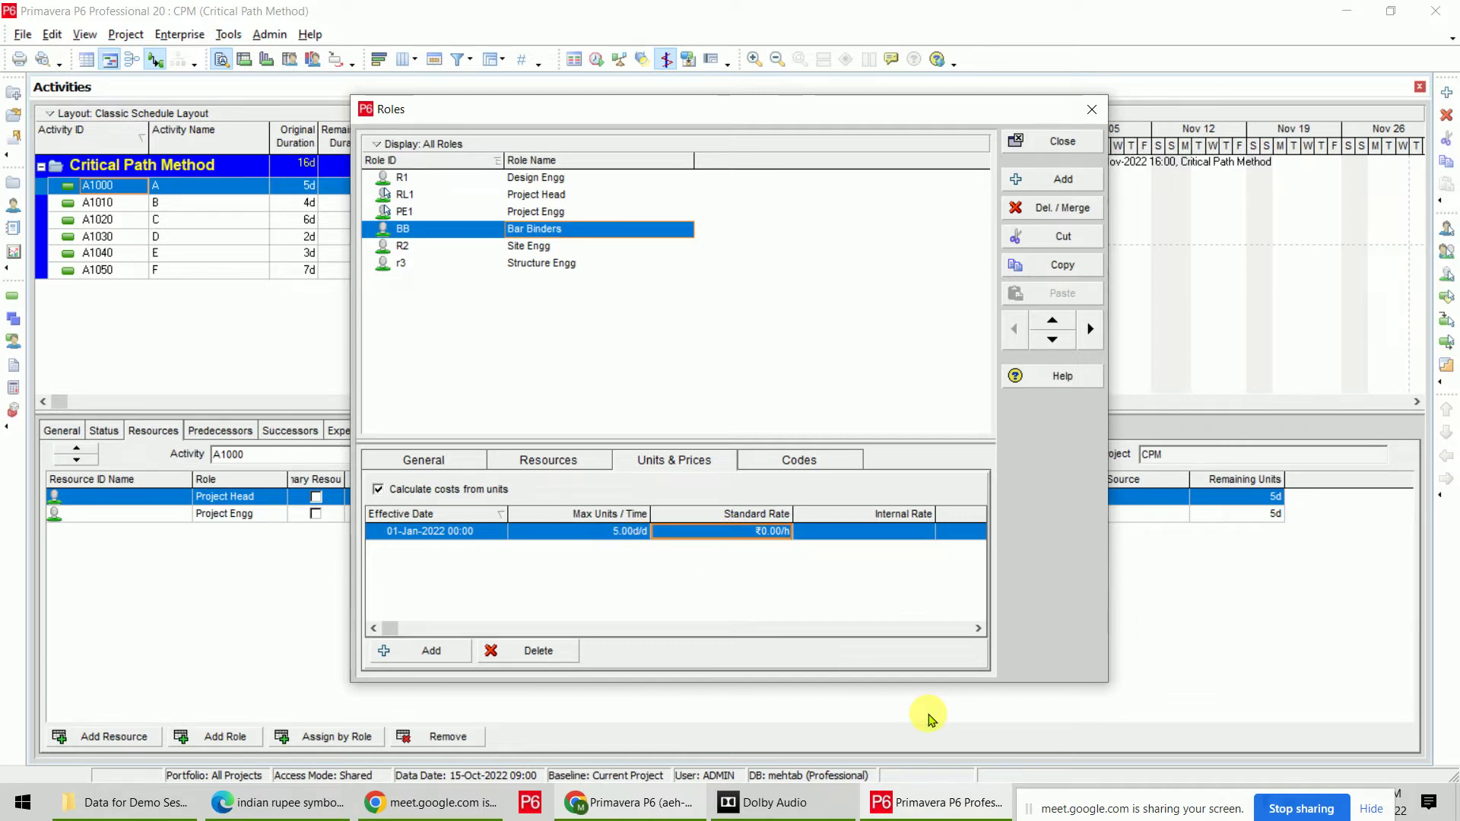
{"action": "type", "text": "550/d"}
{"action": "key", "text": "Return"}
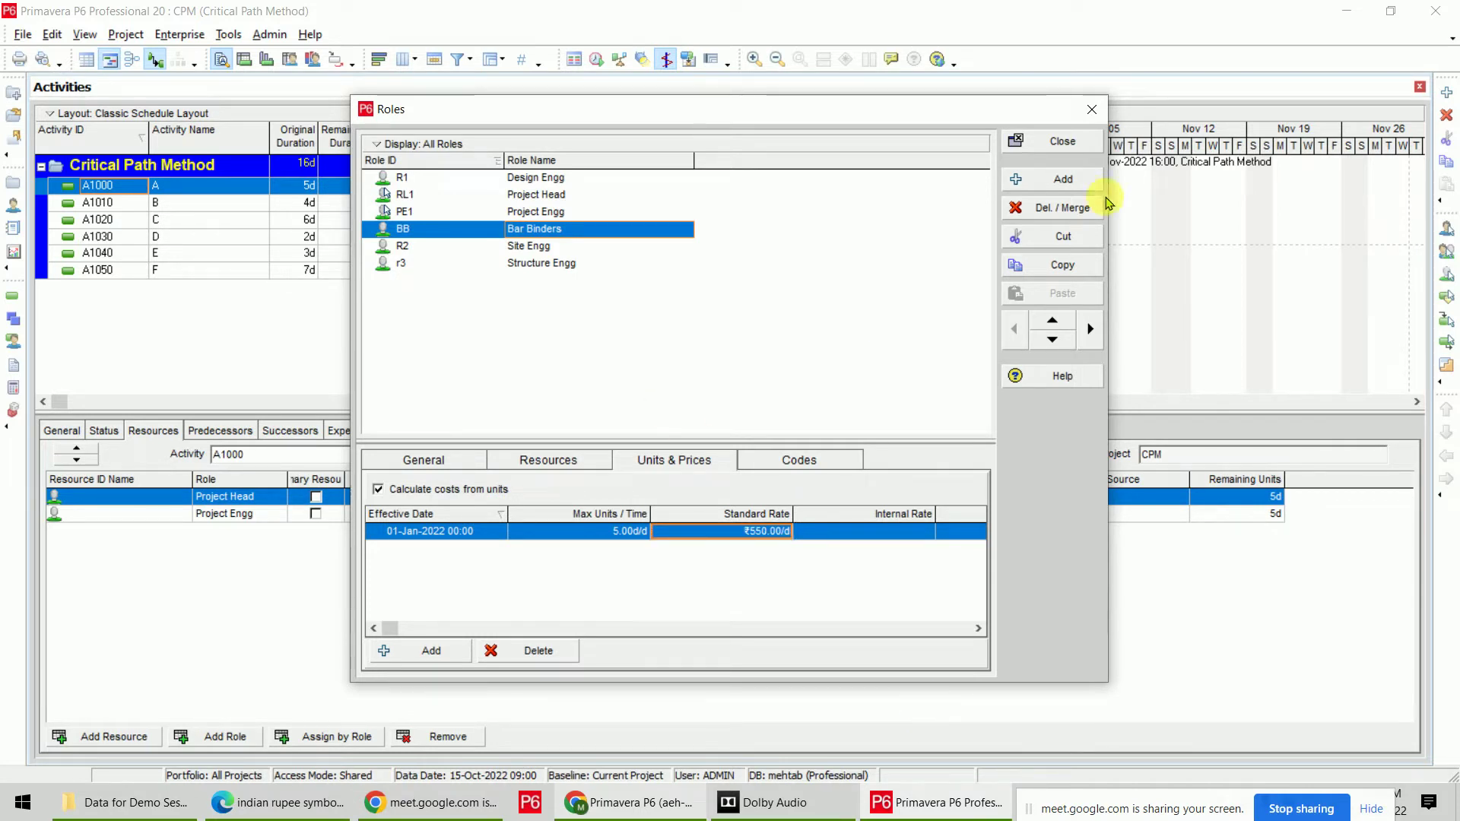
Add an enterprise role with ID WL named Welders.
{"action": "left_click", "coordinate": [1063, 180]}
{"action": "left_click", "coordinate": [451, 251]}
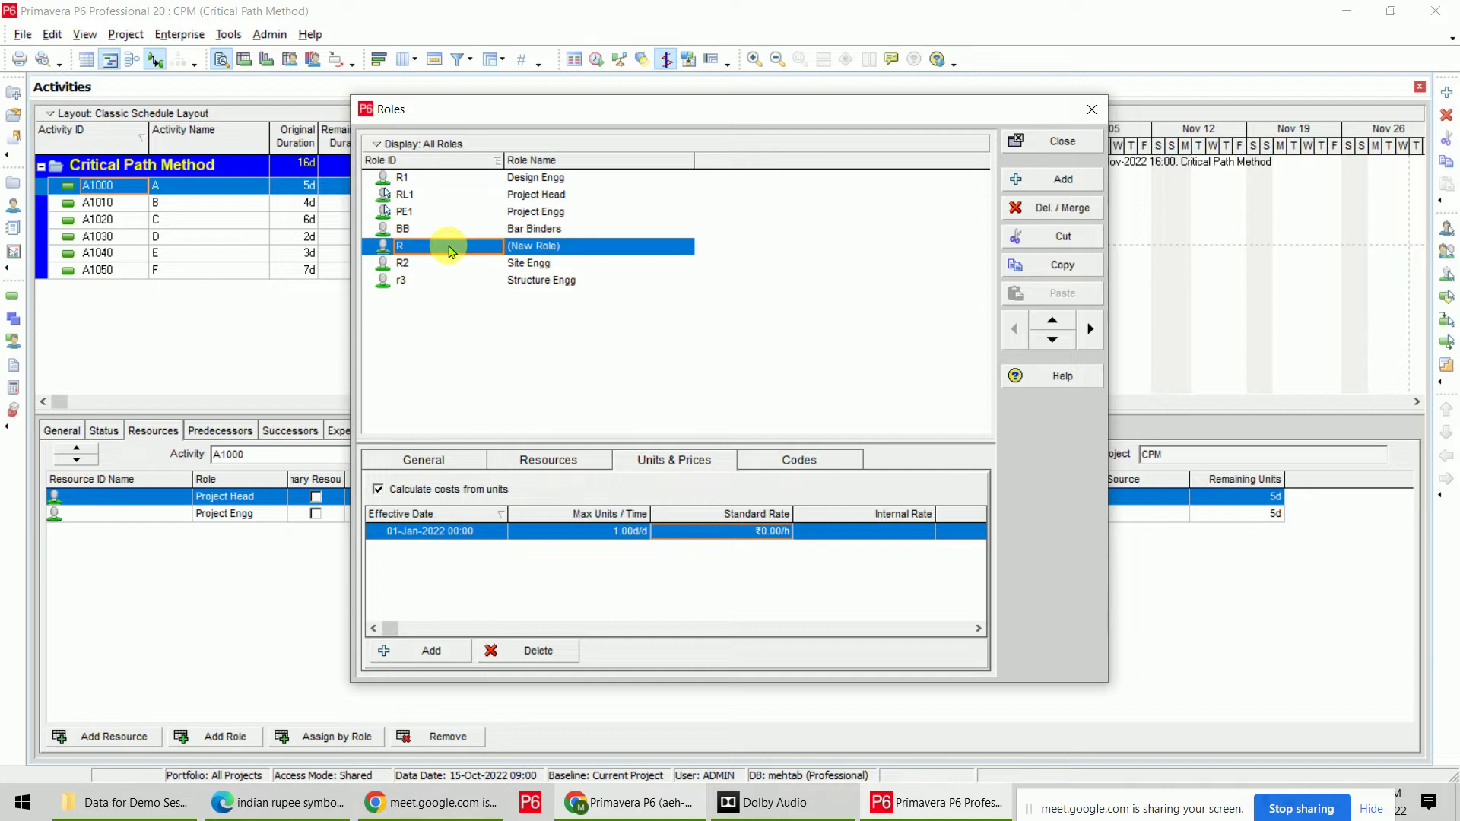
{"action": "type", "text": "WL"}
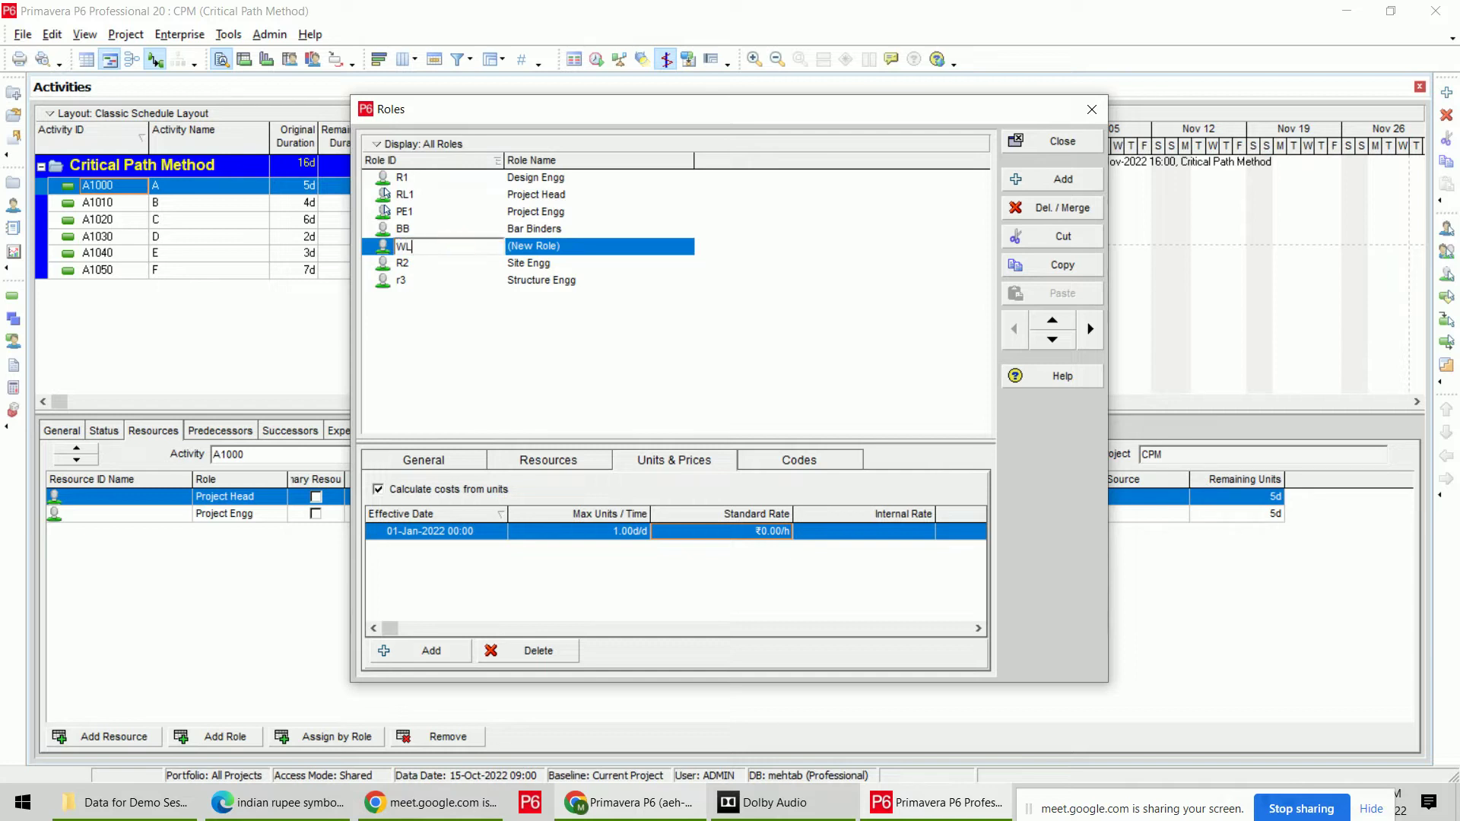
{"action": "left_click", "coordinate": [580, 244]}
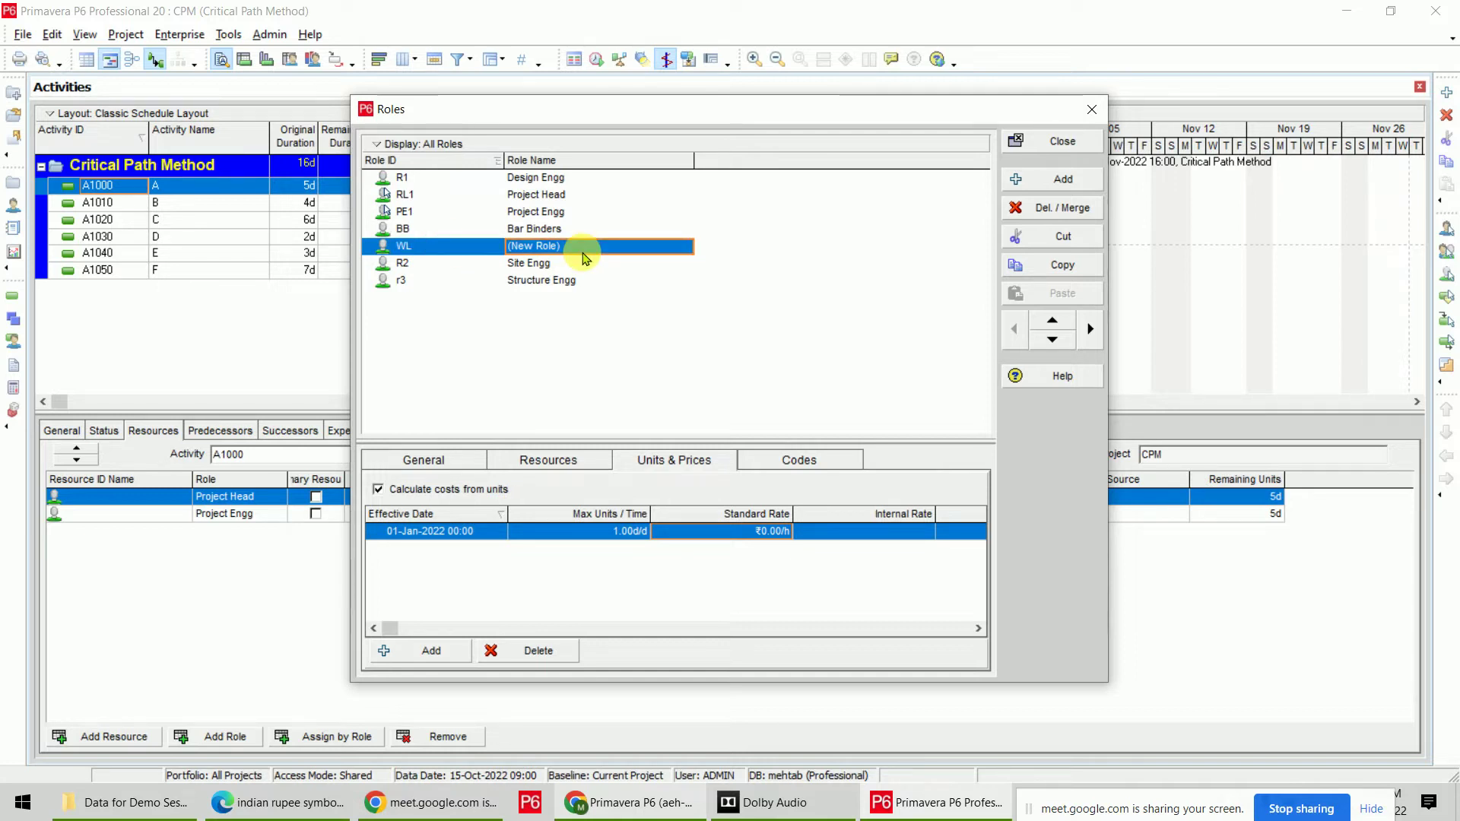
{"action": "type", "text": "Welders"}
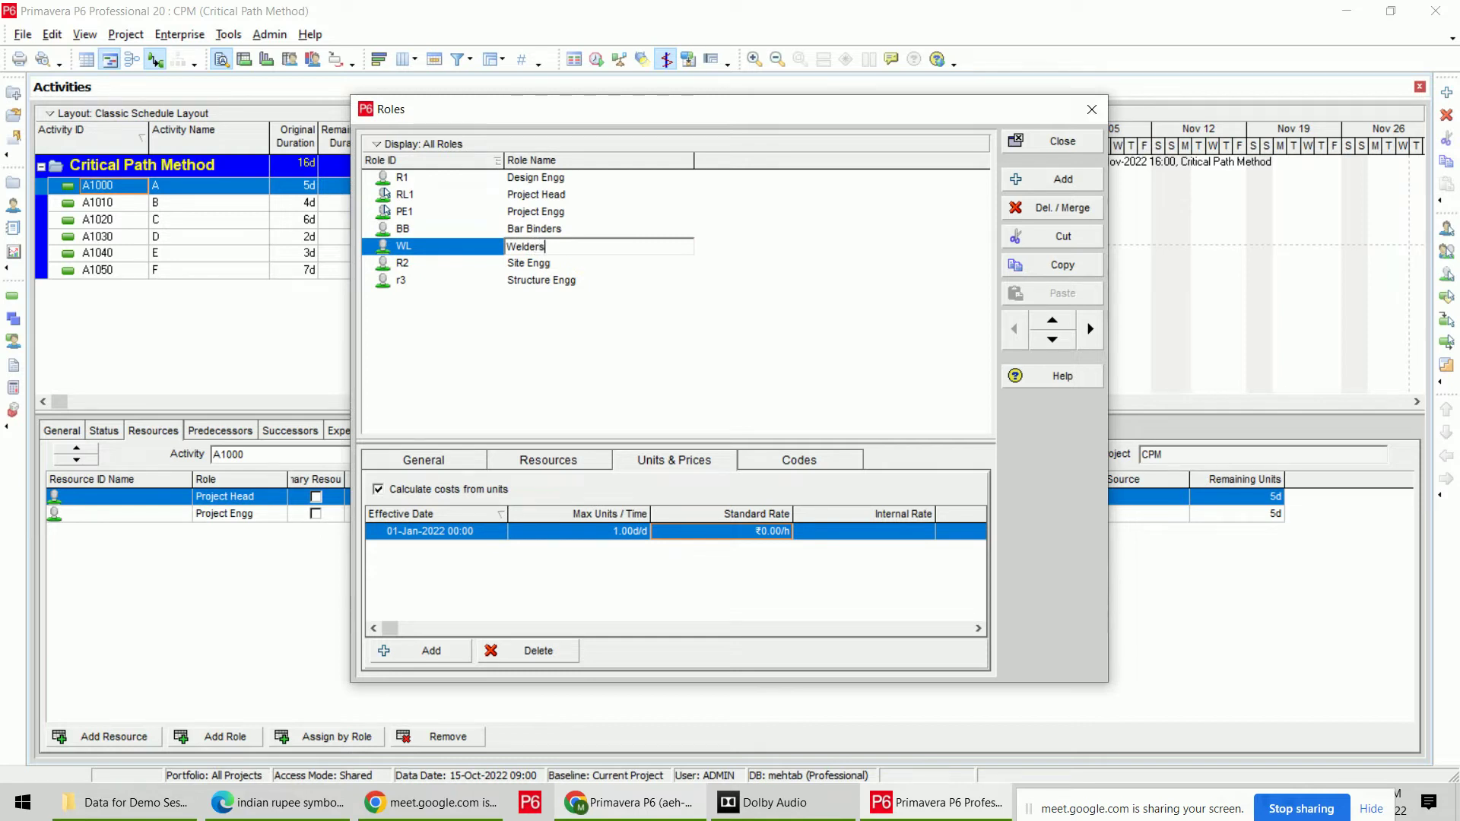
{"action": "key", "text": "Return"}
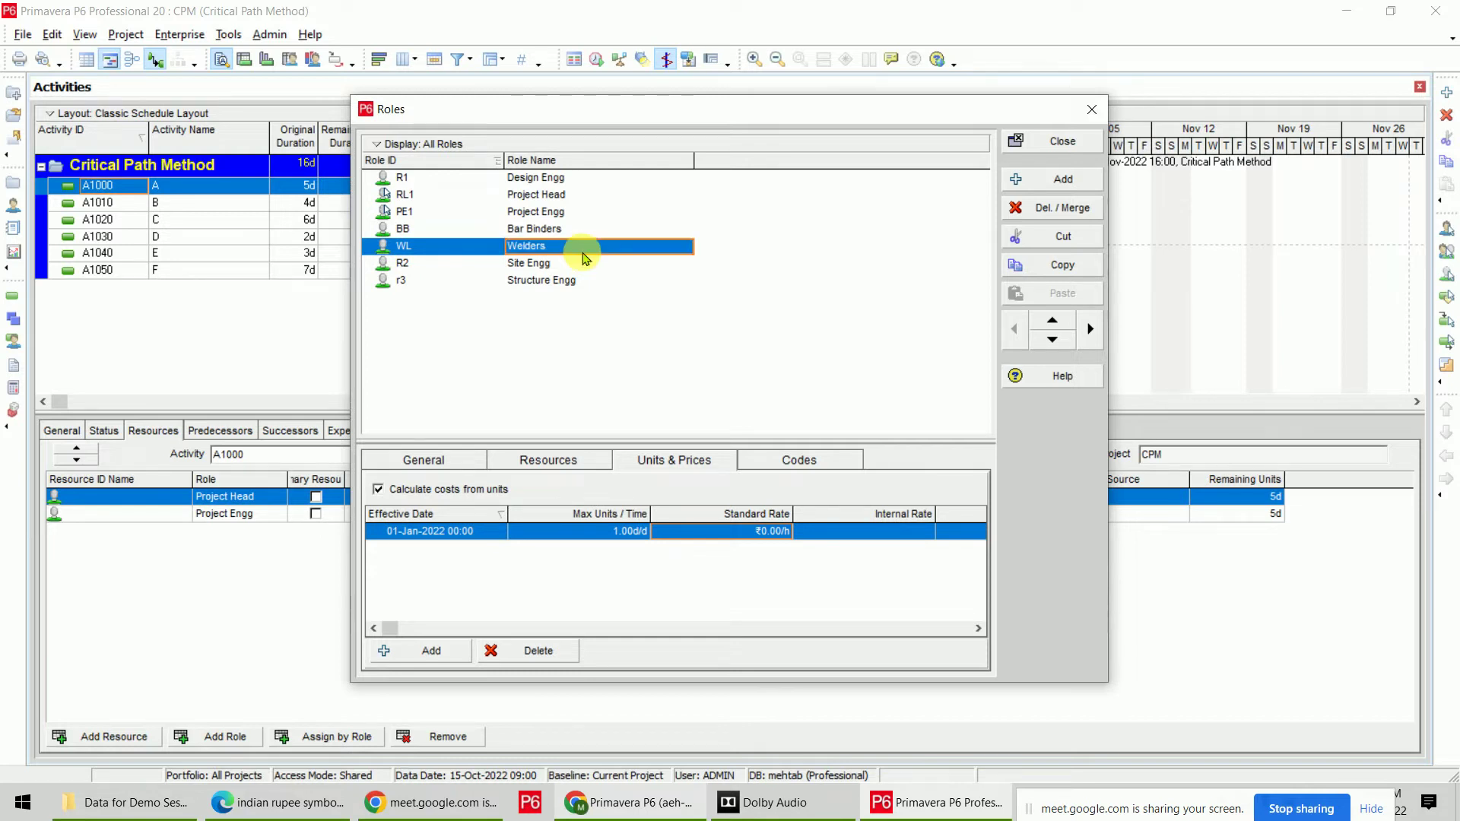
Set the Welders role's maximum units per time to 3 d/d and its standard rate to ₹650 per day, and close the roles list.
{"action": "left_click", "coordinate": [604, 532]}
{"action": "type", "text": "3"}
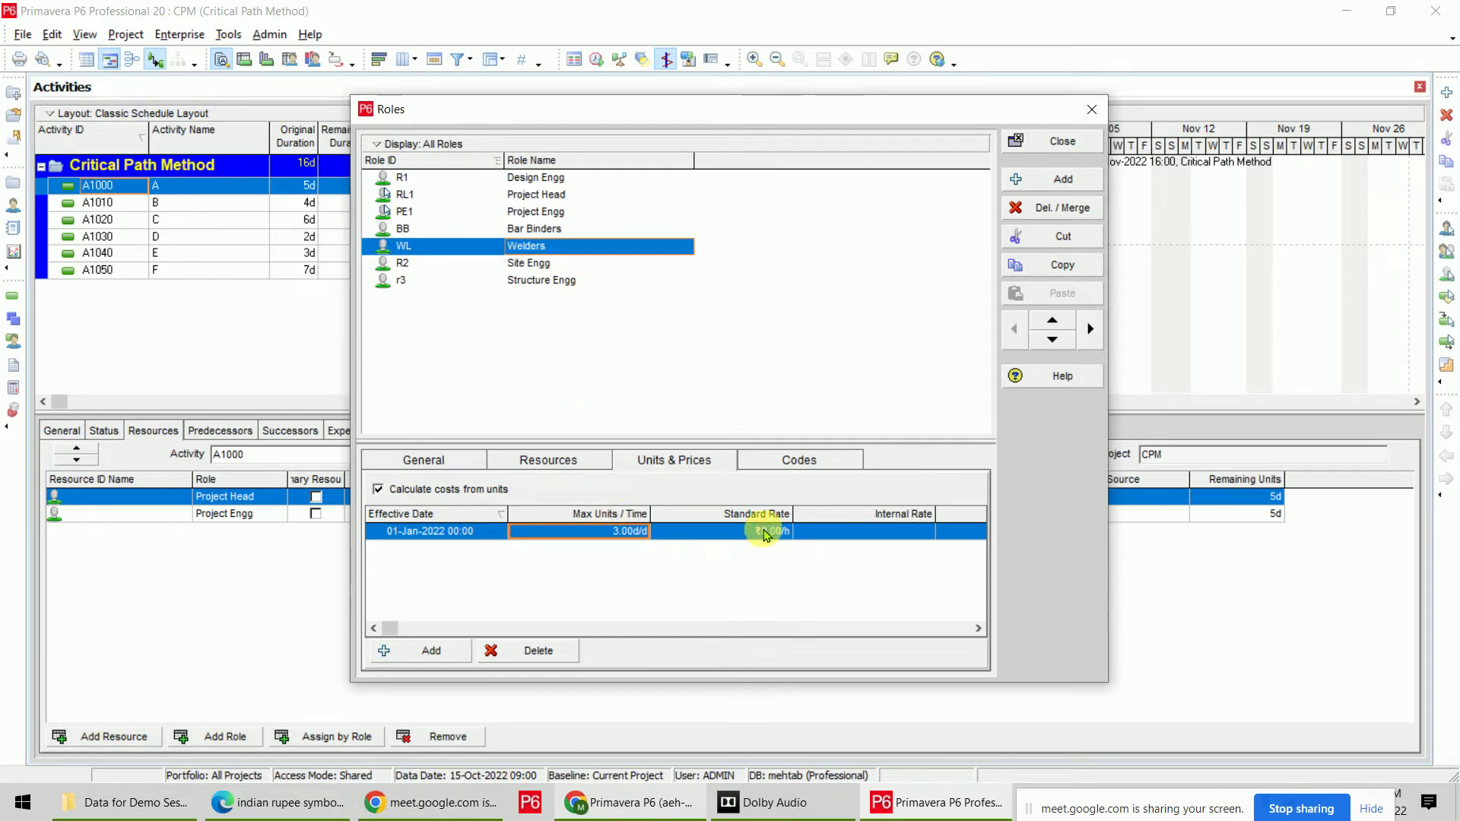
{"action": "left_click", "coordinate": [758, 531]}
{"action": "type", "text": "650/"}
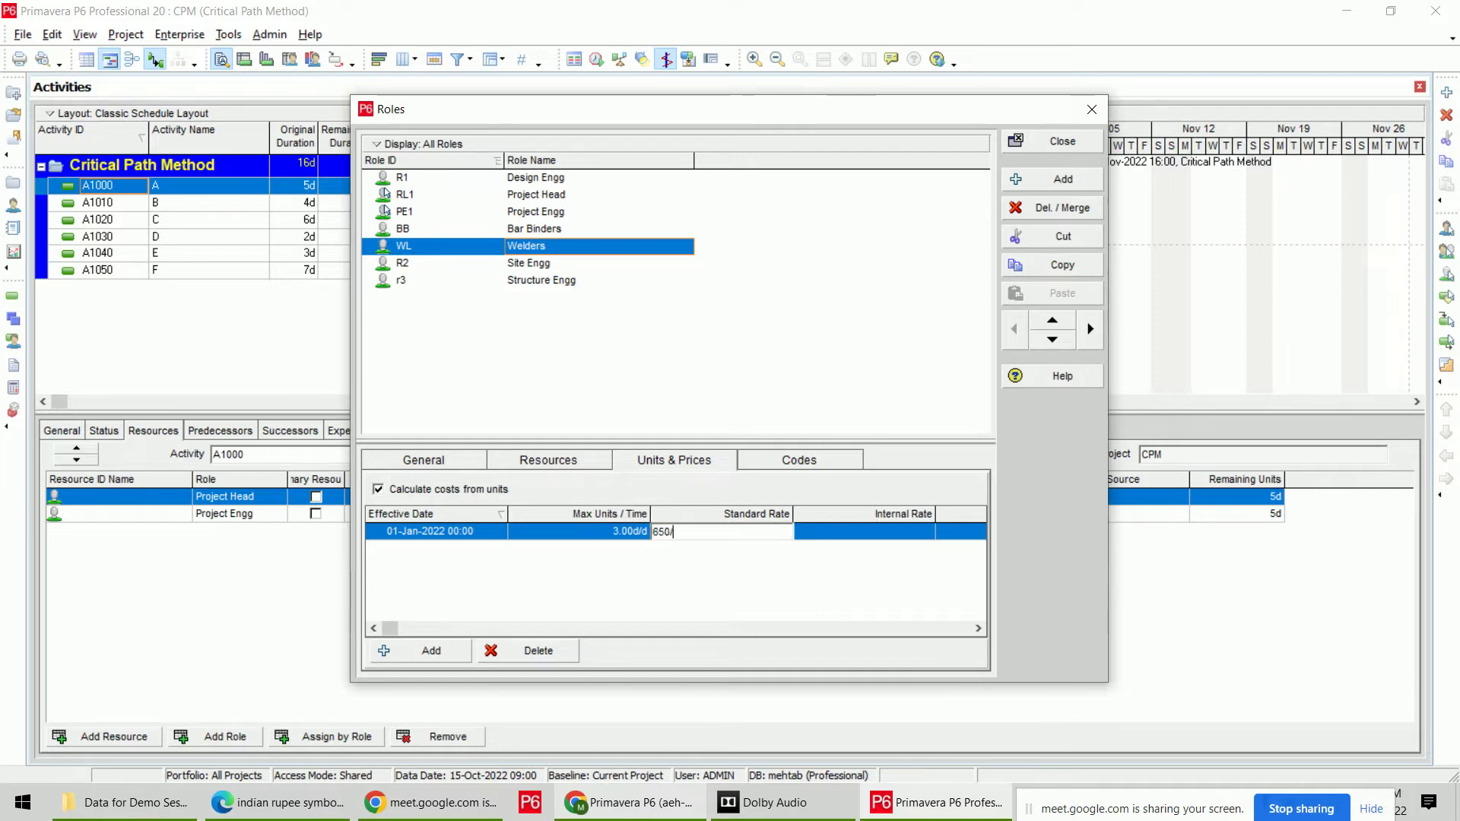
{"action": "left_click", "coordinate": [975, 711]}
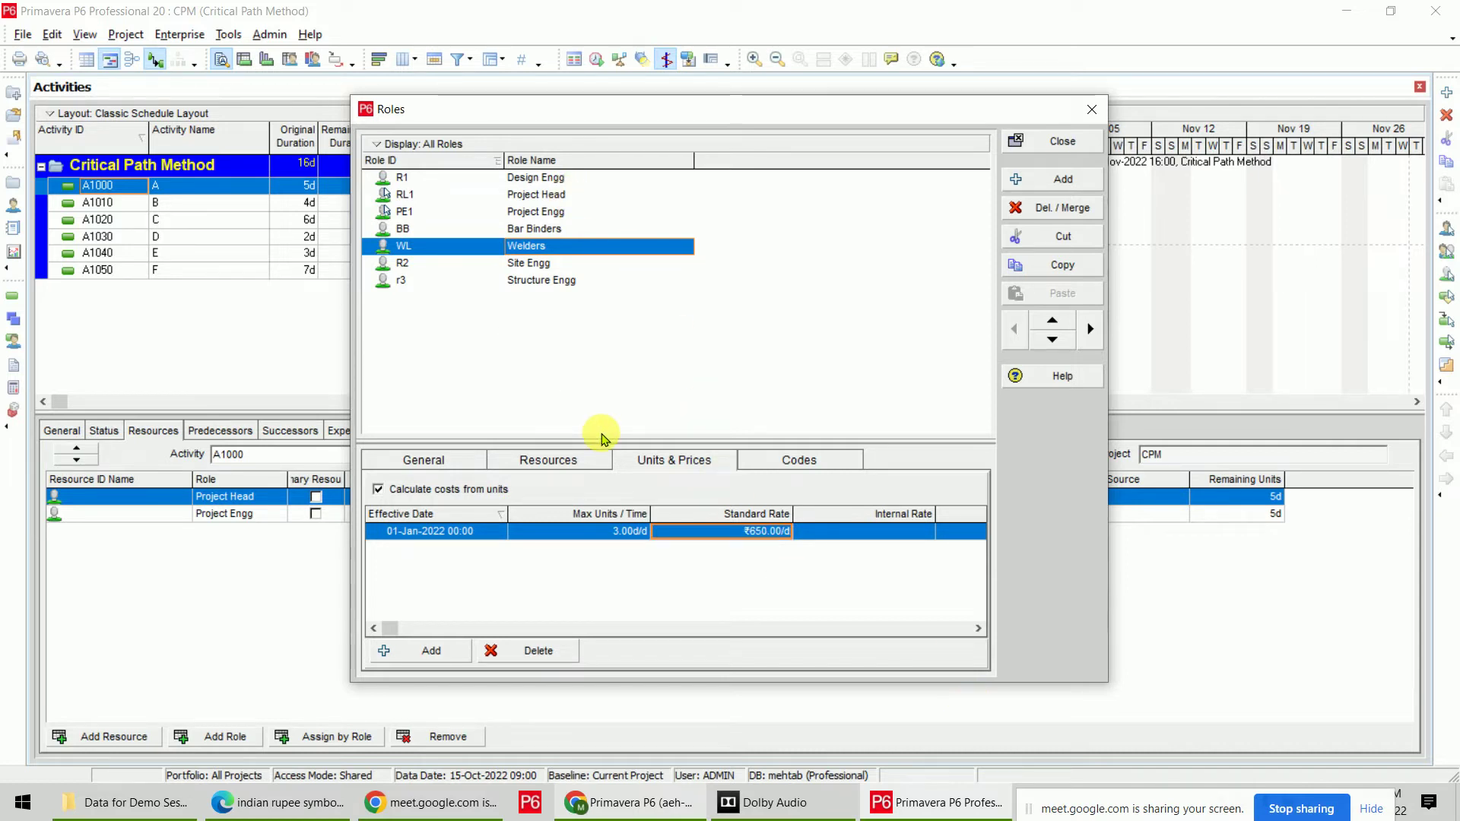
{"action": "left_click", "coordinate": [547, 460]}
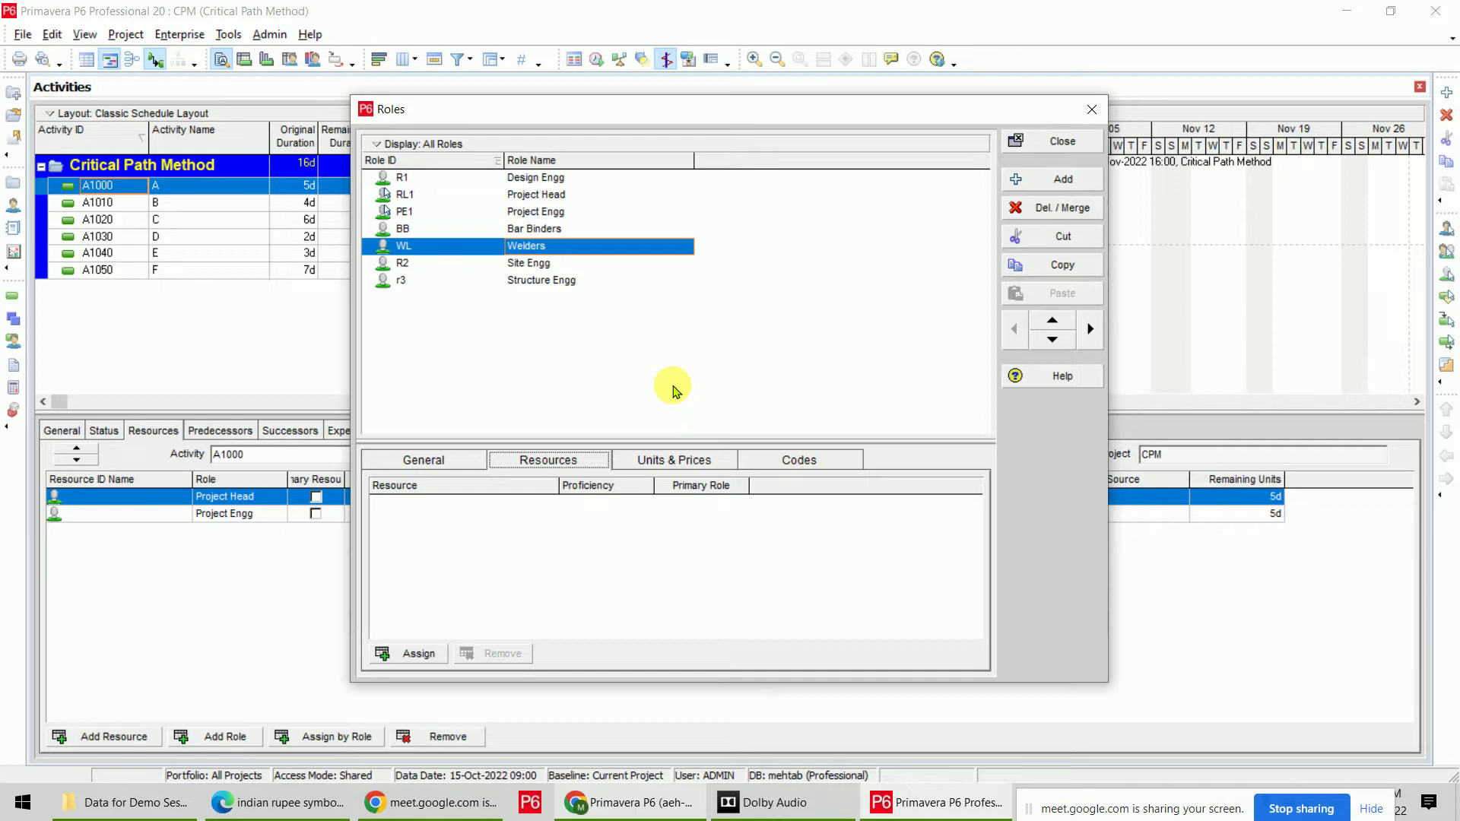
{"action": "left_click", "coordinate": [1063, 141]}
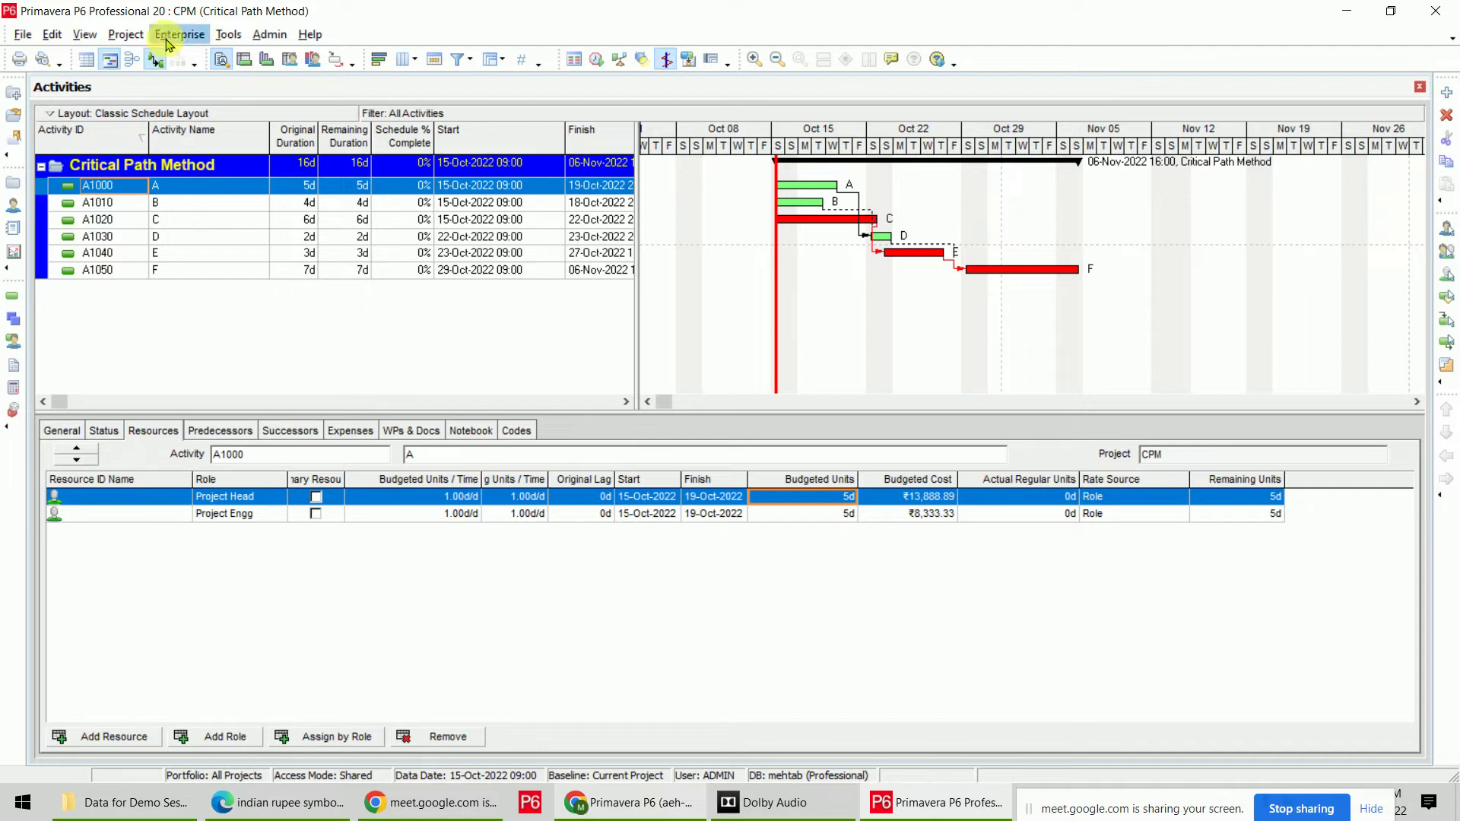
Assign the Bar Binders and Welders roles to activity A1010, keeping the existing role assignments of activity A1000.
{"action": "left_click", "coordinate": [426, 736]}
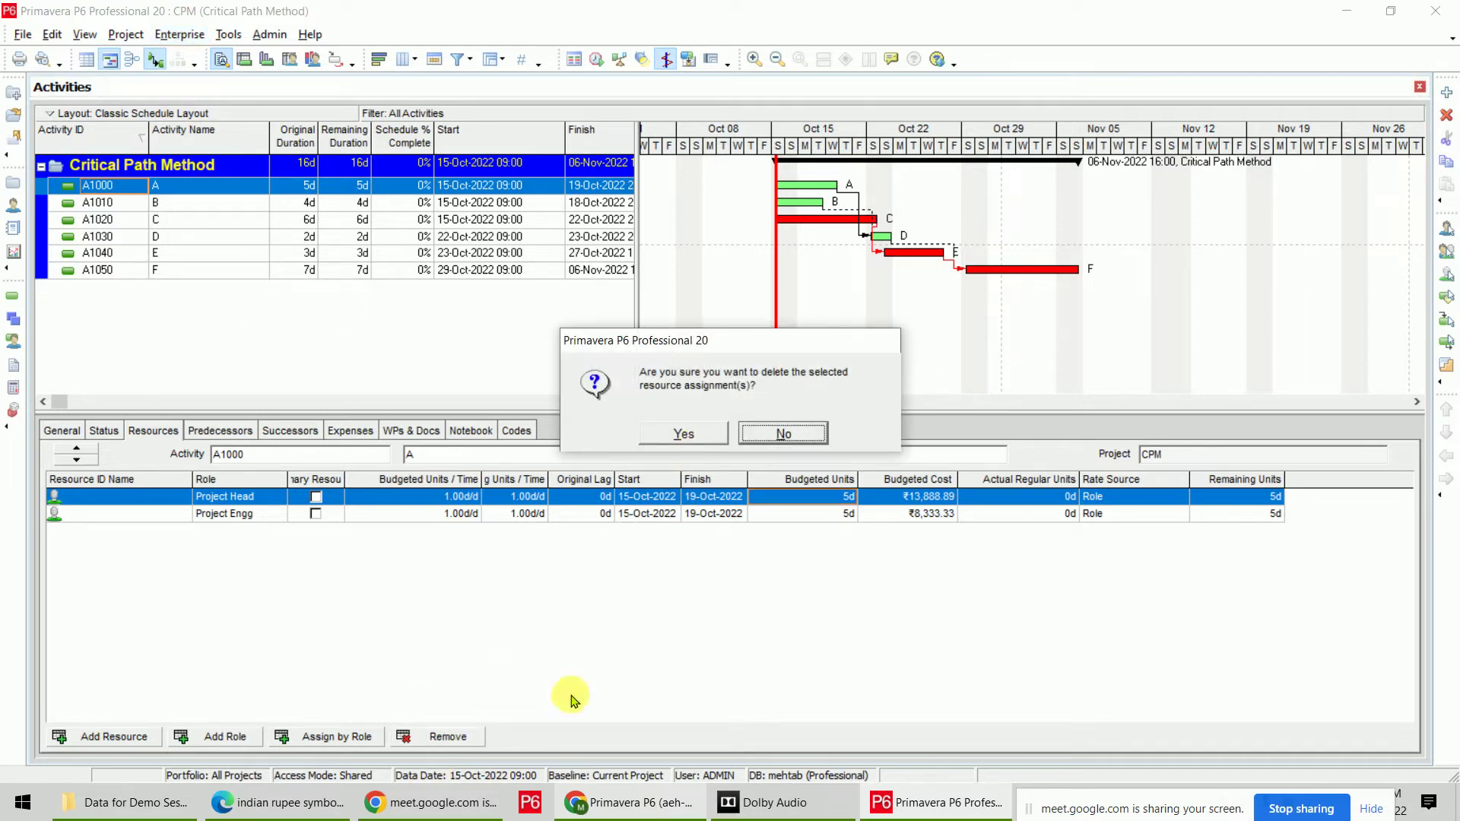
{"action": "left_click", "coordinate": [764, 435]}
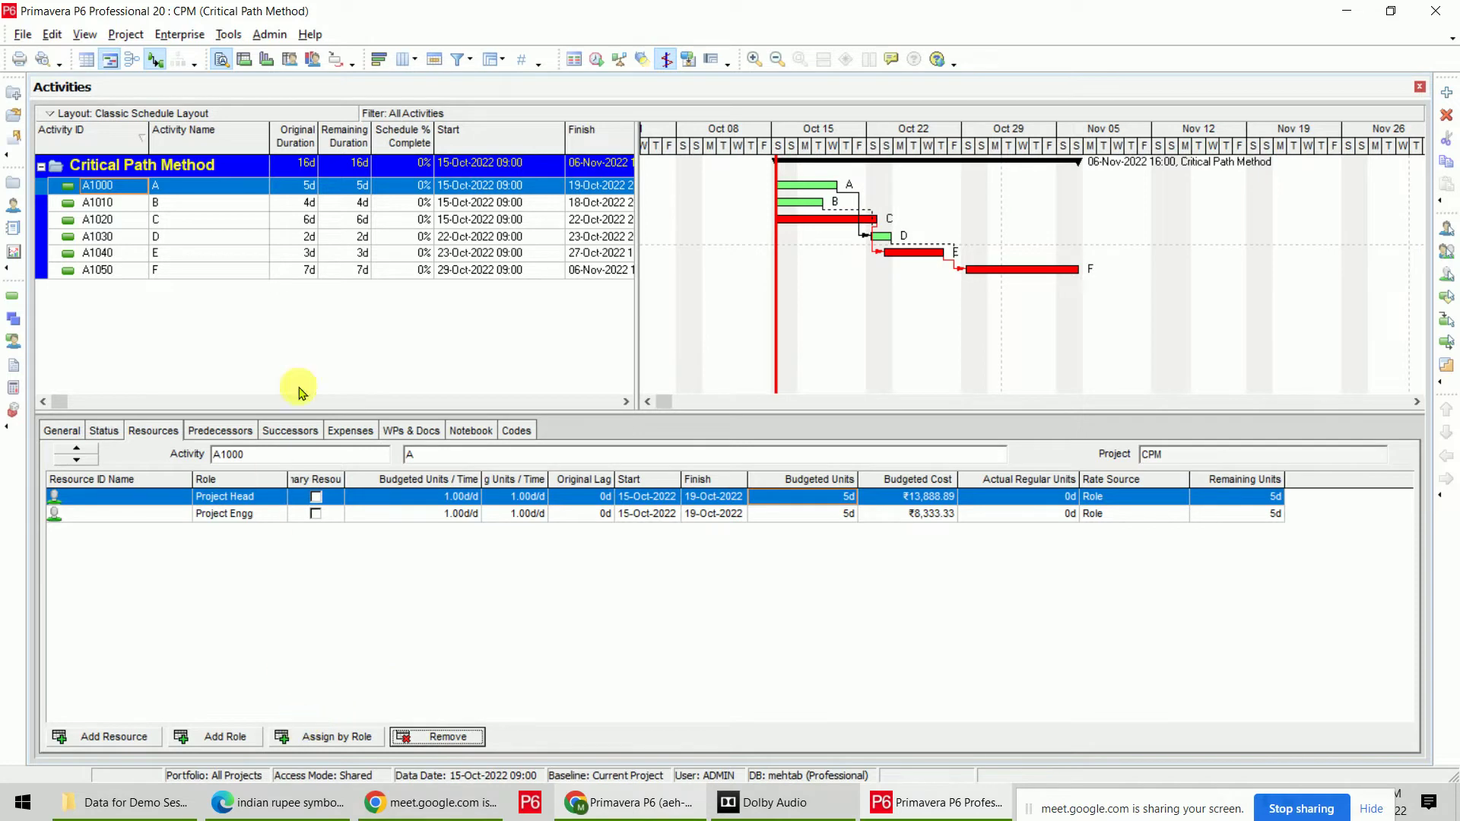
{"action": "left_click", "coordinate": [218, 202]}
{"action": "left_click", "coordinate": [213, 736]}
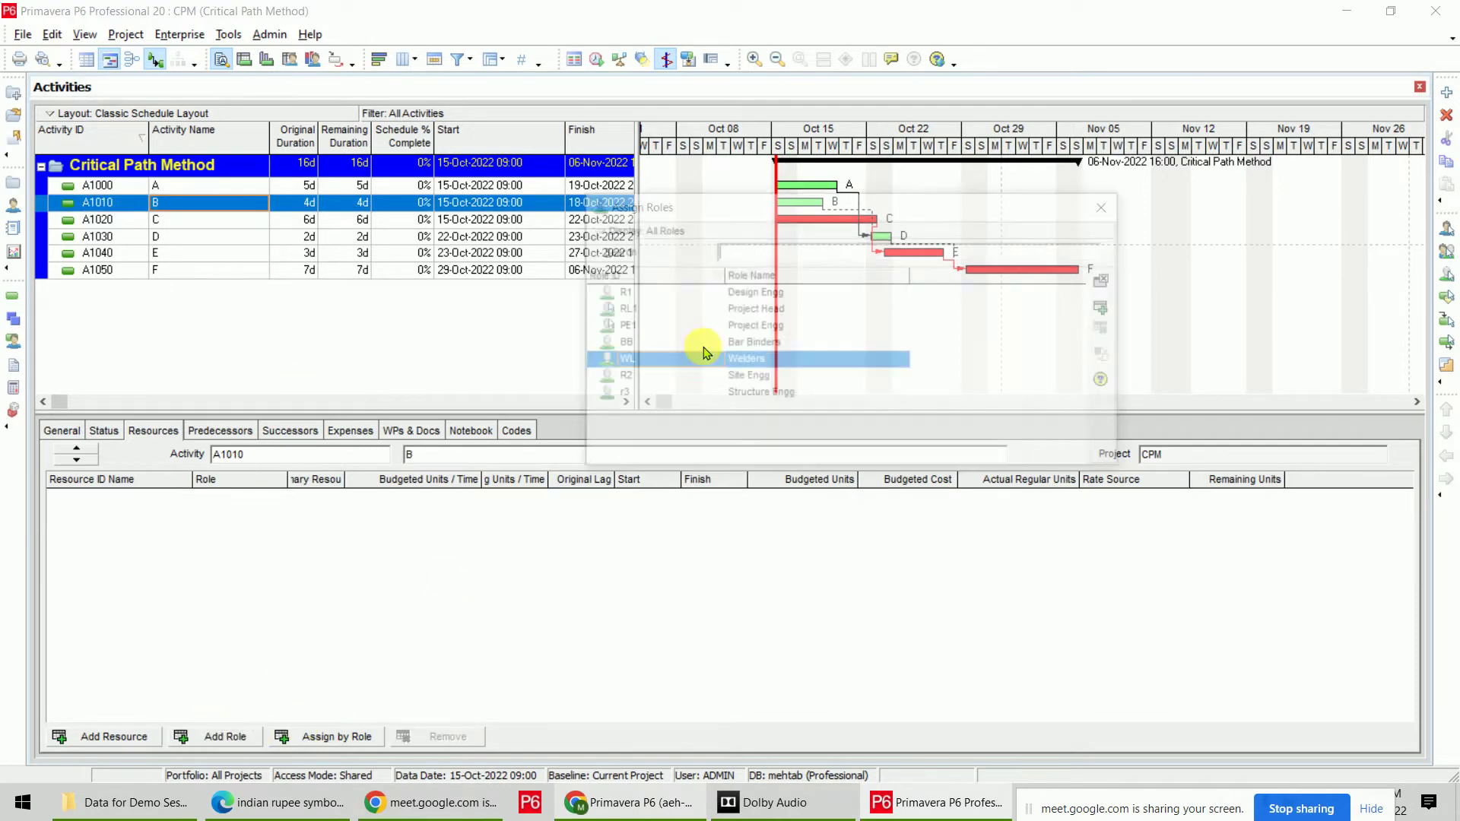
{"action": "double_click", "coordinate": [711, 343]}
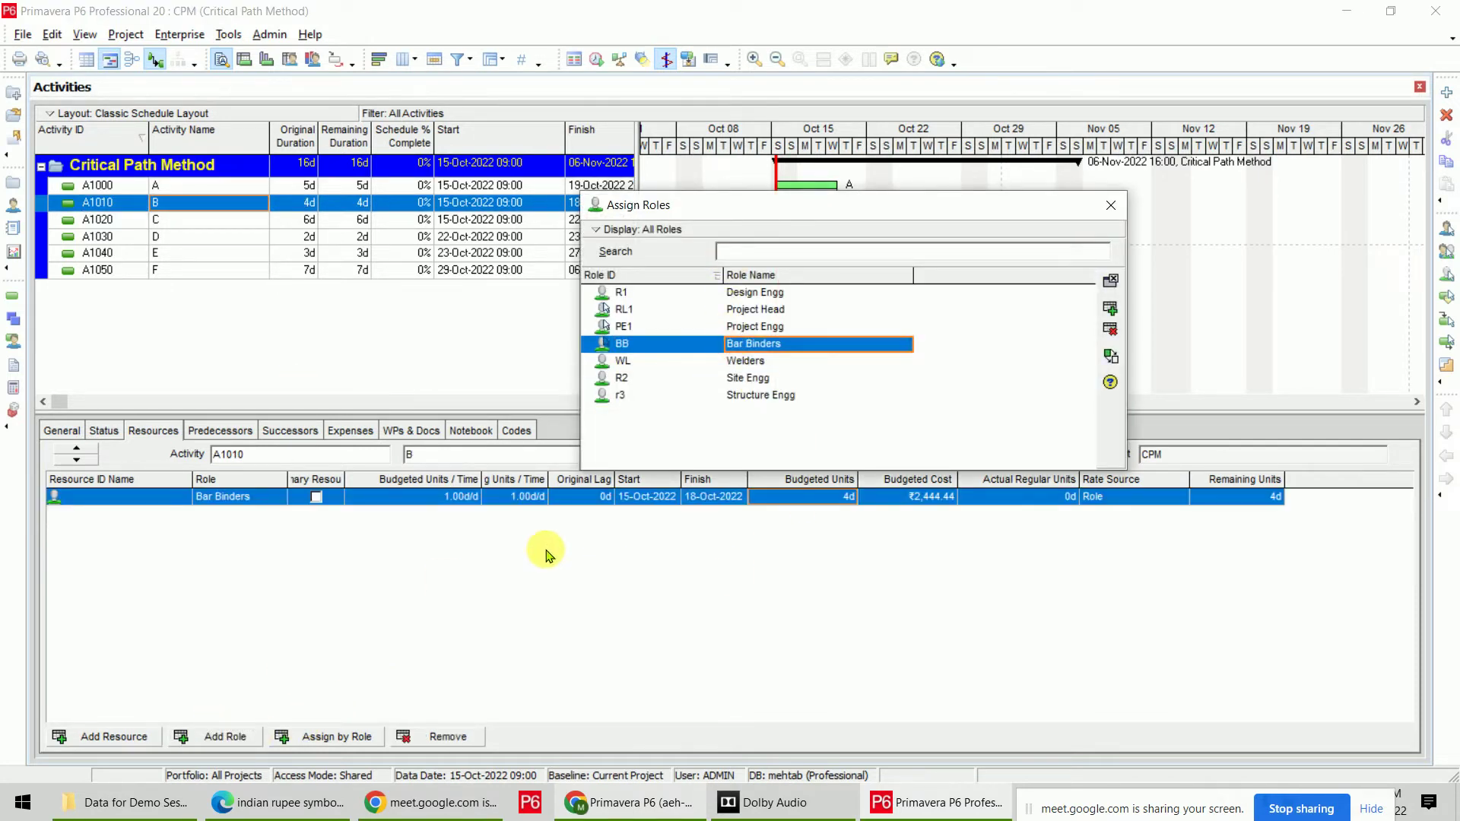
{"action": "double_click", "coordinate": [745, 360]}
Assign the Bar Binders and Project Engg roles to activity A1020, and the Project Head and Welders roles to activity A1030.
{"action": "left_click", "coordinate": [359, 219]}
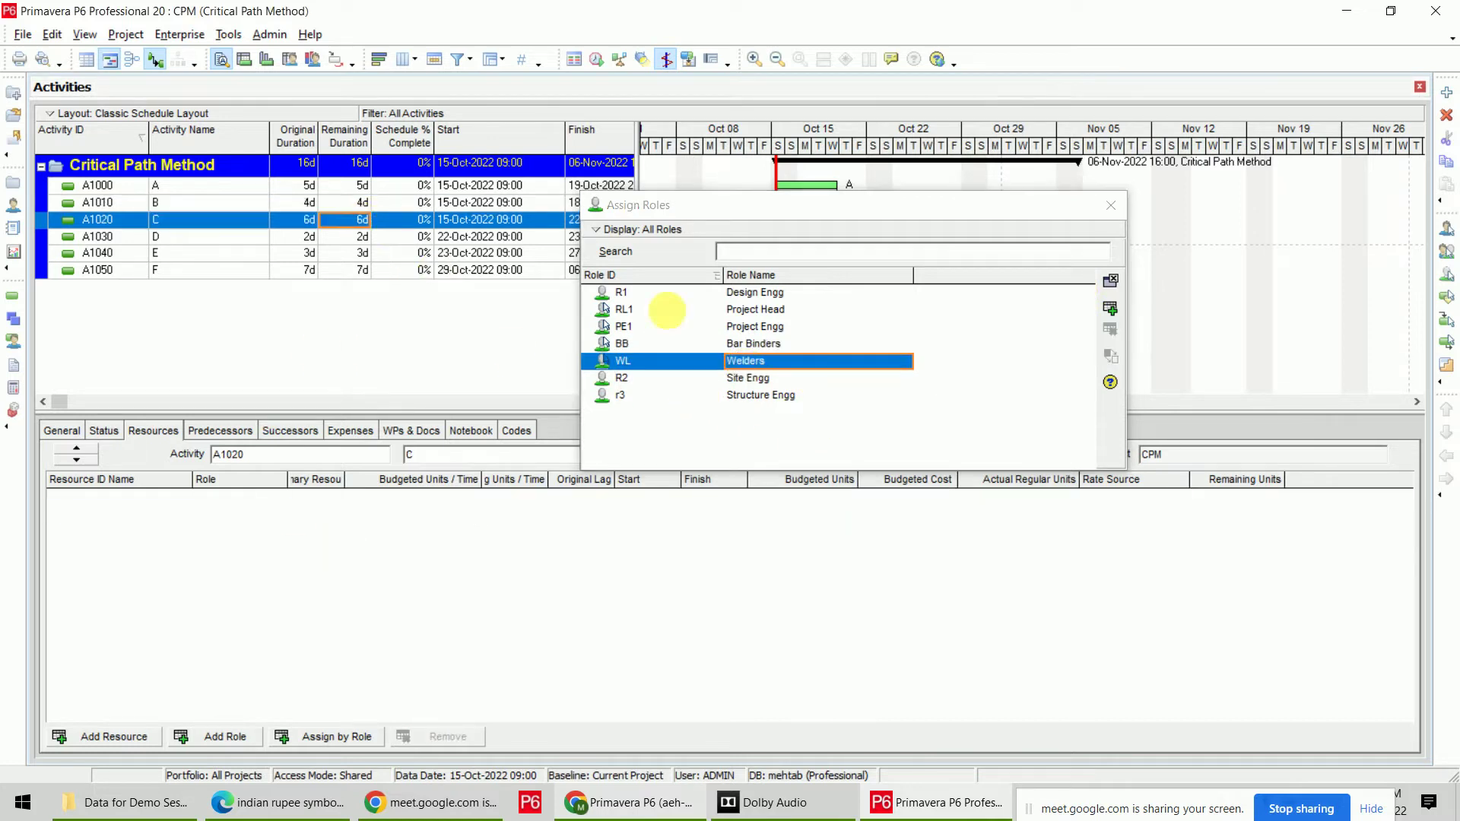
{"action": "double_click", "coordinate": [751, 343]}
{"action": "double_click", "coordinate": [755, 327]}
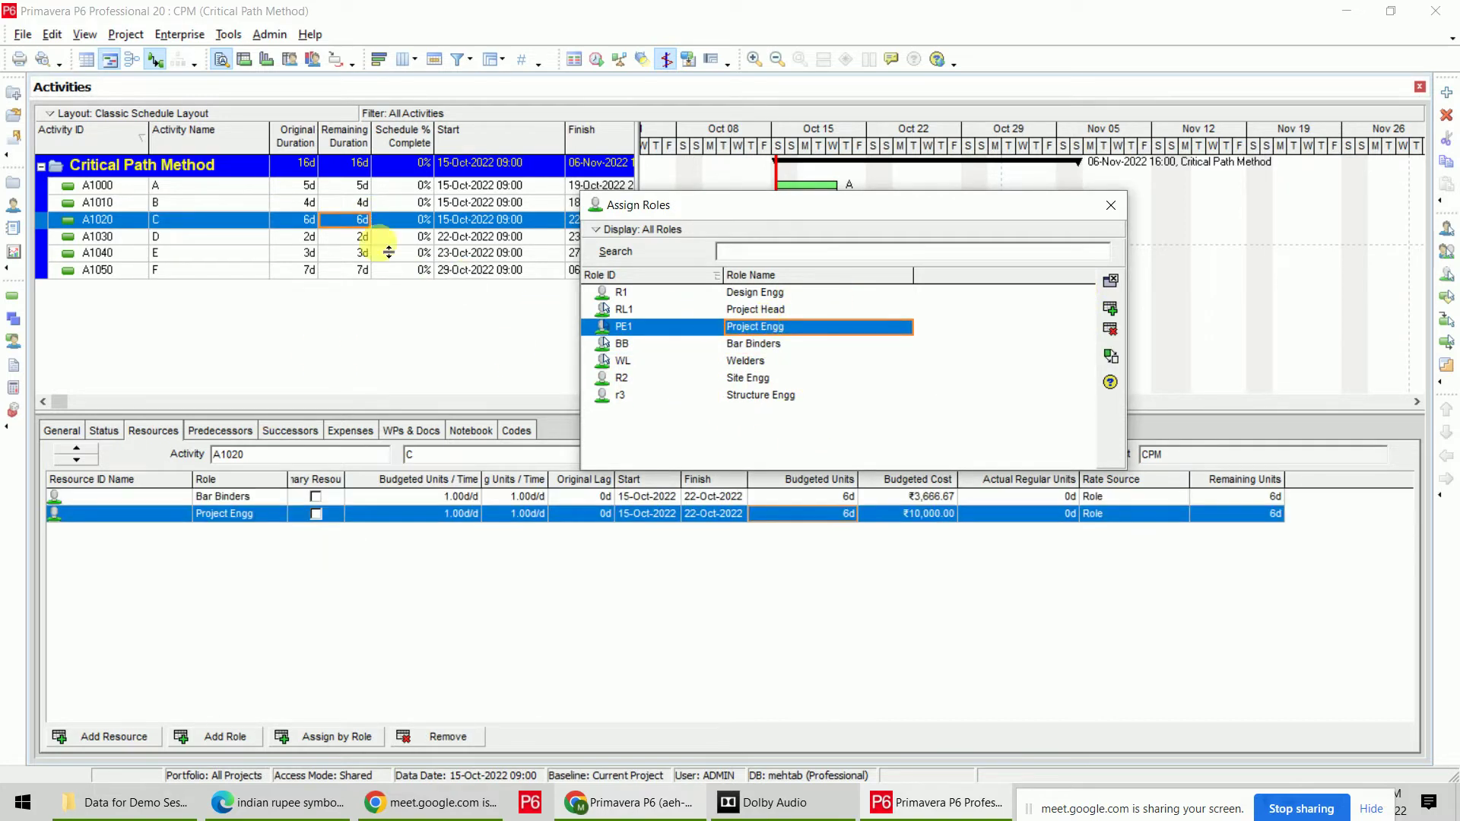
{"action": "left_click", "coordinate": [357, 236]}
{"action": "double_click", "coordinate": [804, 309]}
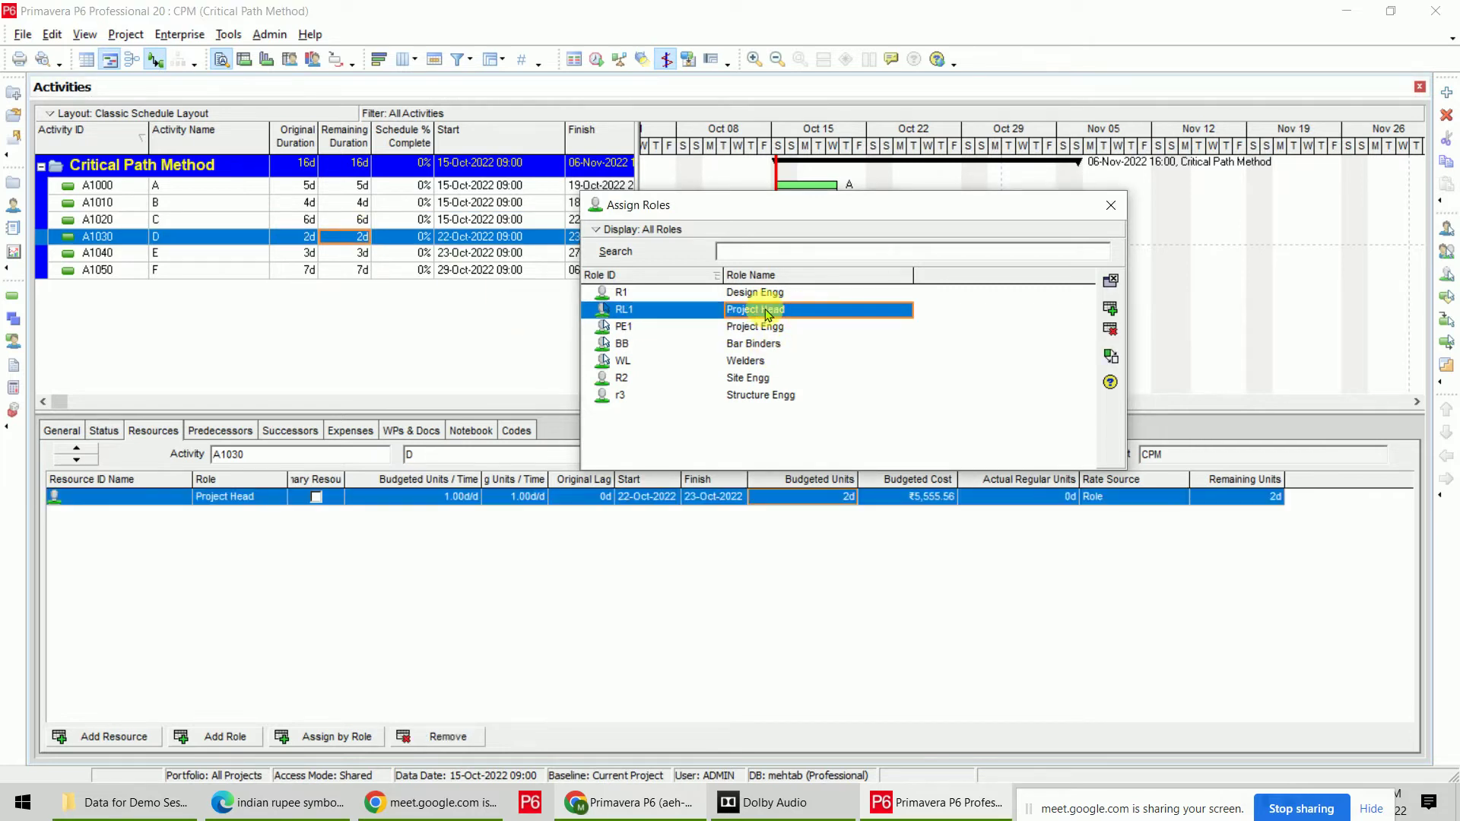
{"action": "double_click", "coordinate": [769, 362]}
Assign Bar Binders and Project Engg to activity A1040, and Project Head, Welders and Bar Binders to activity A1050, and close the role list.
{"action": "left_click", "coordinate": [395, 256]}
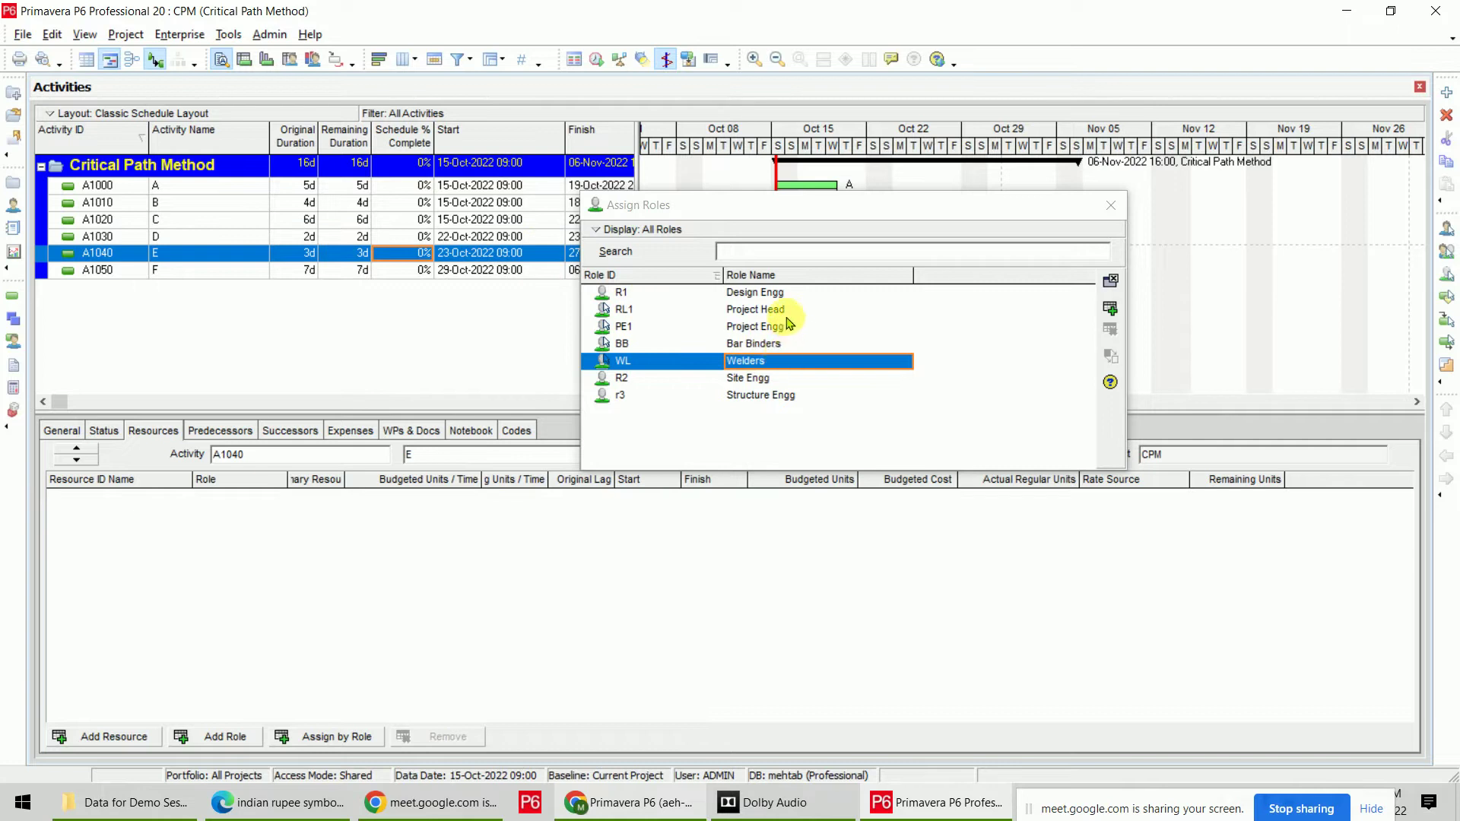
{"action": "double_click", "coordinate": [772, 341]}
{"action": "double_click", "coordinate": [772, 326]}
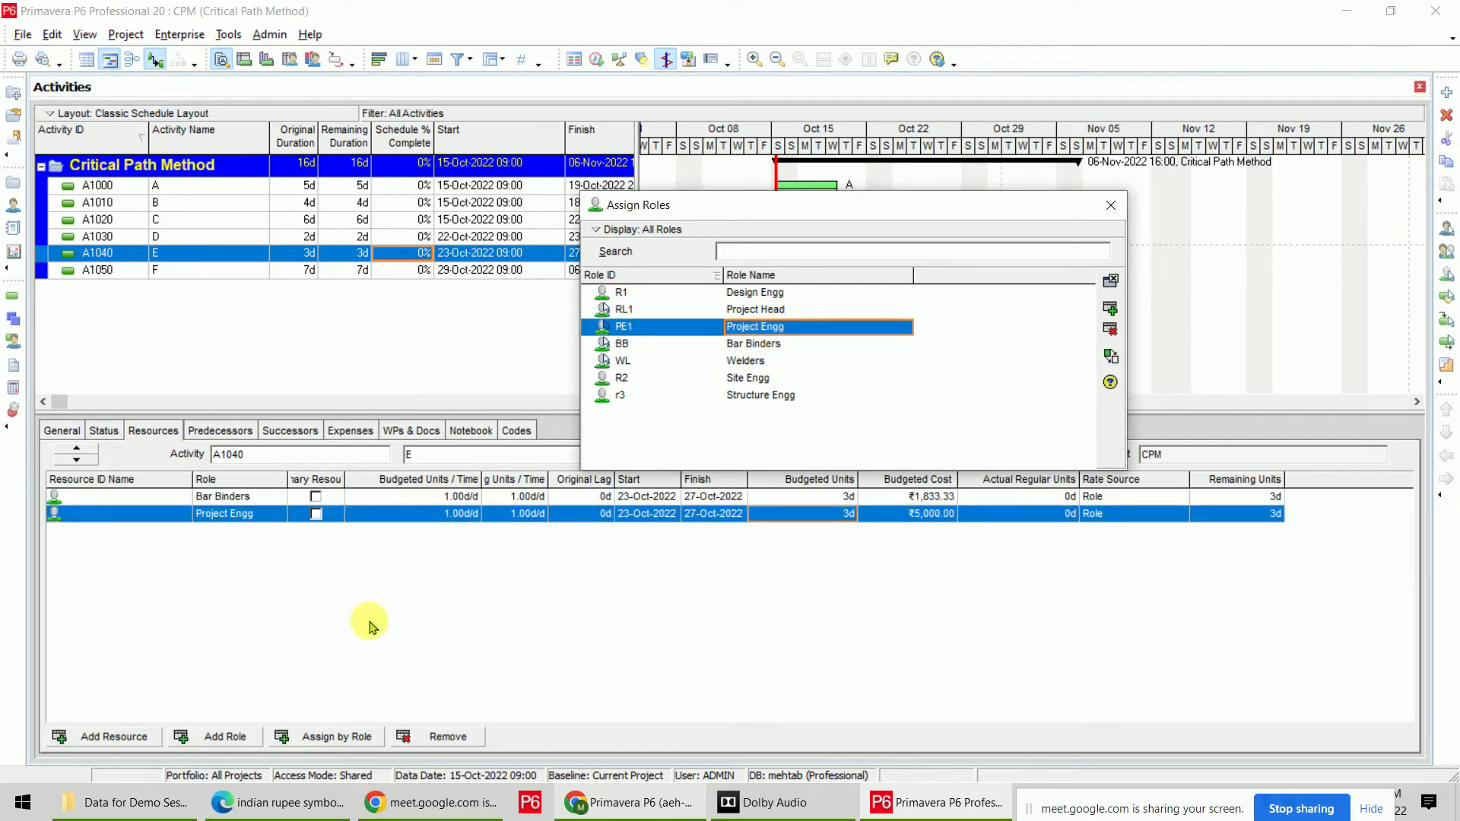
{"action": "left_click", "coordinate": [294, 273]}
{"action": "double_click", "coordinate": [772, 309]}
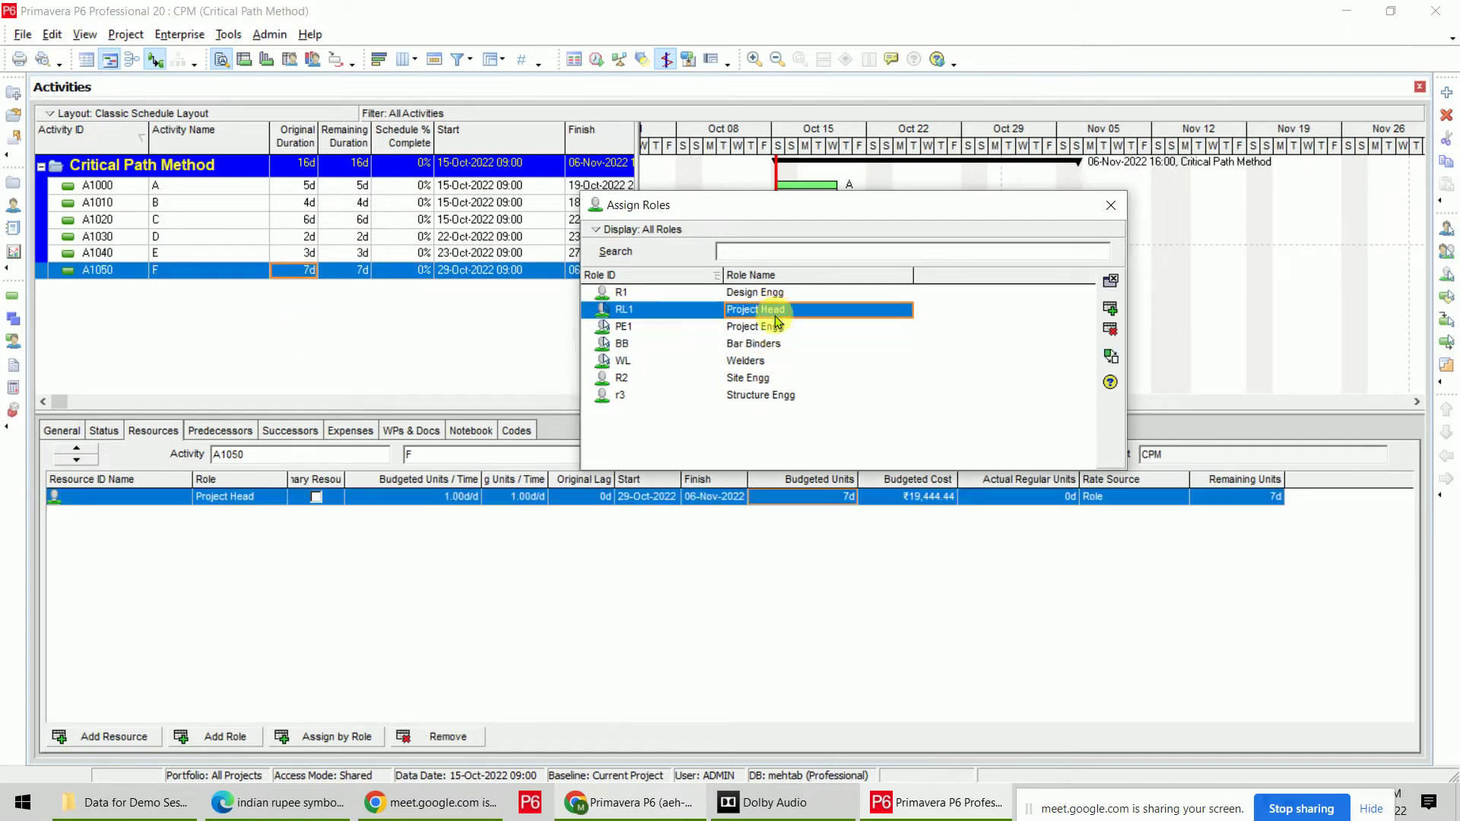
{"action": "double_click", "coordinate": [763, 362]}
{"action": "double_click", "coordinate": [761, 343]}
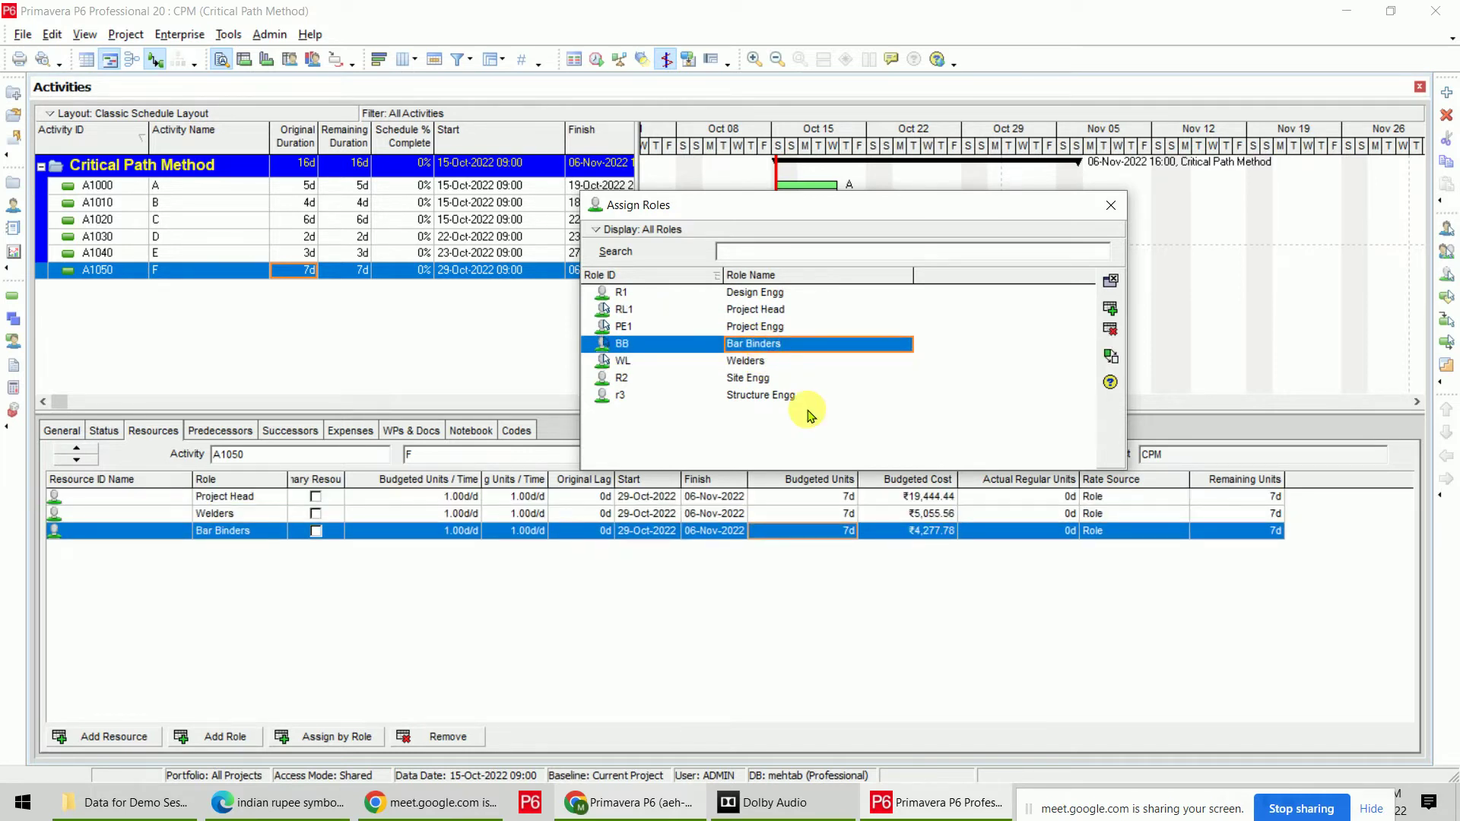
{"action": "left_click", "coordinate": [1111, 206]}
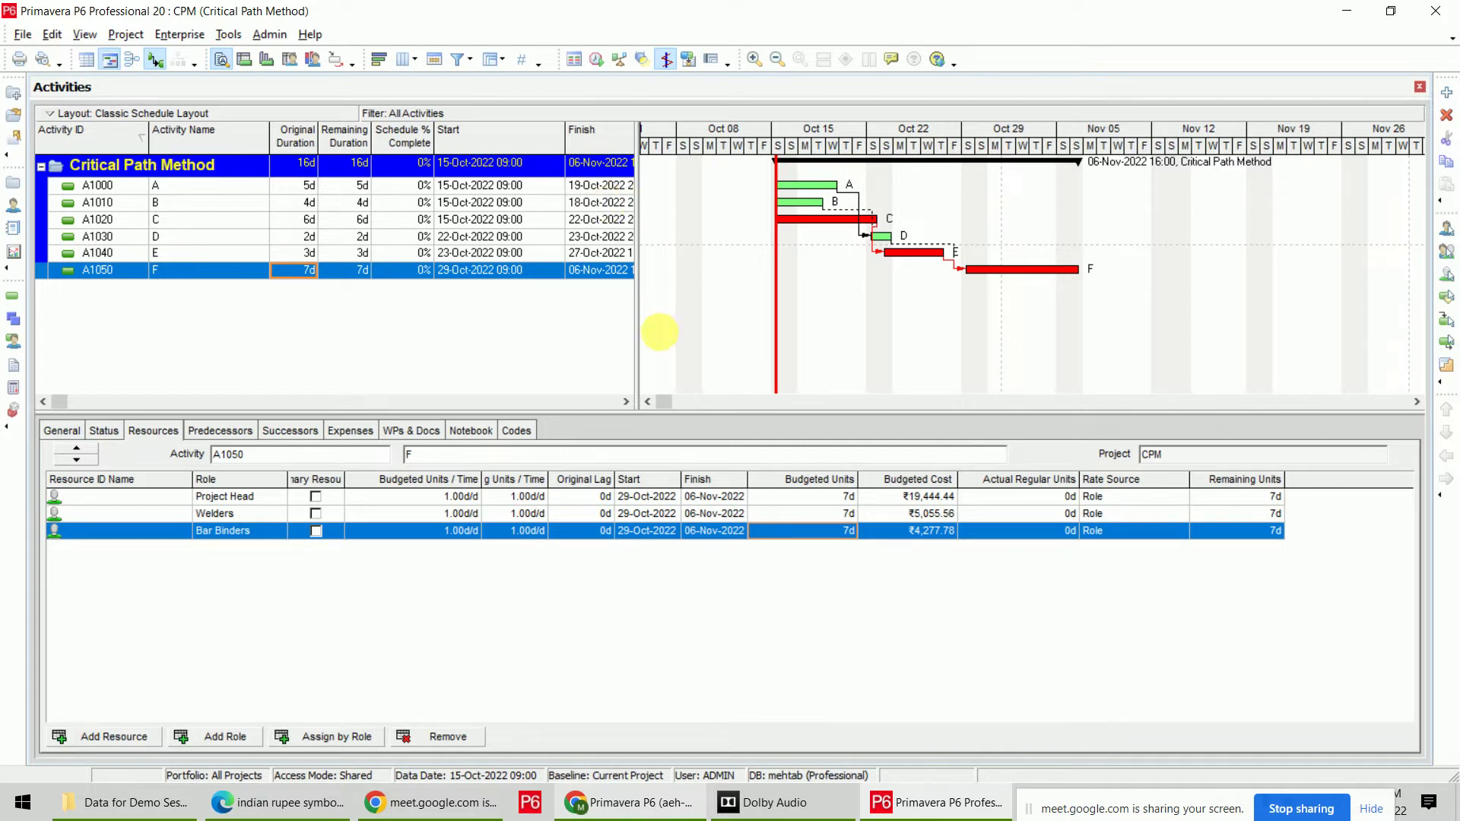
Widen the activity table beside the Gantt chart to expose the columns through Calendar, and narrow the Activity Name column.
{"action": "left_click_drag", "start_coordinate": [643, 306], "coordinate": [856, 310]}
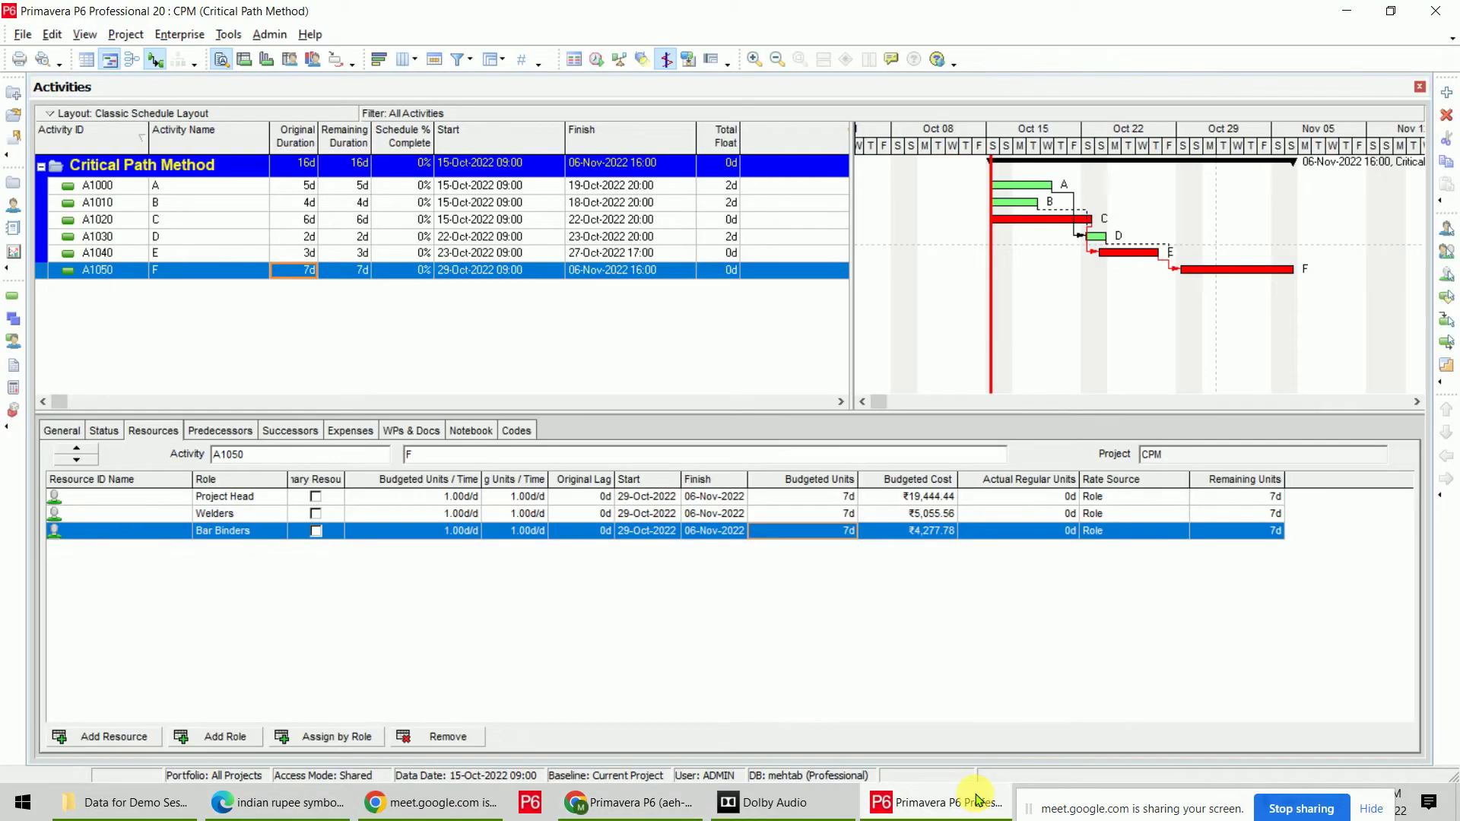
{"action": "left_click_drag", "start_coordinate": [853, 252], "coordinate": [909, 253]}
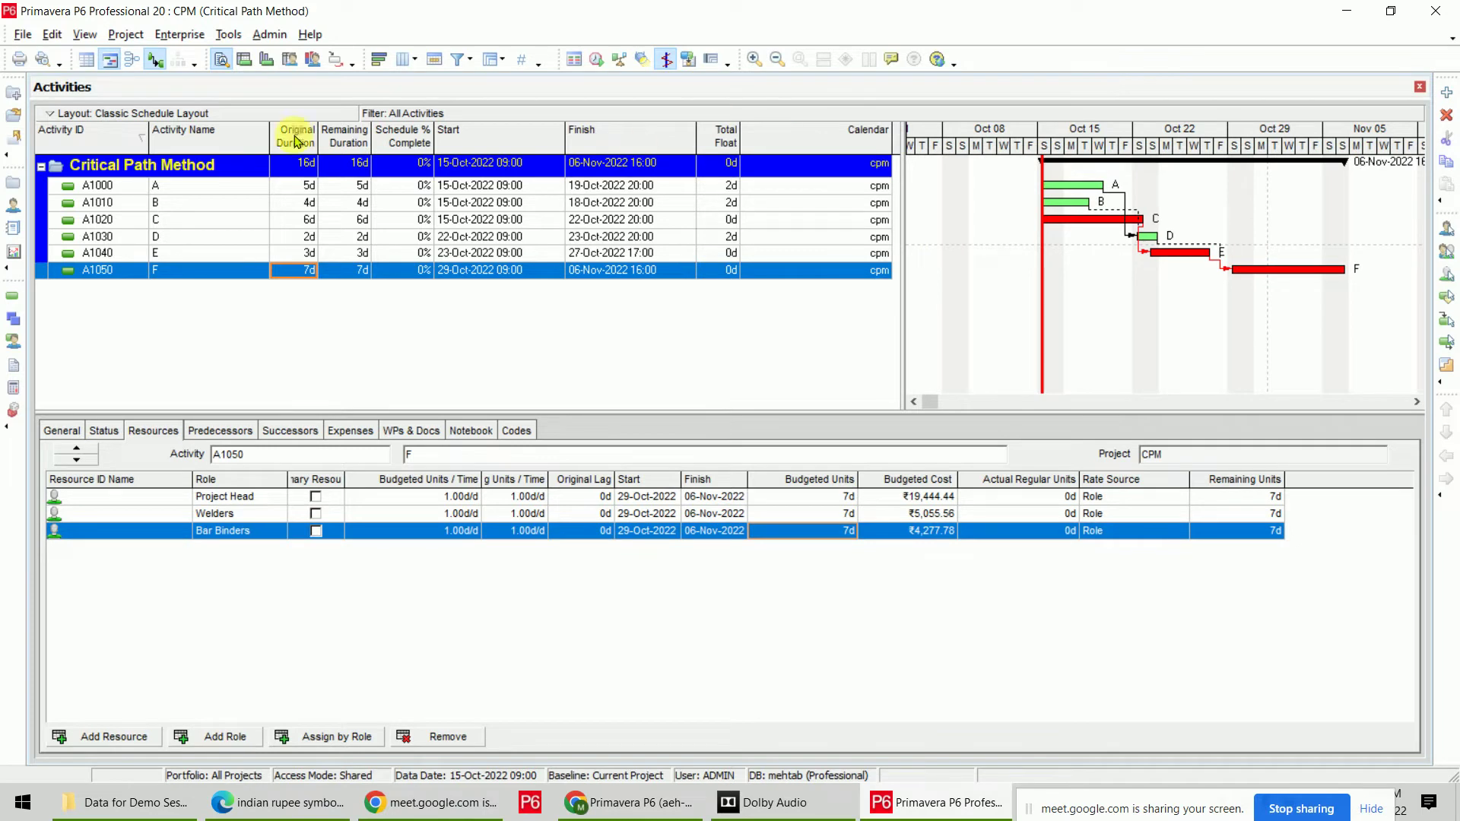
{"action": "left_click_drag", "start_coordinate": [270, 137], "coordinate": [238, 137]}
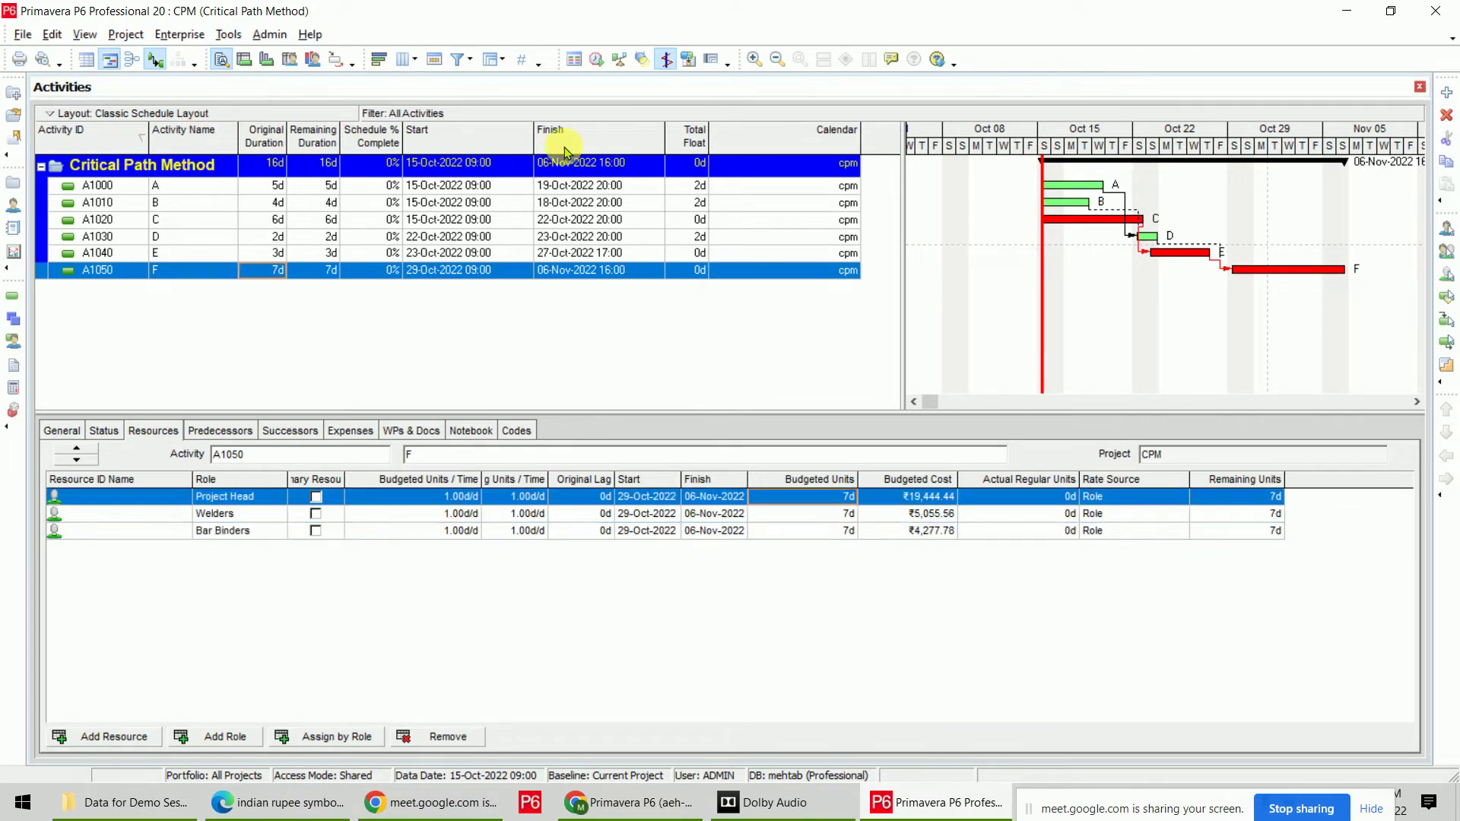
Replace the Calendar column in the activity table with the Budgeted Total Cost column from the Costs category.
{"action": "right_click", "coordinate": [629, 143]}
{"action": "left_click", "coordinate": [604, 424]}
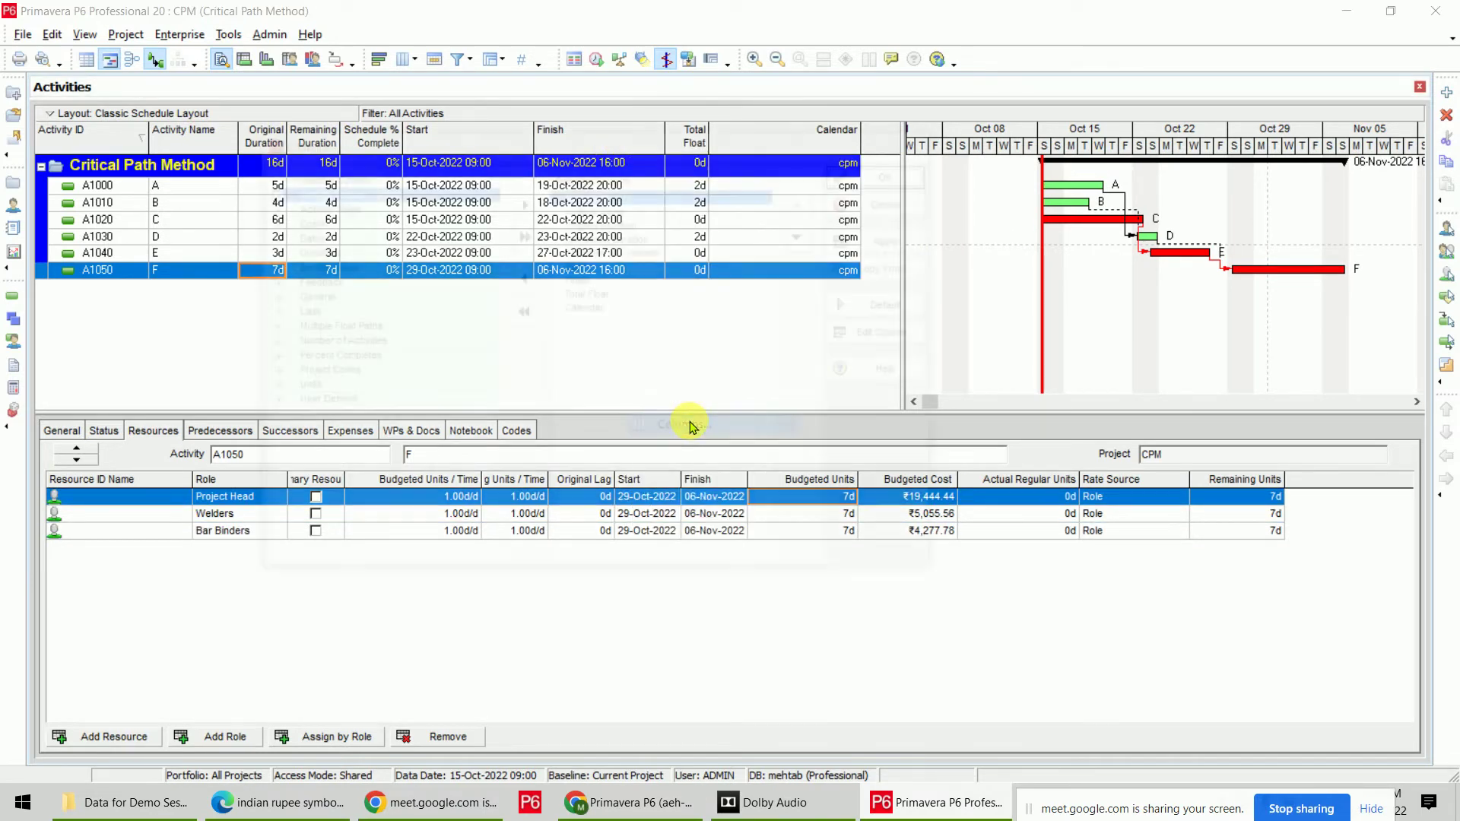
{"action": "left_click", "coordinate": [620, 311]}
{"action": "left_click", "coordinate": [525, 278]}
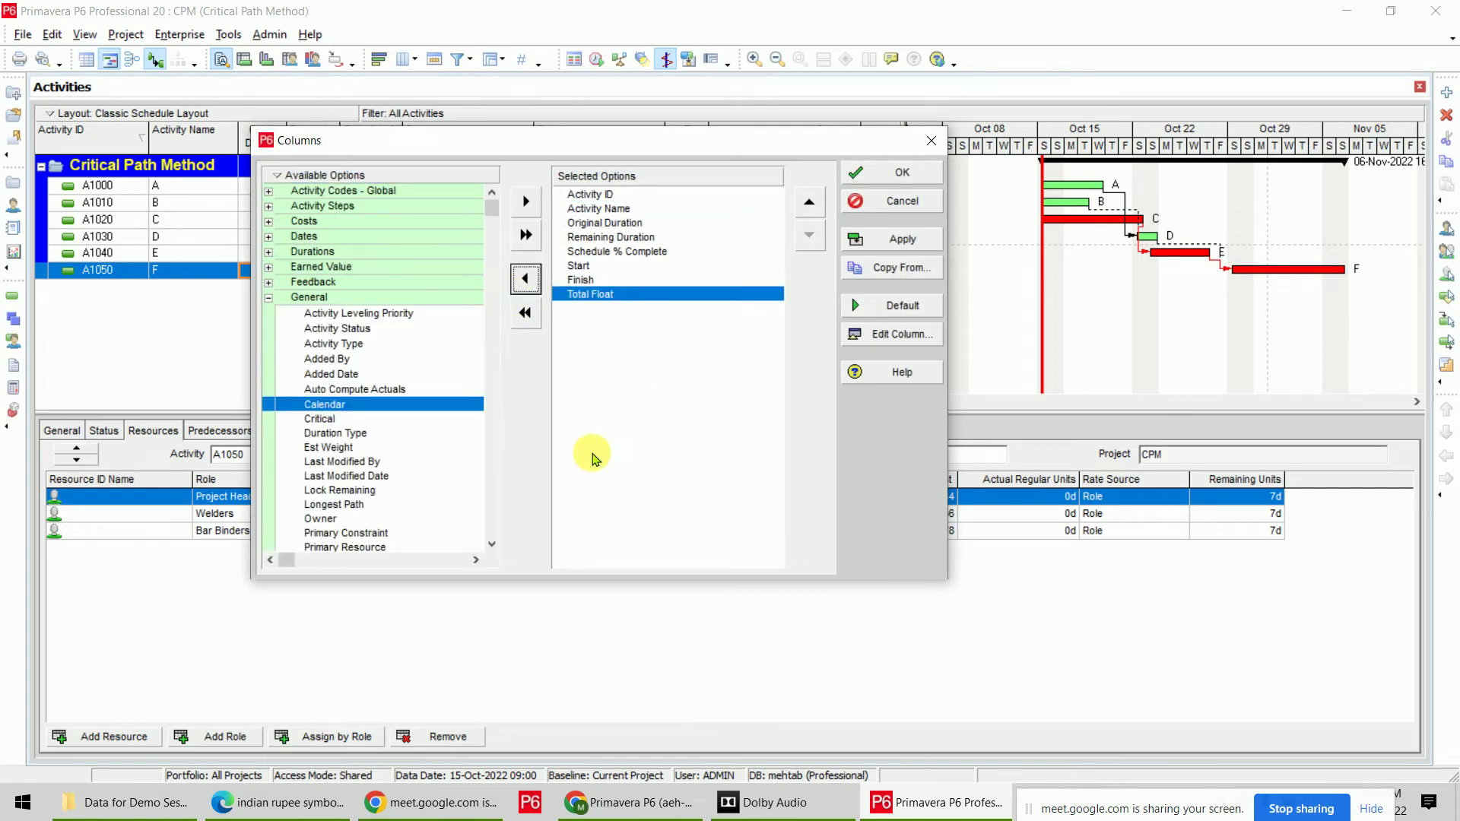
{"action": "left_click", "coordinate": [268, 221]}
{"action": "scroll", "coordinate": [365, 437], "scroll_direction": "down", "scroll_amount": 5}
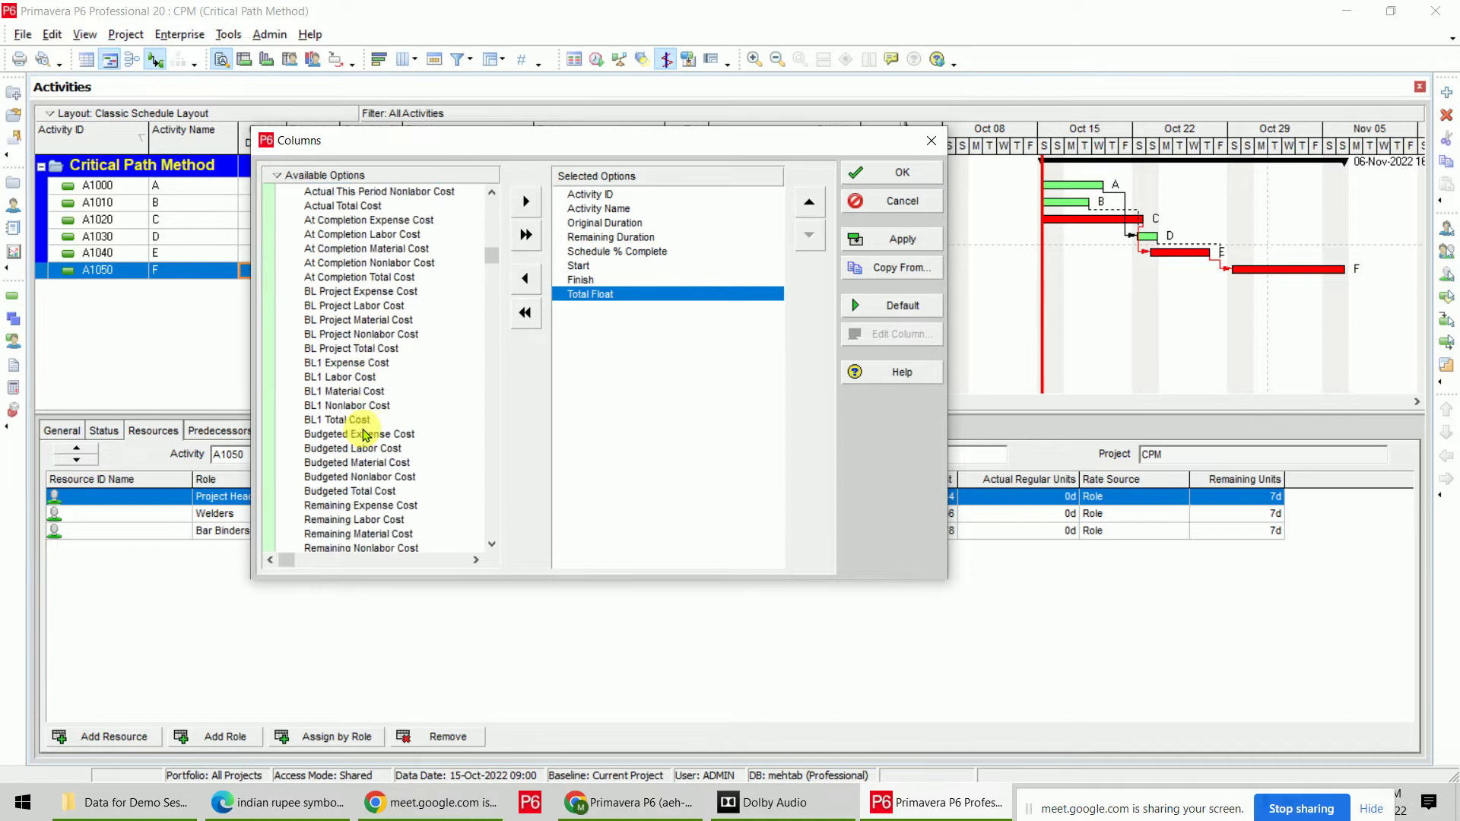
{"action": "left_click", "coordinate": [366, 391]}
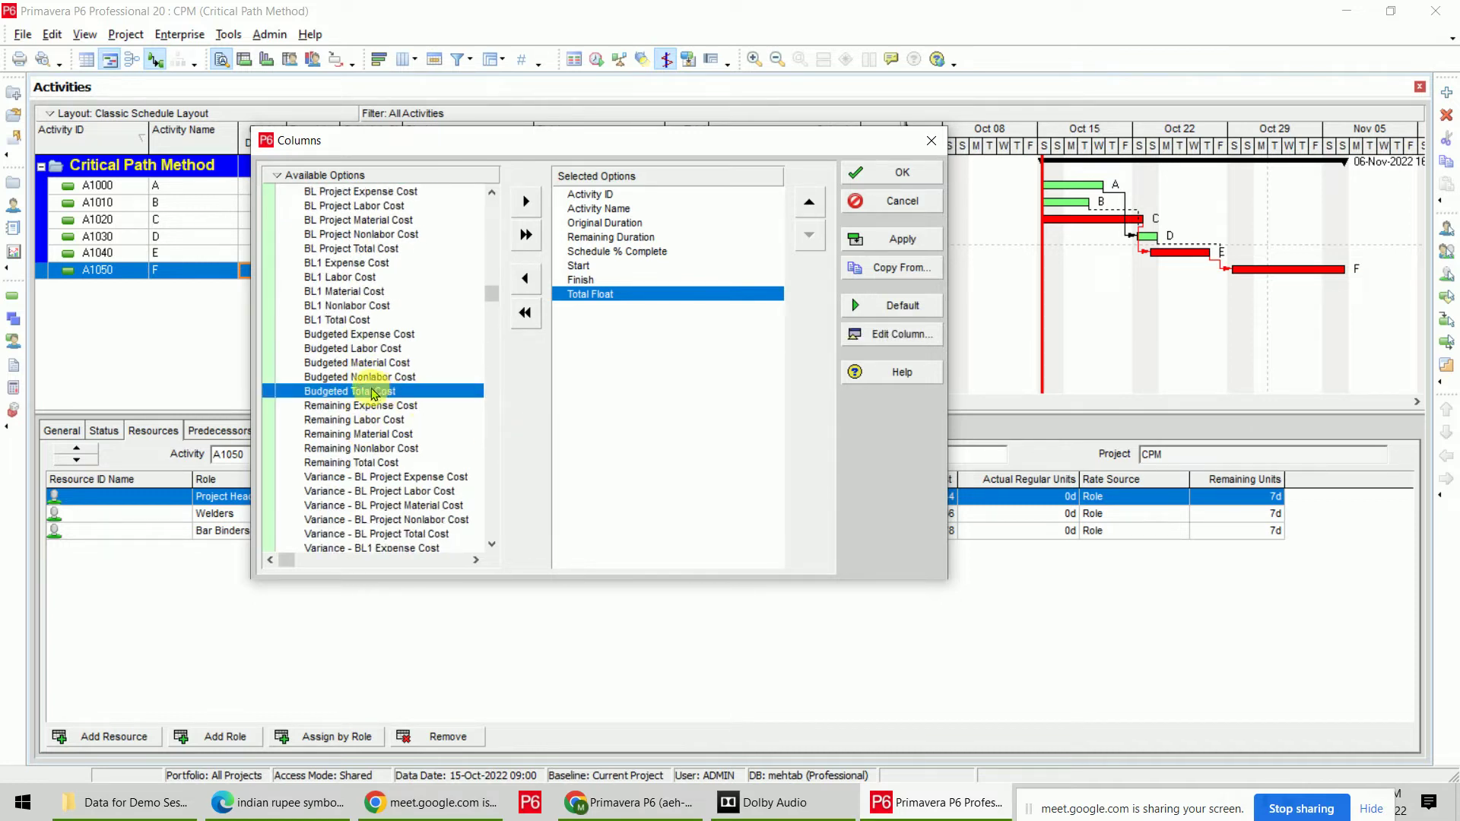
{"action": "left_click", "coordinate": [523, 205]}
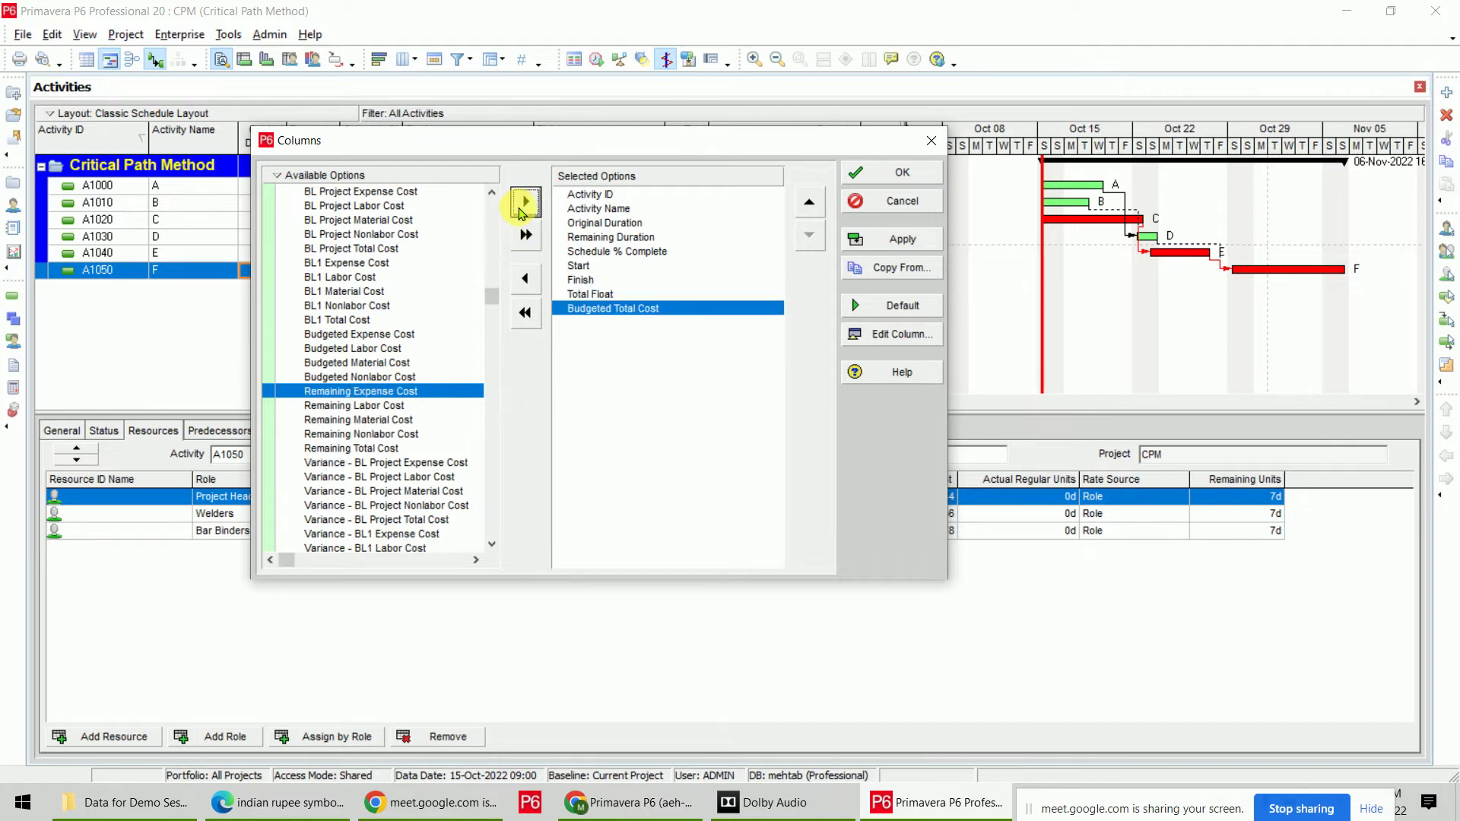
{"action": "left_click", "coordinate": [882, 172]}
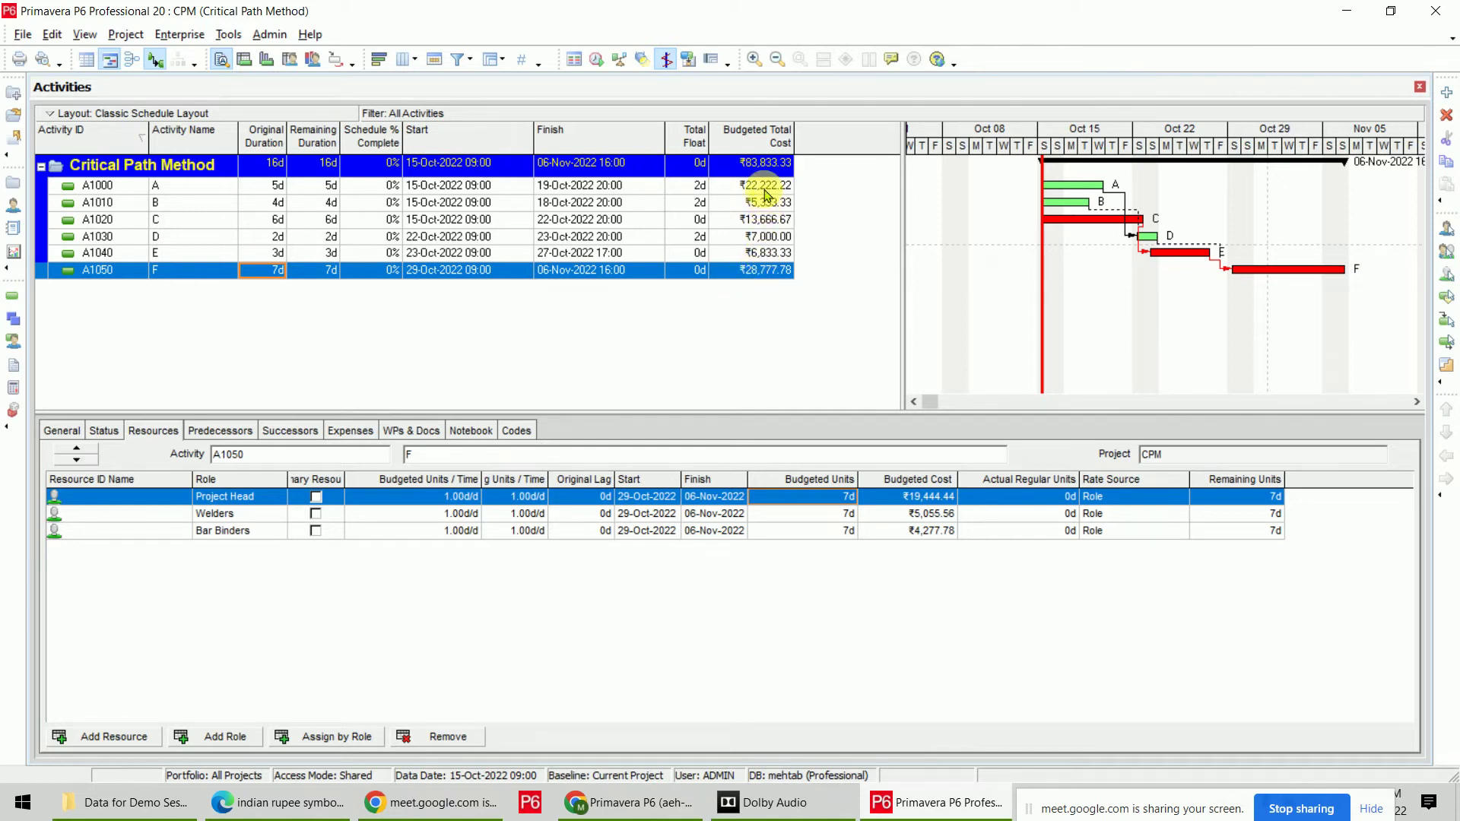
Examine the budgeted total costs and role assignments of activities A1030 and A1000.
{"action": "left_click", "coordinate": [763, 238]}
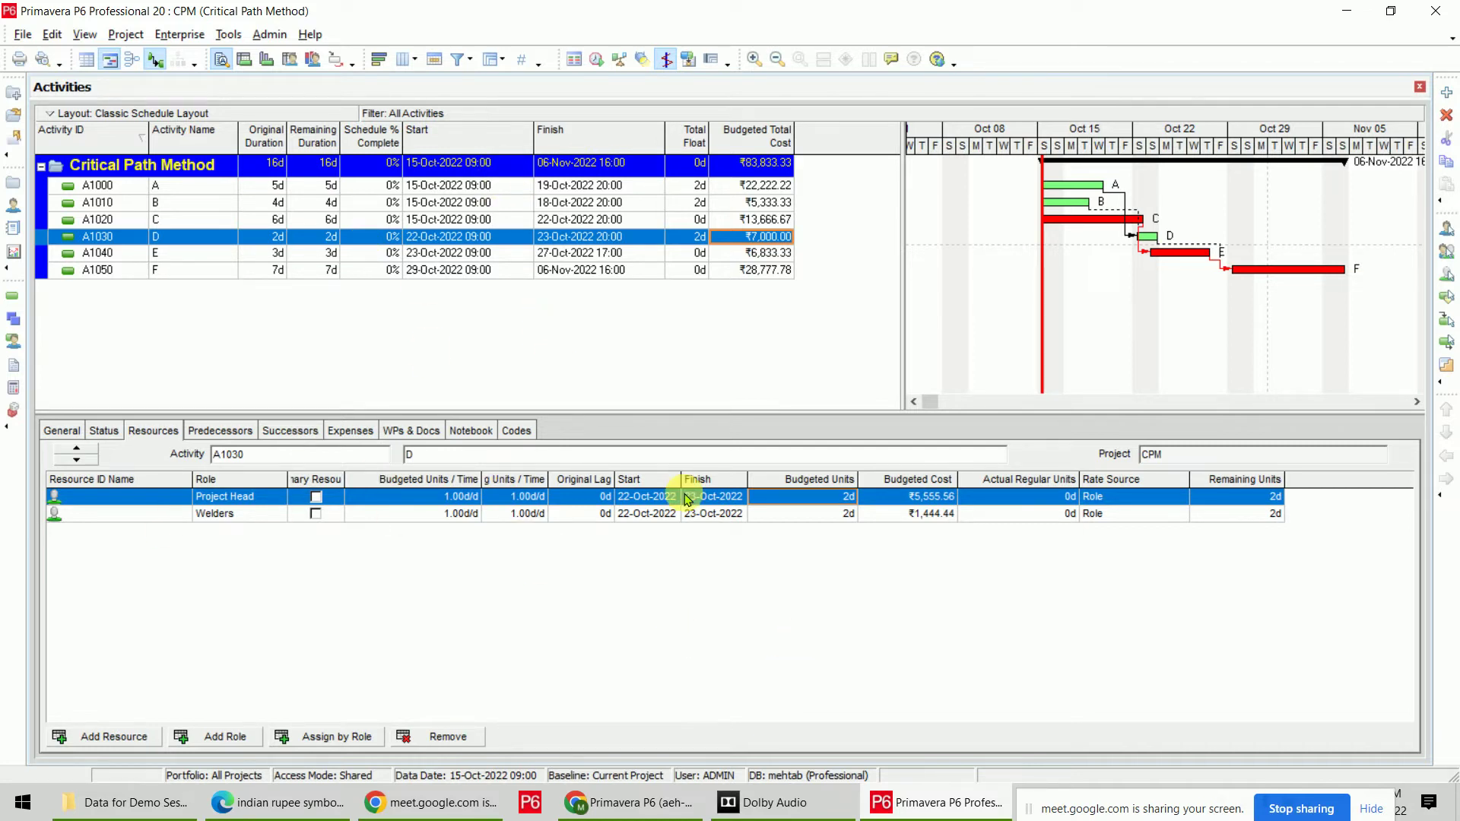
{"action": "left_click", "coordinate": [222, 186]}
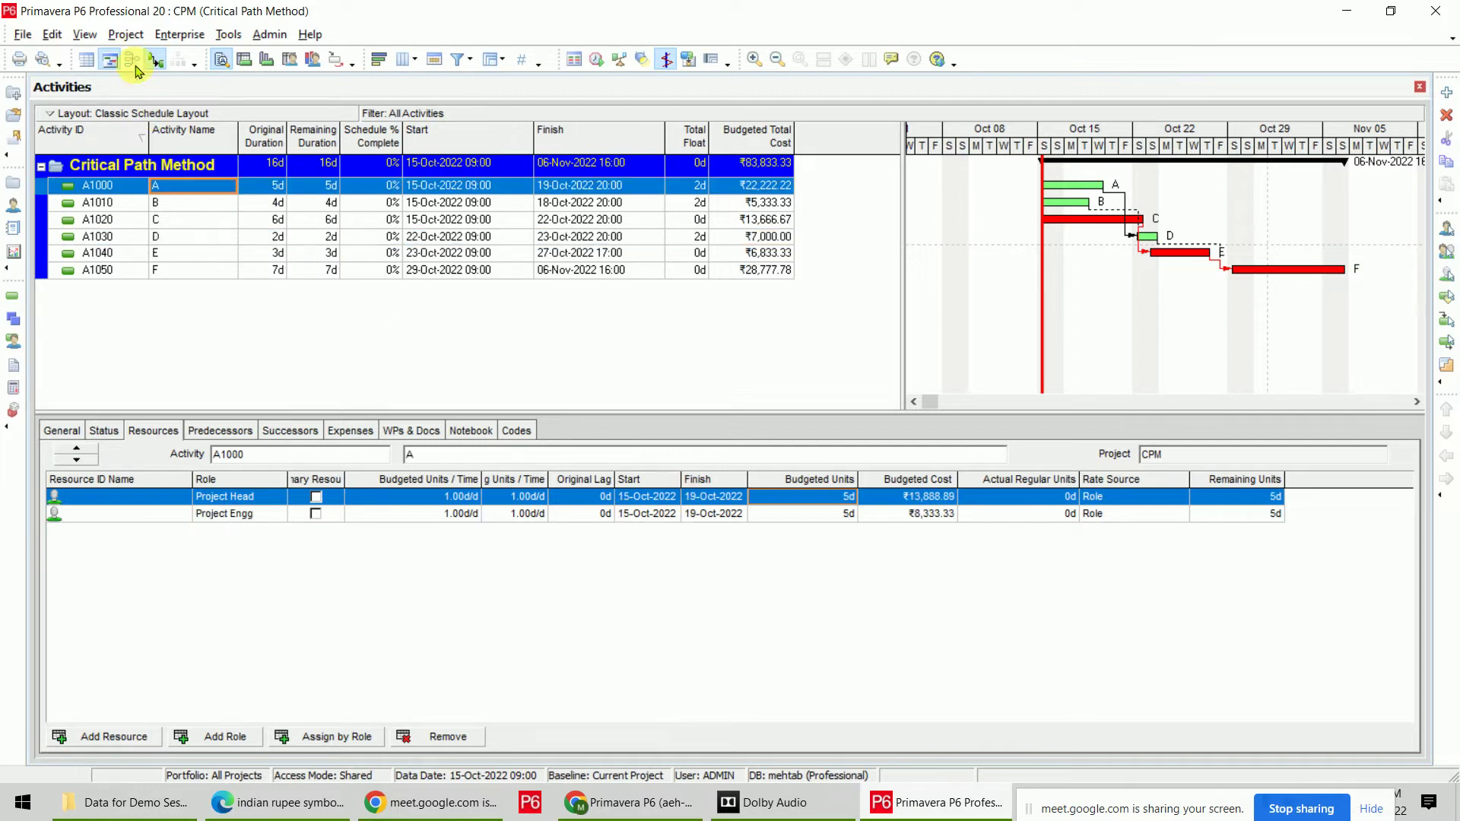
Add a new resource to the enterprise resources, promote it out of the Design group, and move it to the head of the list.
{"action": "left_click", "coordinate": [180, 34]}
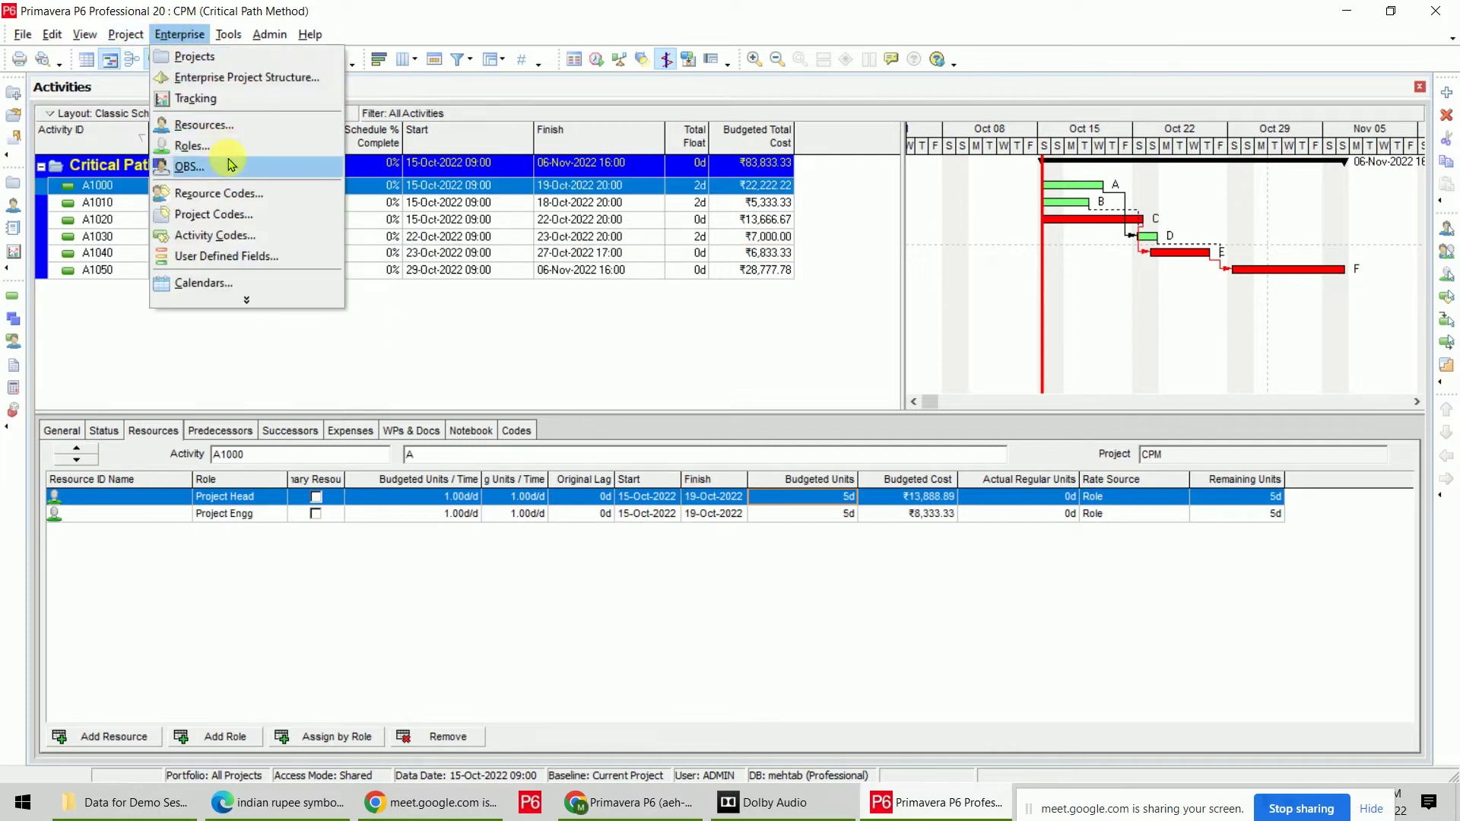
{"action": "left_click", "coordinate": [230, 126]}
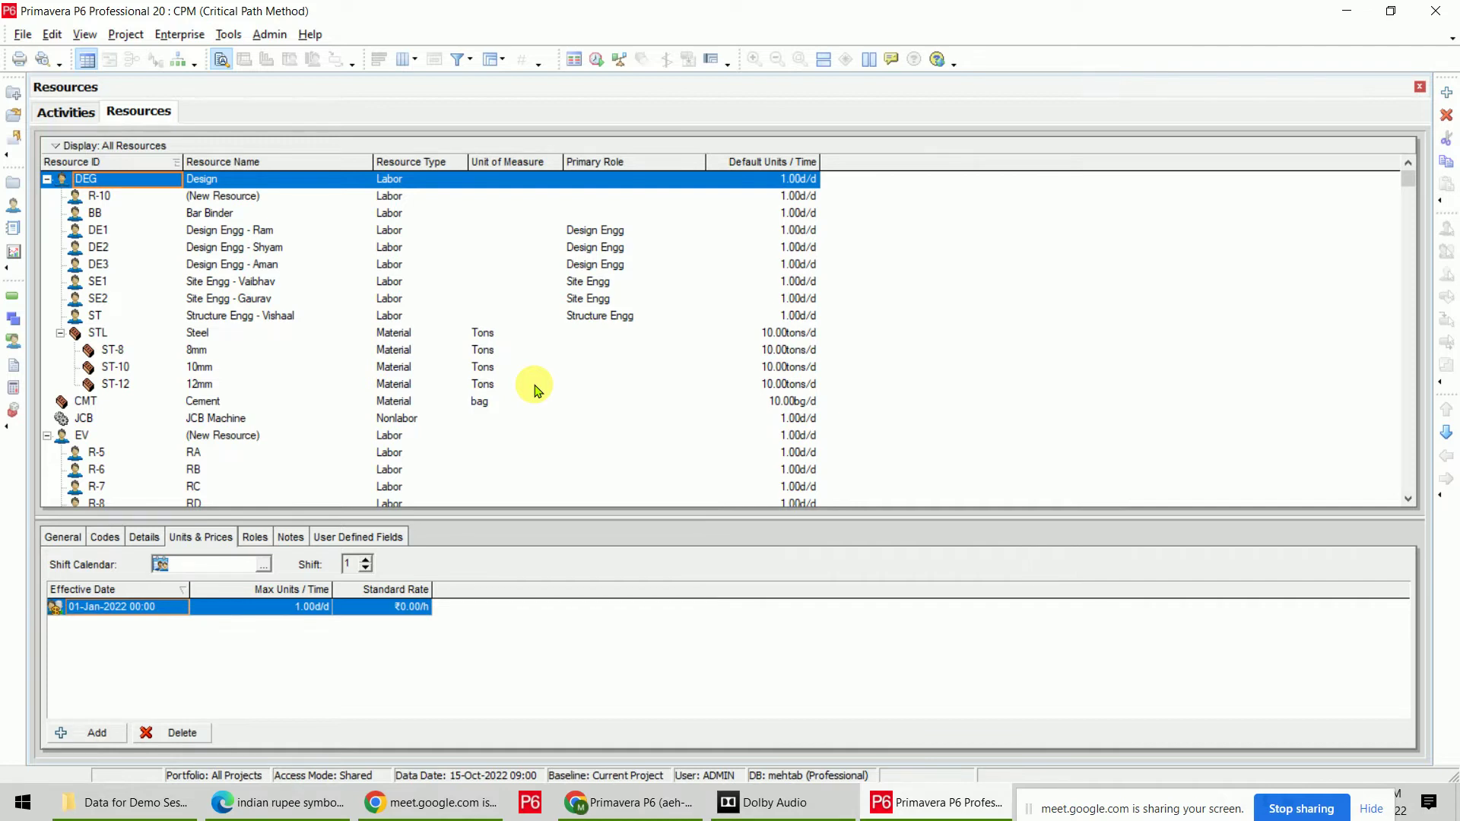
{"action": "left_click", "coordinate": [1448, 101]}
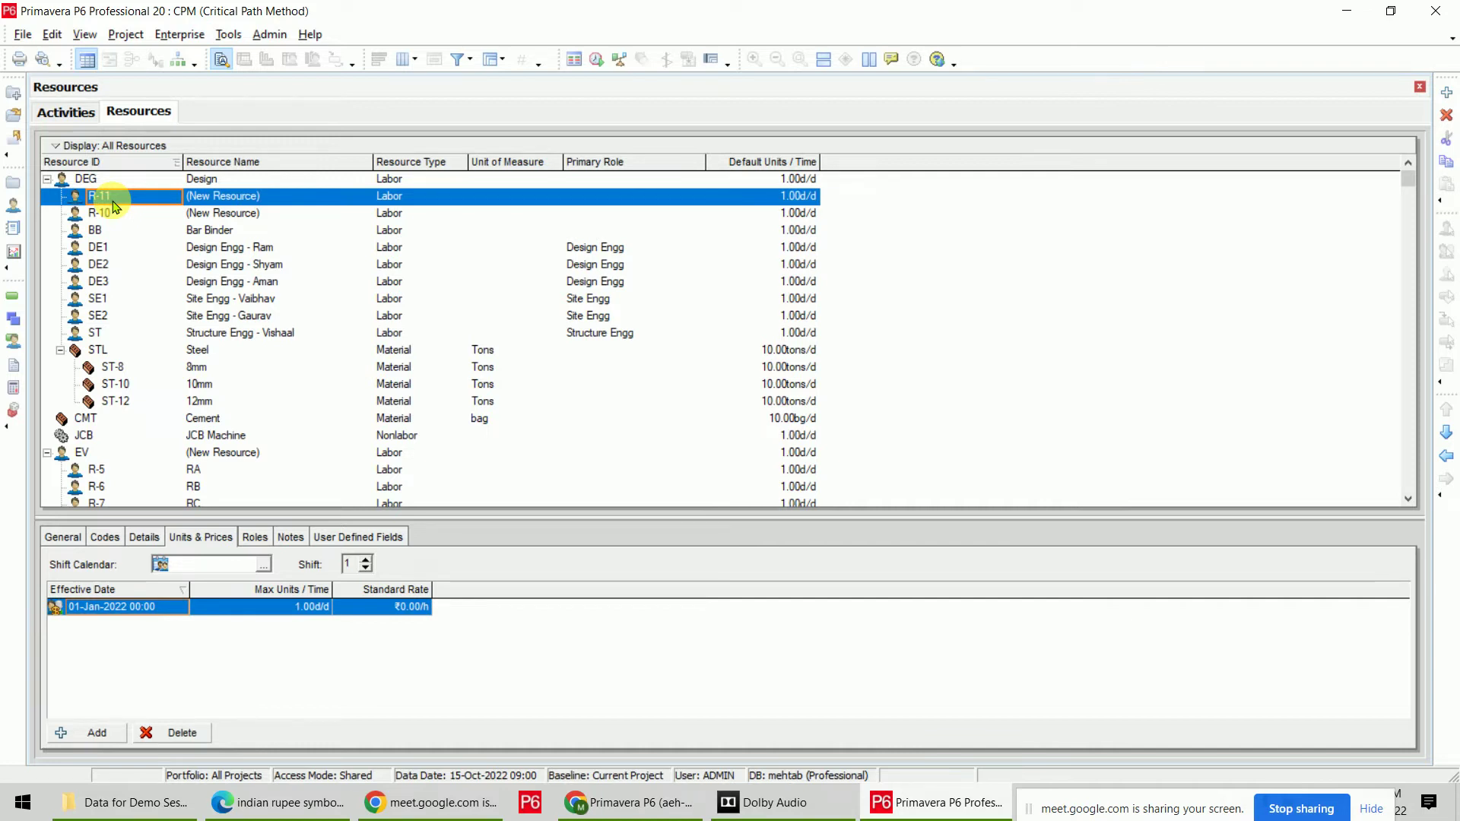
{"action": "left_click", "coordinate": [1446, 456]}
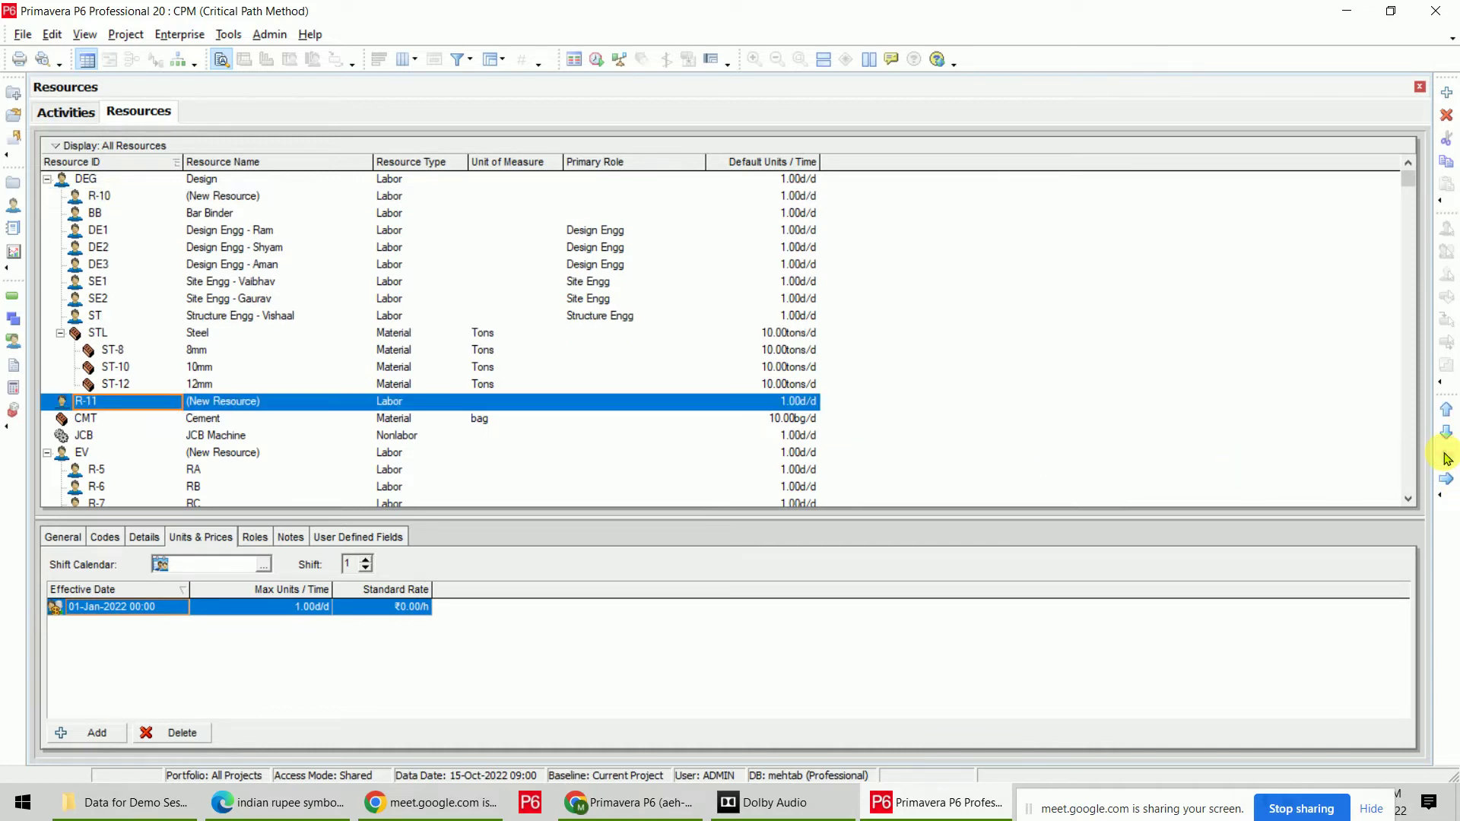
{"action": "left_click", "coordinate": [1446, 410]}
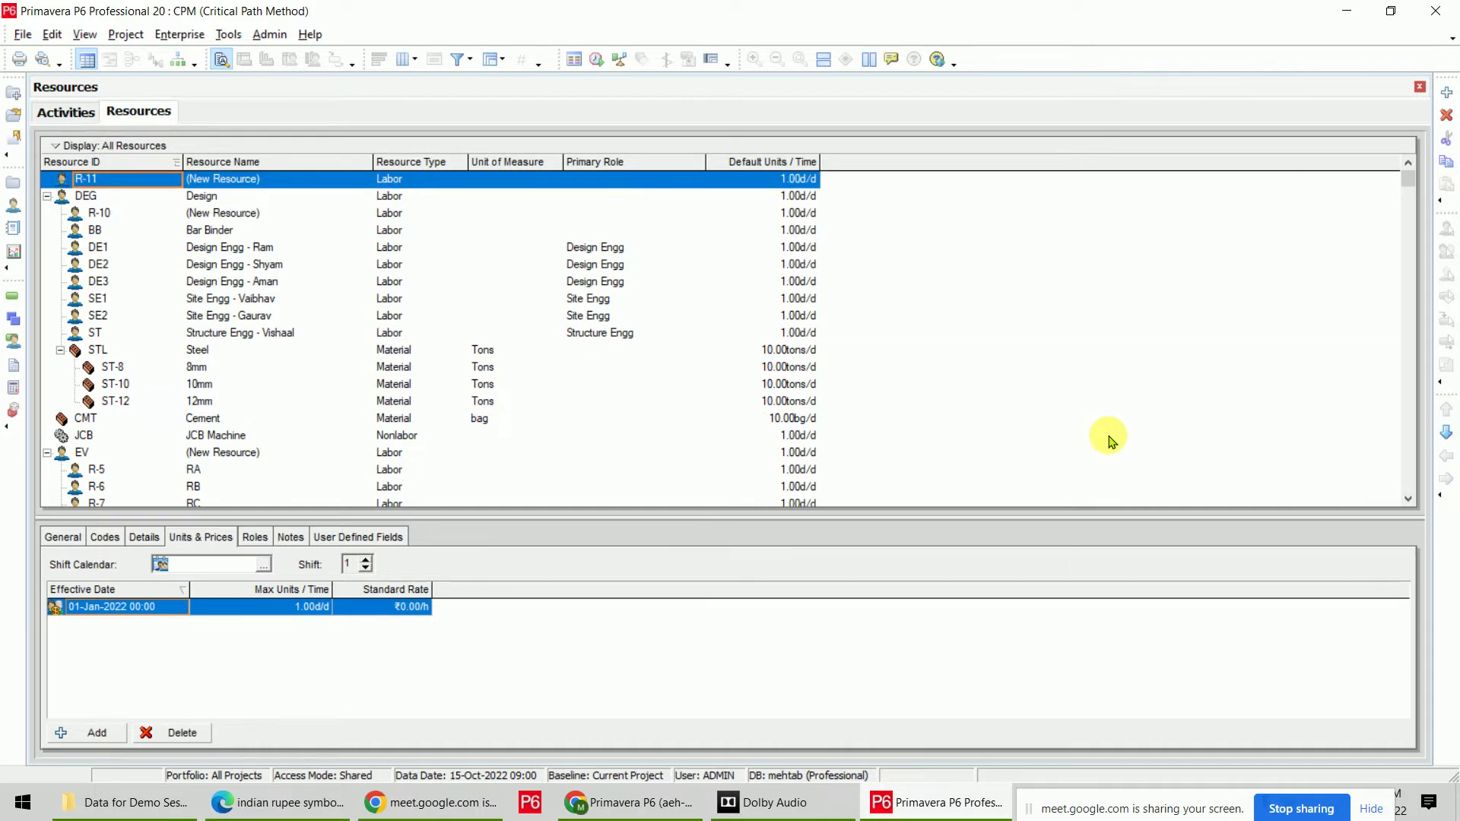
Set the new top-level resource's ID to CPM and its name to Critical Path Method.
{"action": "left_click", "coordinate": [122, 183]}
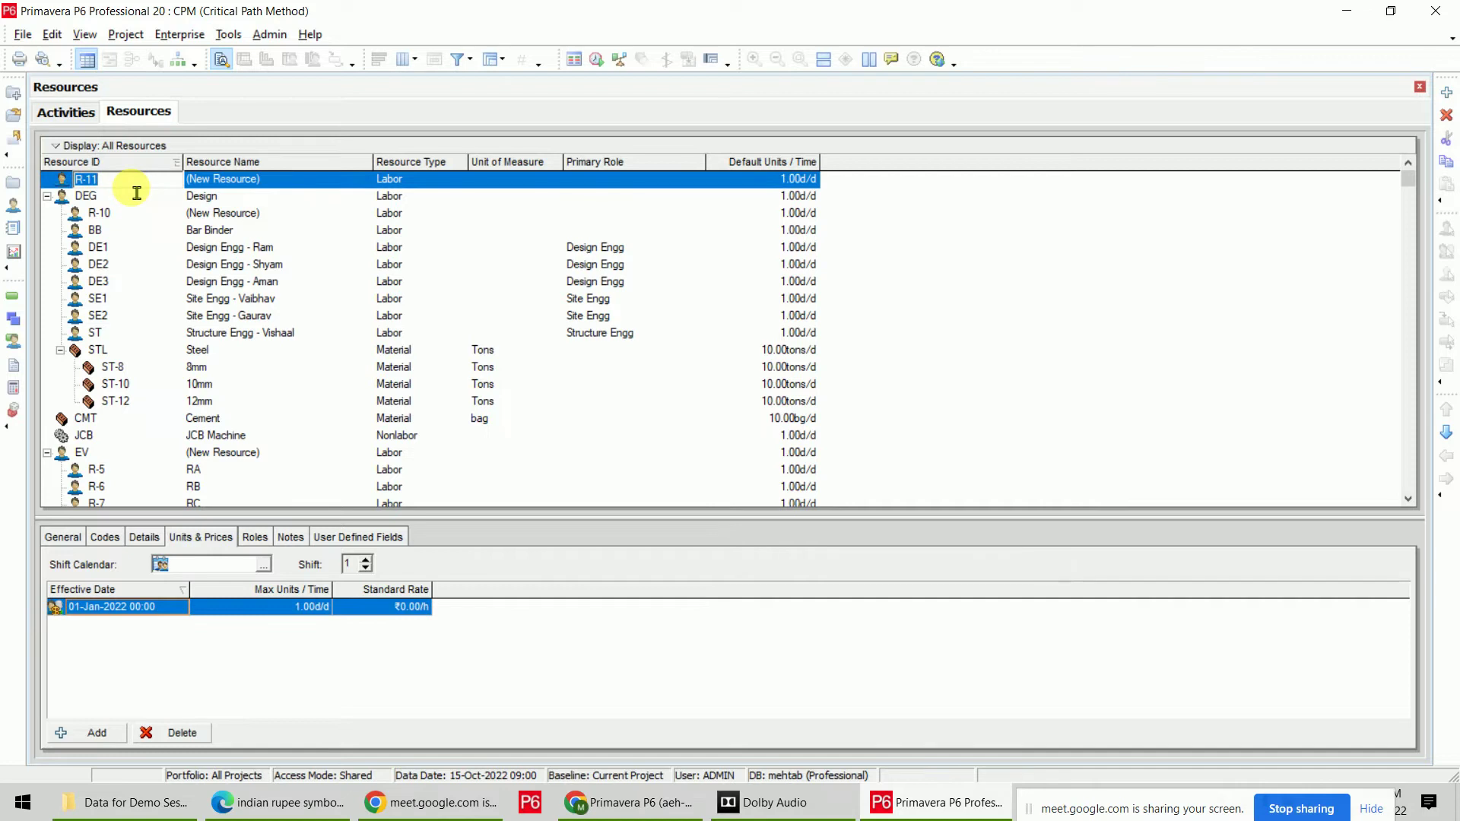
{"action": "type", "text": "CPM"}
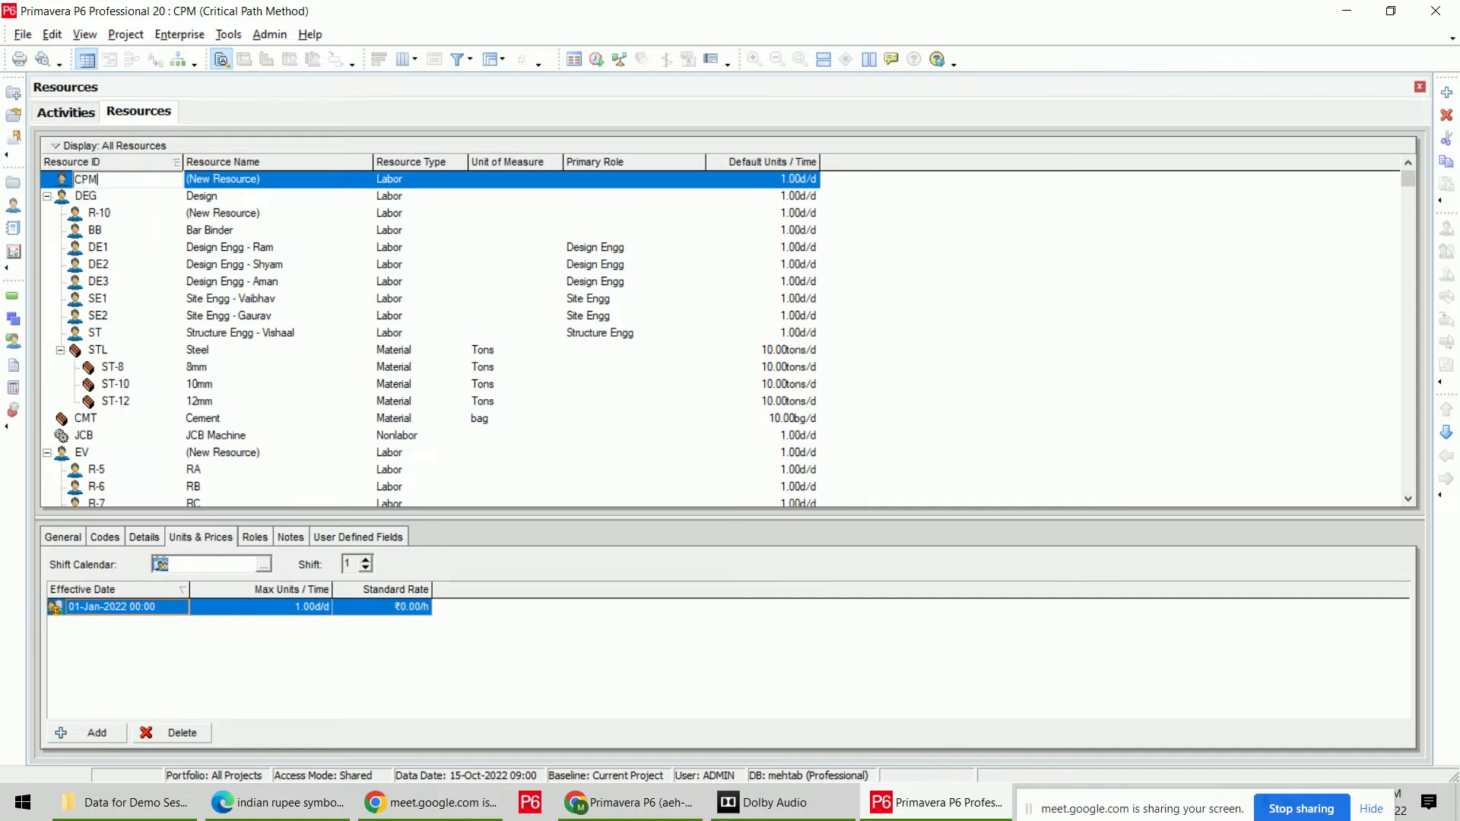
{"action": "key", "text": "Tab"}
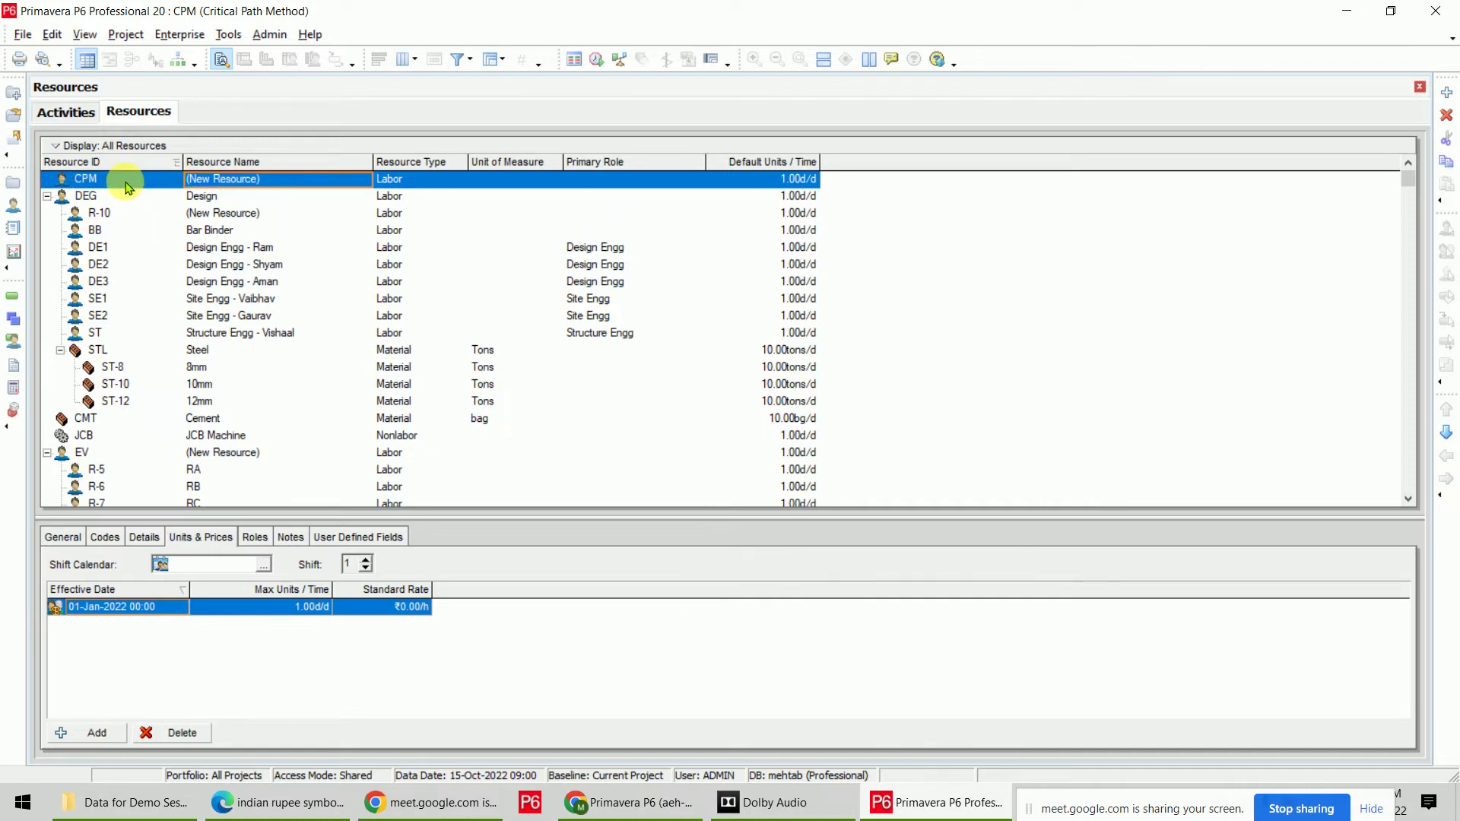
{"action": "type", "text": "Cr"}
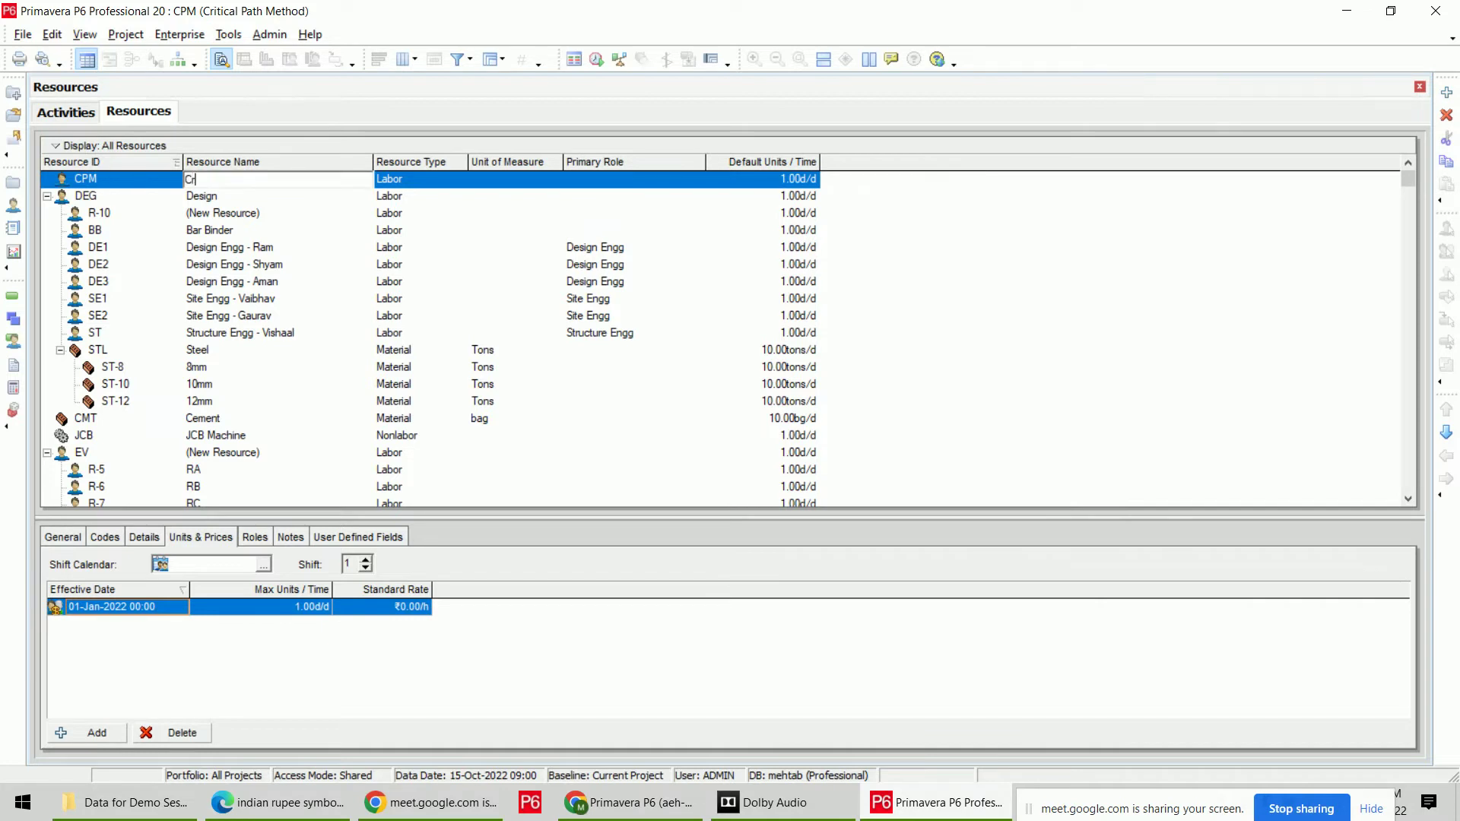
{"action": "type", "text": "itical Path Method"}
{"action": "key", "text": "Return"}
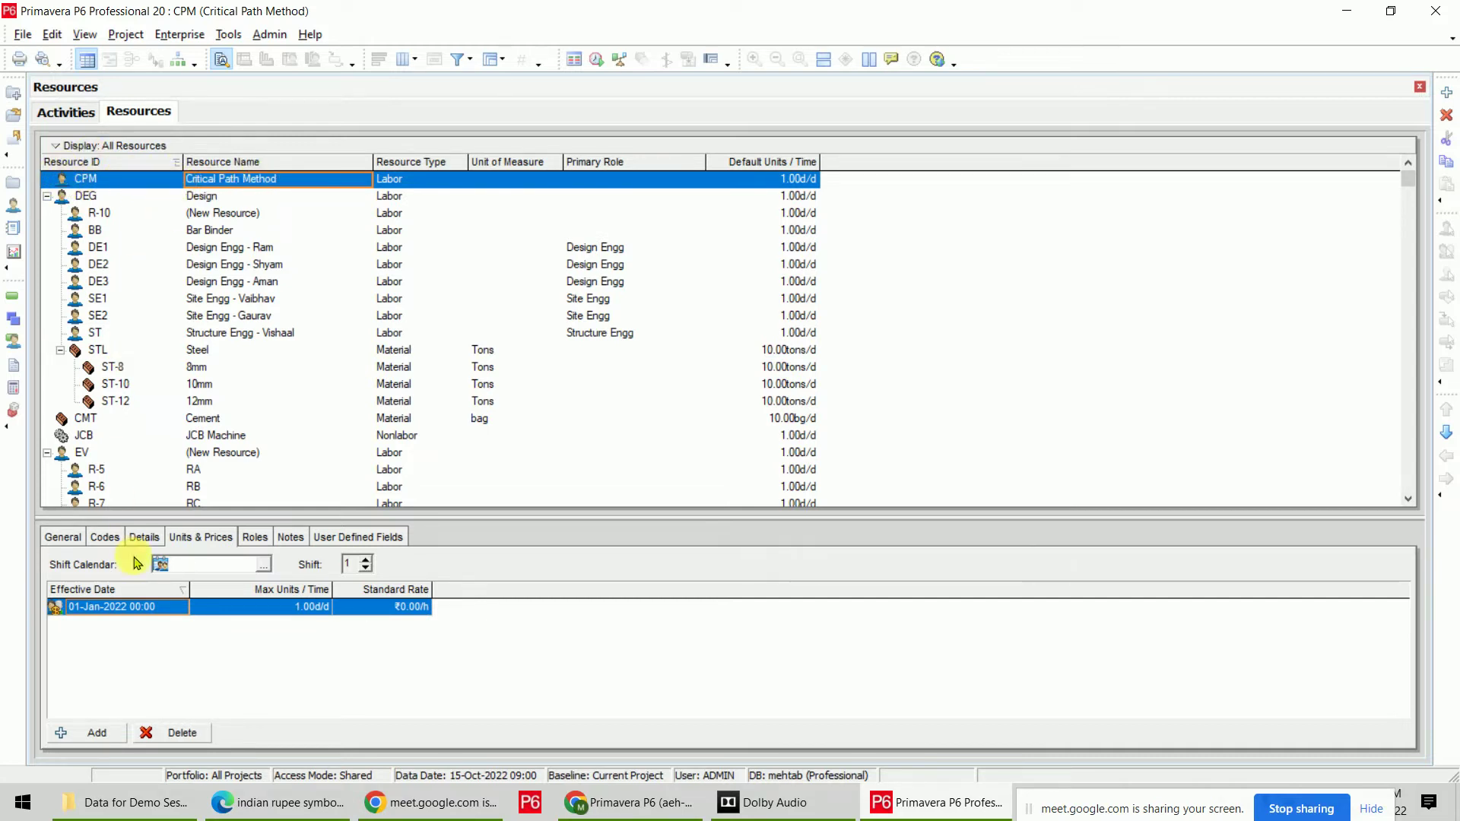
Examine the CPM resource's general, code and detail settings and the global calendars available for it.
{"action": "left_click", "coordinate": [62, 537]}
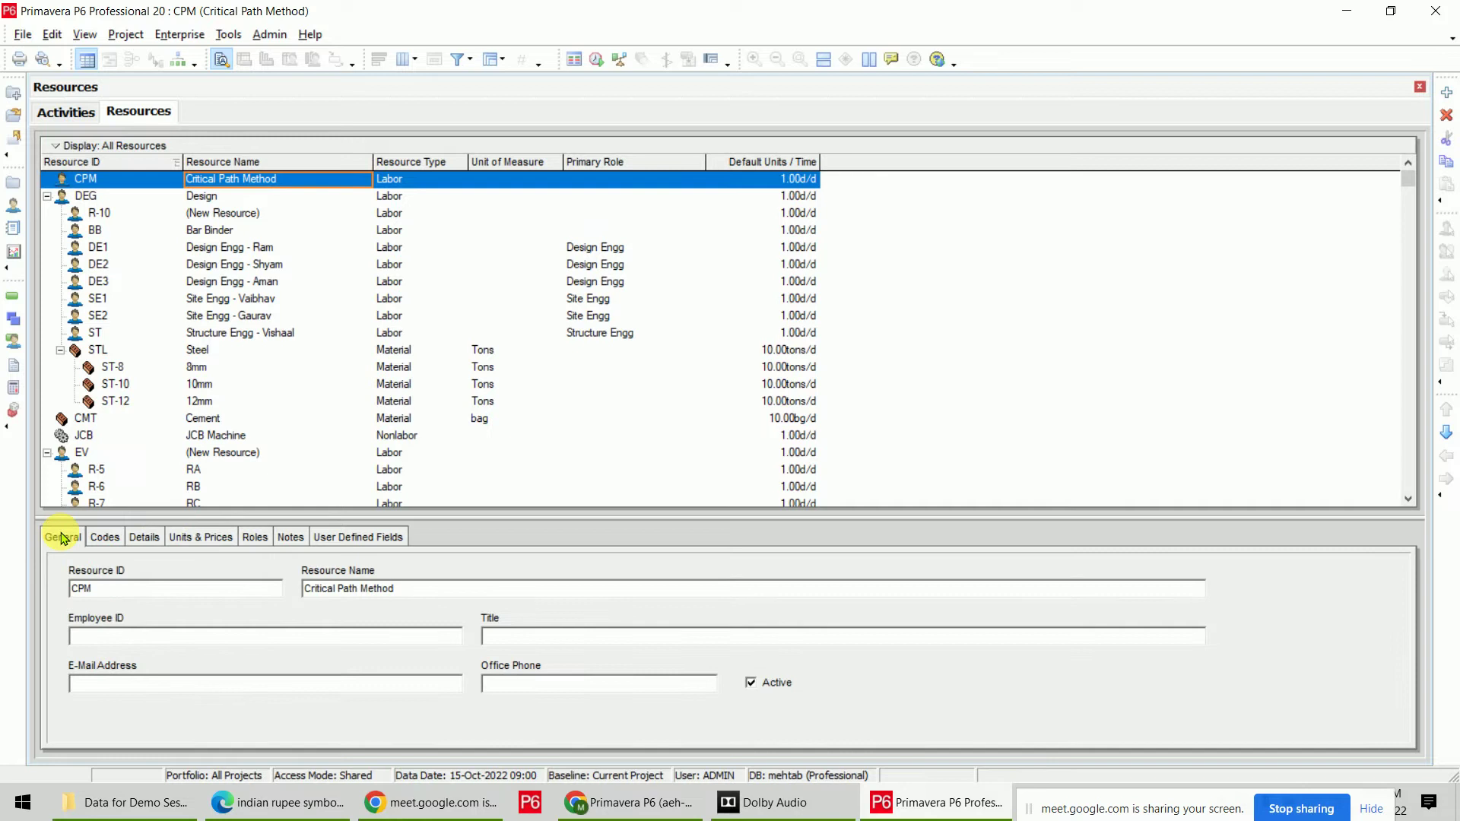
{"action": "left_click", "coordinate": [105, 537]}
{"action": "left_click", "coordinate": [140, 539]}
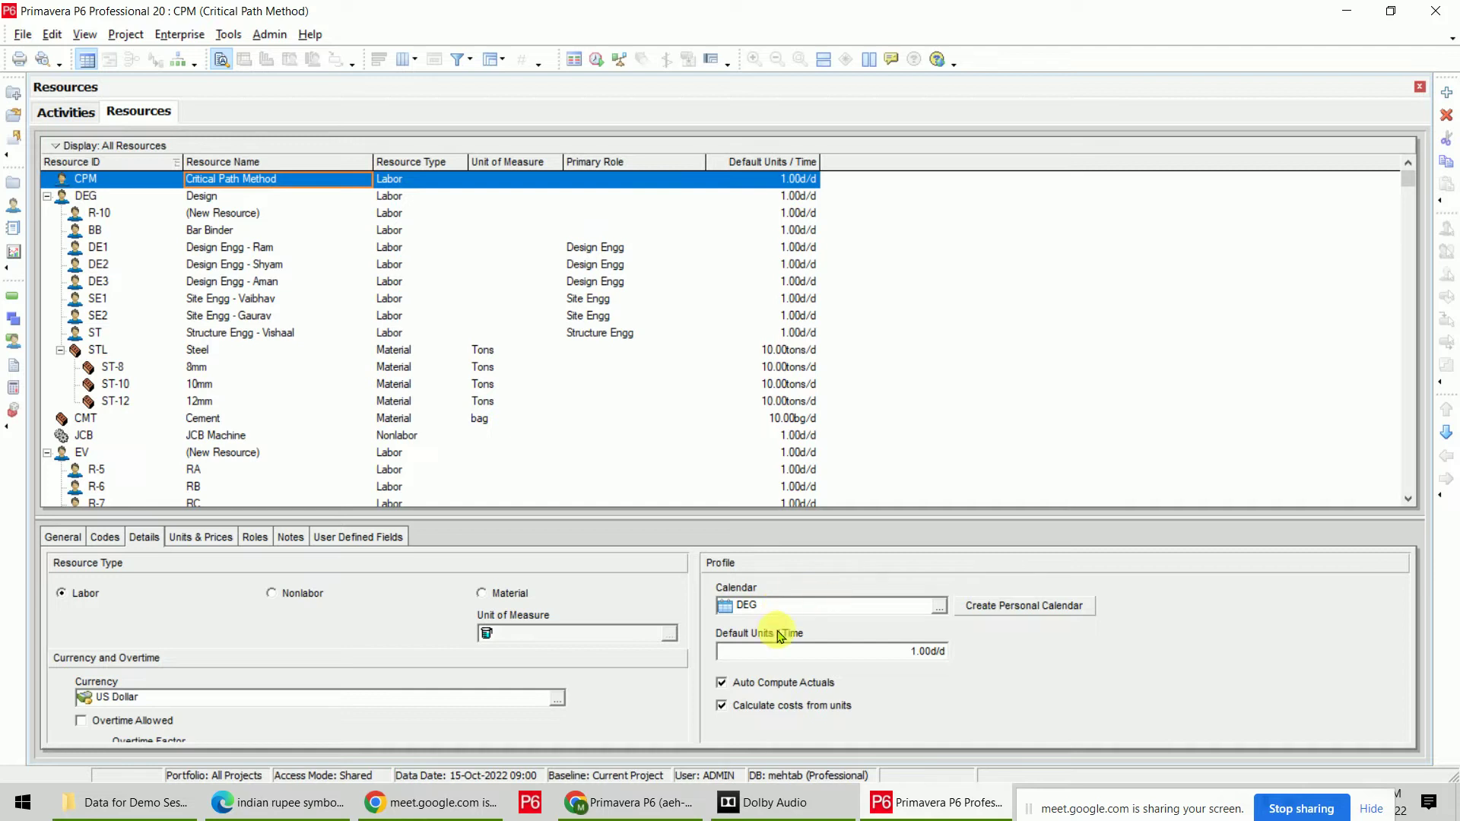
{"action": "left_click_drag", "start_coordinate": [771, 609], "coordinate": [726, 609]}
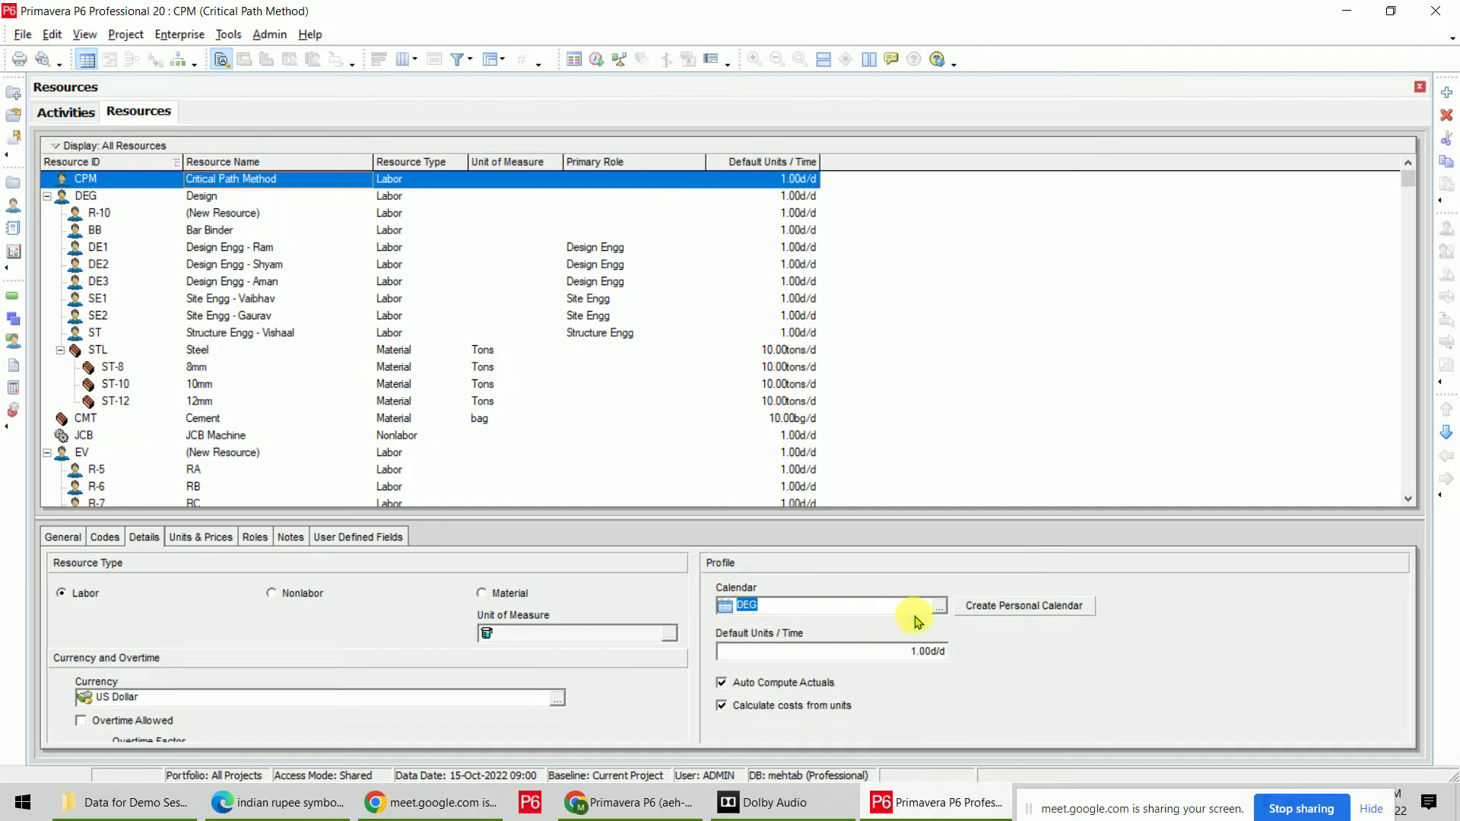
{"action": "left_click", "coordinate": [939, 606]}
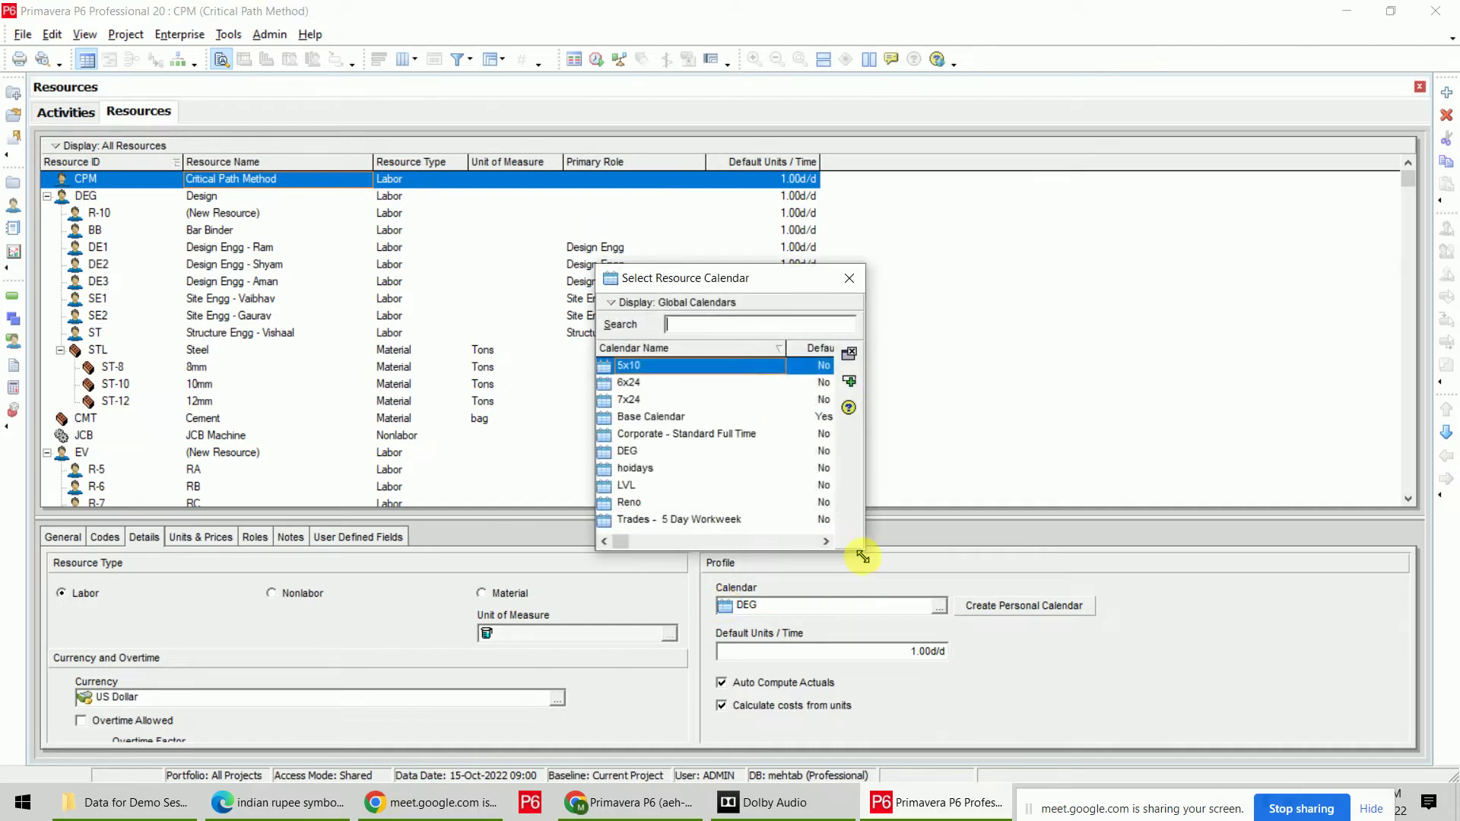
{"action": "left_click_drag", "start_coordinate": [871, 560], "coordinate": [1099, 720]}
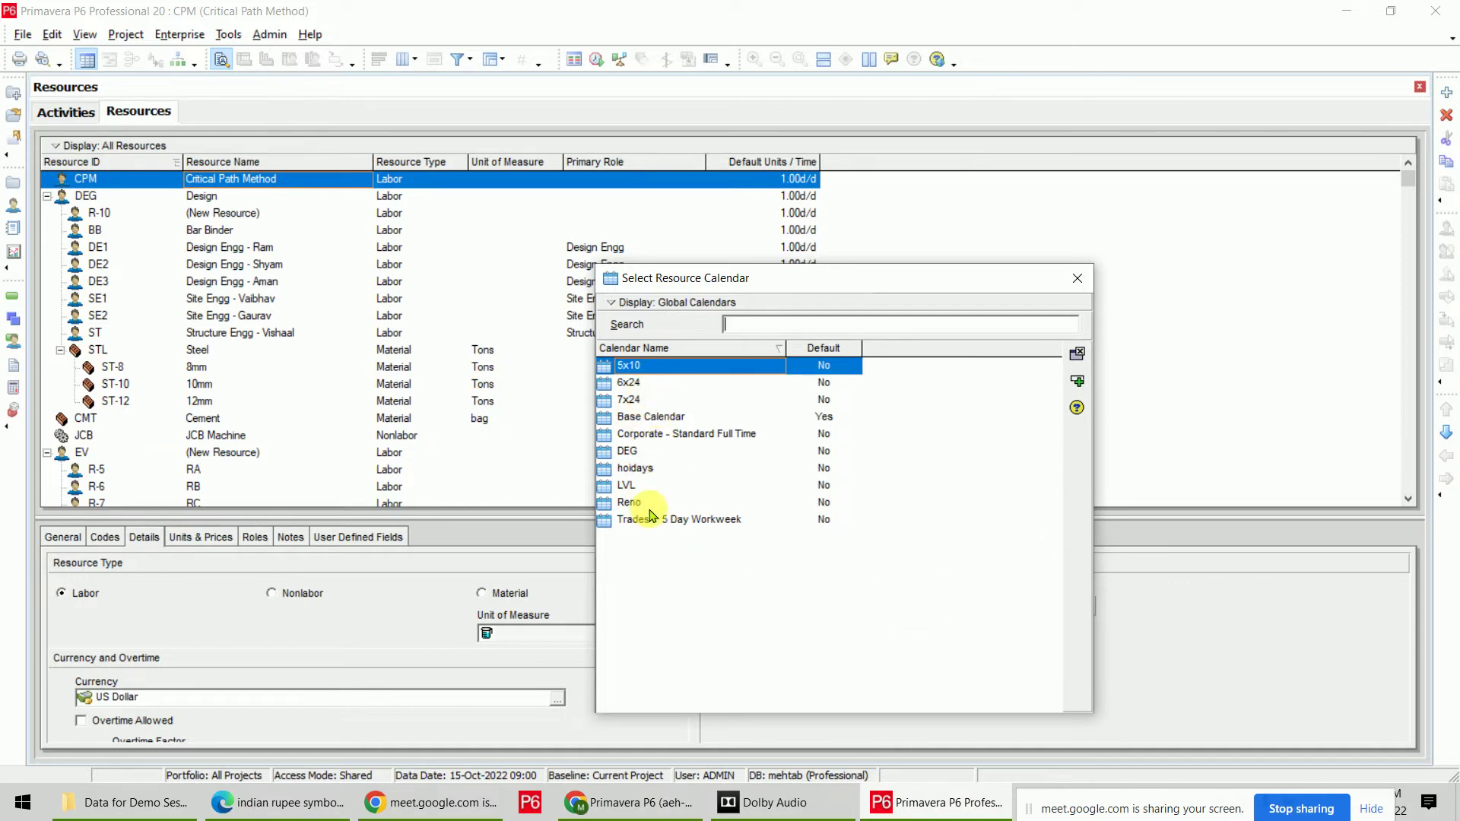
{"action": "left_click", "coordinate": [661, 304]}
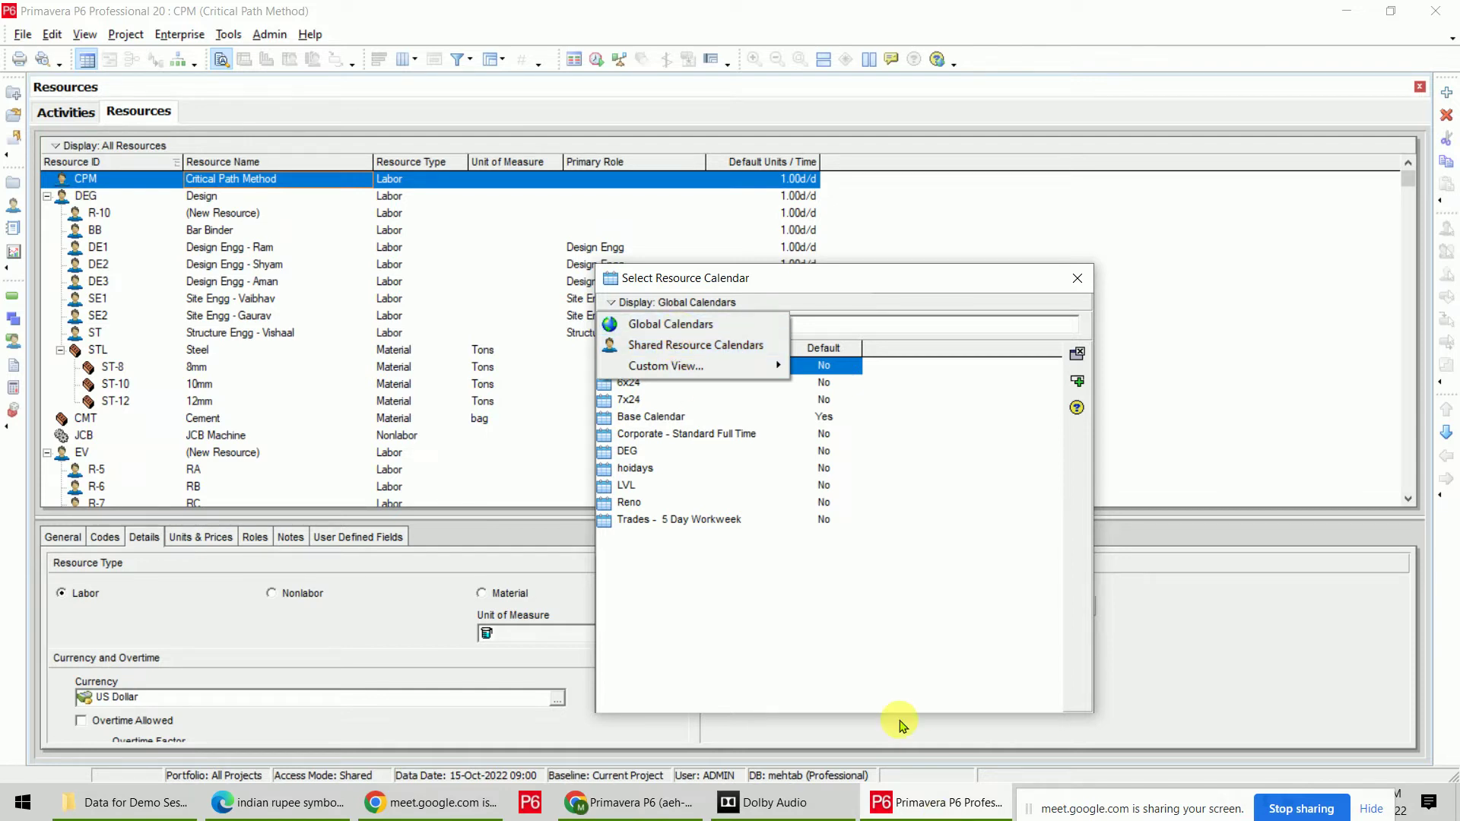
{"action": "left_click", "coordinate": [1000, 547]}
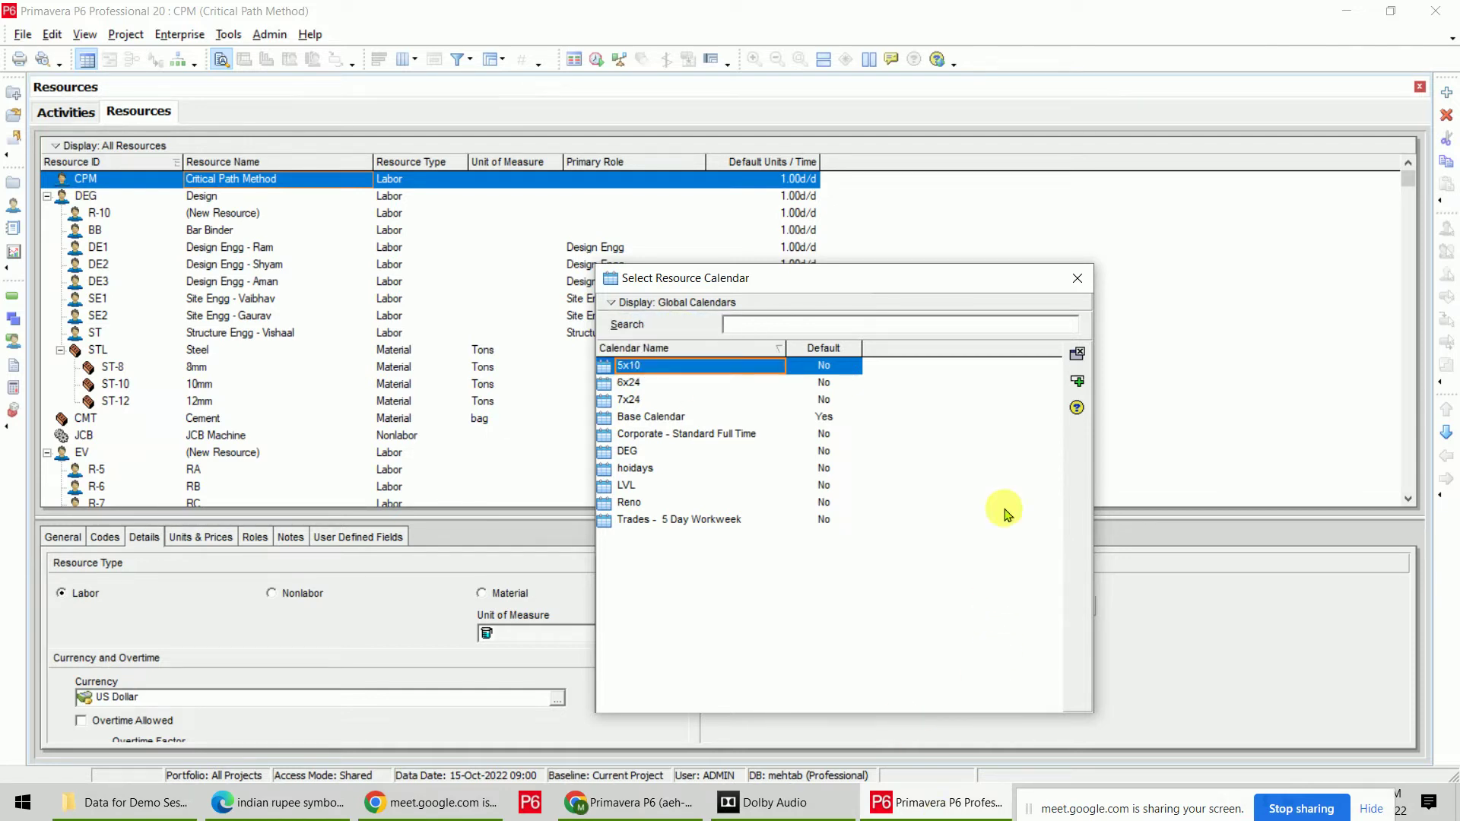
{"action": "left_click", "coordinate": [1076, 279]}
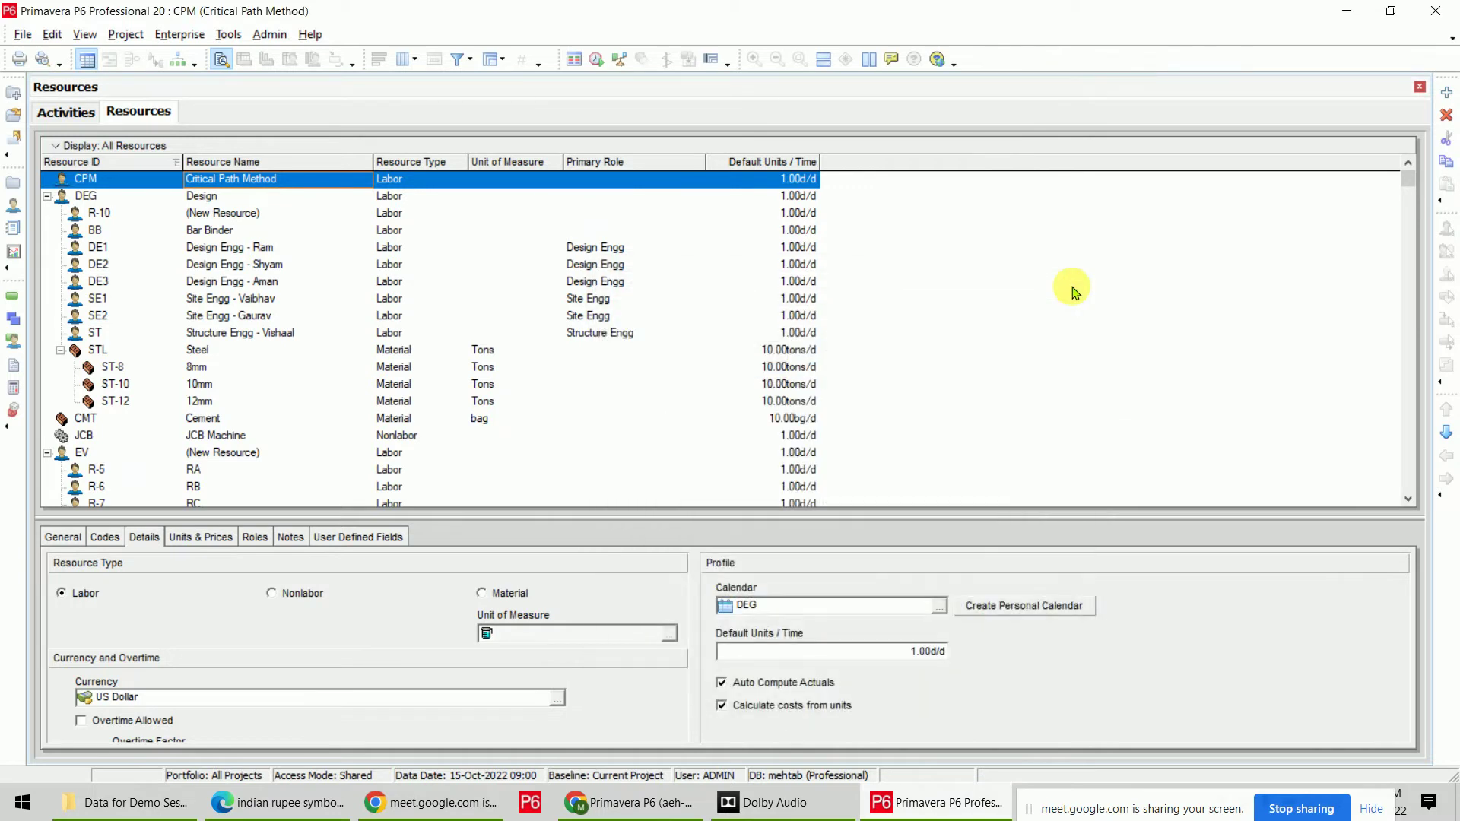
Convert the project calendar cpm to a global calendar and check it among the global calendars.
{"action": "left_click", "coordinate": [179, 34]}
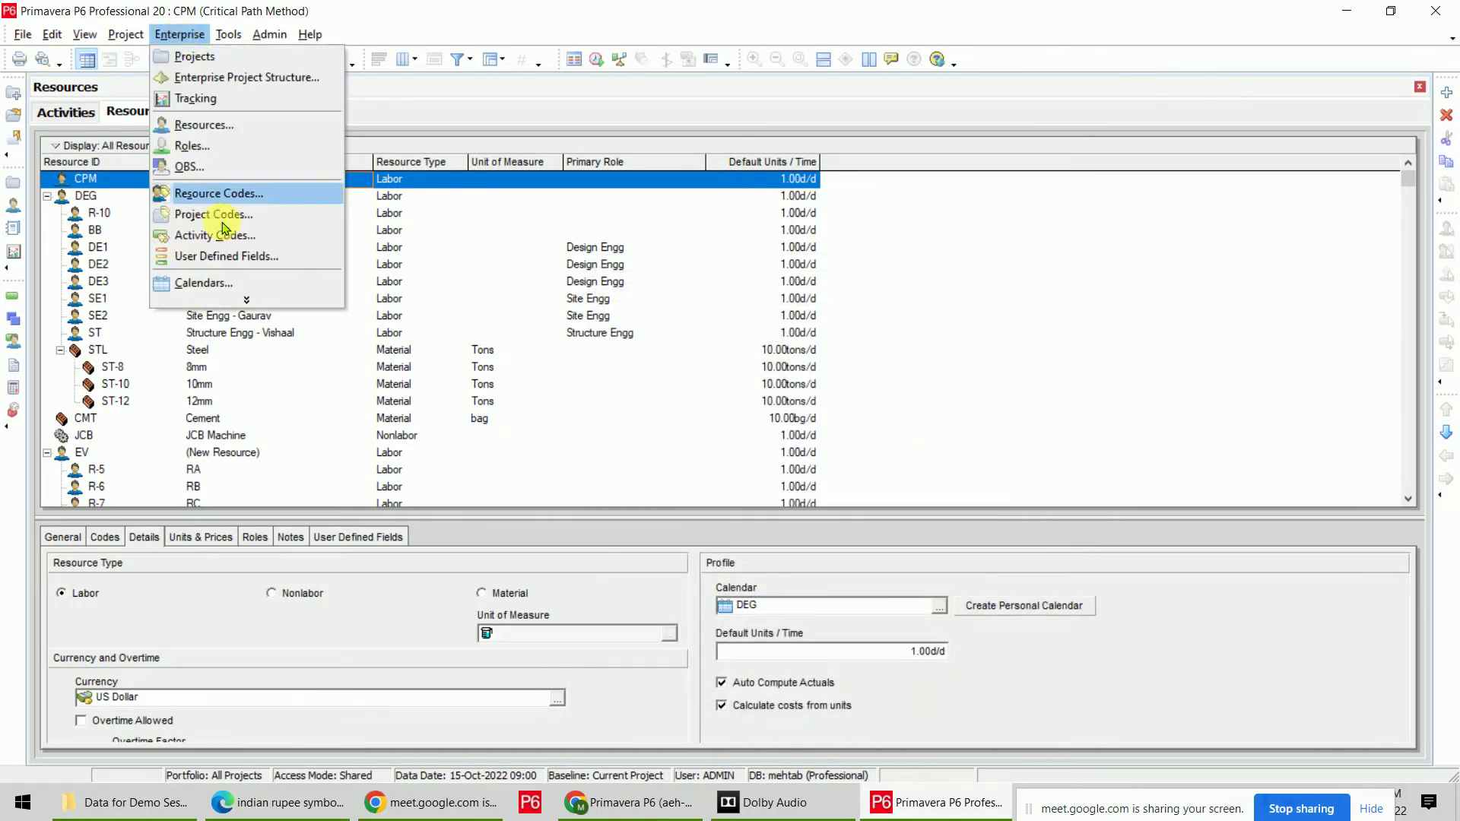
{"action": "left_click", "coordinate": [233, 278]}
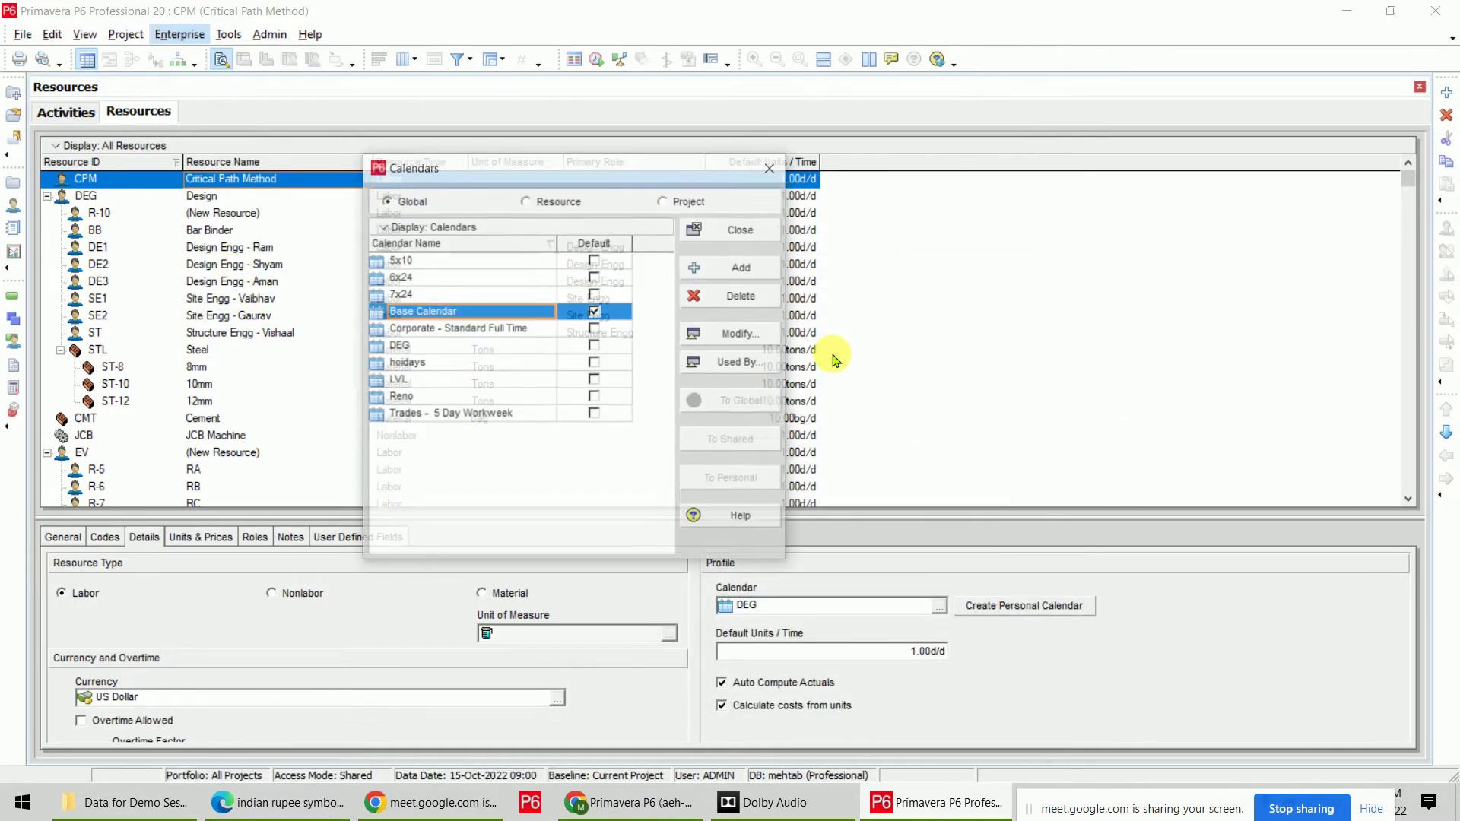
{"action": "left_click", "coordinate": [689, 200]}
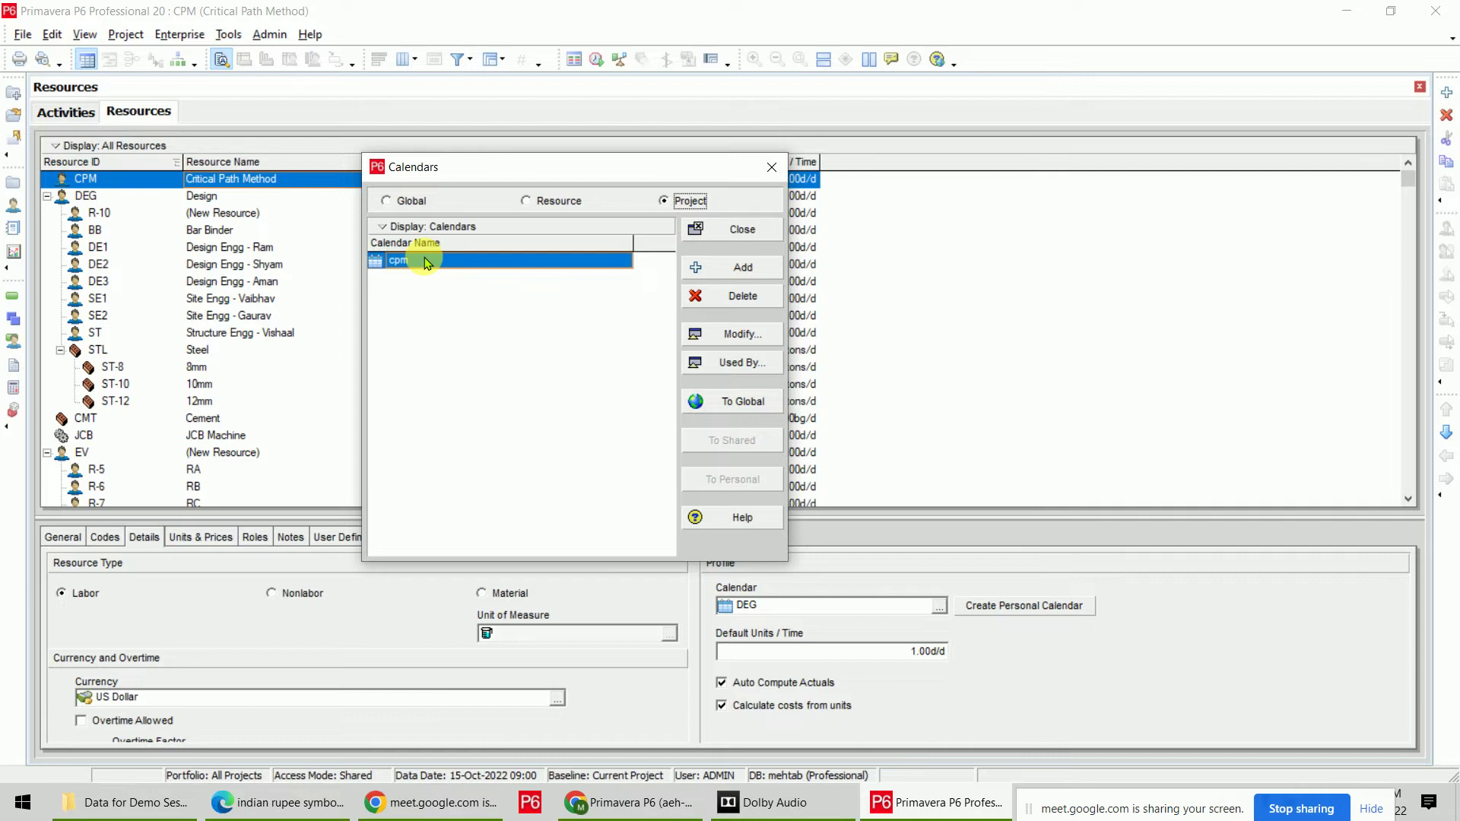
{"action": "left_click", "coordinate": [739, 411]}
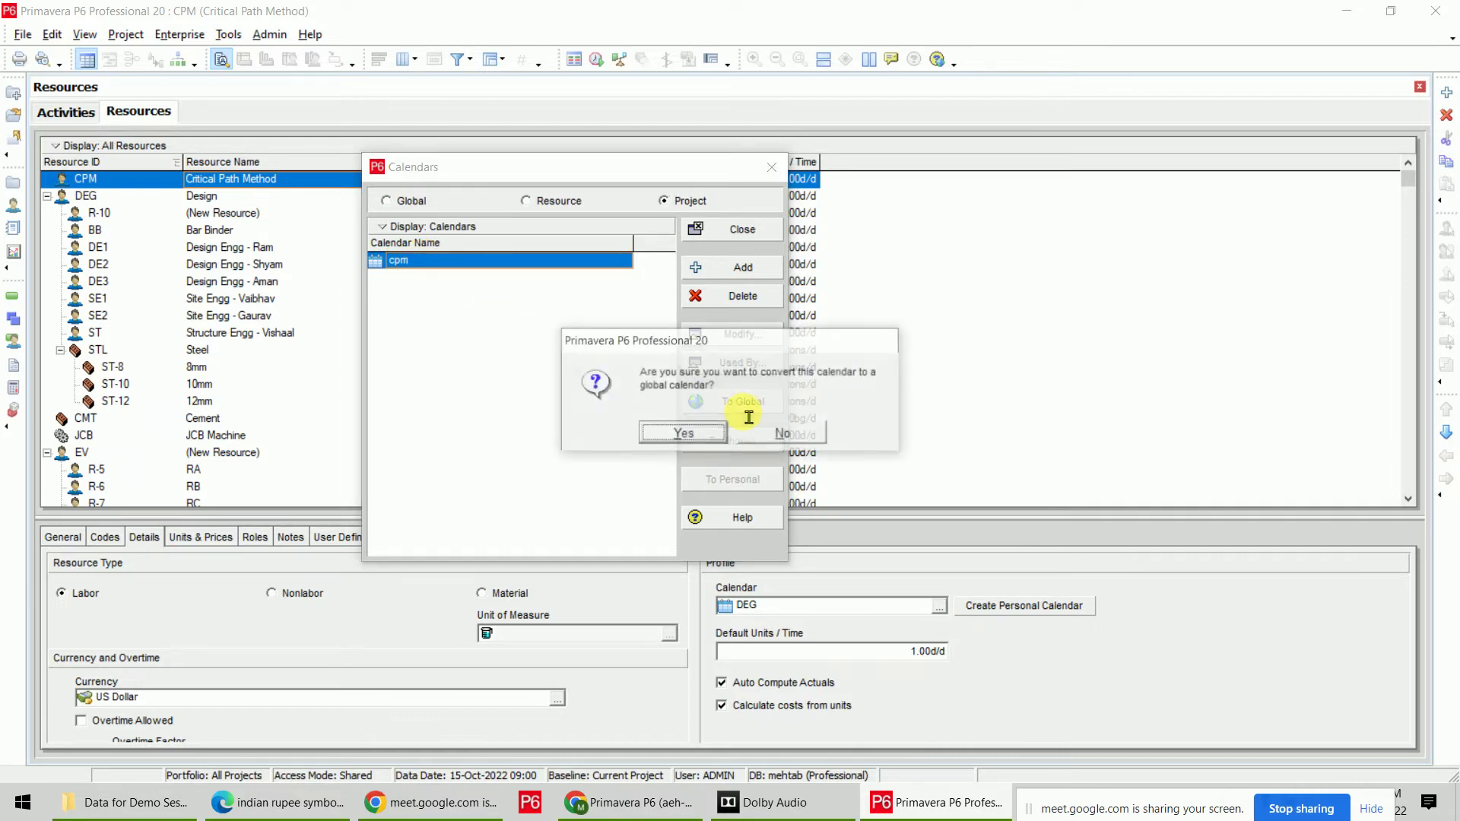
{"action": "left_click", "coordinate": [696, 432]}
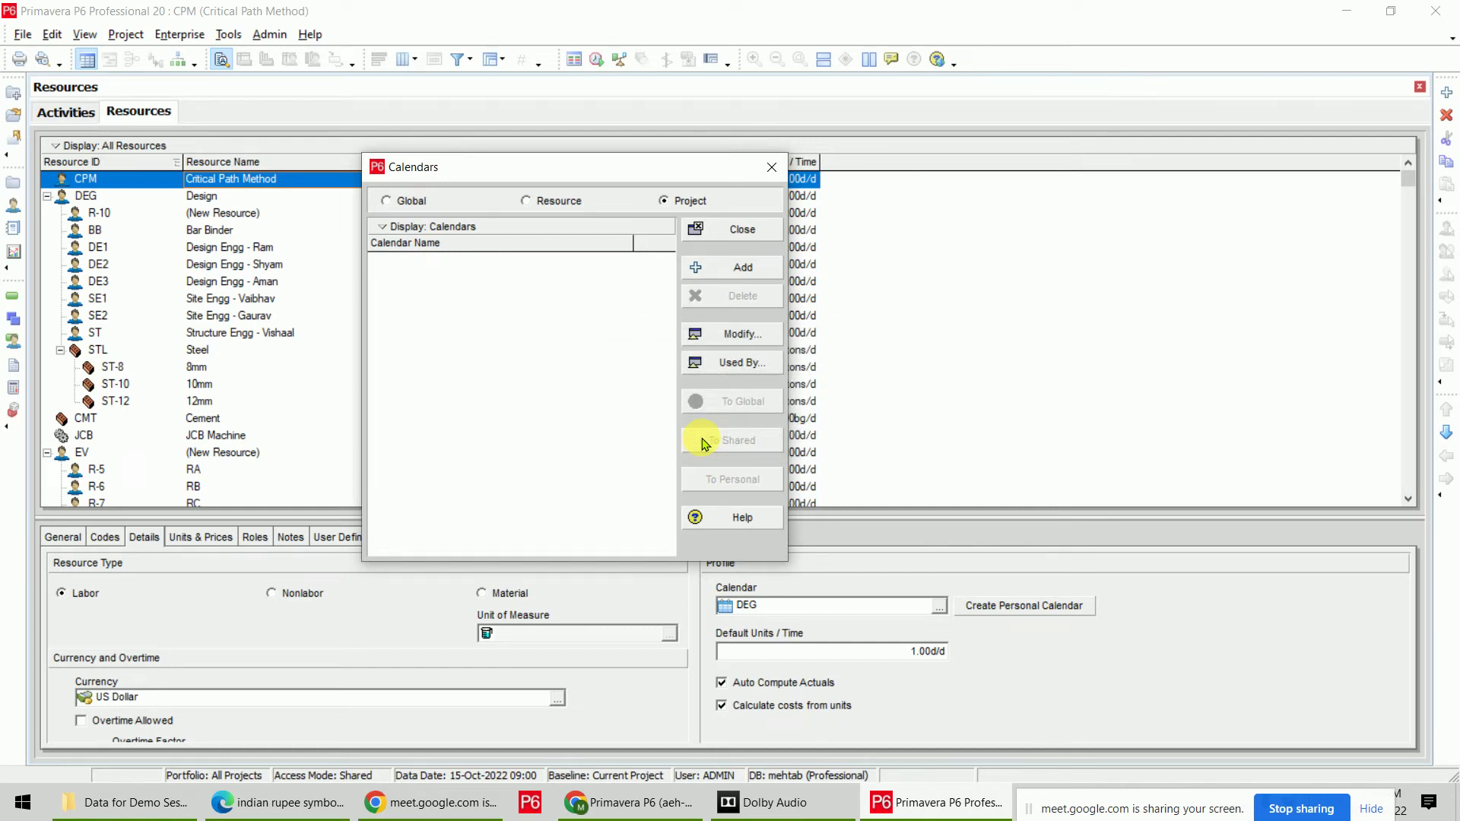
{"action": "left_click", "coordinate": [411, 200]}
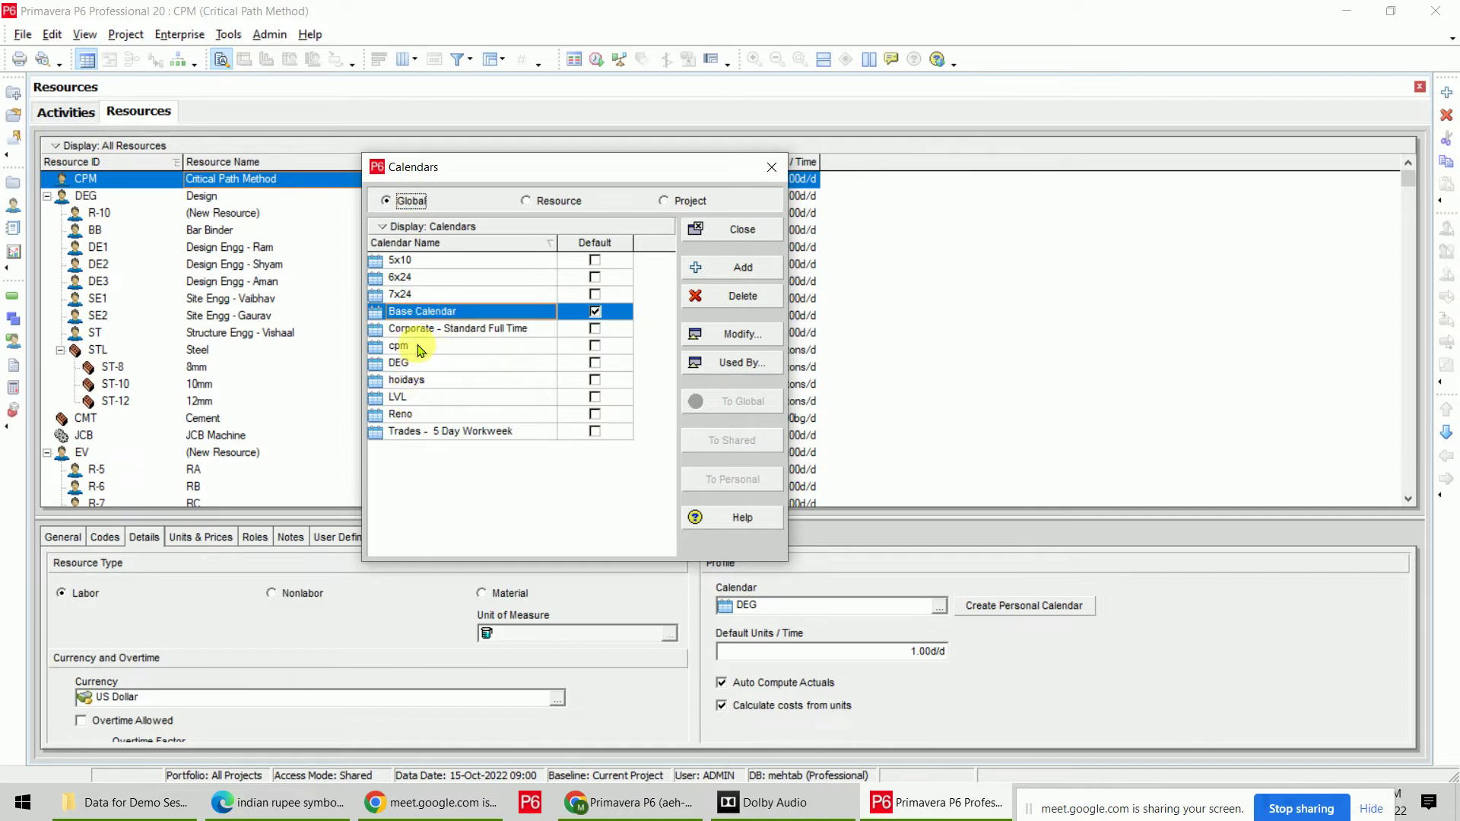
{"action": "left_click", "coordinate": [419, 347]}
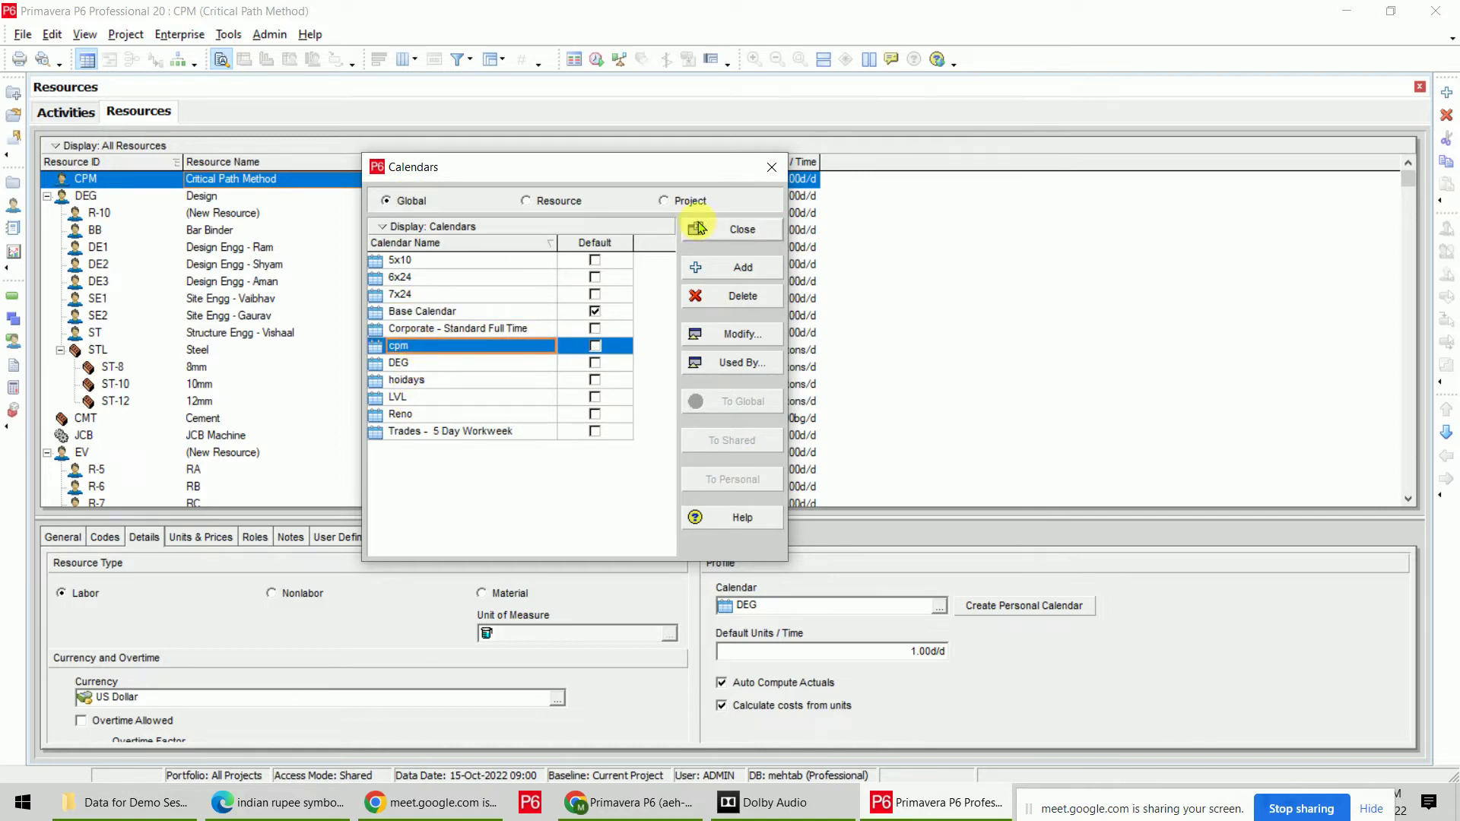
{"action": "left_click", "coordinate": [771, 167]}
Assign the global calendar cpm to the Critical Path Method resource.
{"action": "left_click", "coordinate": [943, 610]}
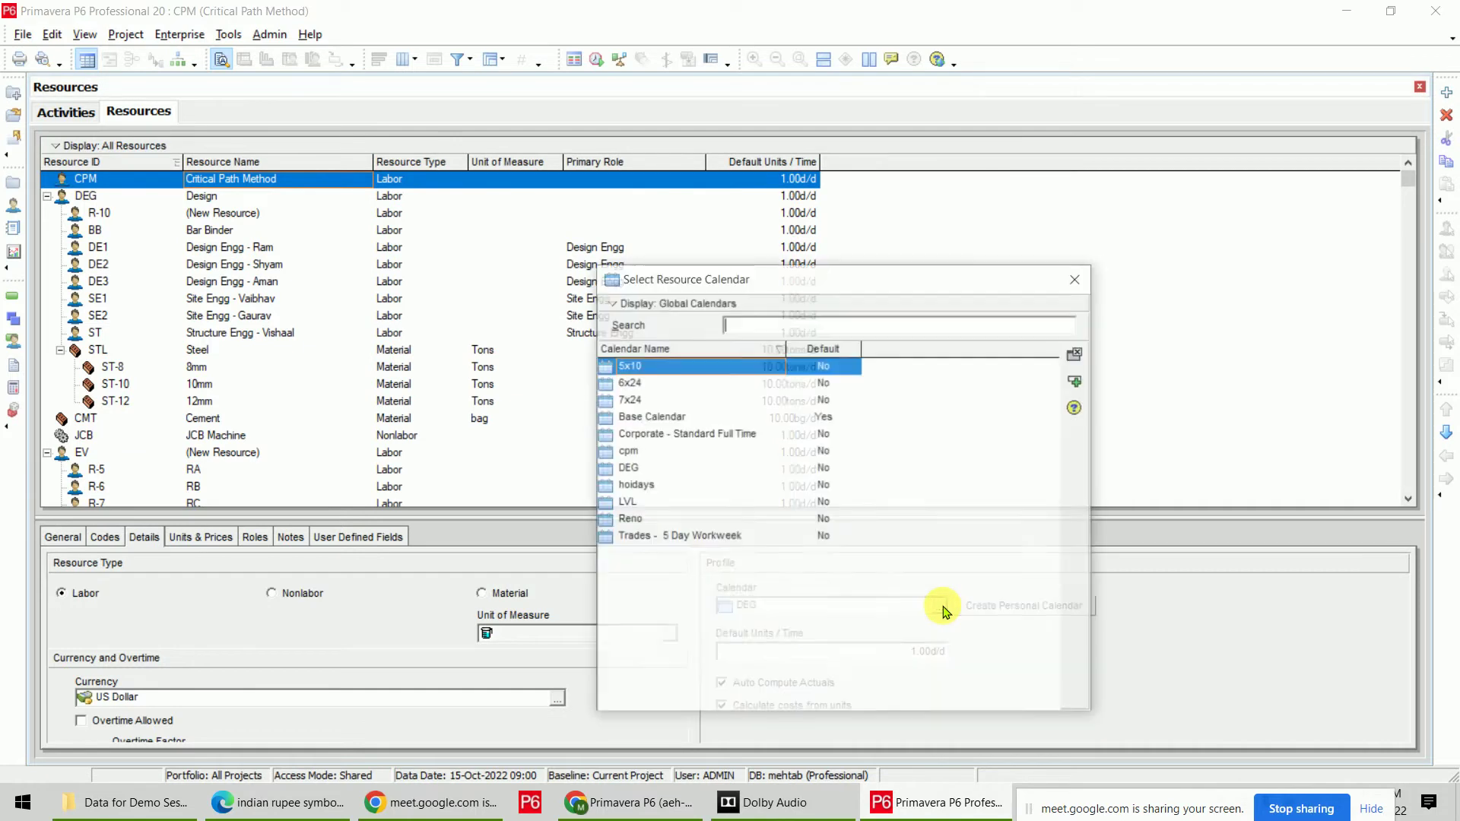
{"action": "left_click", "coordinate": [635, 452]}
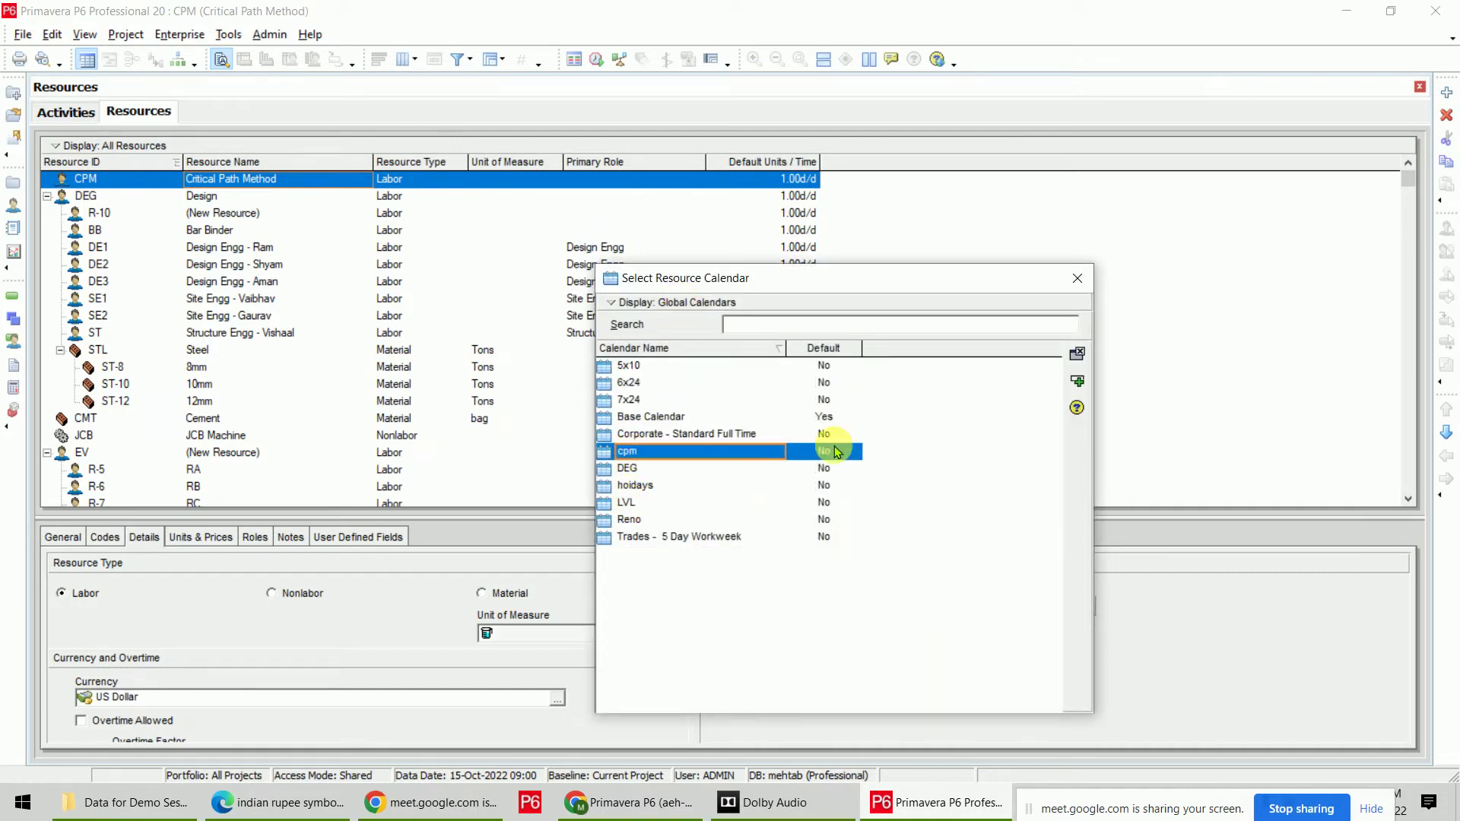
{"action": "left_click", "coordinate": [1076, 353]}
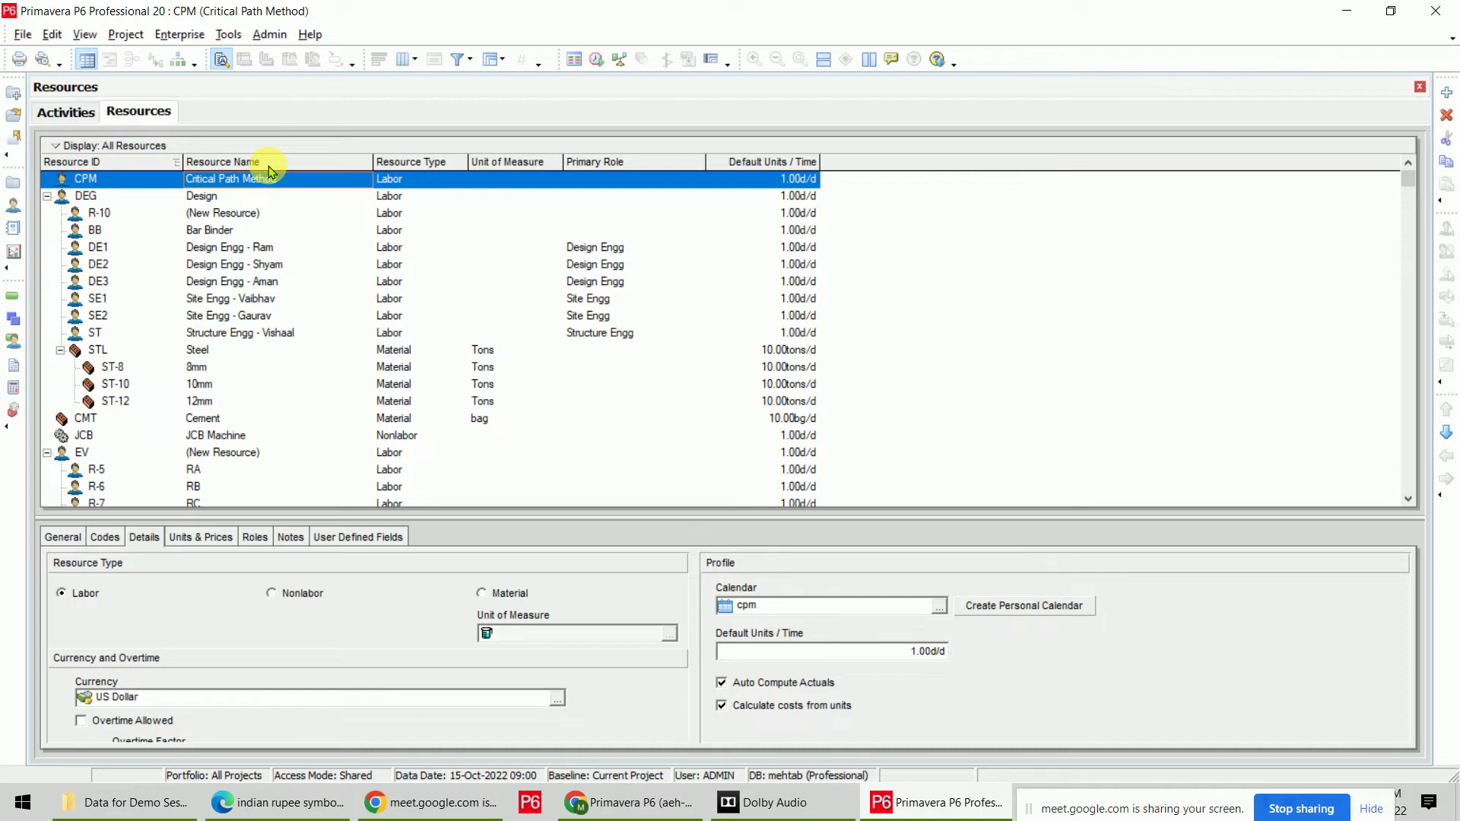
Add a labor resource under Critical Path Method with ID PH1 and enter the person's name as its resource name.
{"action": "left_click", "coordinate": [1446, 92]}
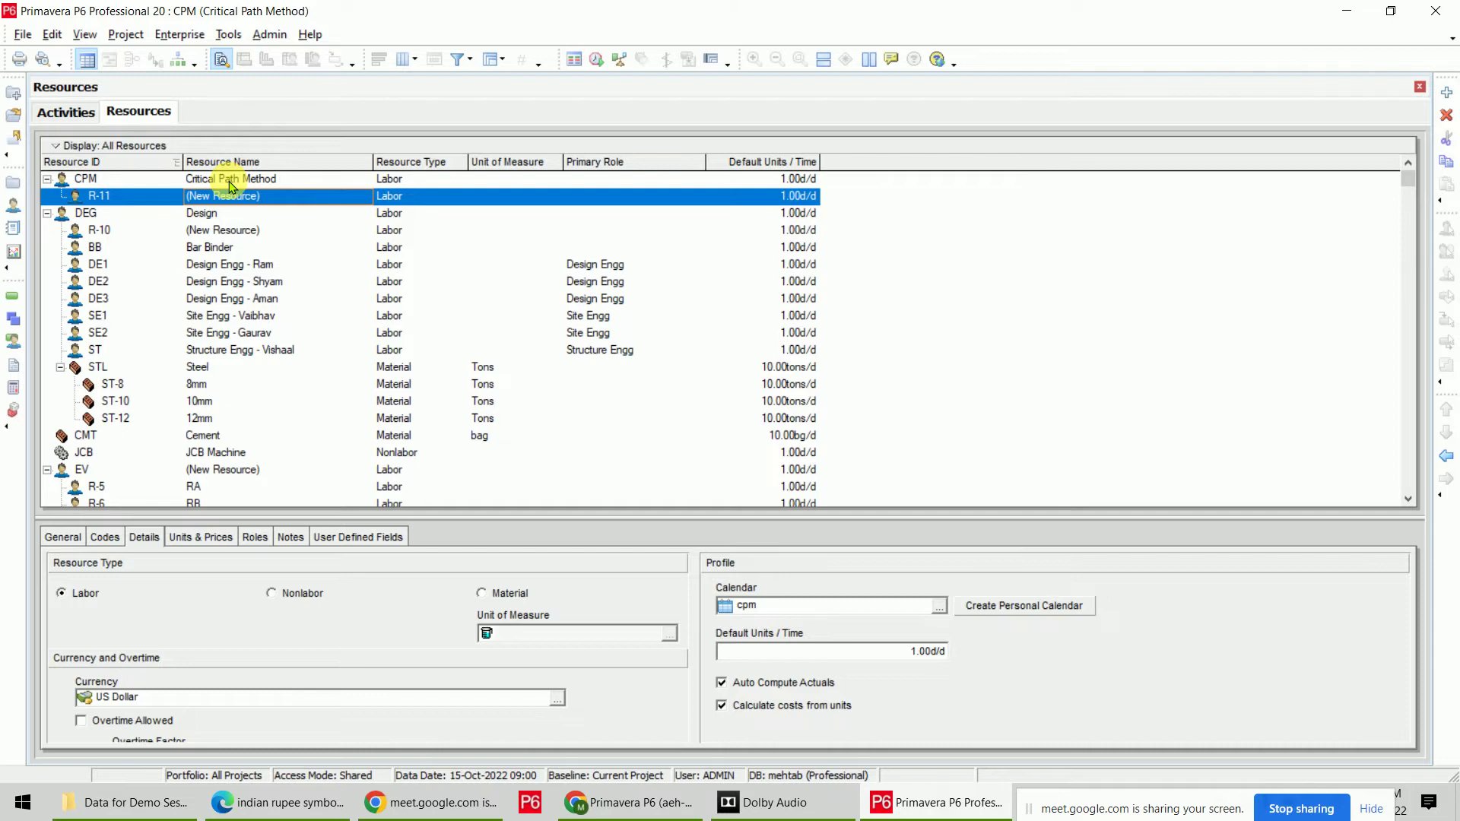
{"action": "left_click", "coordinate": [129, 200]}
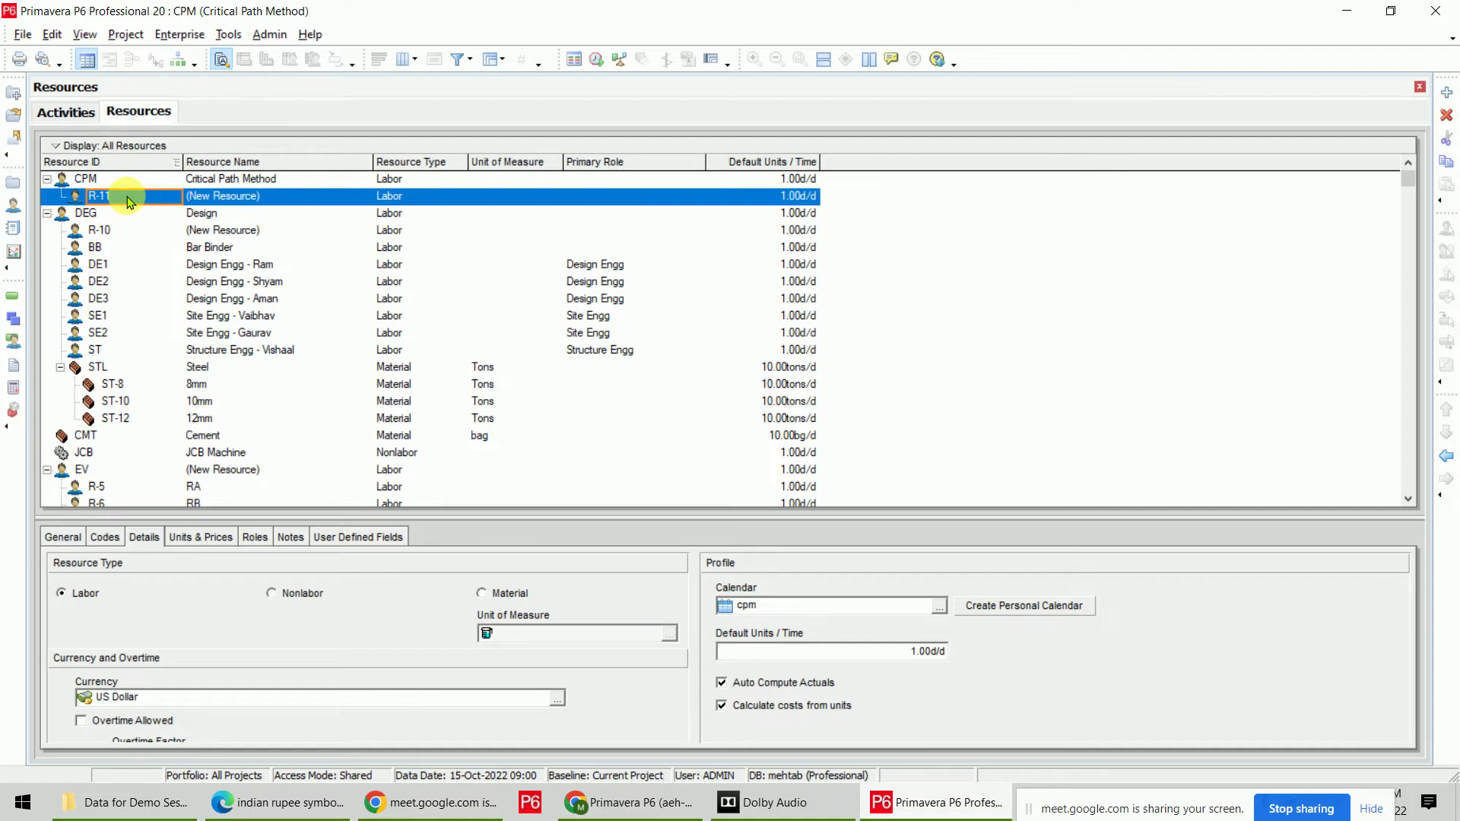
{"action": "type", "text": "PH1"}
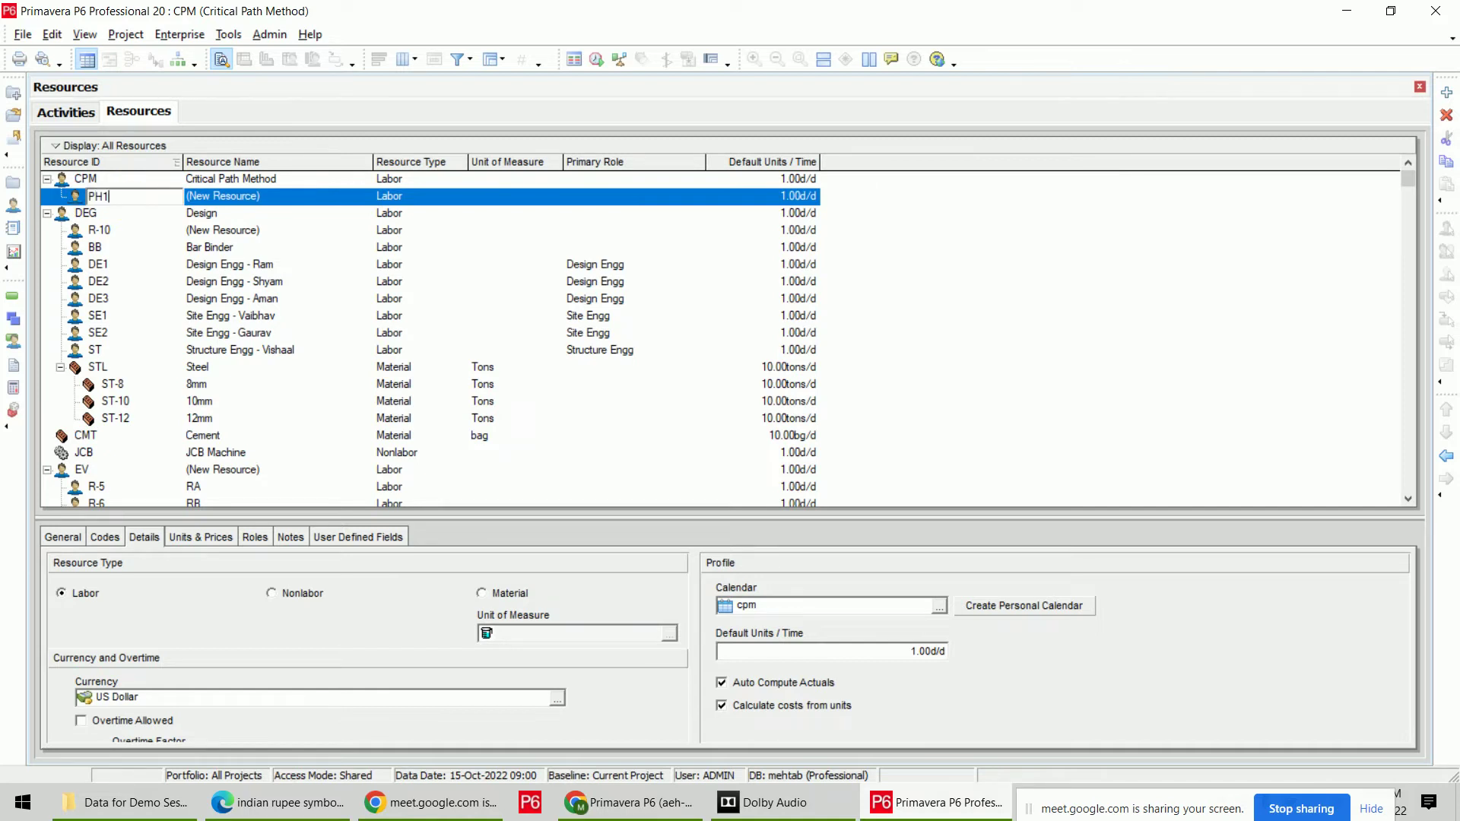
{"action": "left_click", "coordinate": [331, 199]}
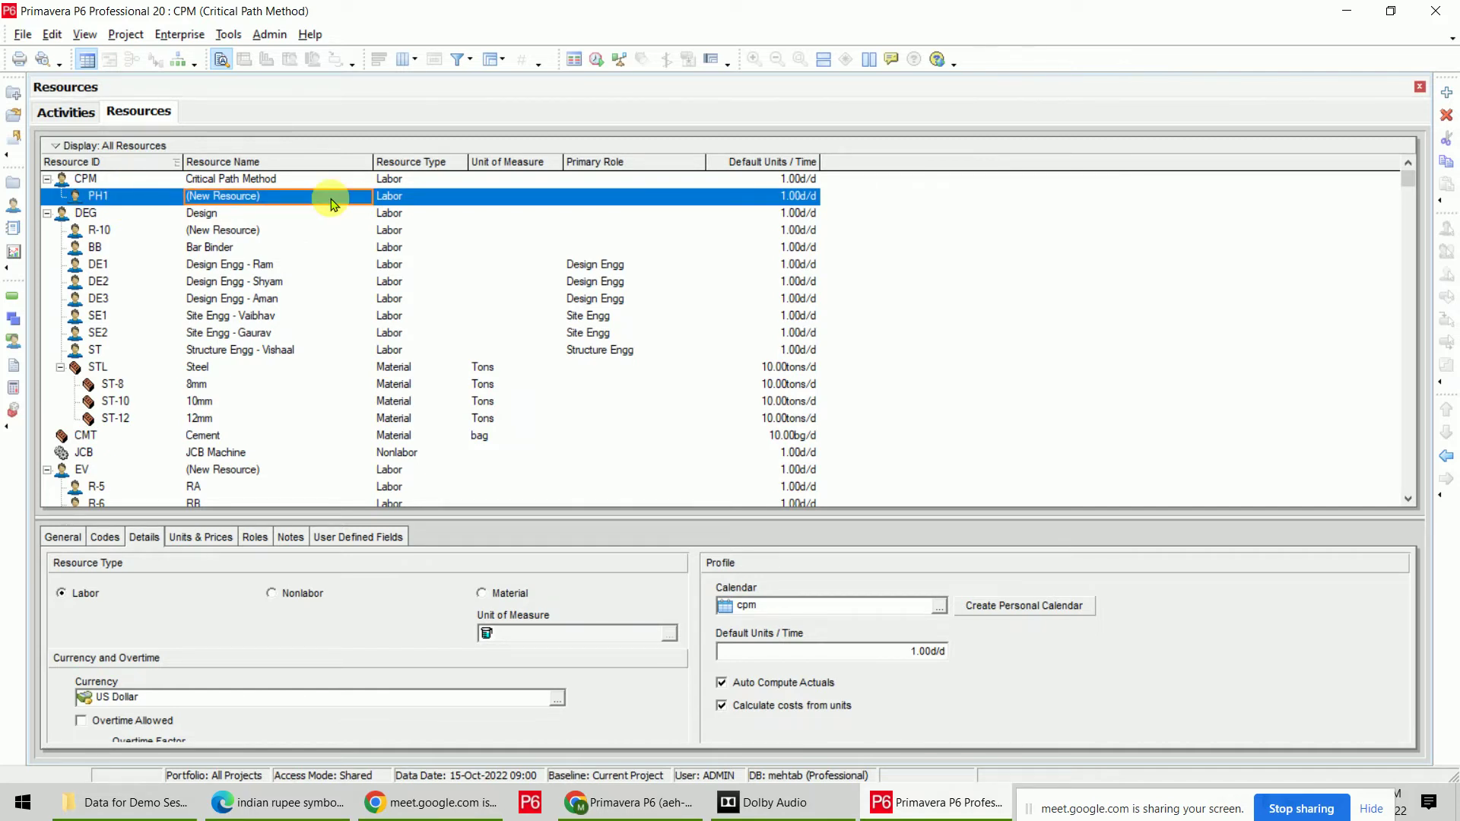
{"action": "type", "text": "Ahmar"}
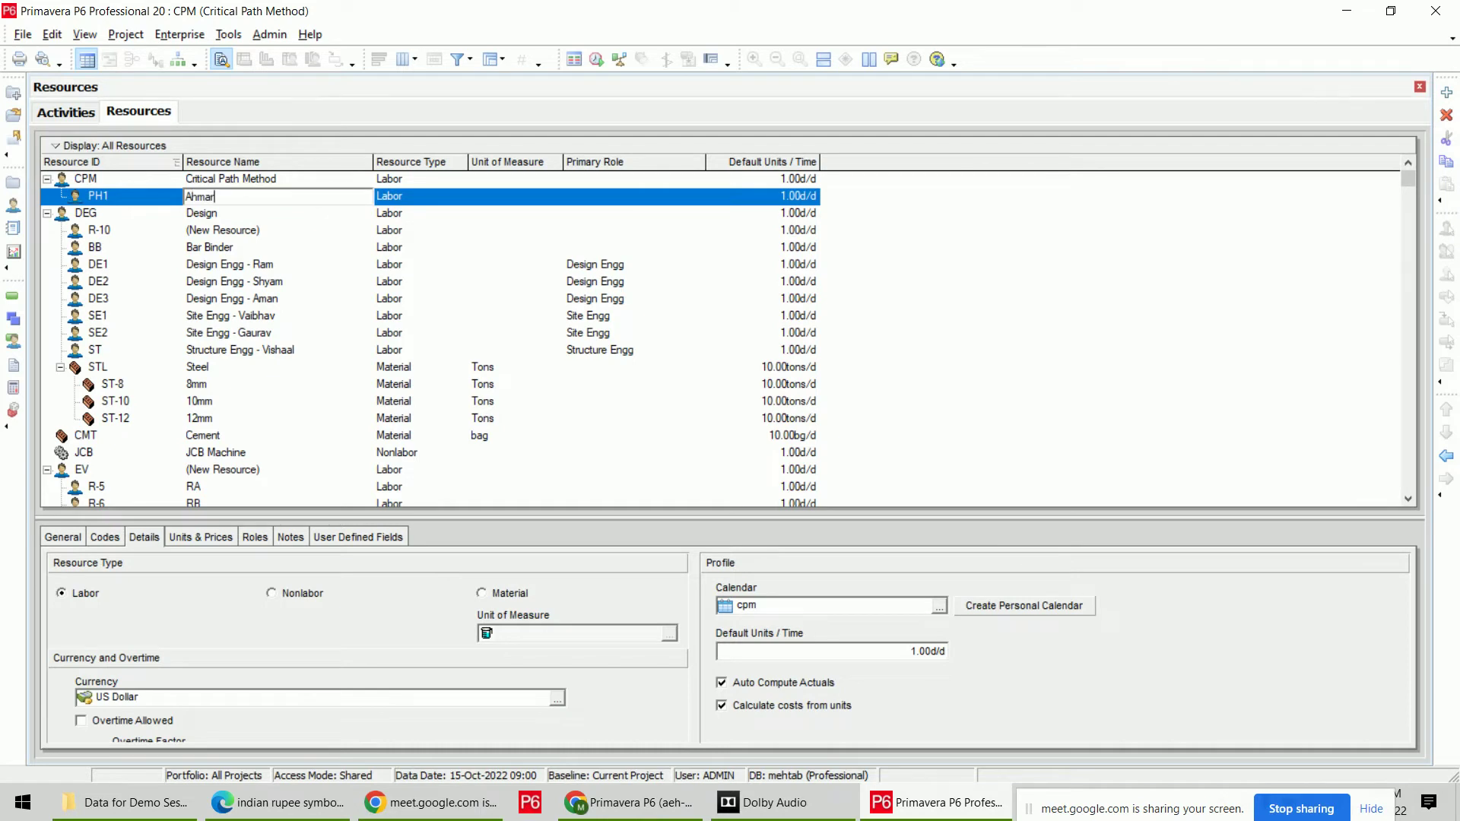
{"action": "key", "text": "Return"}
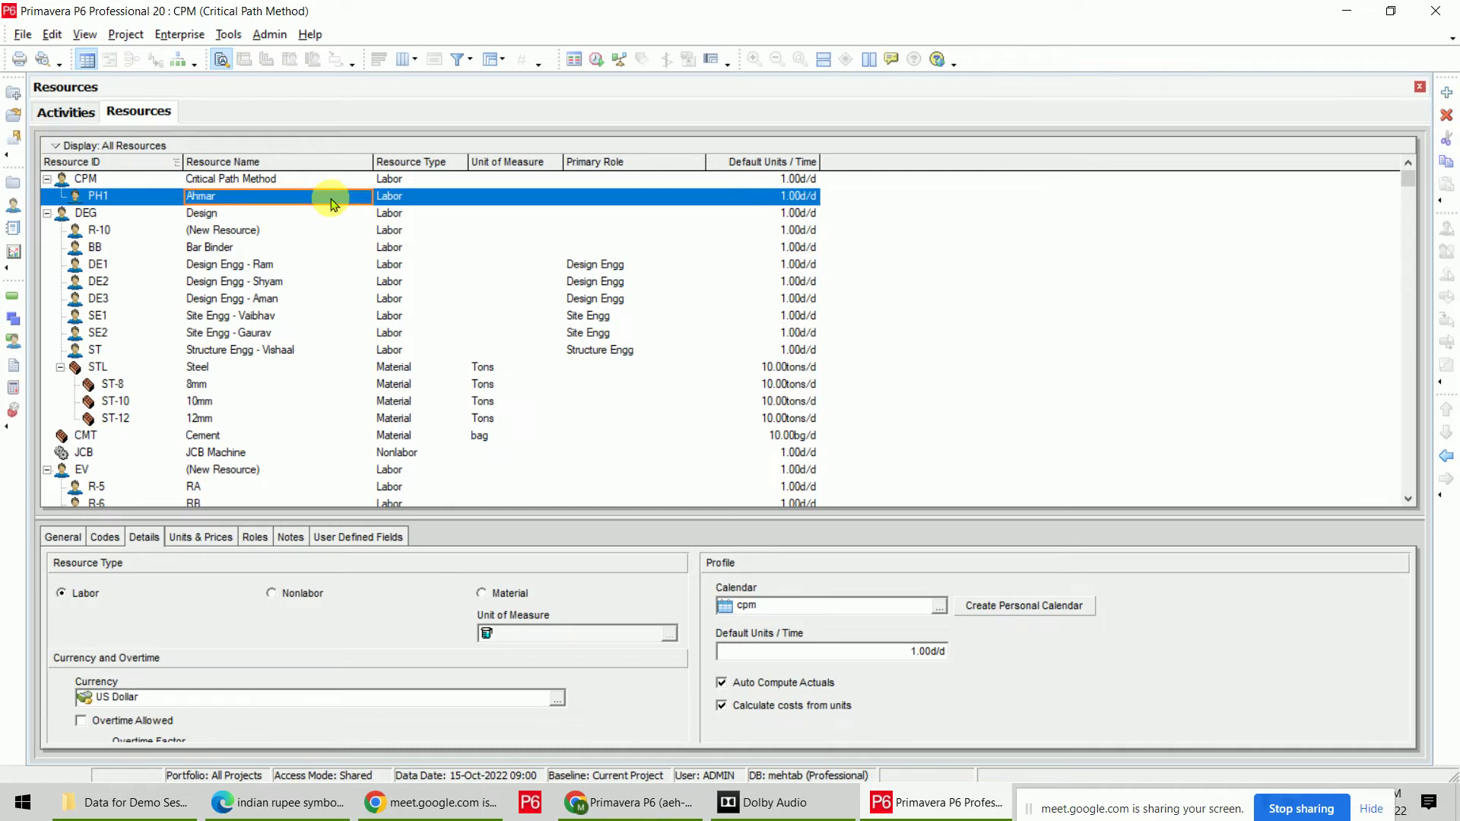
{"action": "left_click", "coordinate": [451, 200]}
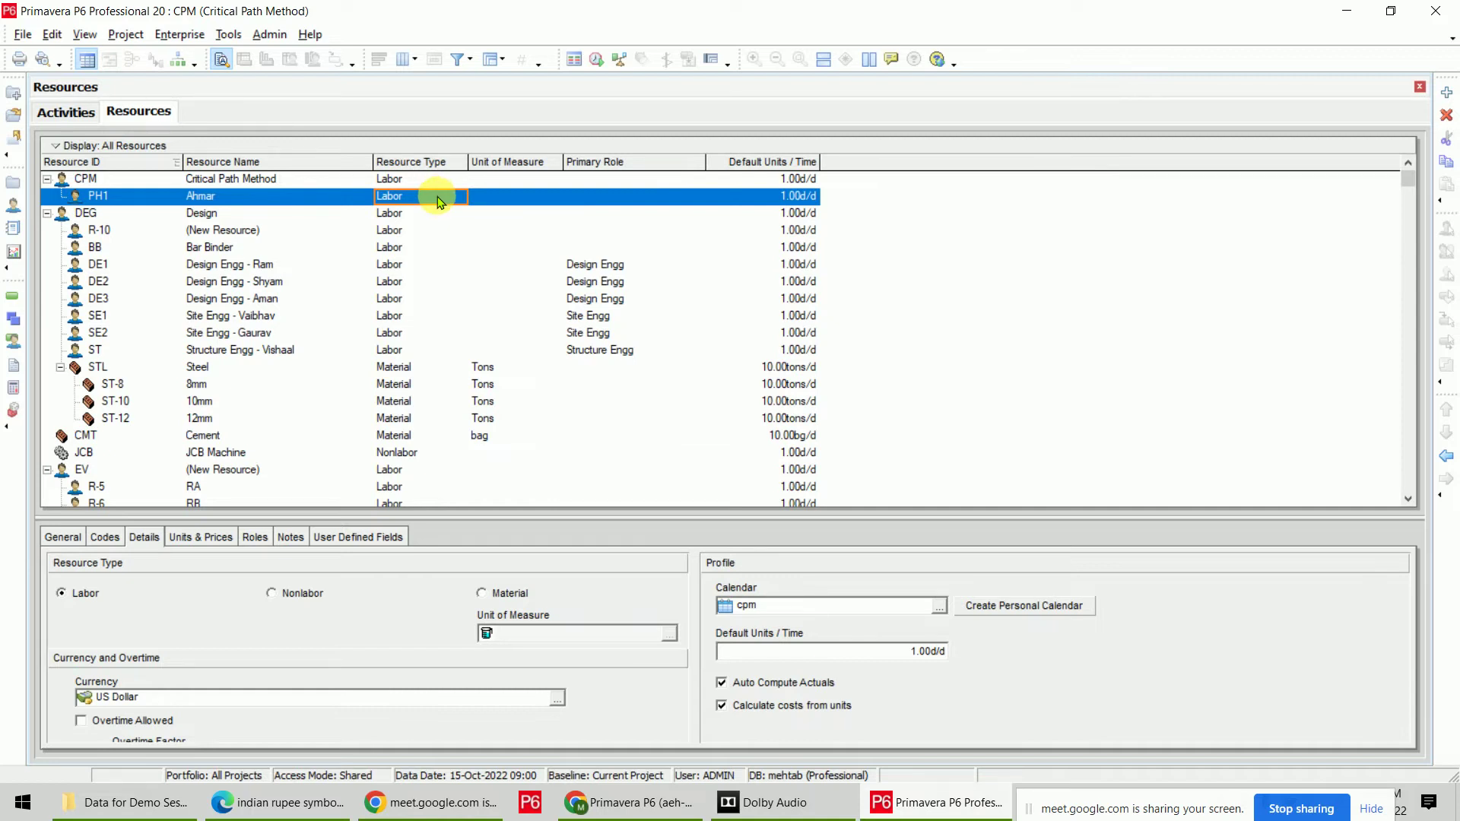
Keep the PH1 resource's type as Labor and set its standard rate to ₹2,500 per day.
{"action": "left_click", "coordinate": [439, 200]}
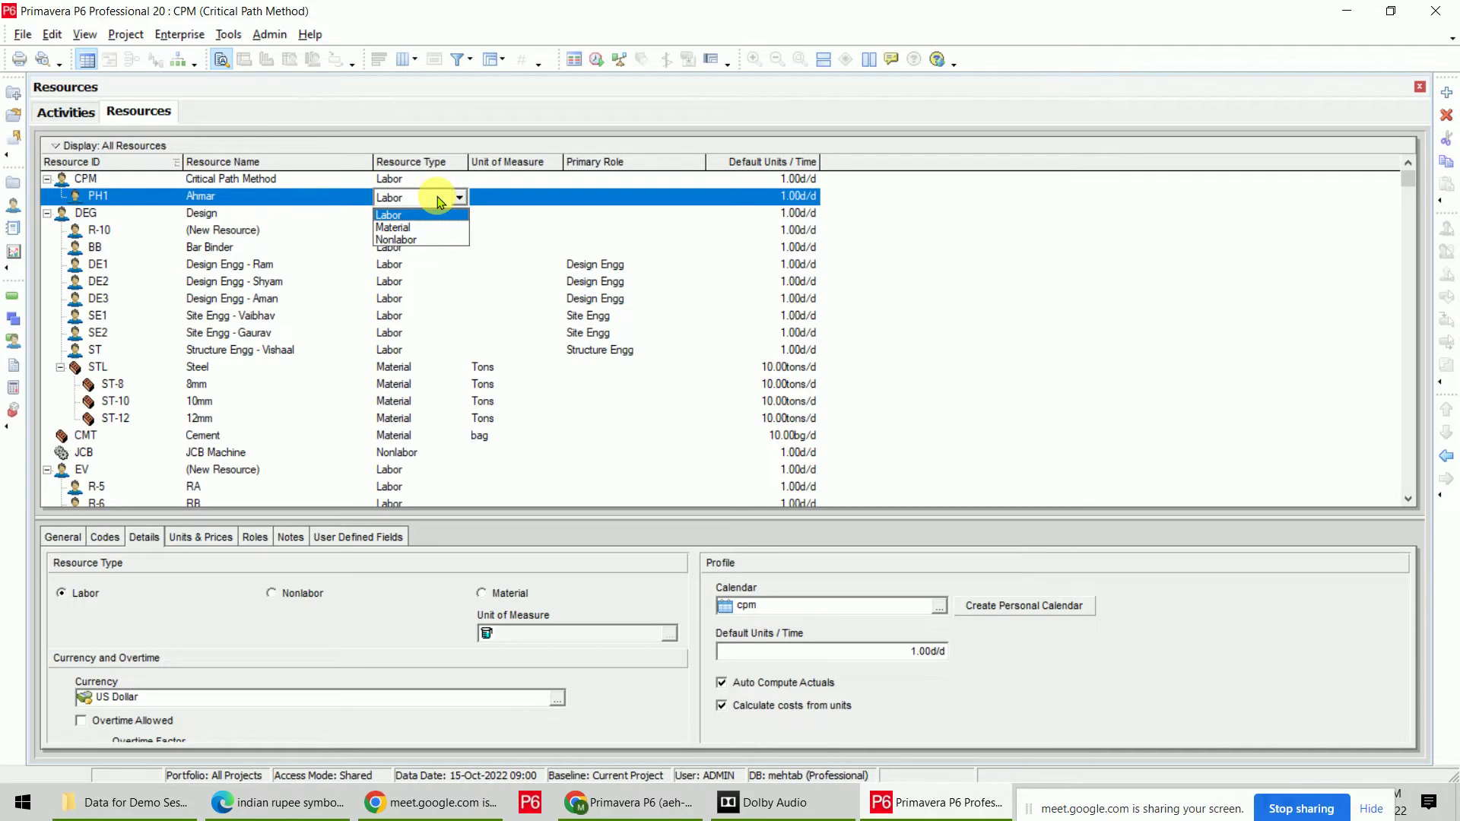
{"action": "left_click", "coordinate": [439, 199]}
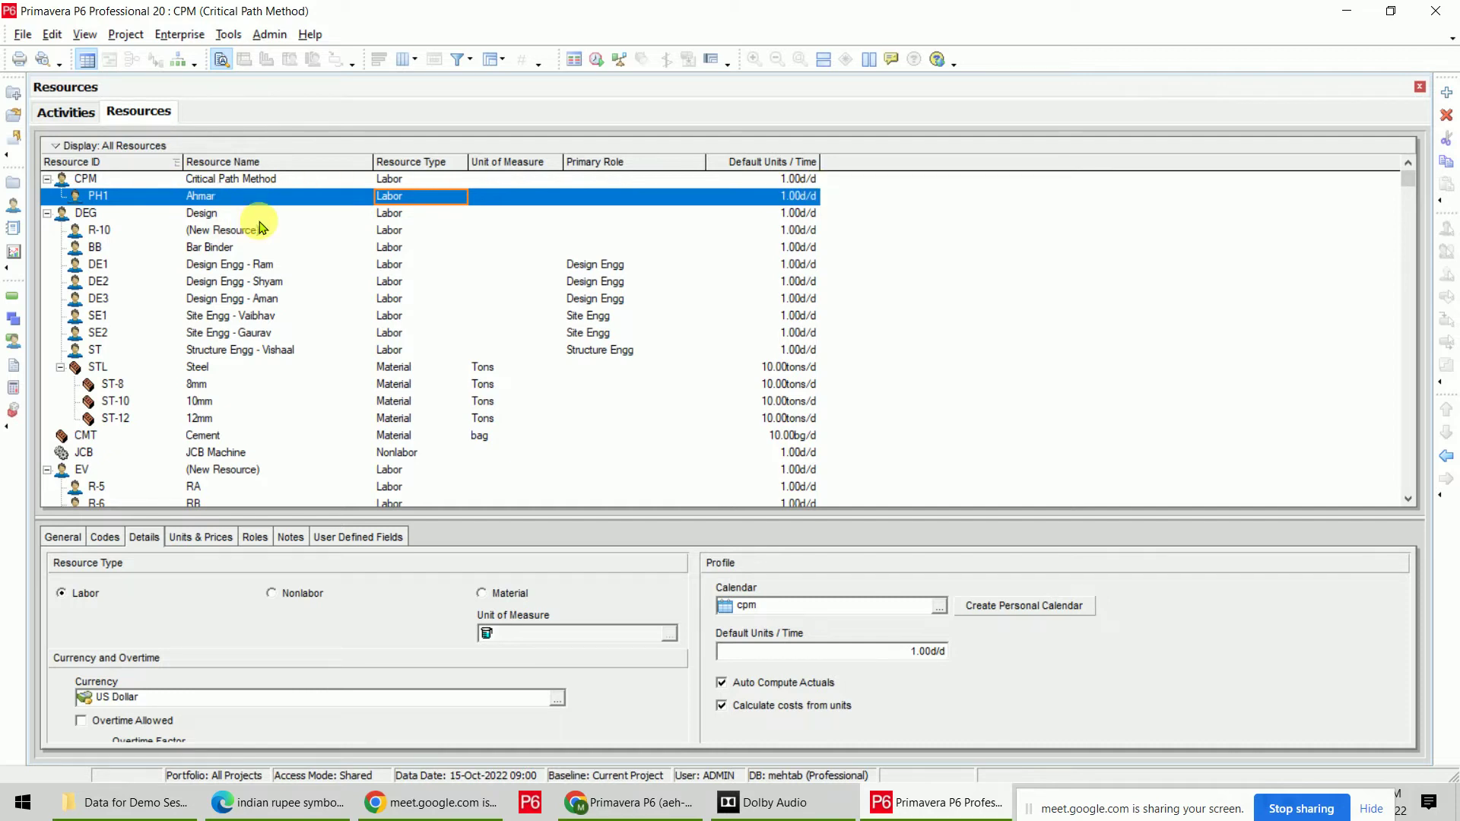
{"action": "left_click", "coordinate": [197, 539]}
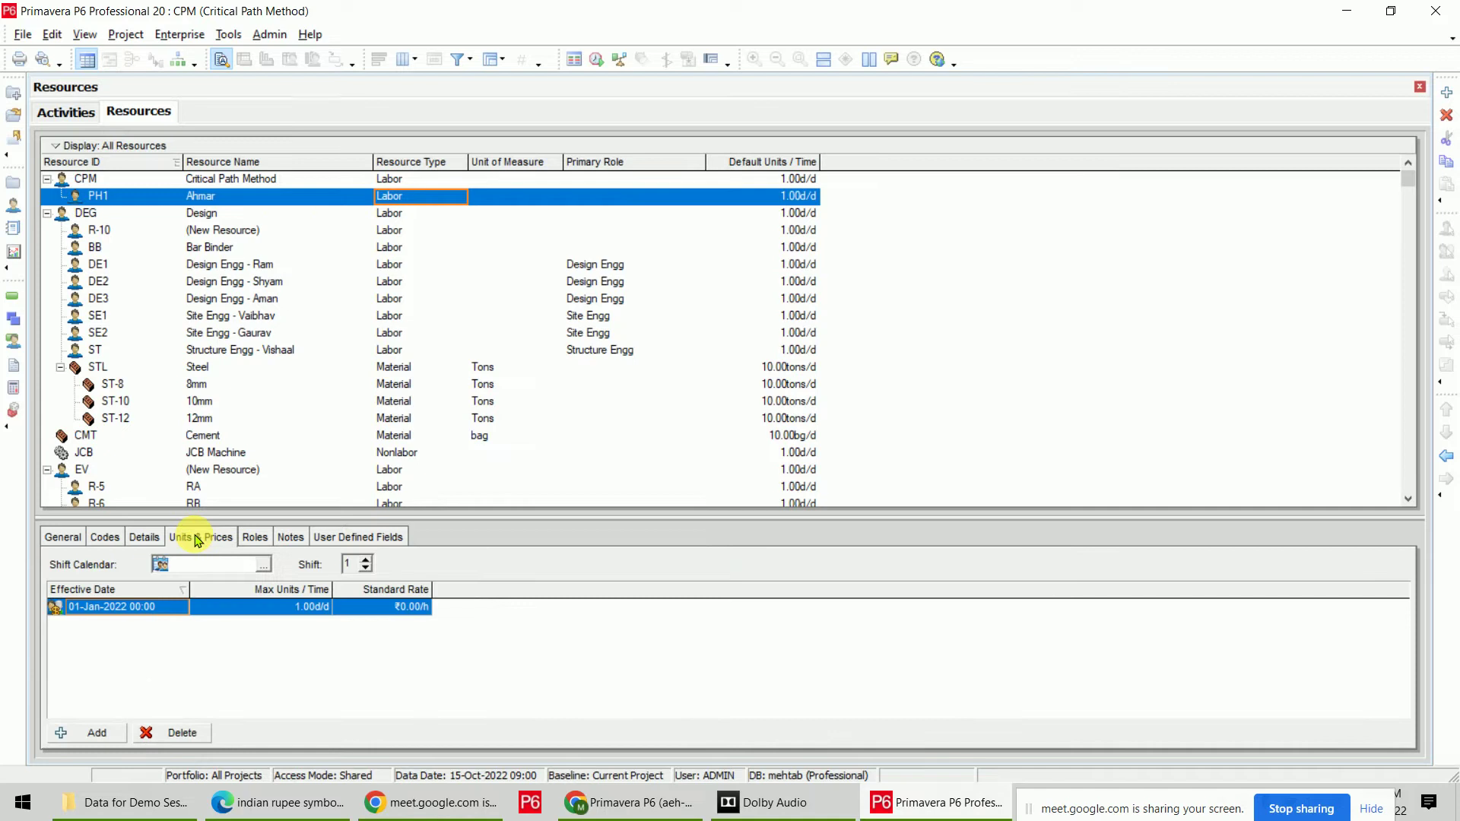
{"action": "left_click", "coordinate": [267, 608]}
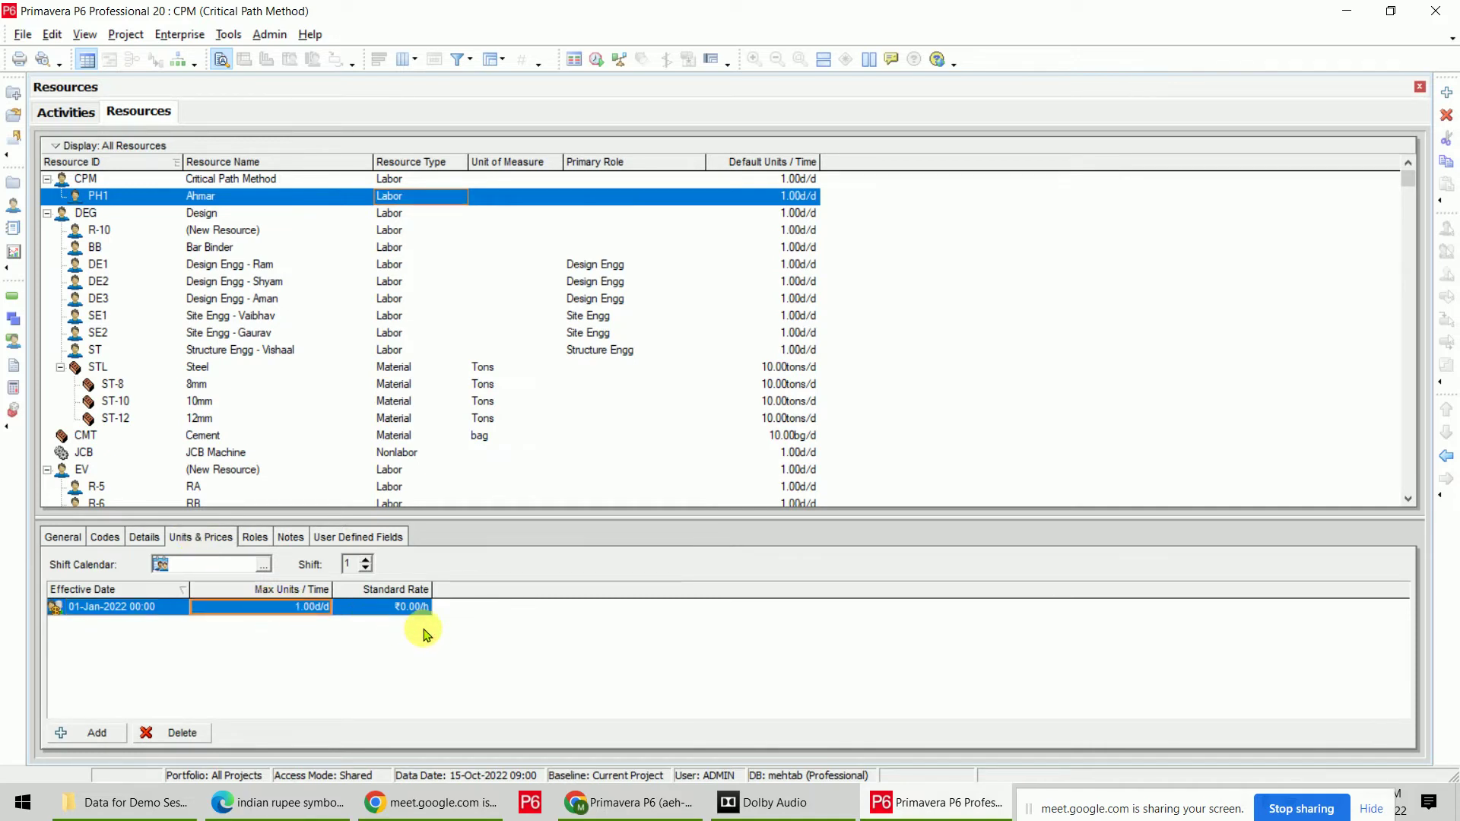
{"action": "left_click", "coordinate": [381, 608]}
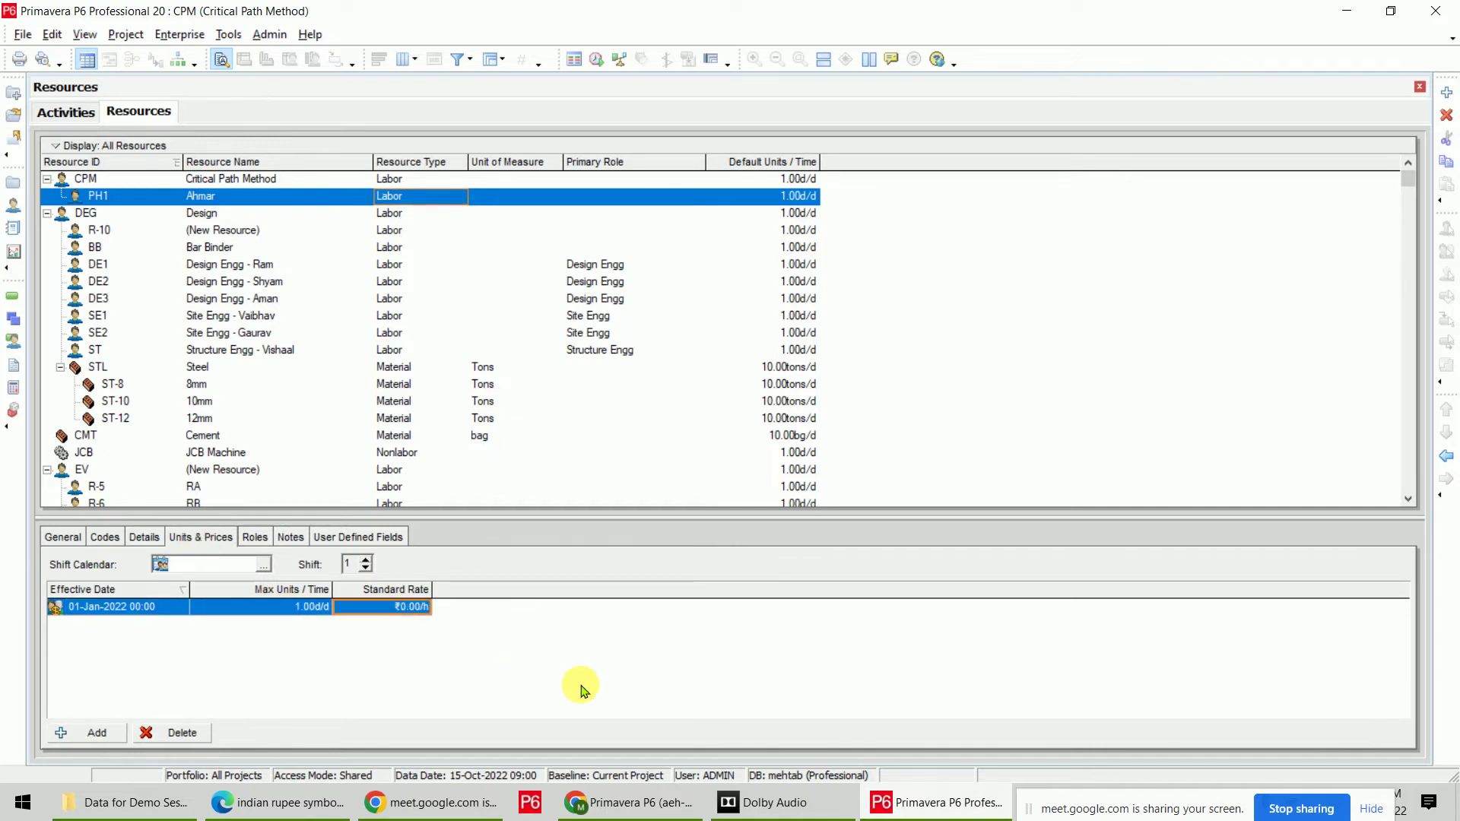
{"action": "type", "text": "2500/d"}
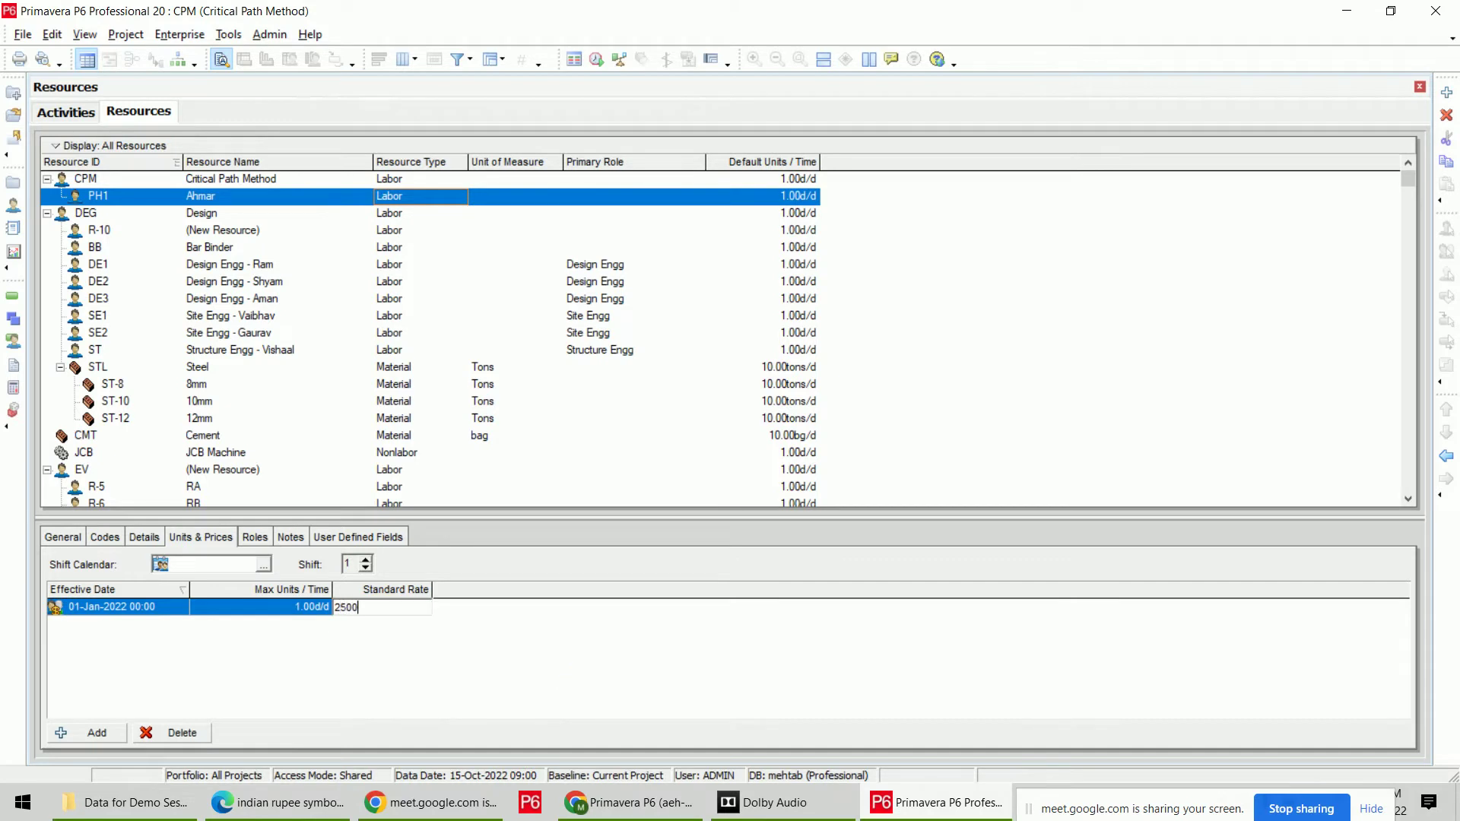
{"action": "left_click", "coordinate": [584, 688]}
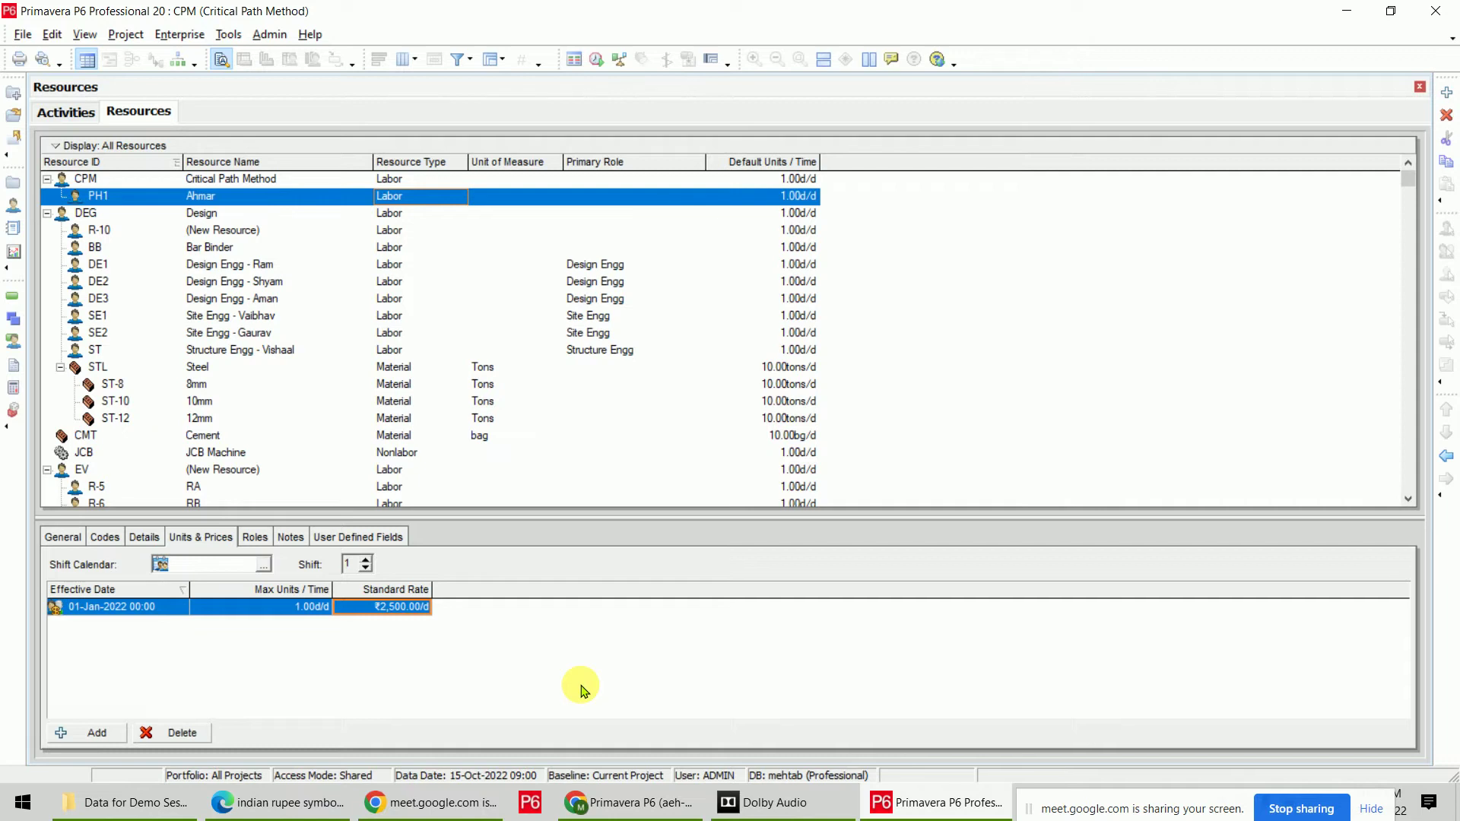
Add two new labor resources after PH1 in the Critical Path Method group, with the second nested beneath the first.
{"action": "left_click", "coordinate": [1447, 93]}
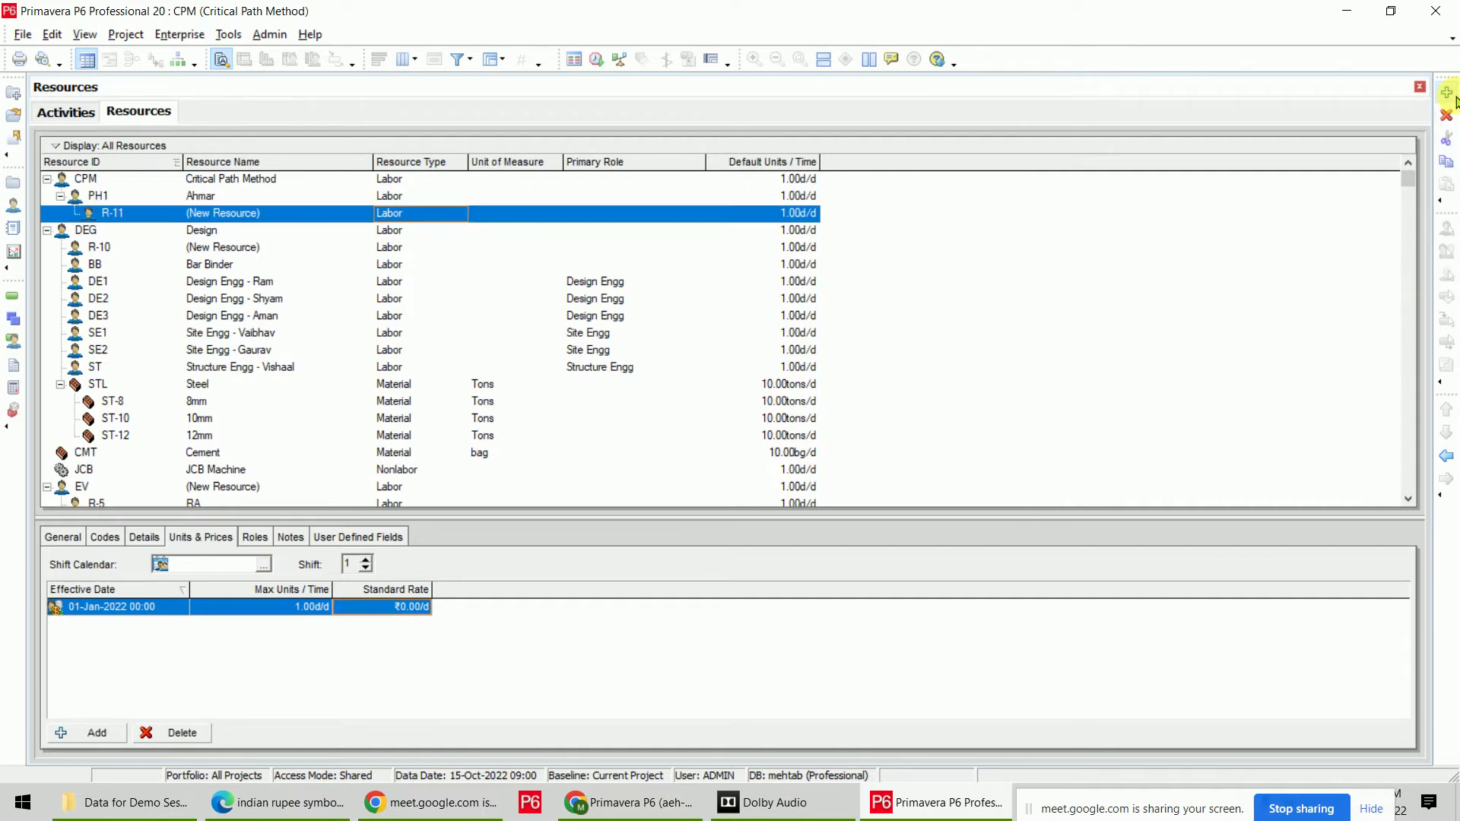
{"action": "left_click", "coordinate": [1446, 456]}
{"action": "left_click", "coordinate": [1447, 93]}
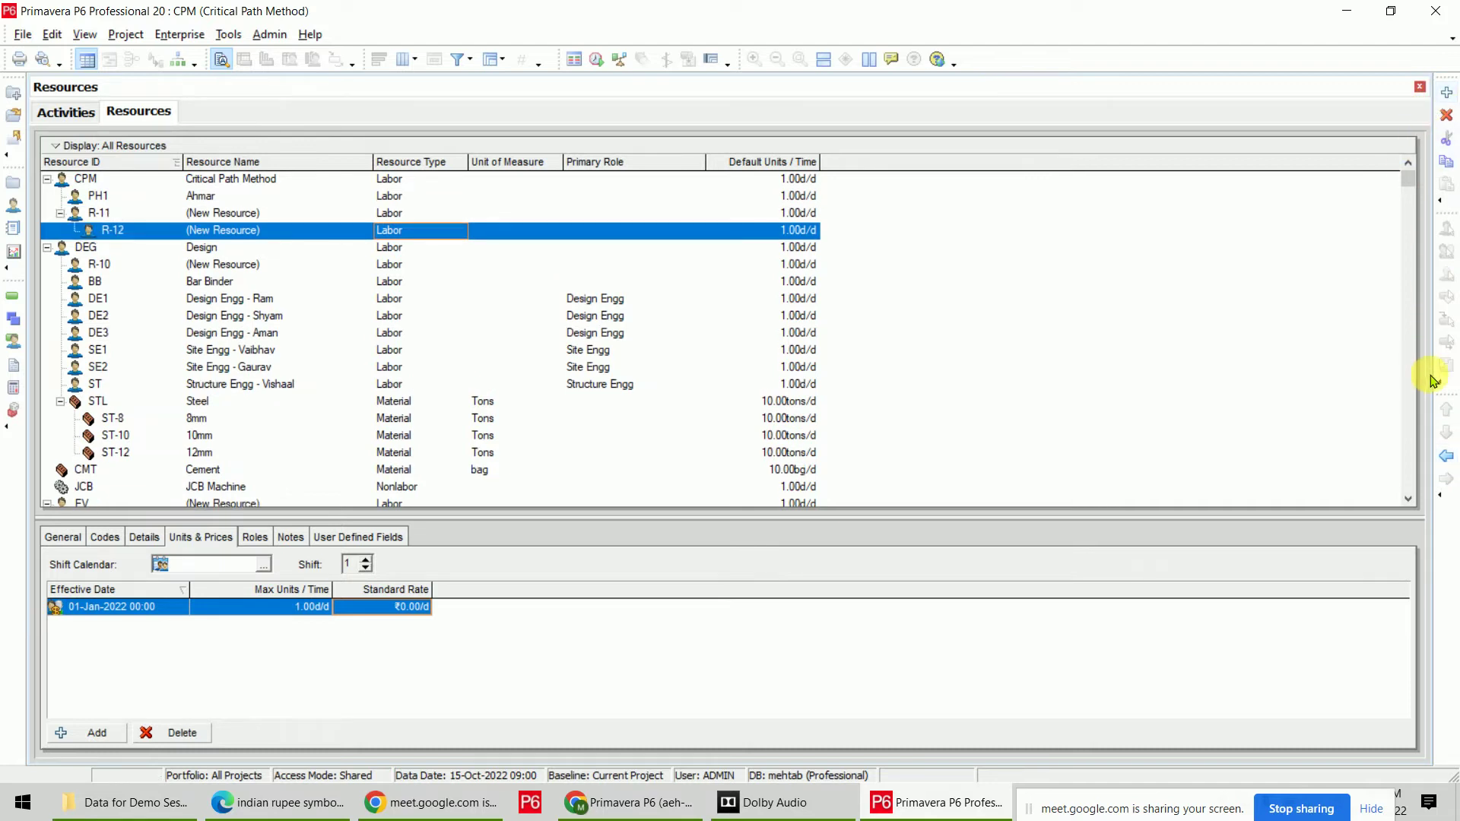
{"action": "left_click", "coordinate": [1447, 455]}
{"action": "left_click", "coordinate": [1446, 455]}
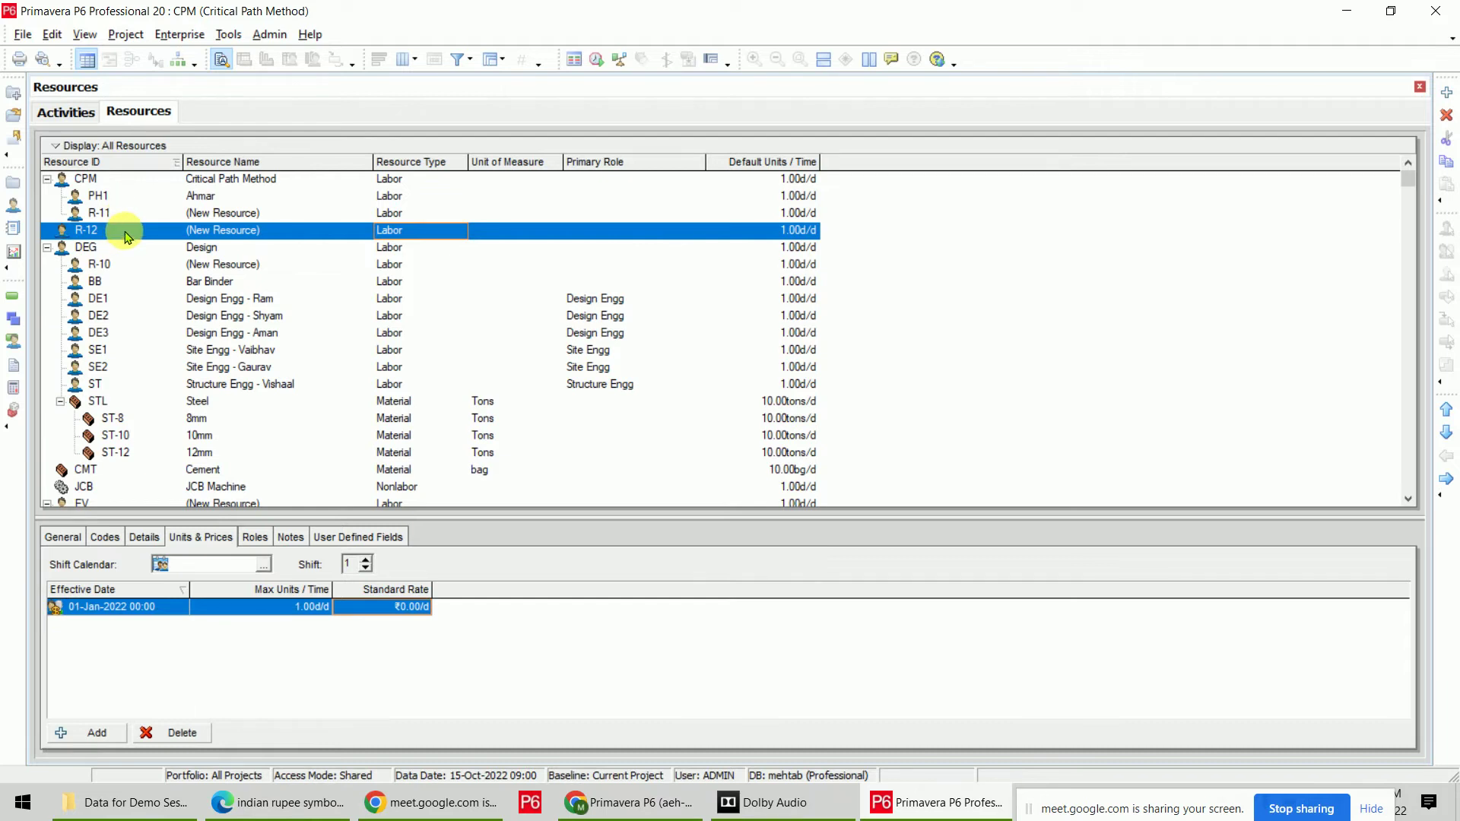
{"action": "left_click", "coordinate": [1449, 479]}
{"action": "left_click", "coordinate": [1448, 479]}
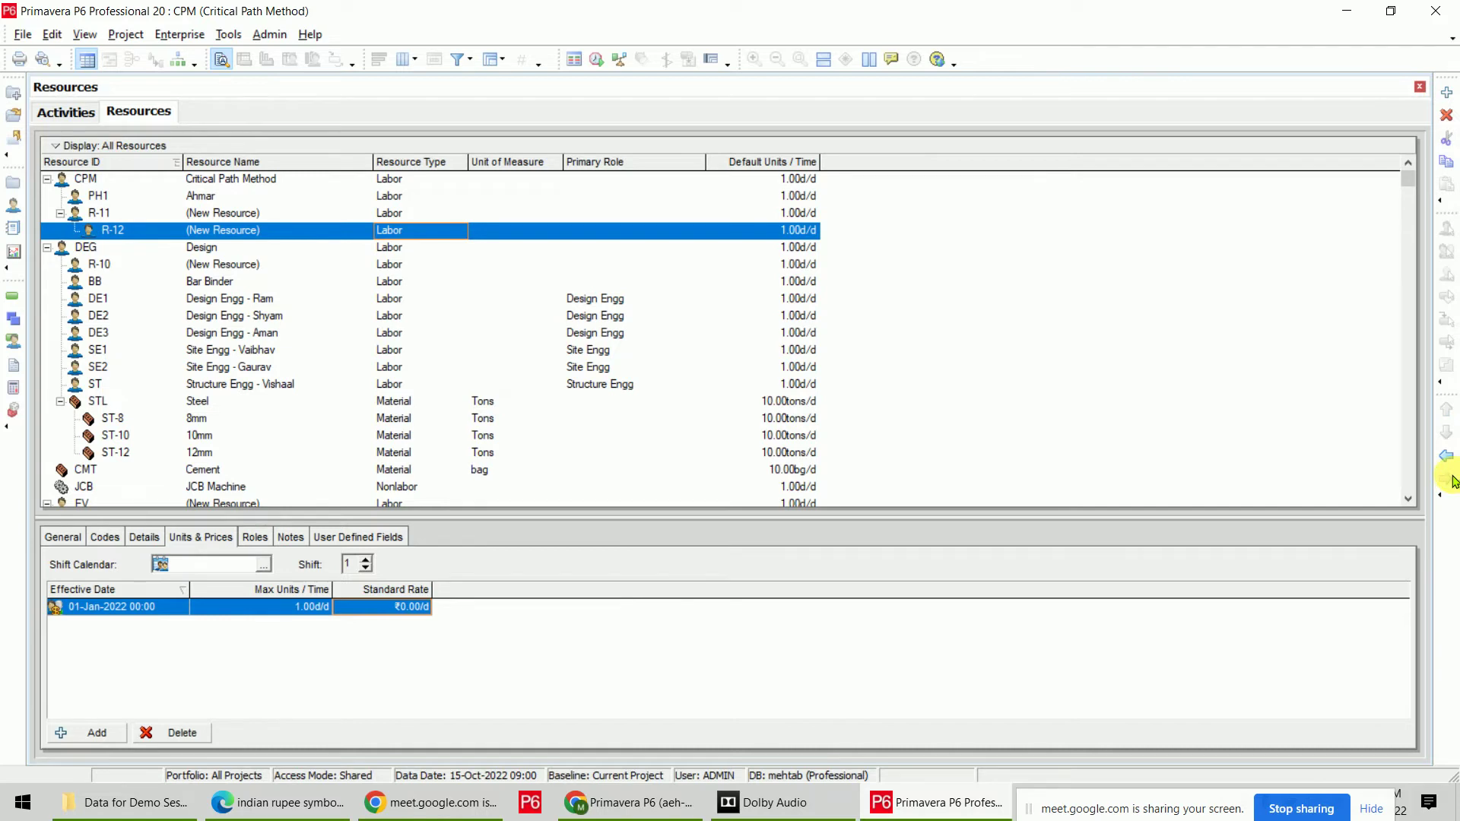
Rearrange the two new resources so that both sit directly beneath PH1 at the same level.
{"action": "left_click", "coordinate": [422, 213]}
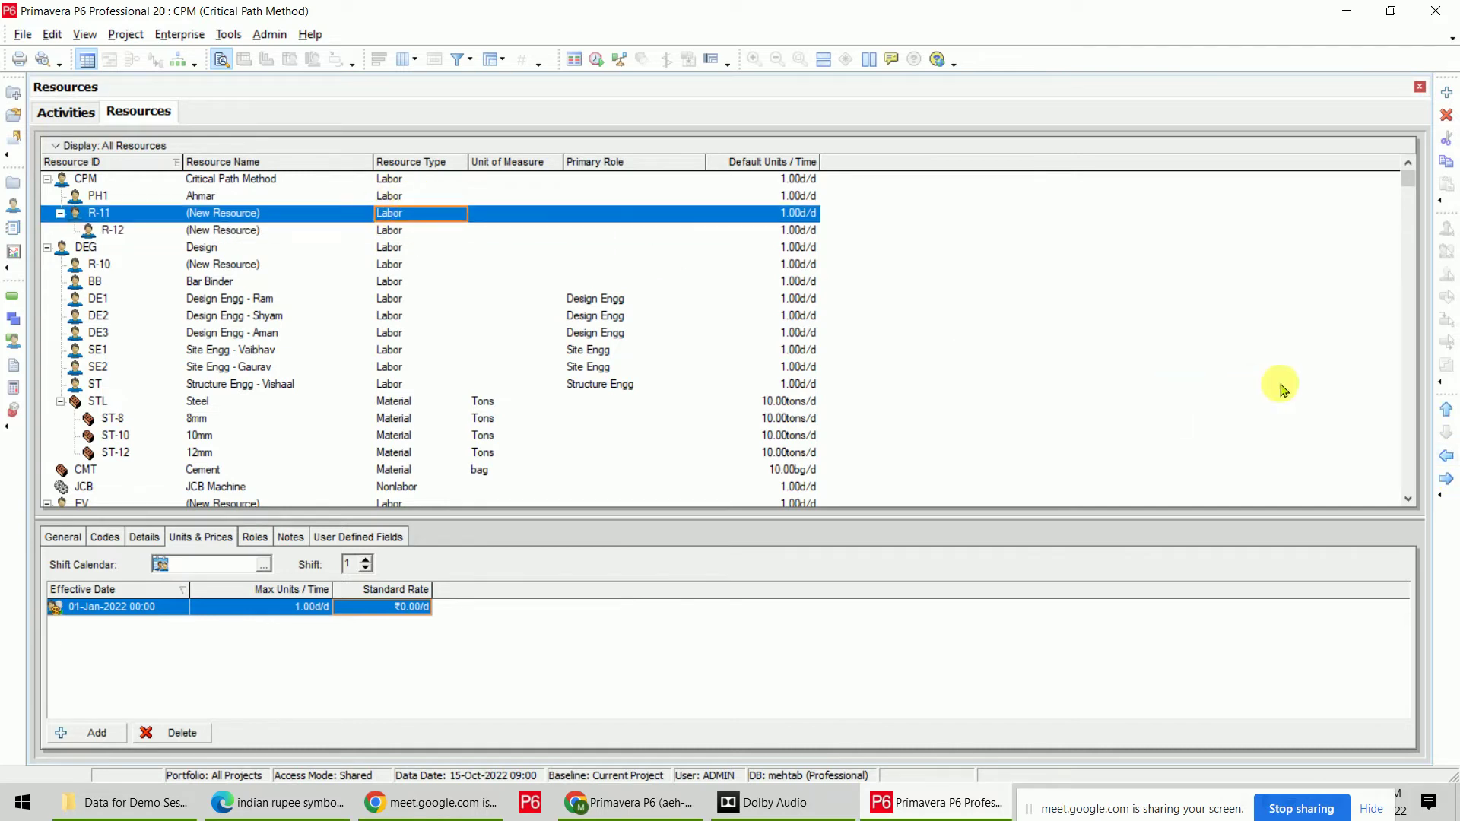
{"action": "left_click", "coordinate": [1449, 478]}
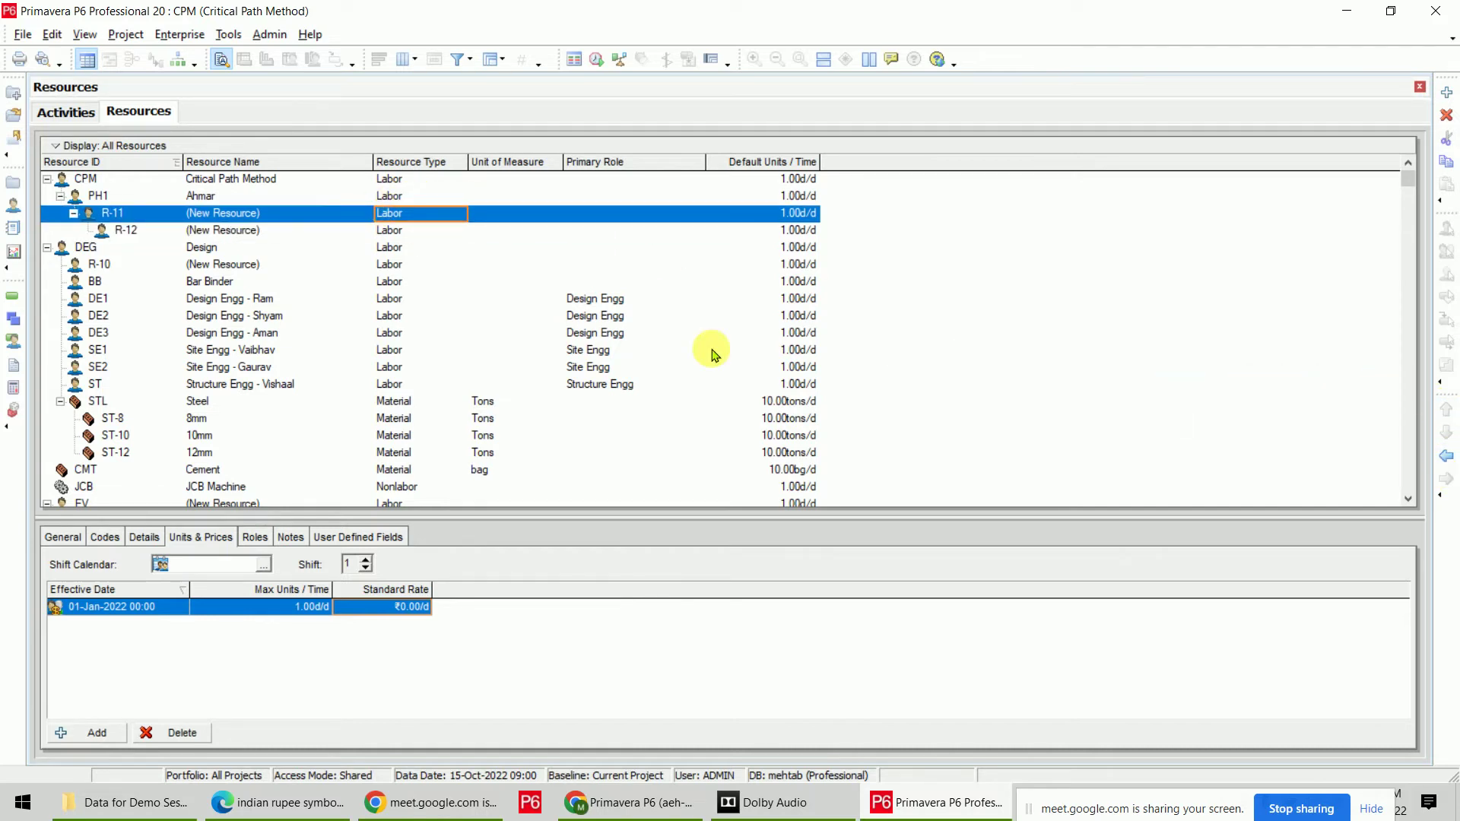
{"action": "left_click", "coordinate": [361, 217]}
{"action": "left_click", "coordinate": [365, 235]}
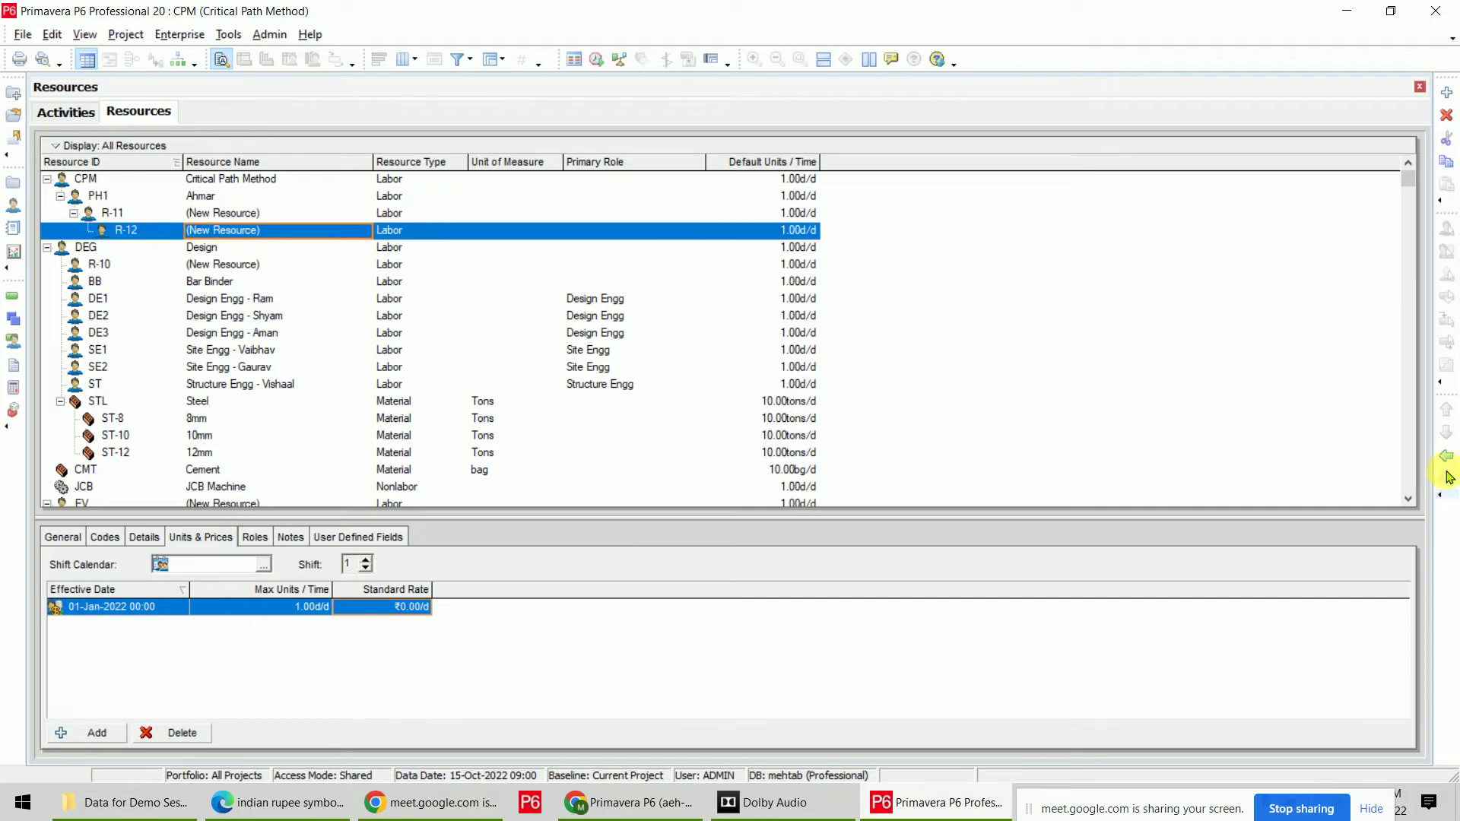
{"action": "left_click", "coordinate": [1446, 456]}
Set the resource IDs of the two new resources beneath PH1 to PM1 and PM2.
{"action": "left_click", "coordinate": [167, 214]}
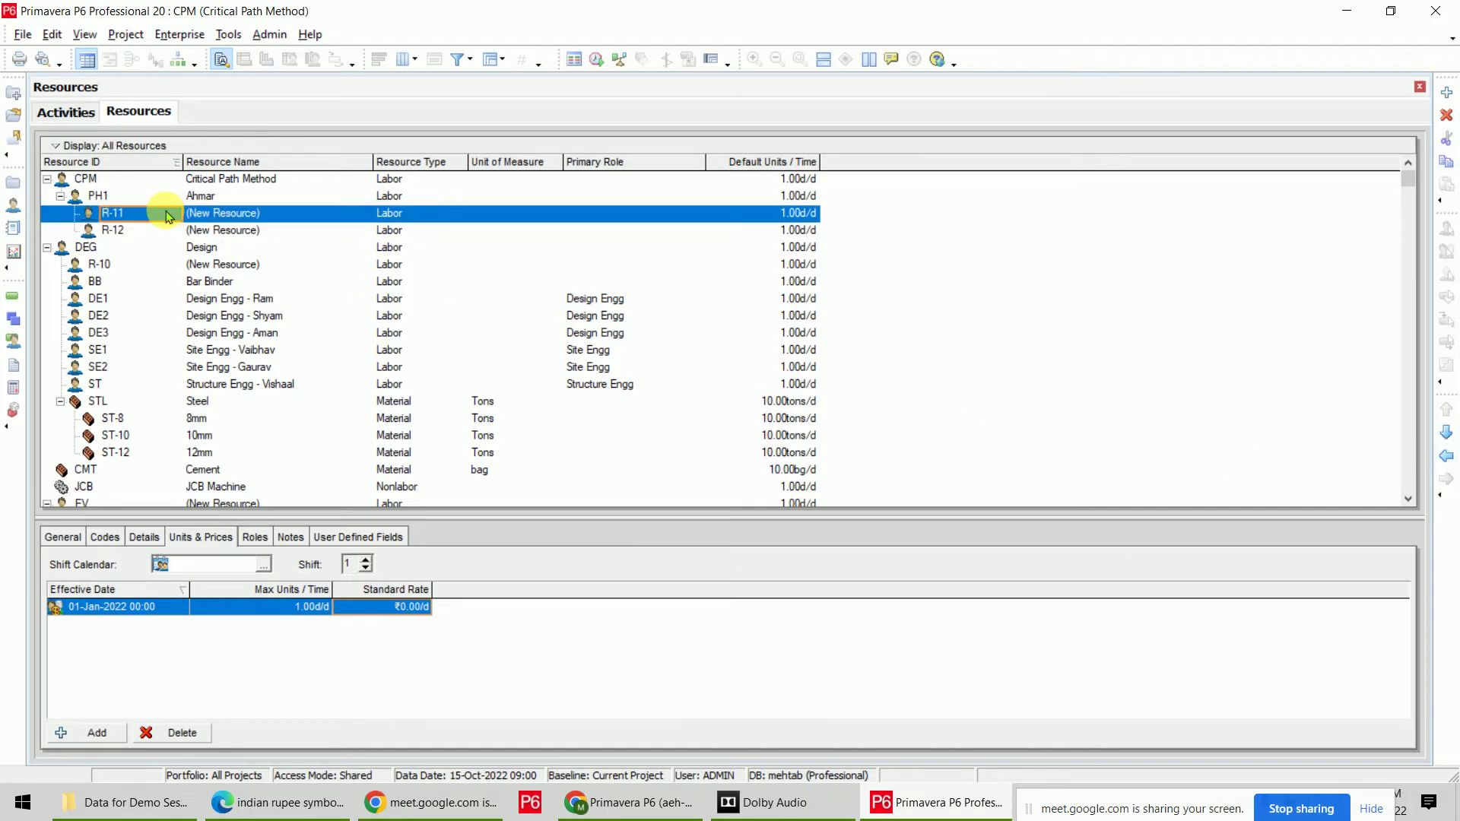
{"action": "type", "text": "PM1"}
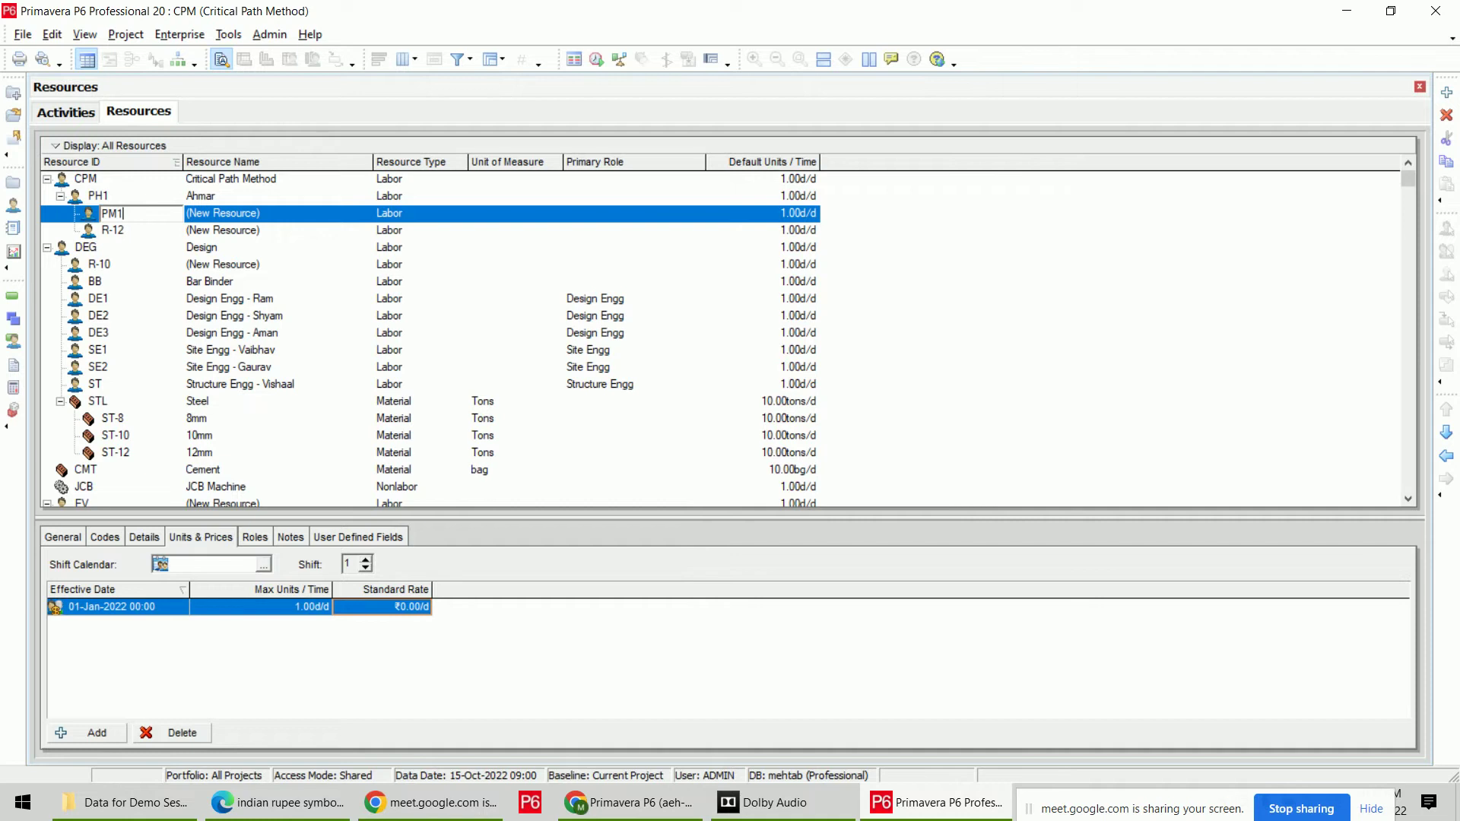
{"action": "key", "text": "Return"}
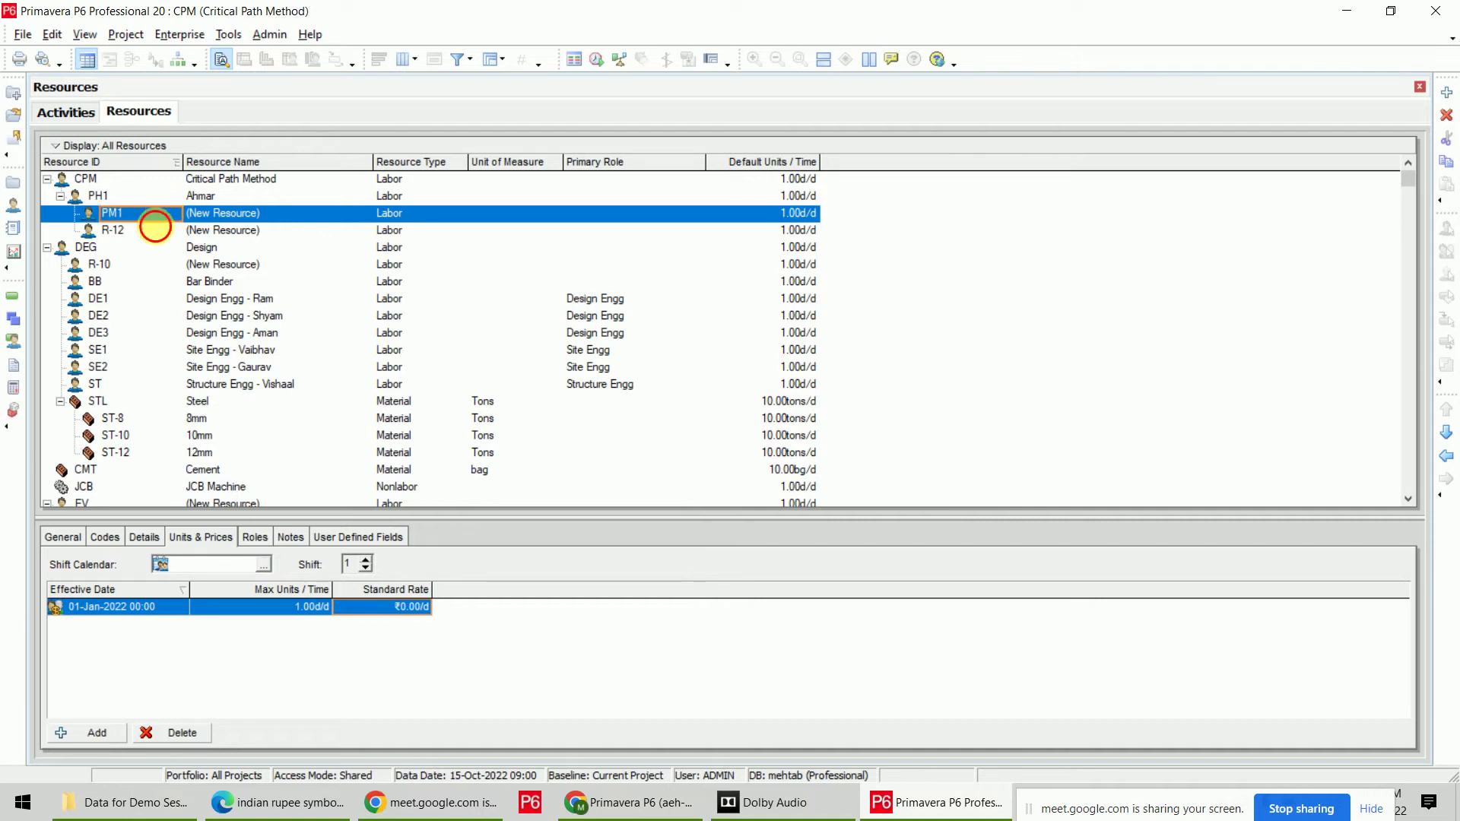
{"action": "left_click", "coordinate": [156, 229]}
{"action": "type", "text": "PM2"}
{"action": "left_click", "coordinate": [158, 231]}
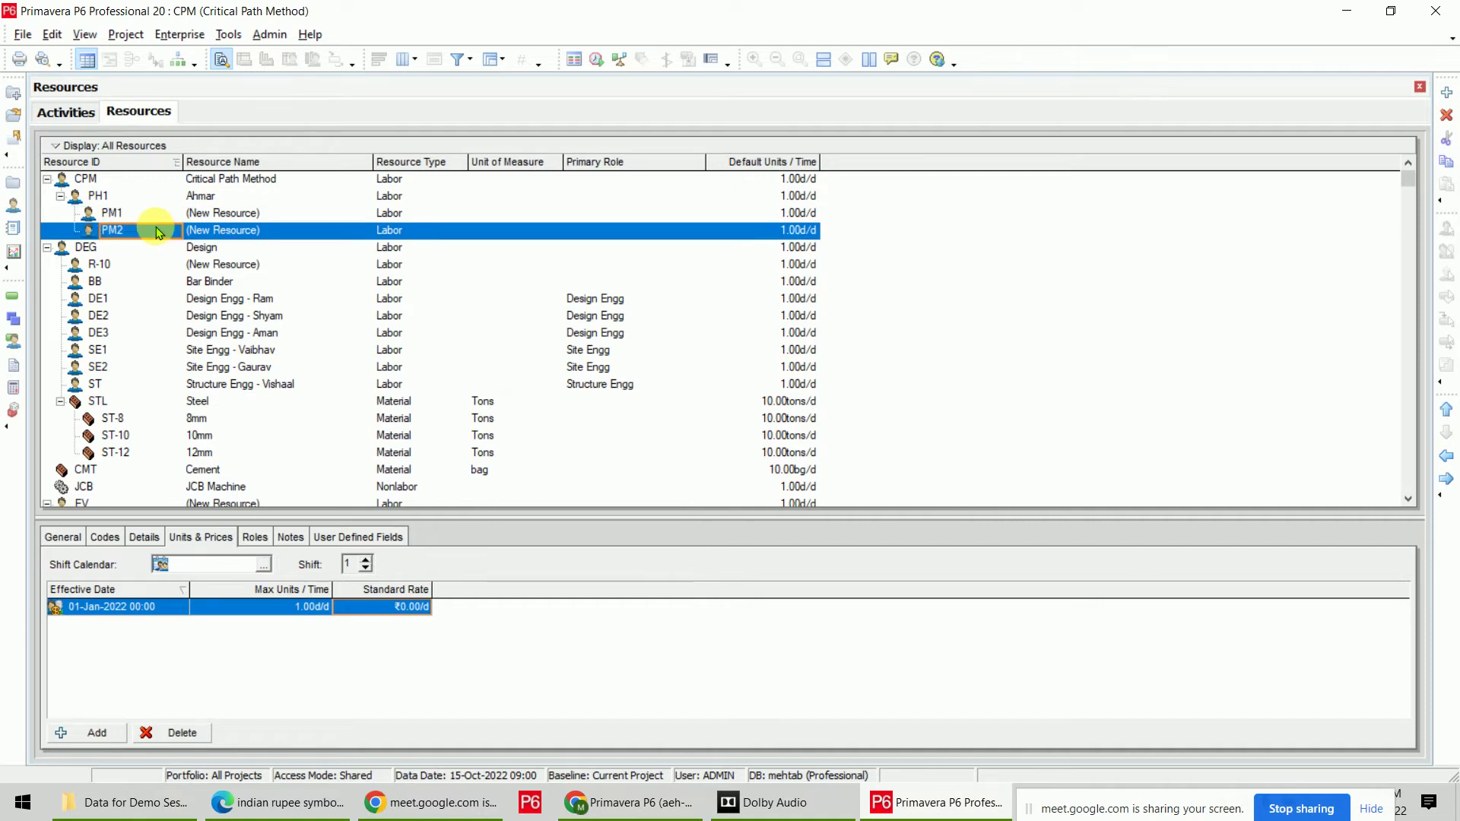
Enter each person's name as the resource name of PM1 and PM2.
{"action": "left_click", "coordinate": [291, 212]}
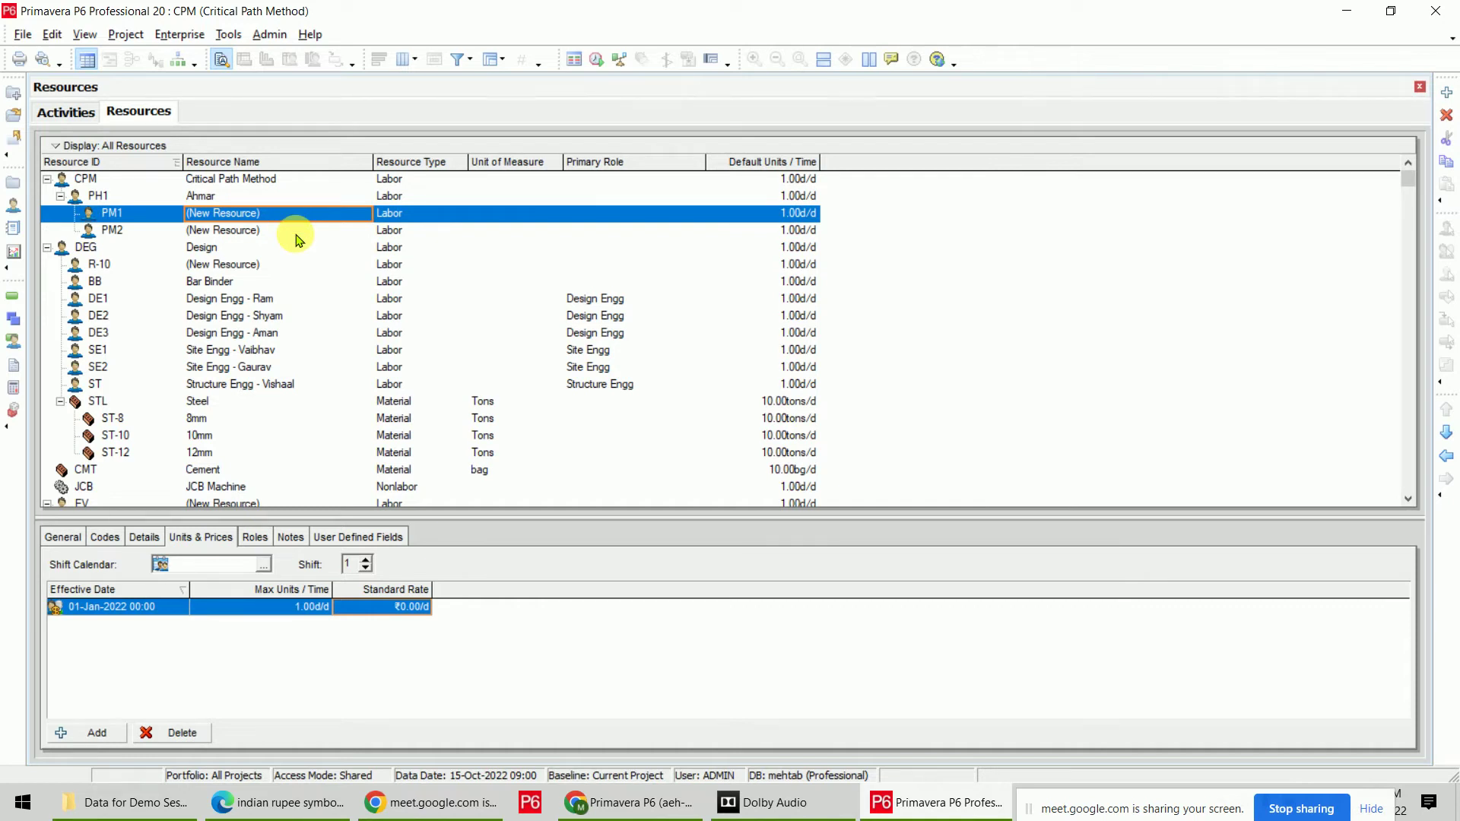
{"action": "type", "text": "Tauseef"}
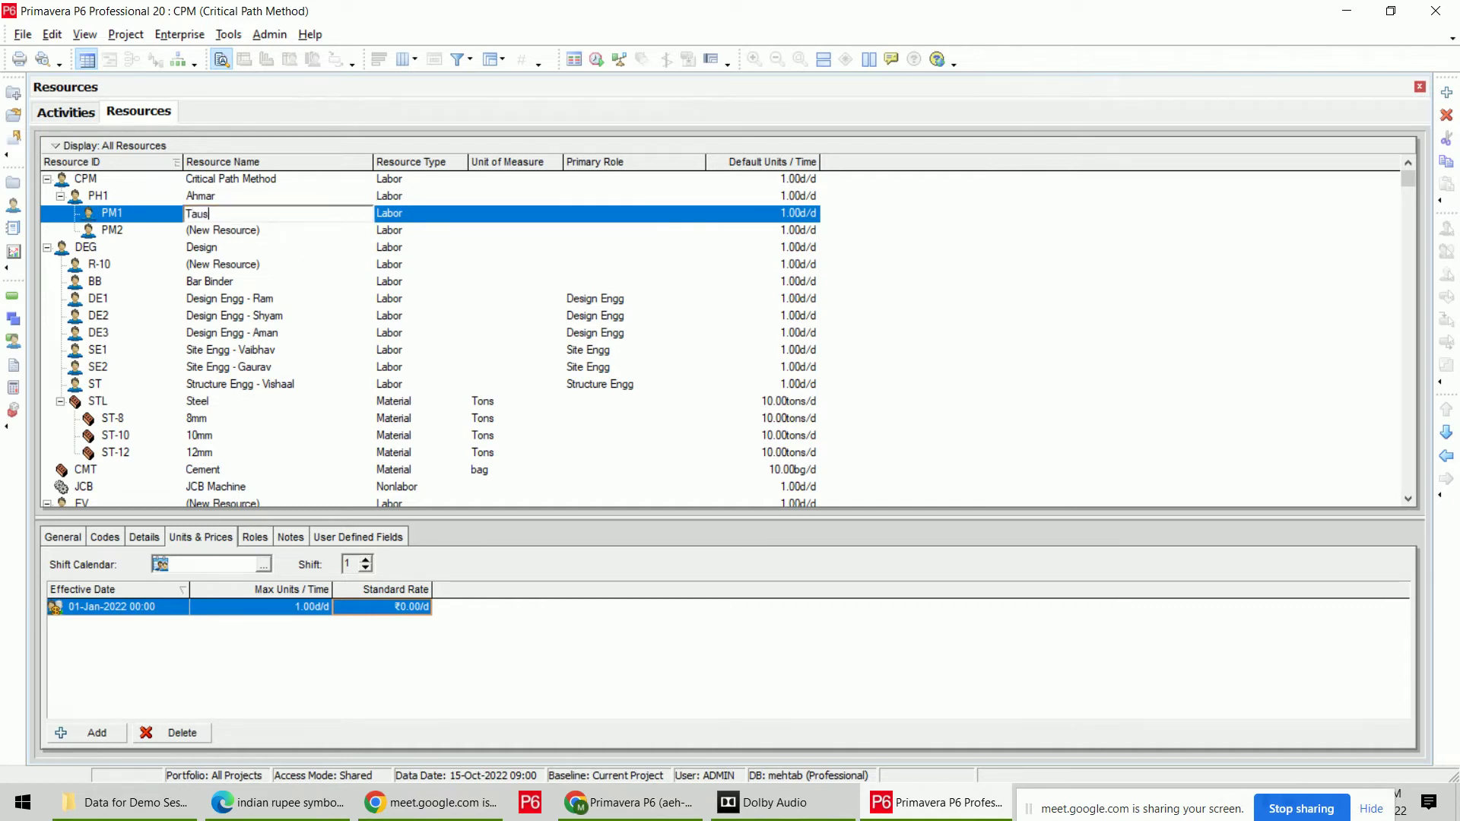
{"action": "left_click", "coordinate": [295, 231]}
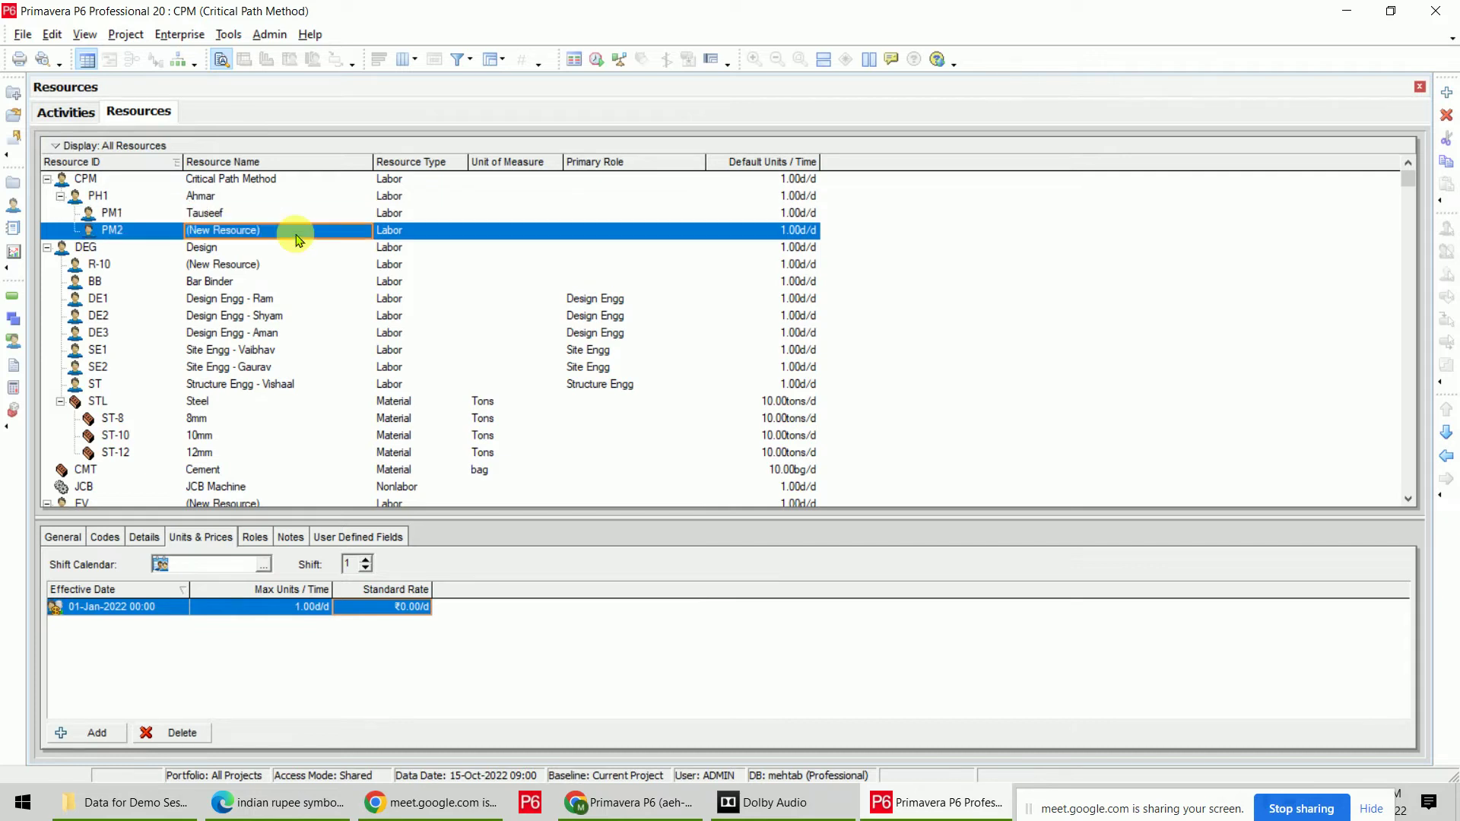
{"action": "type", "text": "Vish"}
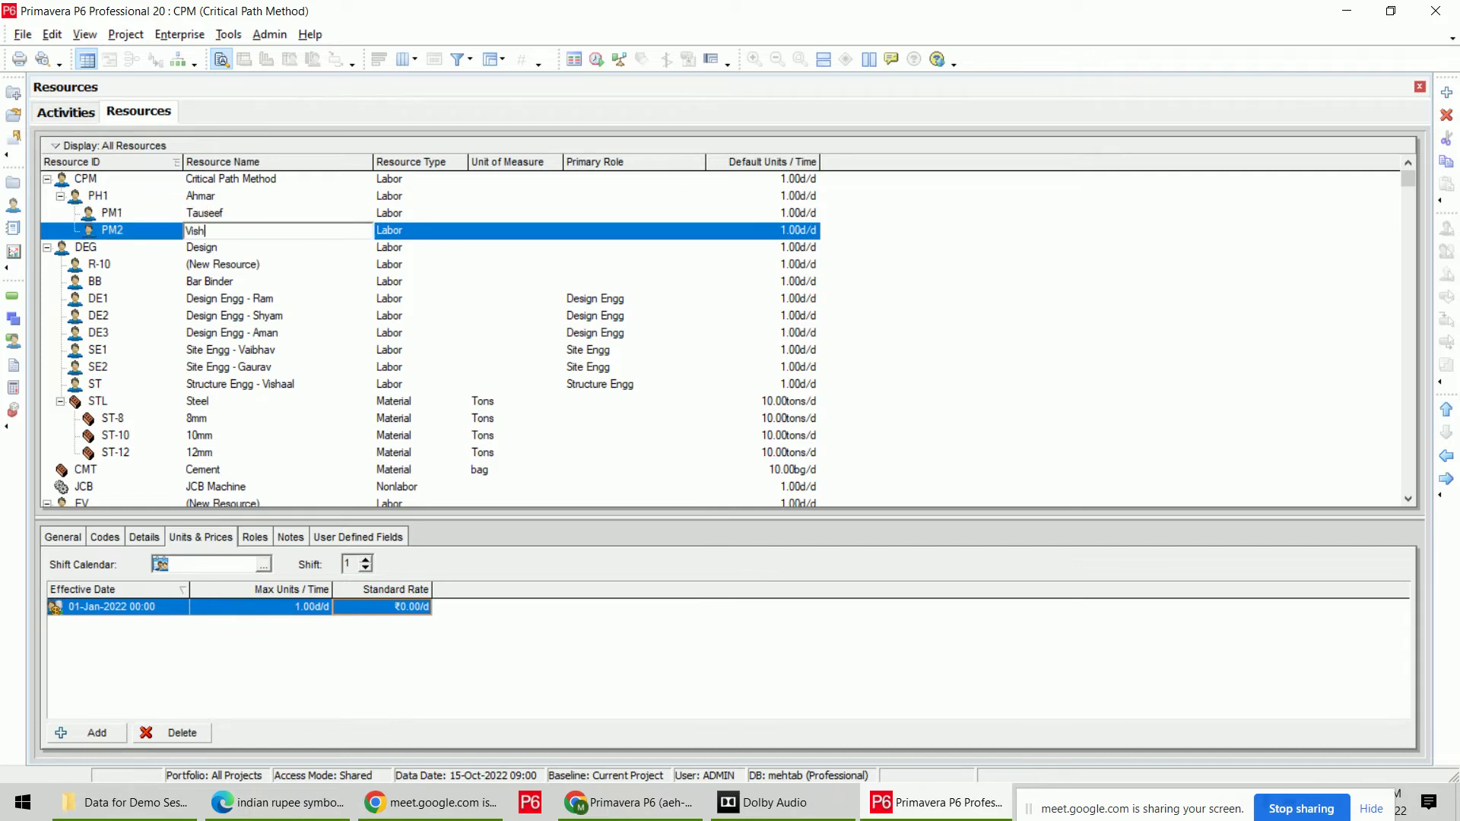
{"action": "type", "text": "a;l"}
{"action": "left_click", "coordinate": [296, 237]}
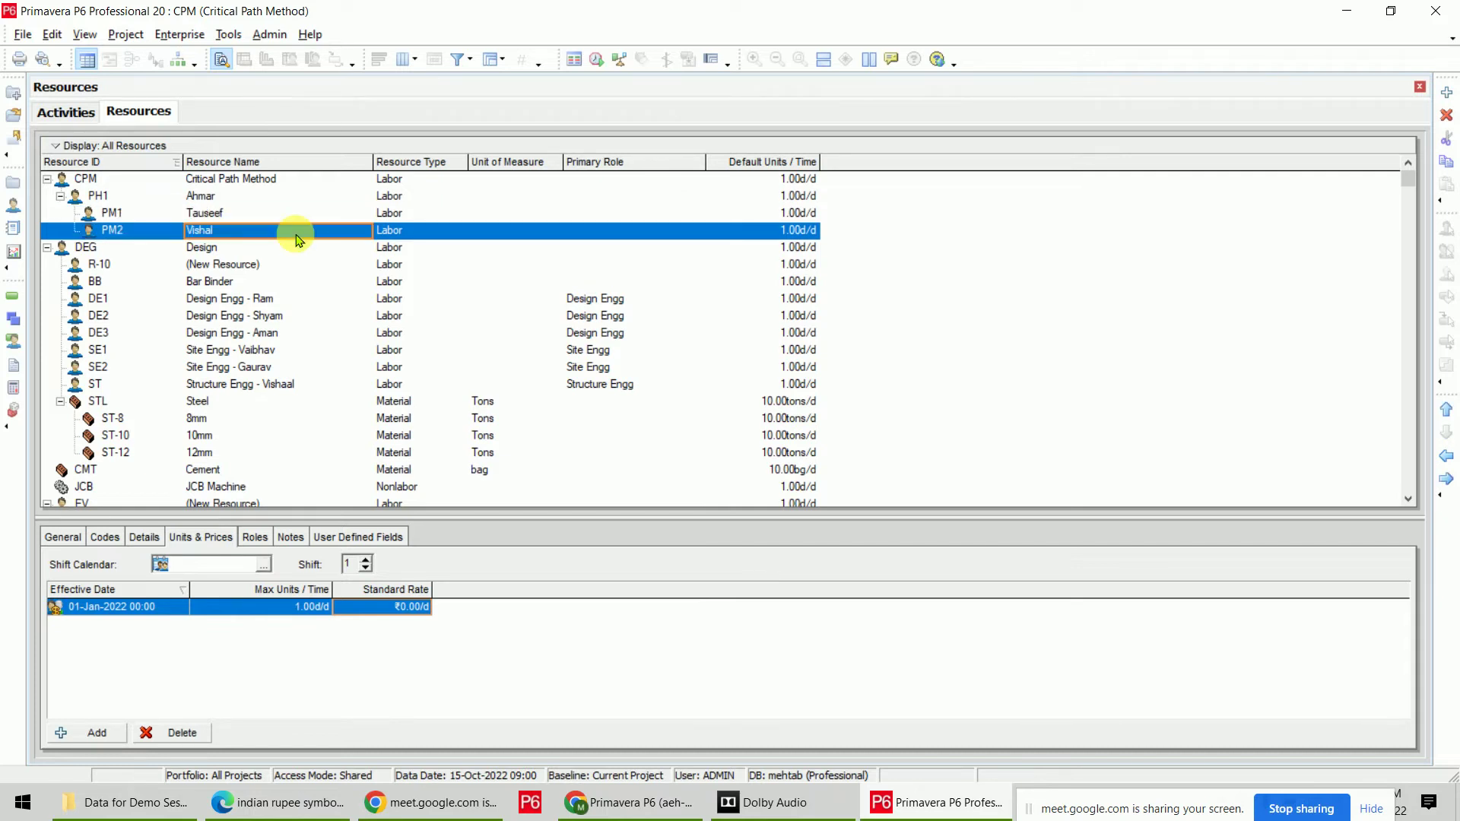
Check the calendar and detail settings of resource PM1 and set its standard rate to ₹1,500 per day.
{"action": "left_click", "coordinate": [285, 215]}
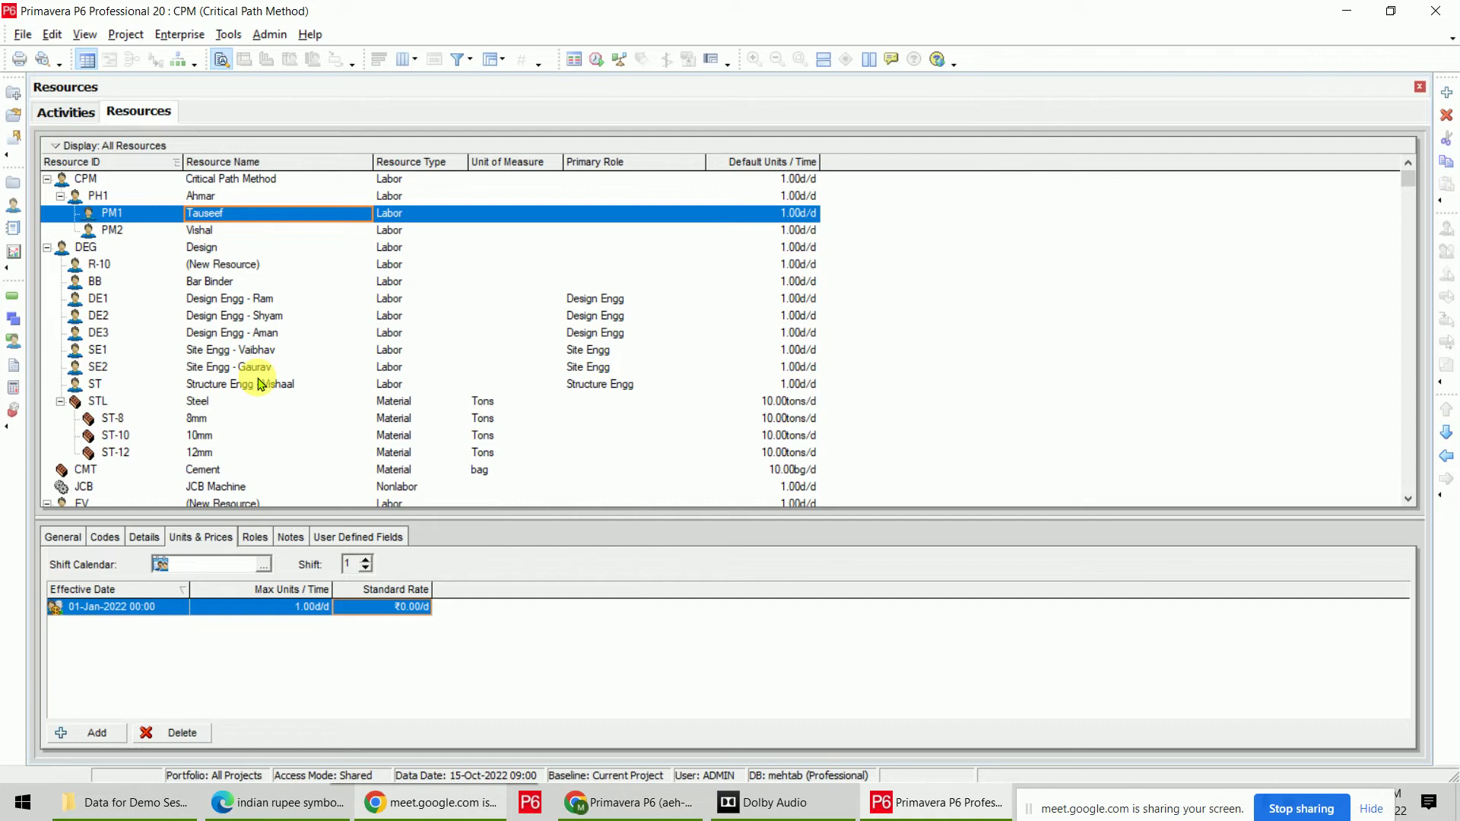
{"action": "left_click", "coordinate": [144, 537]}
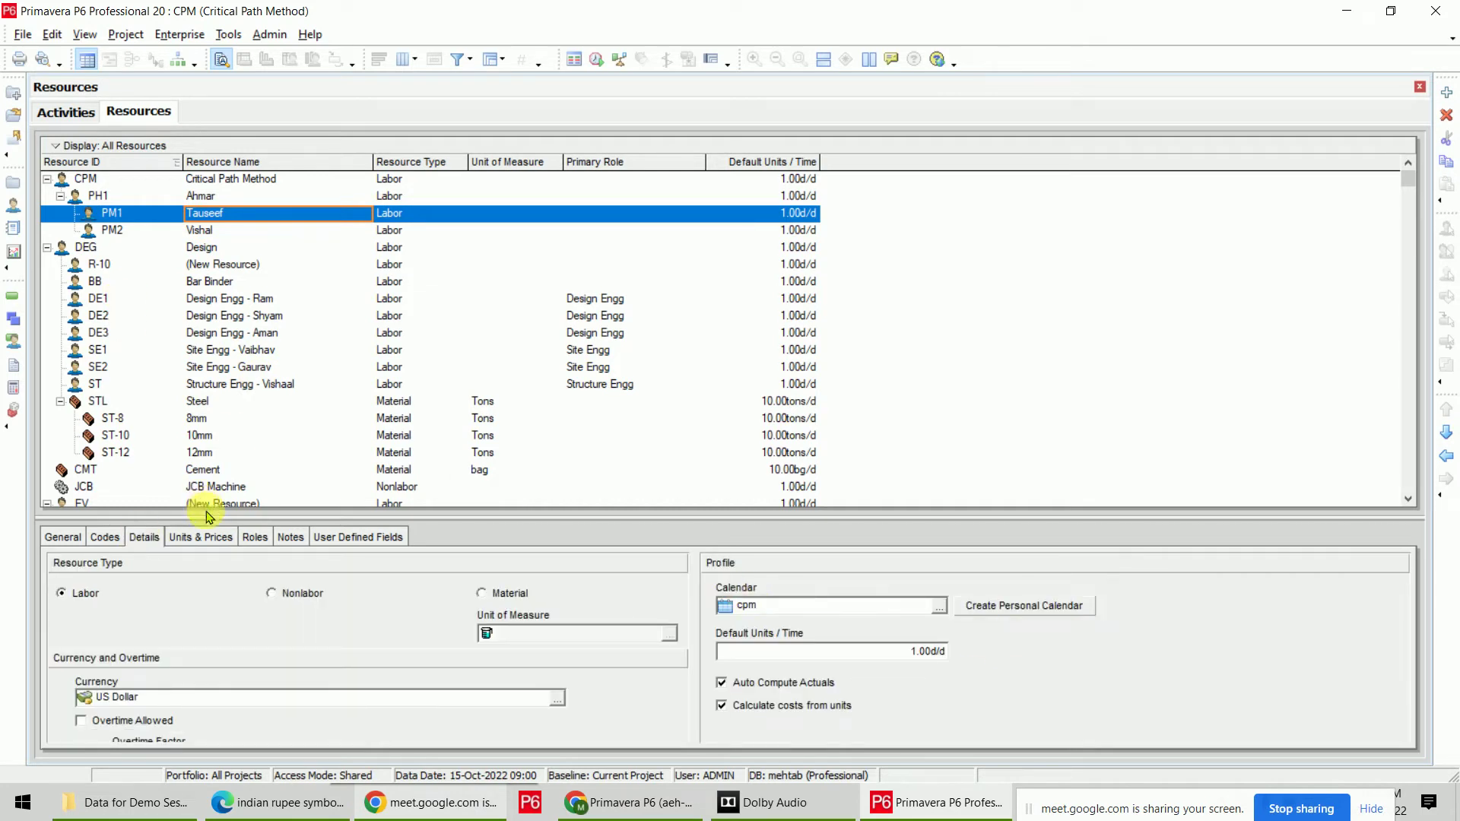
{"action": "left_click", "coordinate": [200, 537]}
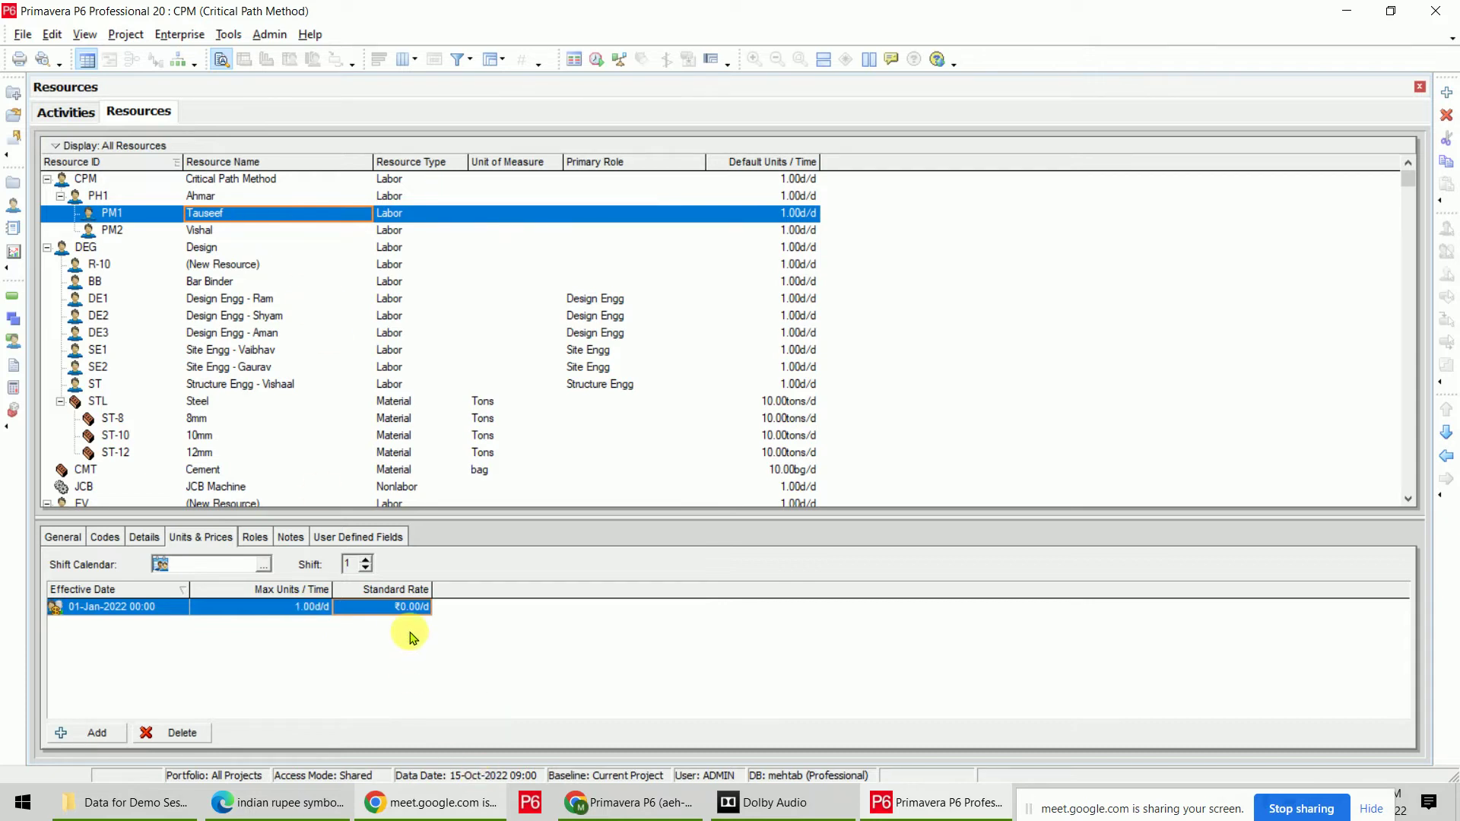
{"action": "left_click", "coordinate": [398, 609]}
{"action": "type", "text": "15"}
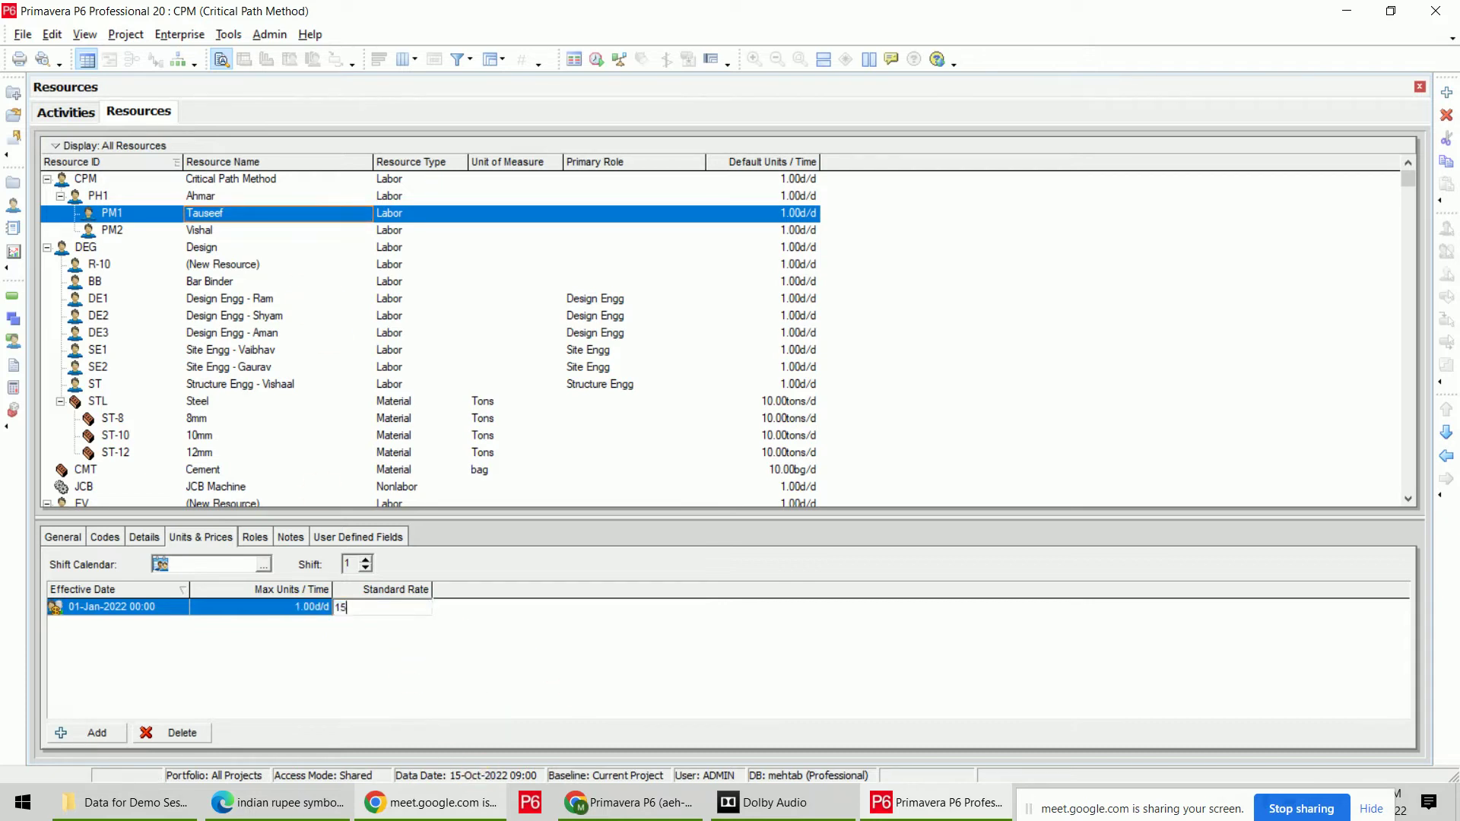
{"action": "type", "text": "00/d"}
{"action": "left_click", "coordinate": [577, 687]}
Set the standard rate of resource PM2 to ₹1,200 per day.
{"action": "left_click", "coordinate": [209, 232]}
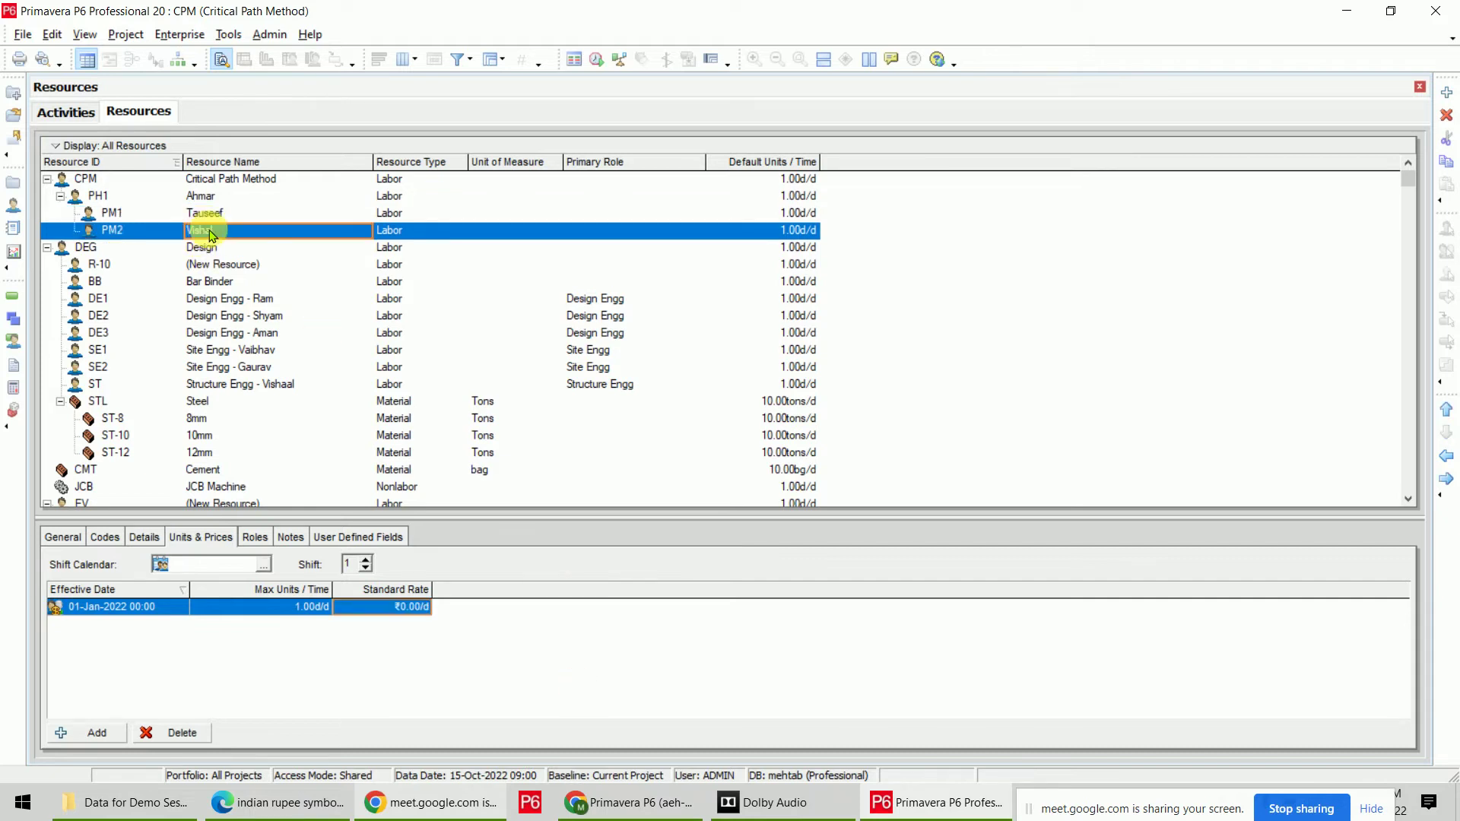
{"action": "left_click", "coordinate": [391, 607]}
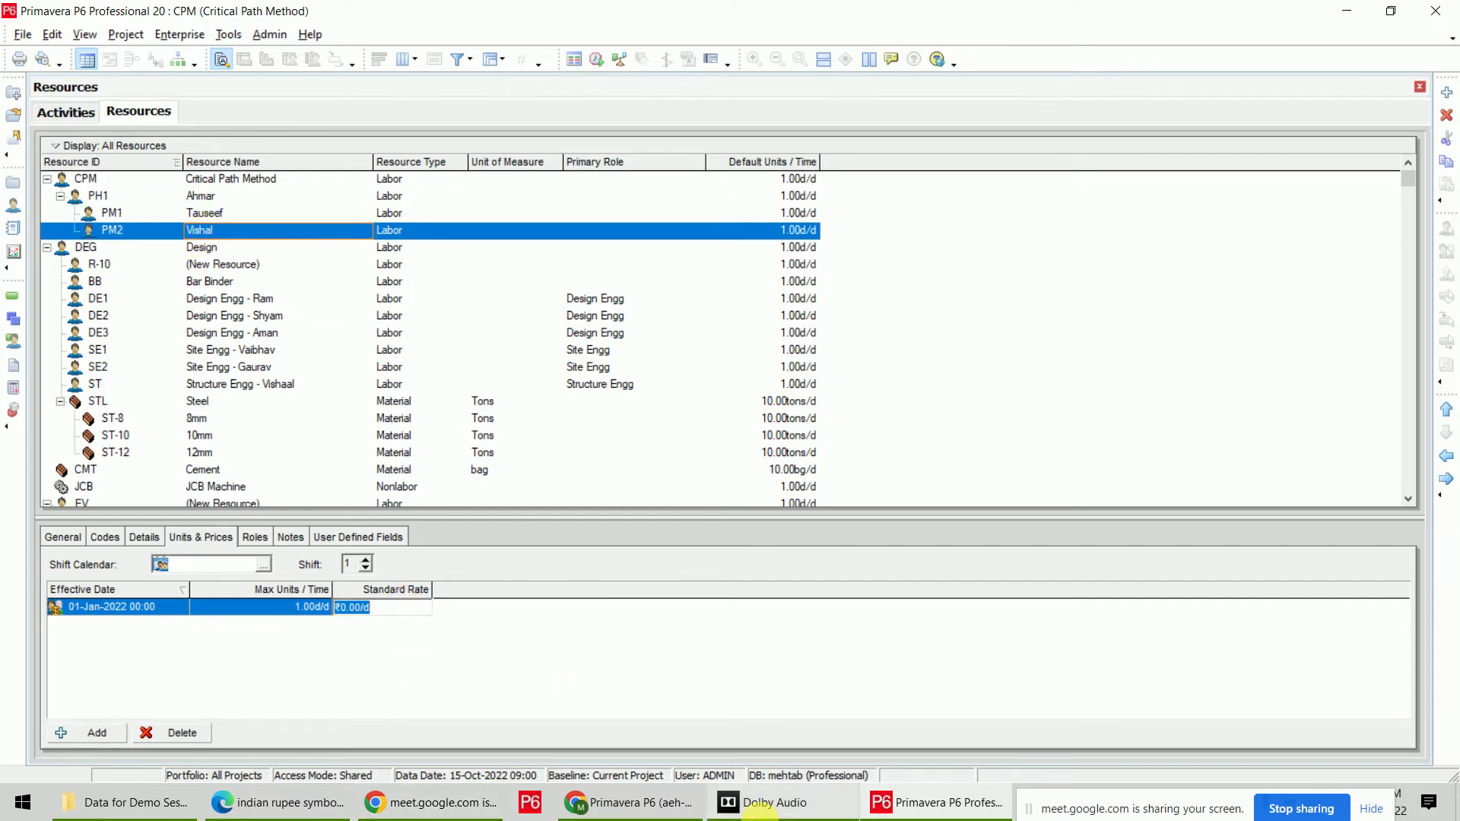
{"action": "type", "text": "1200/d"}
{"action": "key", "text": "Return"}
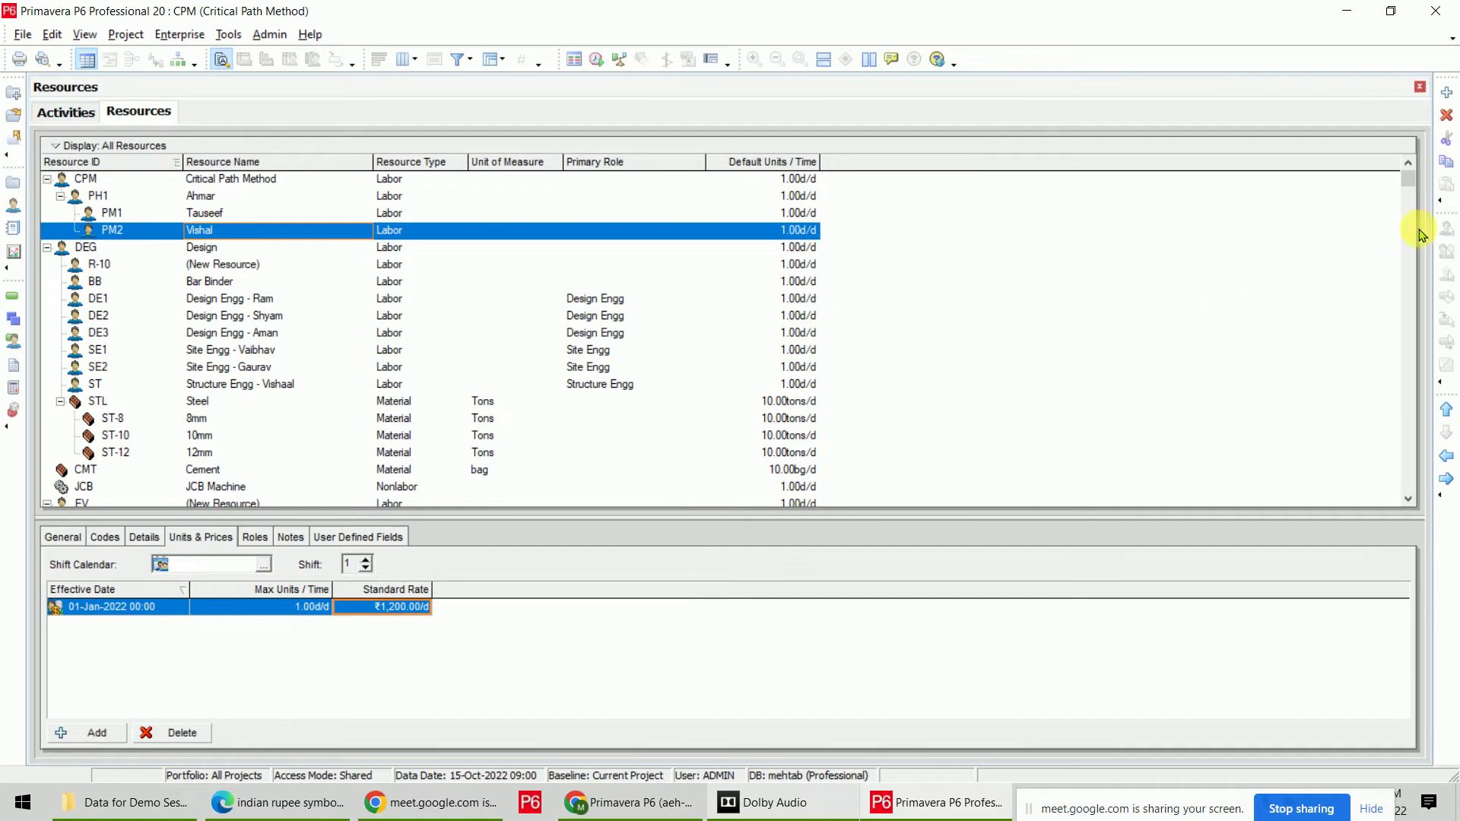
Add a labor resource directly under Critical Path Method, at the same level as PH1, with ID BB1.
{"action": "left_click", "coordinate": [1448, 94]}
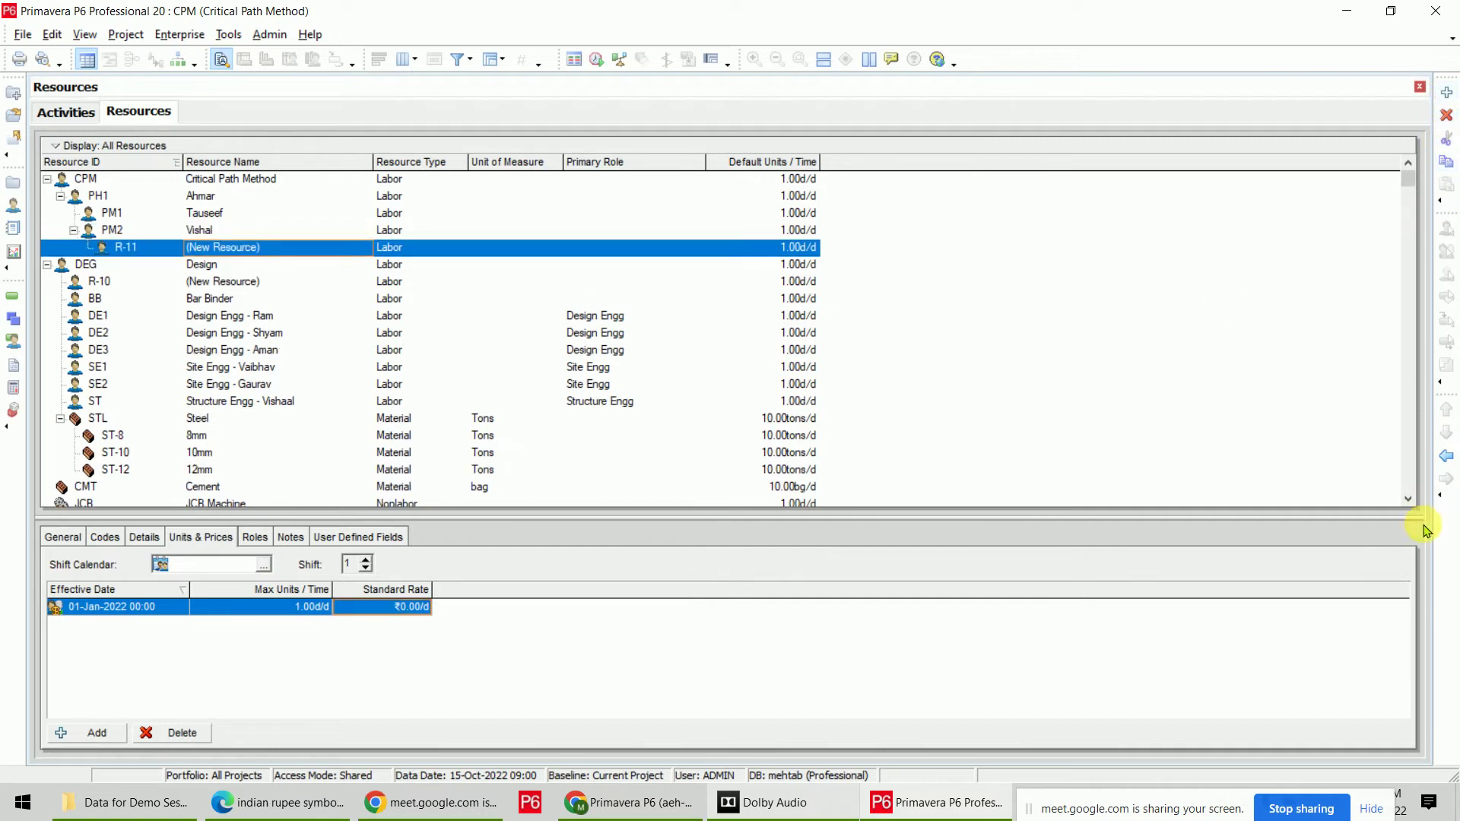
{"action": "left_click", "coordinate": [1447, 456]}
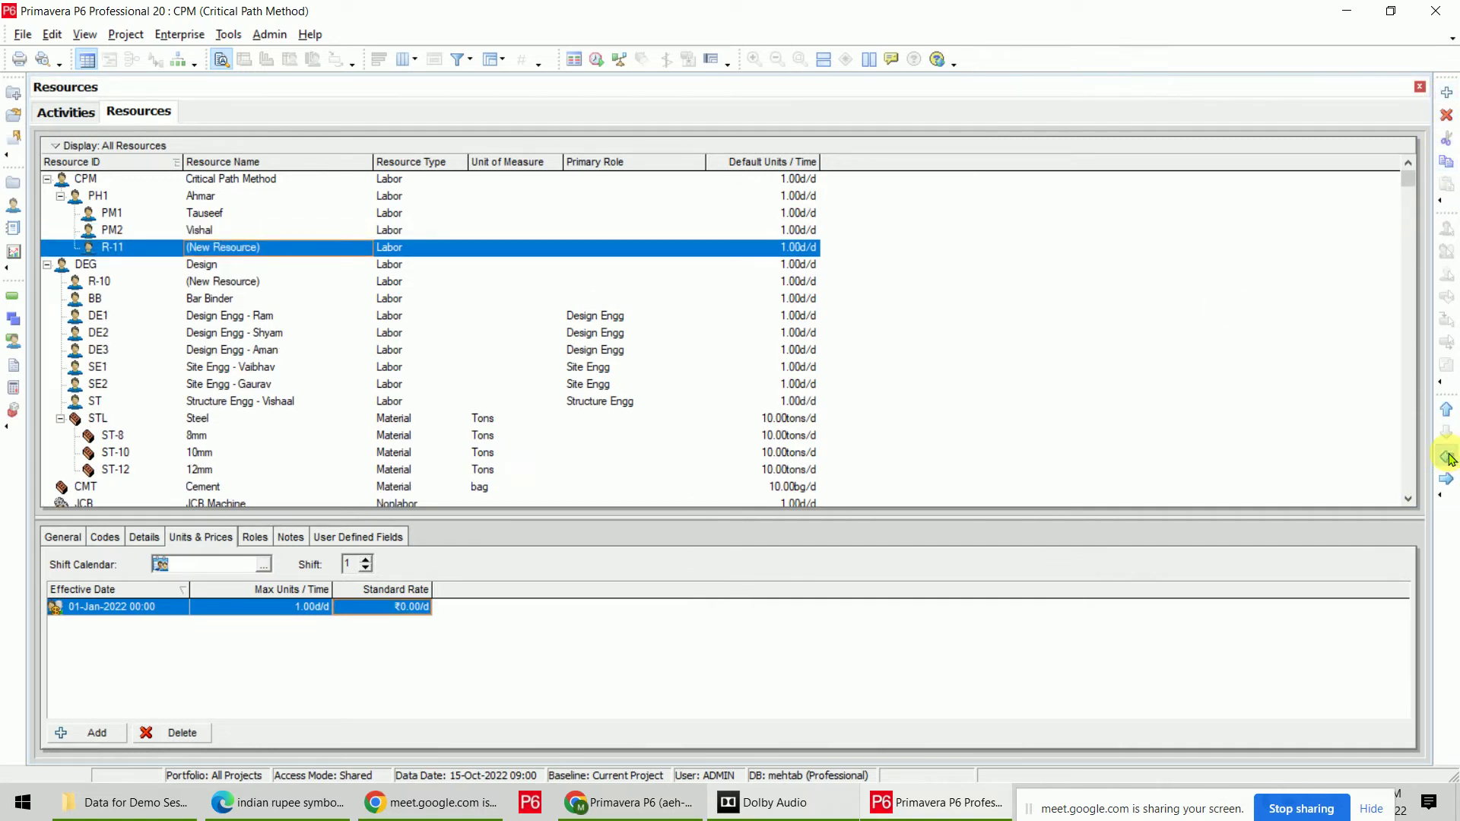
{"action": "left_click", "coordinate": [1447, 456]}
{"action": "left_click", "coordinate": [141, 251]}
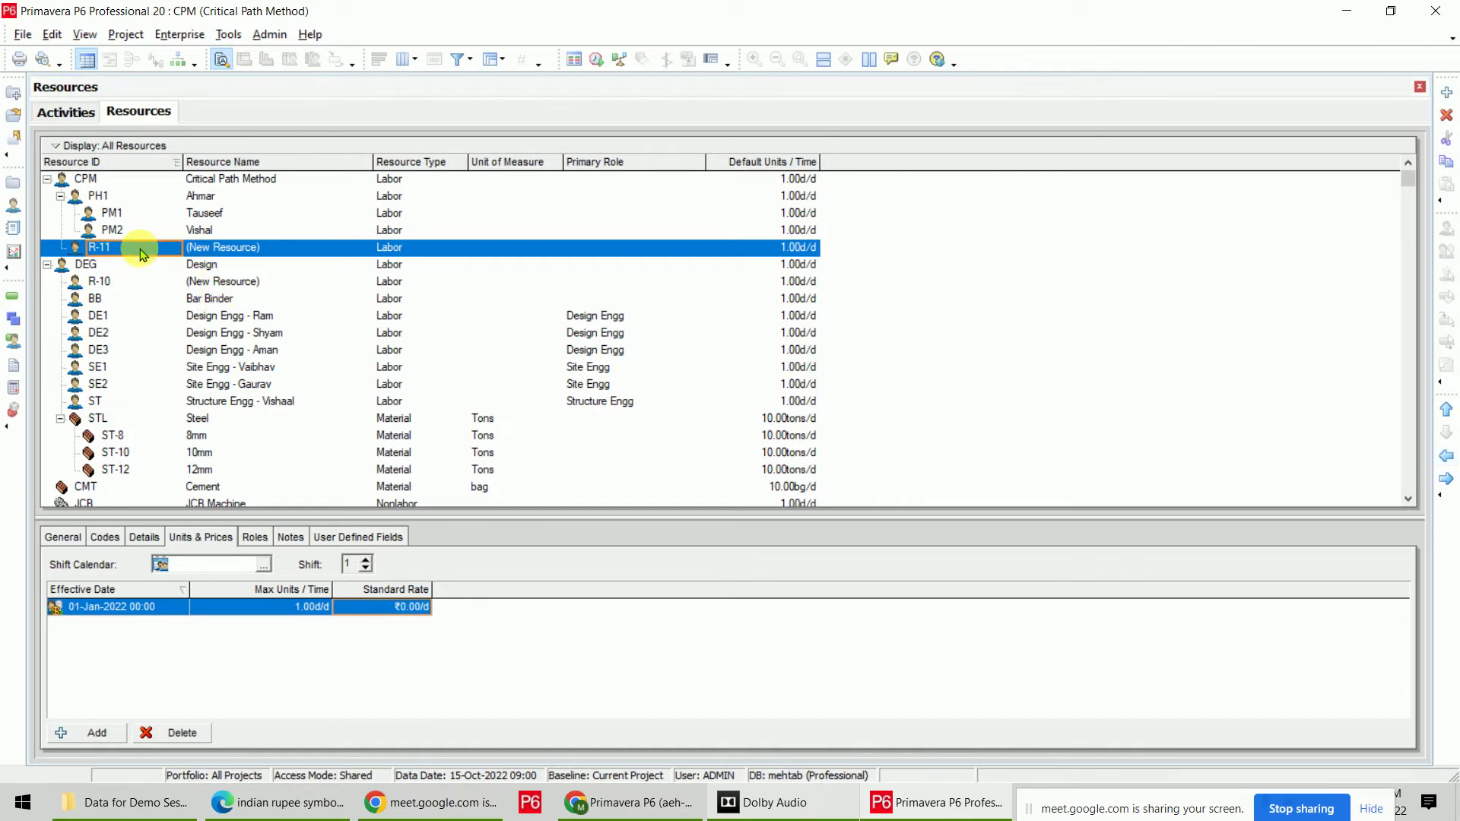
{"action": "left_click", "coordinate": [142, 254]}
{"action": "type", "text": "BB1"}
{"action": "key", "text": "Return"}
{"action": "left_click", "coordinate": [1446, 92]}
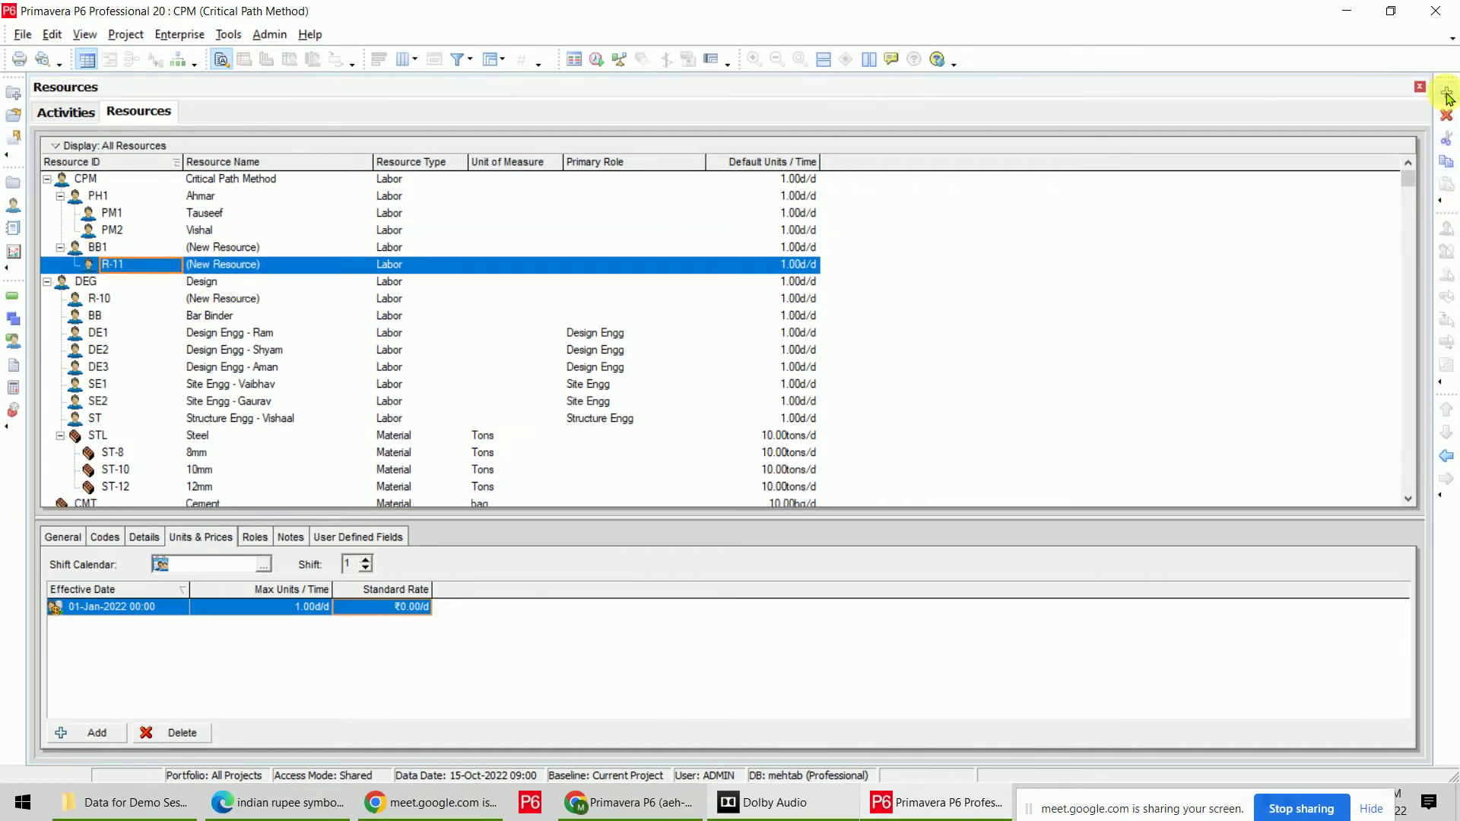
{"action": "left_click", "coordinate": [1446, 92]}
{"action": "left_click", "coordinate": [148, 268]}
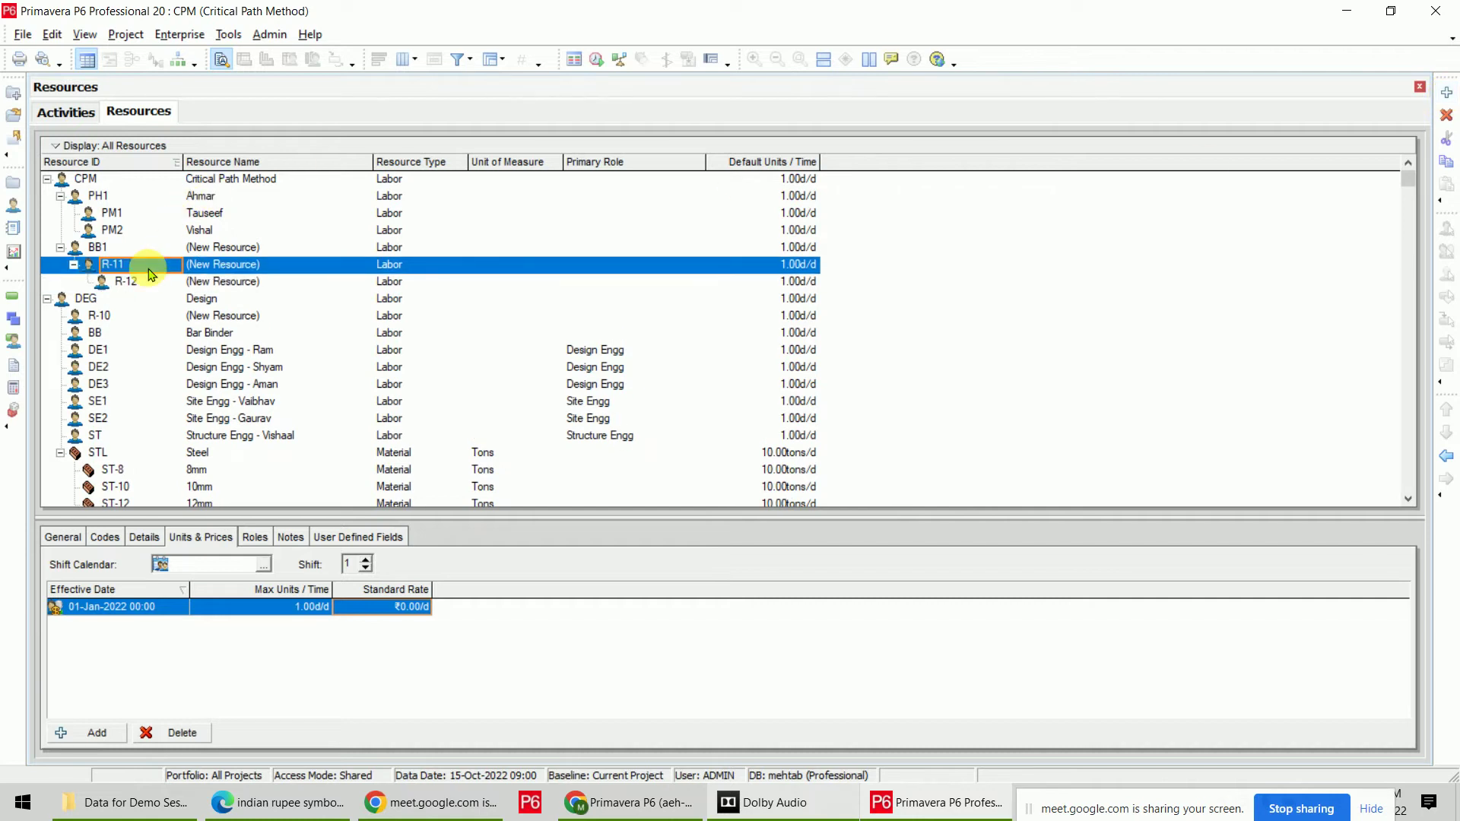
{"action": "type", "text": "bb2"}
{"action": "key", "text": "Return"}
{"action": "key", "text": "Tab"}
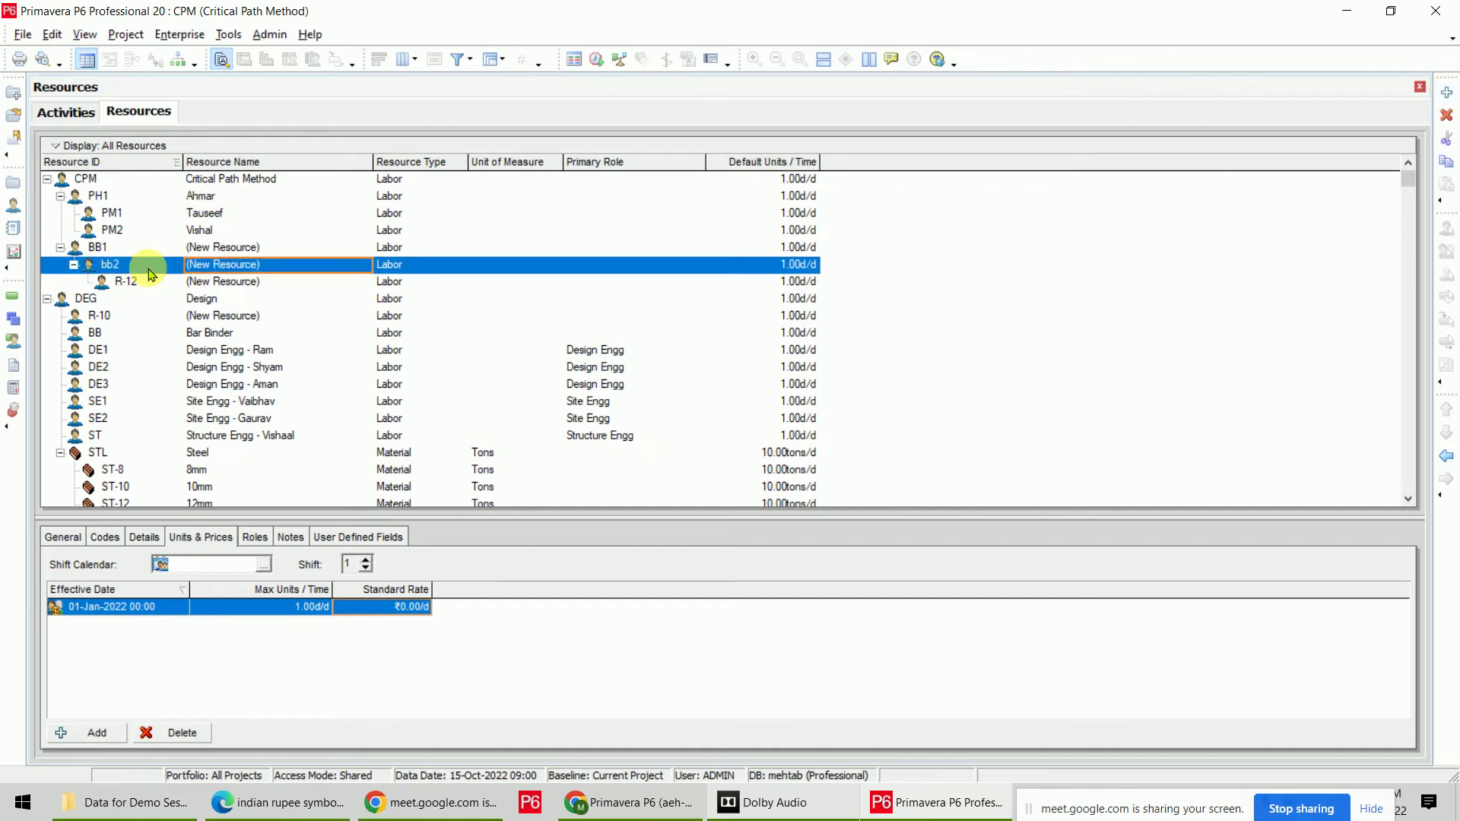
{"action": "left_click", "coordinate": [150, 274]}
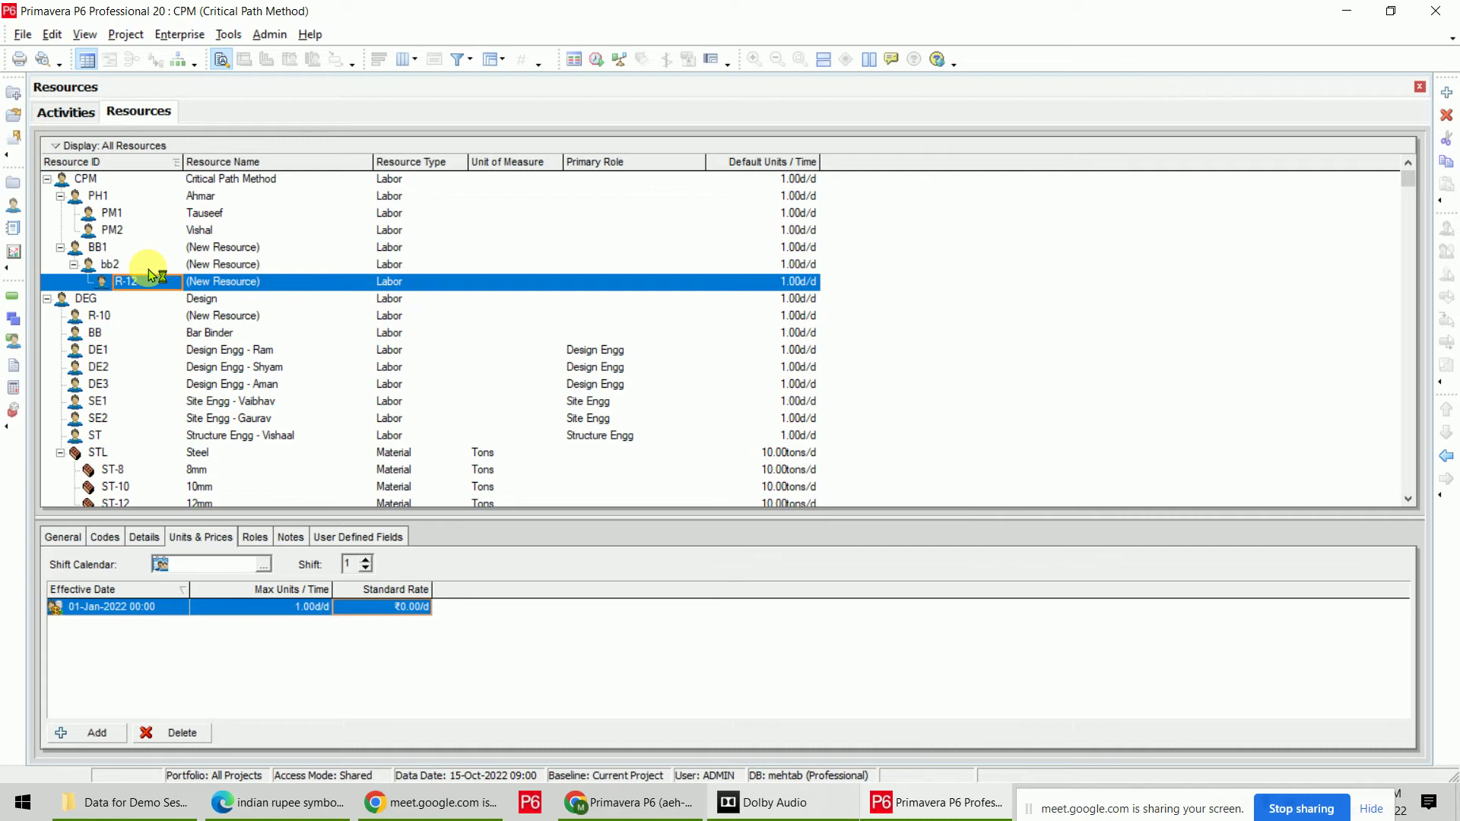
{"action": "left_click", "coordinate": [148, 267]}
{"action": "key", "text": "shift+Down"}
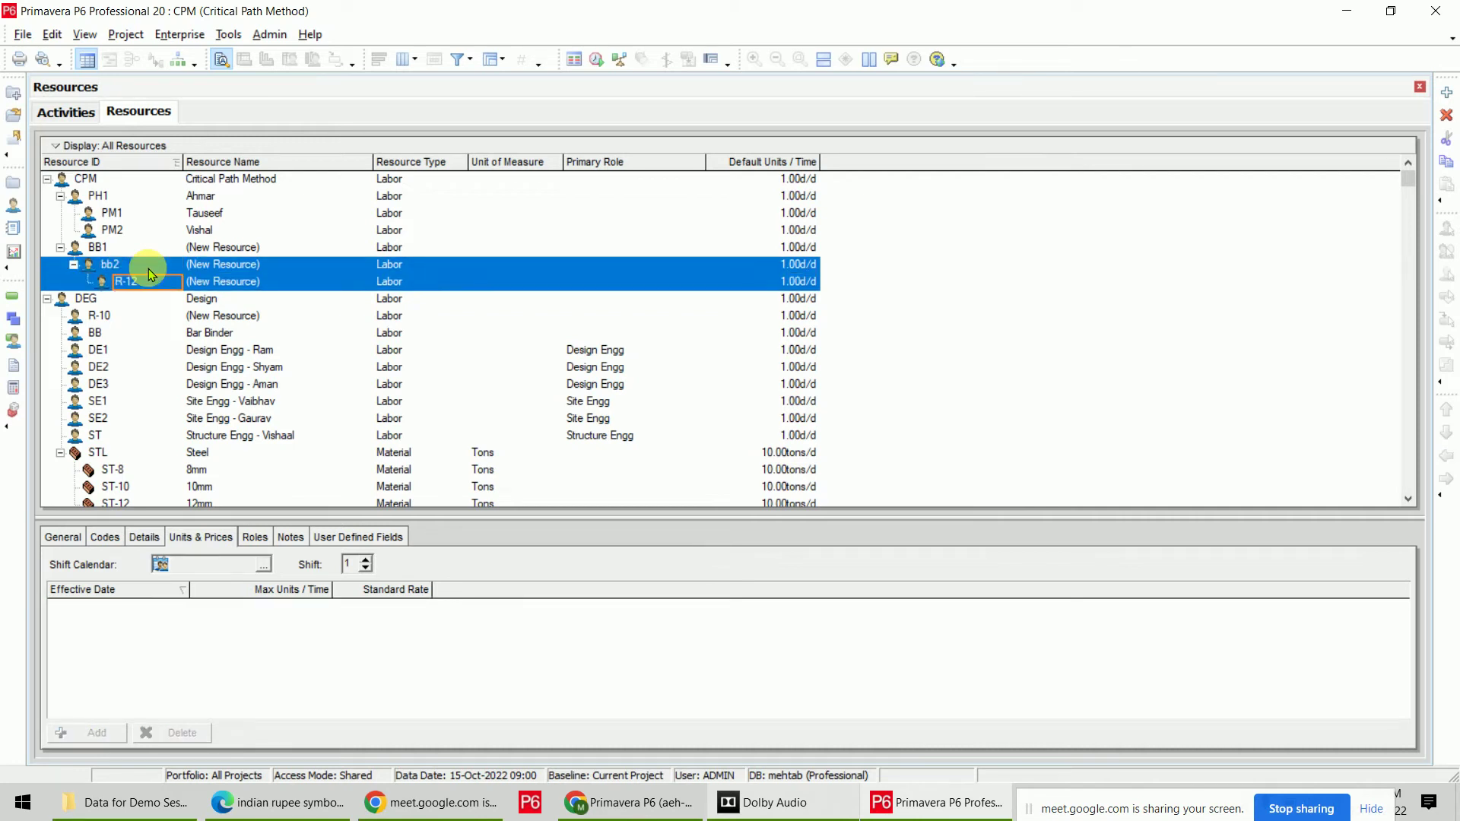
{"action": "right_click", "coordinate": [149, 268]}
{"action": "left_click", "coordinate": [199, 447]}
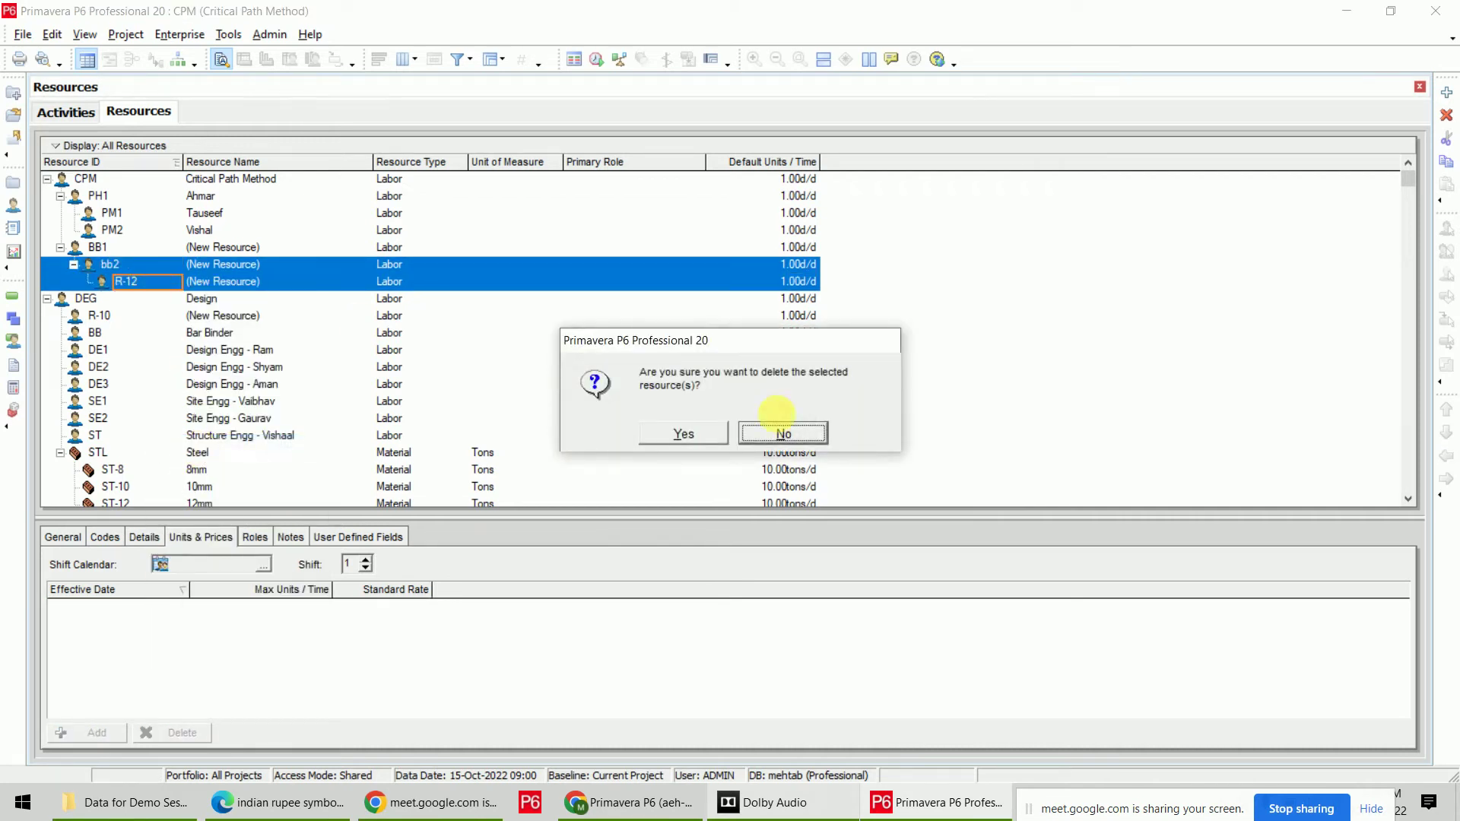
{"action": "left_click", "coordinate": [682, 433]}
Name resource BB1 "Bar Binders".
{"action": "left_click", "coordinate": [98, 229]}
{"action": "left_click", "coordinate": [114, 247]}
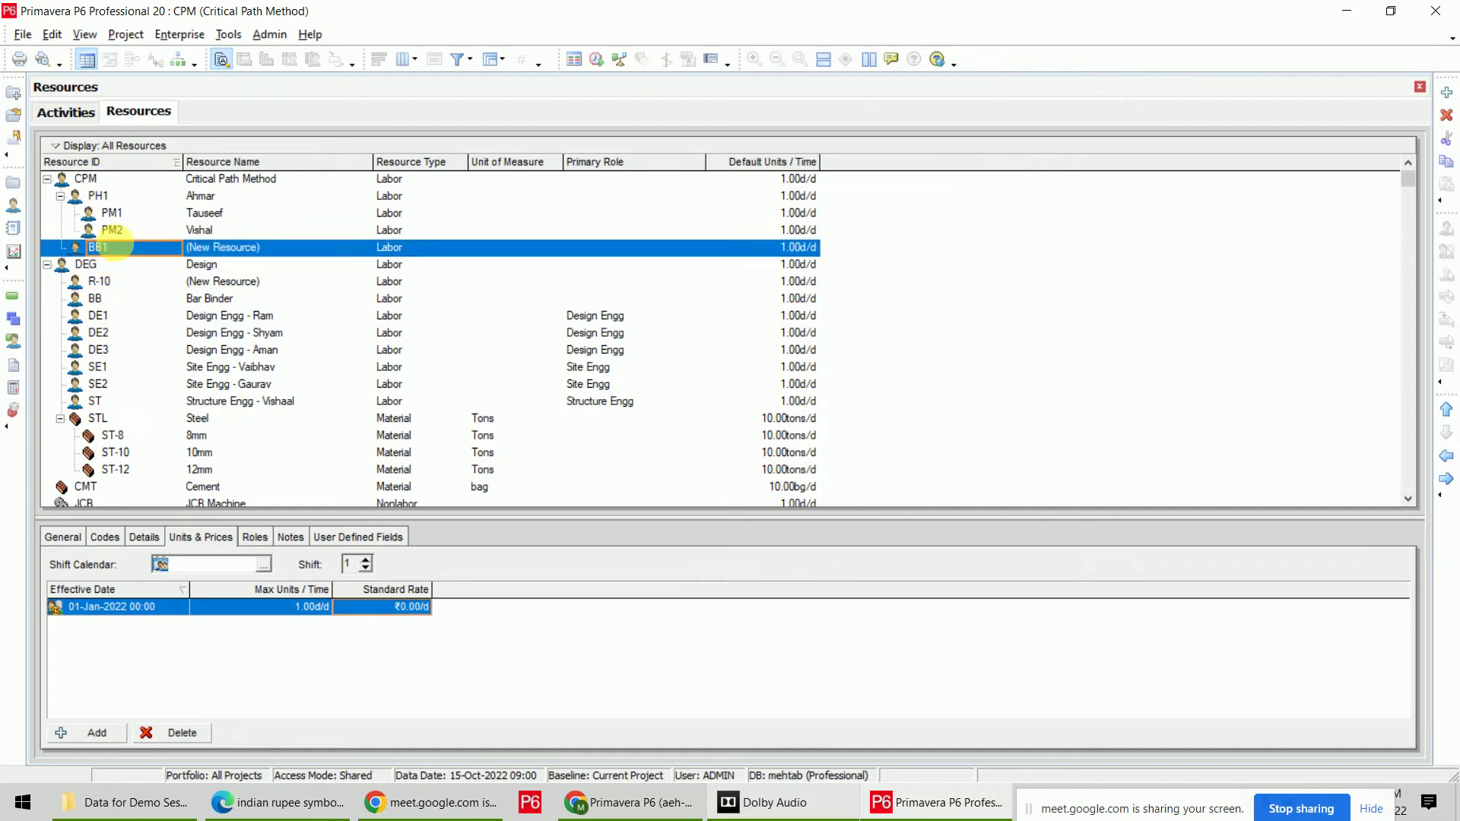
{"action": "left_click", "coordinate": [270, 251]}
{"action": "left_click", "coordinate": [270, 250]}
{"action": "type", "text": "Bar "}
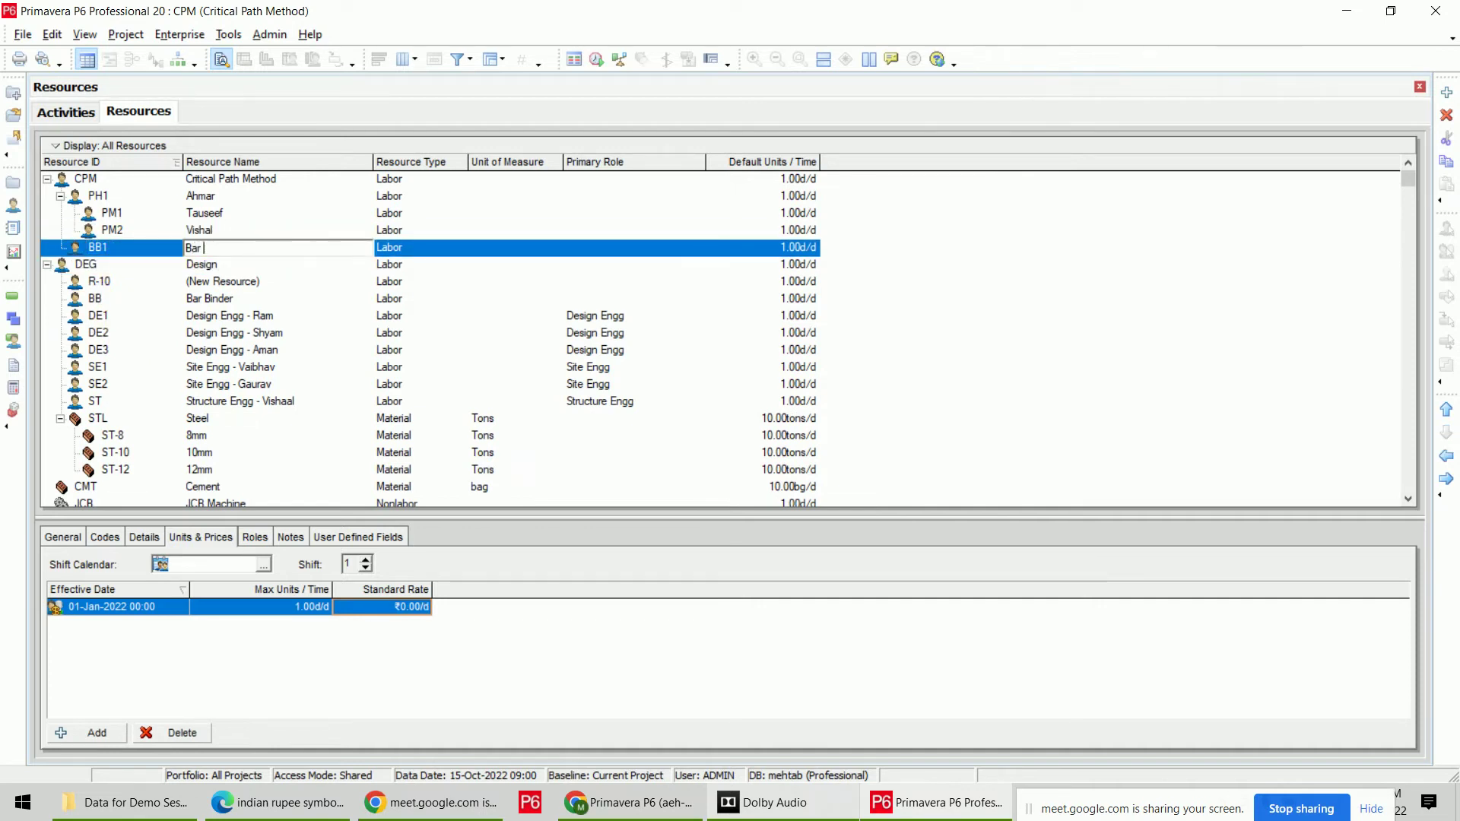
{"action": "type", "text": "Binders"}
{"action": "key", "text": "Return"}
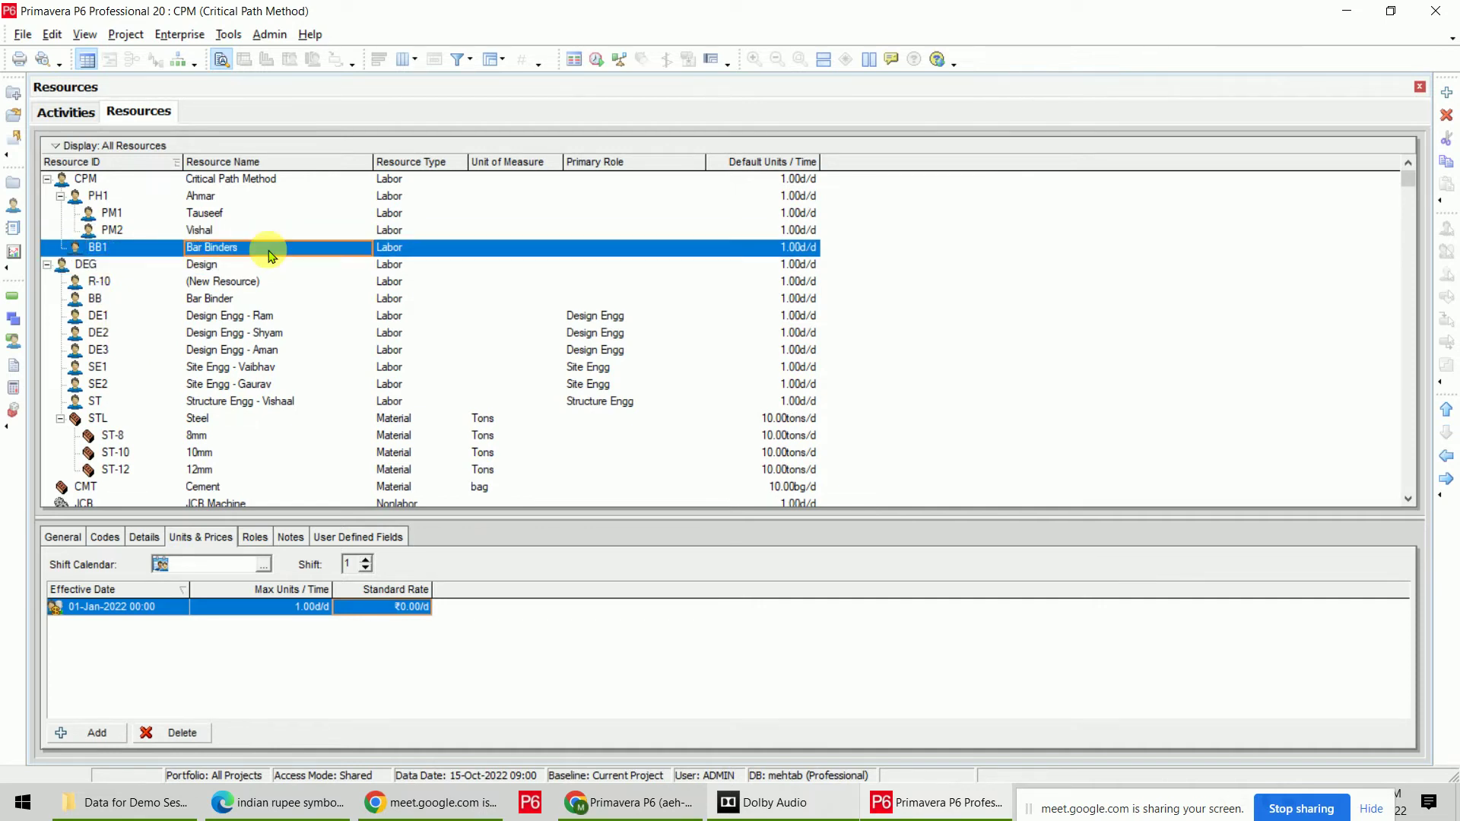
Set the maximum units of resource BB1 to 5 d/d and its standard rate to ₹650 per day.
{"action": "left_click", "coordinate": [276, 609]}
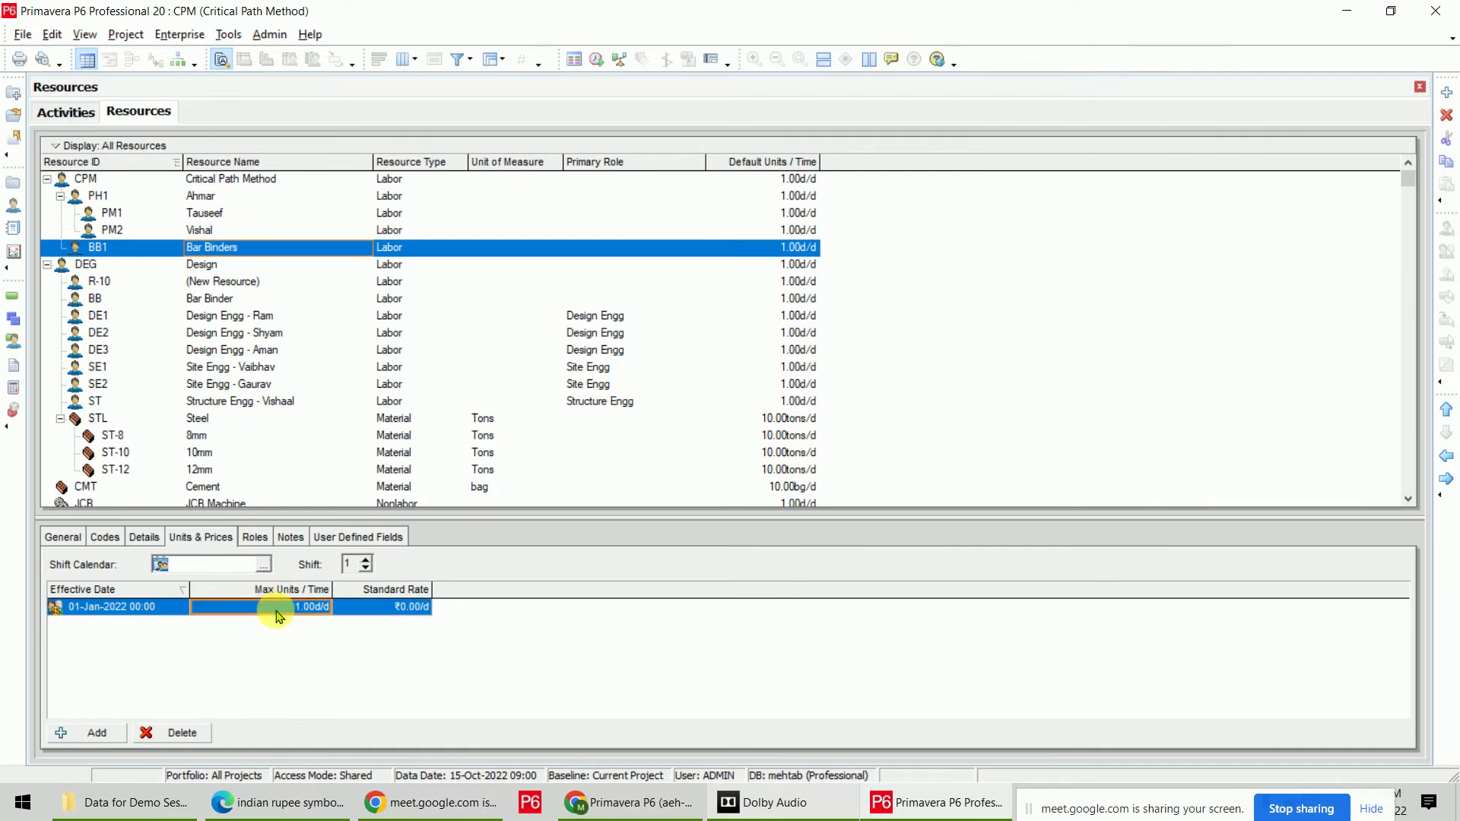
{"action": "type", "text": "5"}
{"action": "left_click", "coordinate": [376, 608]}
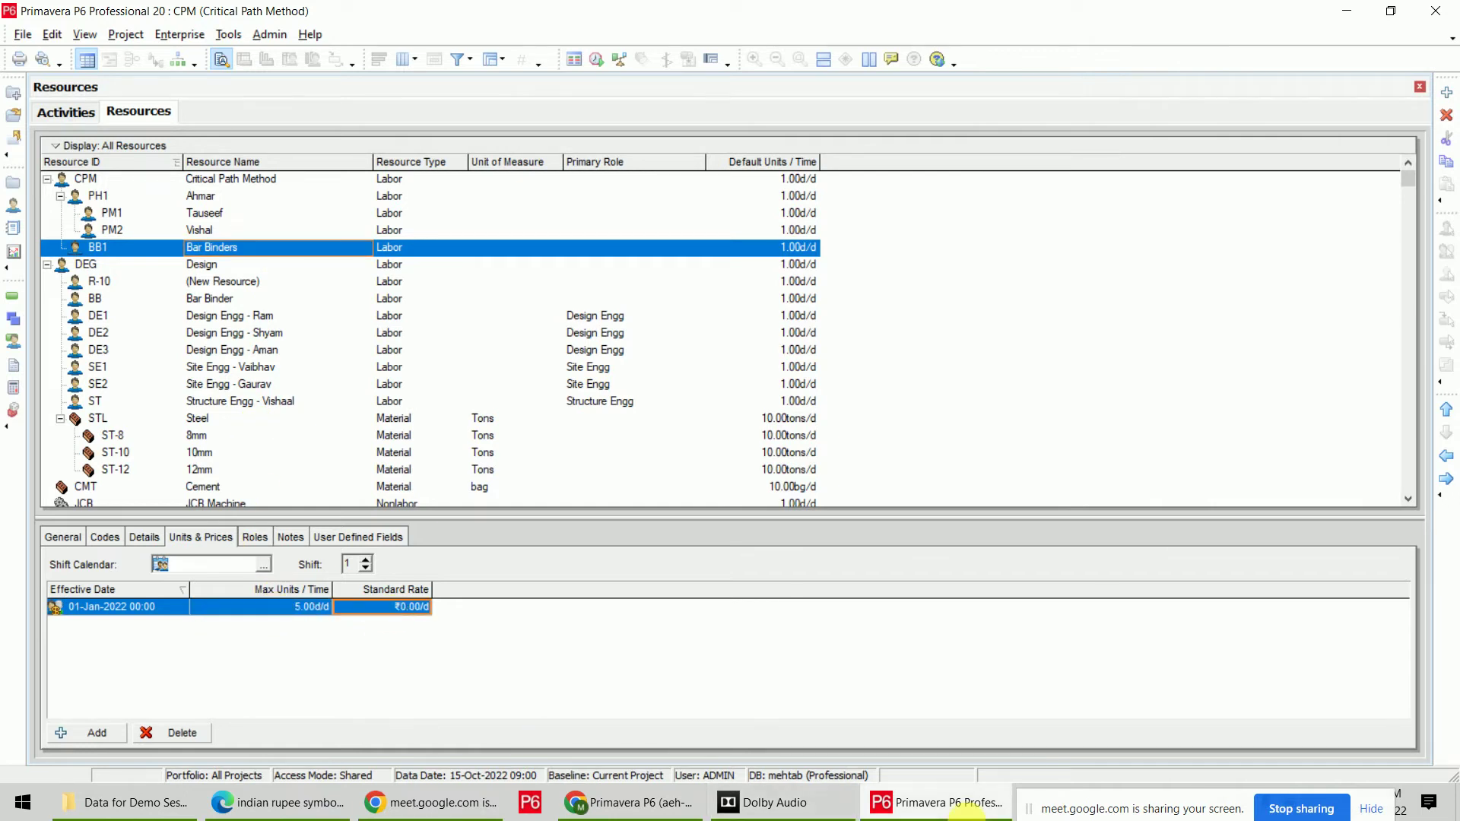
{"action": "type", "text": "1200"}
{"action": "key", "text": "Return"}
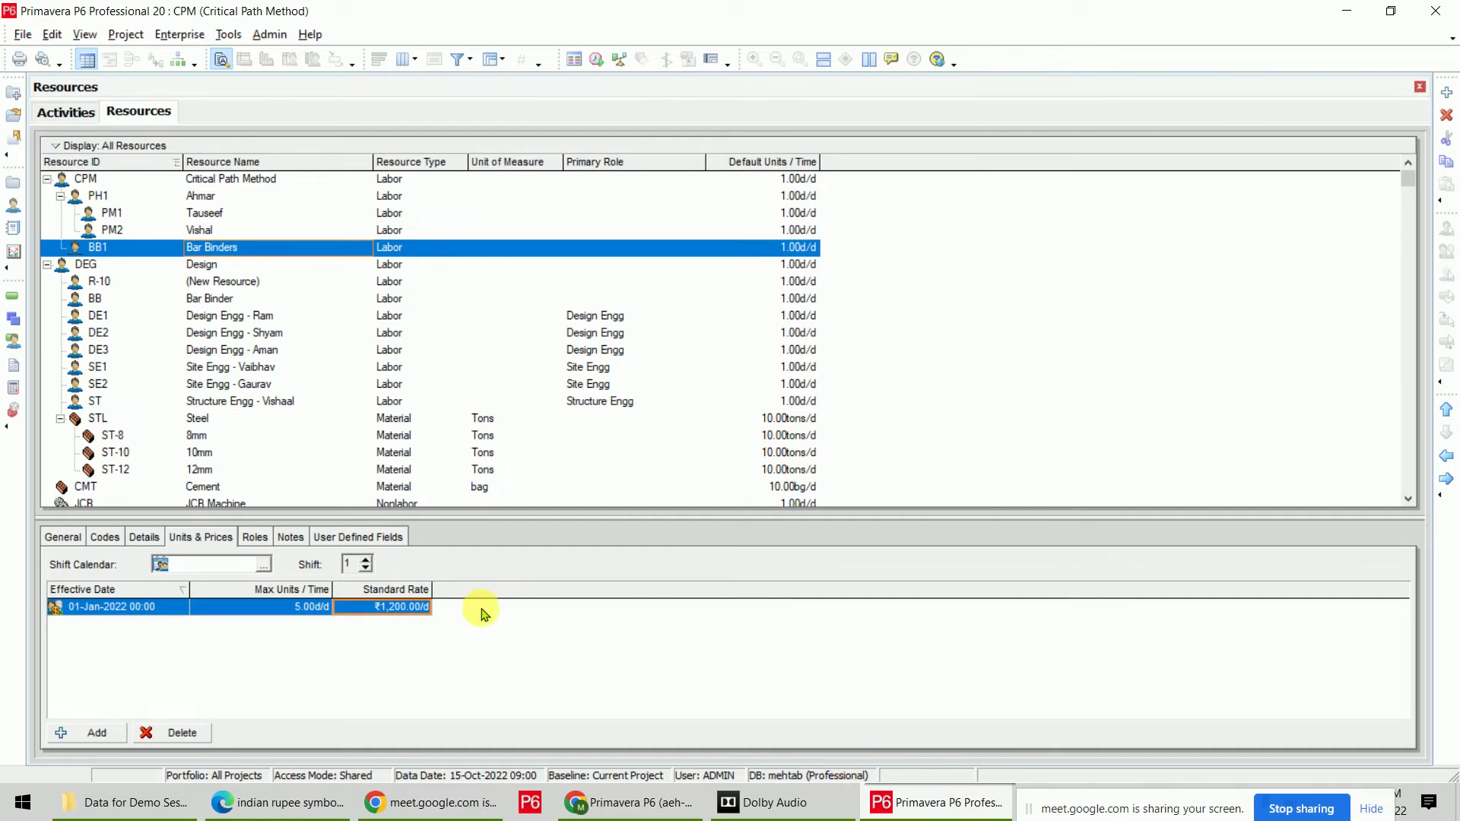
{"action": "type", "text": "650.0"}
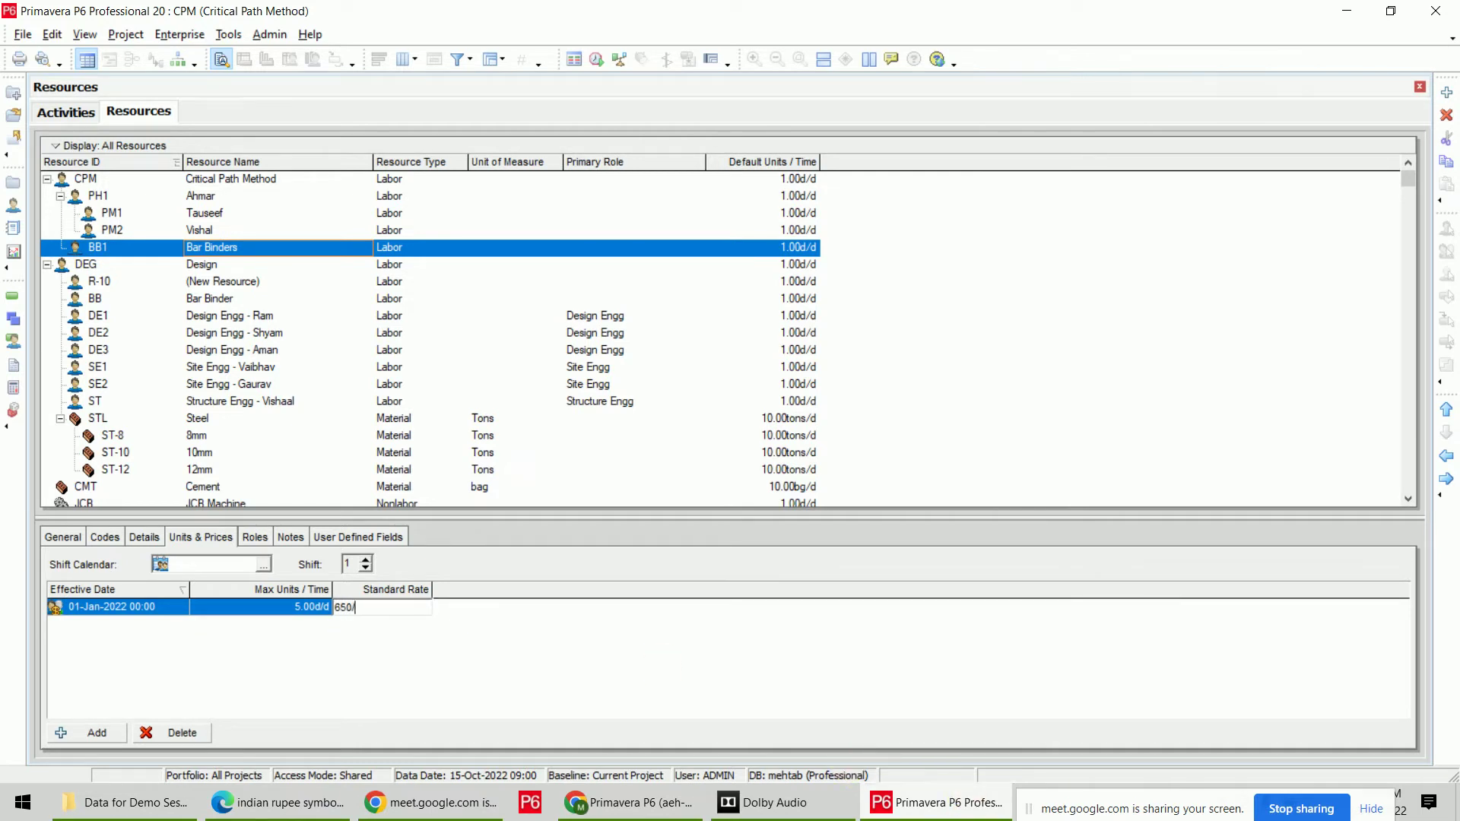
{"action": "key", "text": "Return"}
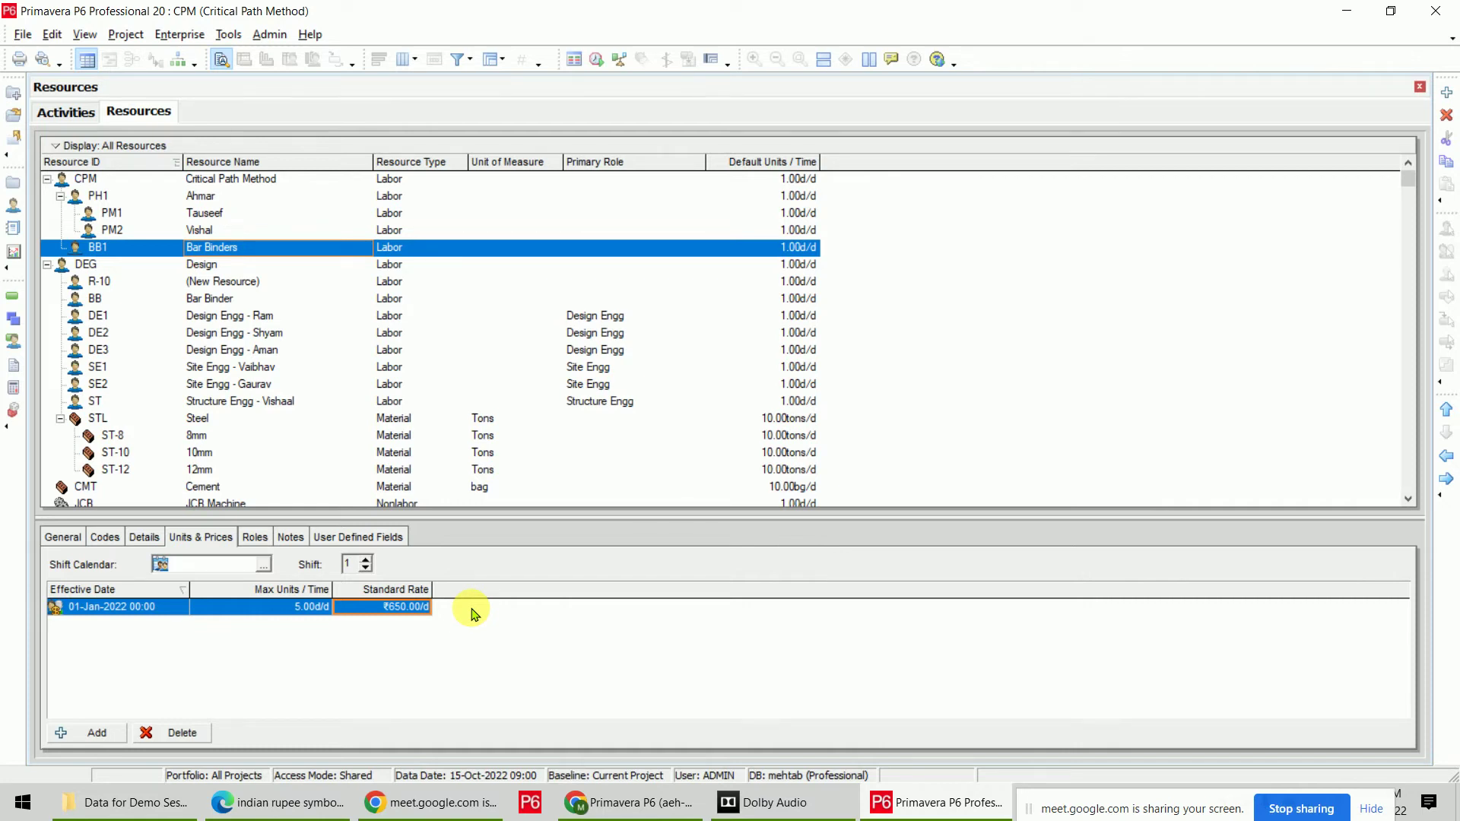
Add a labor resource directly under Critical Path Method, at the same level as BB1, with ID WL and name Welder.
{"action": "left_click", "coordinate": [1446, 95]}
{"action": "left_click", "coordinate": [1447, 456]}
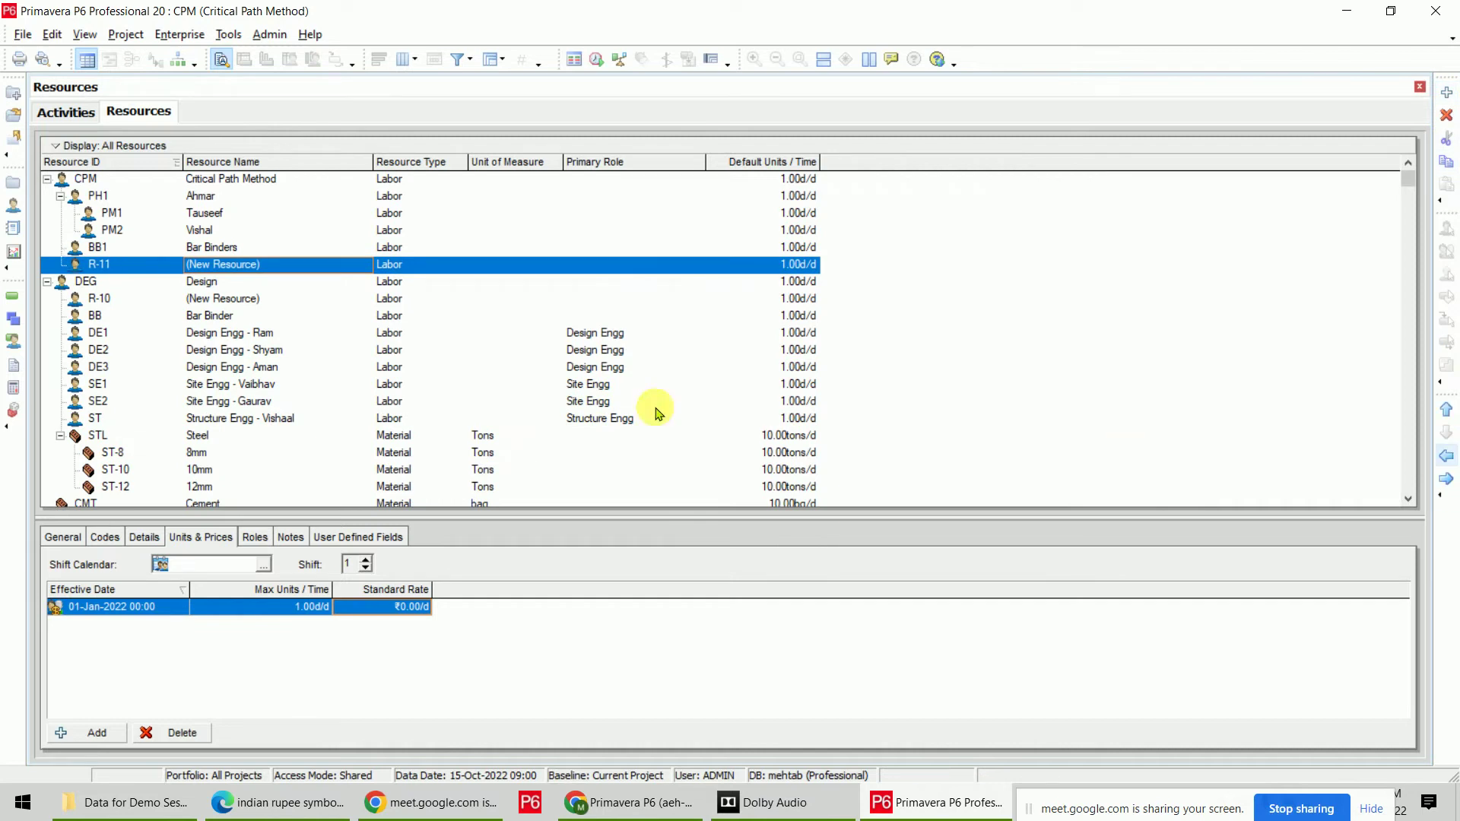
{"action": "left_click", "coordinate": [162, 270]}
{"action": "type", "text": "WL"}
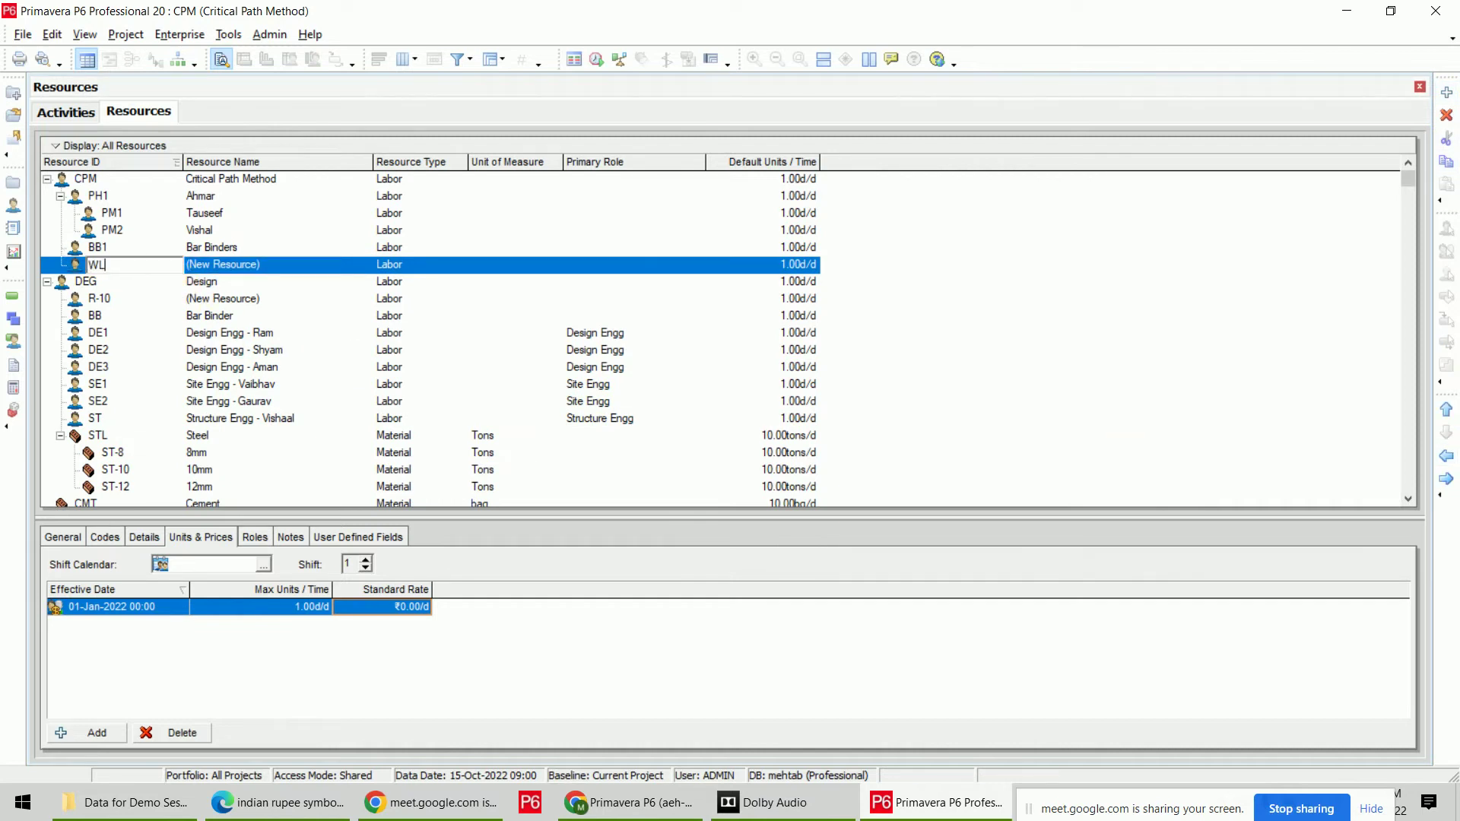
{"action": "left_click", "coordinate": [333, 268]}
{"action": "type", "text": "W"}
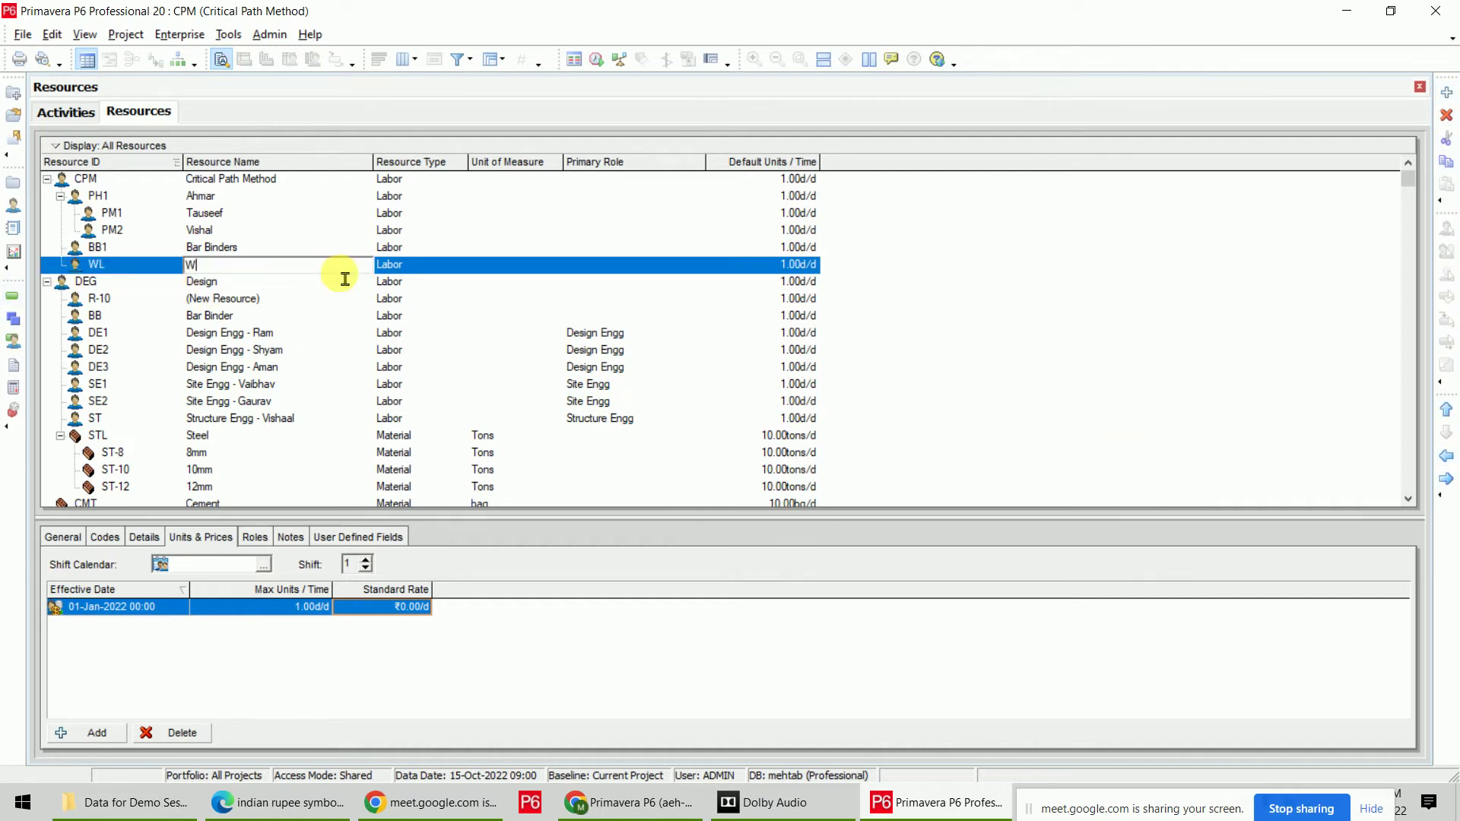
{"action": "type", "text": "elder"}
{"action": "key", "text": "Return"}
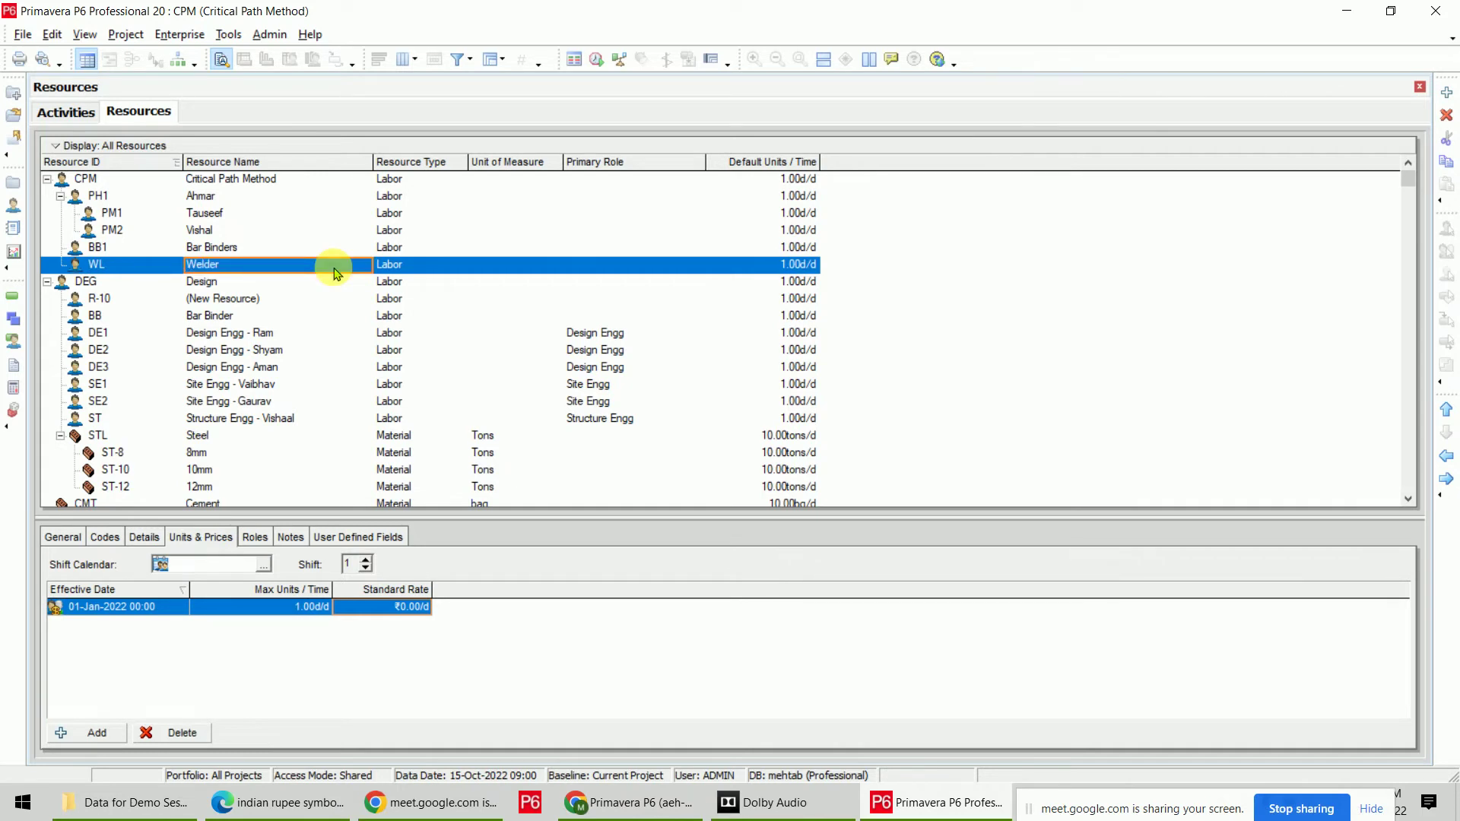
Set the maximum units of resource WL to 3 d/d and its standard rate to ₹650 per day.
{"action": "left_click", "coordinate": [275, 608]}
{"action": "type", "text": "3"}
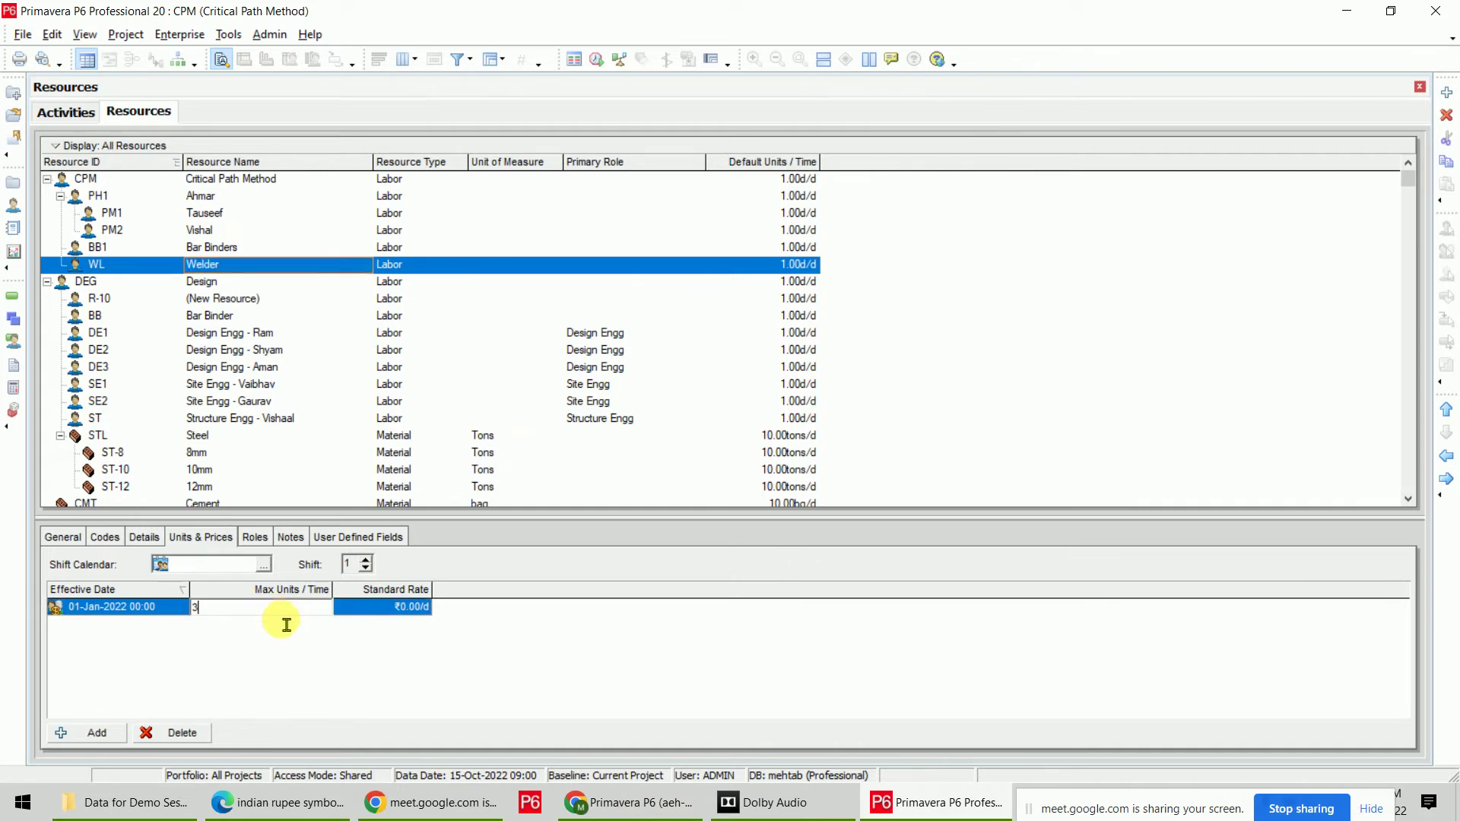
{"action": "left_click", "coordinate": [414, 608]}
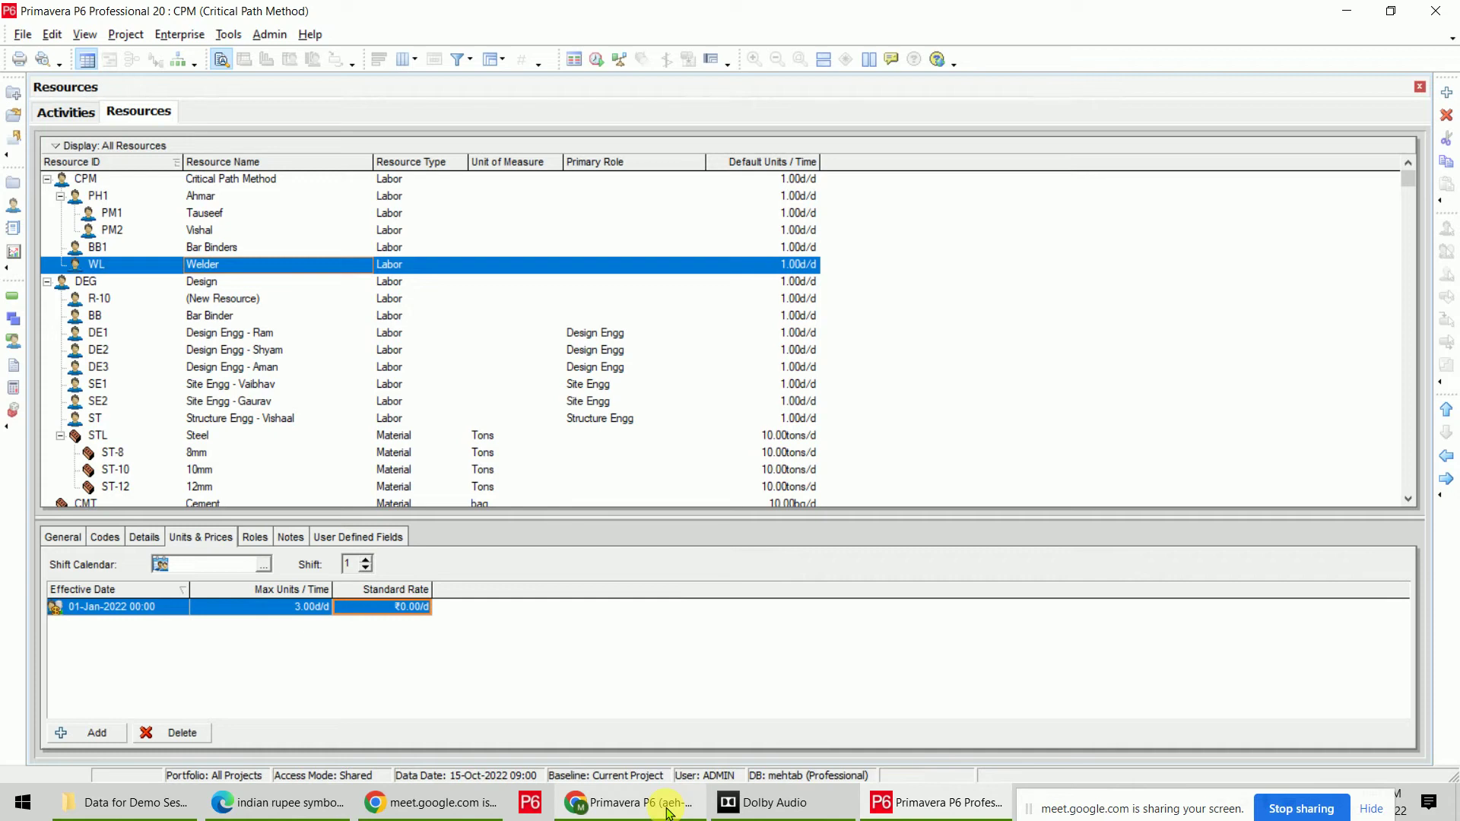
{"action": "type", "text": "650/"}
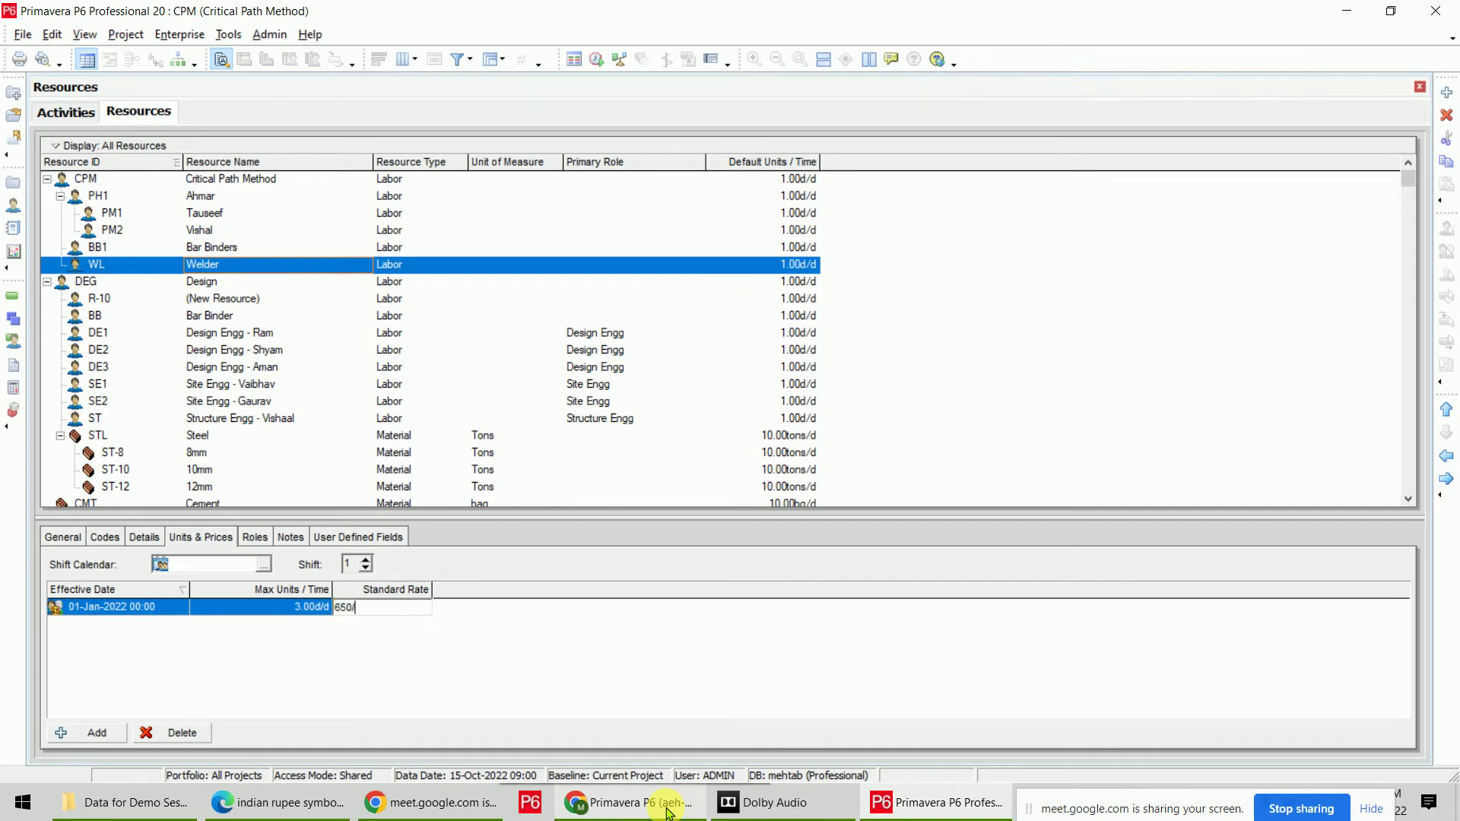
{"action": "key", "text": "Return"}
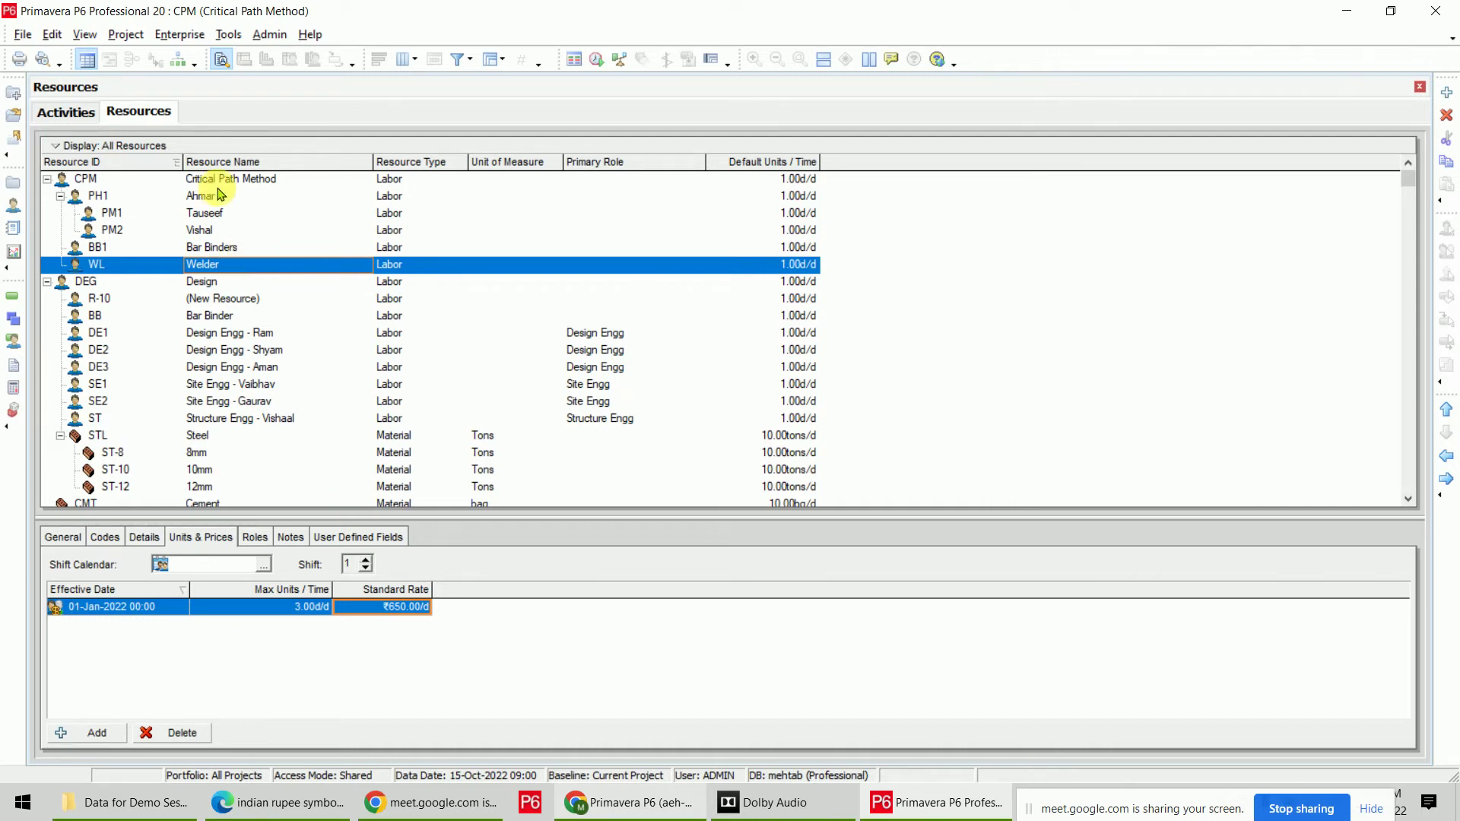
Open the enterprise roles and assign resource PH1 to the Project Head role.
{"action": "left_click", "coordinate": [180, 34]}
{"action": "left_click", "coordinate": [200, 146]}
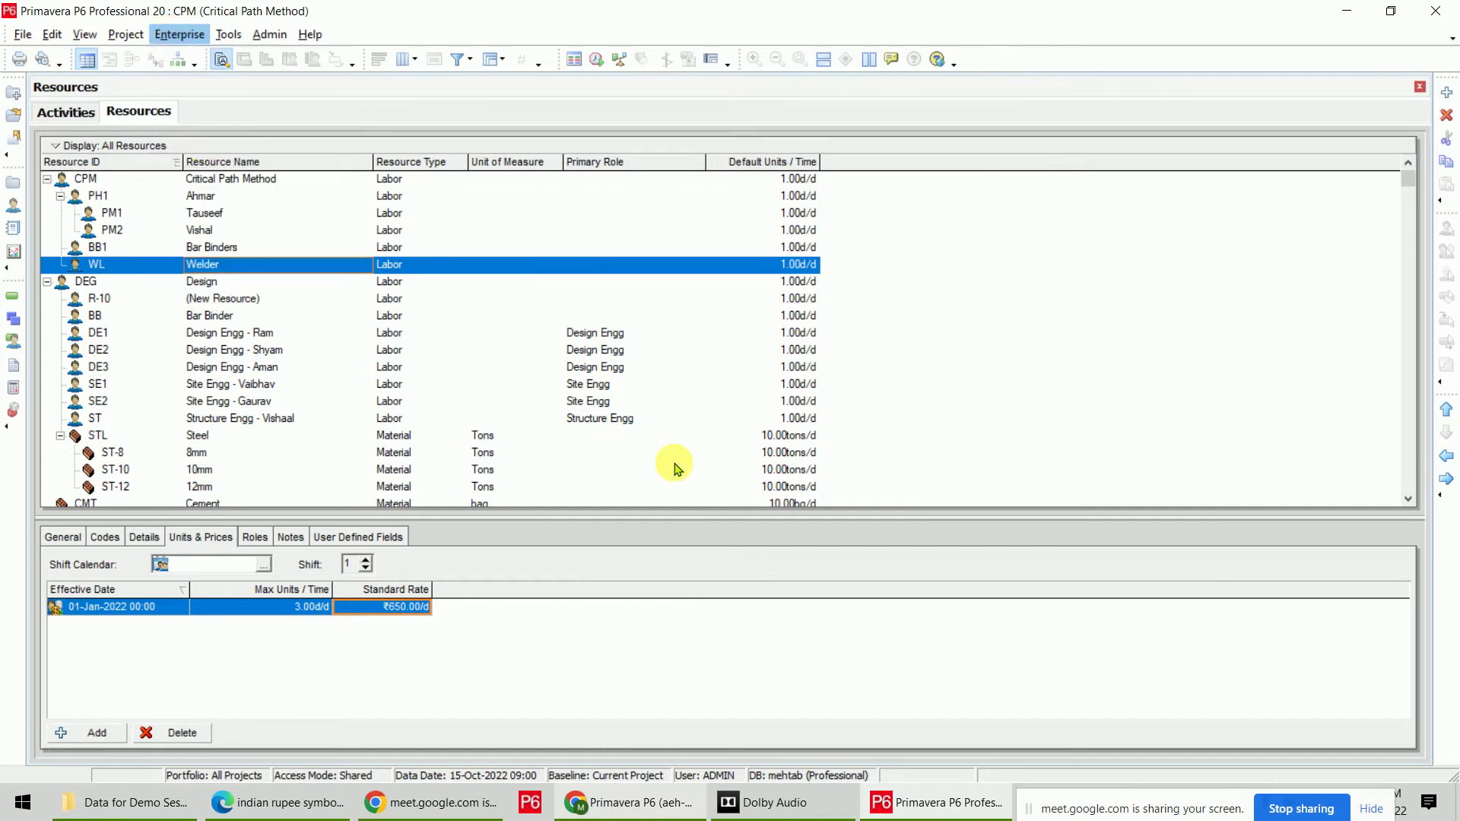
{"action": "left_click_drag", "start_coordinate": [512, 114], "coordinate": [463, 102]}
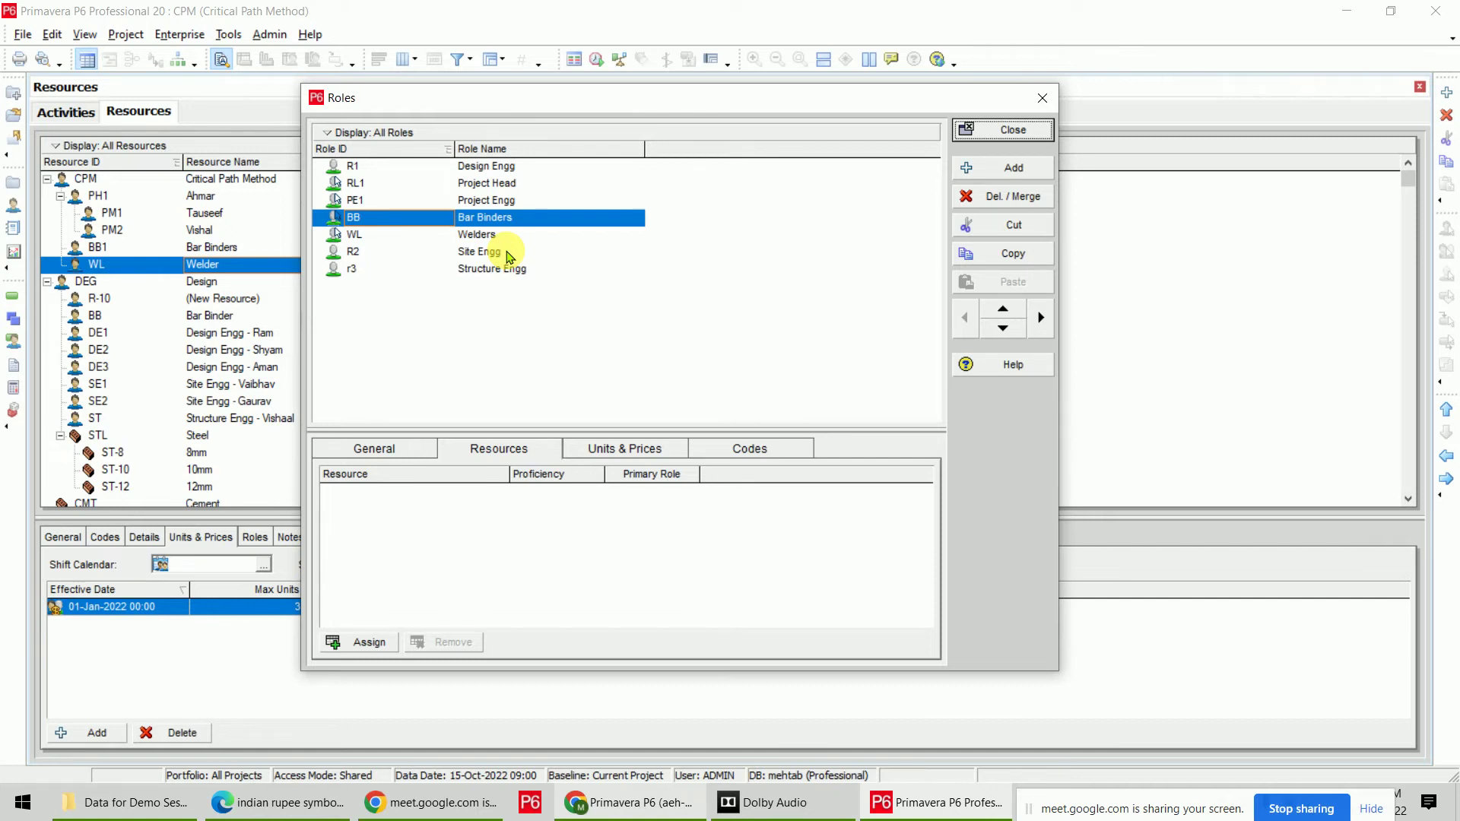
{"action": "left_click", "coordinate": [486, 186]}
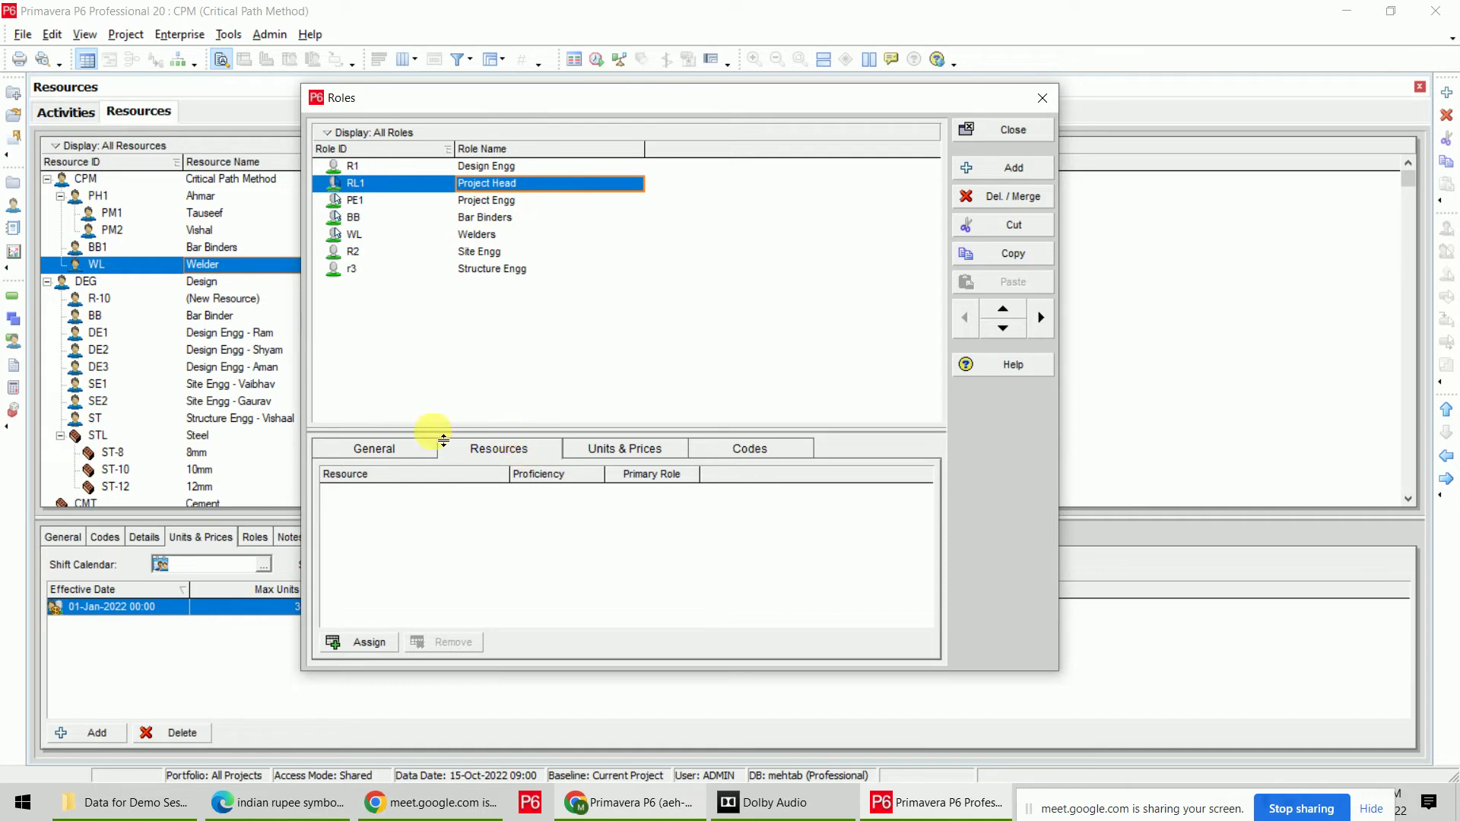
{"action": "left_click", "coordinate": [370, 643]}
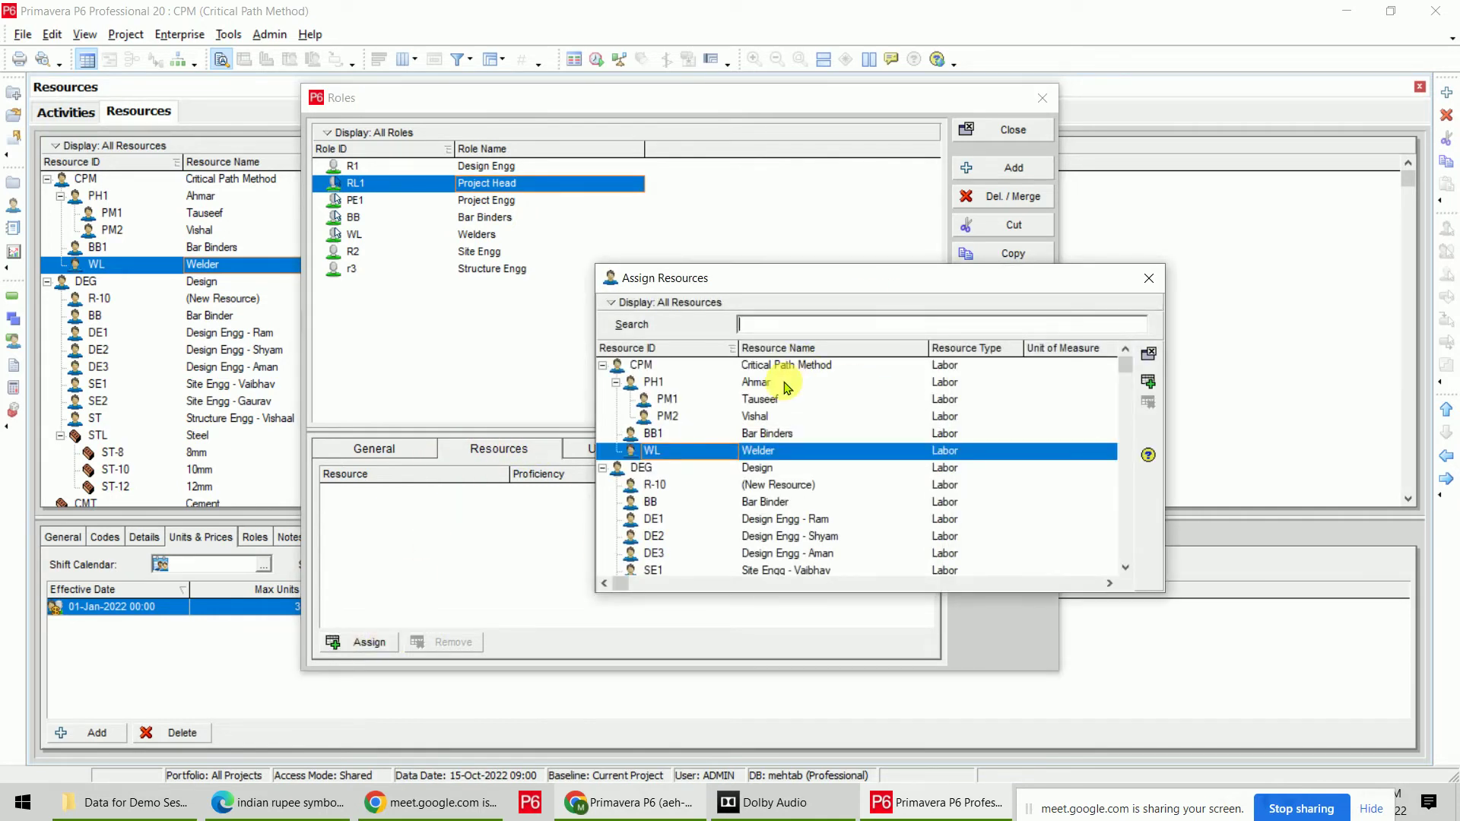
{"action": "double_click", "coordinate": [787, 384]}
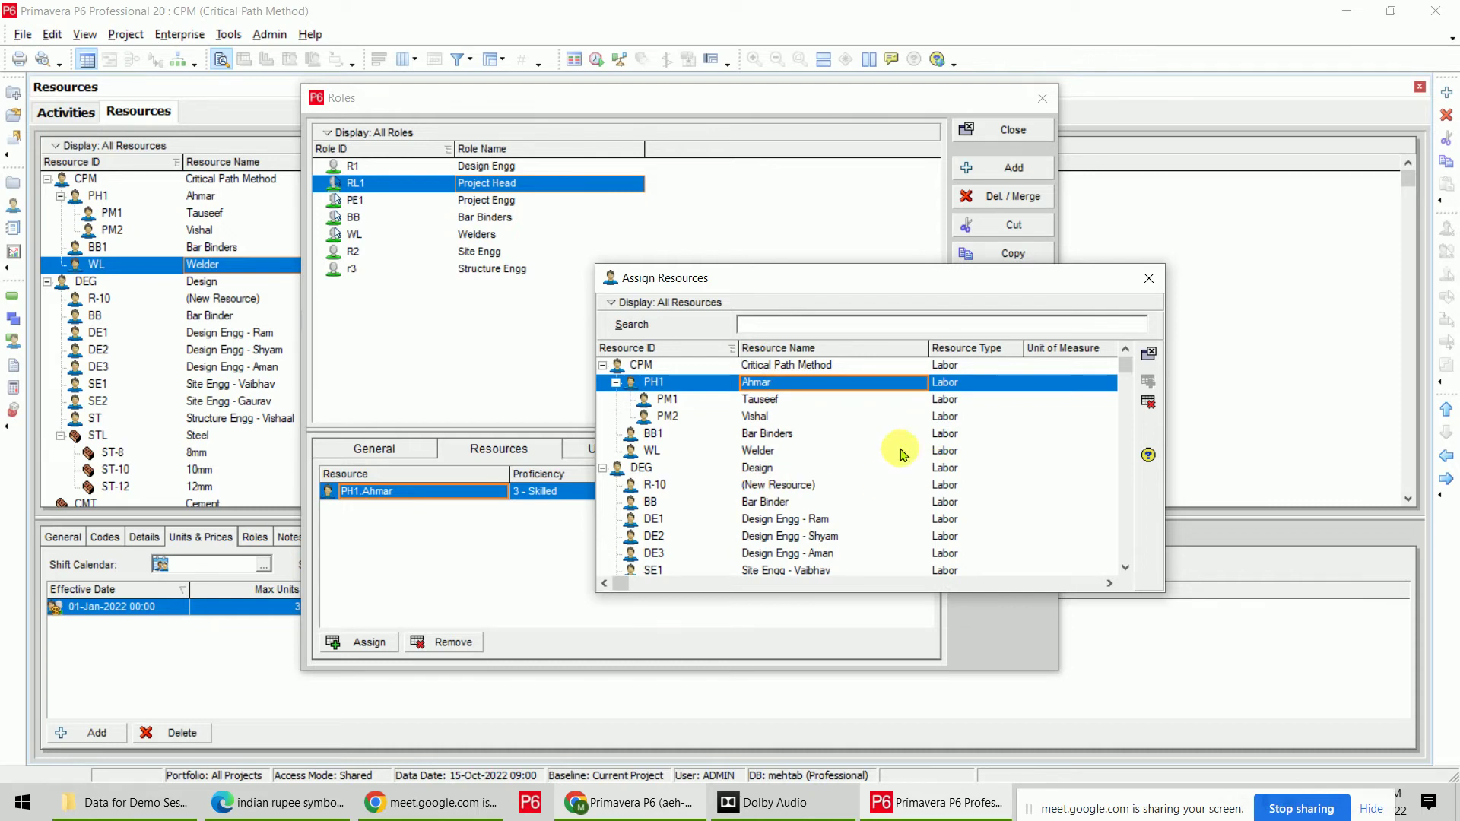
Assign resources PM1 and PM2 together to the Project Engg role.
{"action": "left_click_drag", "start_coordinate": [743, 279], "coordinate": [898, 147]}
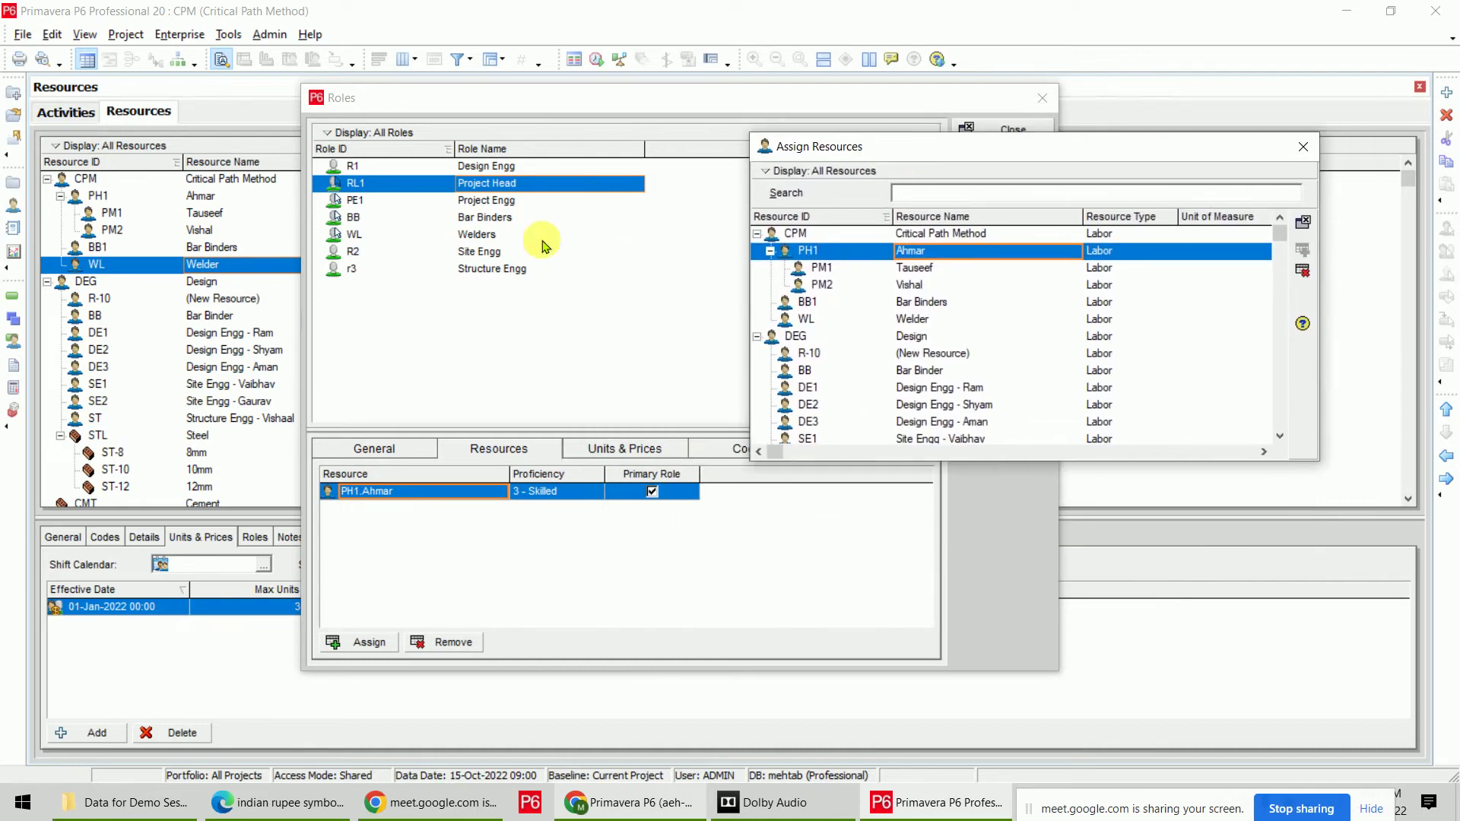
{"action": "left_click", "coordinate": [482, 201]}
{"action": "left_click", "coordinate": [922, 270]}
{"action": "left_click", "coordinate": [926, 284], "text": "shift"}
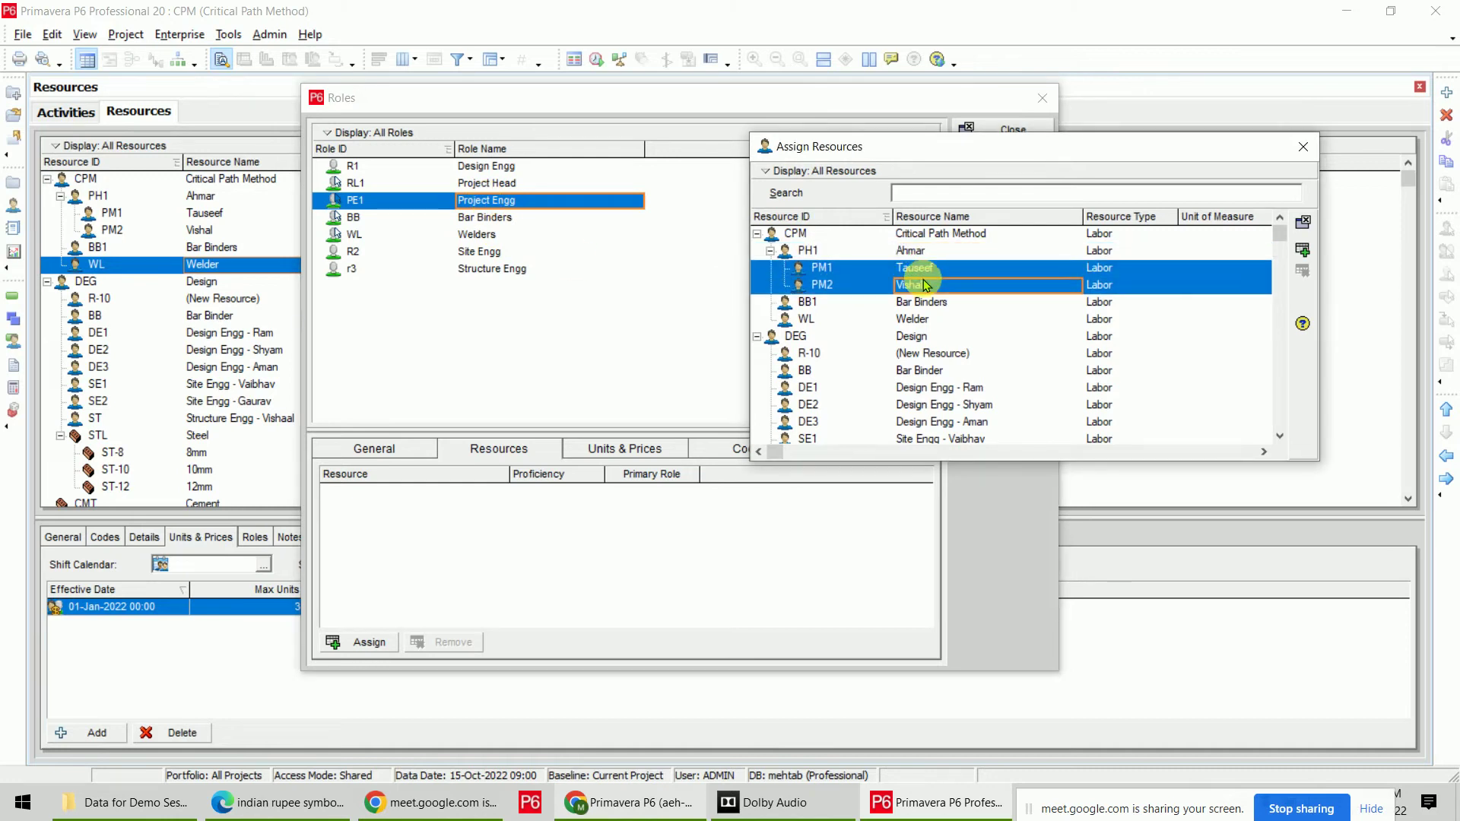
{"action": "left_click", "coordinate": [1303, 250]}
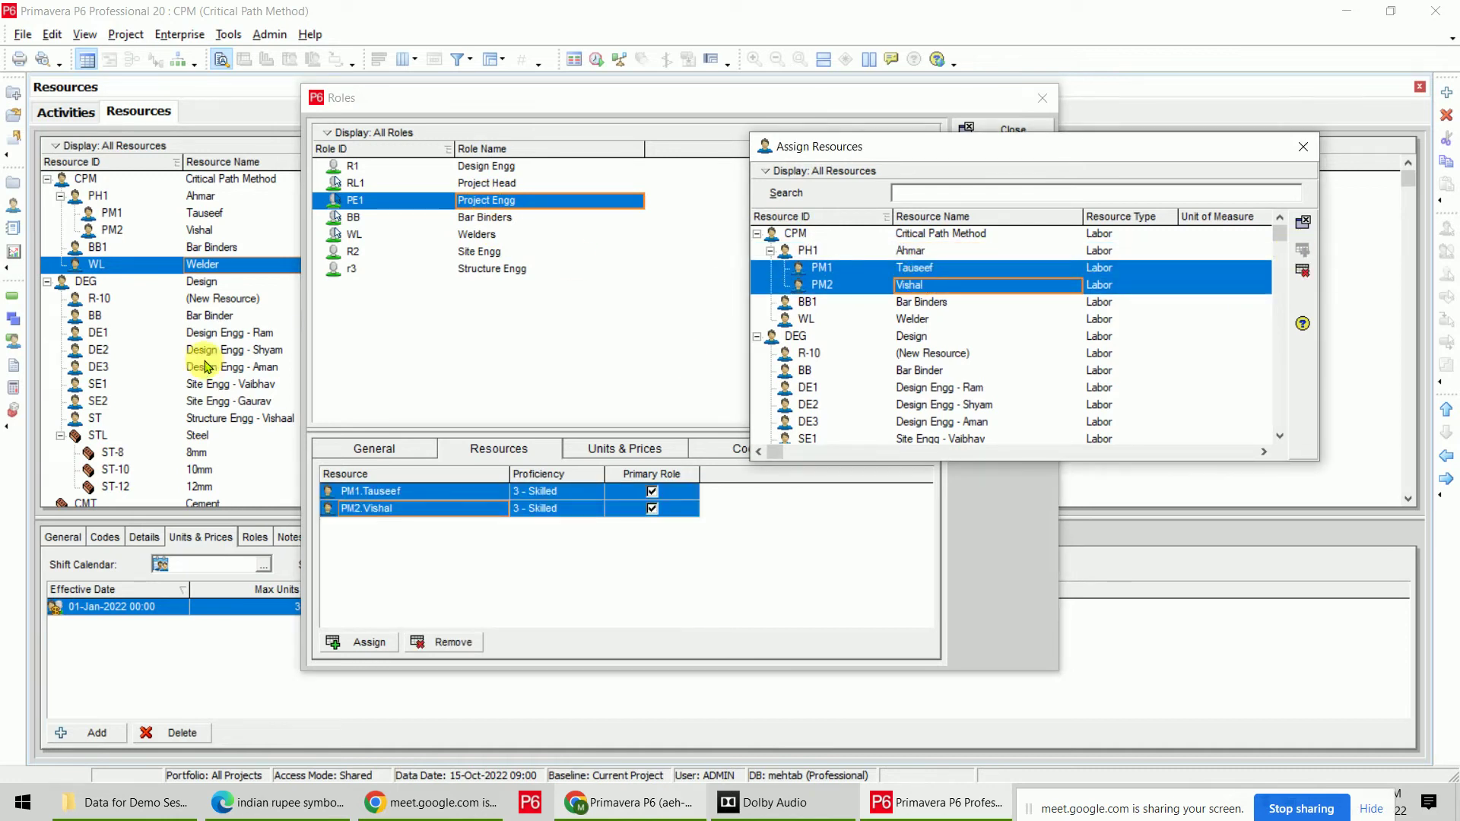
Assign resource BB1 to the Bar Binders role and resource WL to the Welders role, then close the resource assignment list.
{"action": "left_click", "coordinate": [502, 217]}
{"action": "left_click", "coordinate": [933, 304]}
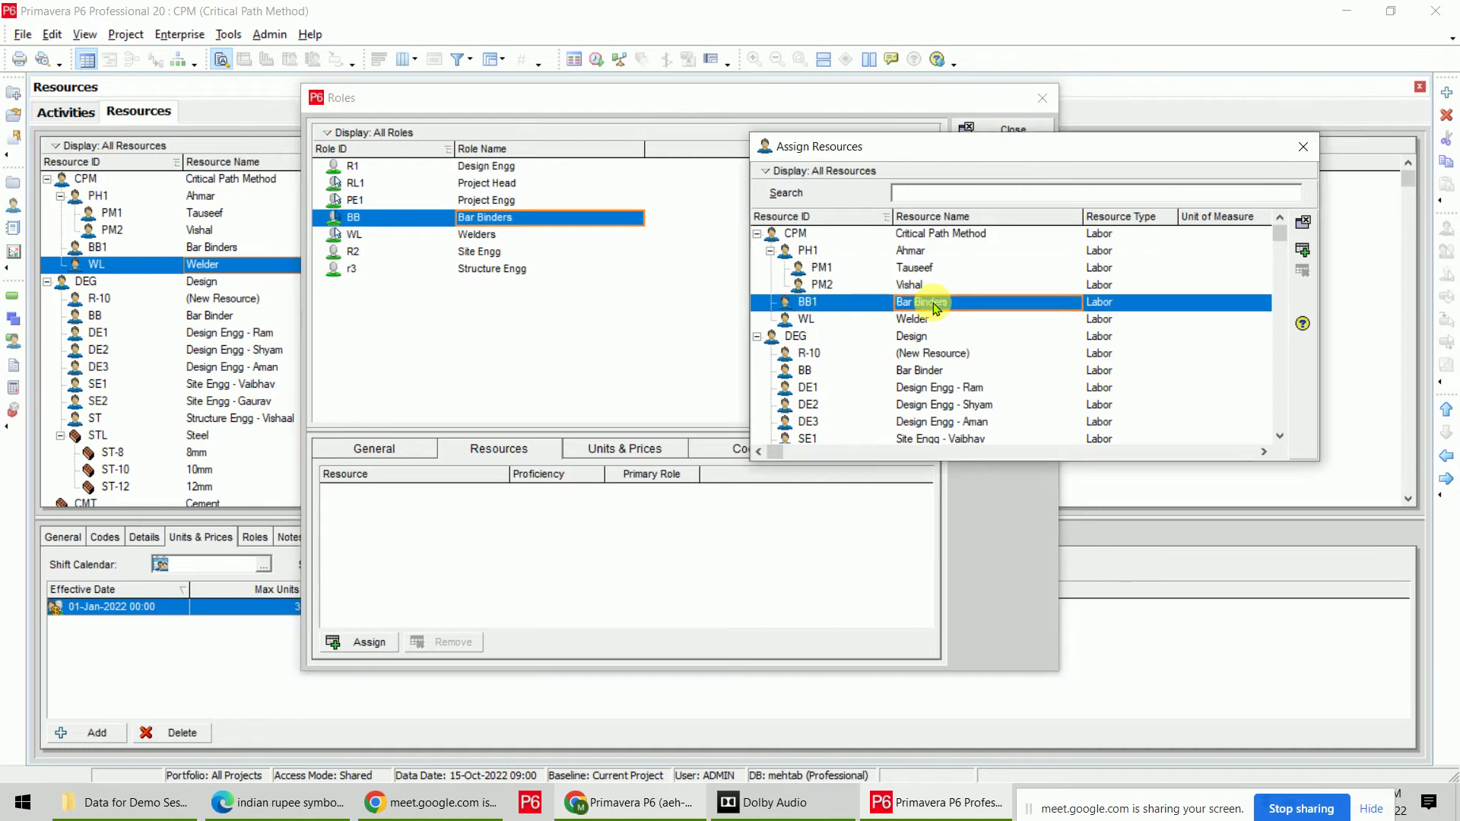
{"action": "left_click", "coordinate": [1305, 254]}
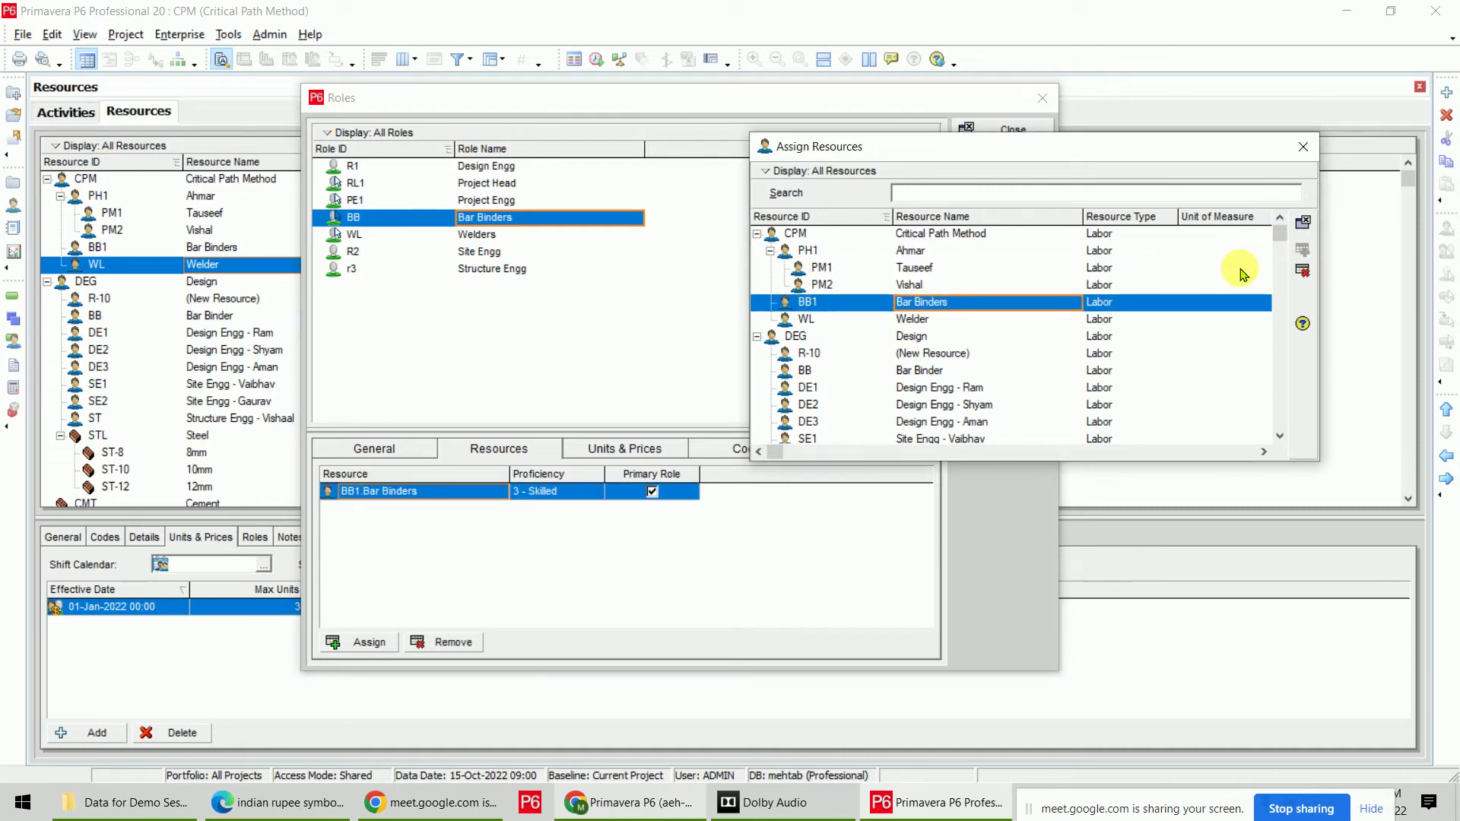
{"action": "left_click", "coordinate": [492, 235]}
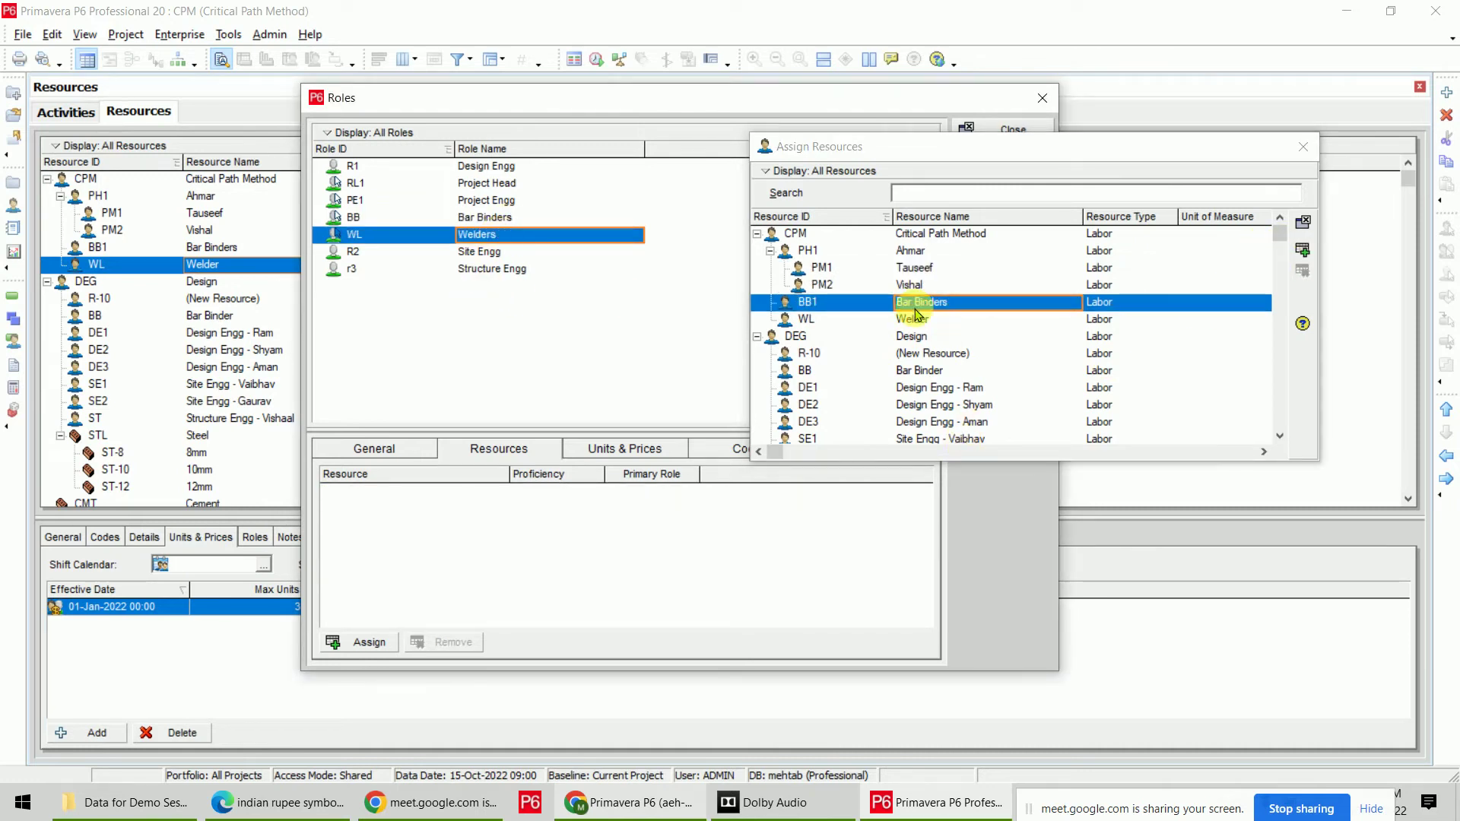
{"action": "left_click", "coordinate": [981, 318]}
{"action": "left_click", "coordinate": [1303, 251]}
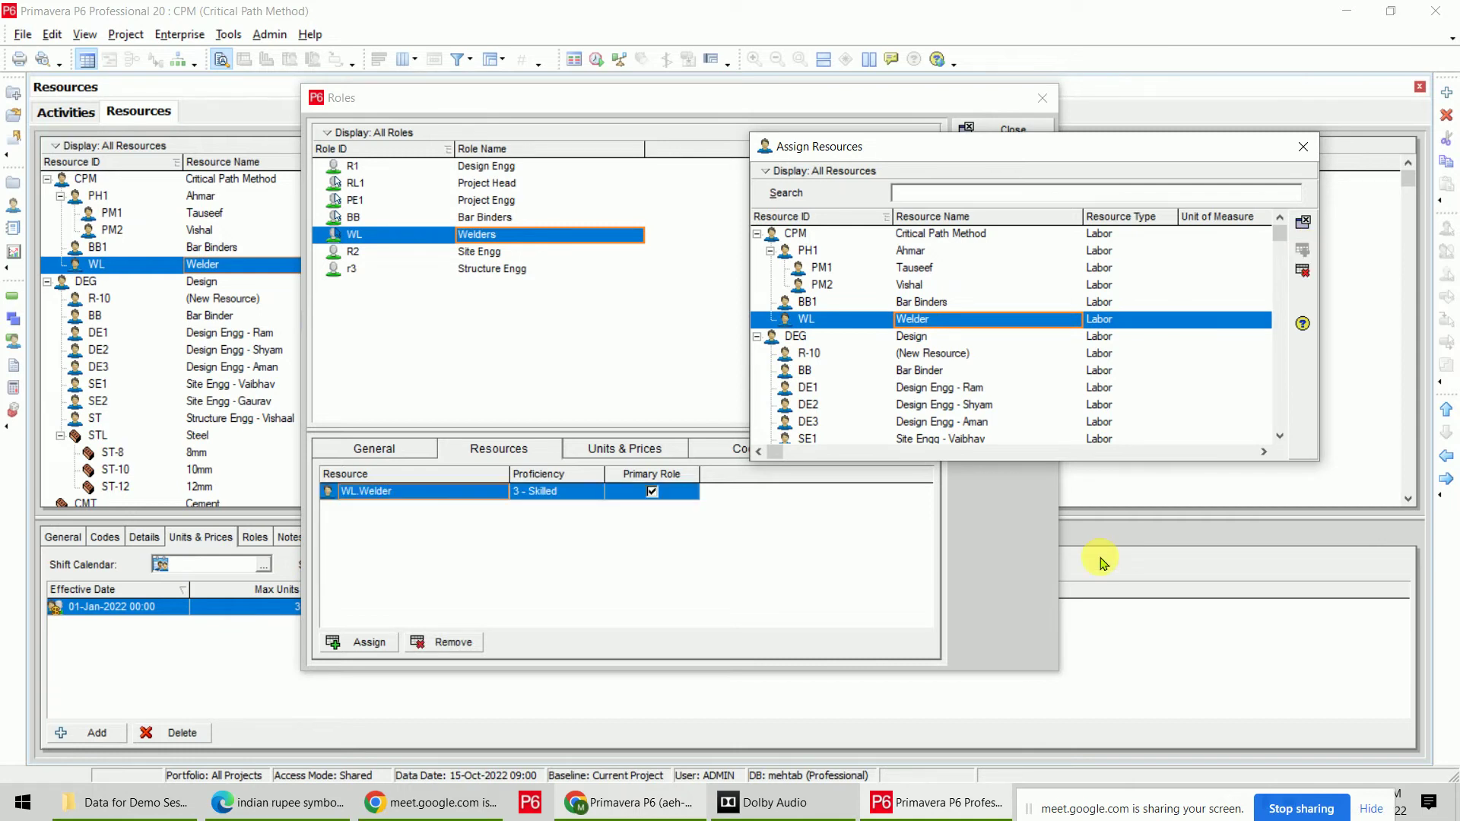
{"action": "left_click", "coordinate": [1303, 146]}
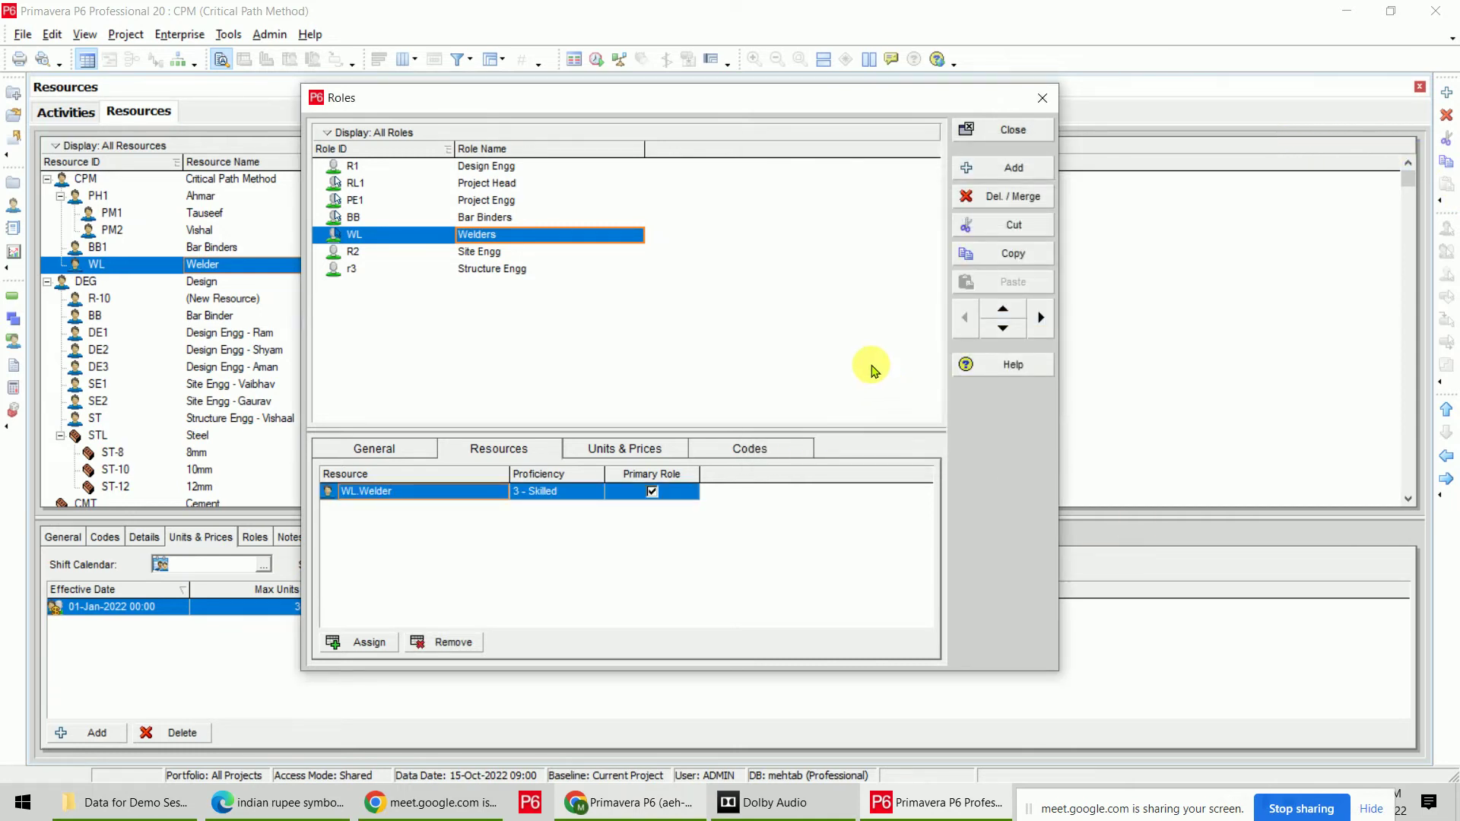
Close the roles list and review the role assignments of activities A through F in the activities view.
{"action": "left_click", "coordinate": [1002, 127]}
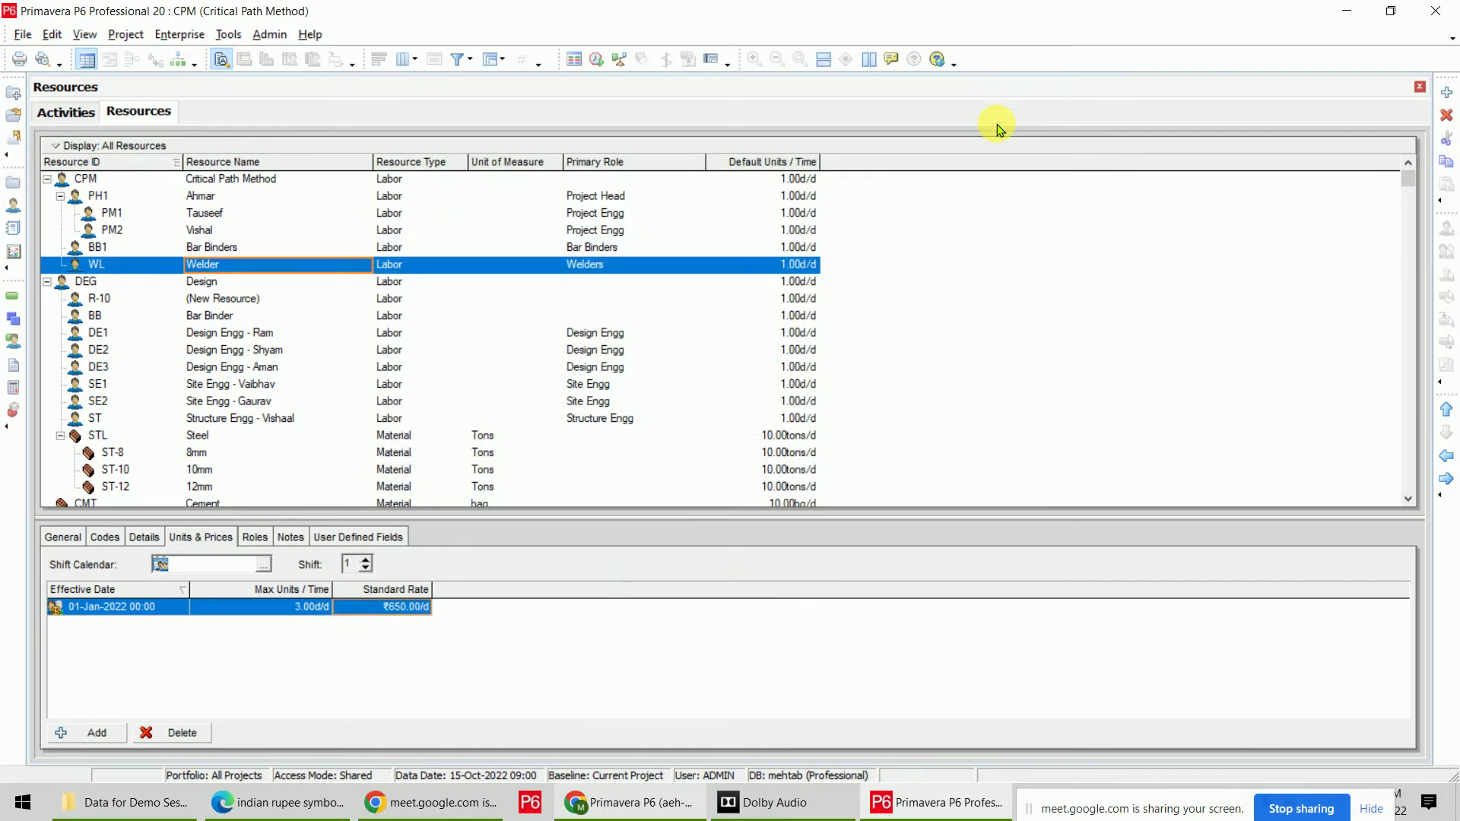
{"action": "left_click", "coordinate": [60, 111]}
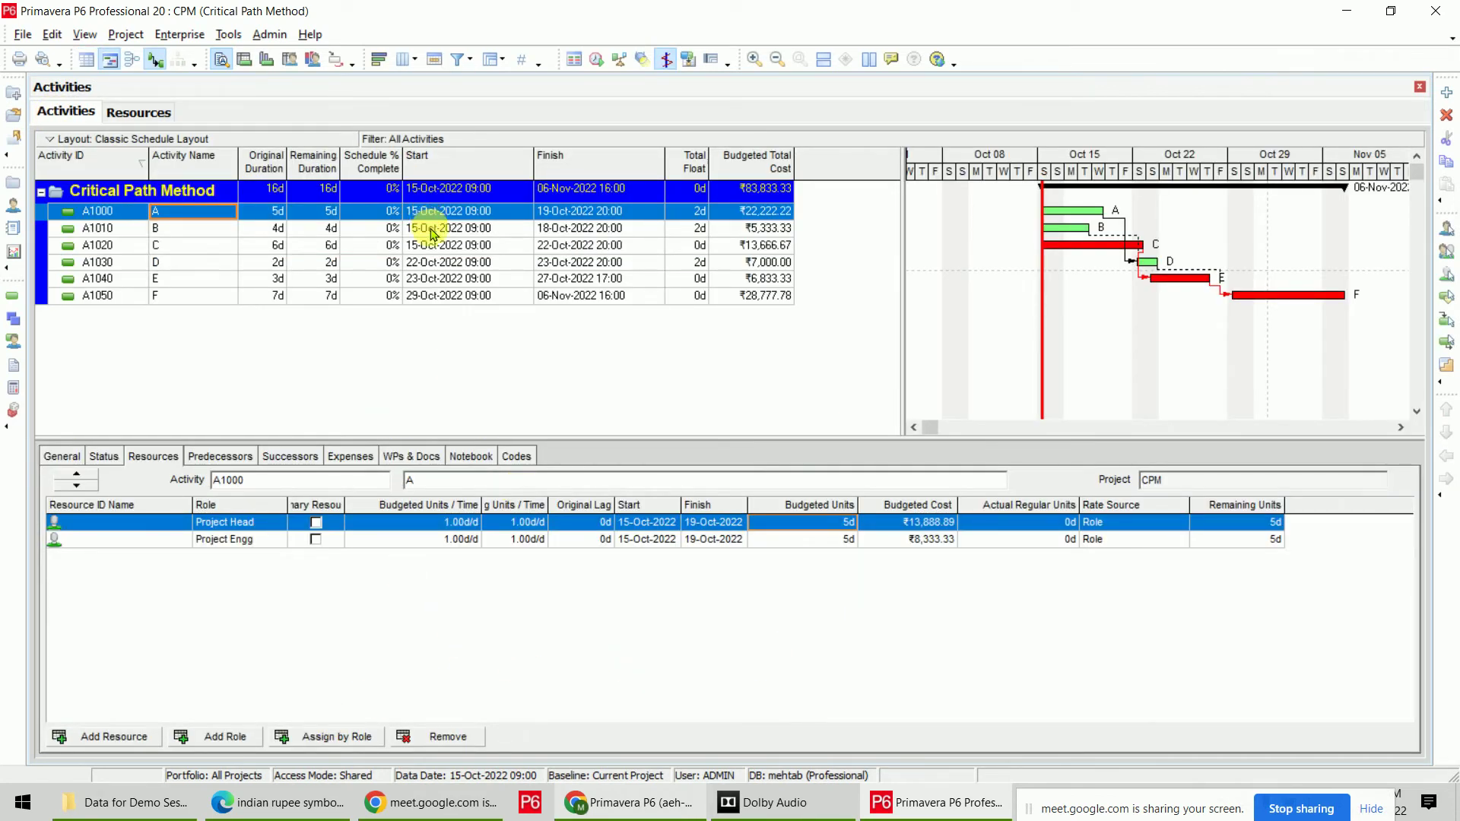
{"action": "key", "text": "Down"}
{"action": "key", "text": "Down"}
{"action": "key", "text": "Down"}
{"action": "key", "text": "Down"}
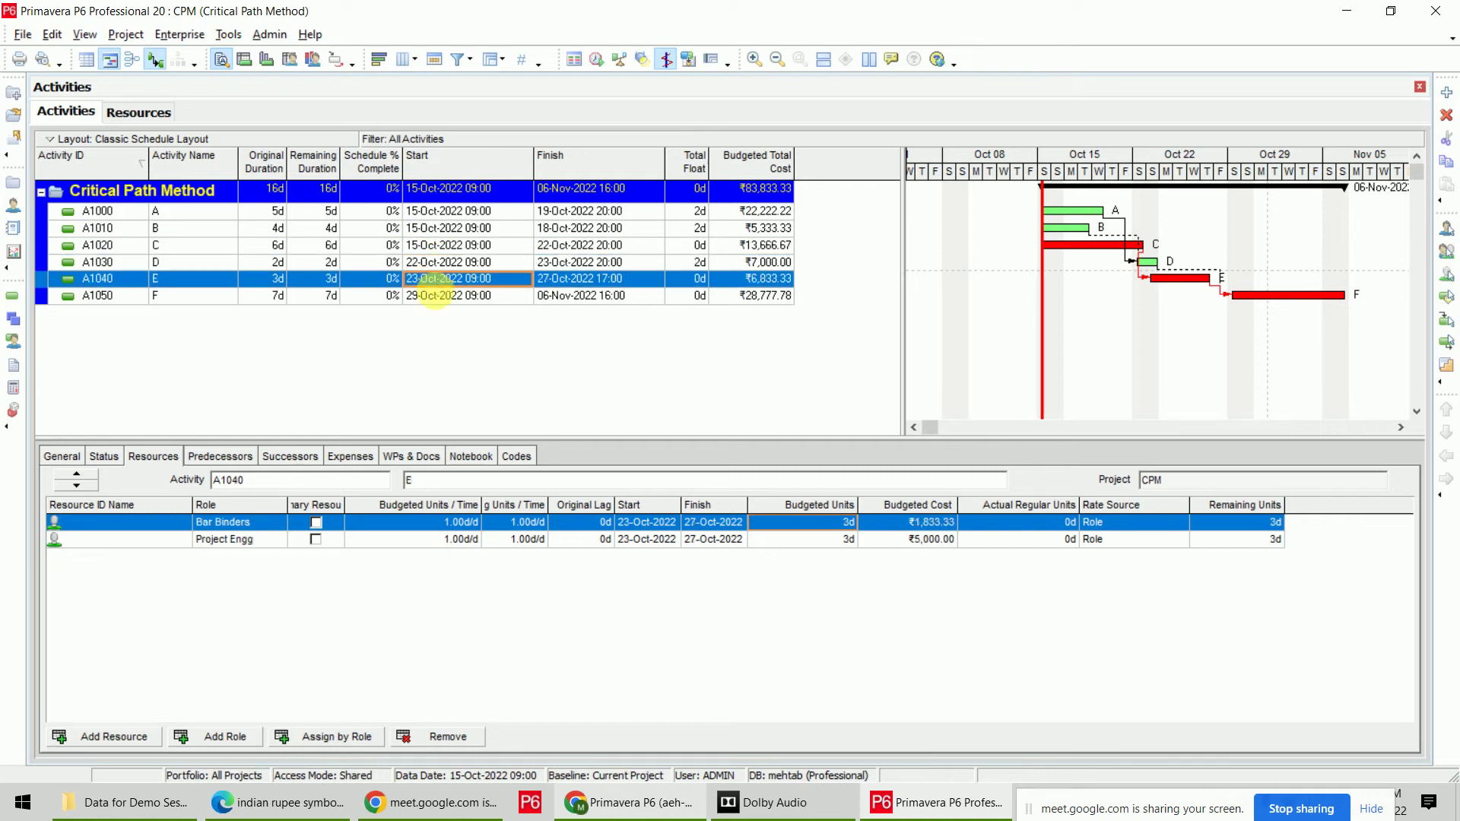
{"action": "left_click", "coordinate": [435, 297]}
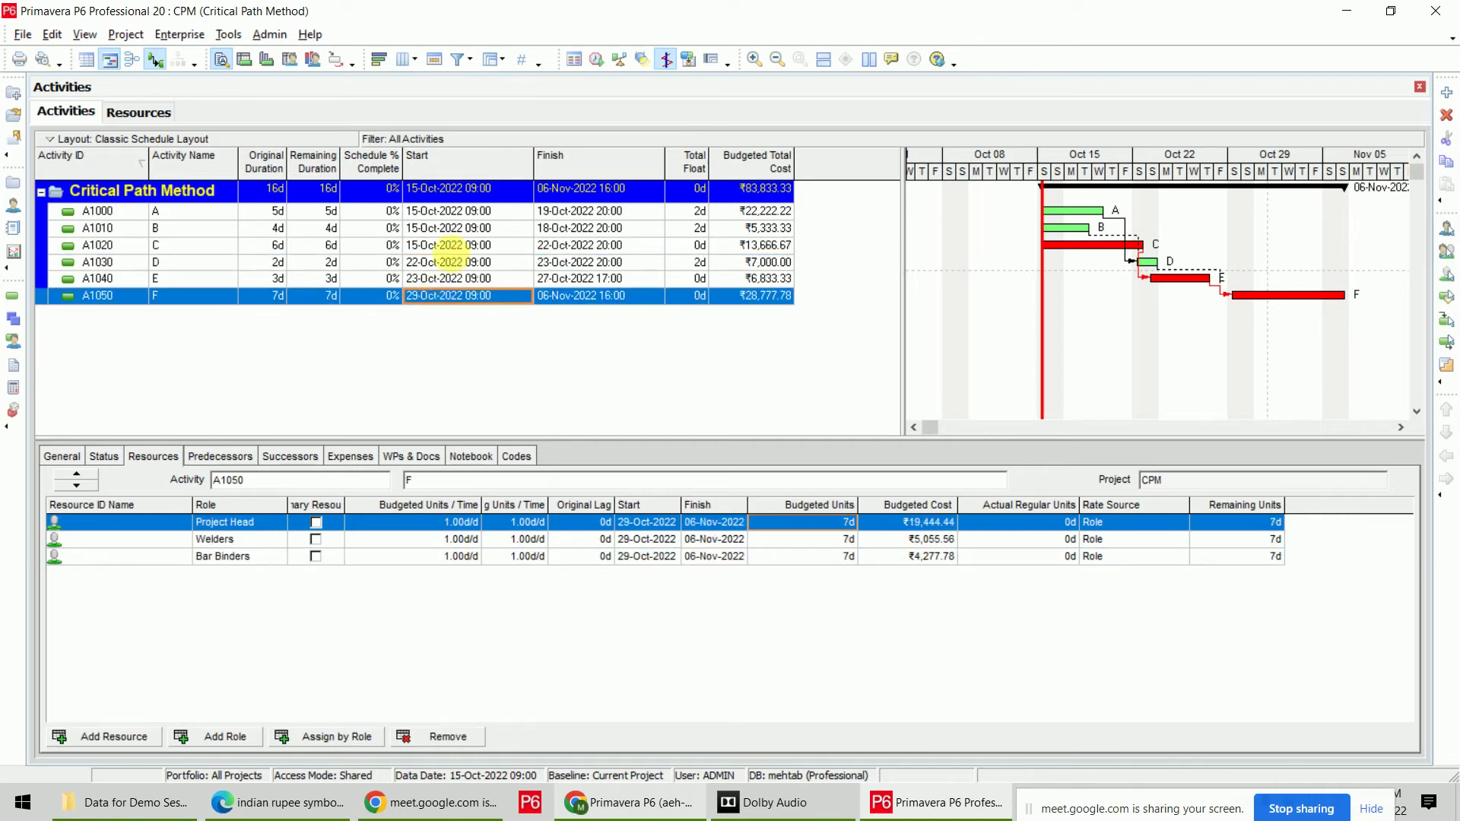
Assign resources by role to activity A, using PH1 for Project Head and PM2 for Project Engg.
{"action": "left_click", "coordinate": [457, 213]}
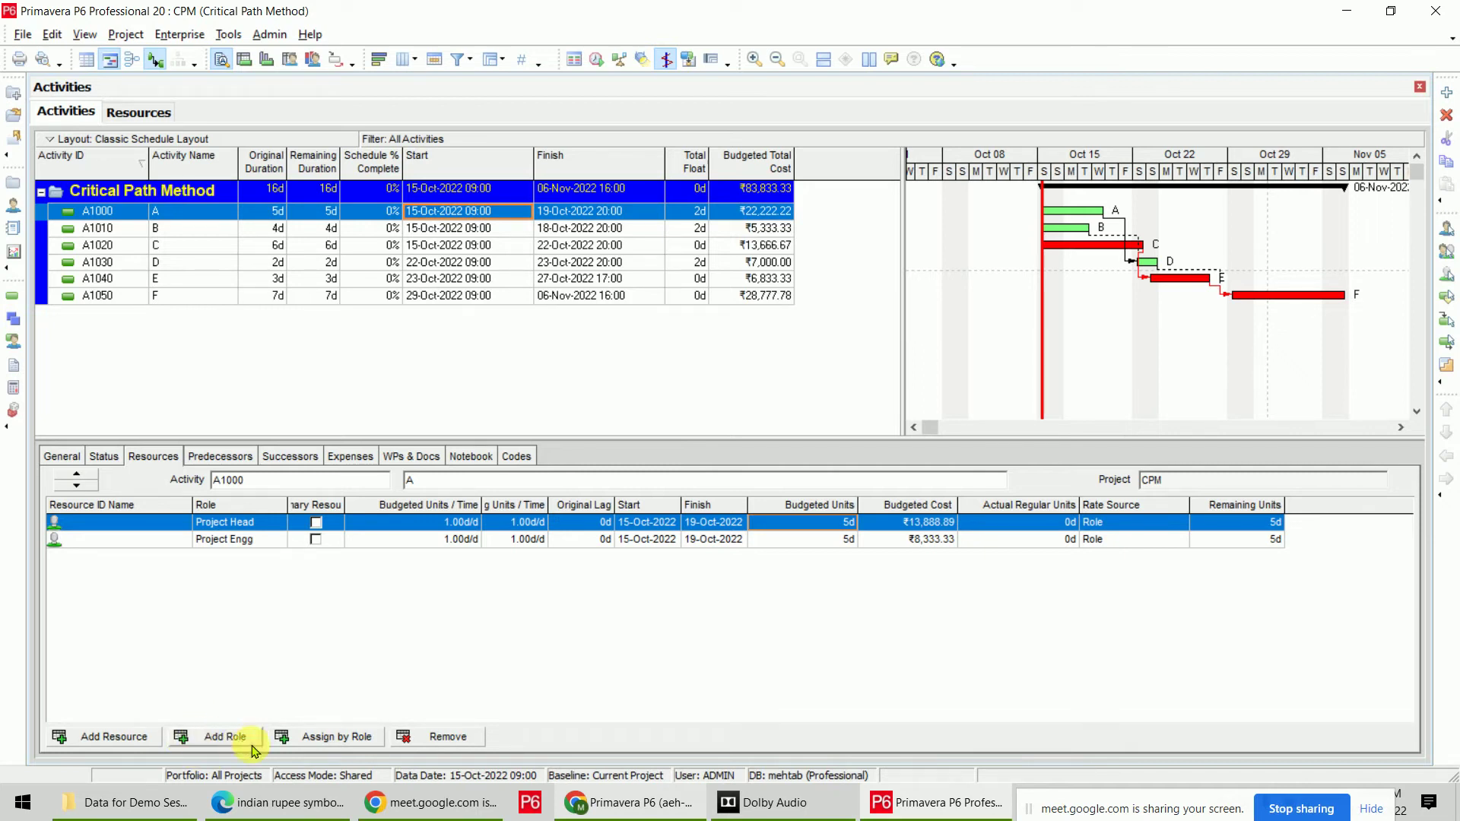
{"action": "left_click", "coordinate": [325, 737]}
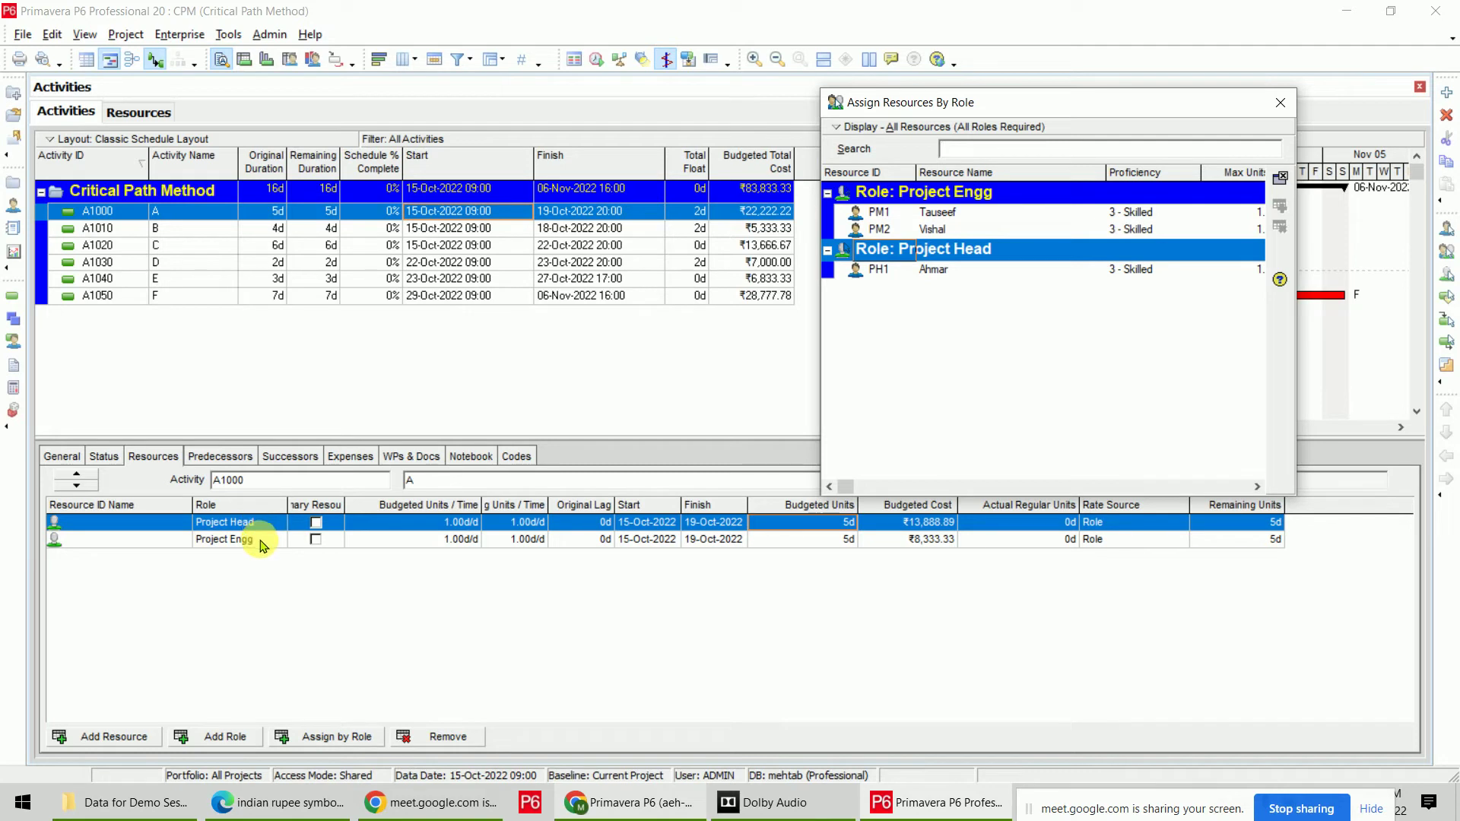
{"action": "double_click", "coordinate": [960, 278]}
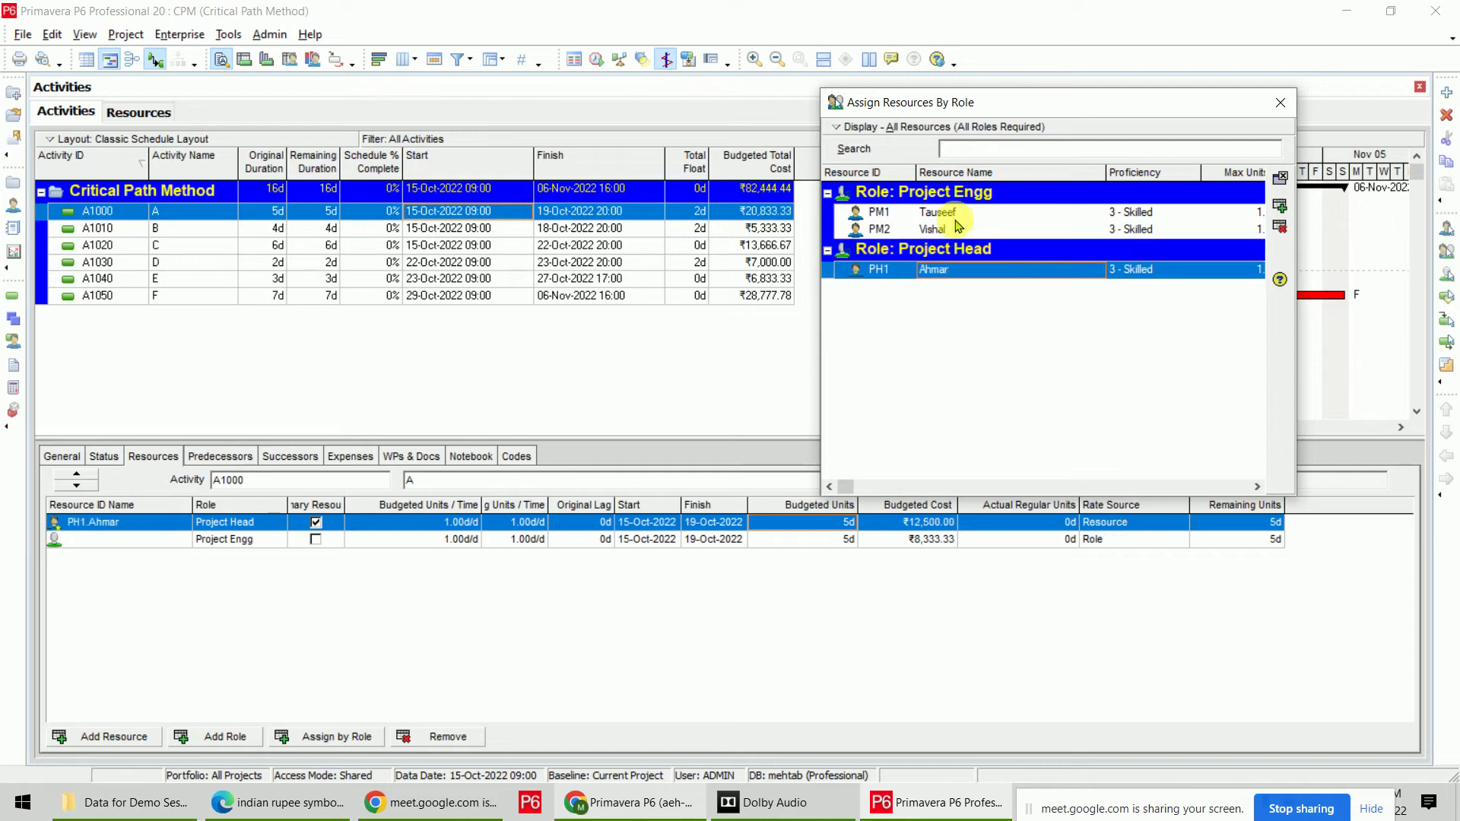
{"action": "double_click", "coordinate": [885, 229]}
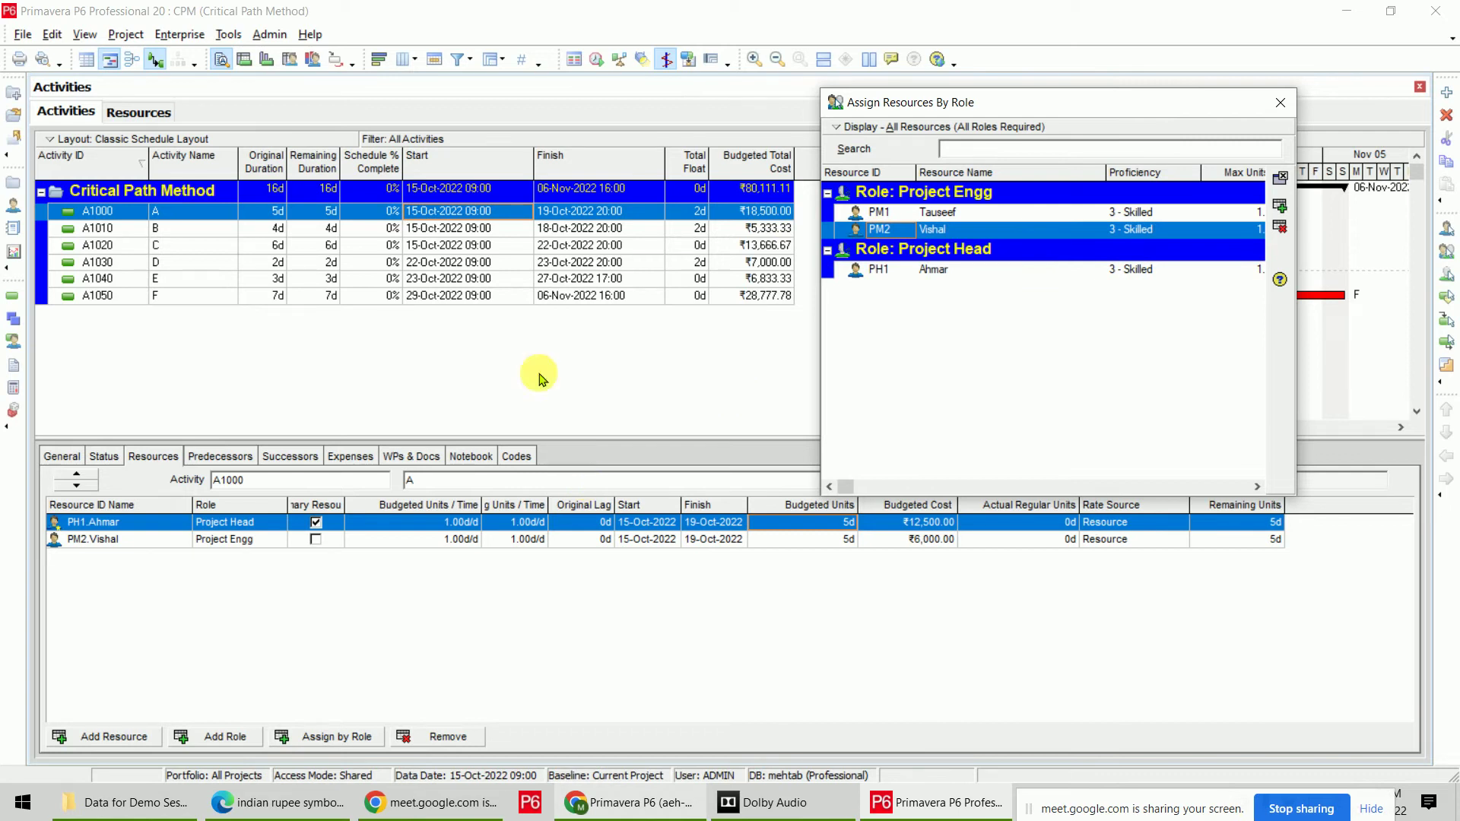
Assign resources by role: BB1 and WL to activity B, and BB1 and PM1 to activity C.
{"action": "left_click", "coordinate": [347, 229]}
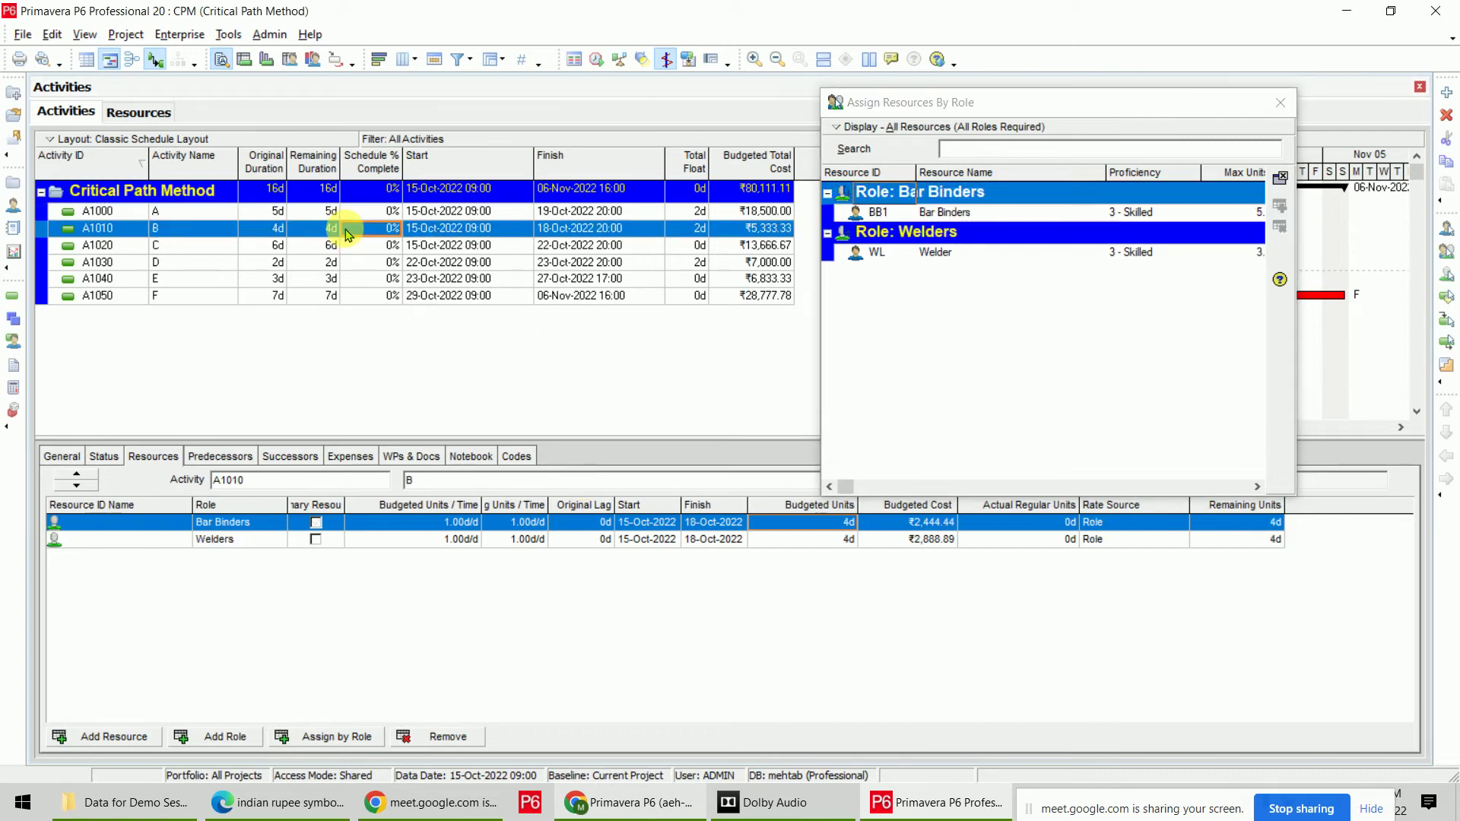
{"action": "double_click", "coordinate": [965, 213]}
{"action": "double_click", "coordinate": [965, 252]}
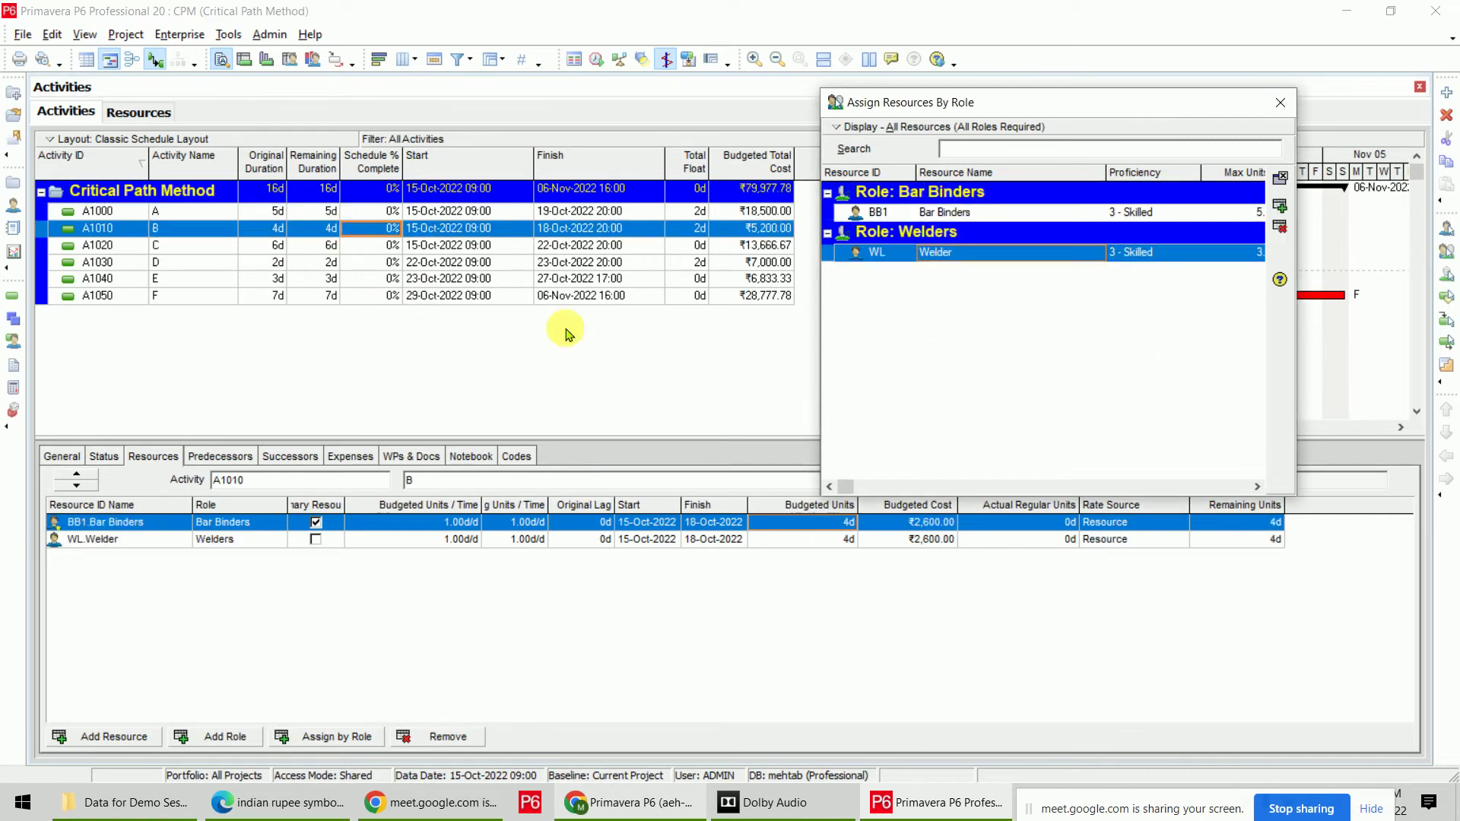
{"action": "left_click", "coordinate": [461, 247]}
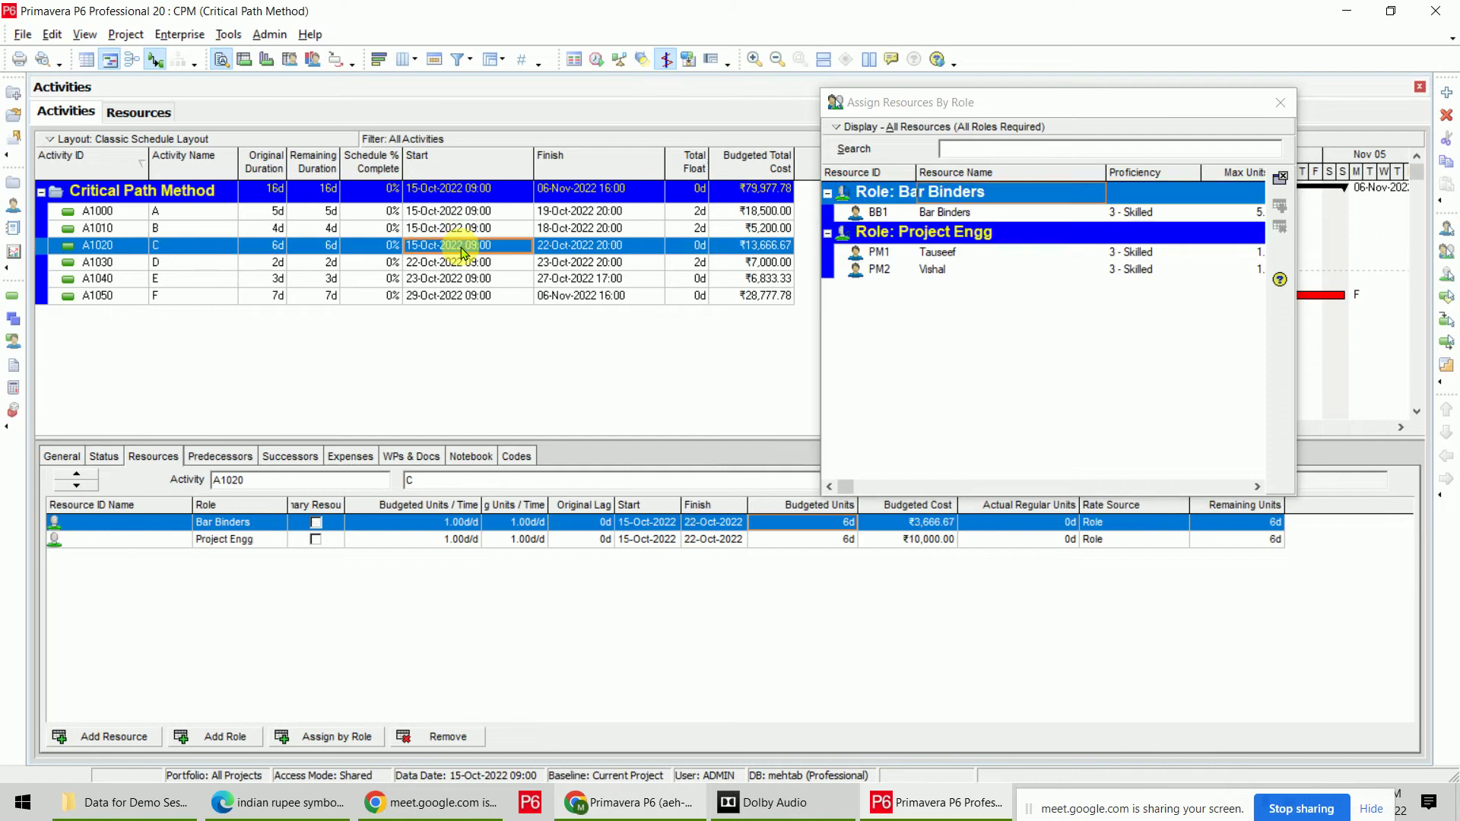
{"action": "double_click", "coordinate": [957, 212]}
{"action": "double_click", "coordinate": [943, 254]}
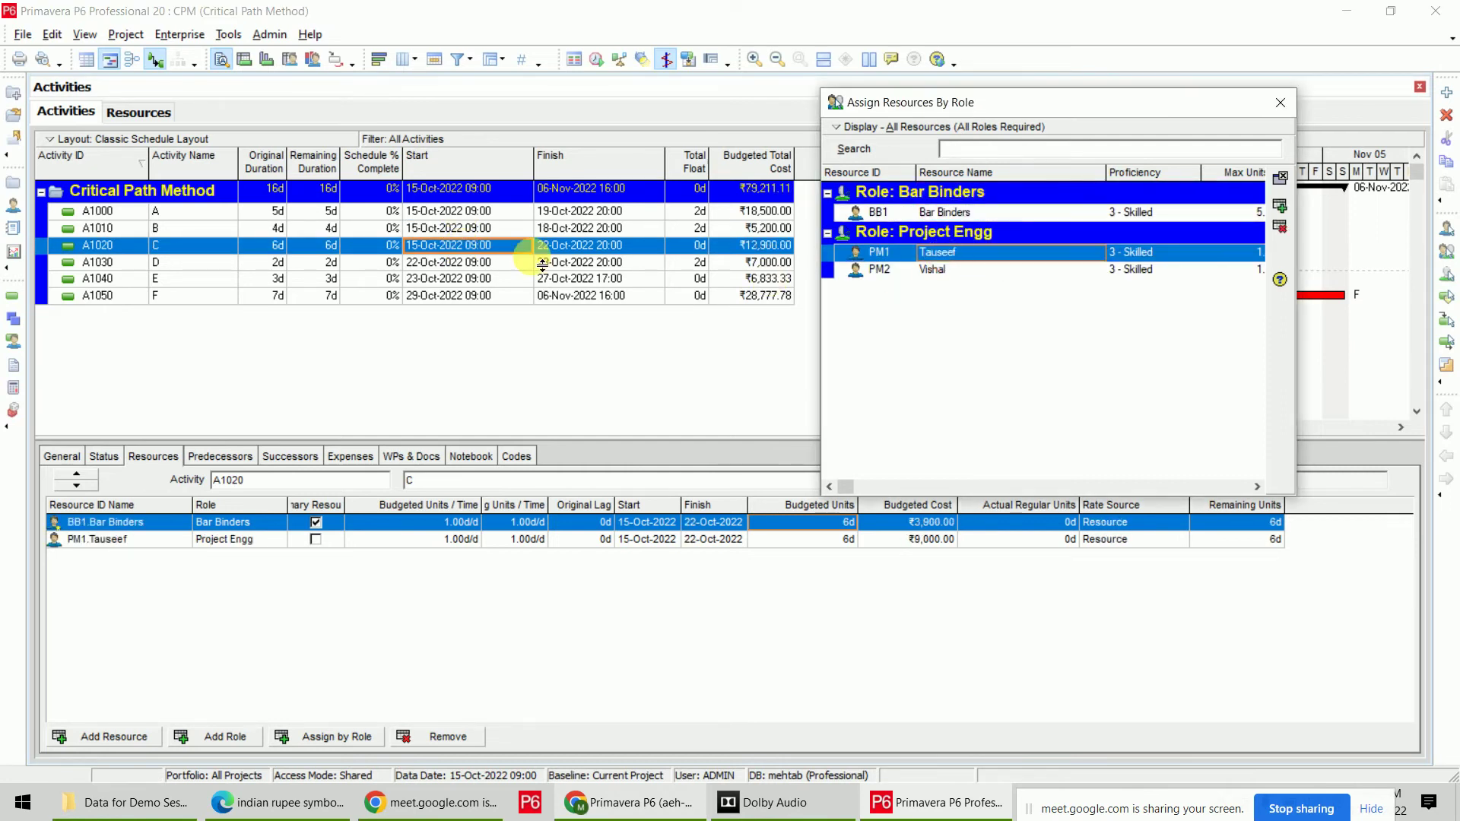
Assign resources by role: PH1 and WL to activity D, and BB1 and PM2 to activity E.
{"action": "left_click", "coordinate": [477, 262]}
{"action": "left_click", "coordinate": [948, 212]}
{"action": "double_click", "coordinate": [948, 213]}
{"action": "double_click", "coordinate": [945, 252]}
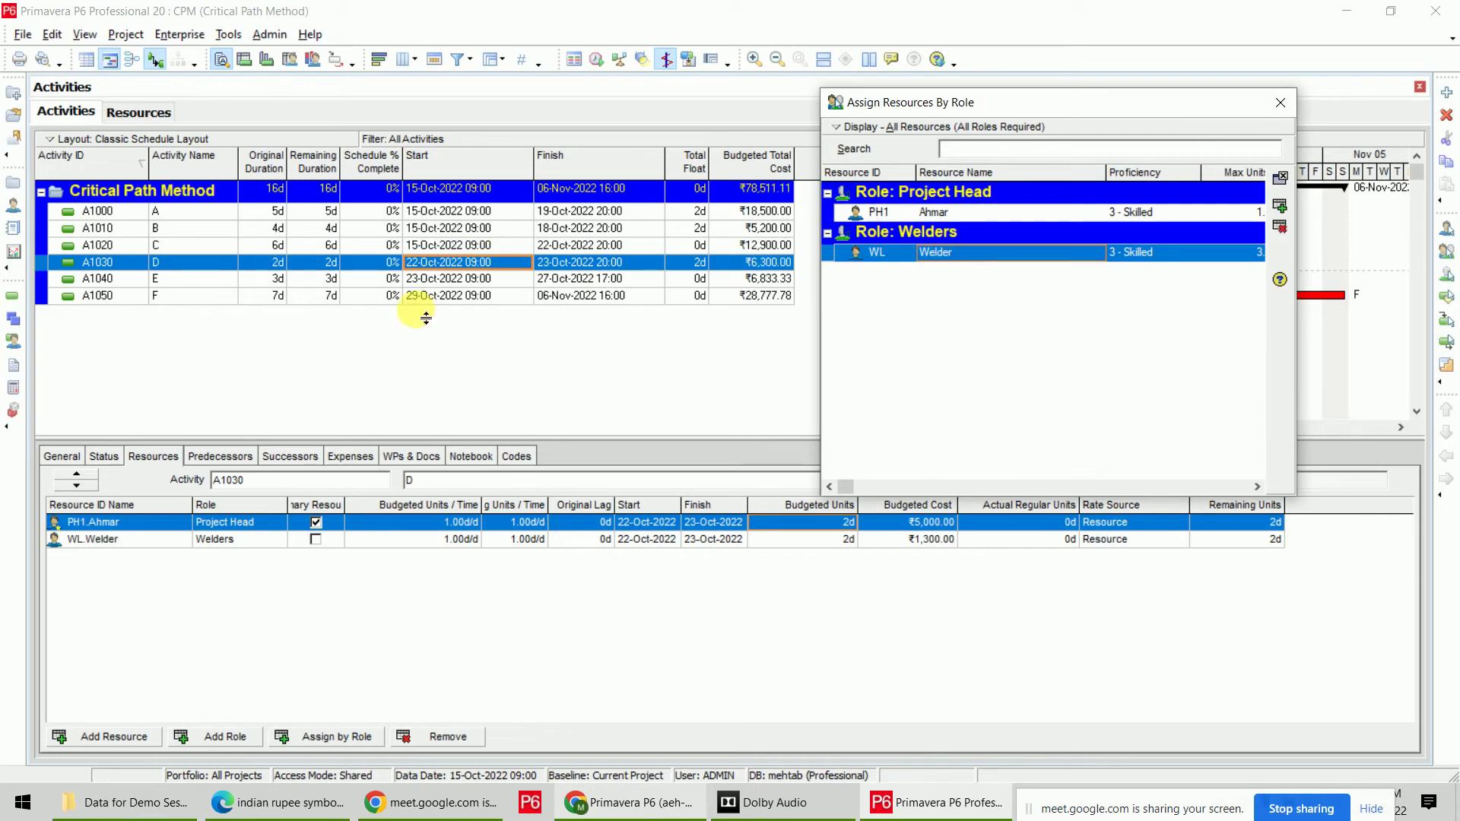
{"action": "left_click", "coordinate": [457, 278]}
{"action": "double_click", "coordinate": [945, 214]}
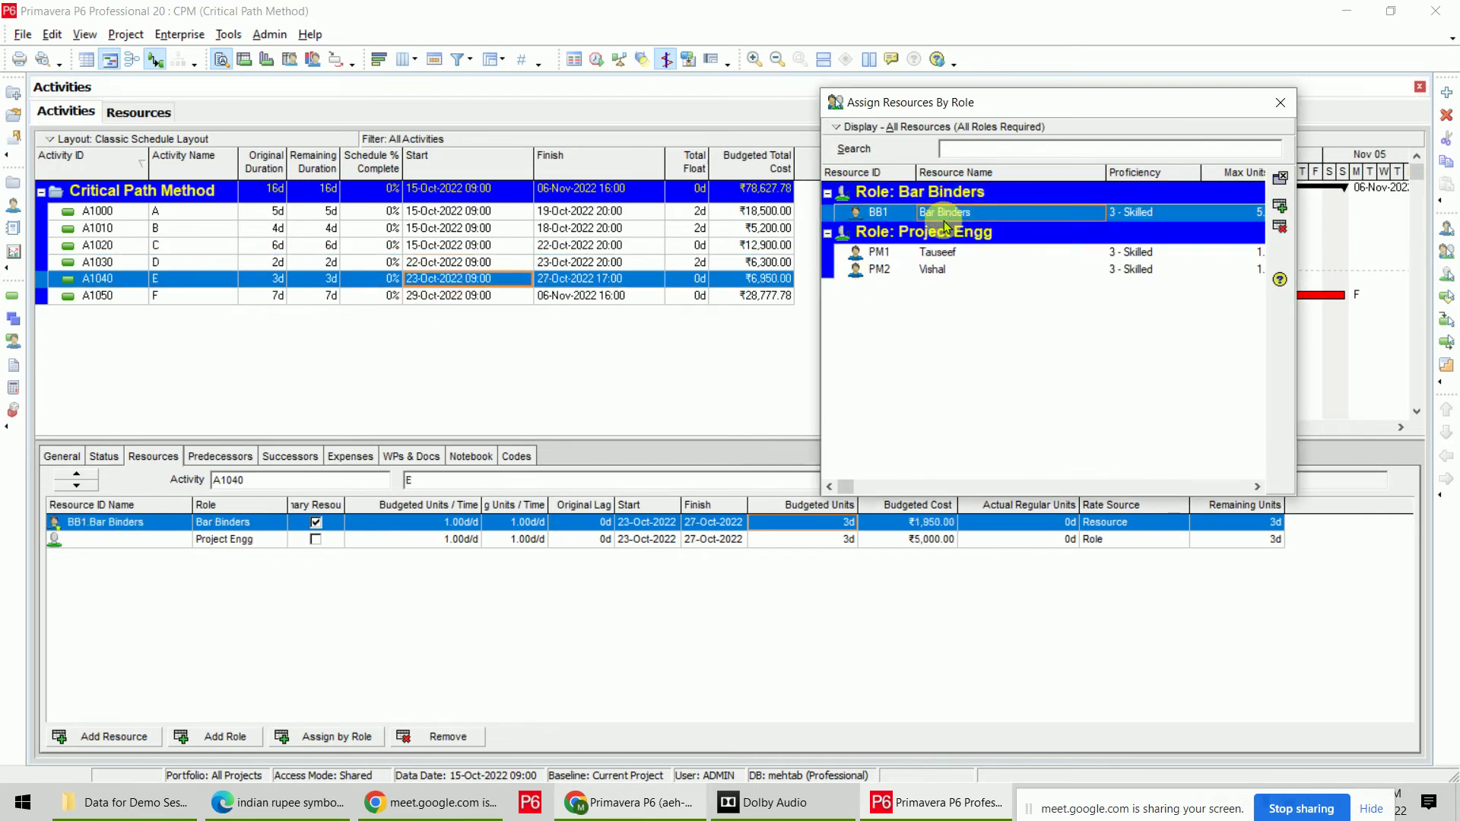
{"action": "double_click", "coordinate": [938, 270]}
Assign BB1, PH1 and WL to their matching roles in activity F and close the assignment list.
{"action": "left_click", "coordinate": [469, 297]}
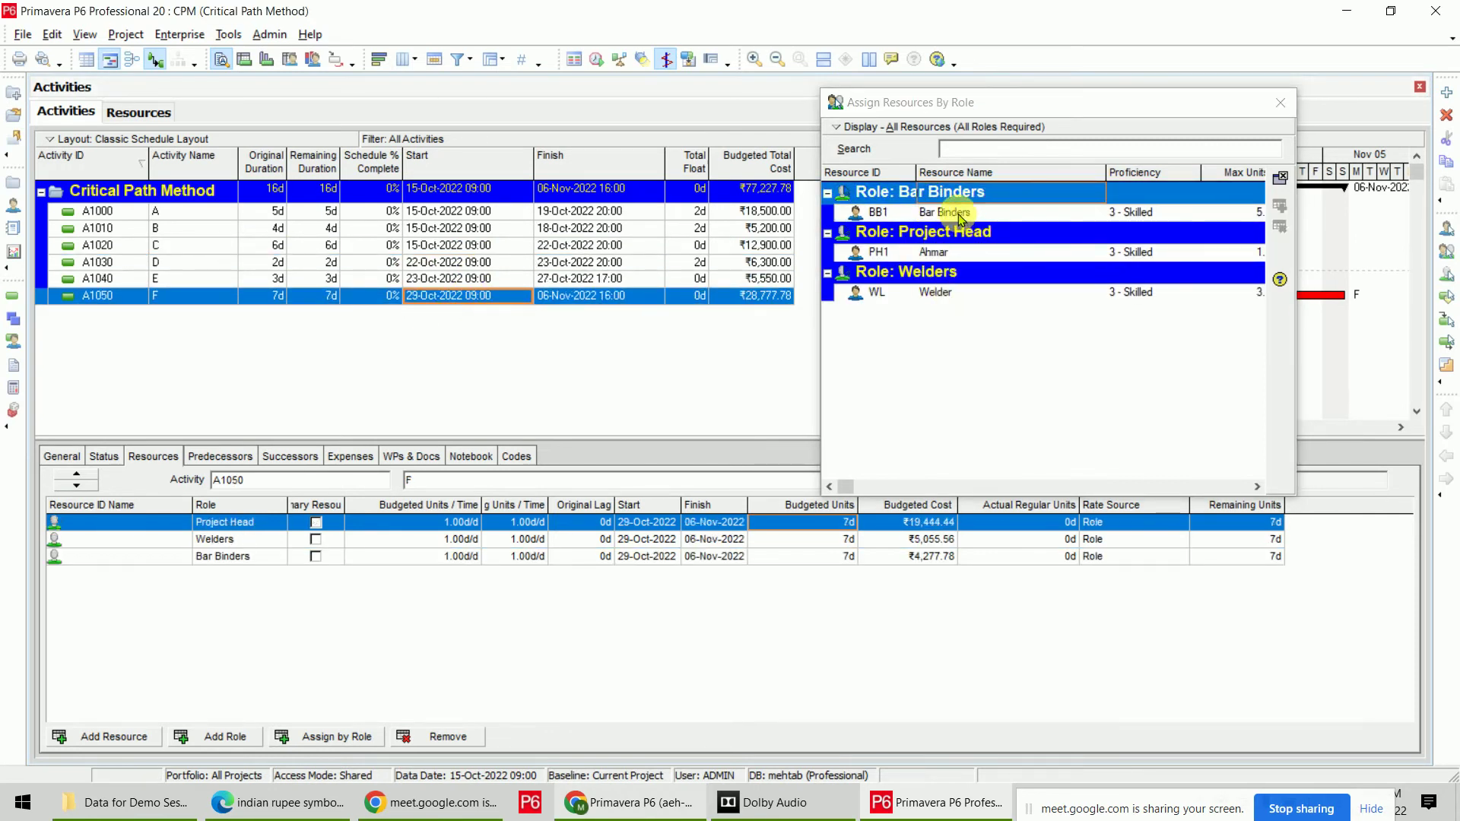
{"action": "double_click", "coordinate": [945, 213]}
{"action": "double_click", "coordinate": [943, 252]}
{"action": "double_click", "coordinate": [945, 292]}
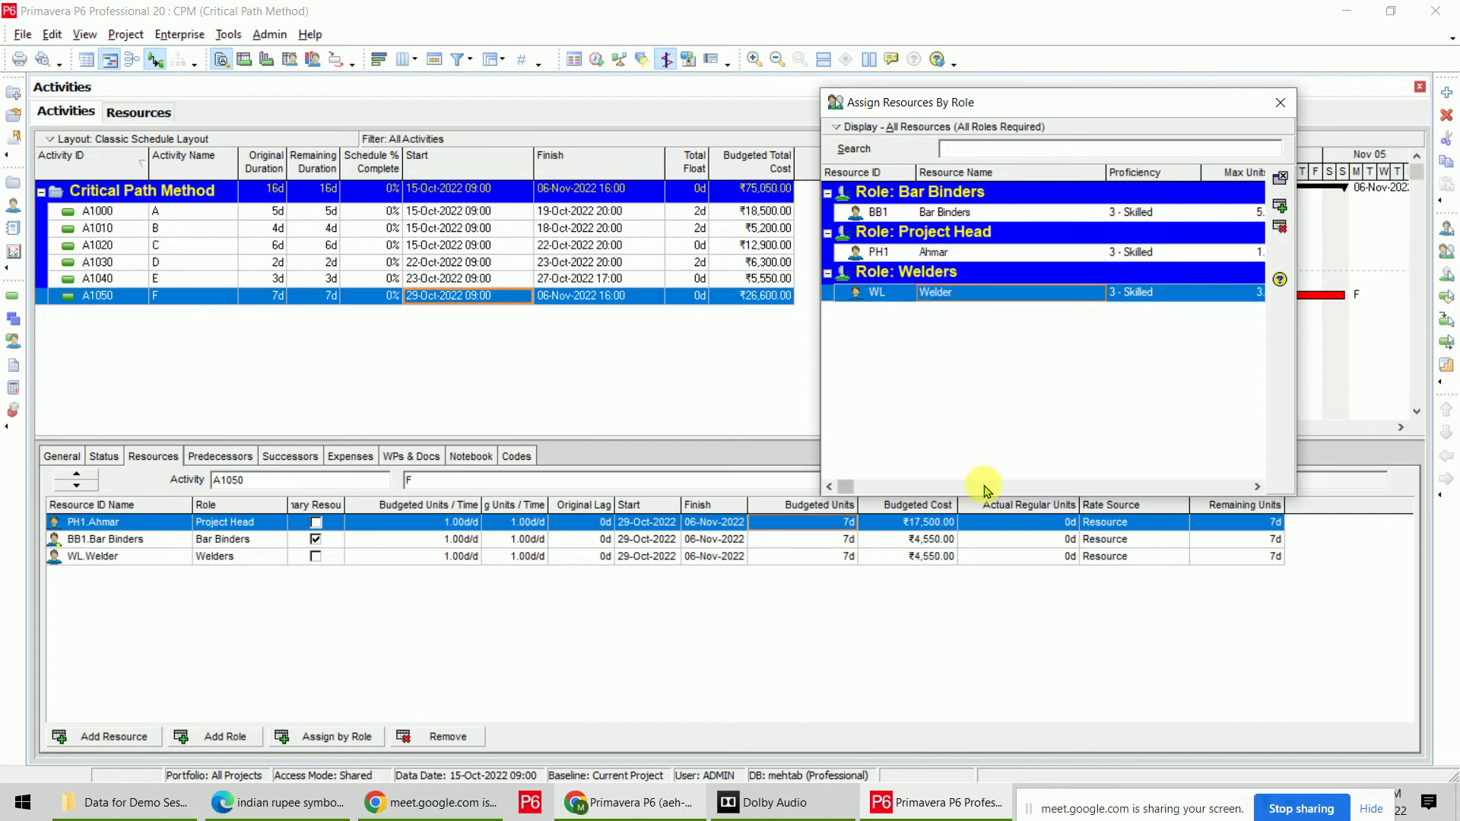
{"action": "left_click", "coordinate": [1281, 102]}
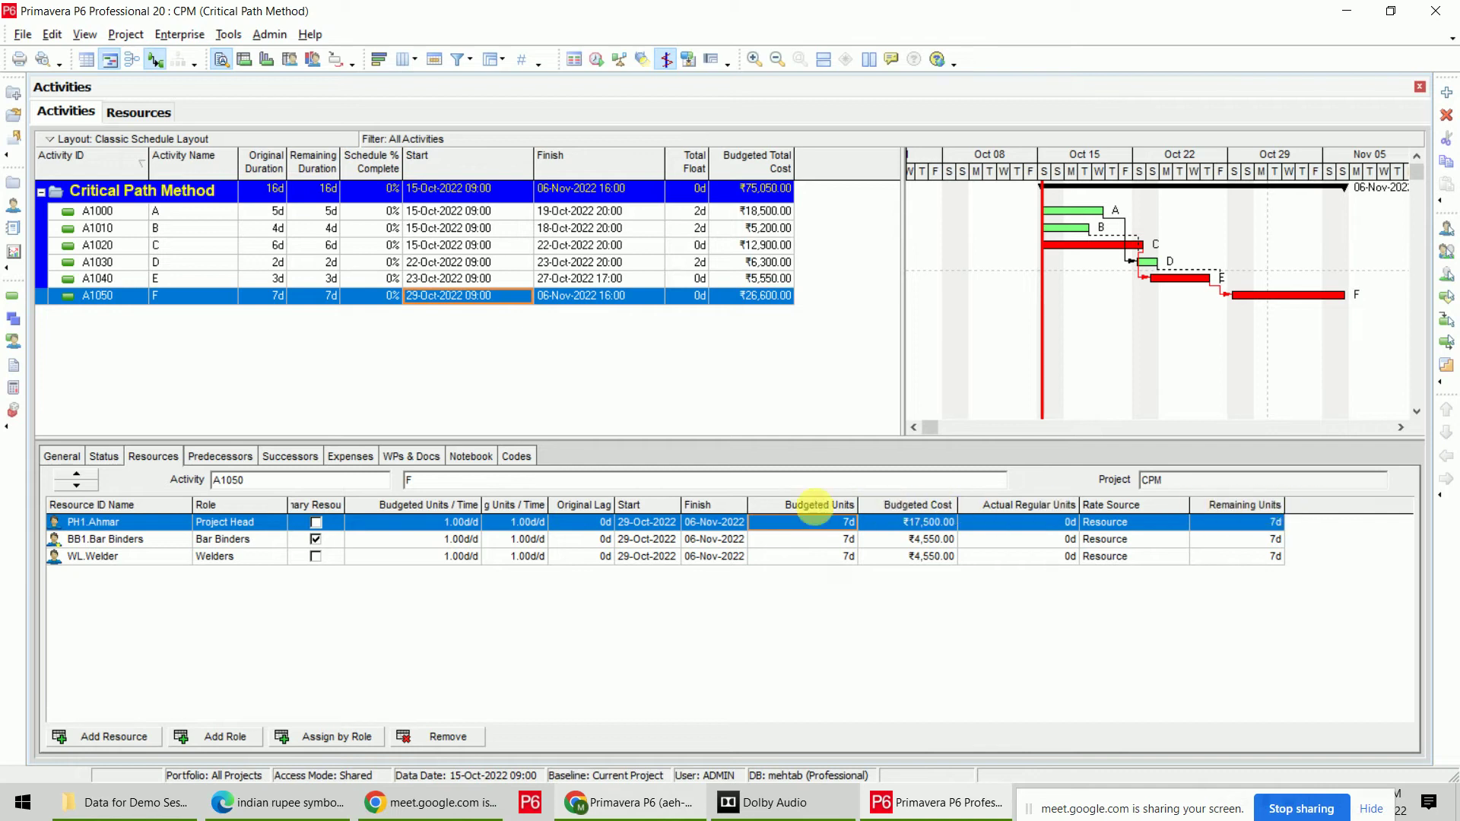
Widen the Primary Resource column and show the available resource assignment column options as an ungrouped list.
{"action": "left_click_drag", "start_coordinate": [345, 505], "coordinate": [388, 505]}
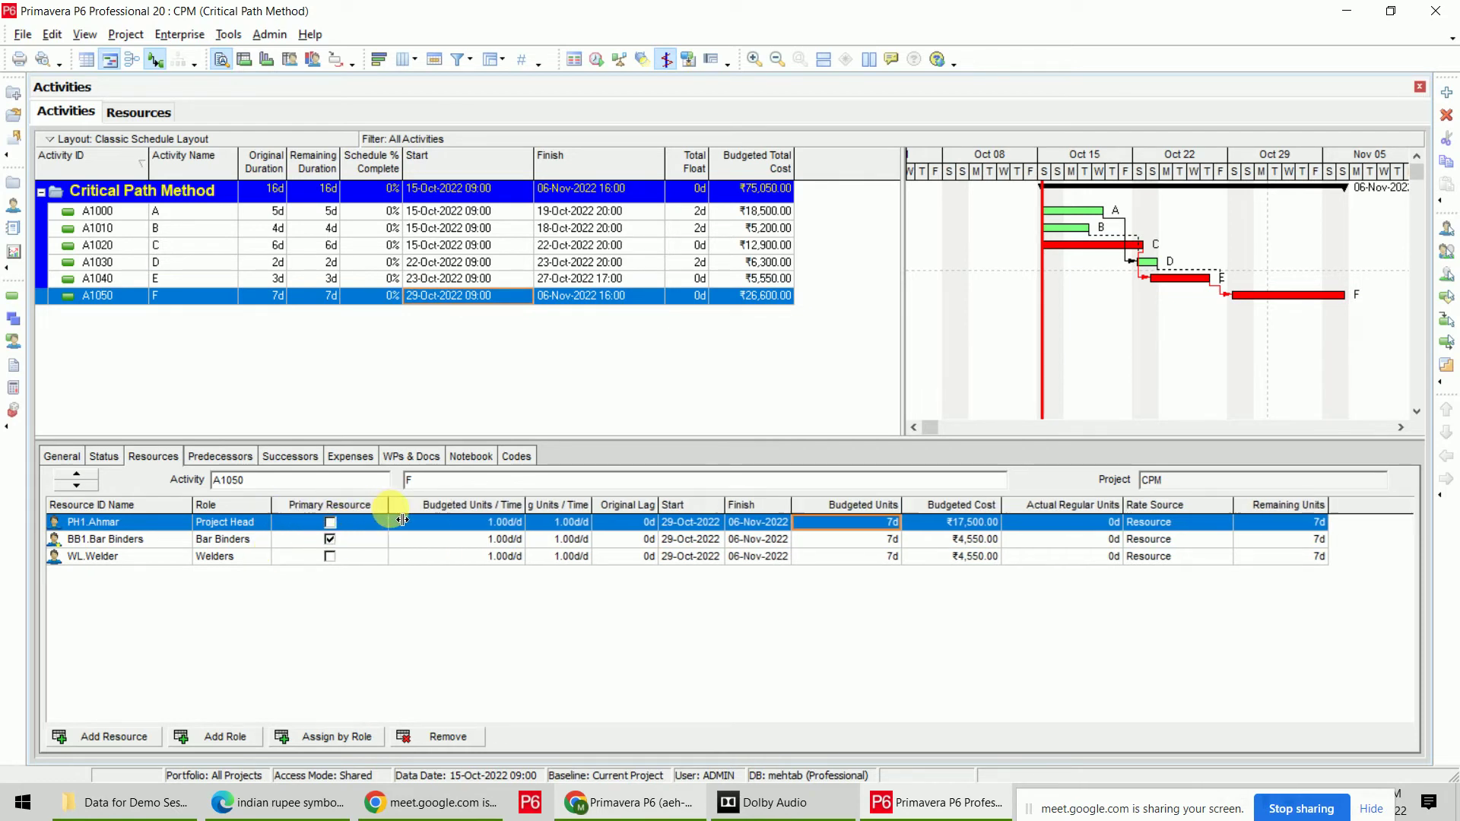
{"action": "right_click", "coordinate": [443, 505]}
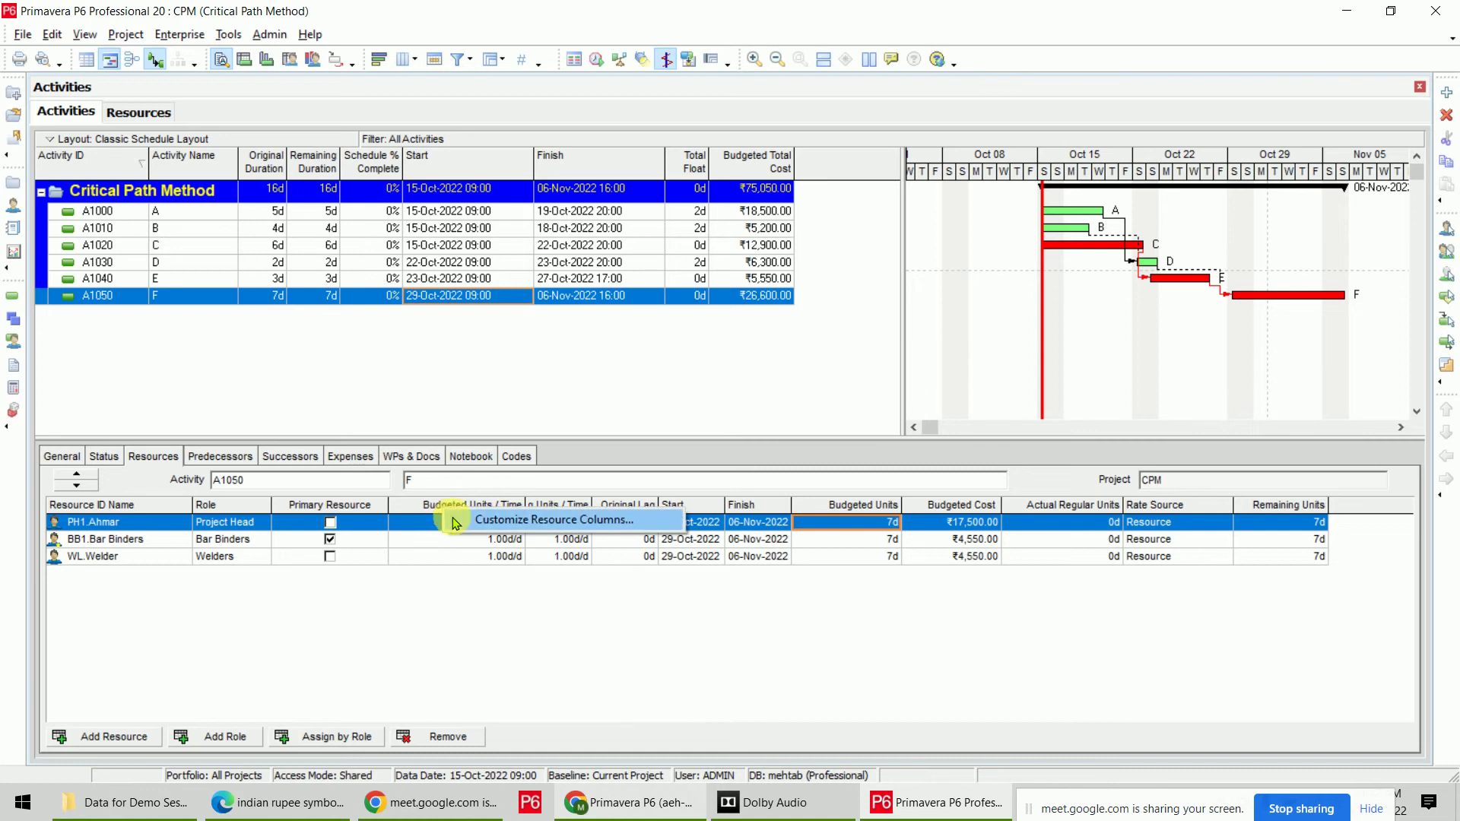
{"action": "left_click", "coordinate": [454, 522]}
{"action": "left_click_drag", "start_coordinate": [799, 164], "coordinate": [355, 117]}
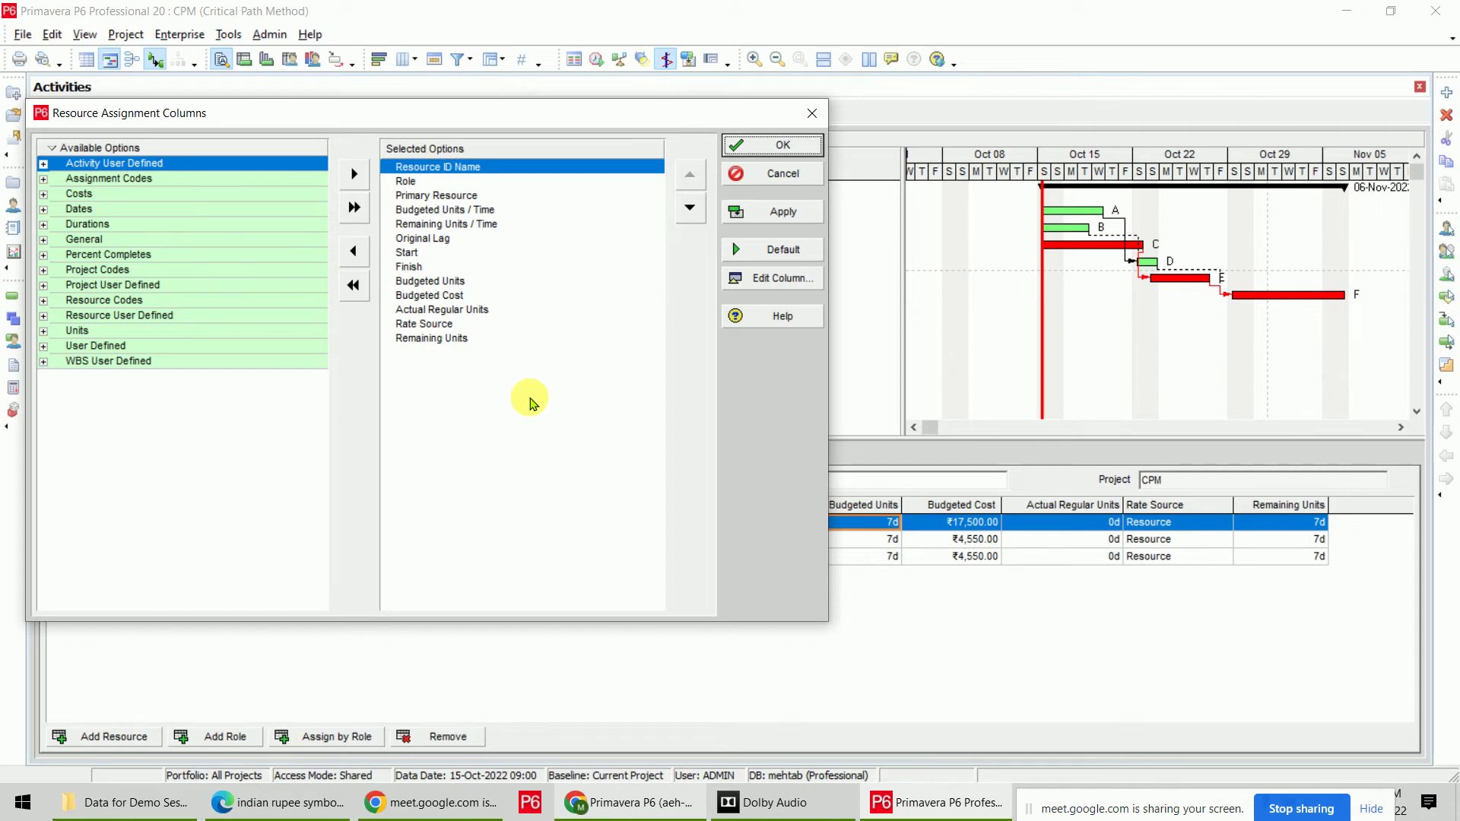
{"action": "left_click_drag", "start_coordinate": [398, 114], "coordinate": [497, 137]}
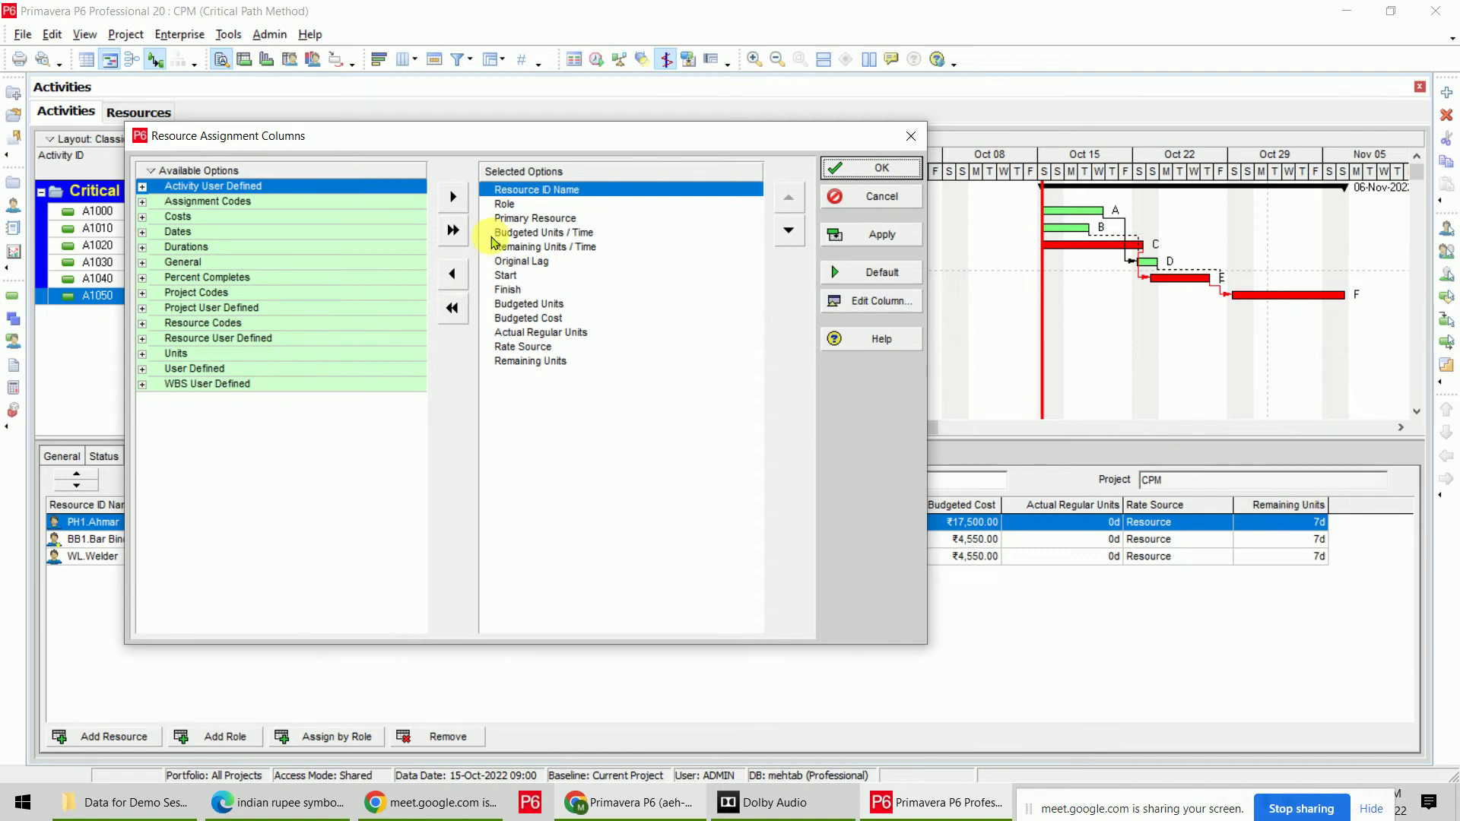
{"action": "right_click", "coordinate": [156, 171]}
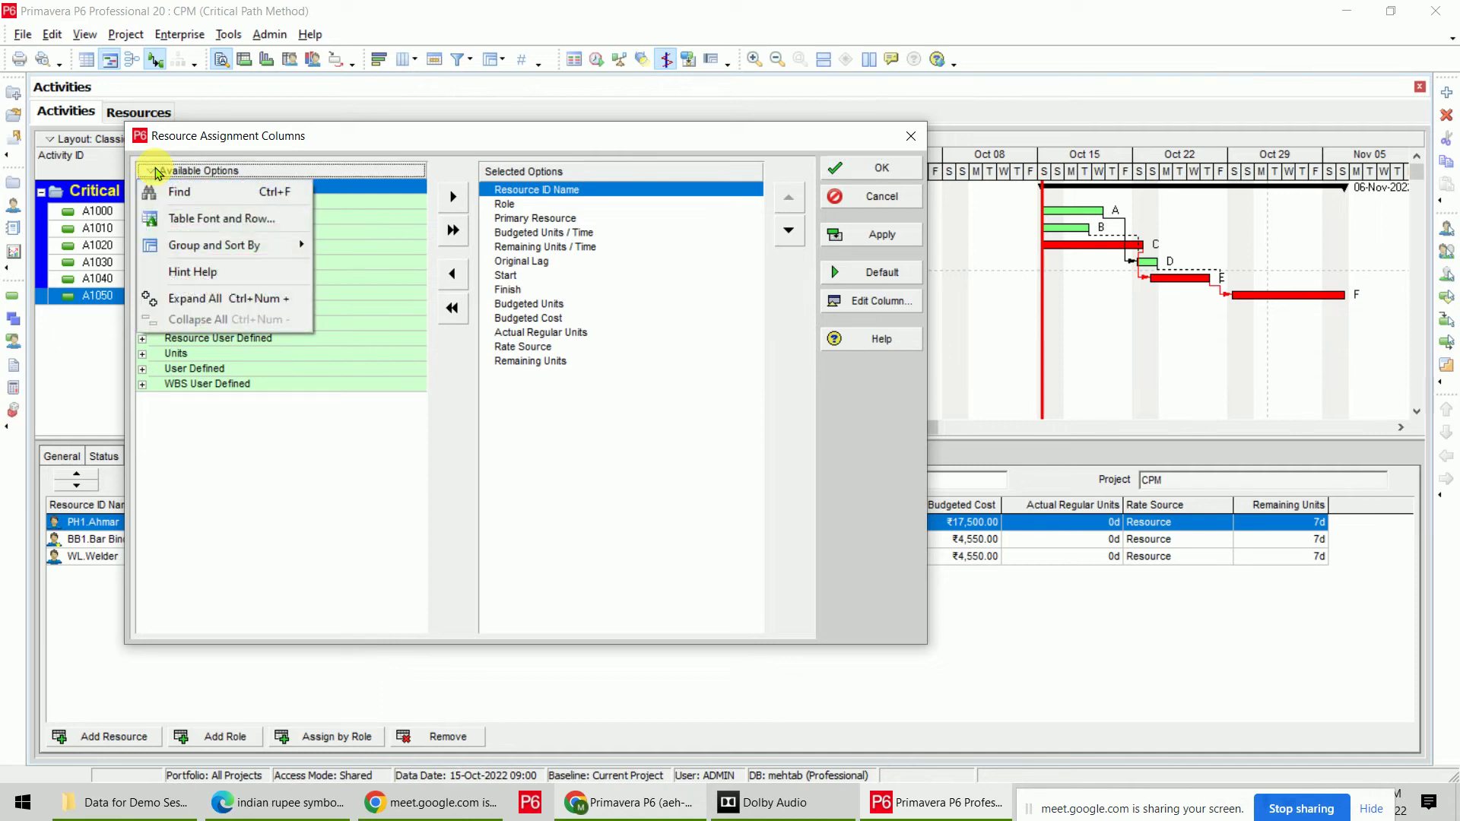
{"action": "left_click", "coordinate": [335, 266]}
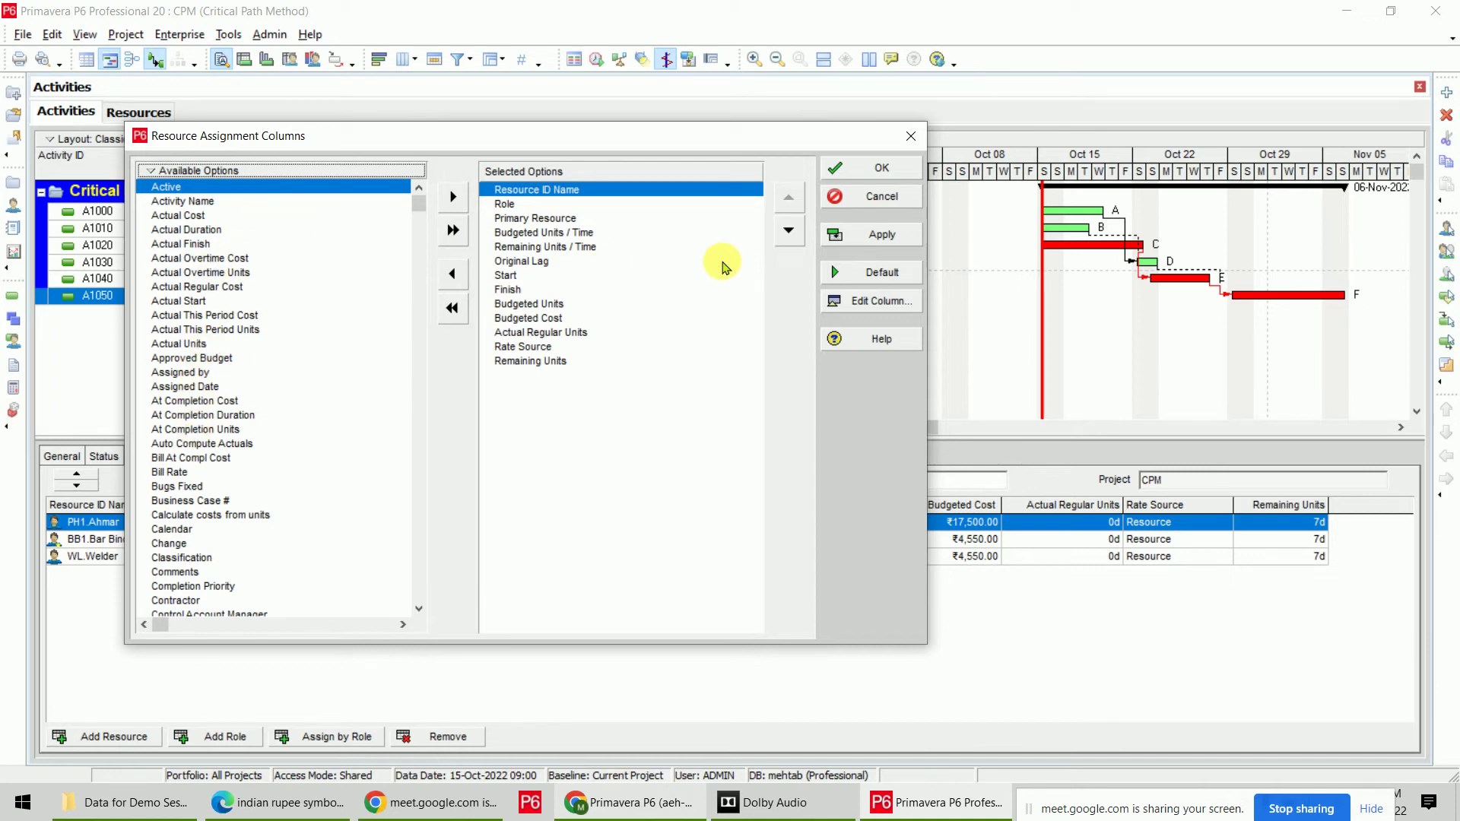
{"action": "left_click", "coordinate": [834, 169]}
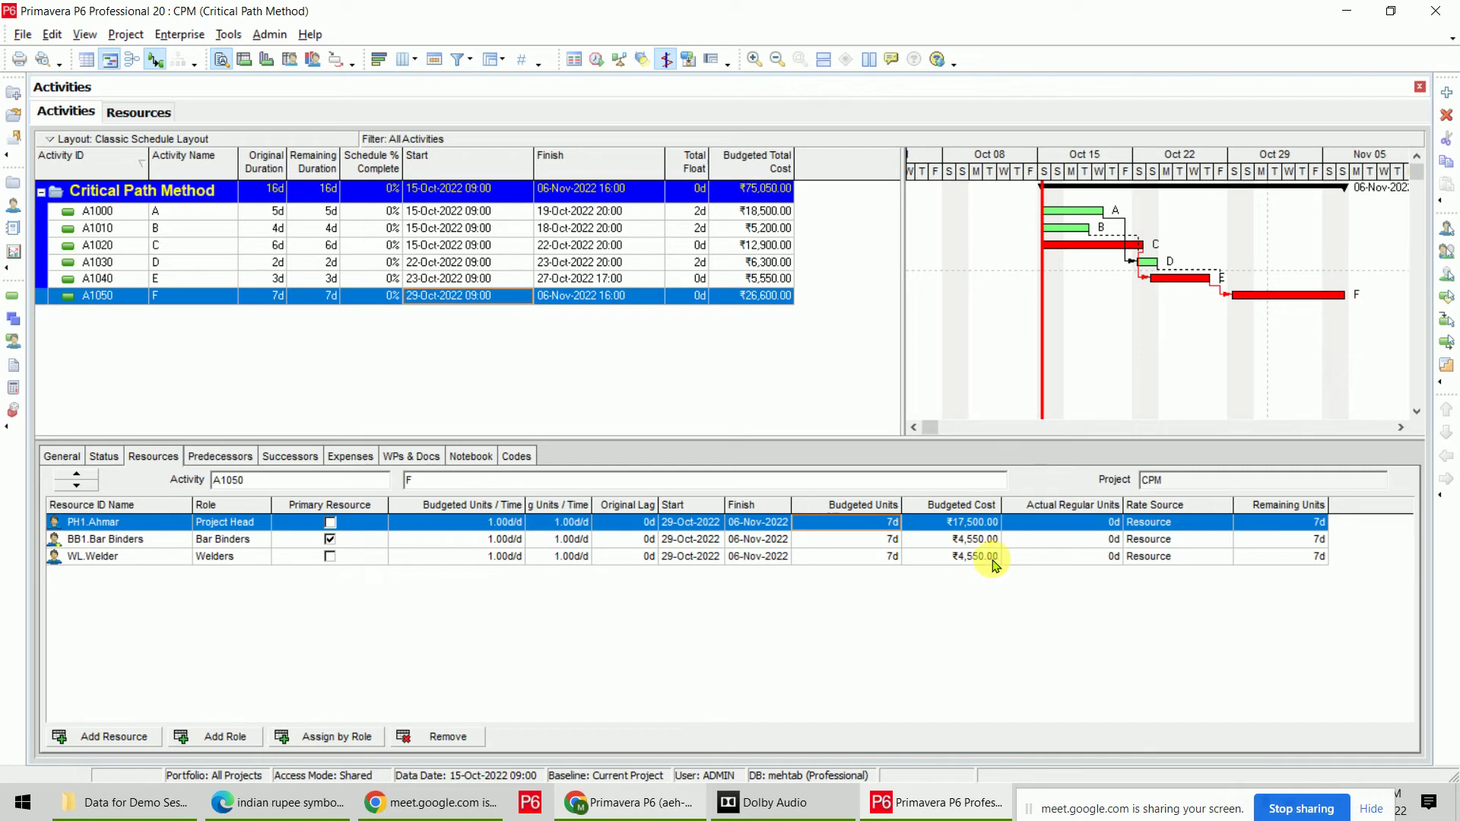
Review the assigned resources and budgeted costs of activities E back through A, including the project's total budgeted cost.
{"action": "left_click", "coordinate": [417, 280]}
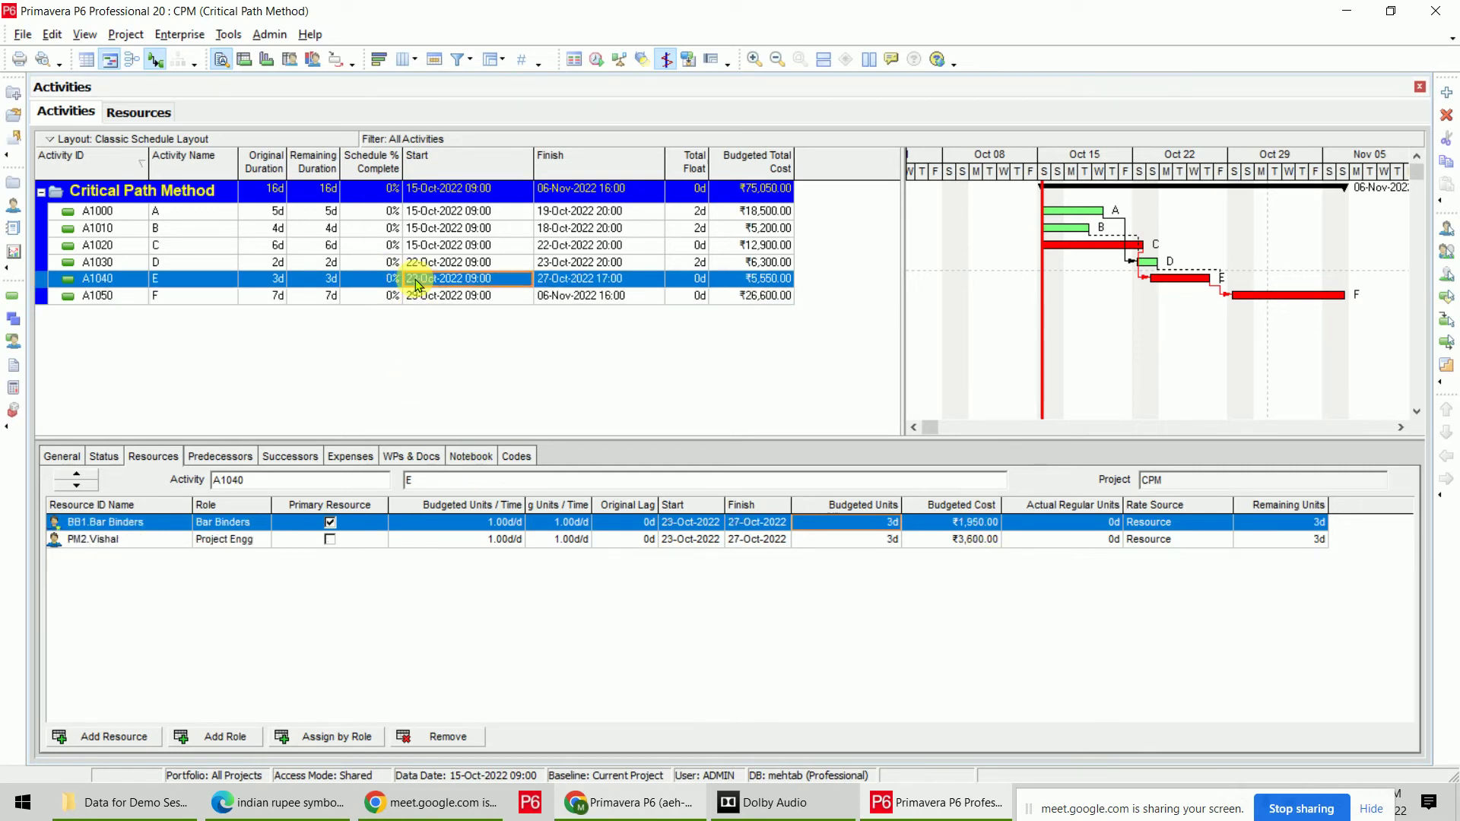
{"action": "left_click", "coordinate": [436, 264]}
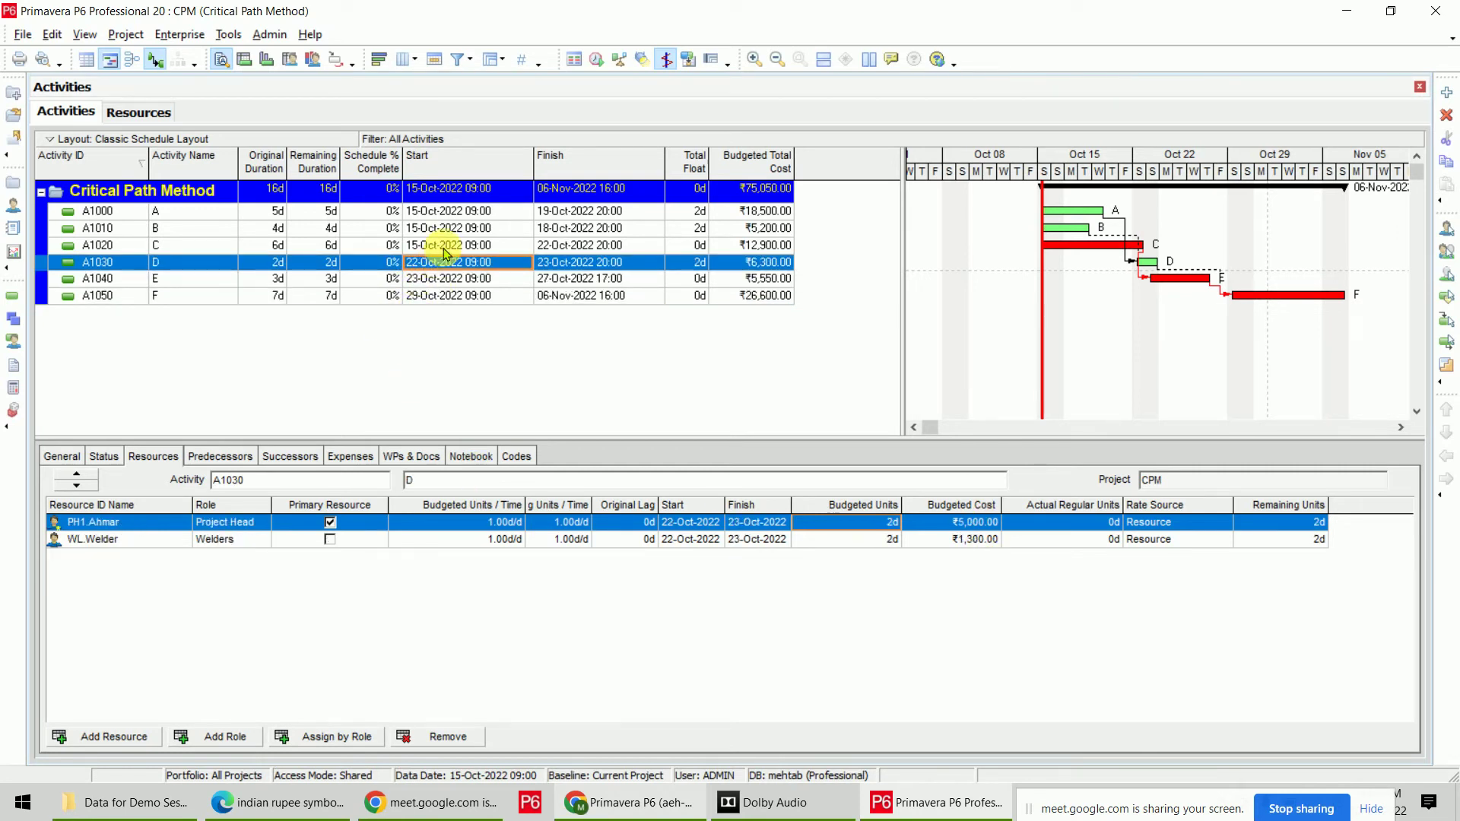
{"action": "left_click", "coordinate": [450, 245]}
{"action": "left_click", "coordinate": [452, 230]}
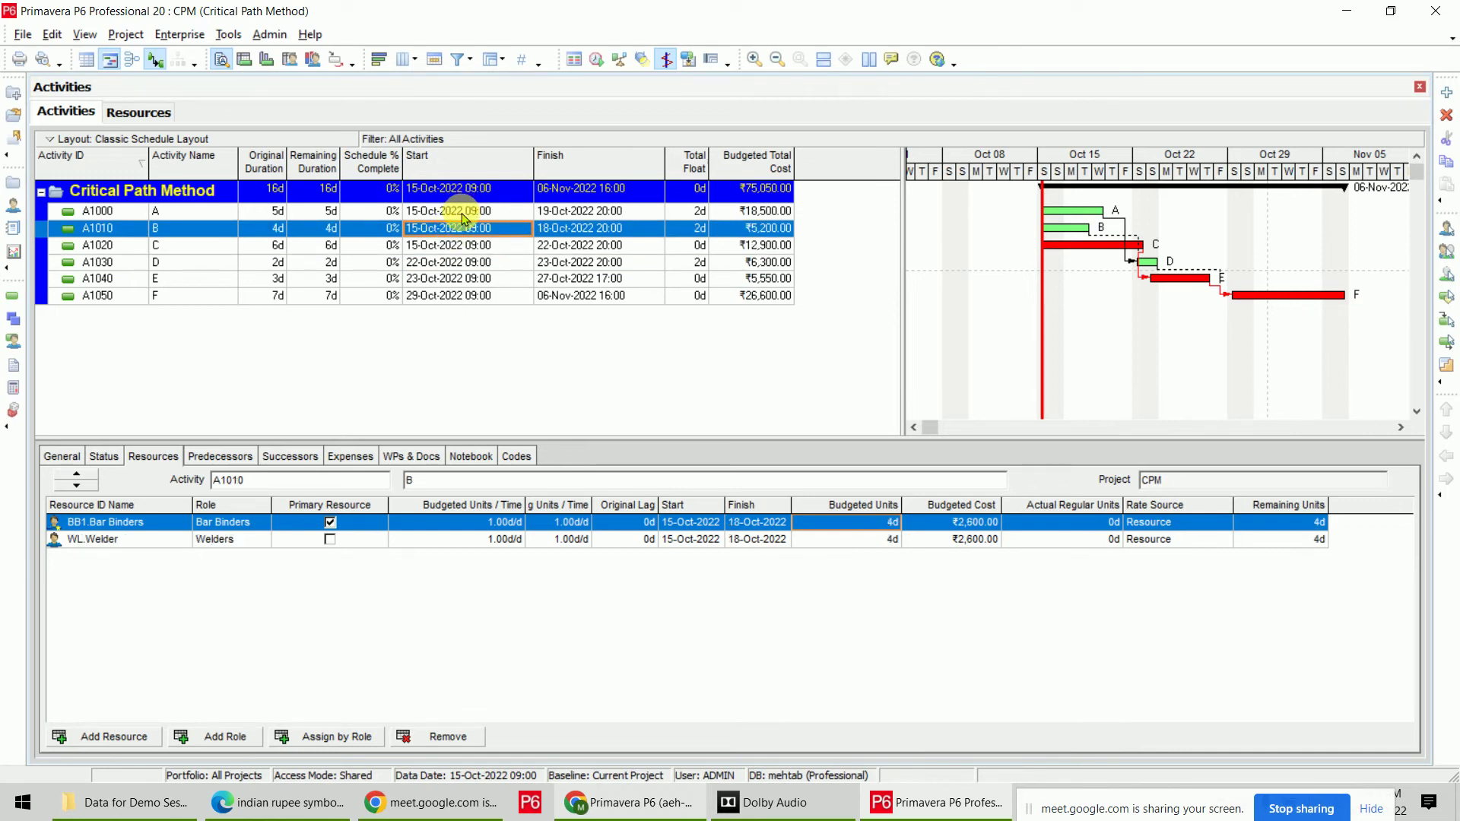
{"action": "left_click", "coordinate": [463, 212]}
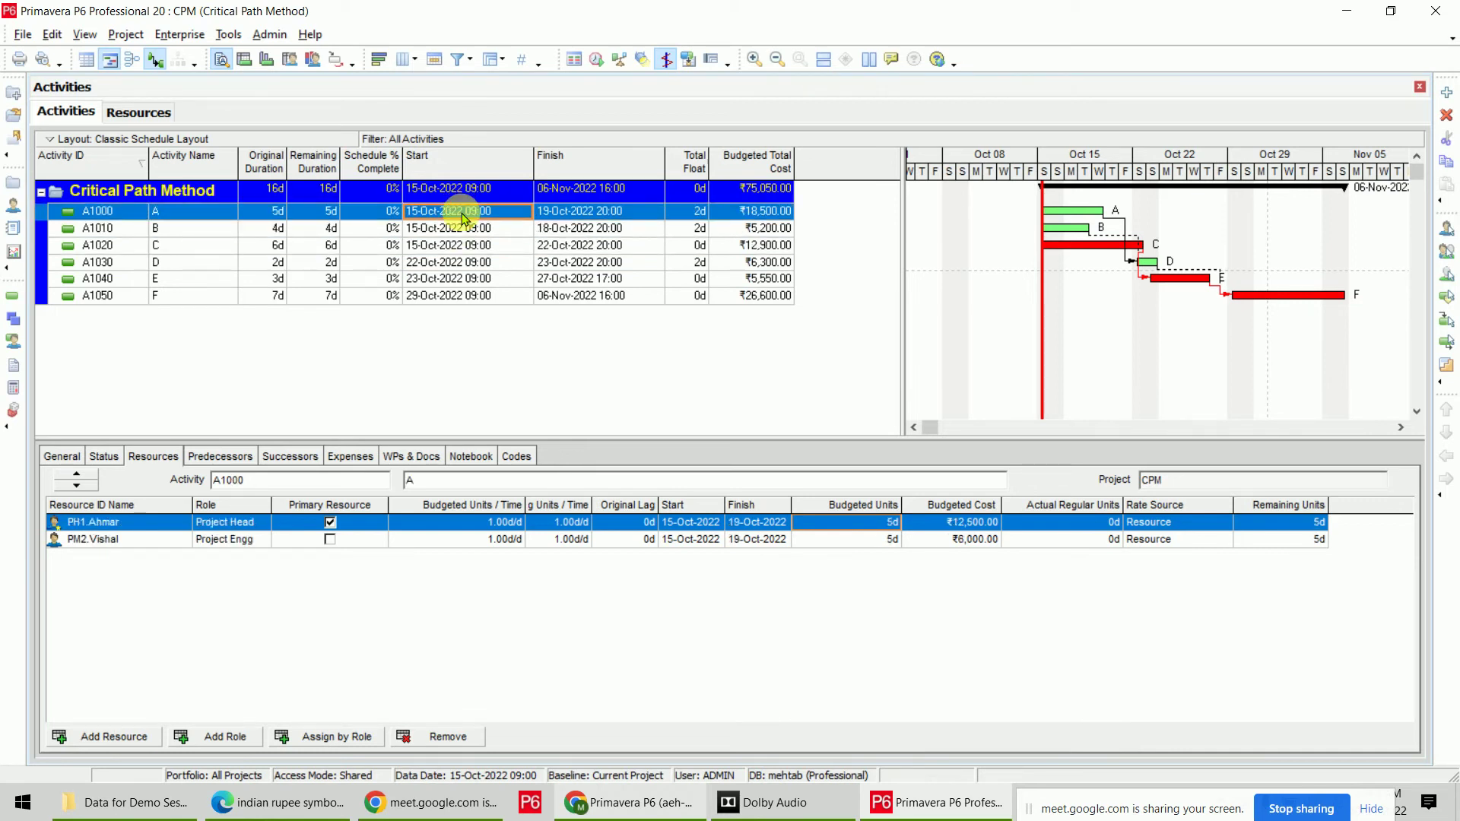
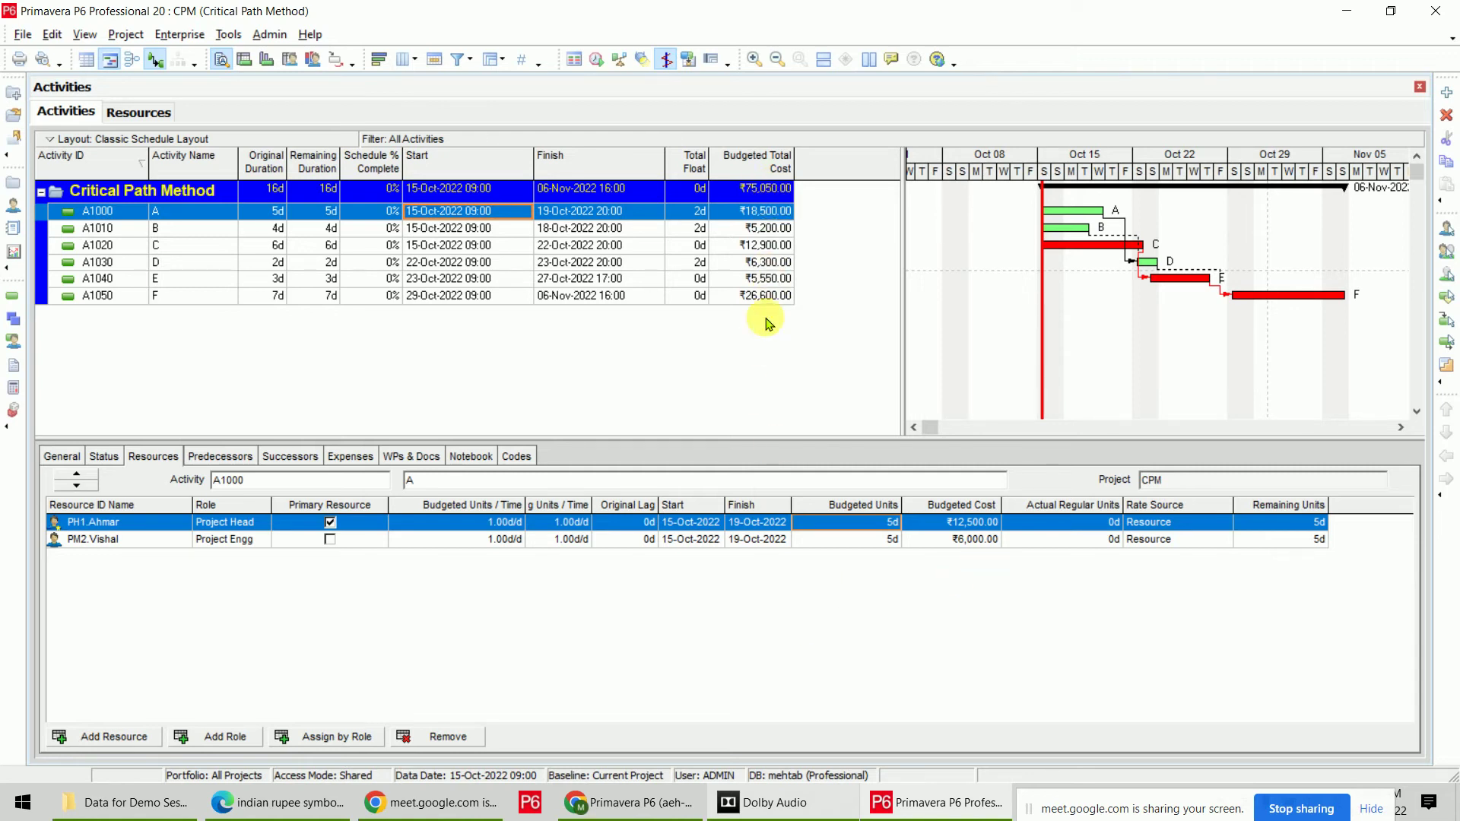
{"action": "left_click", "coordinate": [764, 192]}
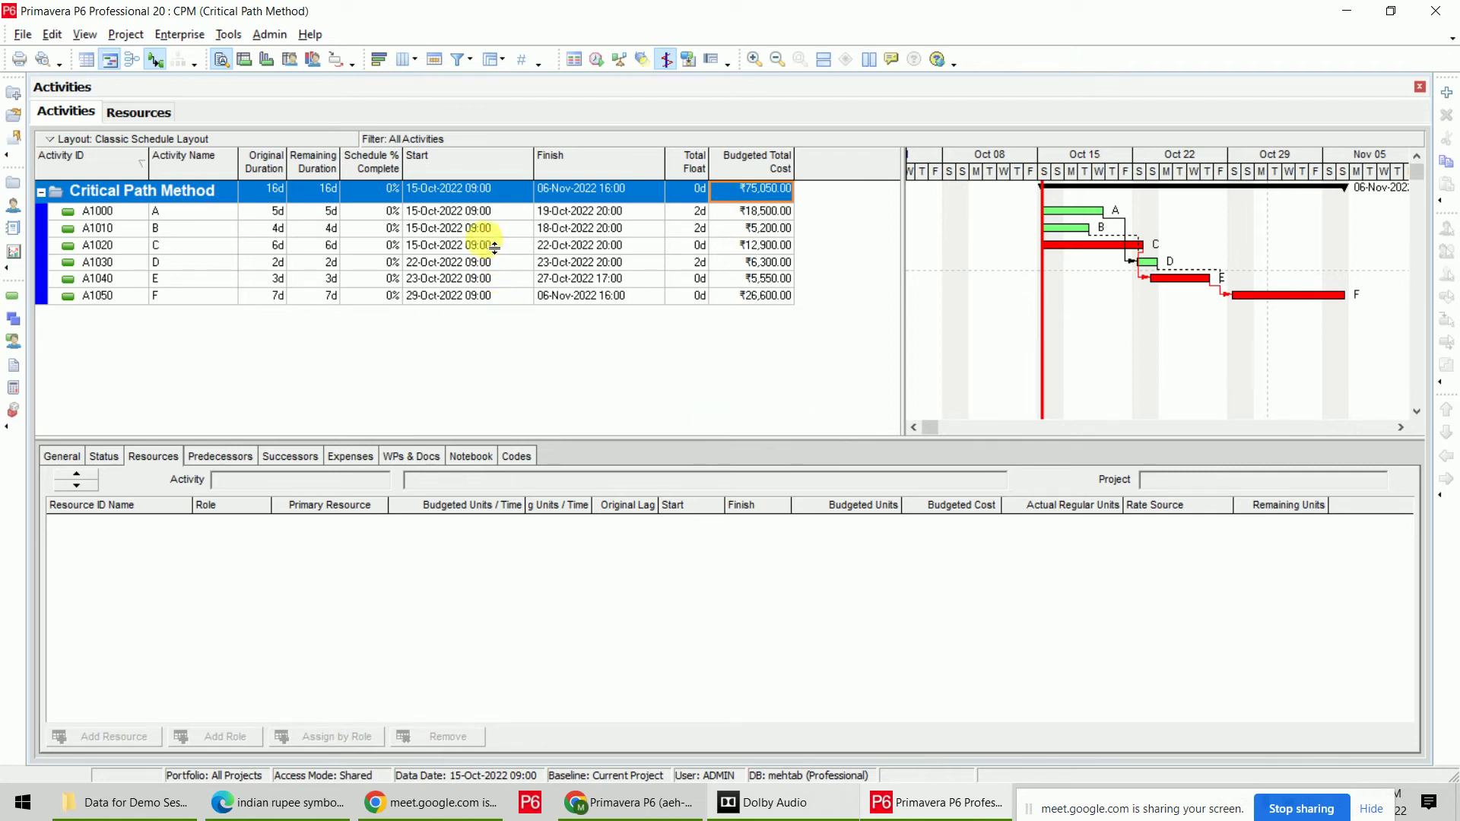
{"action": "left_click", "coordinate": [456, 211]}
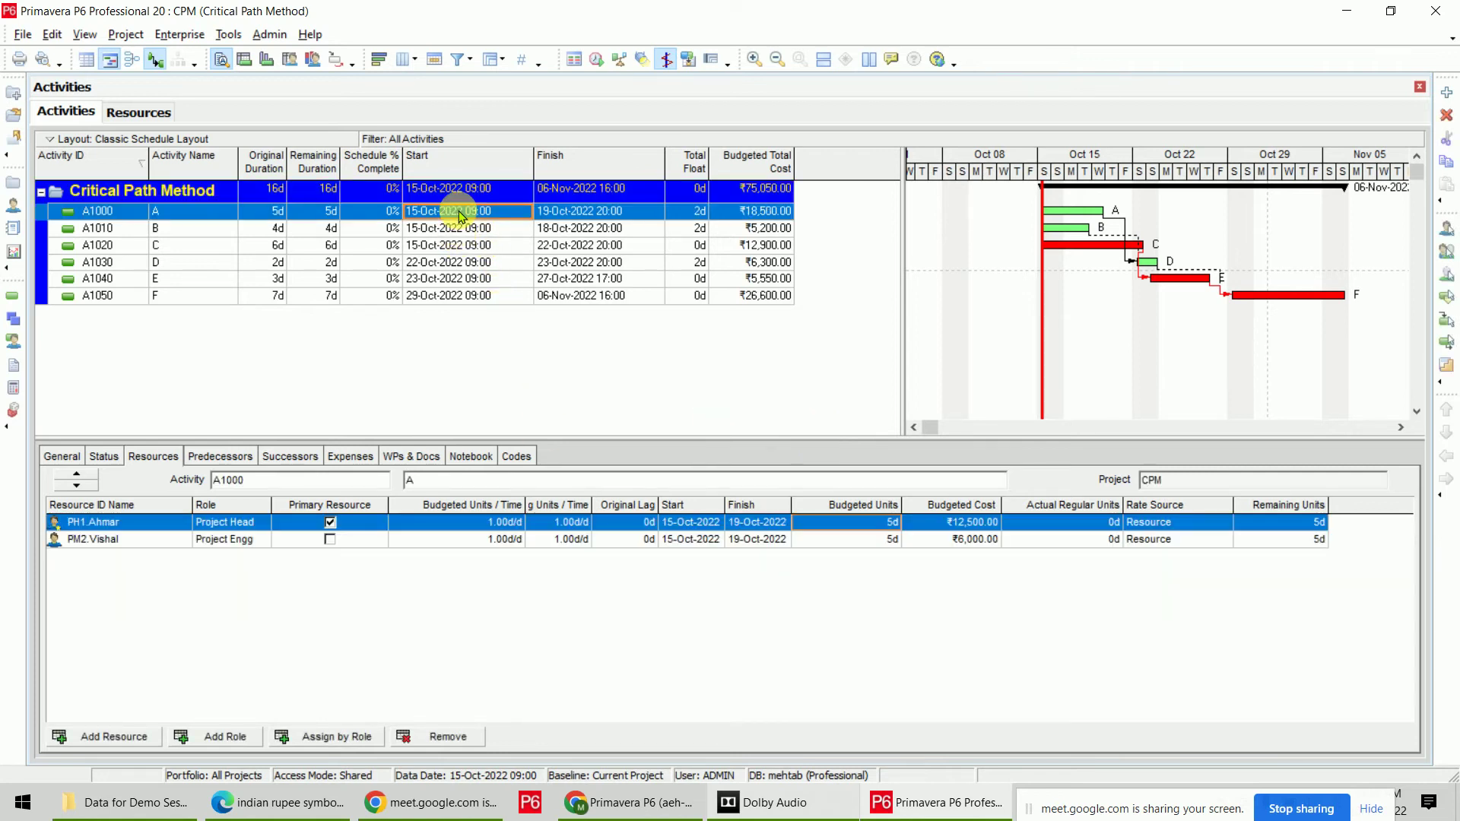
Set the budgeted units per time of resource BB1 in activity B to 2 d/d.
{"action": "left_click", "coordinate": [366, 229]}
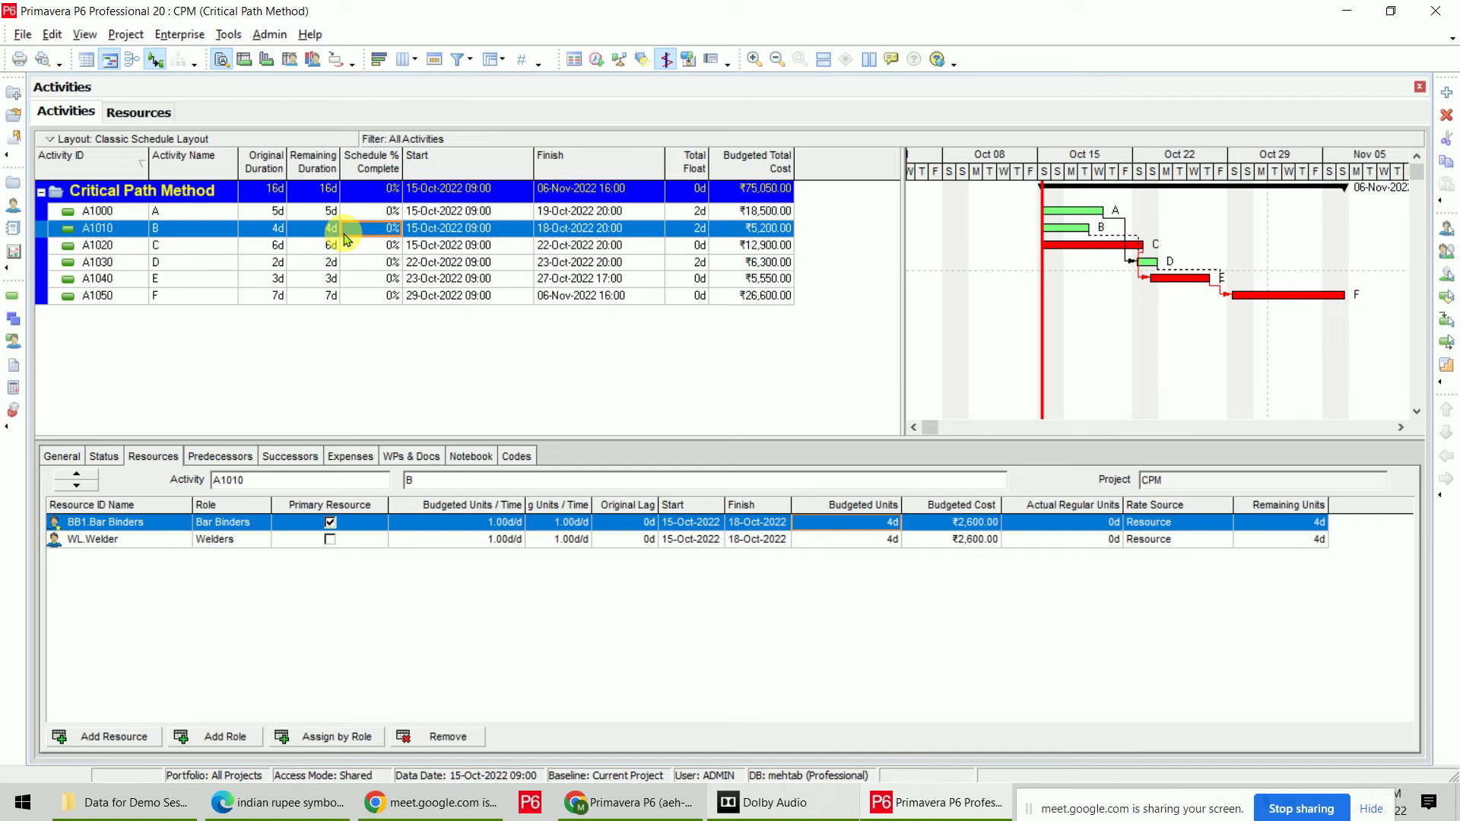
{"action": "left_click", "coordinate": [467, 523]}
{"action": "type", "text": "2"}
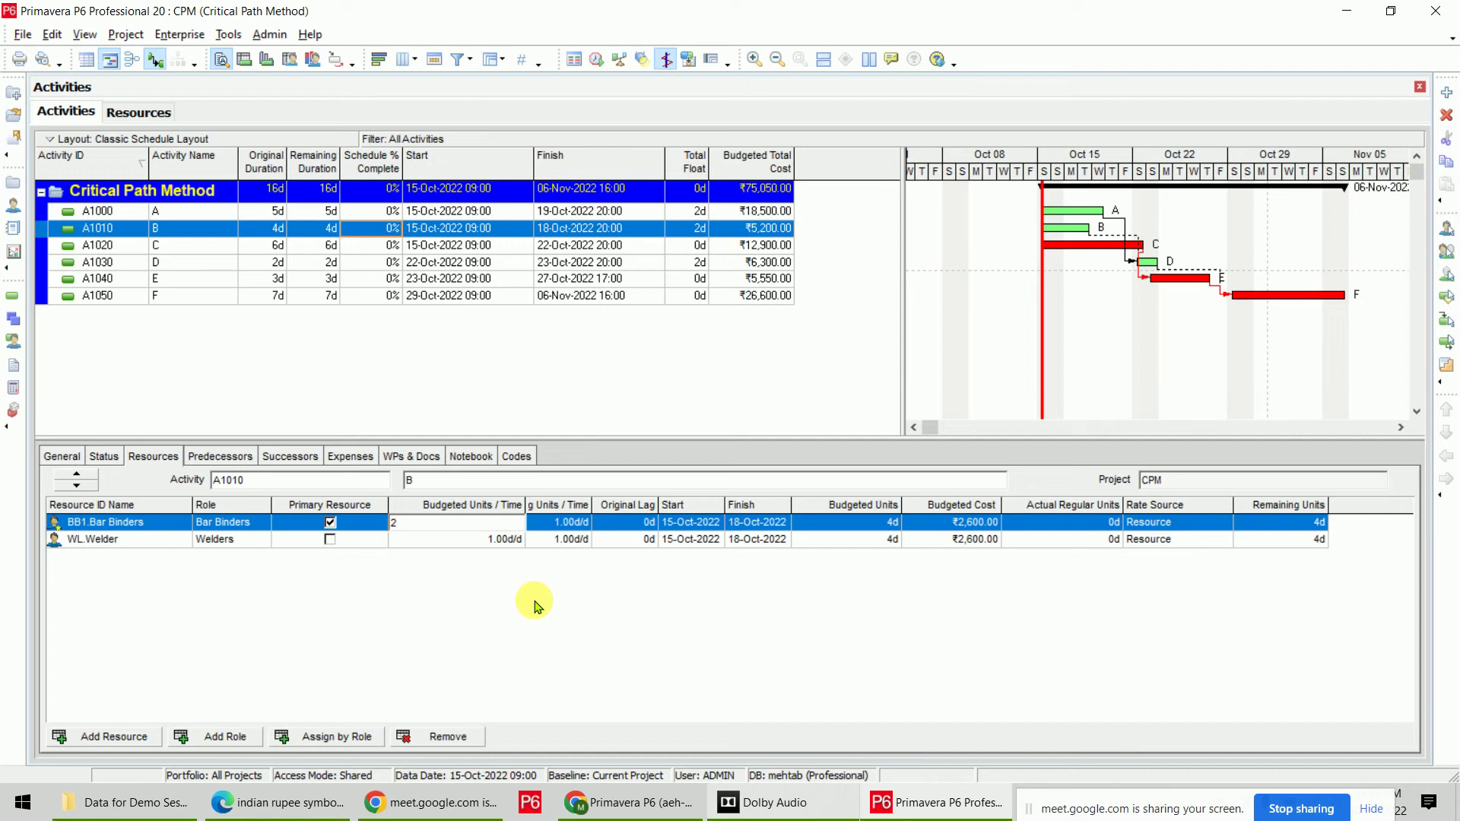
{"action": "key", "text": "Return"}
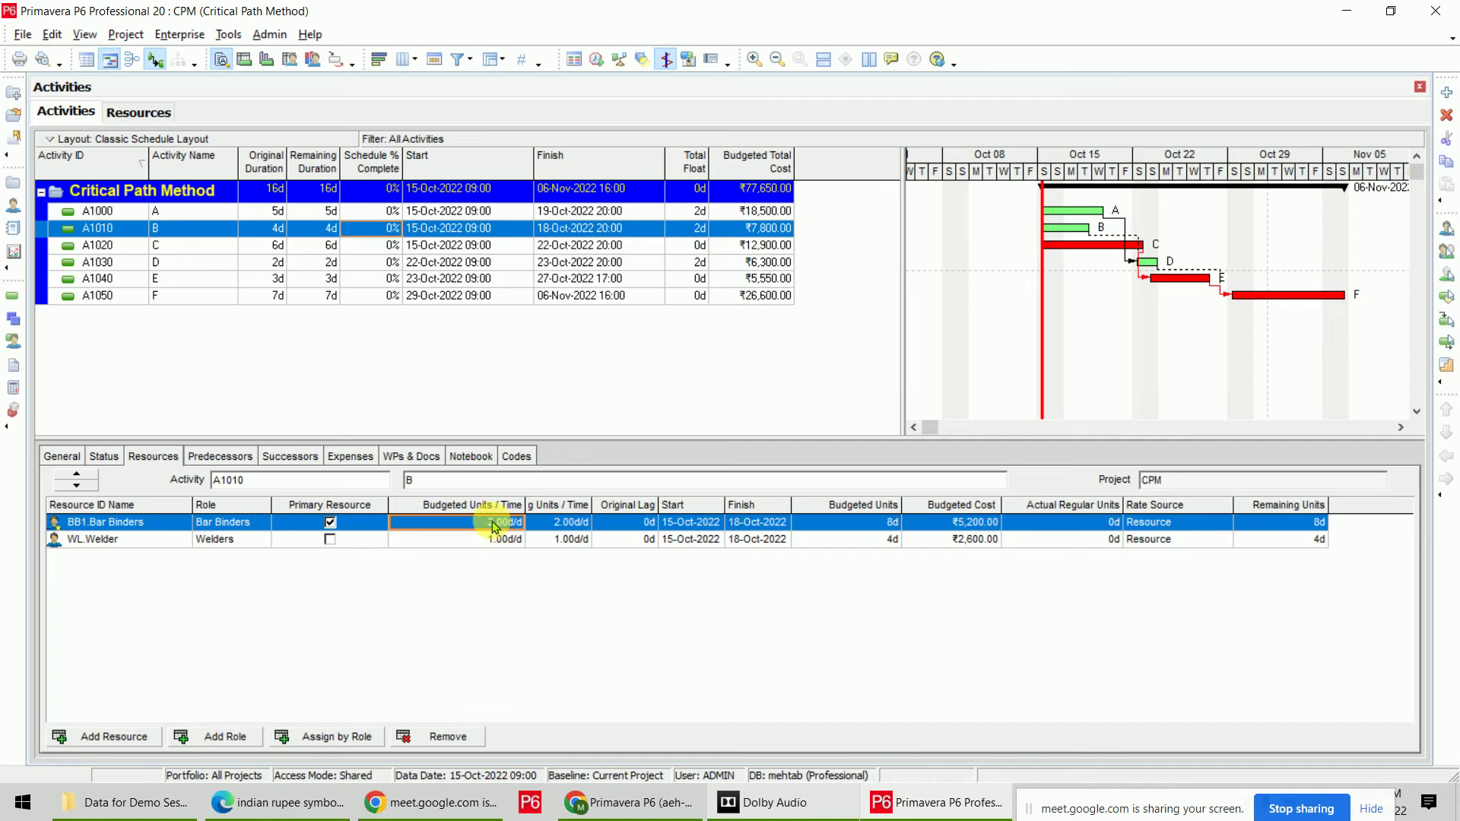
Set the budgeted units per time of resource BB1 in activity C to 4 d/d and review the assignments of activities A to C.
{"action": "left_click", "coordinate": [421, 246]}
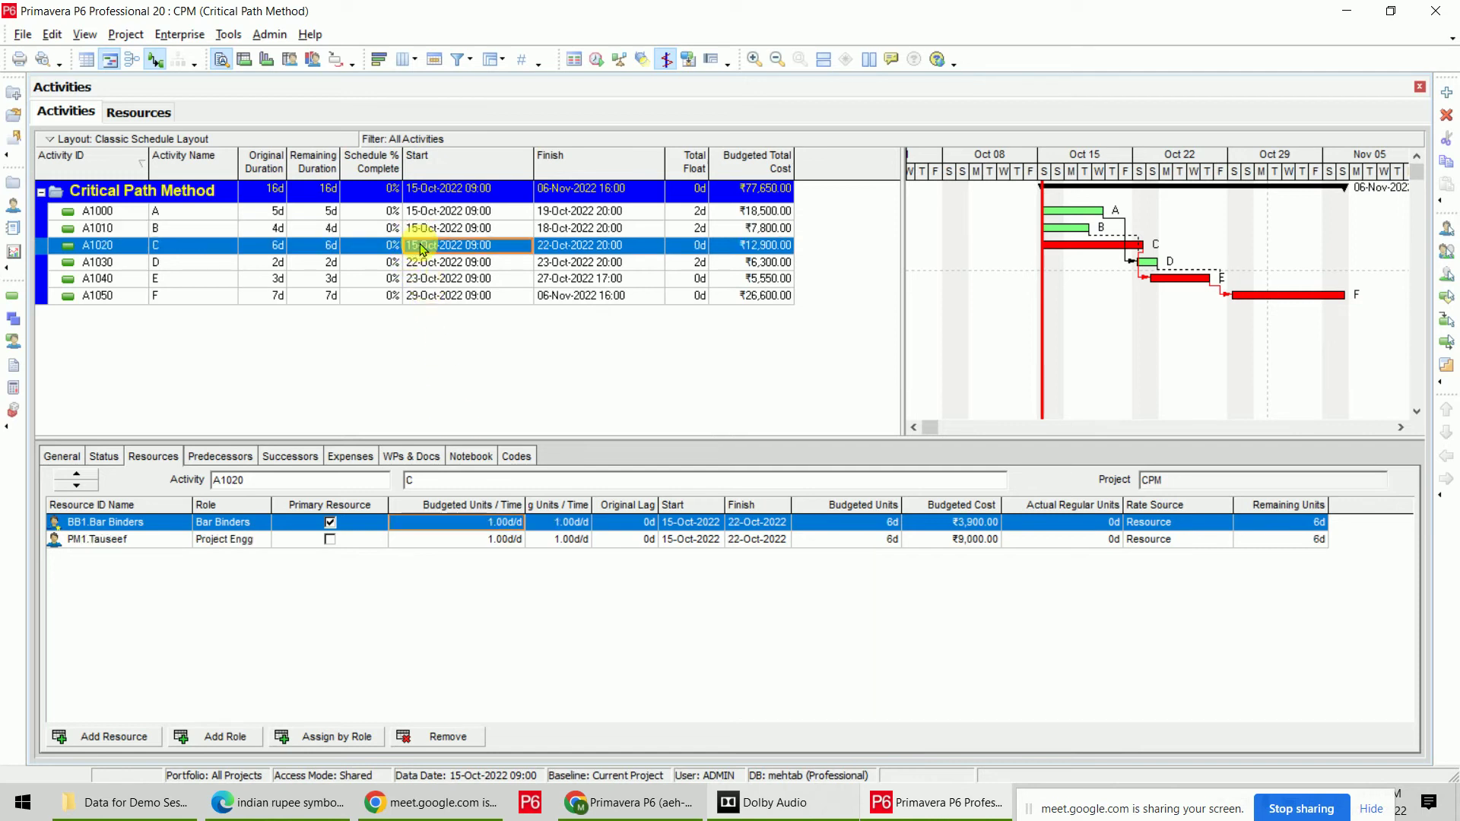
{"action": "left_click", "coordinate": [493, 525]}
{"action": "type", "text": "4"}
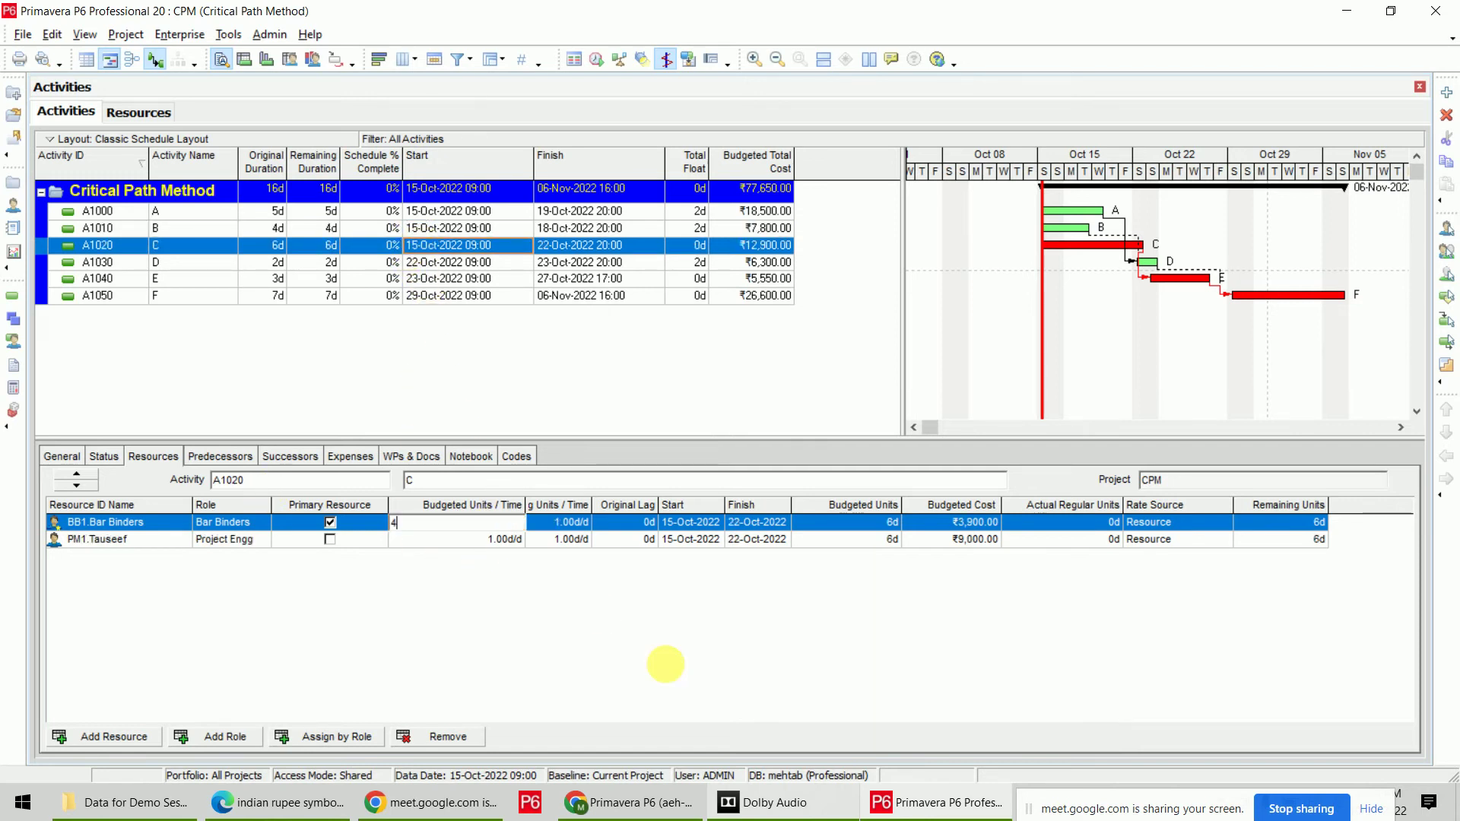
{"action": "key", "text": "Return"}
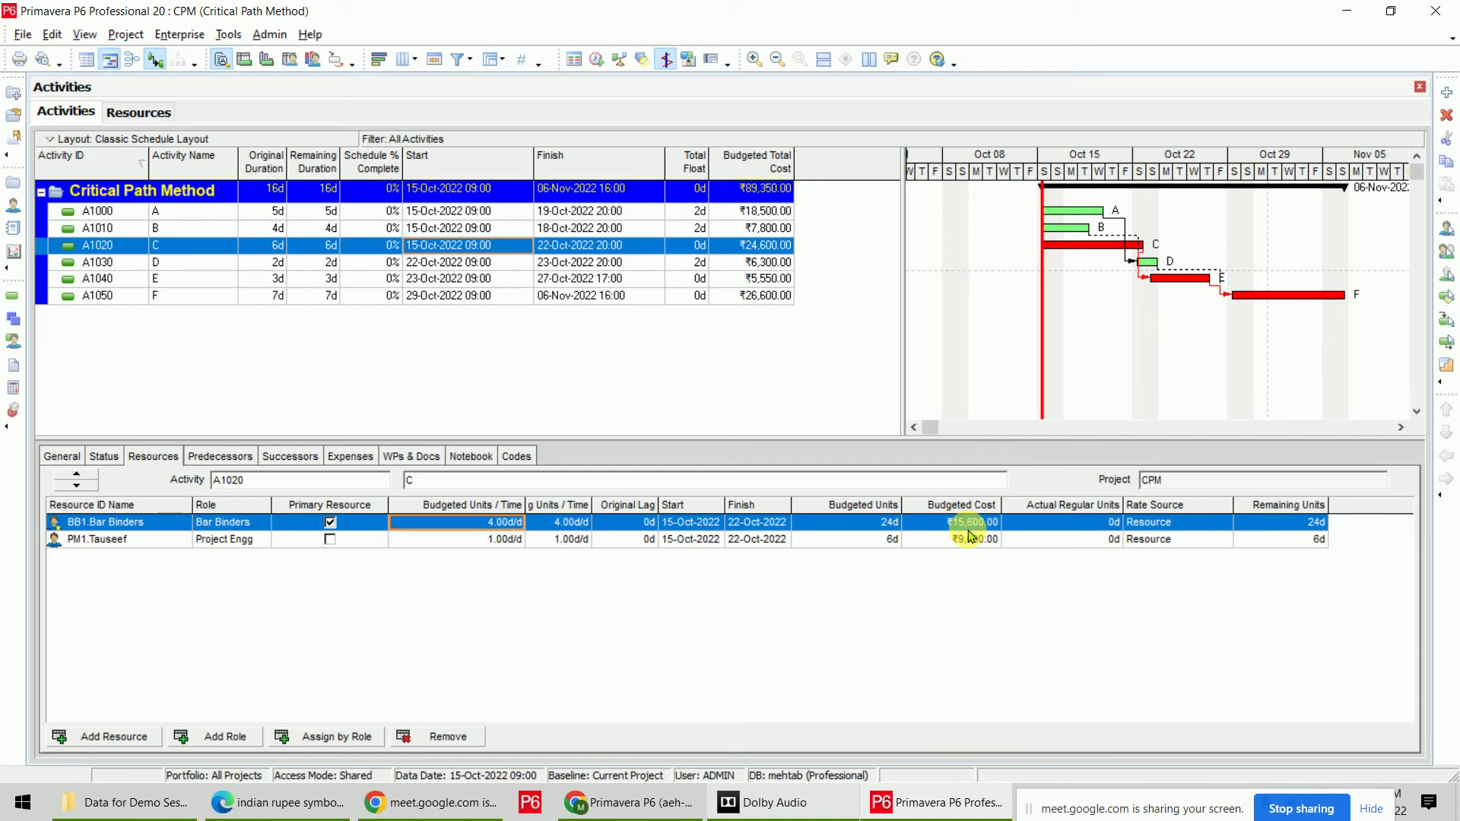
{"action": "left_click", "coordinate": [260, 230]}
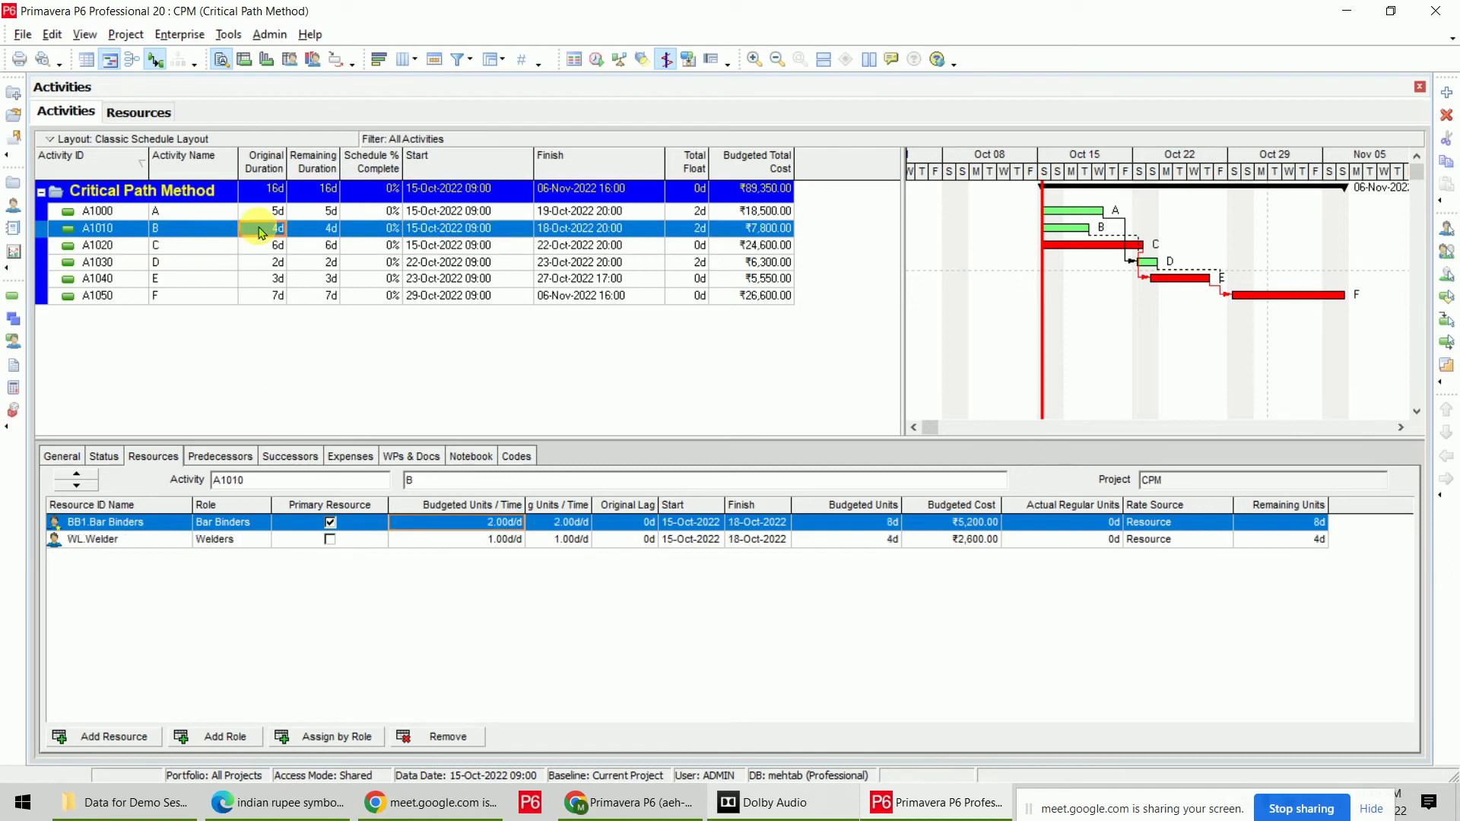
{"action": "left_click", "coordinate": [260, 211]}
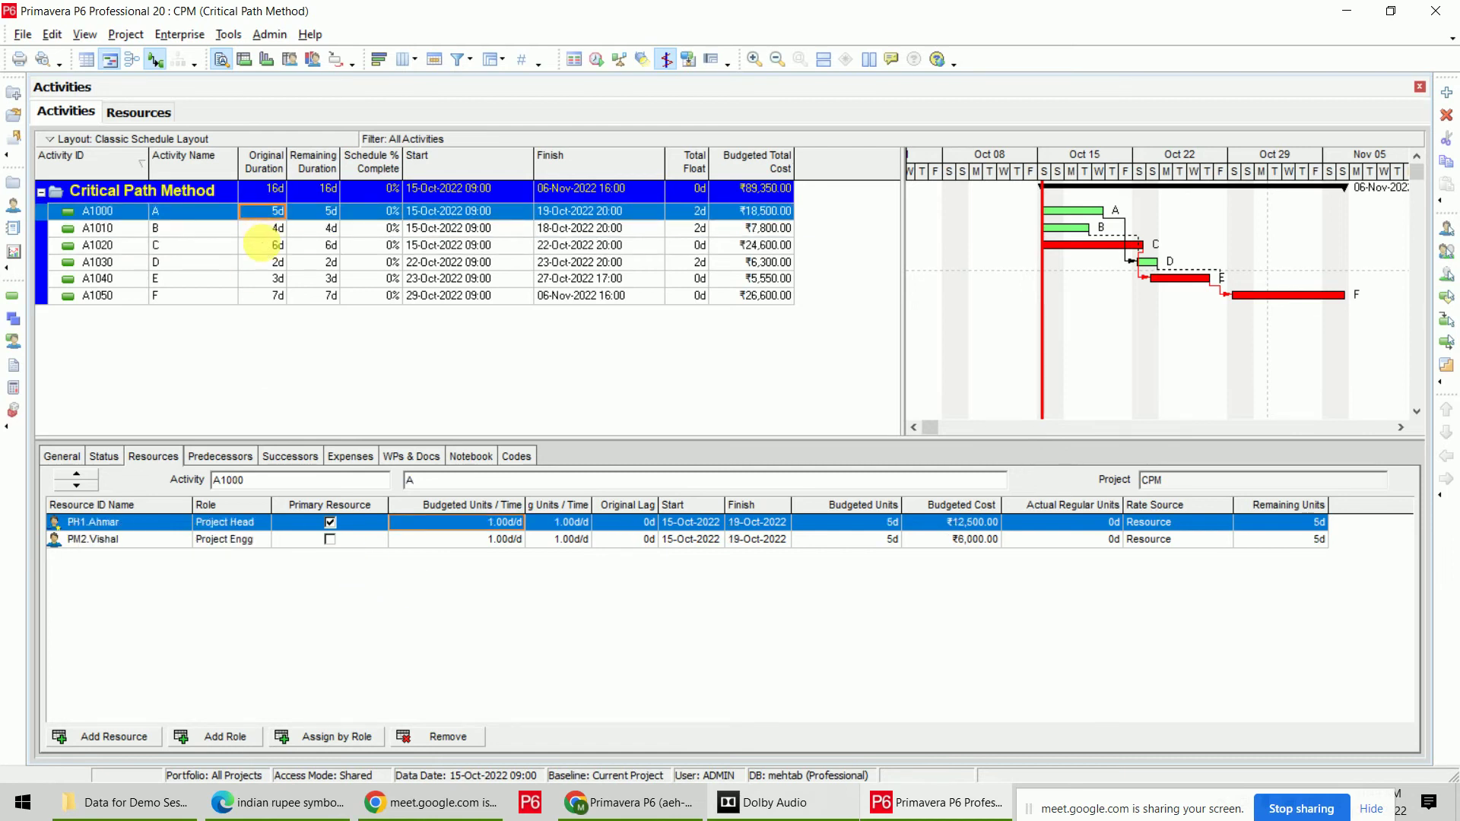
{"action": "left_click", "coordinate": [263, 247]}
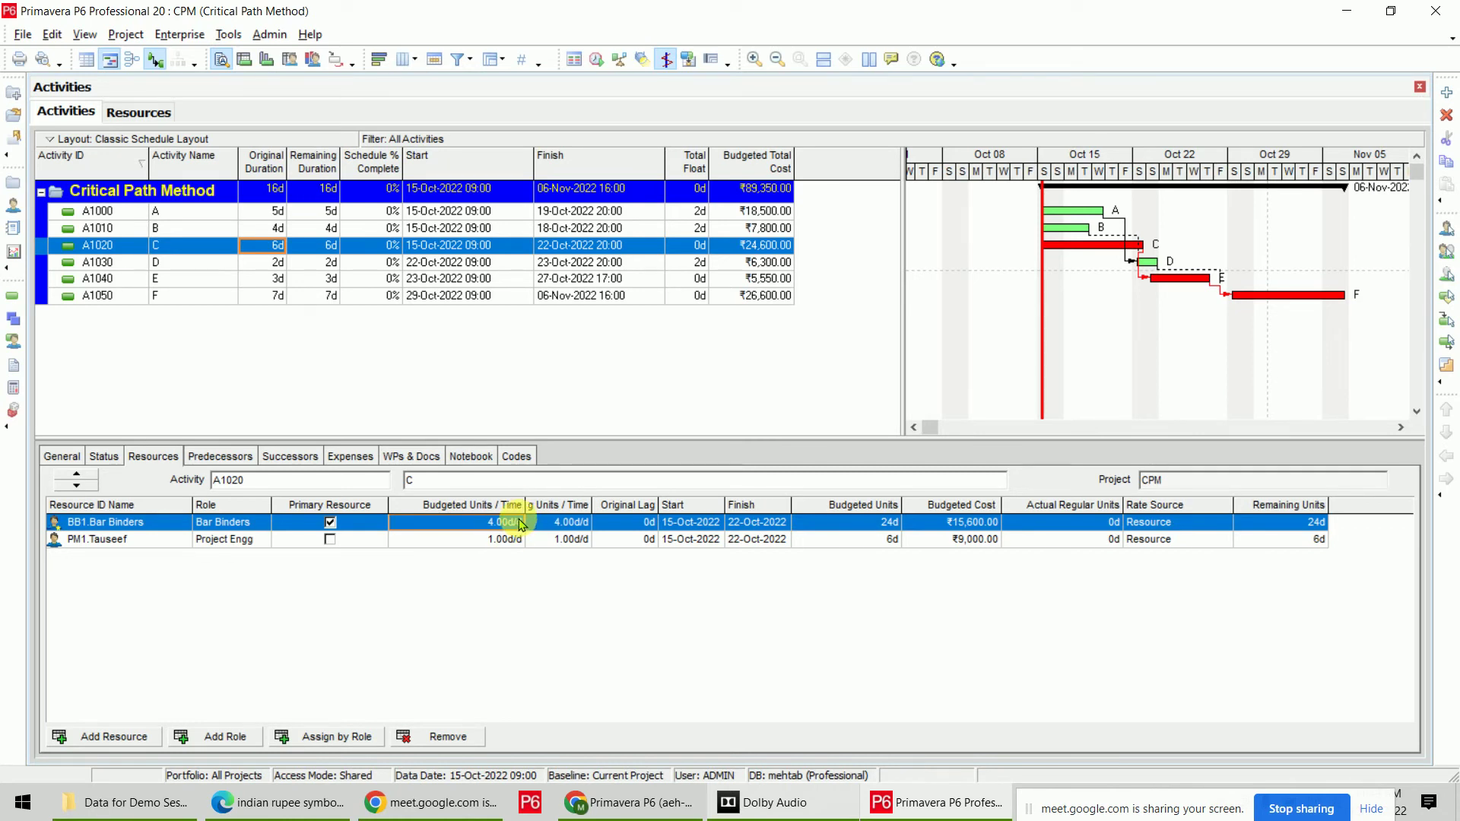
{"action": "left_click", "coordinate": [173, 213]}
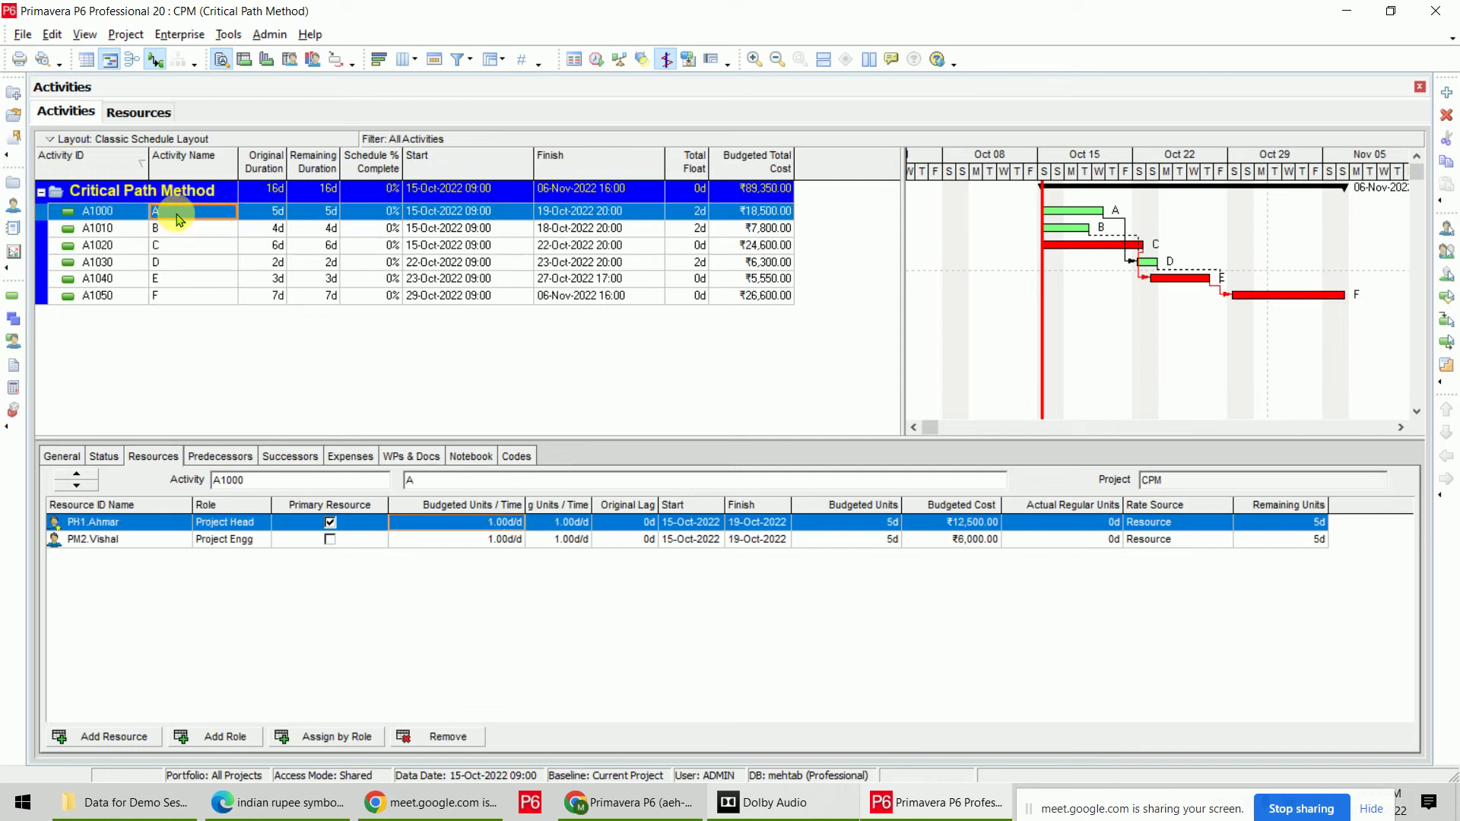
Add a new resource beneath CPM in the resource list and enter EXC as its resource ID.
{"action": "left_click", "coordinate": [139, 114]}
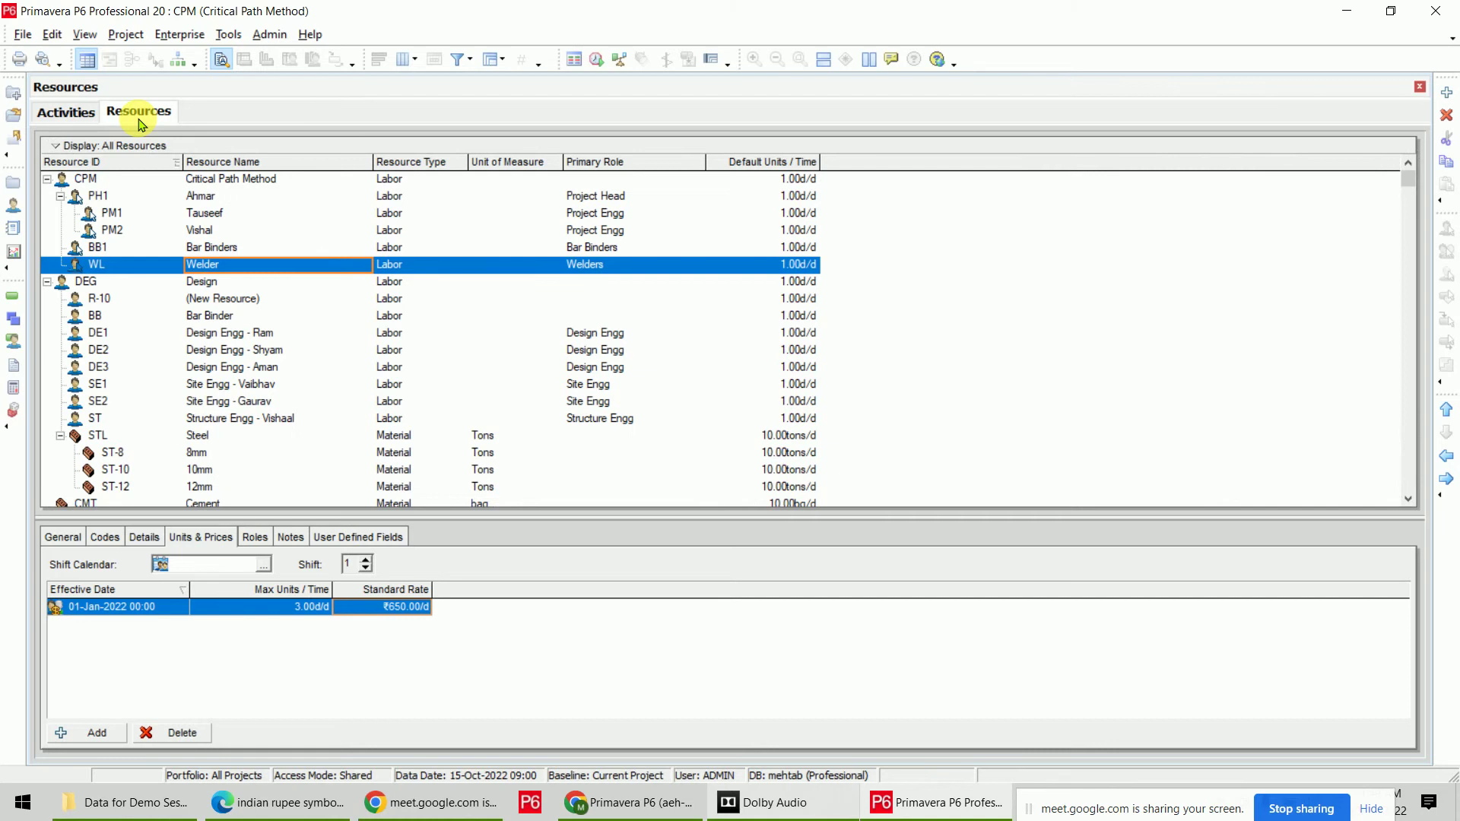
{"action": "left_click", "coordinate": [151, 181]}
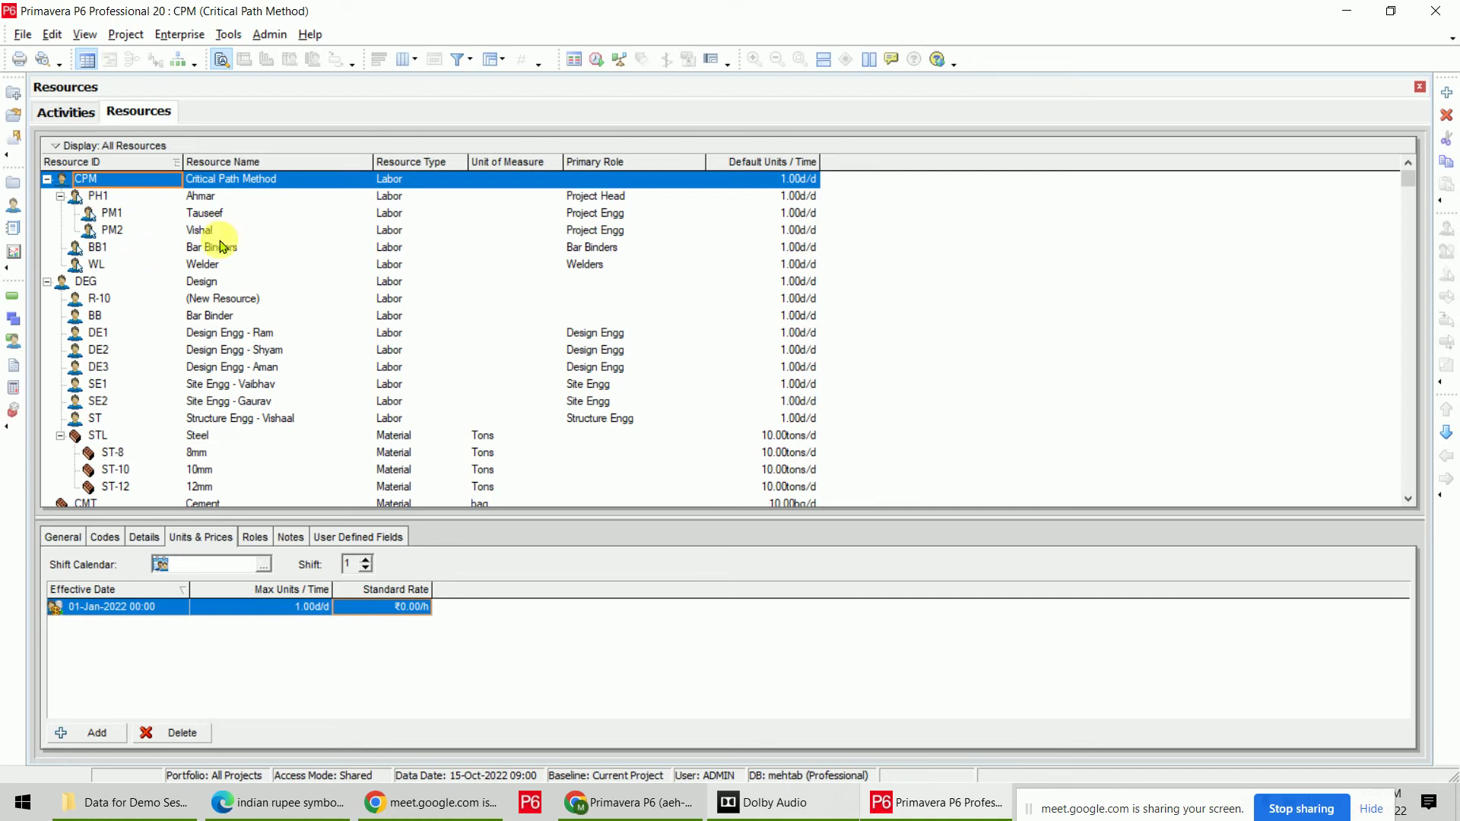
{"action": "left_click", "coordinate": [1447, 92]}
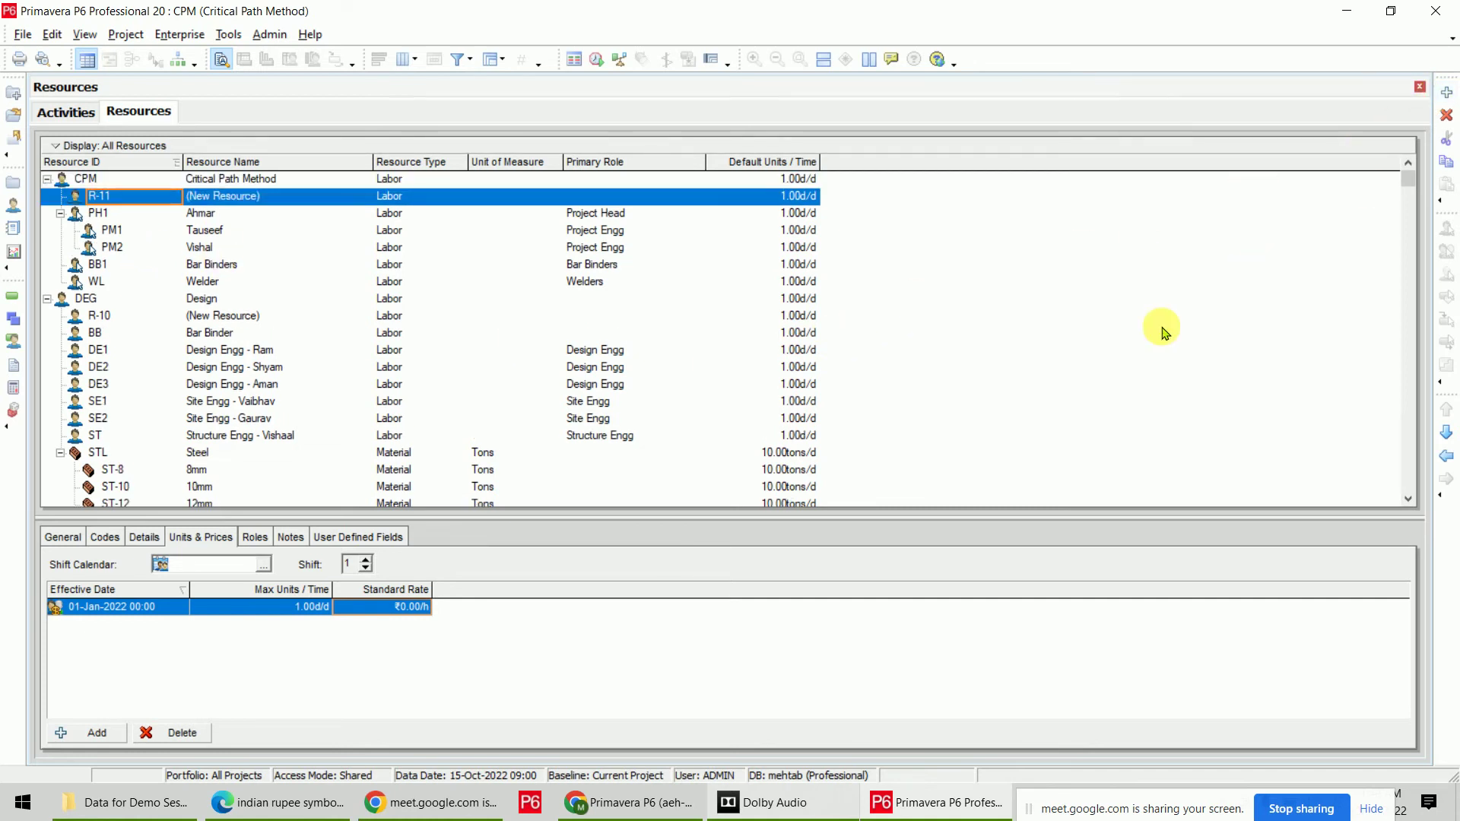
{"action": "left_click", "coordinate": [126, 196]}
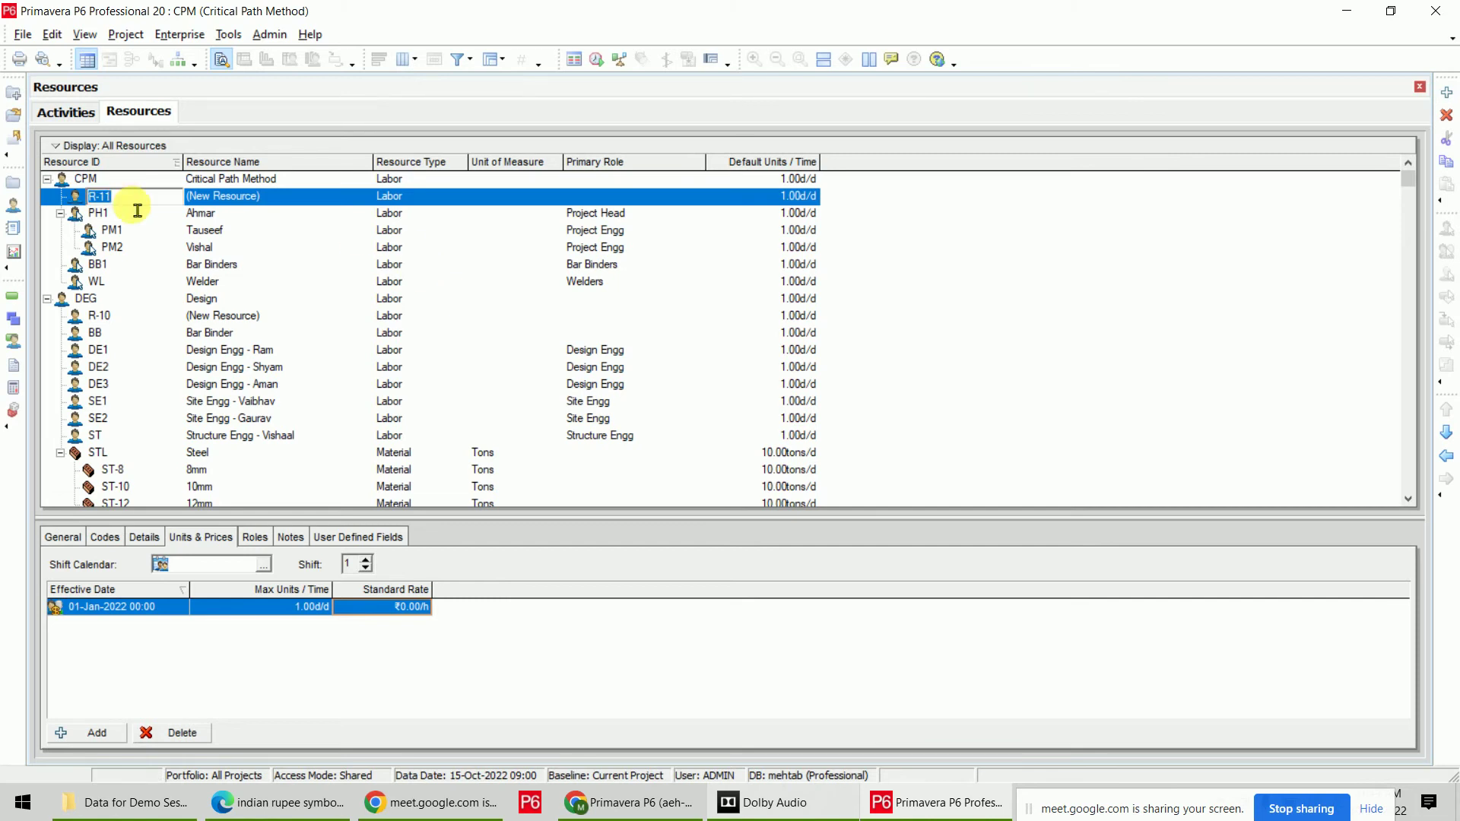
{"action": "type", "text": "EXC"}
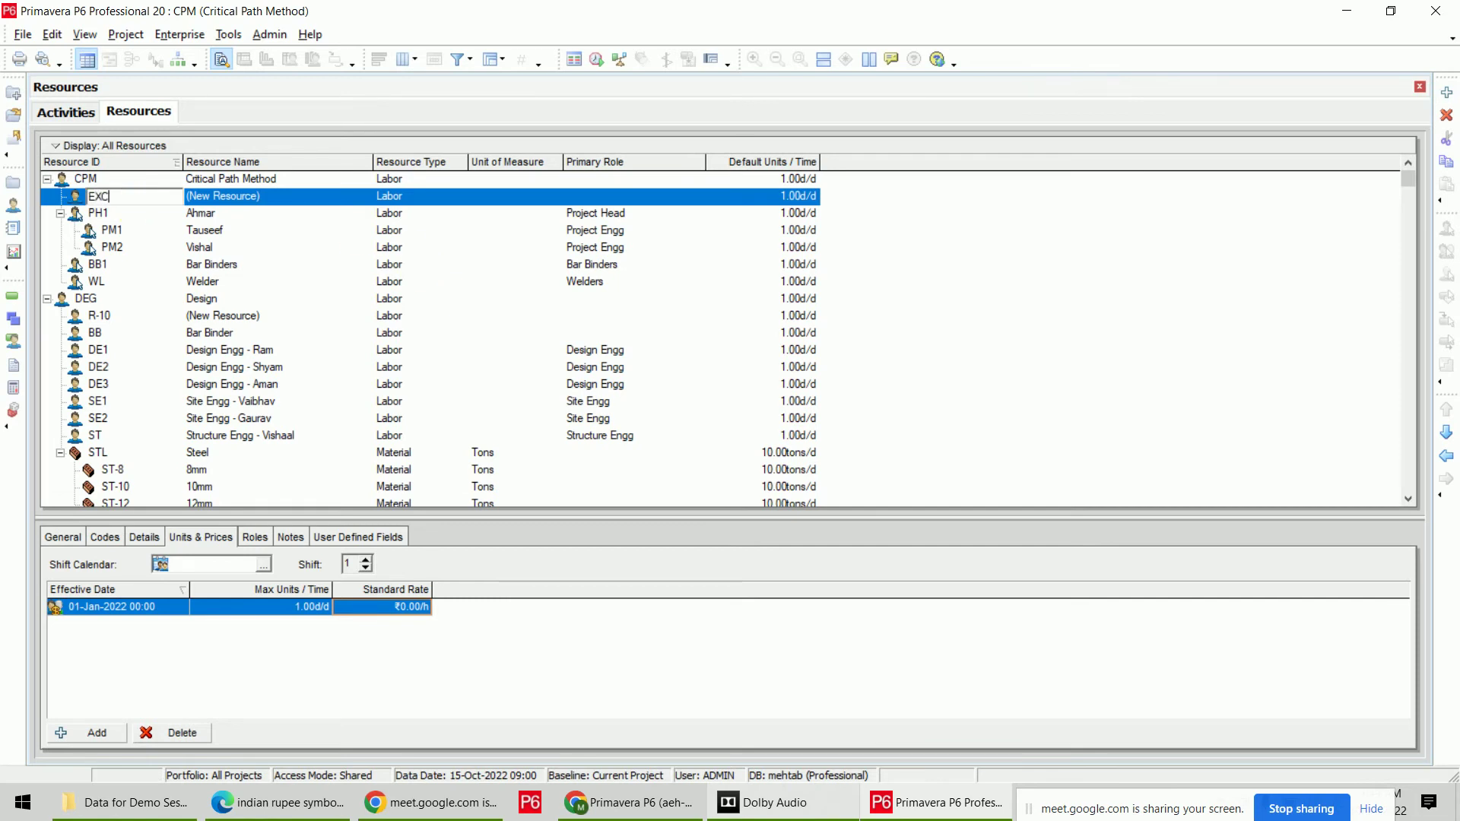
{"action": "left_click", "coordinate": [274, 202]}
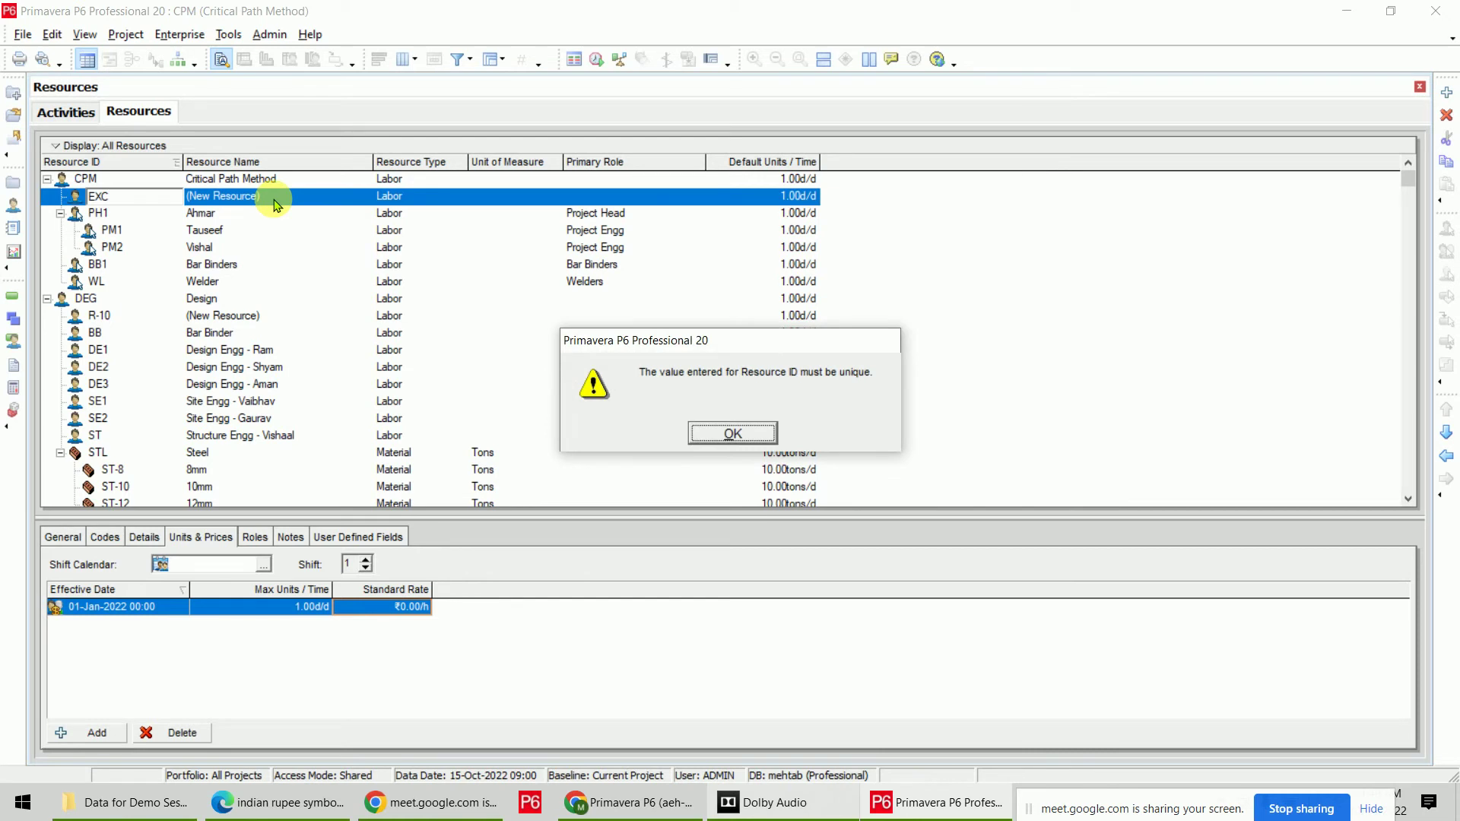
{"action": "left_click", "coordinate": [733, 433]}
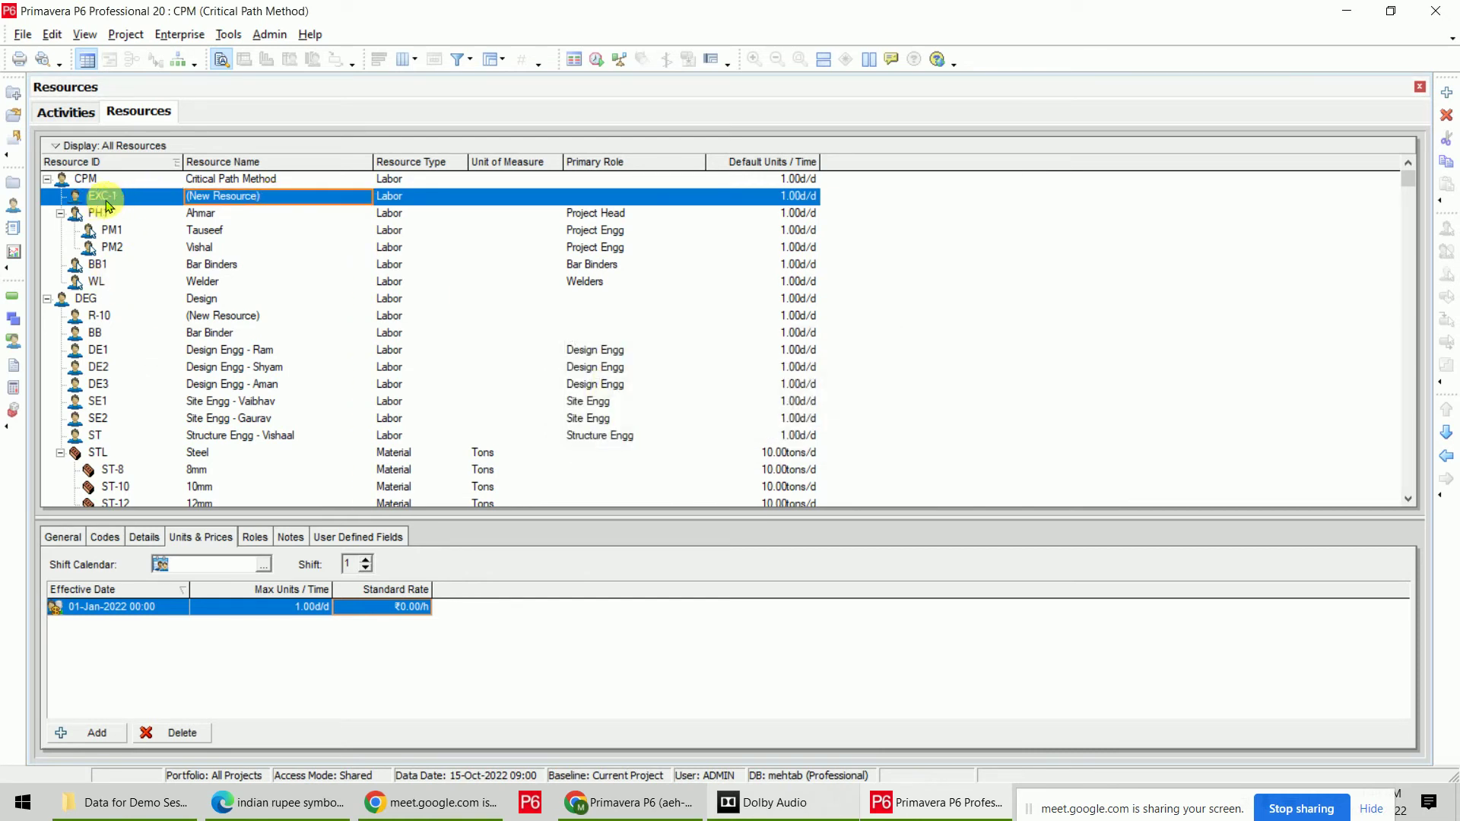
Name the new resource Excavator and set its resource type to Nonlabor.
{"action": "left_click", "coordinate": [279, 203]}
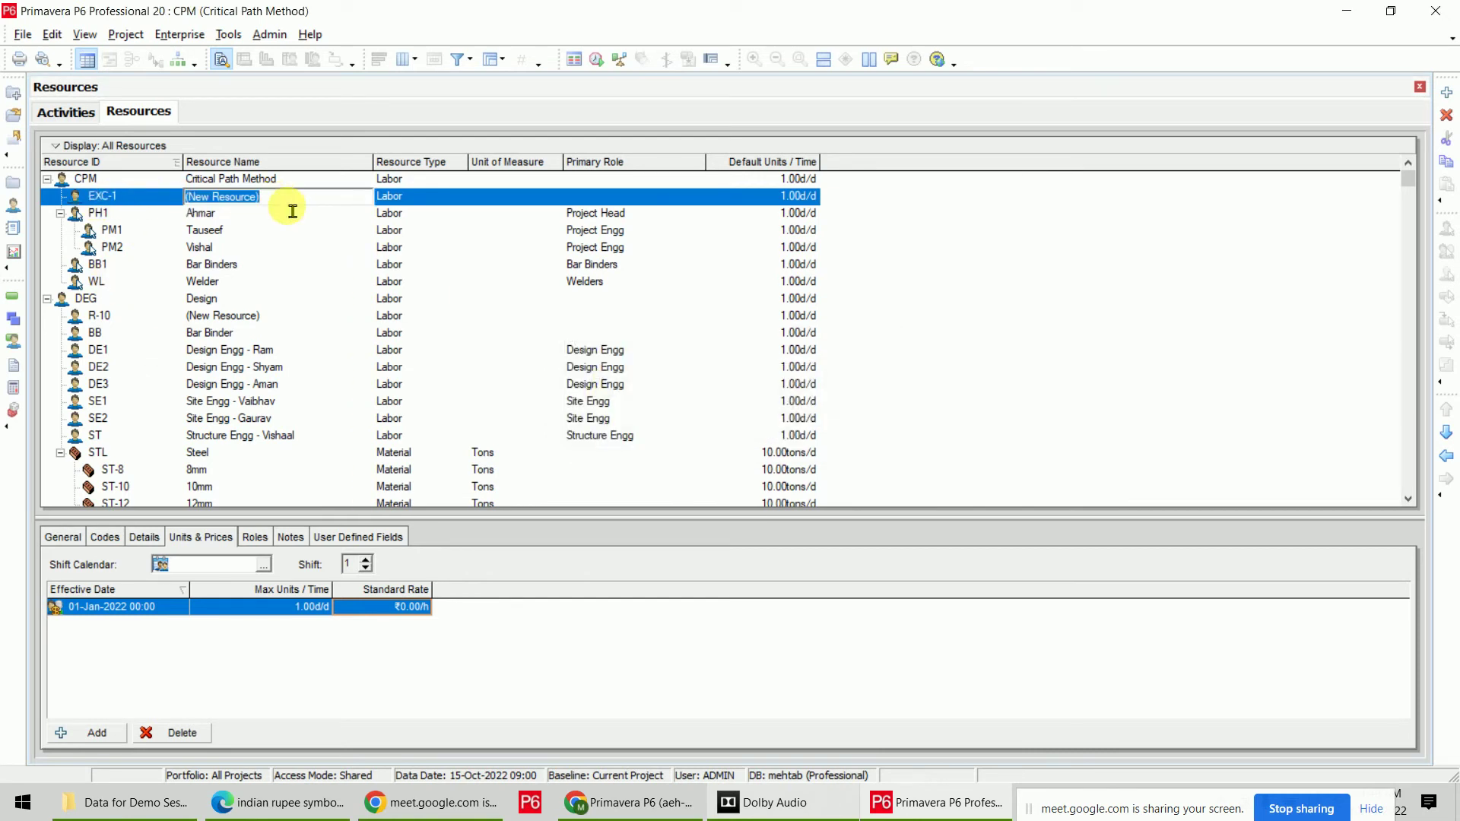
{"action": "type", "text": "Excavat"}
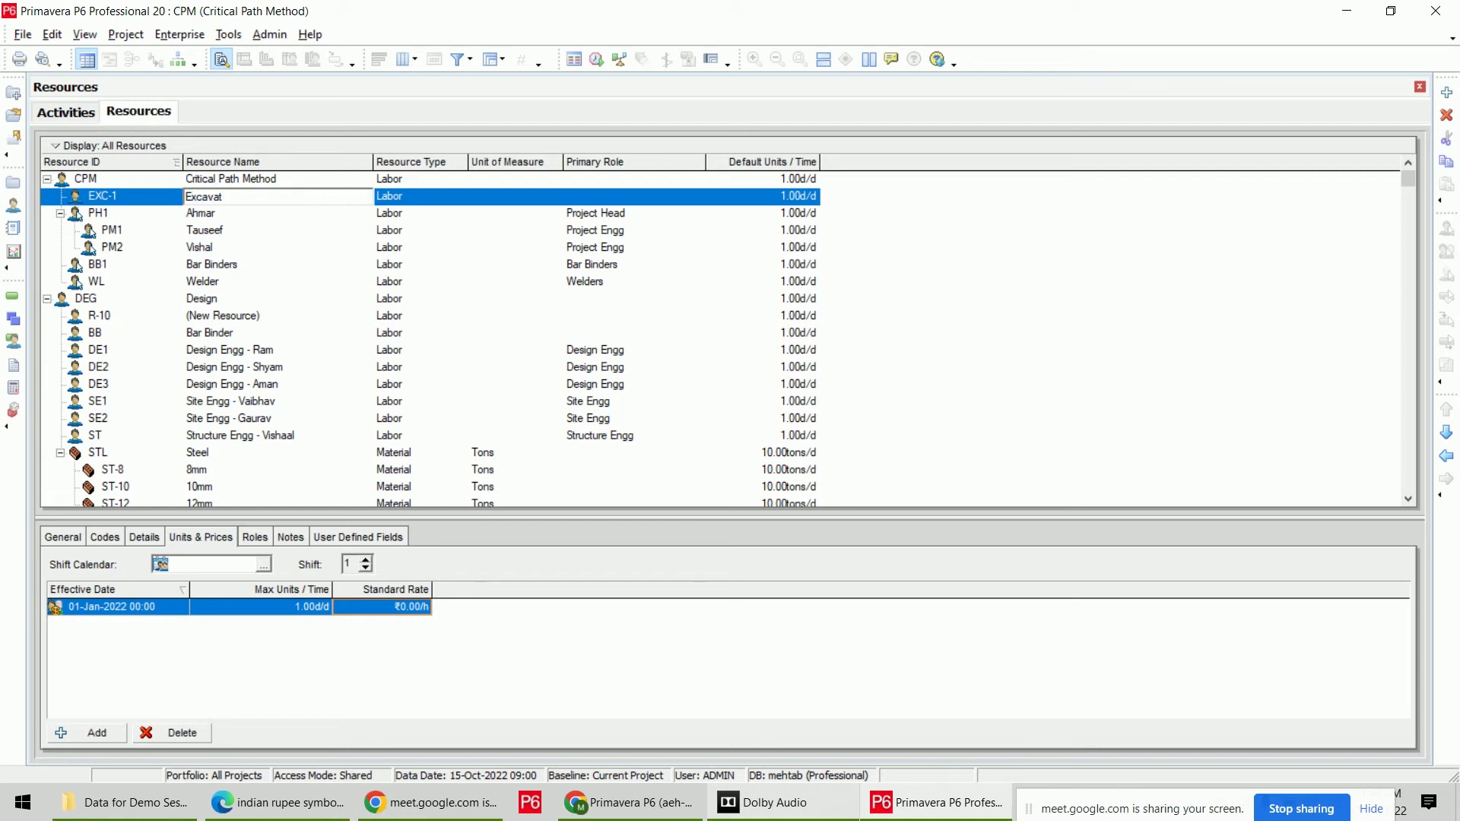
{"action": "type", "text": "or"}
{"action": "key", "text": "Return"}
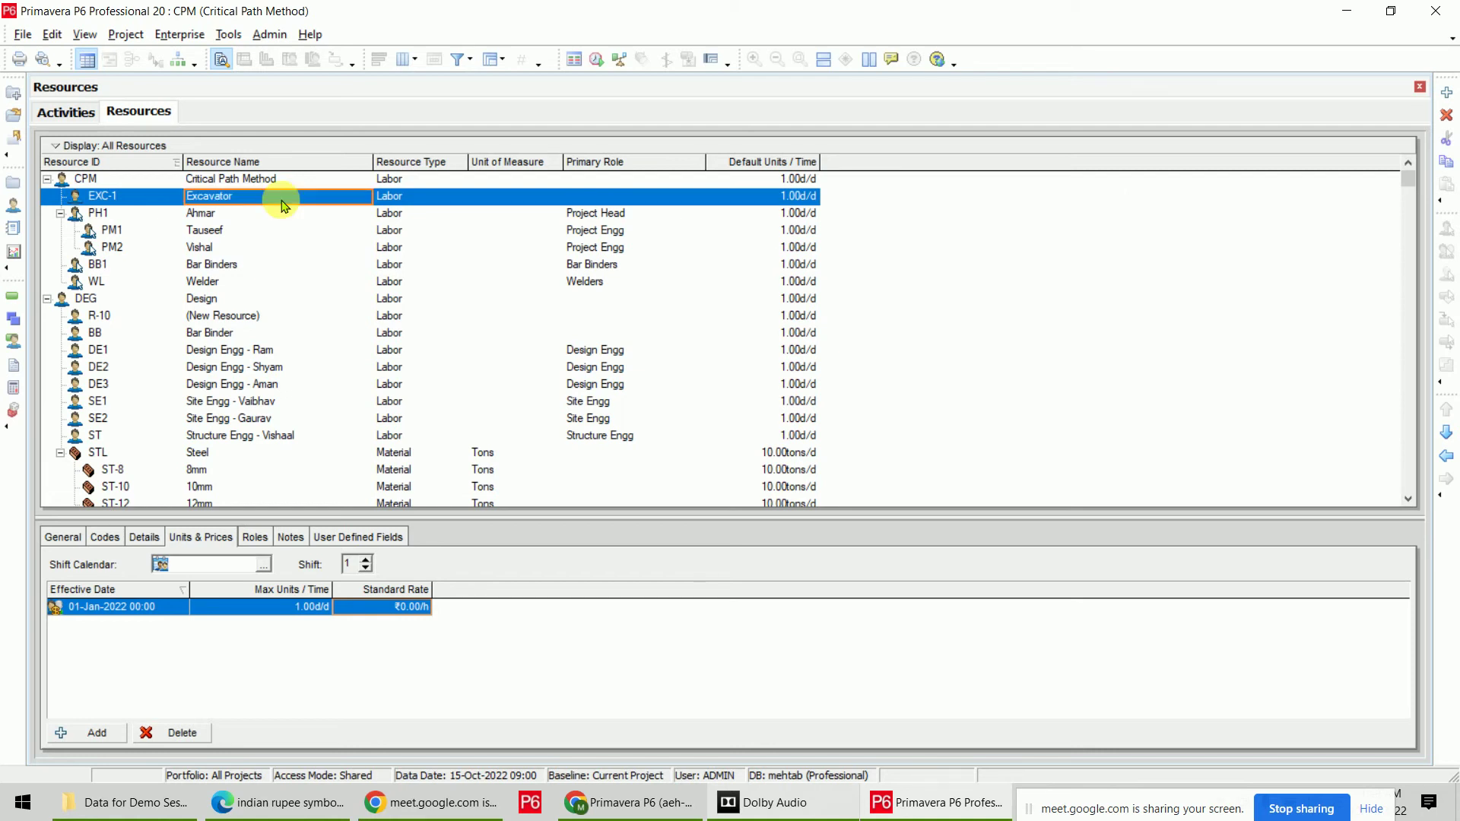
{"action": "left_click", "coordinate": [466, 199]}
{"action": "left_click", "coordinate": [461, 198]}
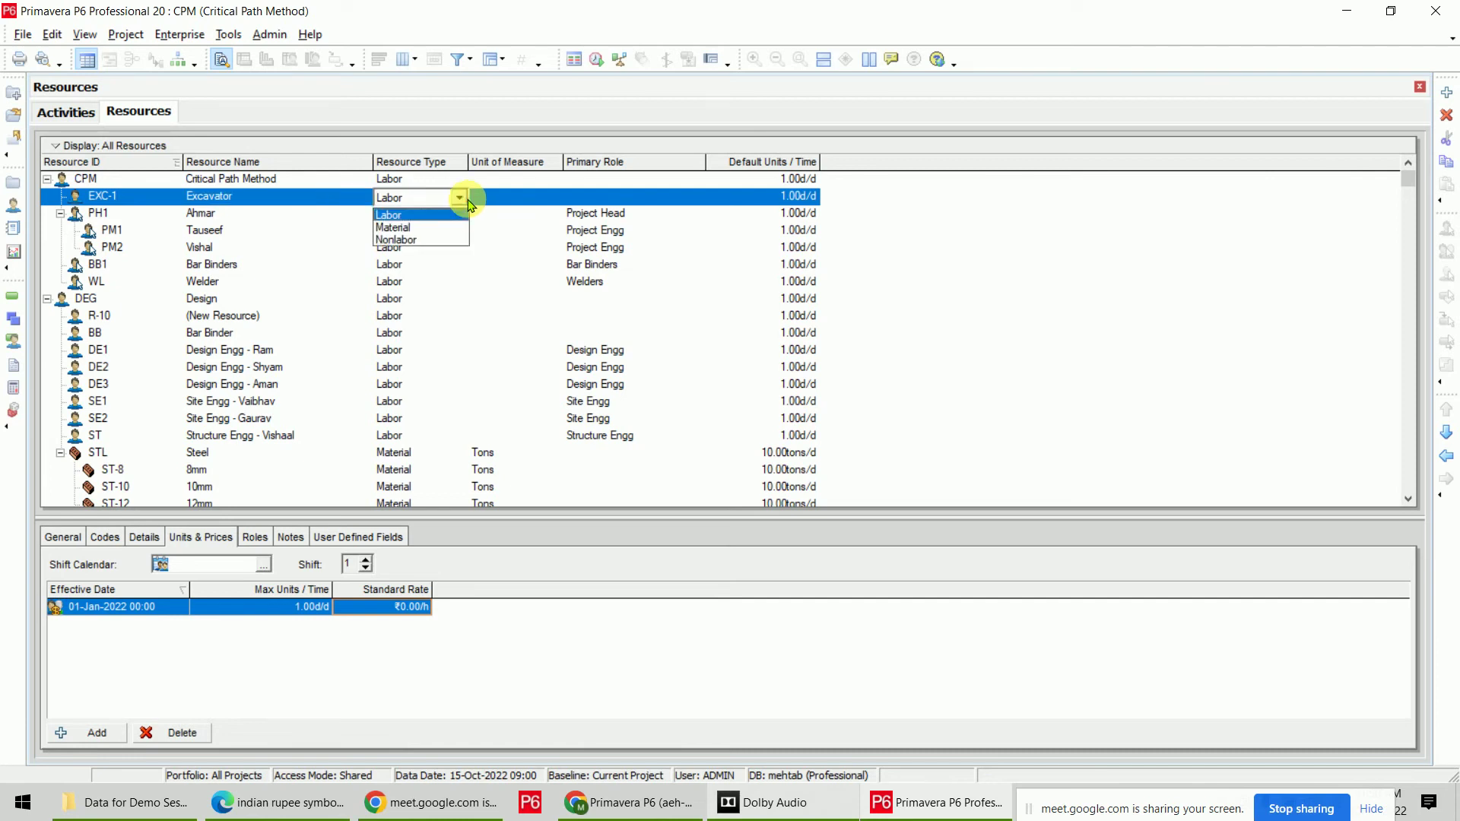
{"action": "left_click", "coordinate": [412, 240]}
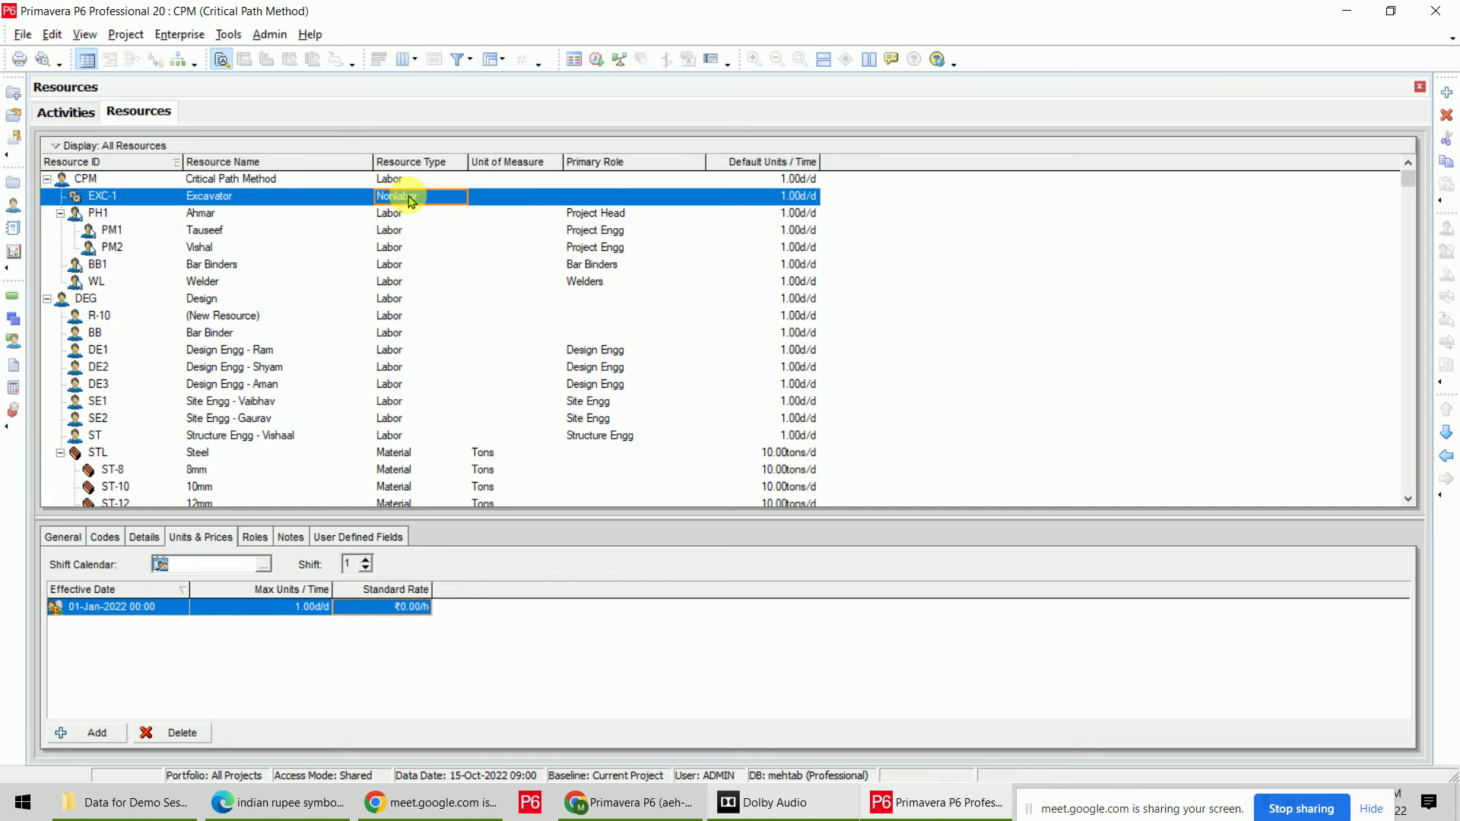
Set the Excavator's standard rate to 75000/m.
{"action": "left_click", "coordinate": [272, 613]}
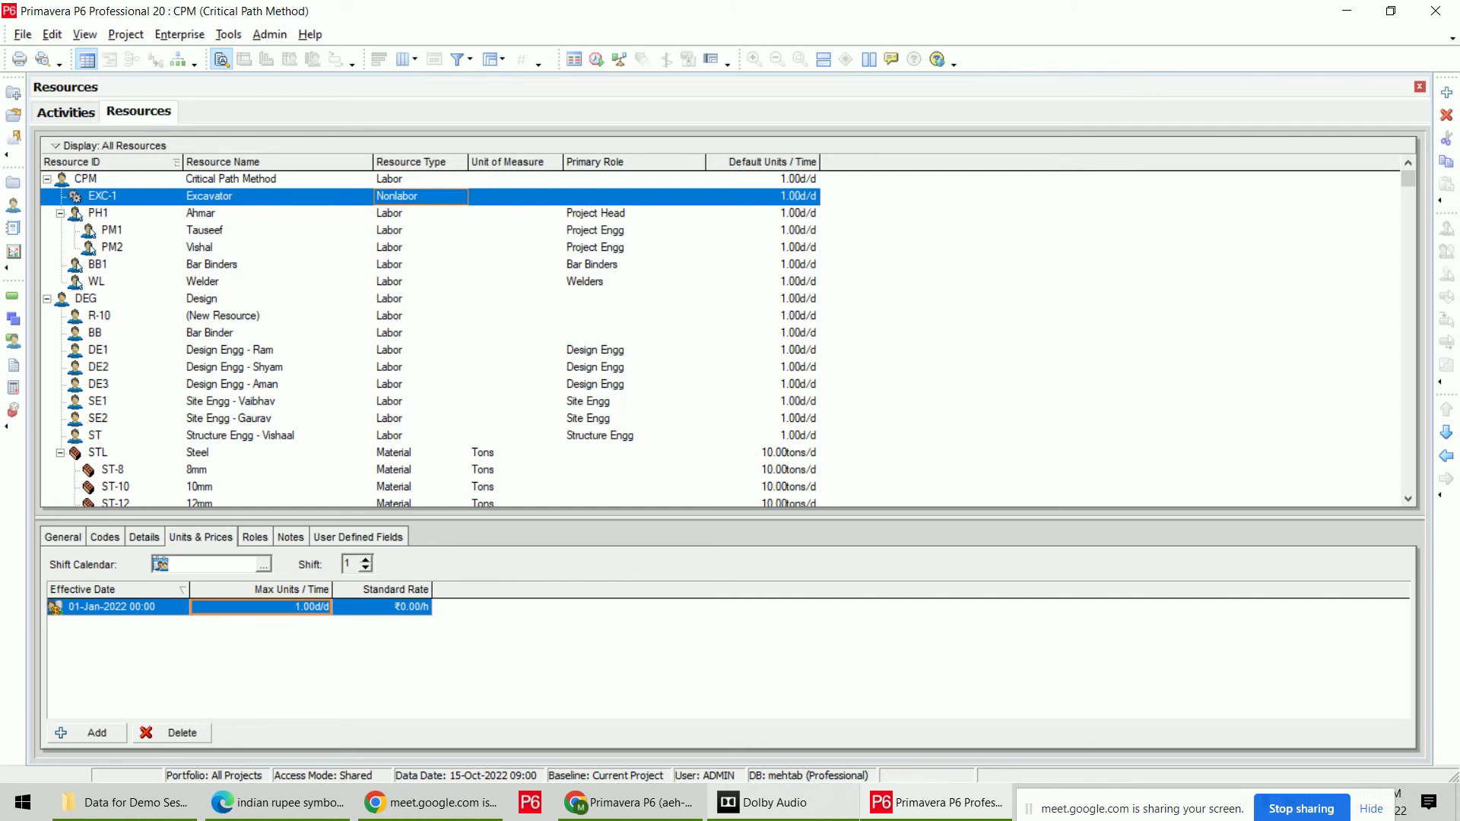
{"action": "left_click", "coordinate": [384, 613]}
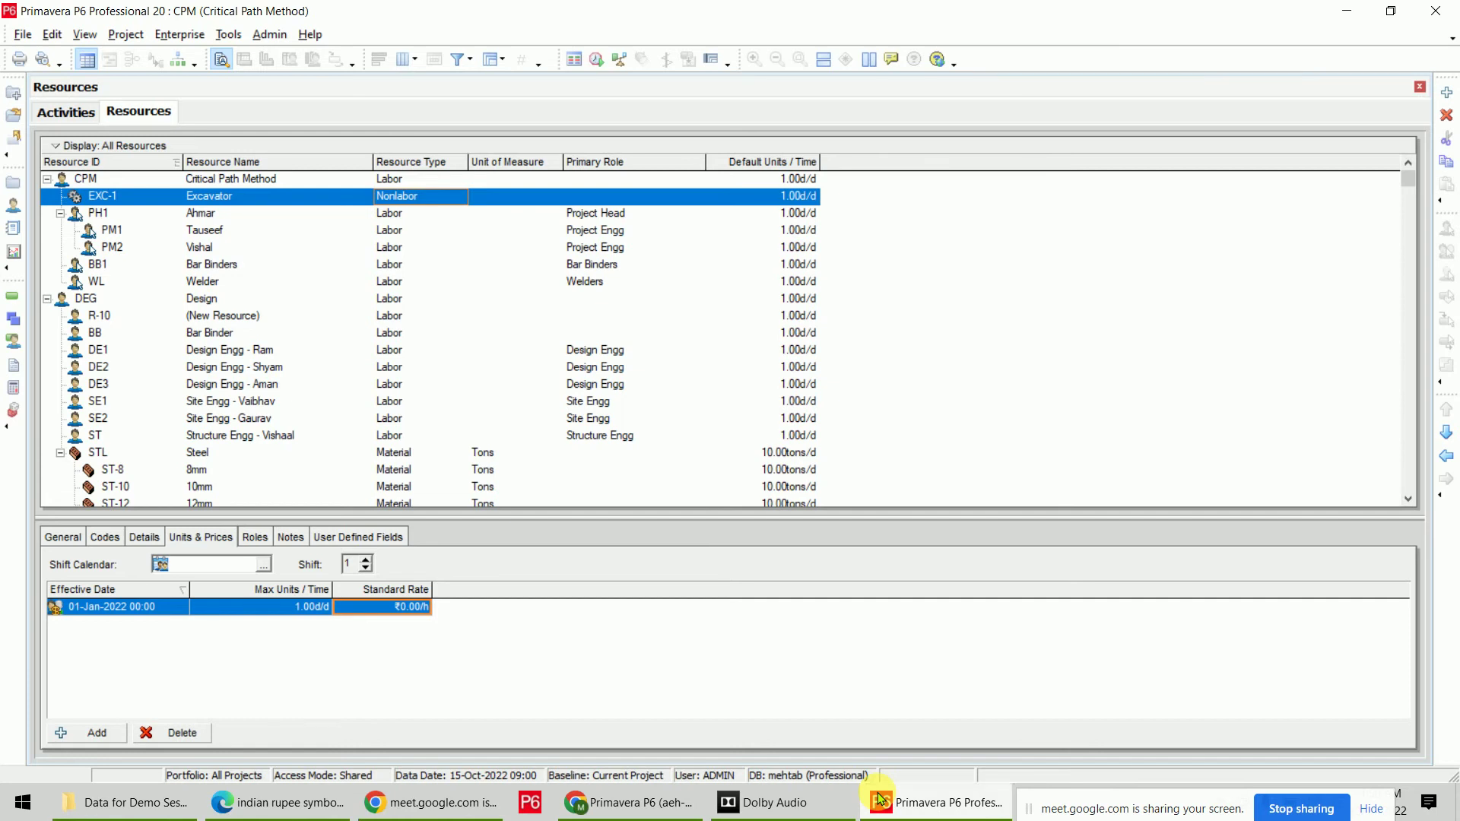
{"action": "type", "text": "5"}
{"action": "key", "text": "BackSpace"}
{"action": "type", "text": "75000/m"}
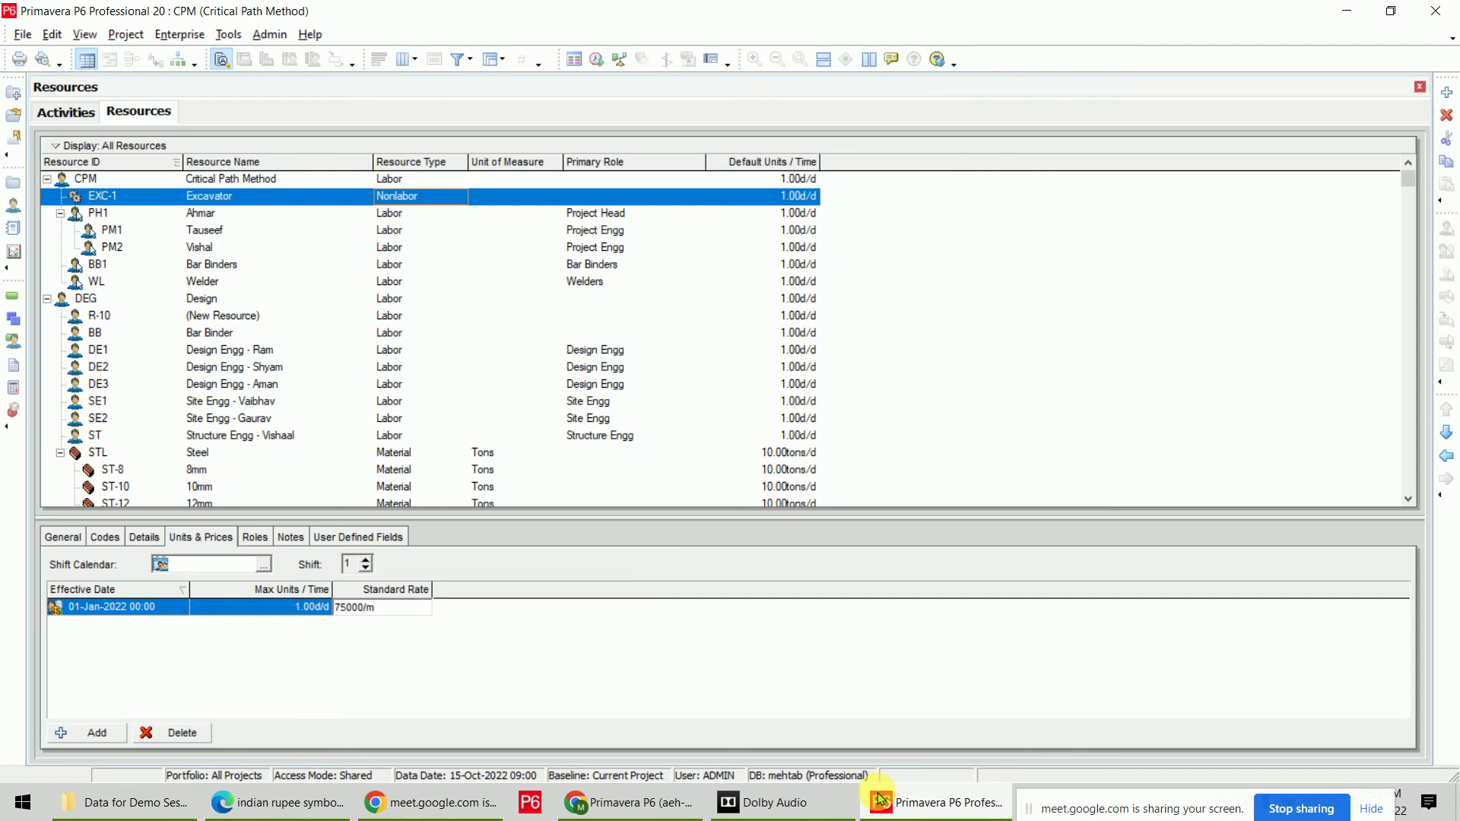
{"action": "key", "text": "Return"}
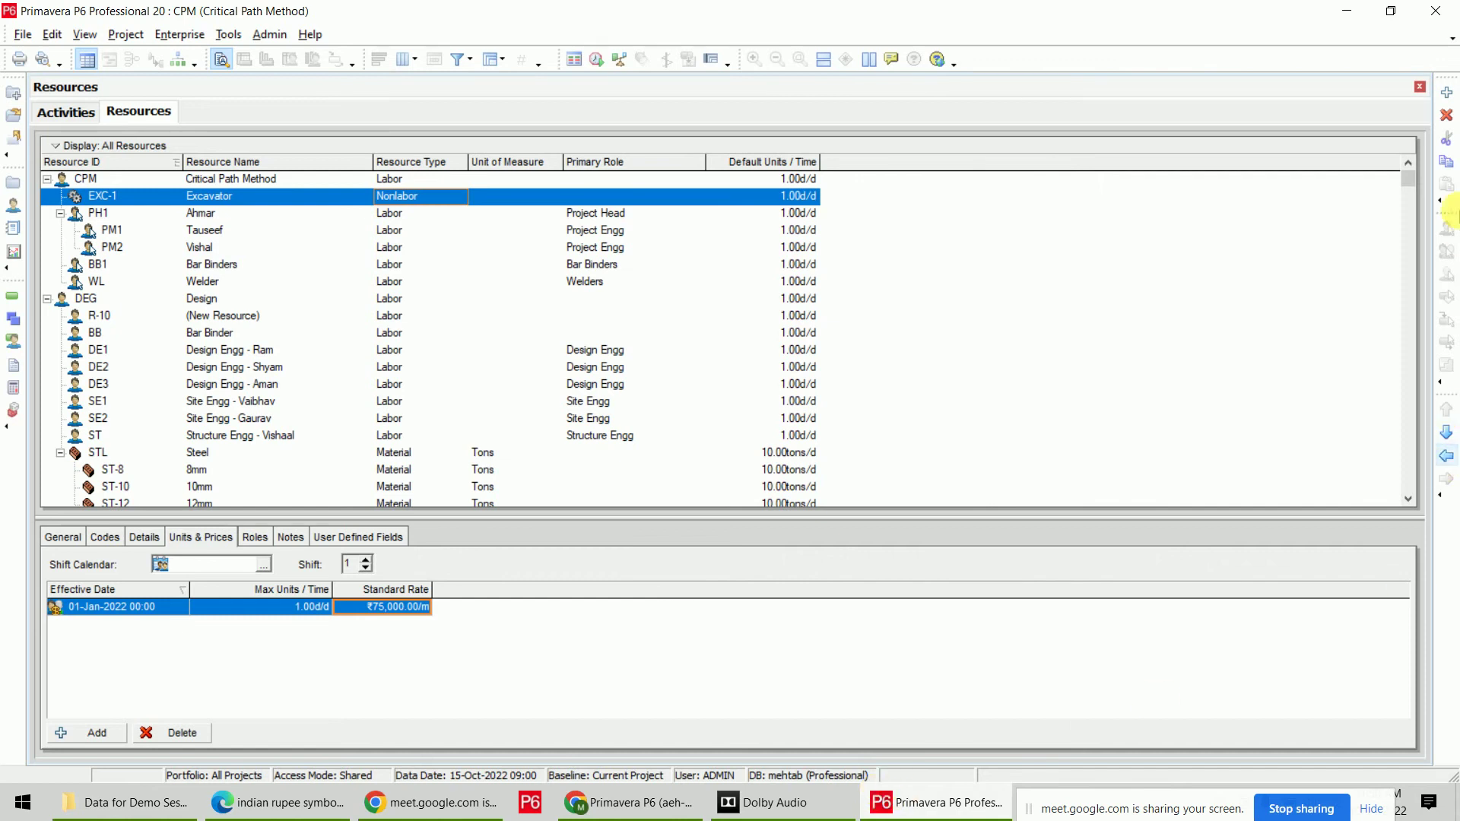
Add a resource beneath the Excavator with the ID CR and the name Crane.
{"action": "left_click", "coordinate": [1447, 92]}
{"action": "left_click", "coordinate": [142, 216]}
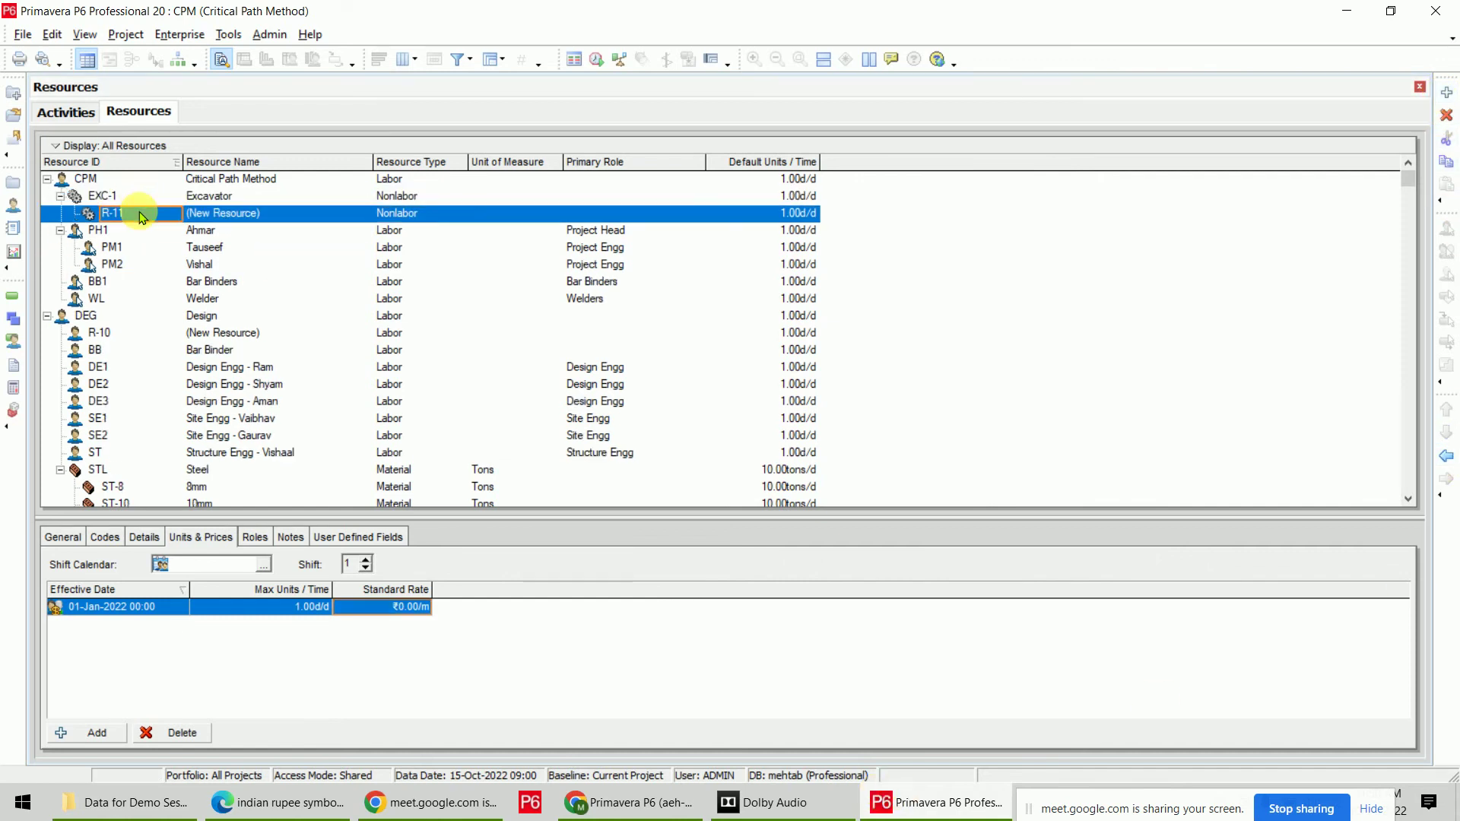
{"action": "type", "text": "CR"}
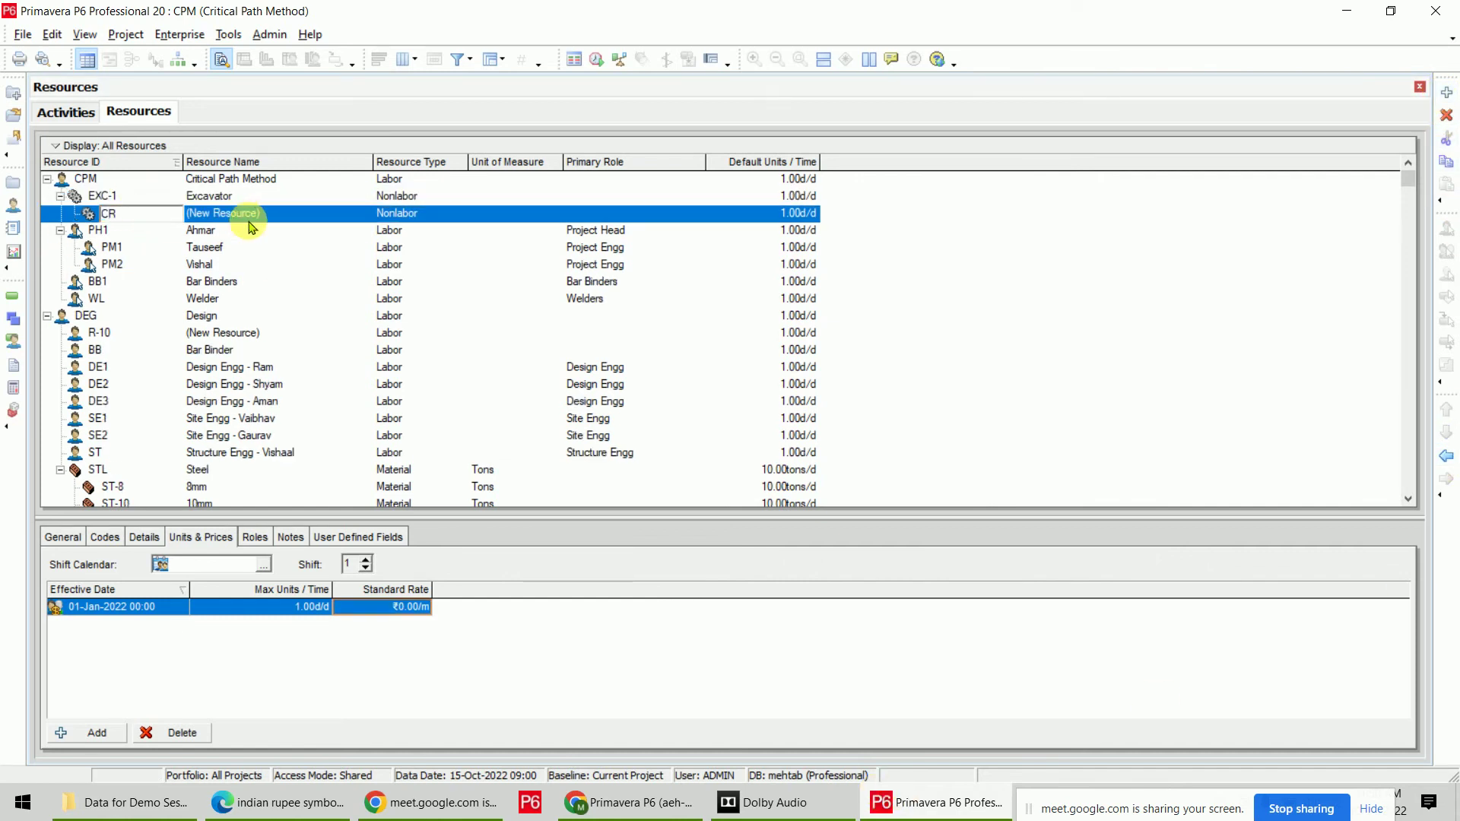
{"action": "left_click", "coordinate": [289, 220]}
{"action": "type", "text": "Crane"}
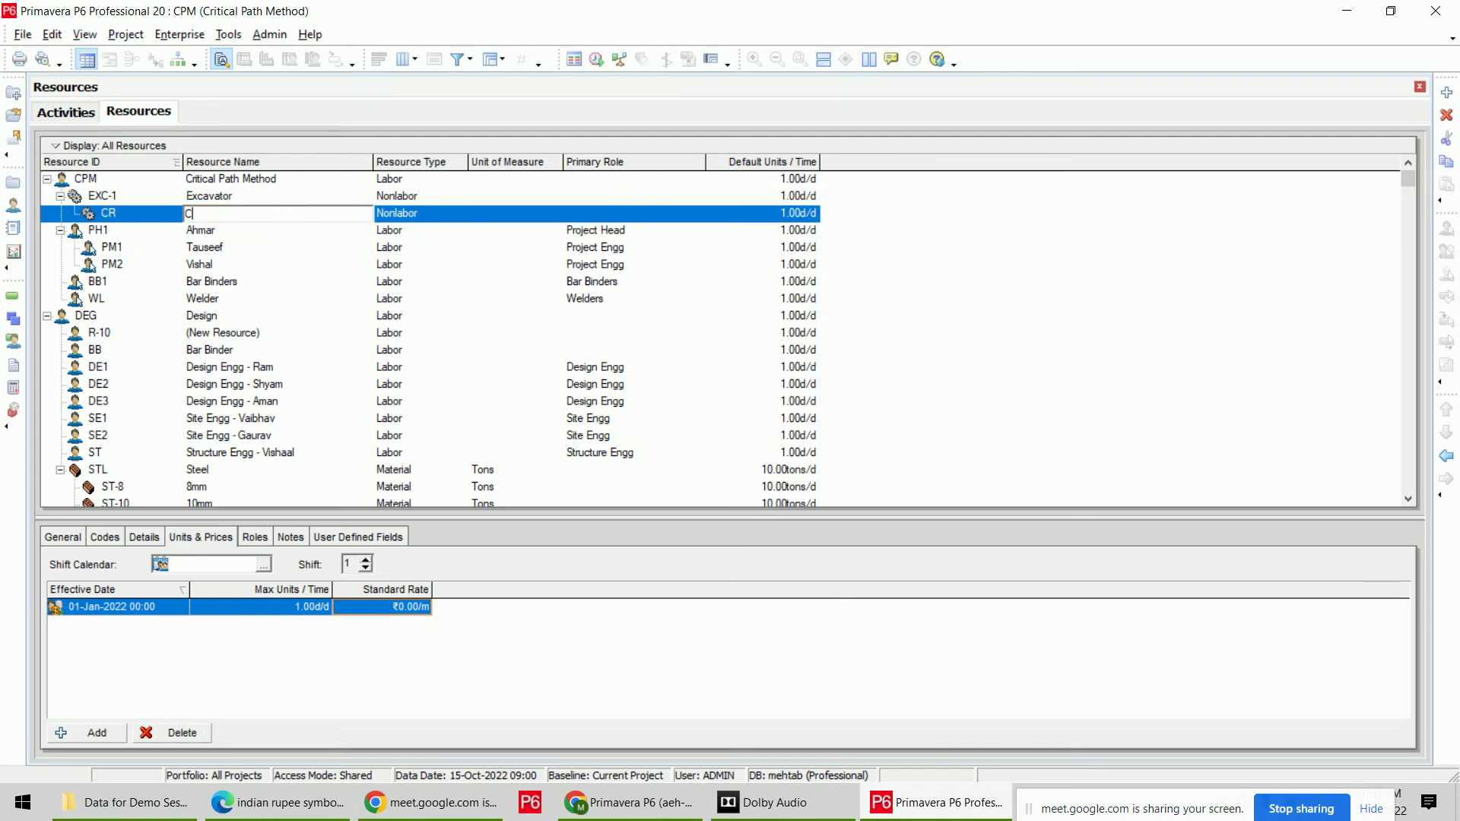
{"action": "key", "text": "Return"}
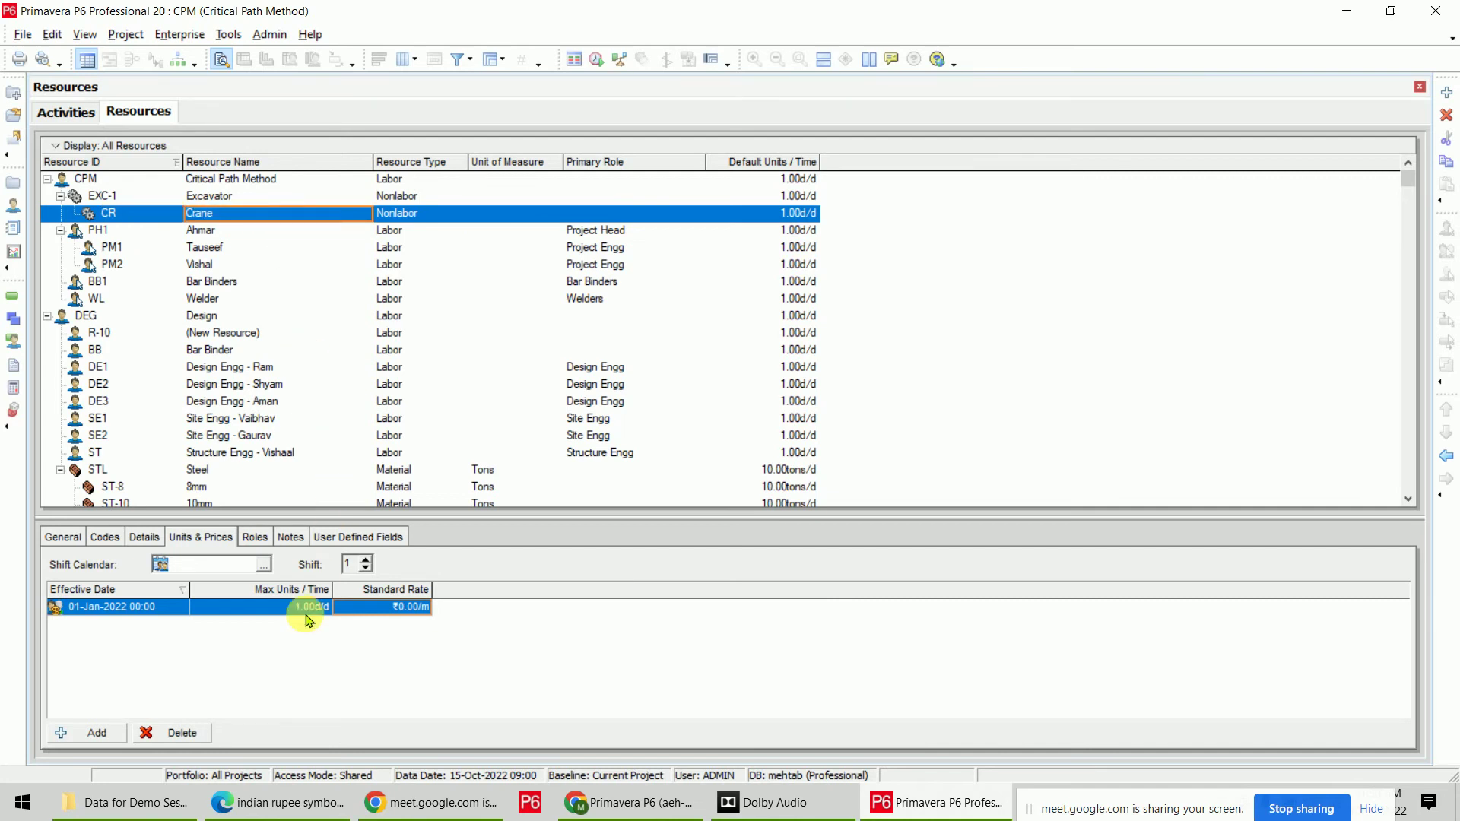
Set the Crane's maximum units per time to 2 d/d and its standard rate to 50000/m.
{"action": "left_click", "coordinate": [275, 616]}
{"action": "type", "text": "2"}
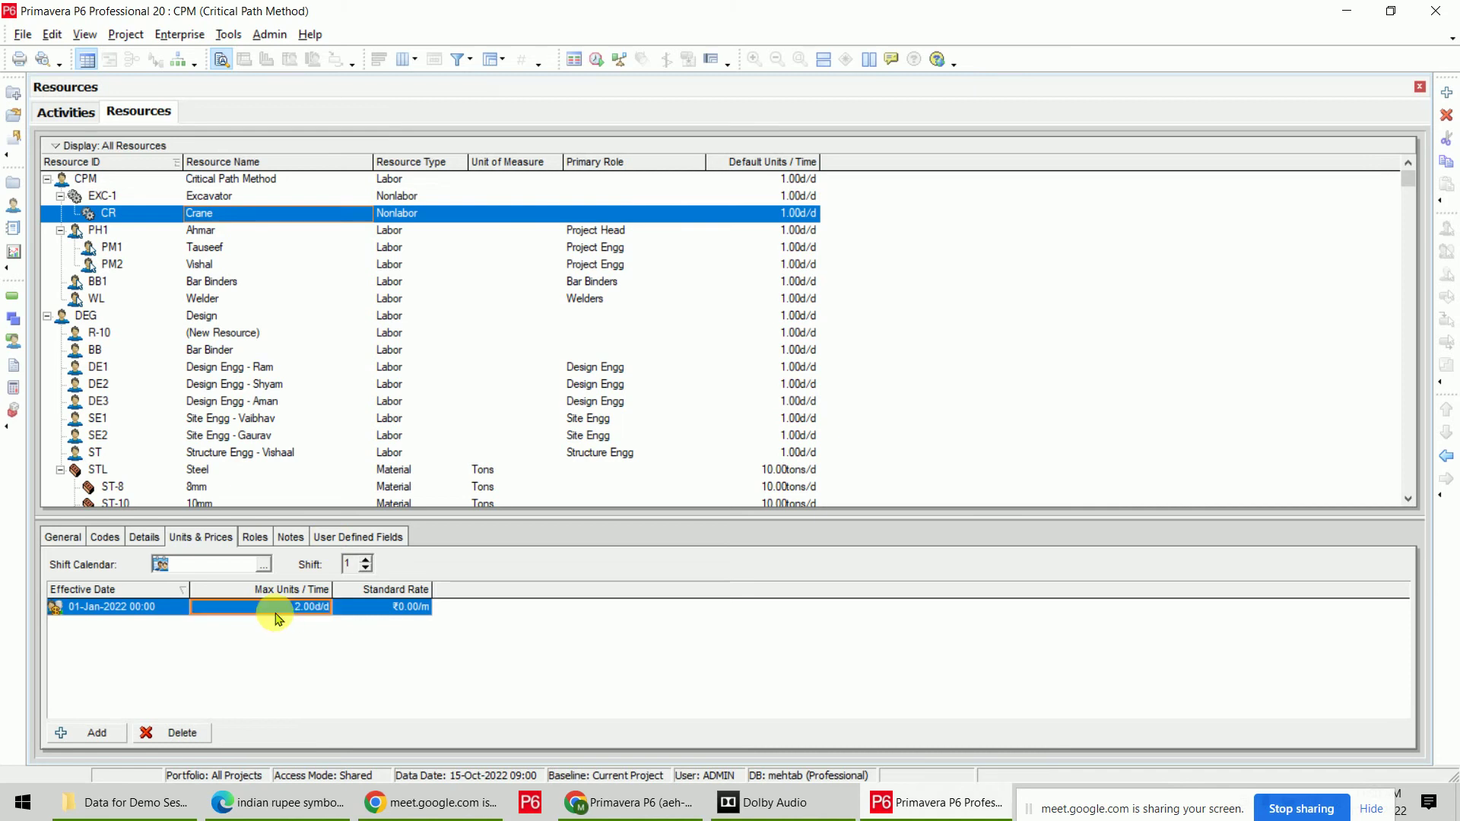
{"action": "left_click", "coordinate": [403, 610]}
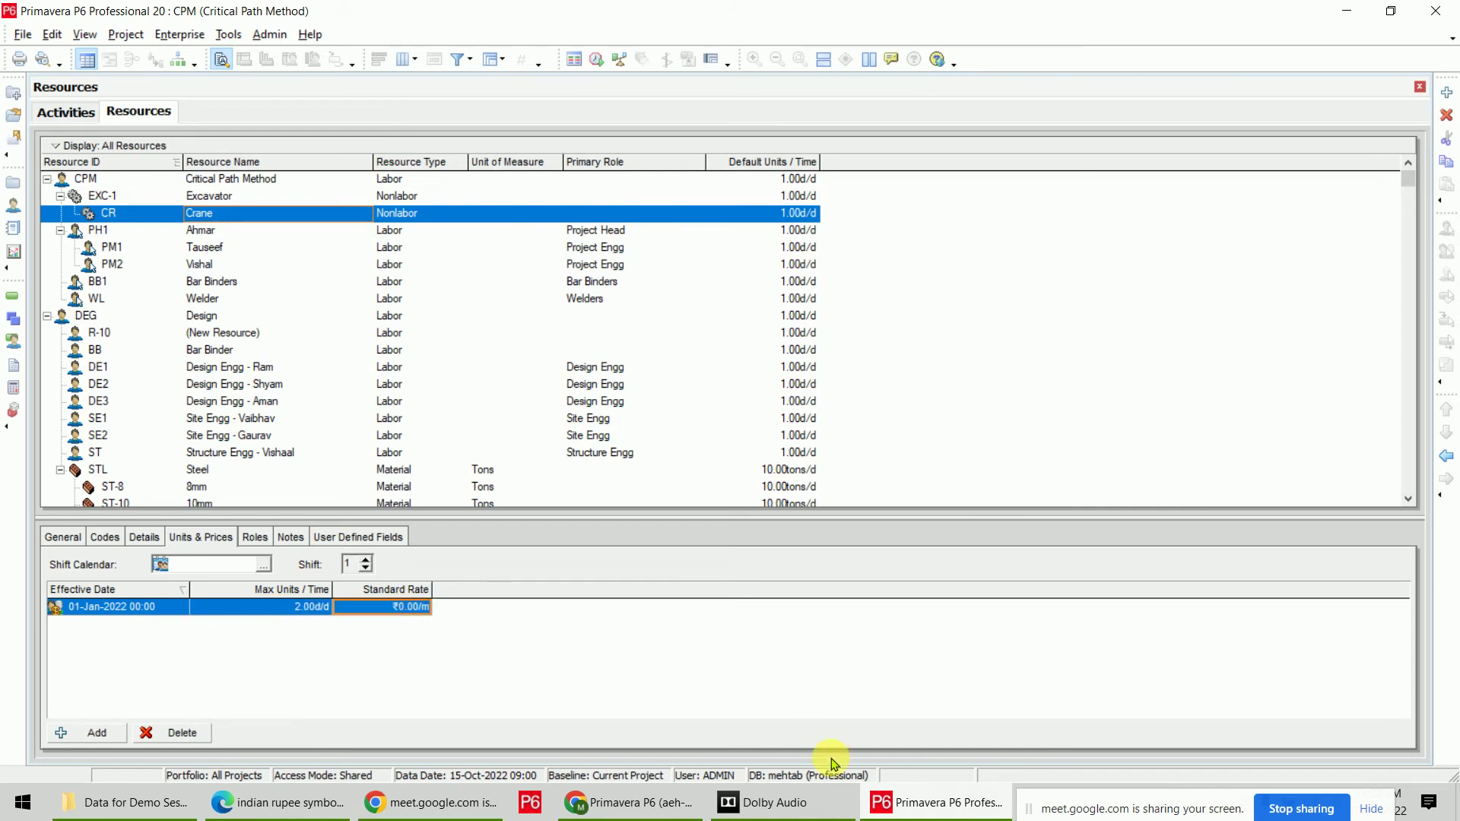
{"action": "type", "text": "50000/"}
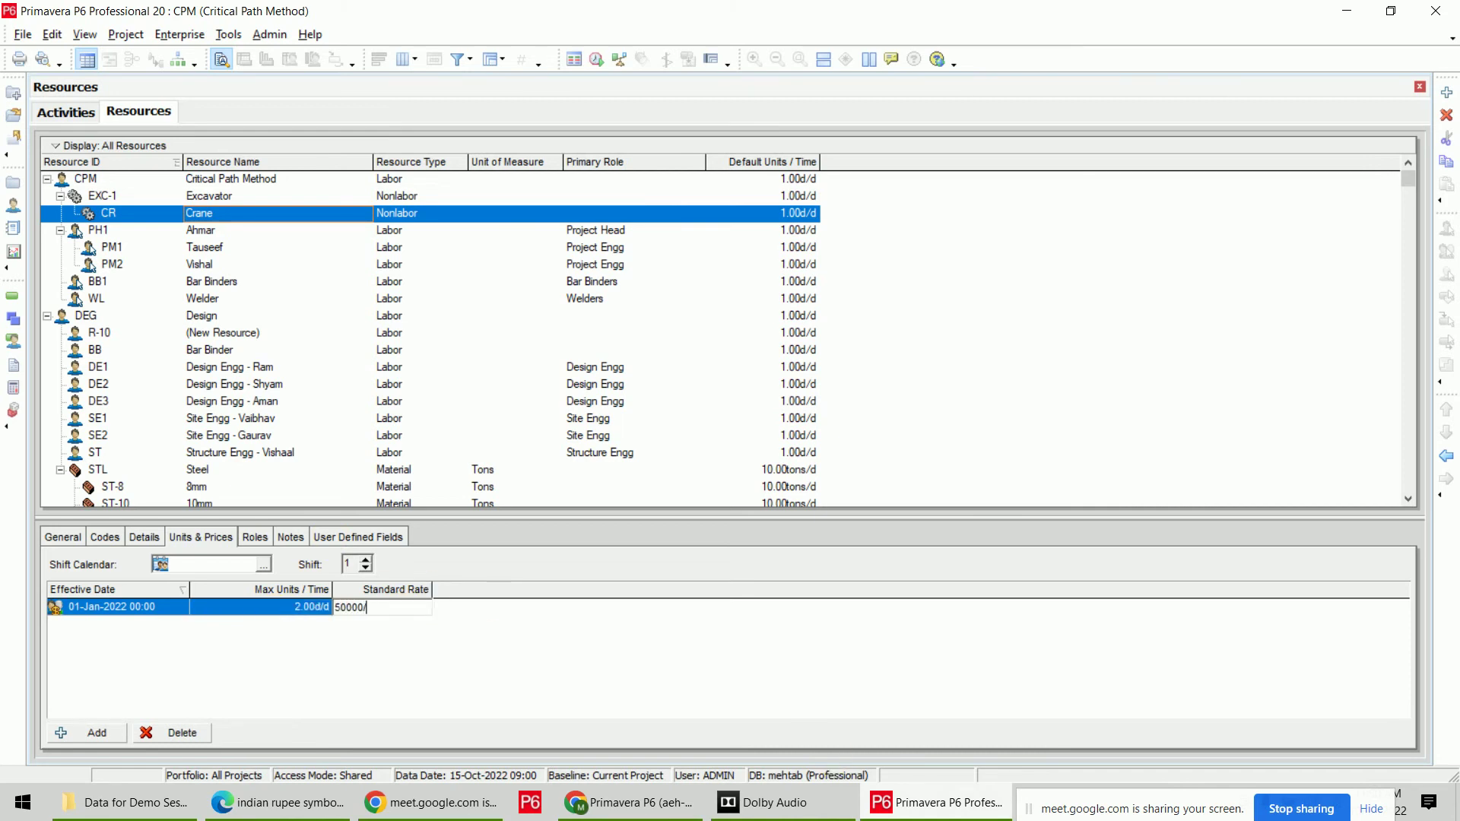
{"action": "key", "text": "Return"}
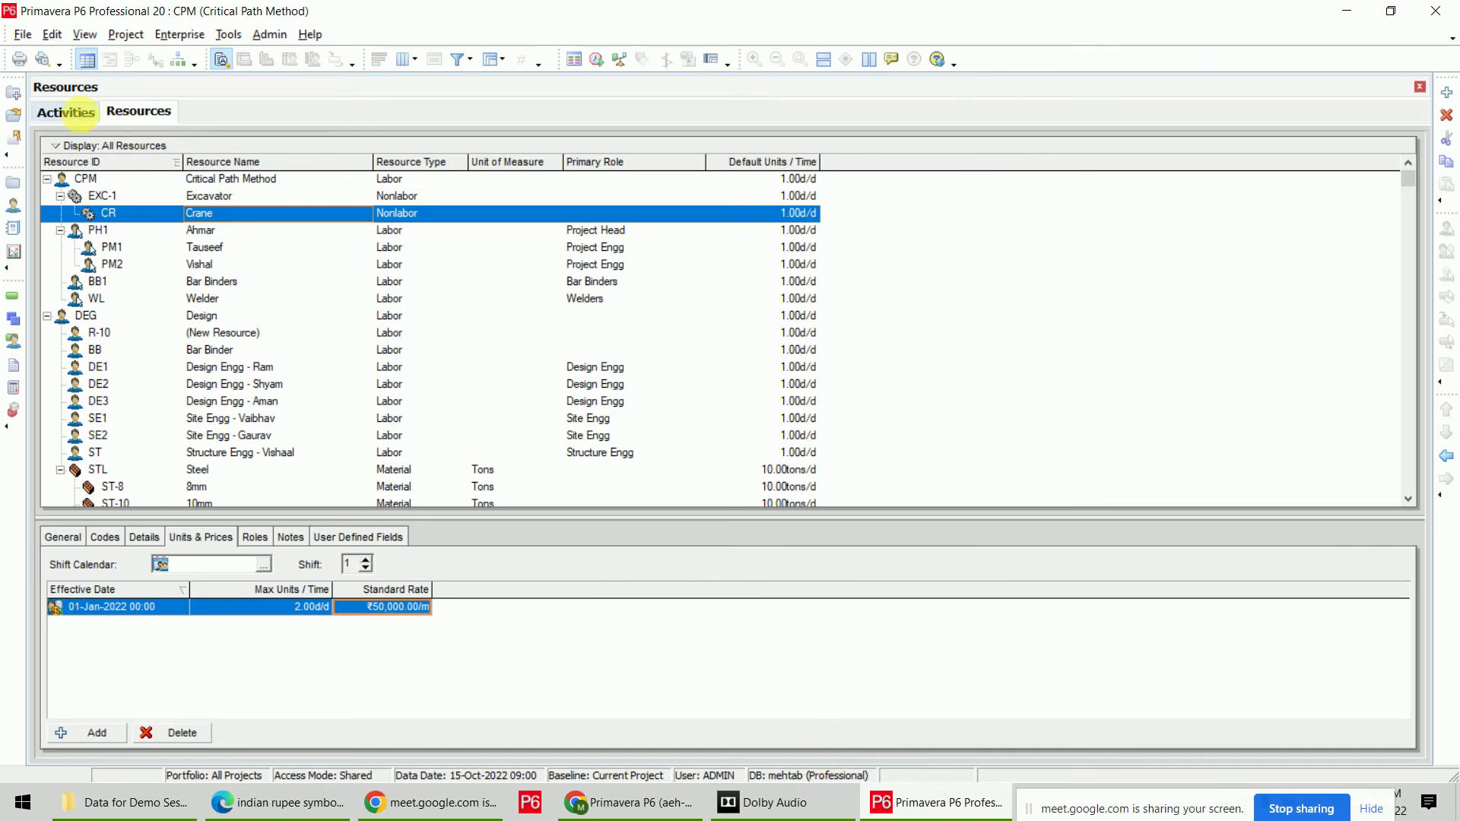
Return to the project's activities and assign the Excavator resource to activity A.
{"action": "left_click", "coordinate": [81, 118]}
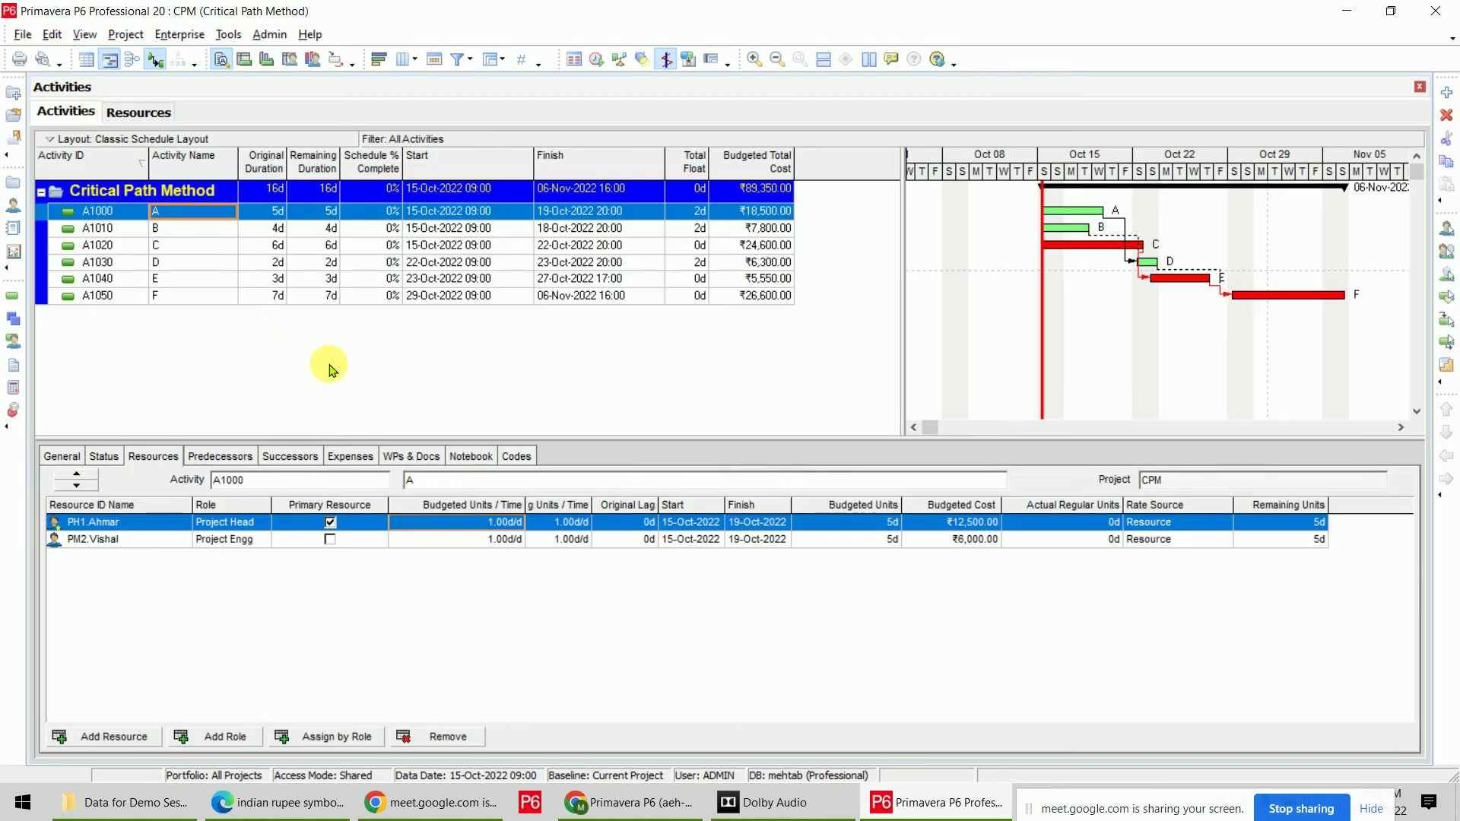
{"action": "left_click", "coordinate": [110, 738]}
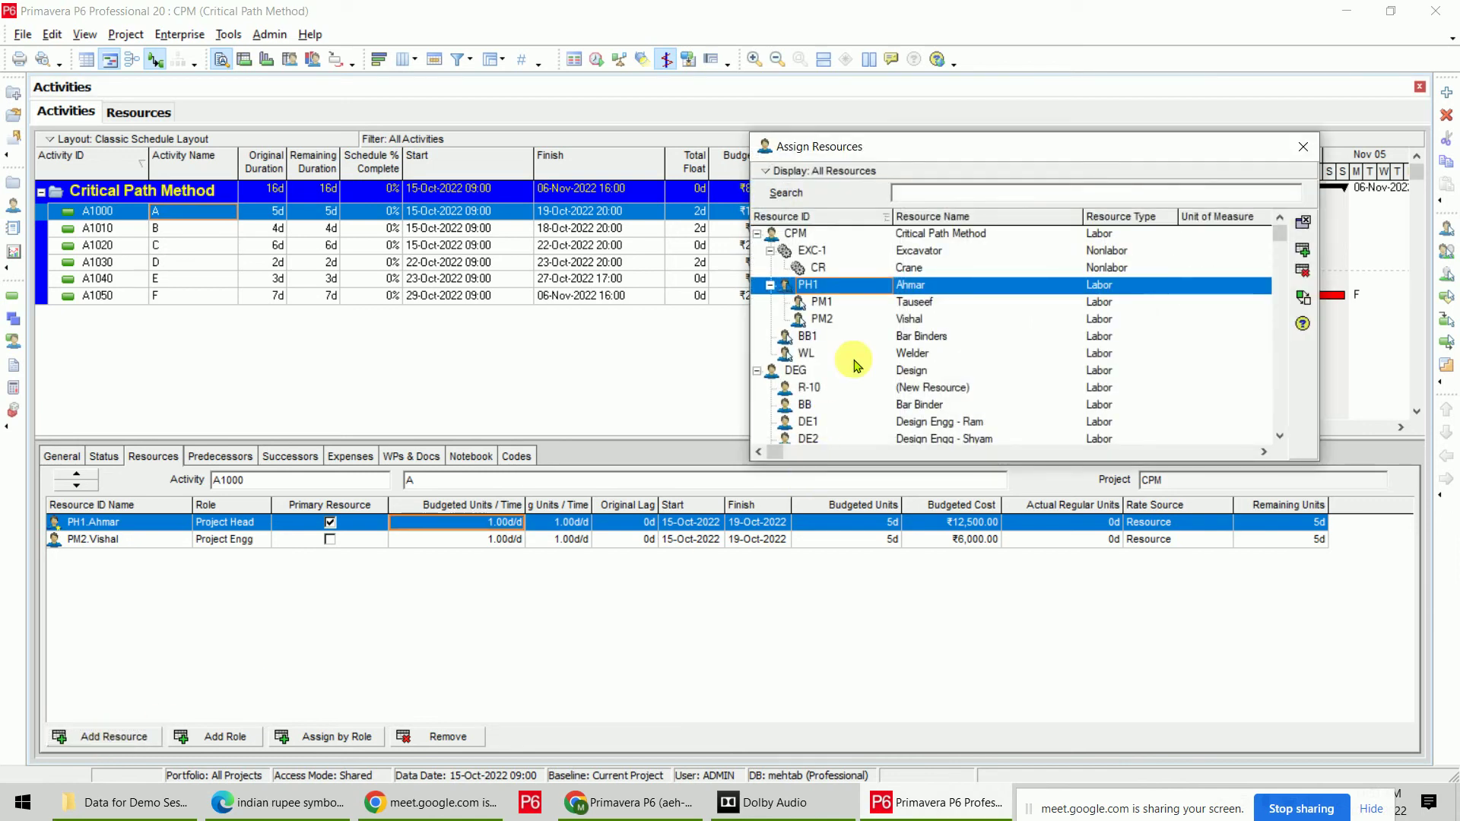
{"action": "double_click", "coordinate": [931, 251]}
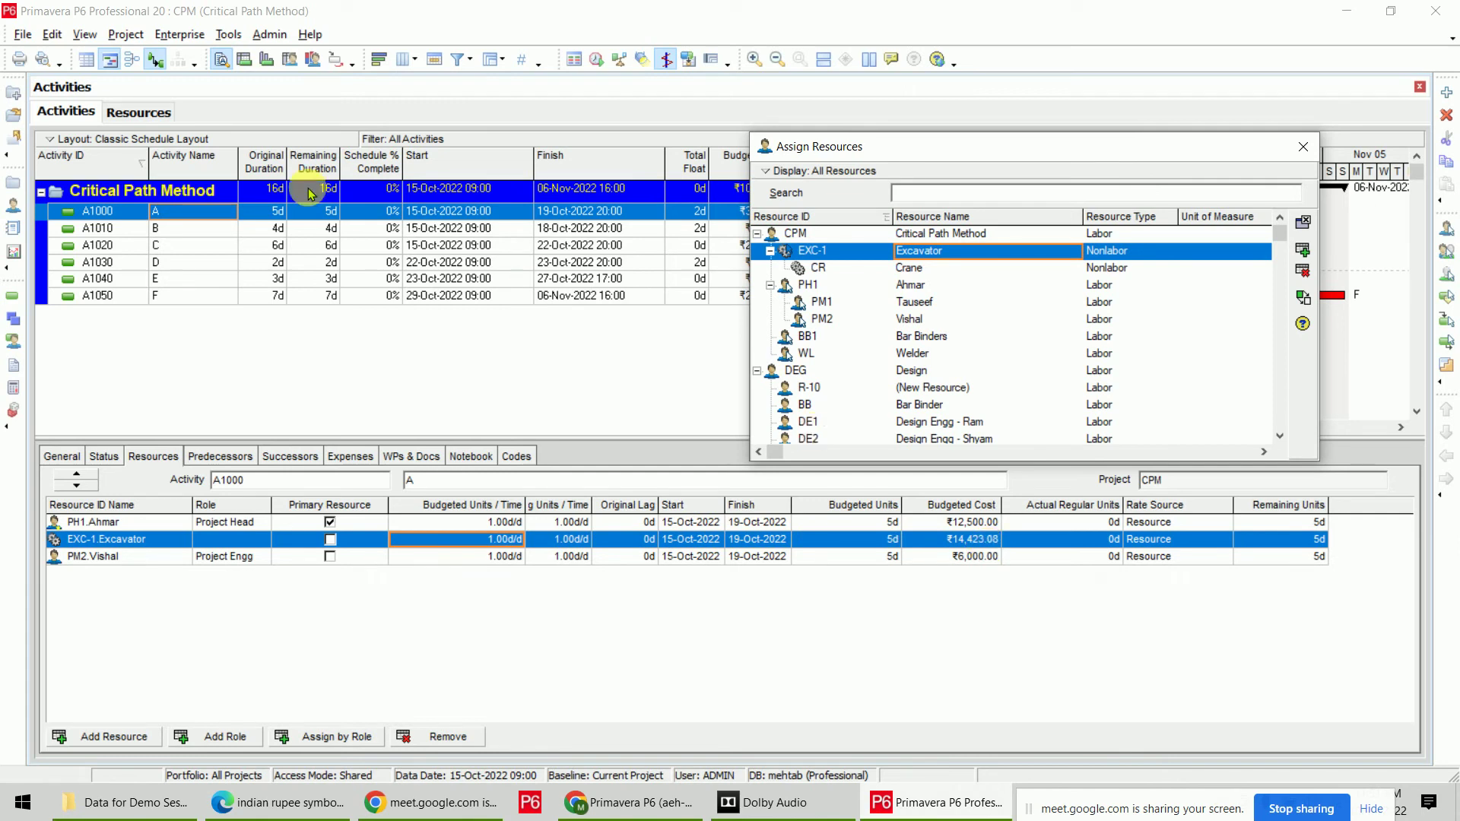
Assign the Crane resource to activity B and set its budgeted units per time to 2 d/d.
{"action": "left_click", "coordinate": [236, 232]}
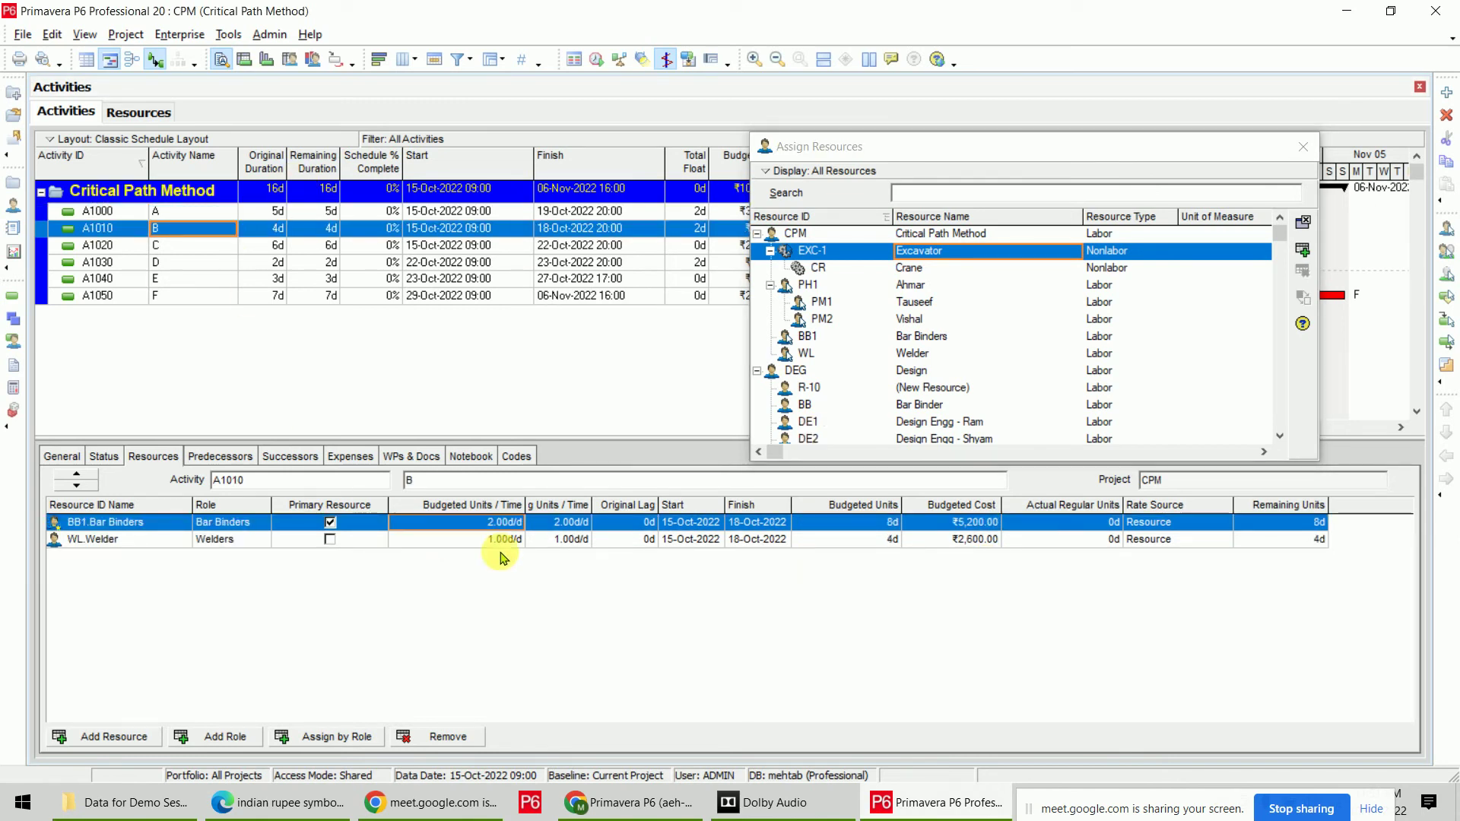
{"action": "double_click", "coordinate": [940, 271]}
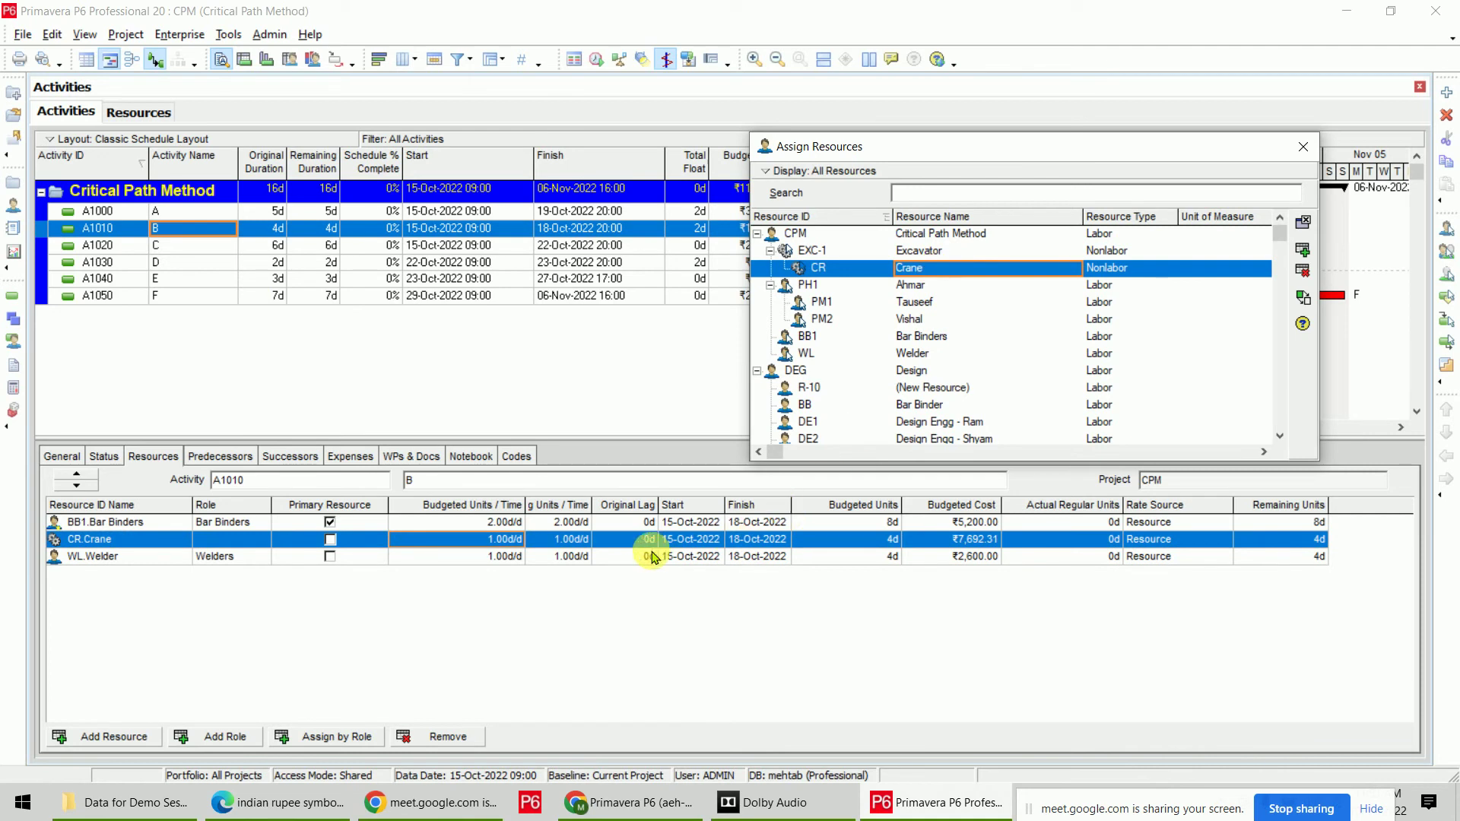
{"action": "left_click", "coordinate": [505, 540]}
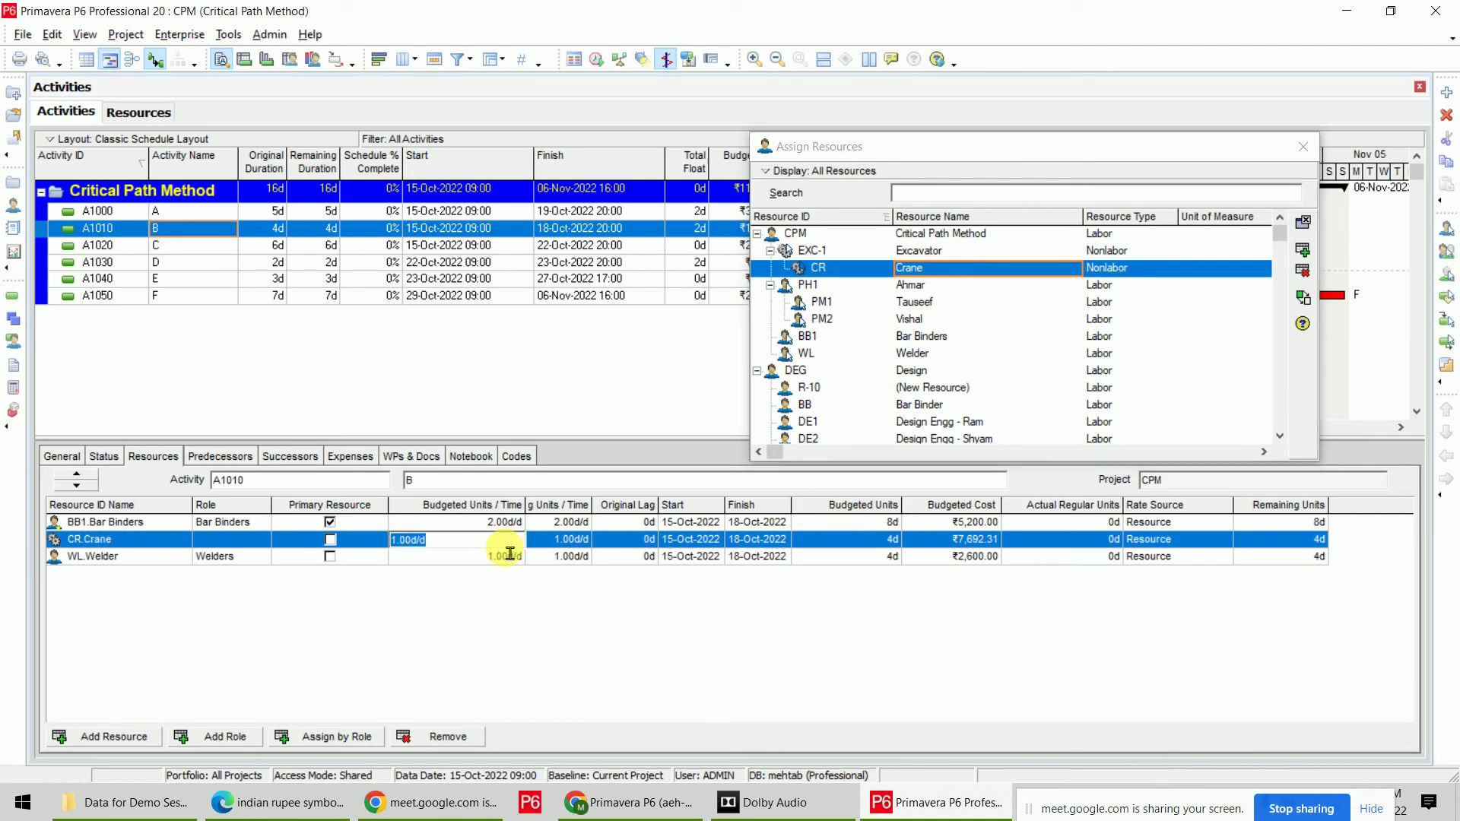
{"action": "type", "text": "2"}
{"action": "key", "text": "Return"}
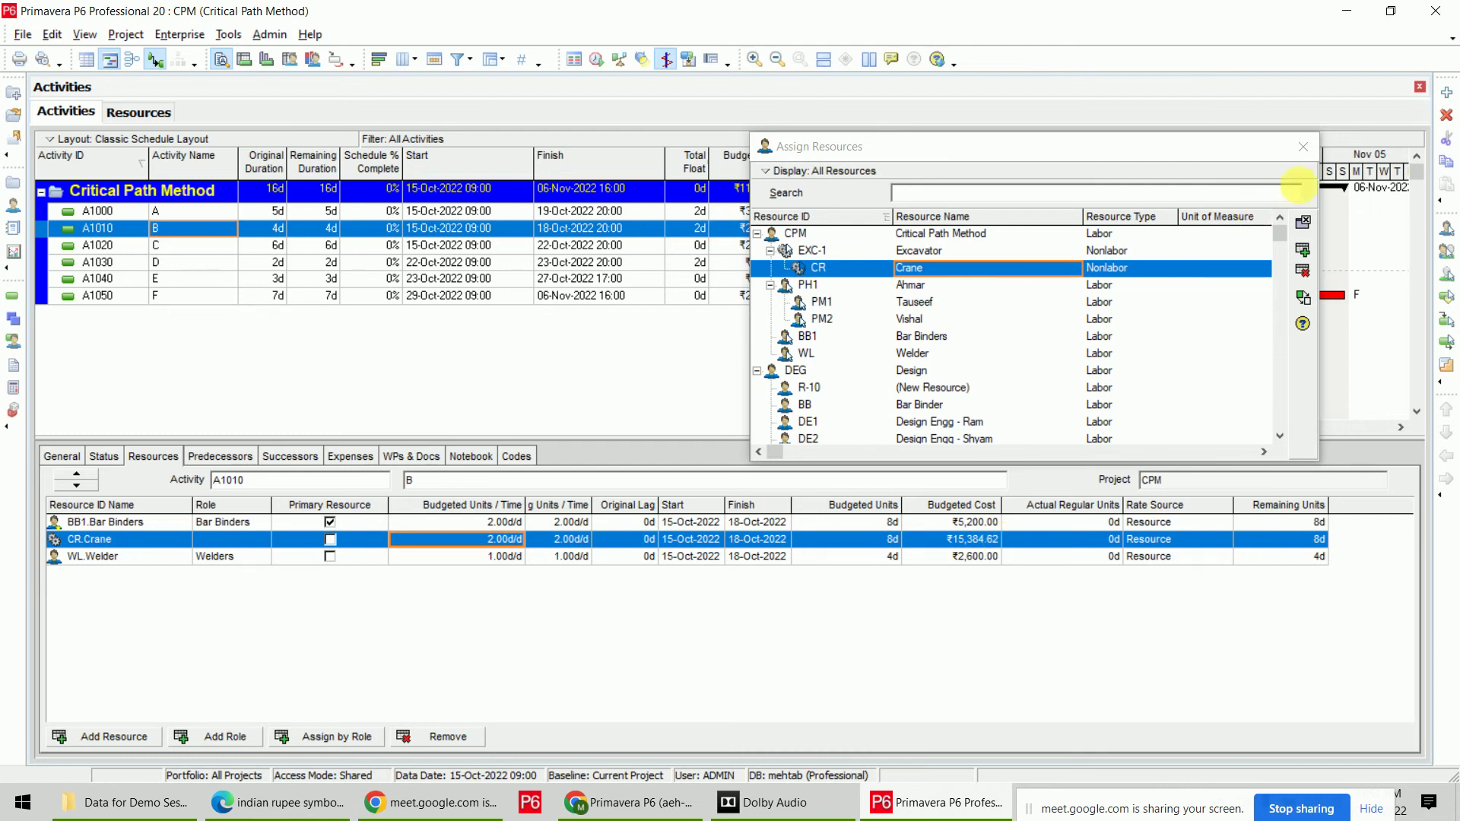
{"action": "left_click", "coordinate": [1303, 146]}
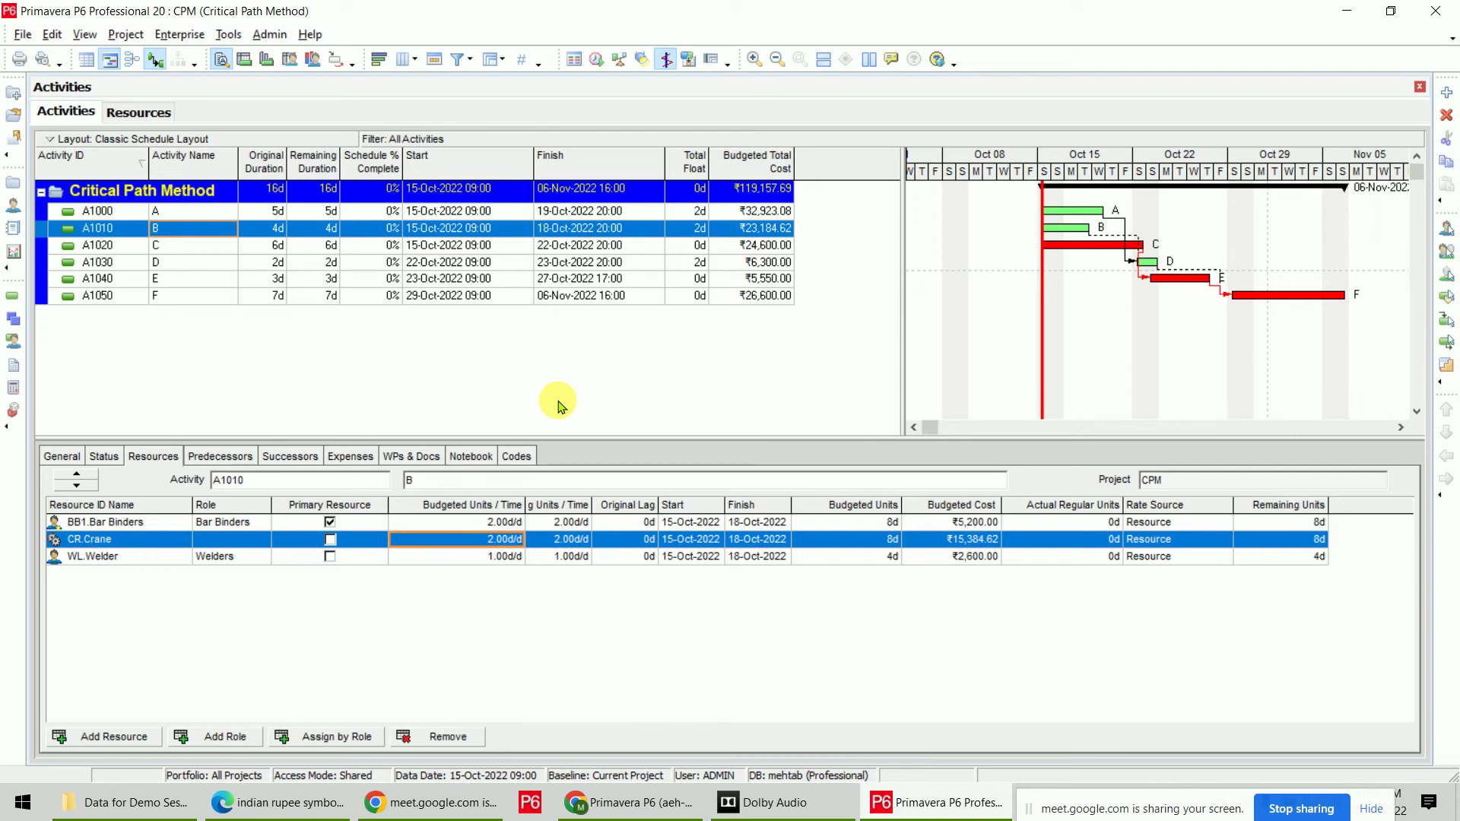
Add a new resource to the resource list and place it directly under CPM, above the Excavator.
{"action": "left_click", "coordinate": [133, 114]}
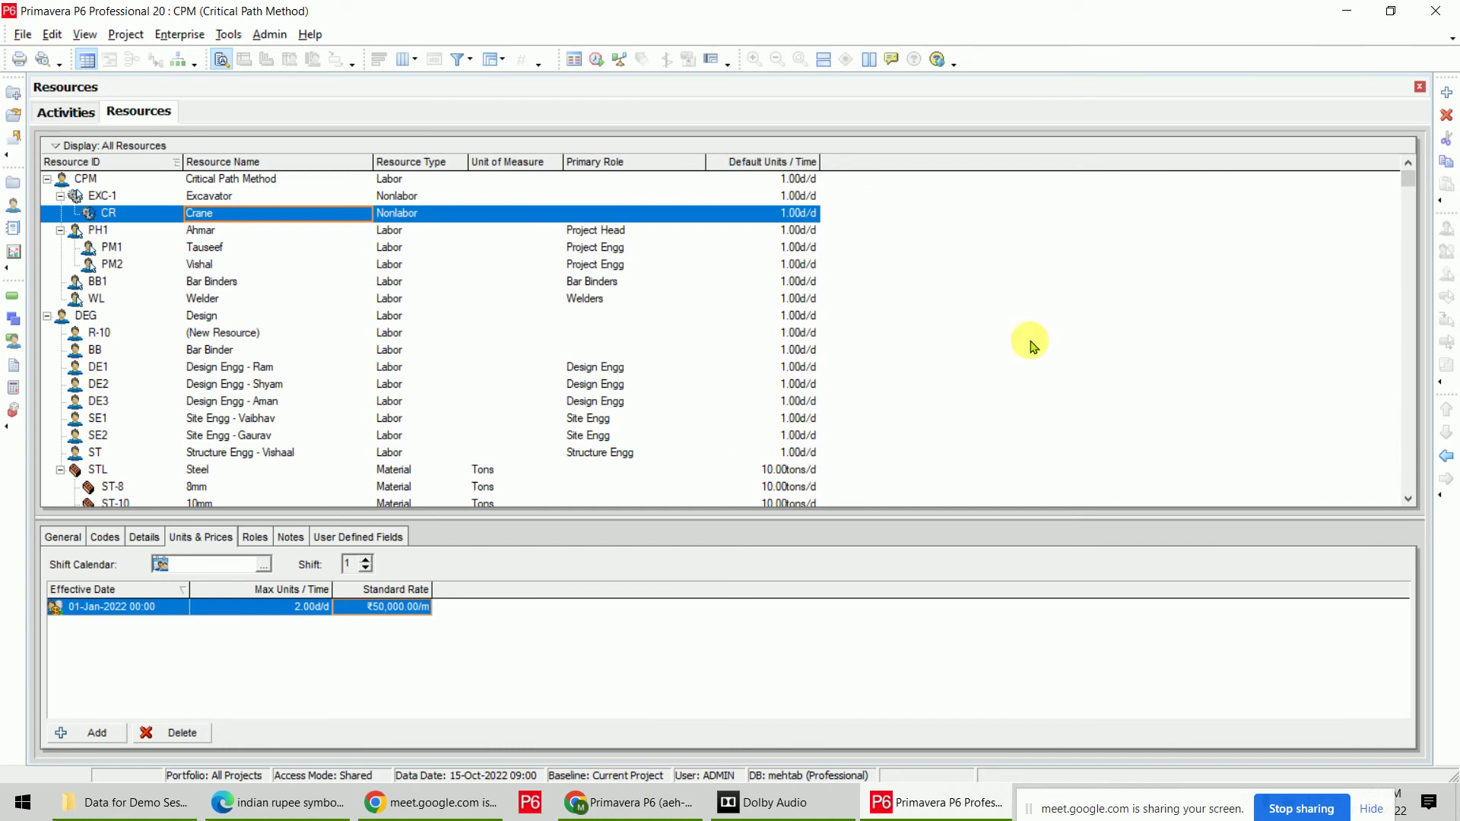
{"action": "left_click", "coordinate": [1445, 95]}
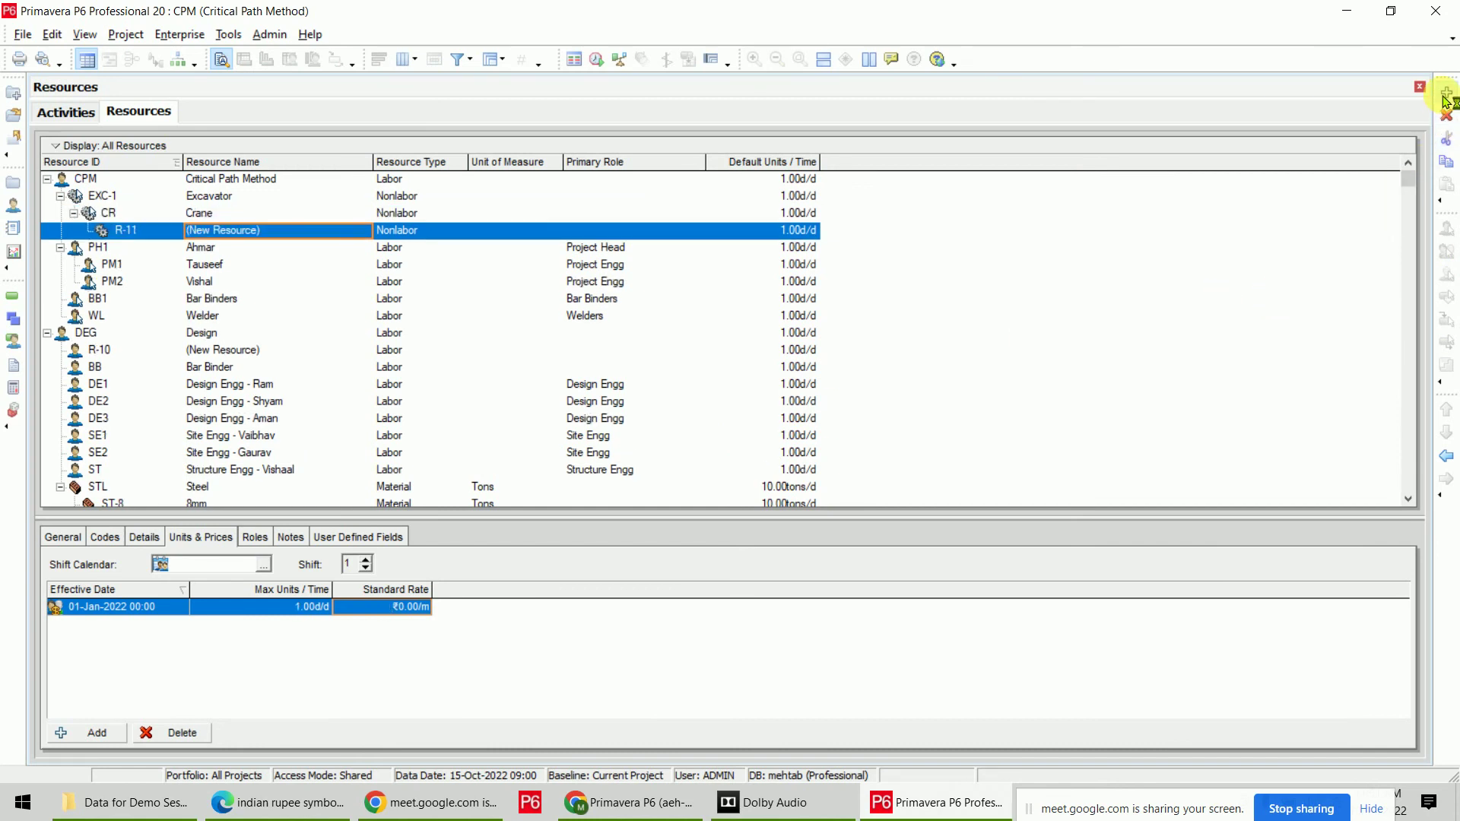
{"action": "left_click", "coordinate": [1446, 455]}
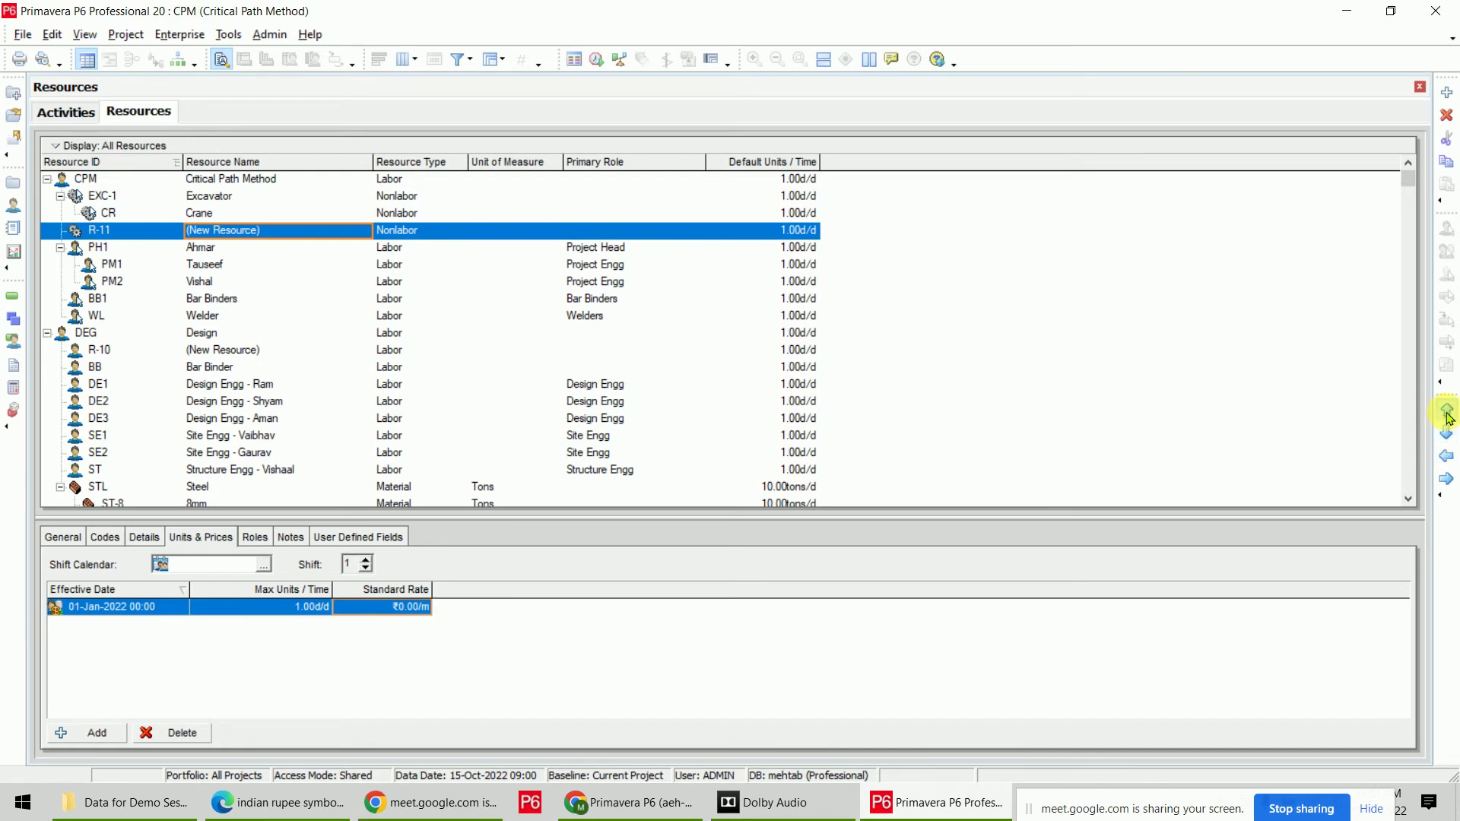
{"action": "left_click", "coordinate": [1446, 414]}
Give the new resource above the Excavator the ID ST-1 and the name Steel.
{"action": "left_click", "coordinate": [145, 199]}
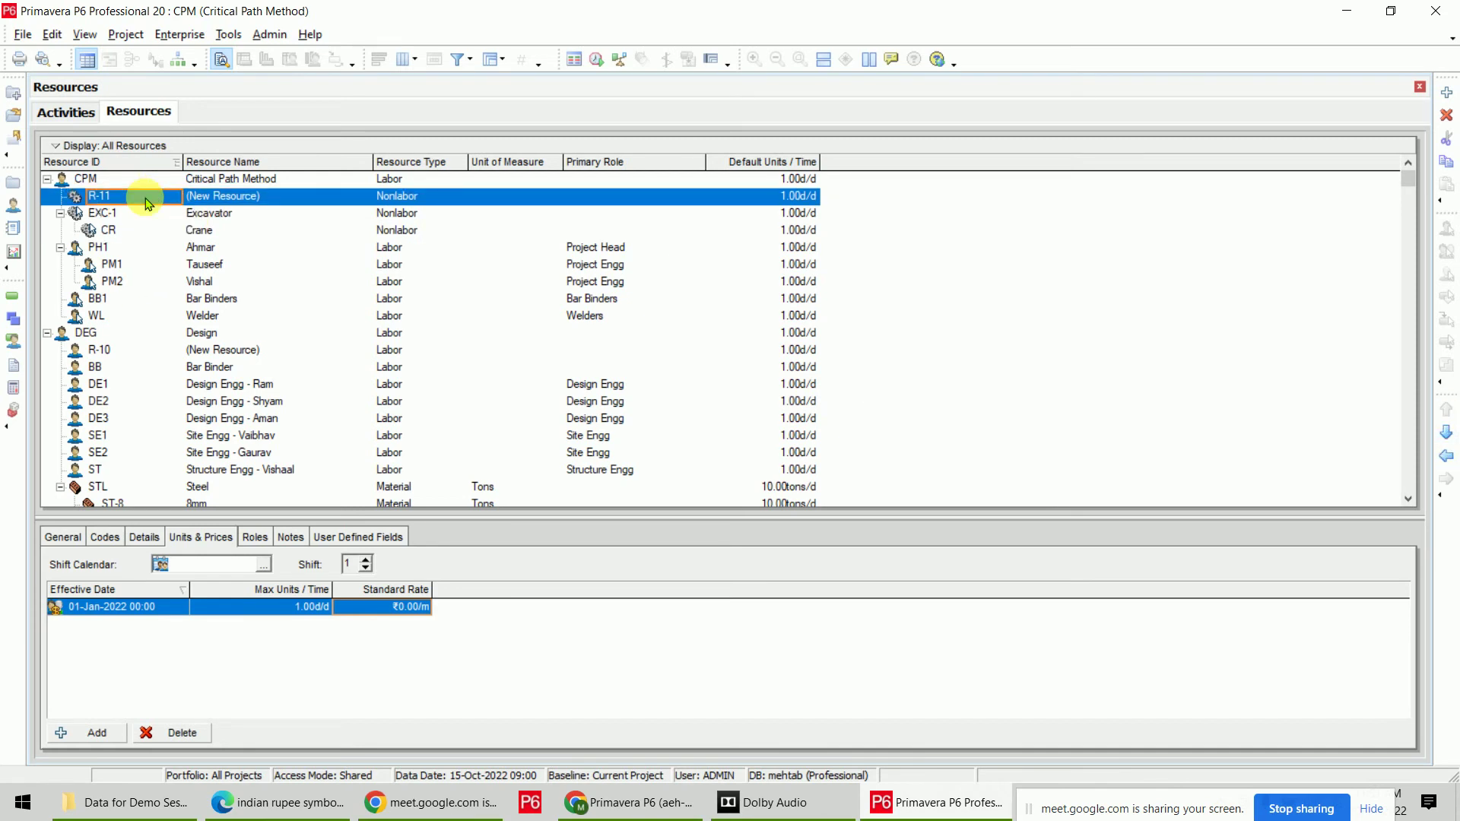
{"action": "type", "text": "S"}
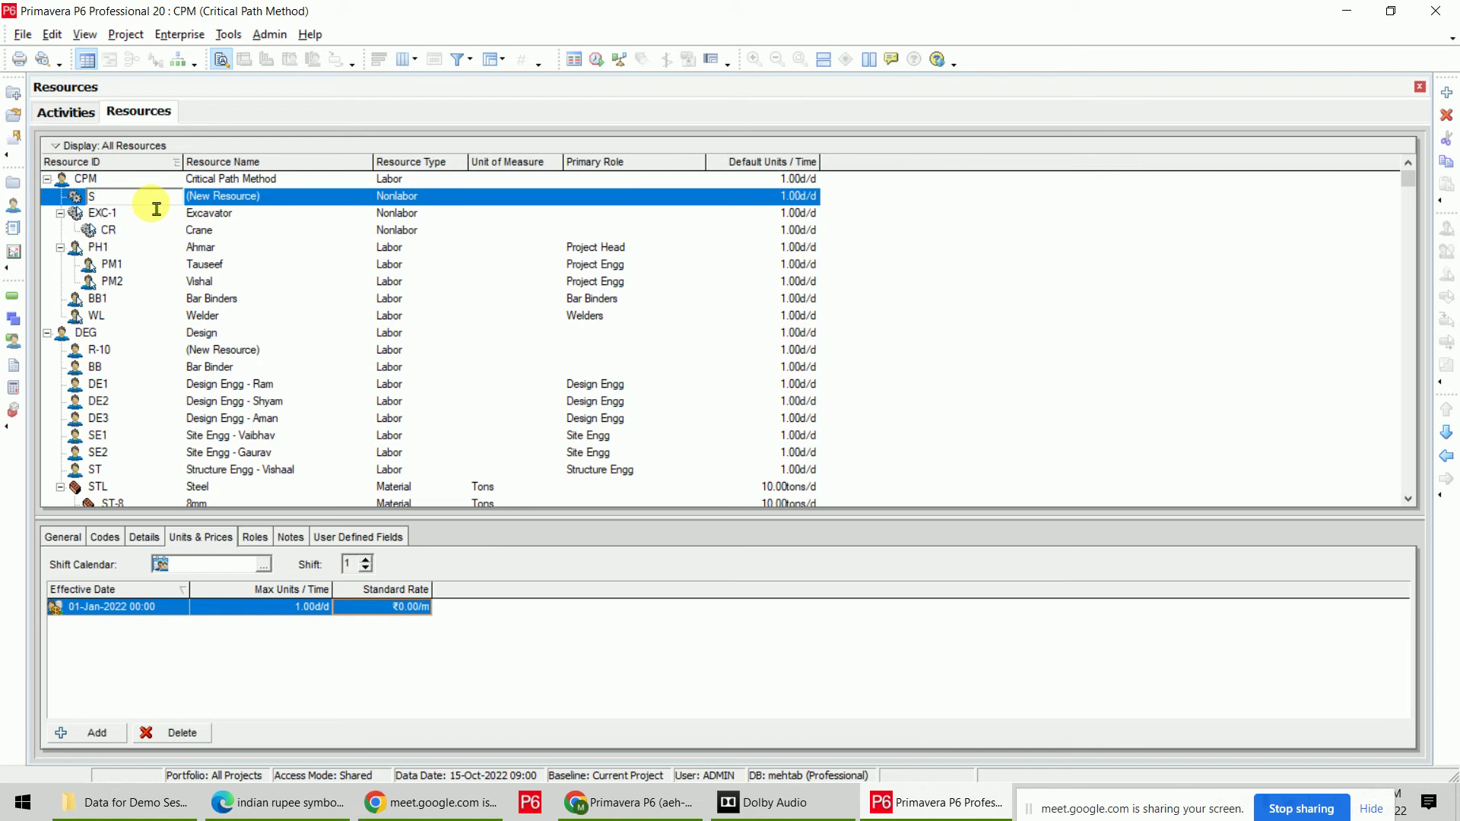
{"action": "type", "text": "T"}
{"action": "left_click", "coordinate": [146, 200]}
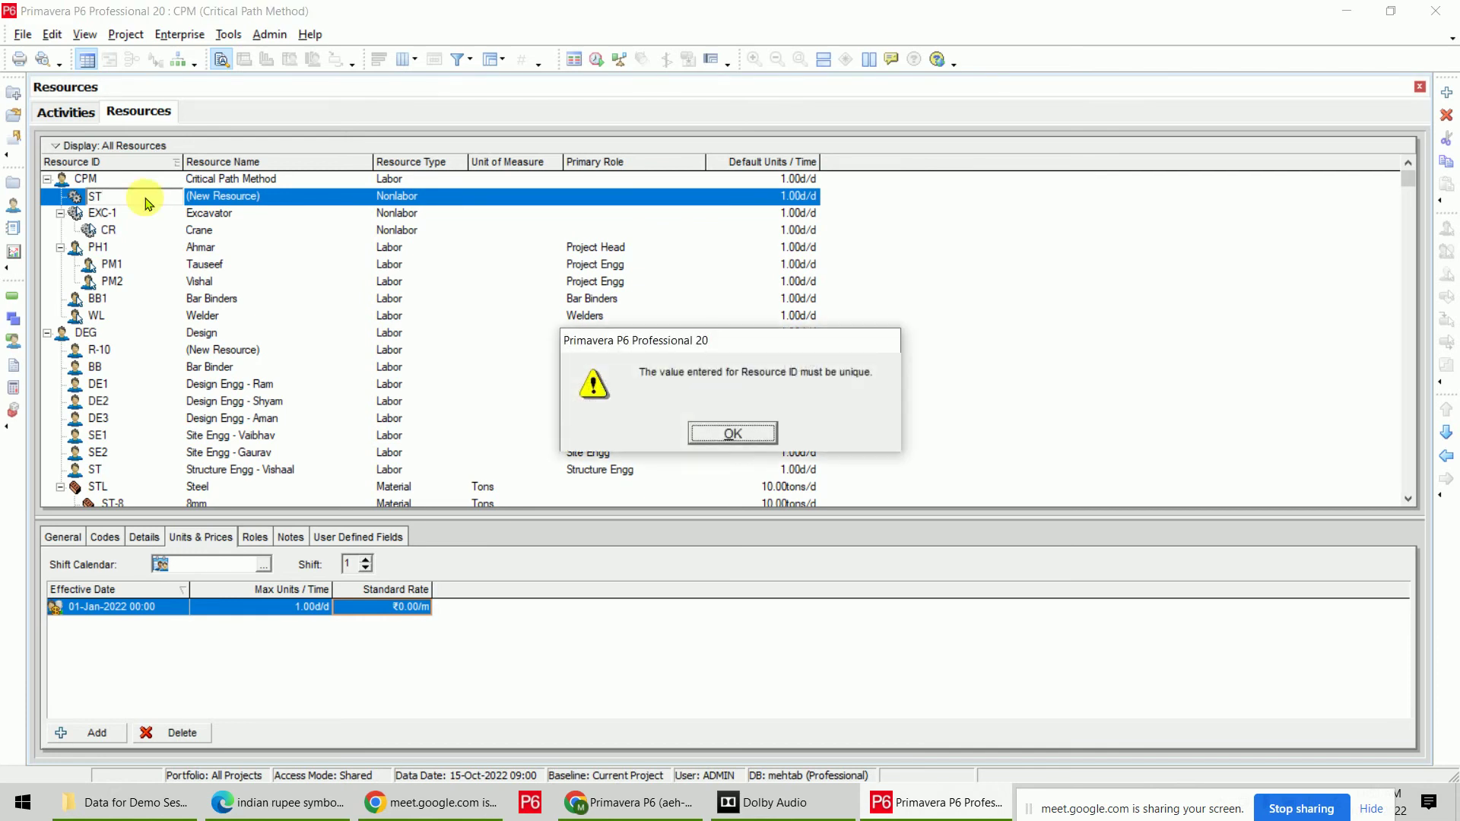
{"action": "left_click", "coordinate": [732, 433]}
{"action": "type", "text": "-1"}
{"action": "left_click", "coordinate": [313, 205]}
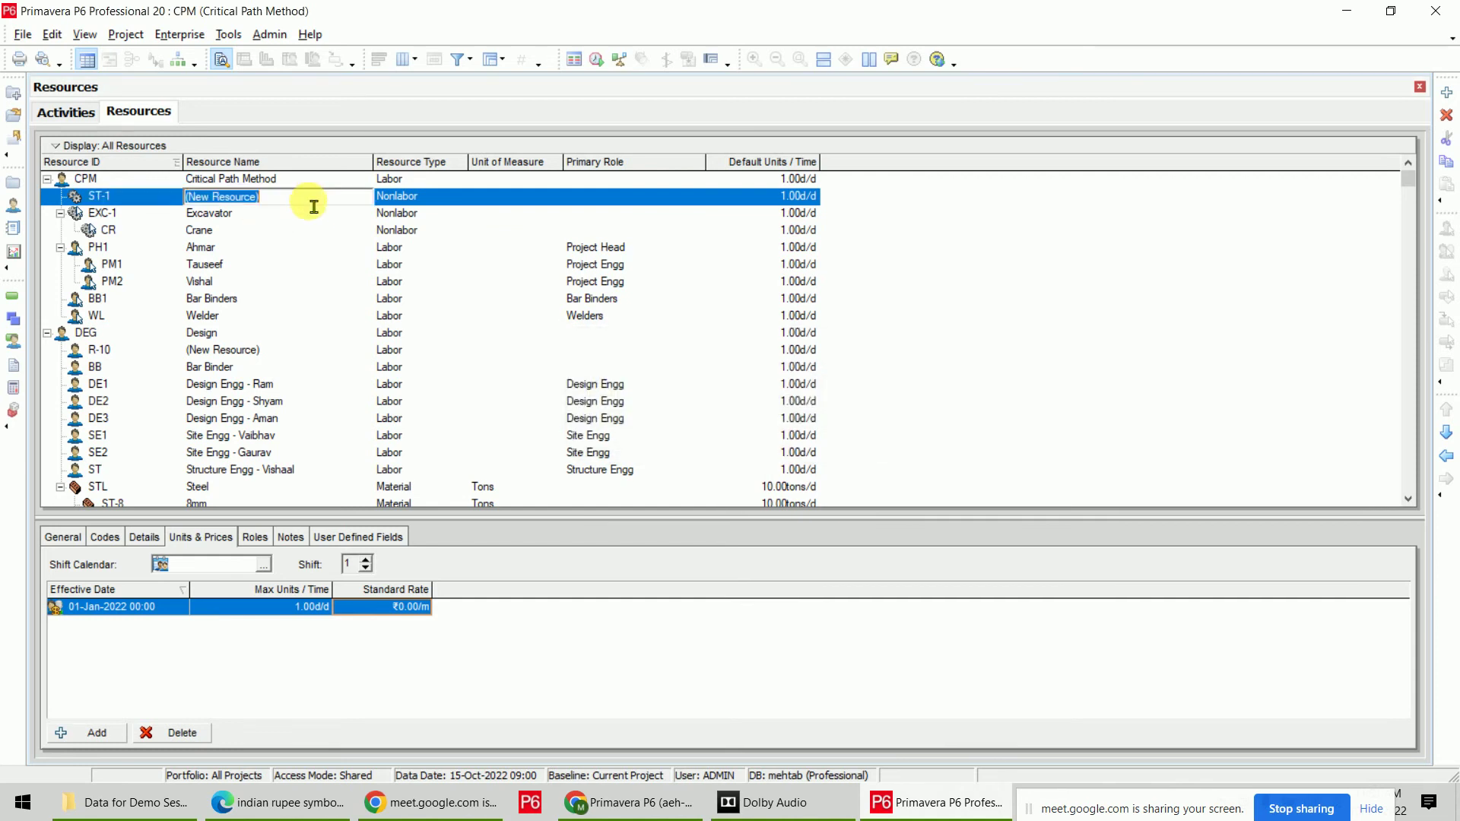
{"action": "type", "text": "Sy"}
{"action": "type", "text": "eel"}
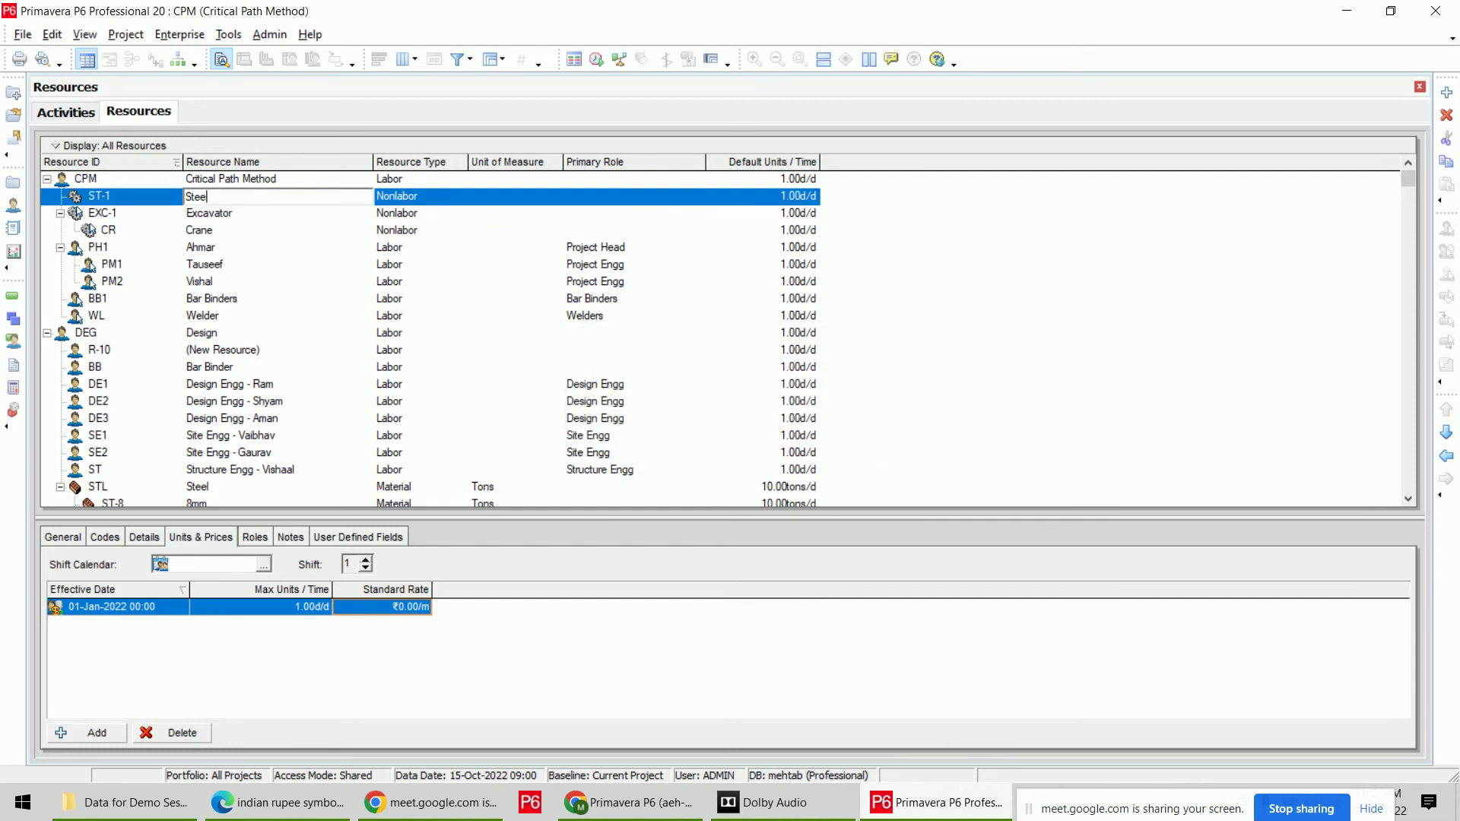
{"action": "left_click", "coordinate": [305, 199]}
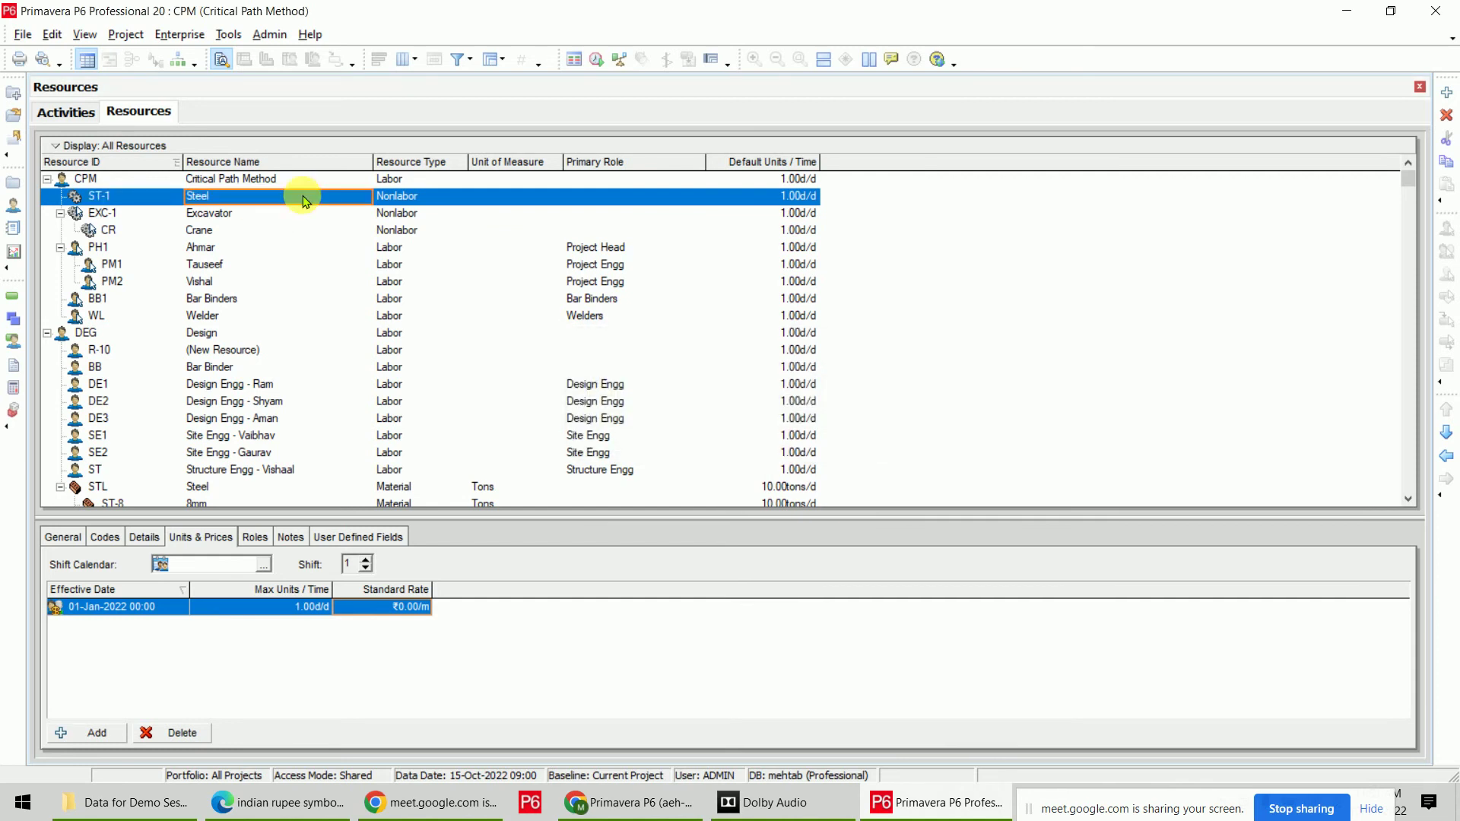
Set the ST-1 Steel resource's type to Material and its unit of measure to Metric Tonn.
{"action": "left_click", "coordinate": [441, 196]}
{"action": "left_click", "coordinate": [459, 198]}
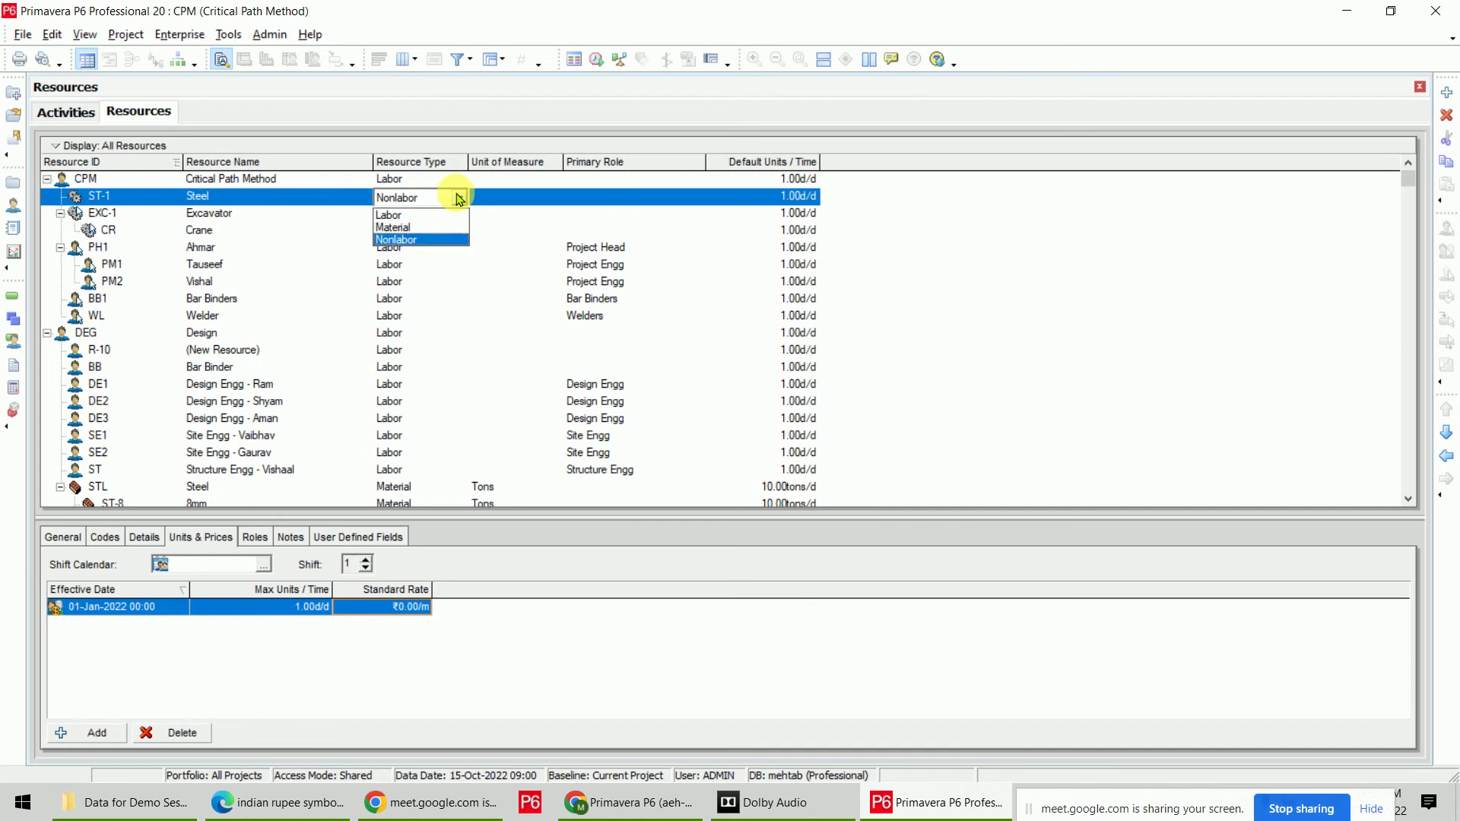
{"action": "left_click", "coordinate": [424, 228]}
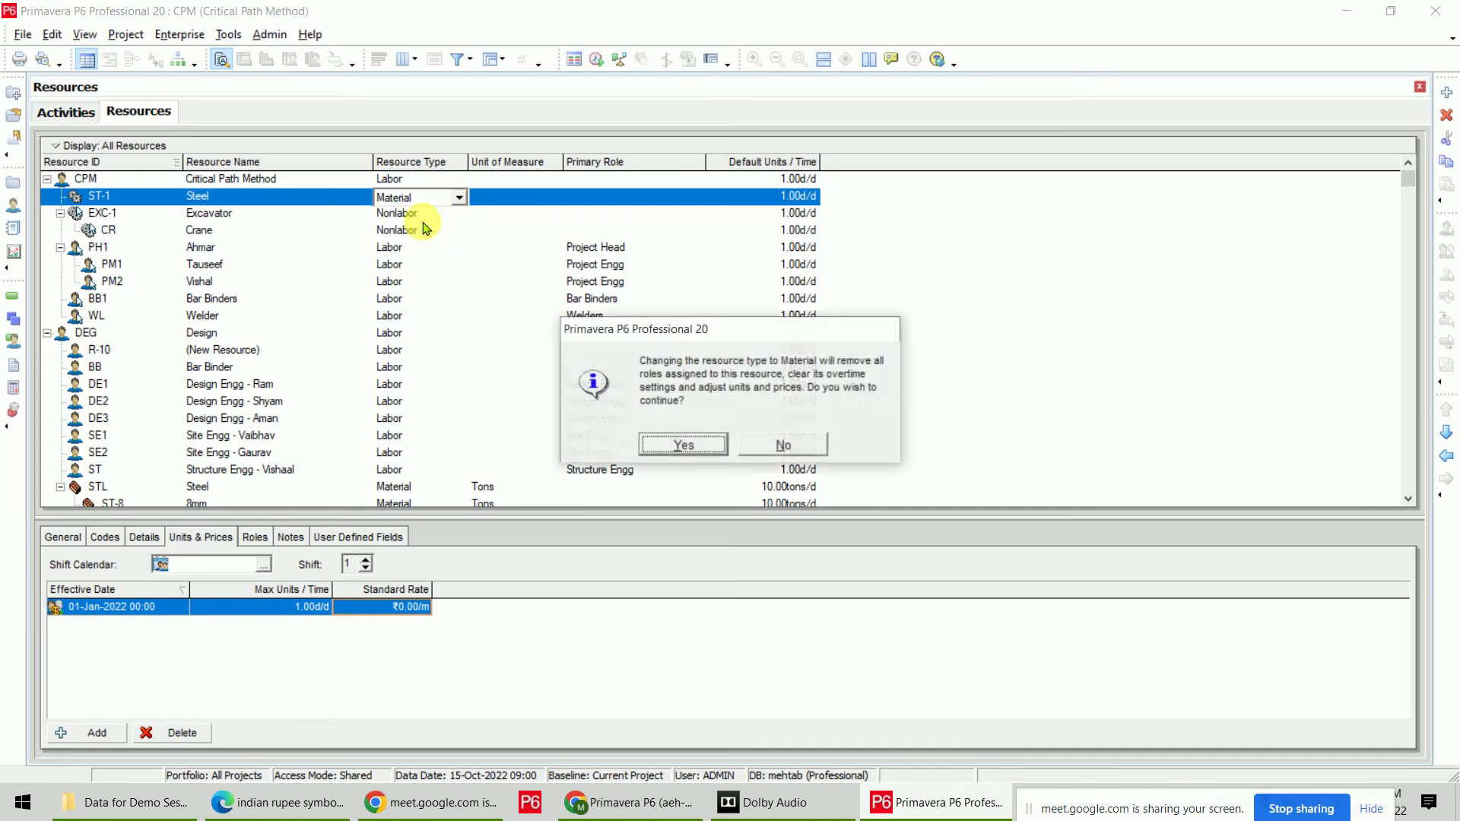
{"action": "left_click", "coordinate": [684, 444]}
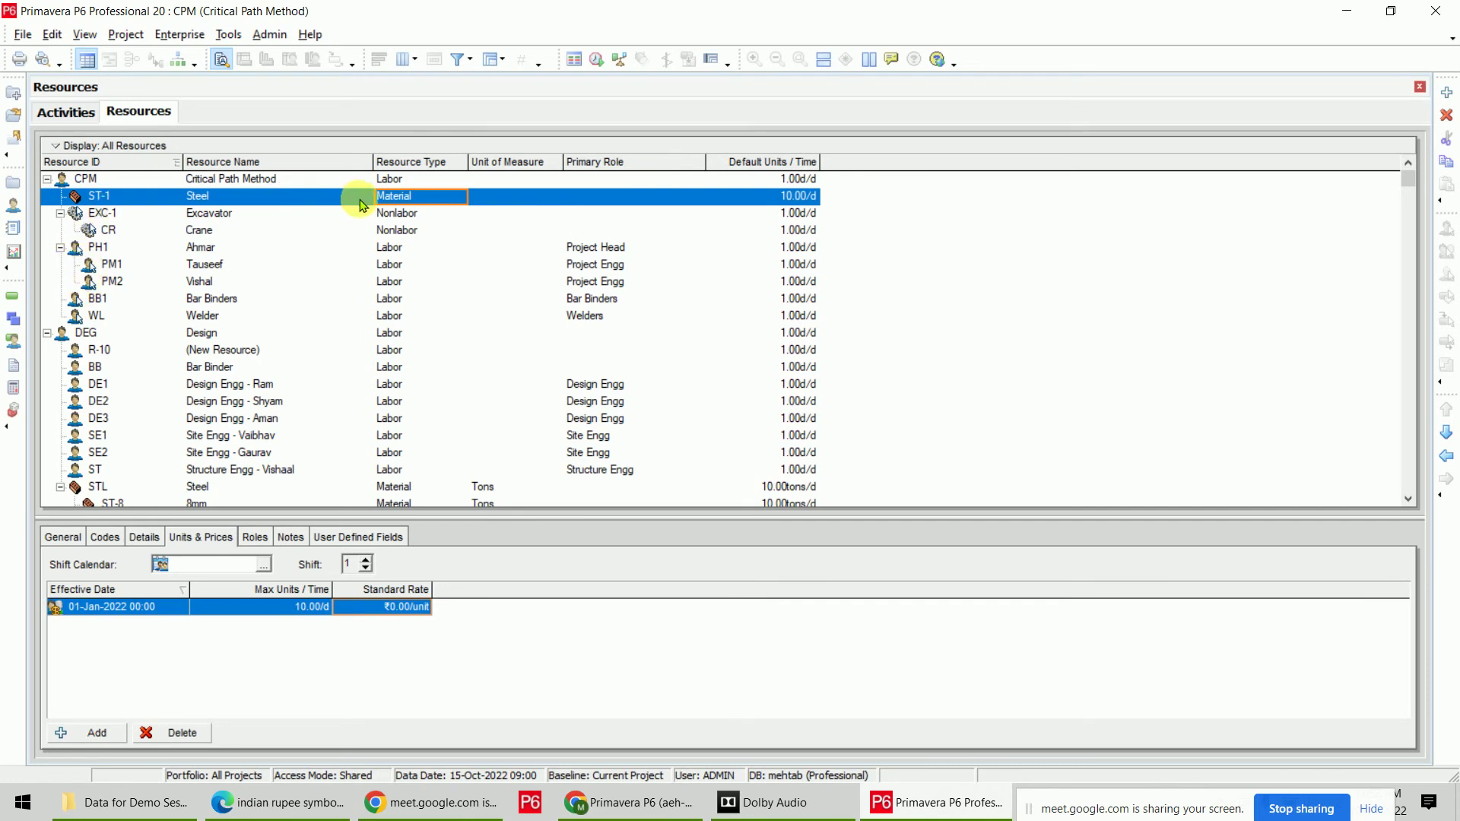
{"action": "left_click", "coordinate": [551, 203]}
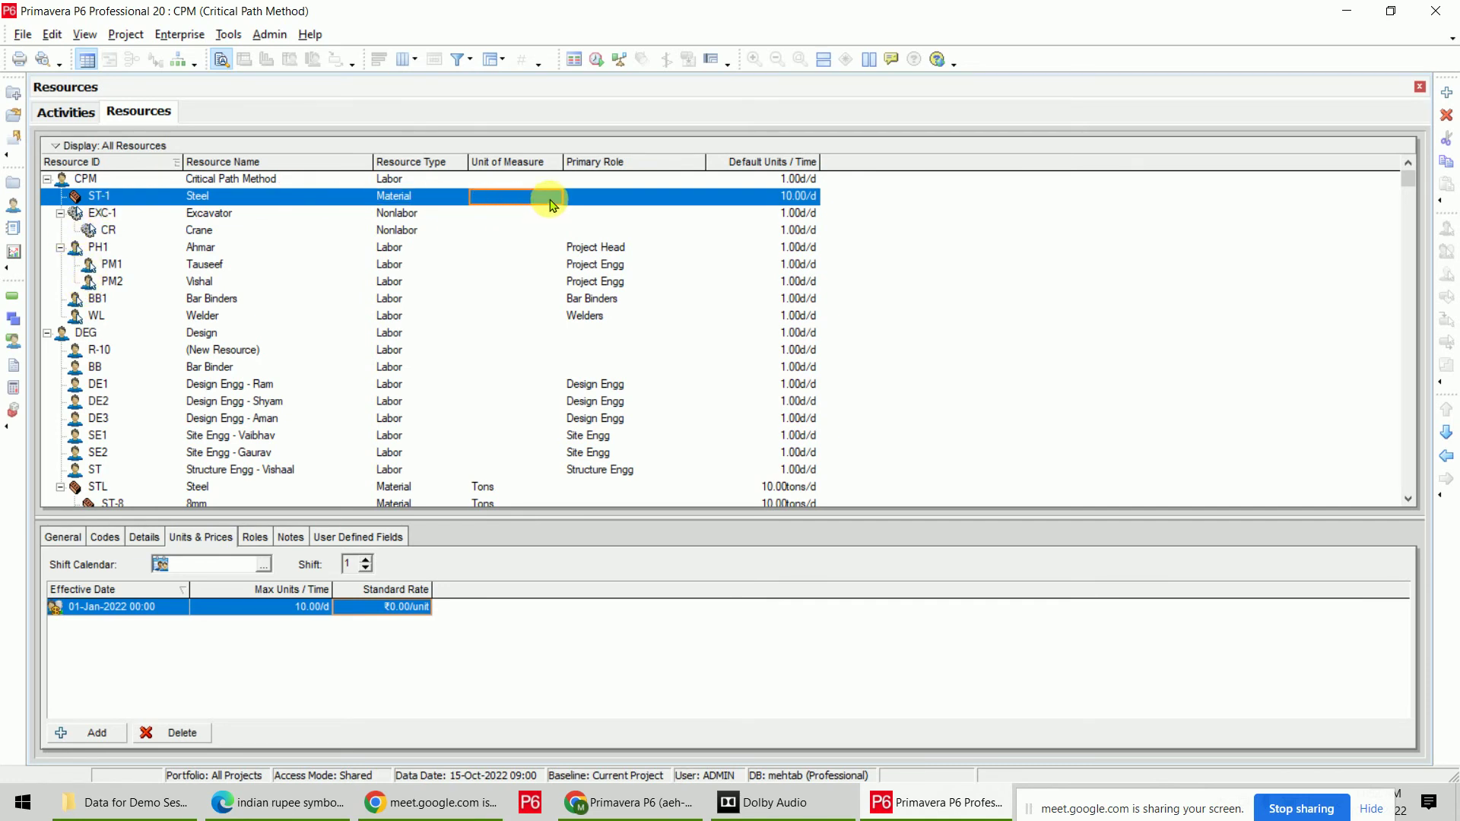
{"action": "double_click", "coordinate": [553, 202]}
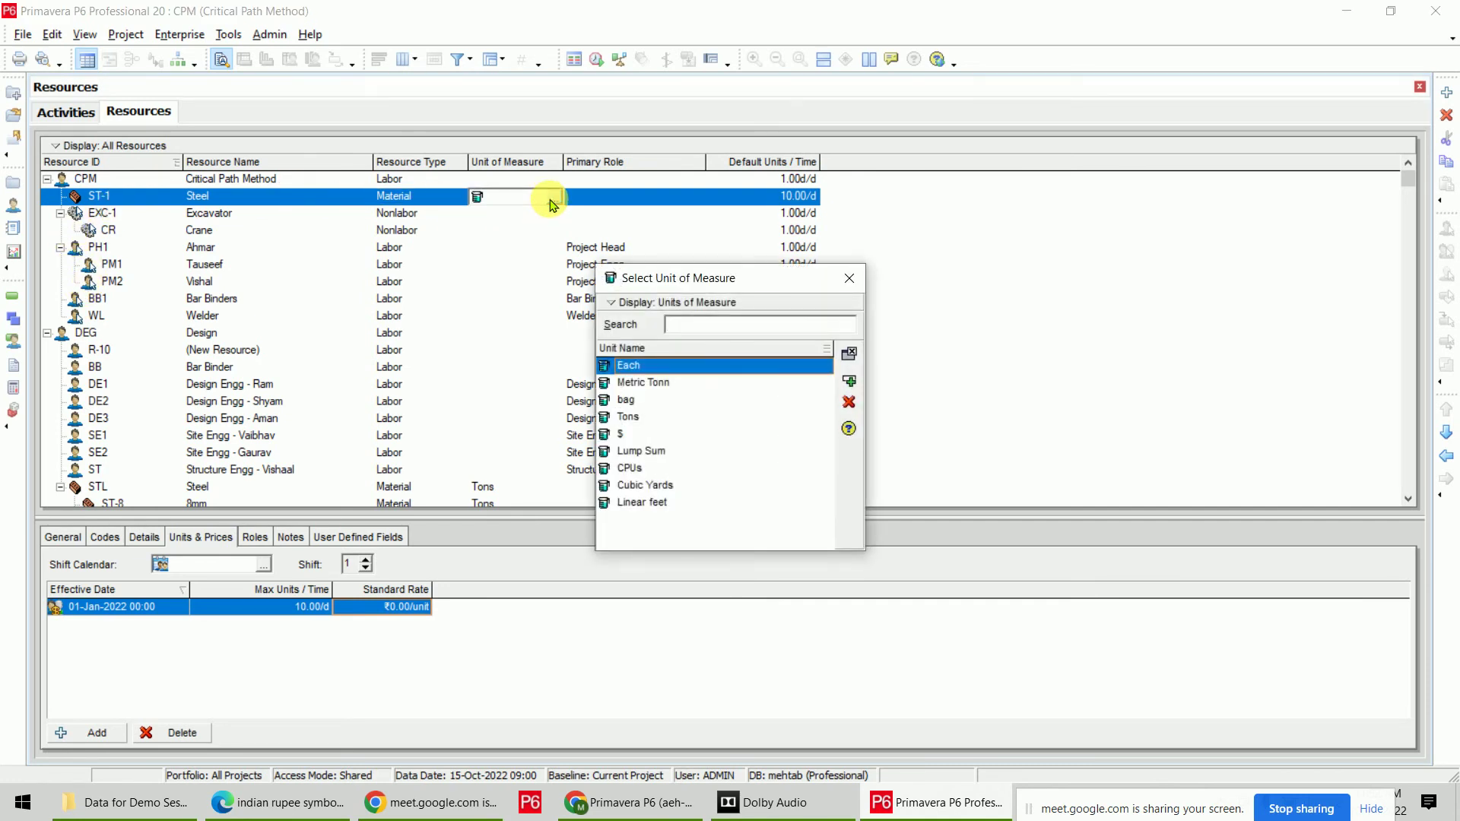
{"action": "double_click", "coordinate": [642, 382]}
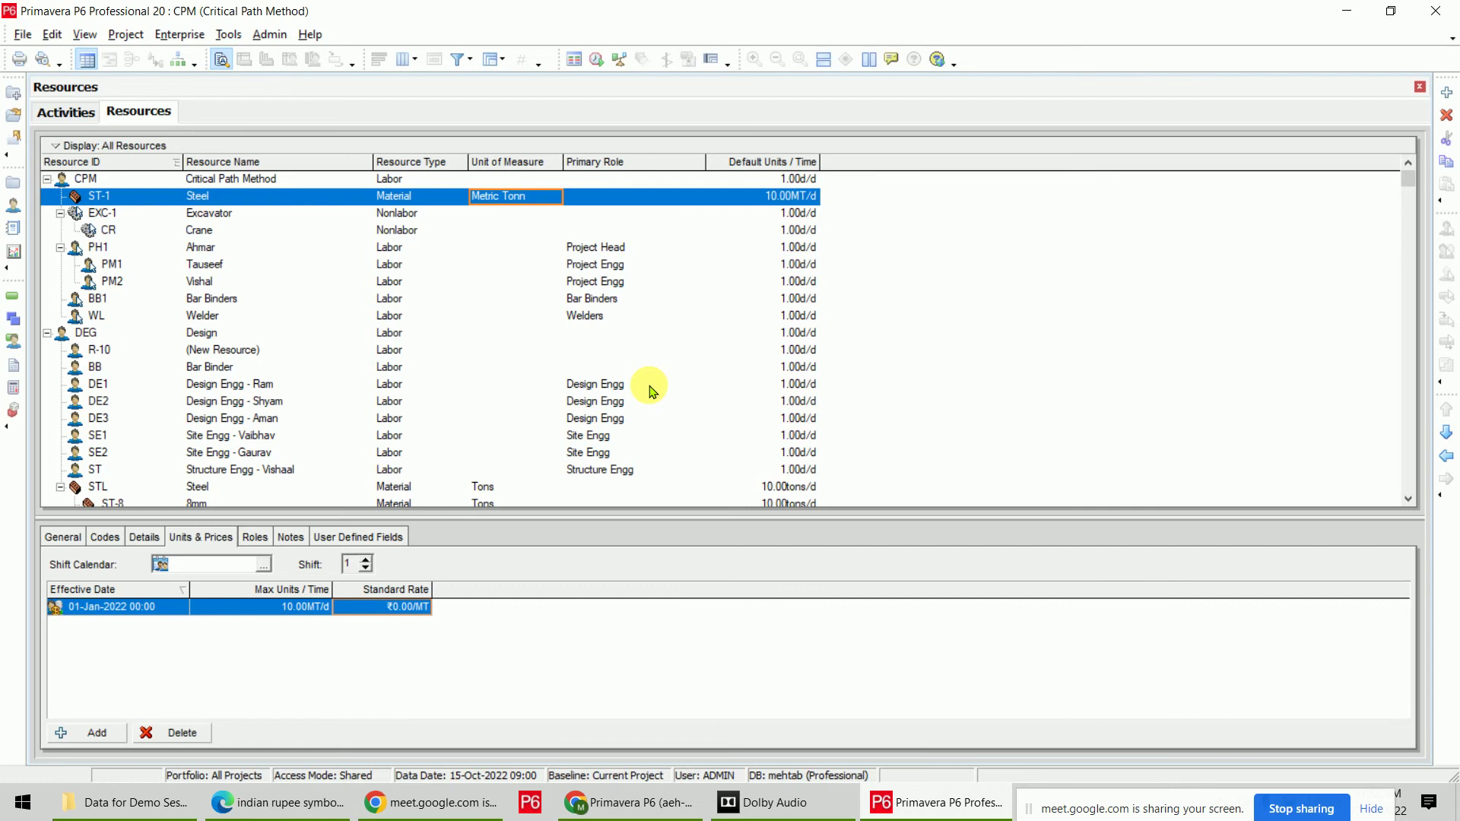
{"action": "double_click", "coordinate": [553, 196]}
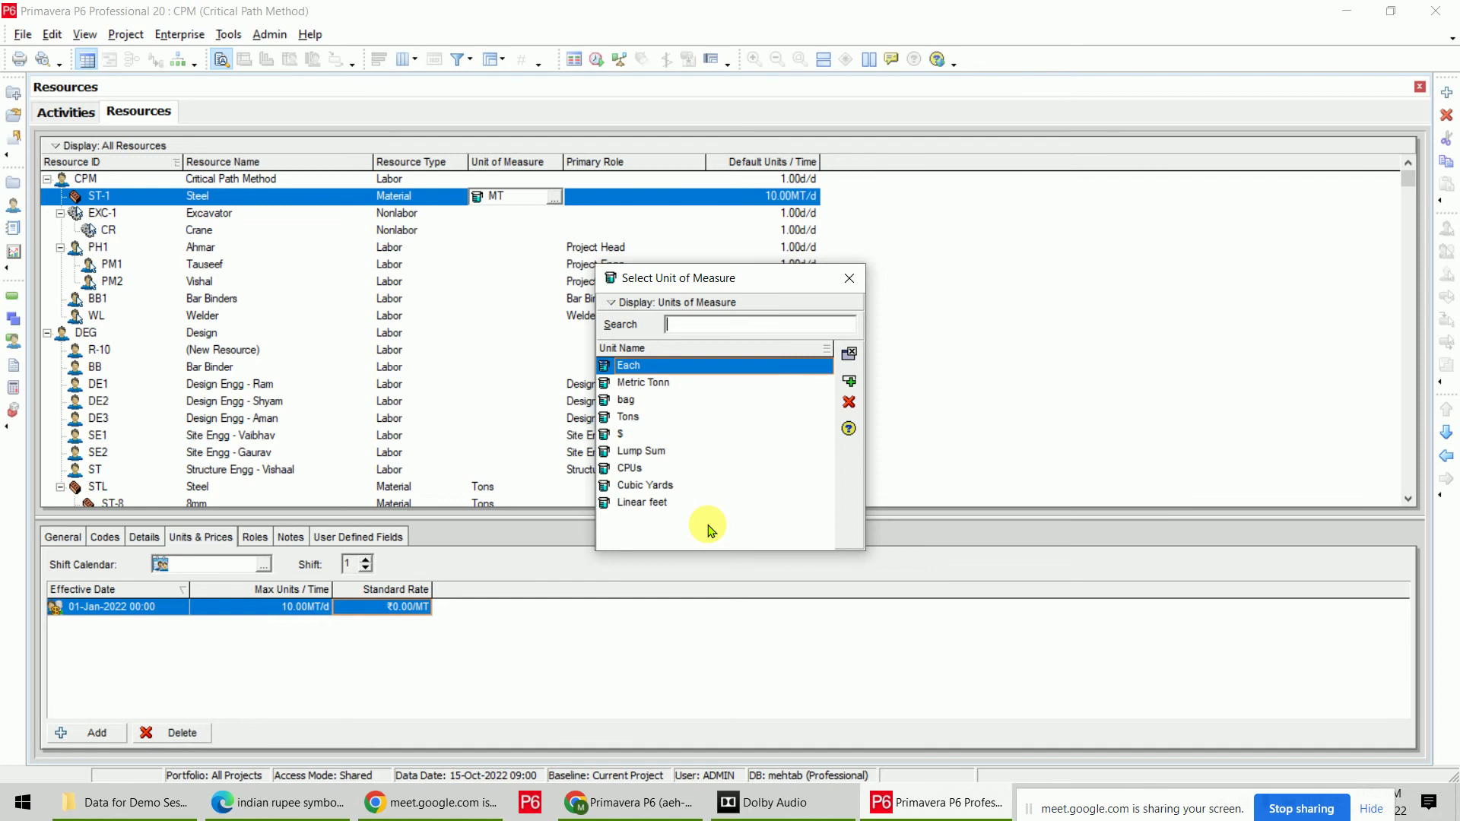
{"action": "left_click", "coordinate": [849, 353]}
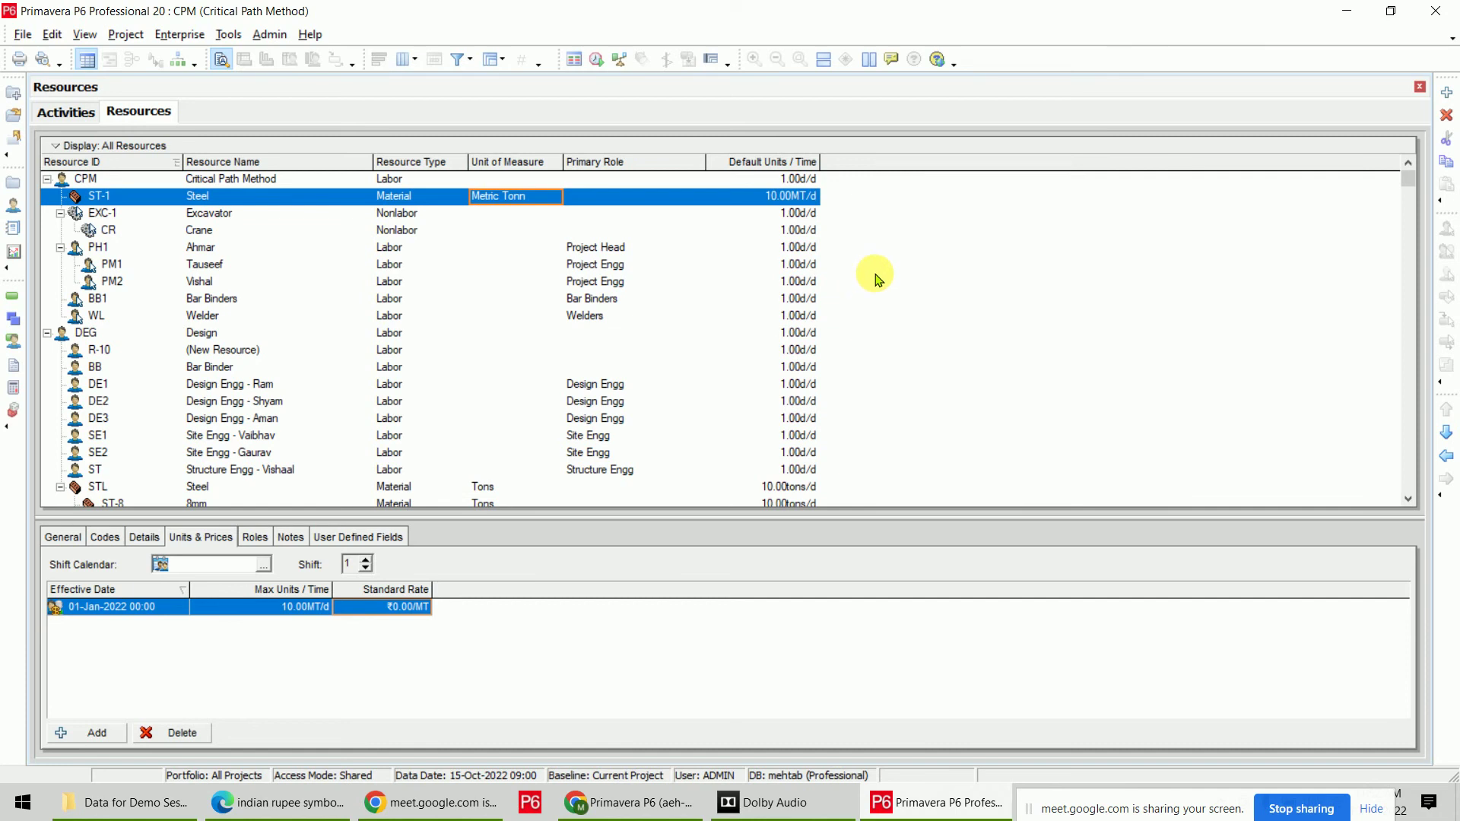
Add a unit of measure with the abbreviation un and the name unit to the admin categories.
{"action": "left_click", "coordinate": [283, 38]}
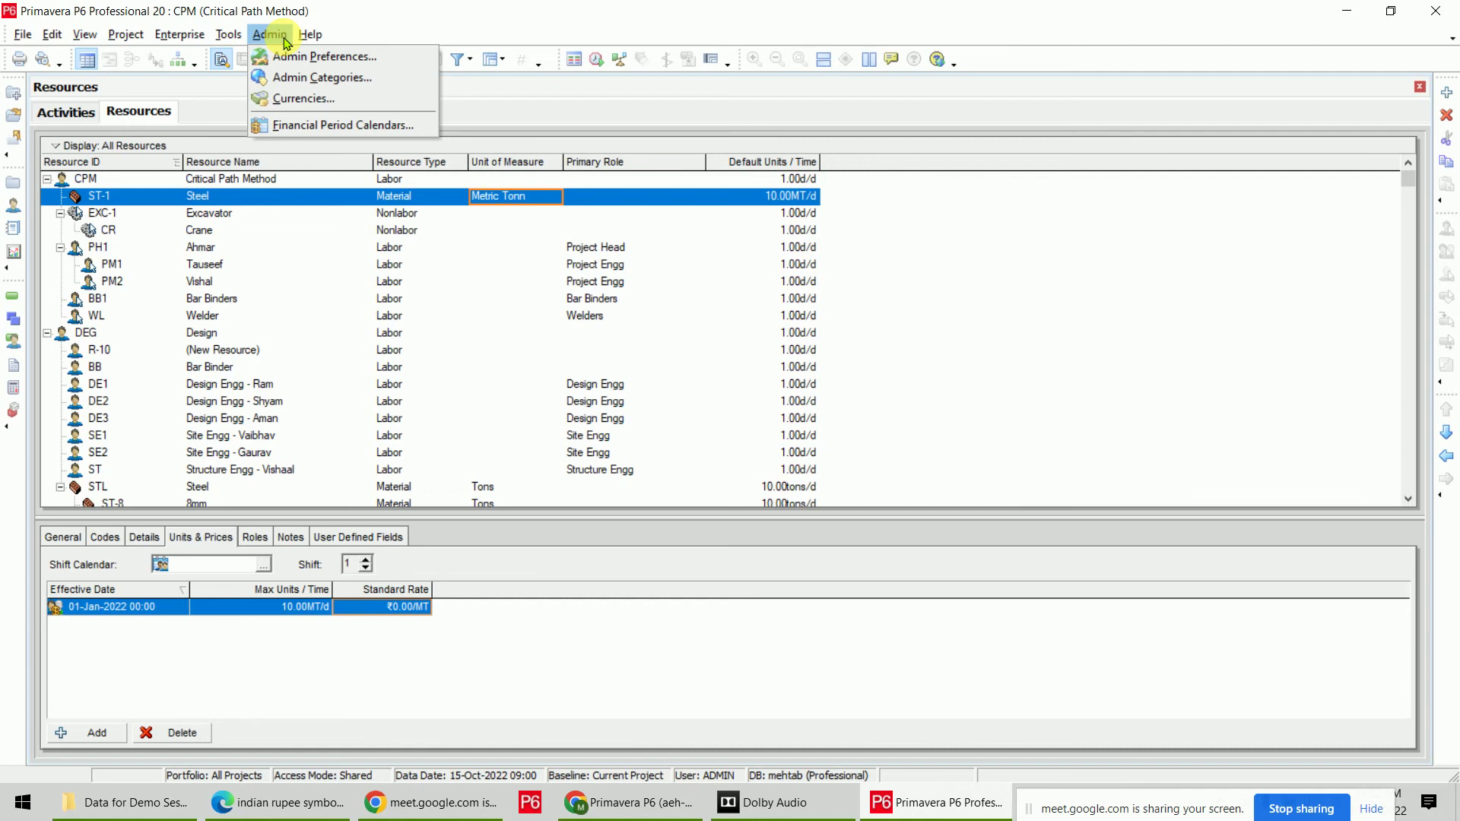
{"action": "left_click", "coordinate": [370, 81]}
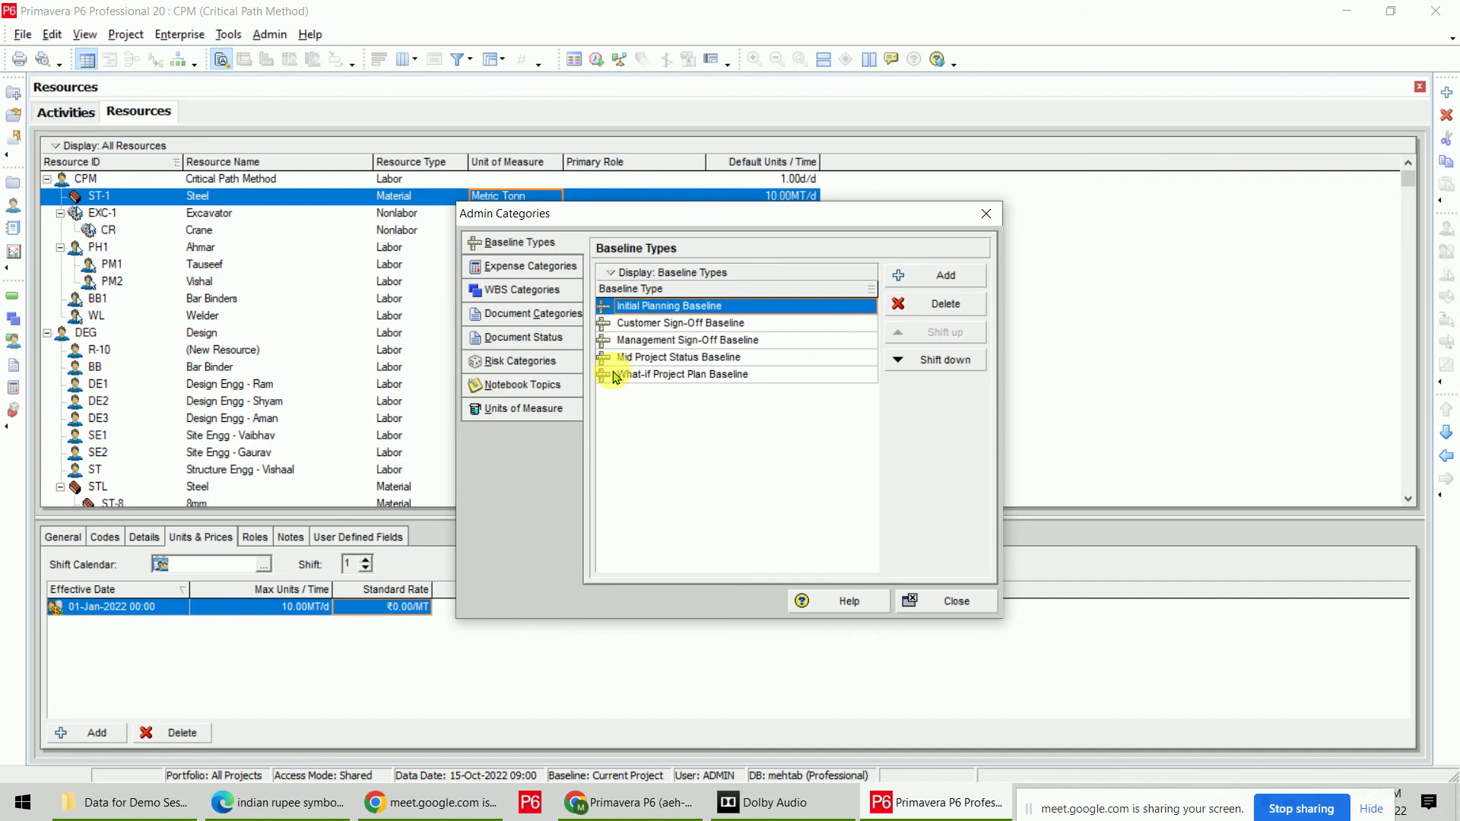
{"action": "left_click", "coordinate": [544, 412]}
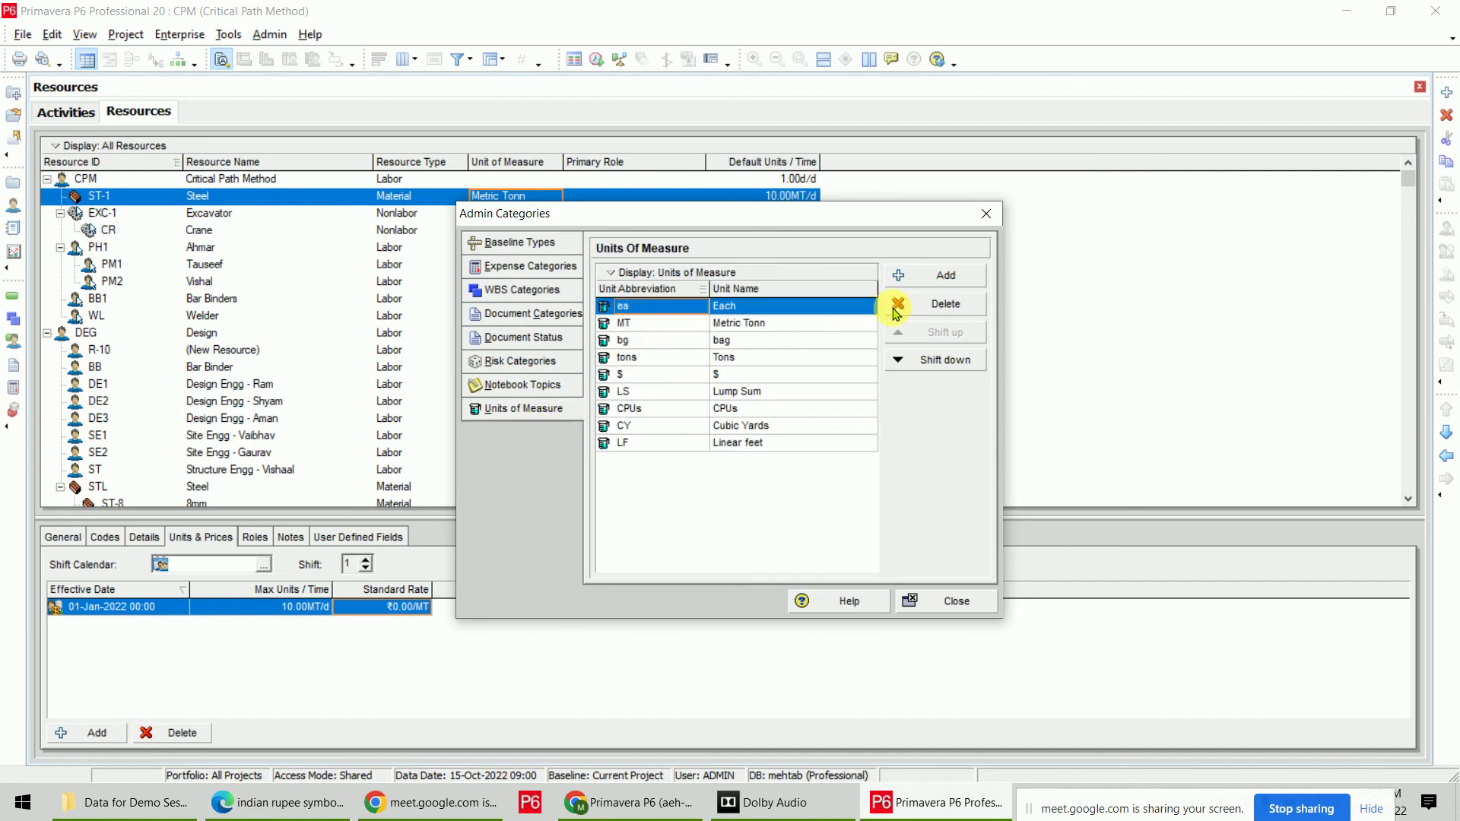
{"action": "left_click", "coordinate": [910, 278]}
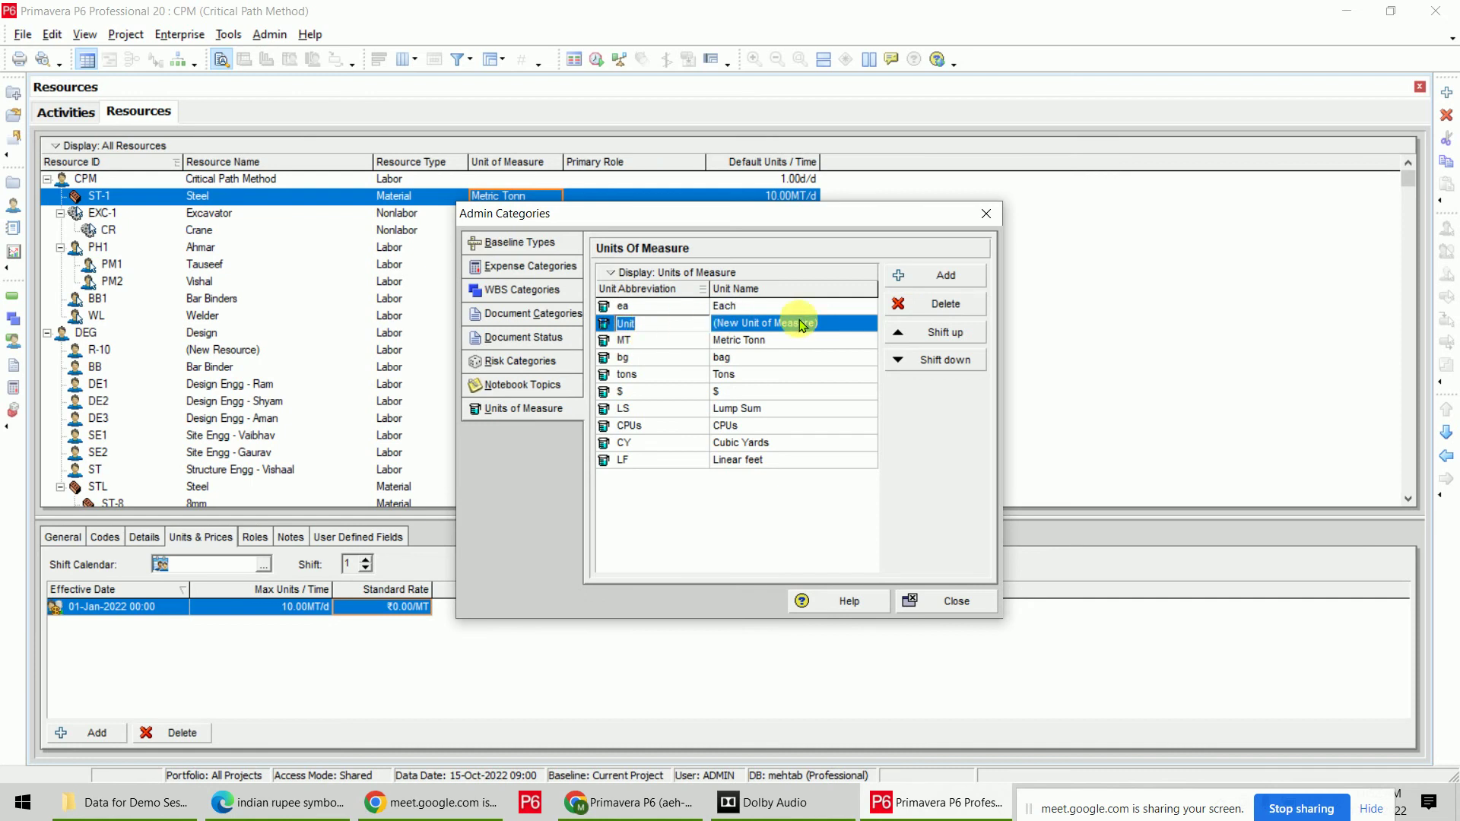
{"action": "type", "text": "un"}
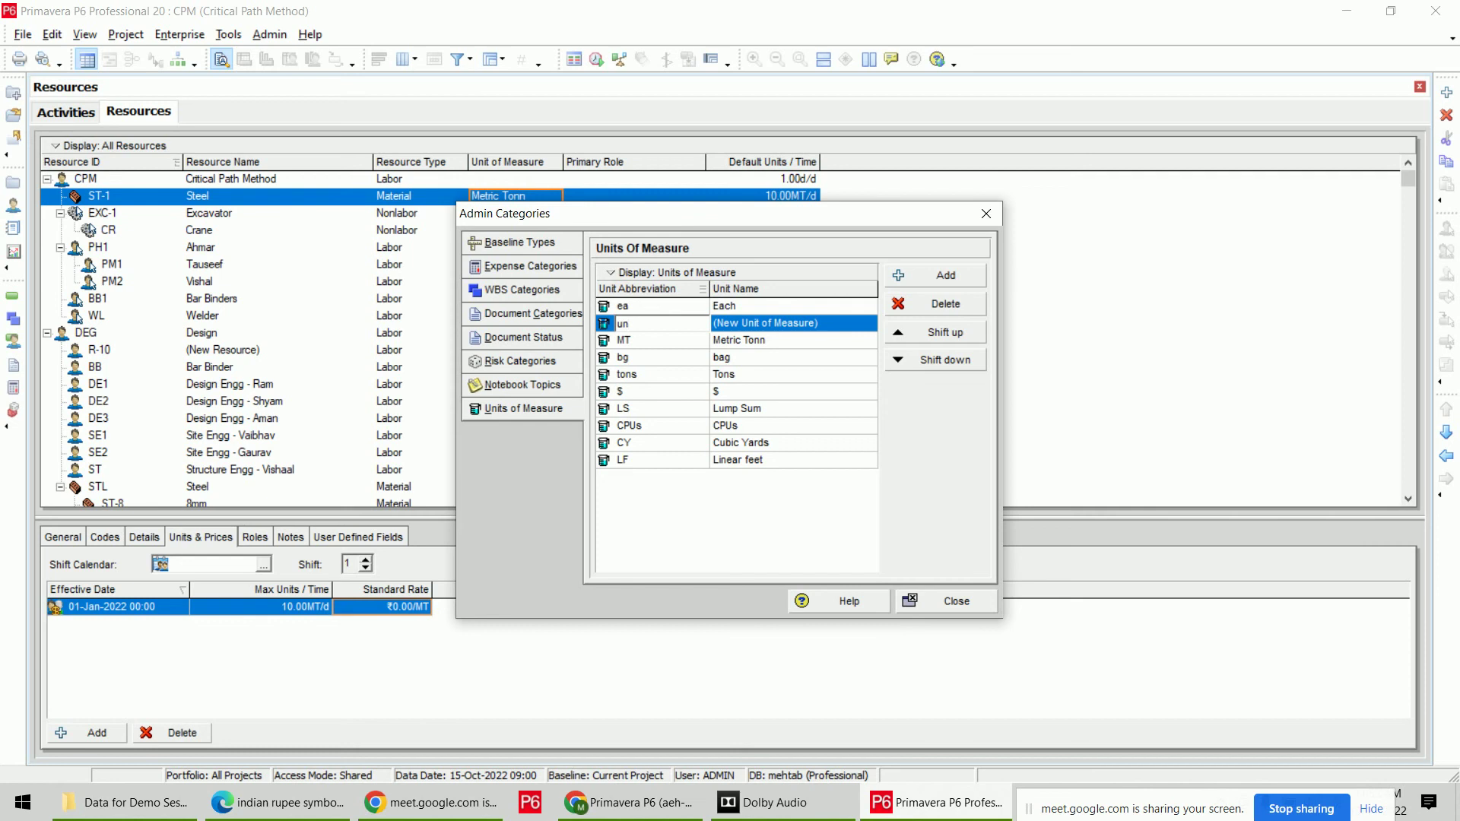
{"action": "left_click", "coordinate": [801, 325]}
{"action": "type", "text": "unit"}
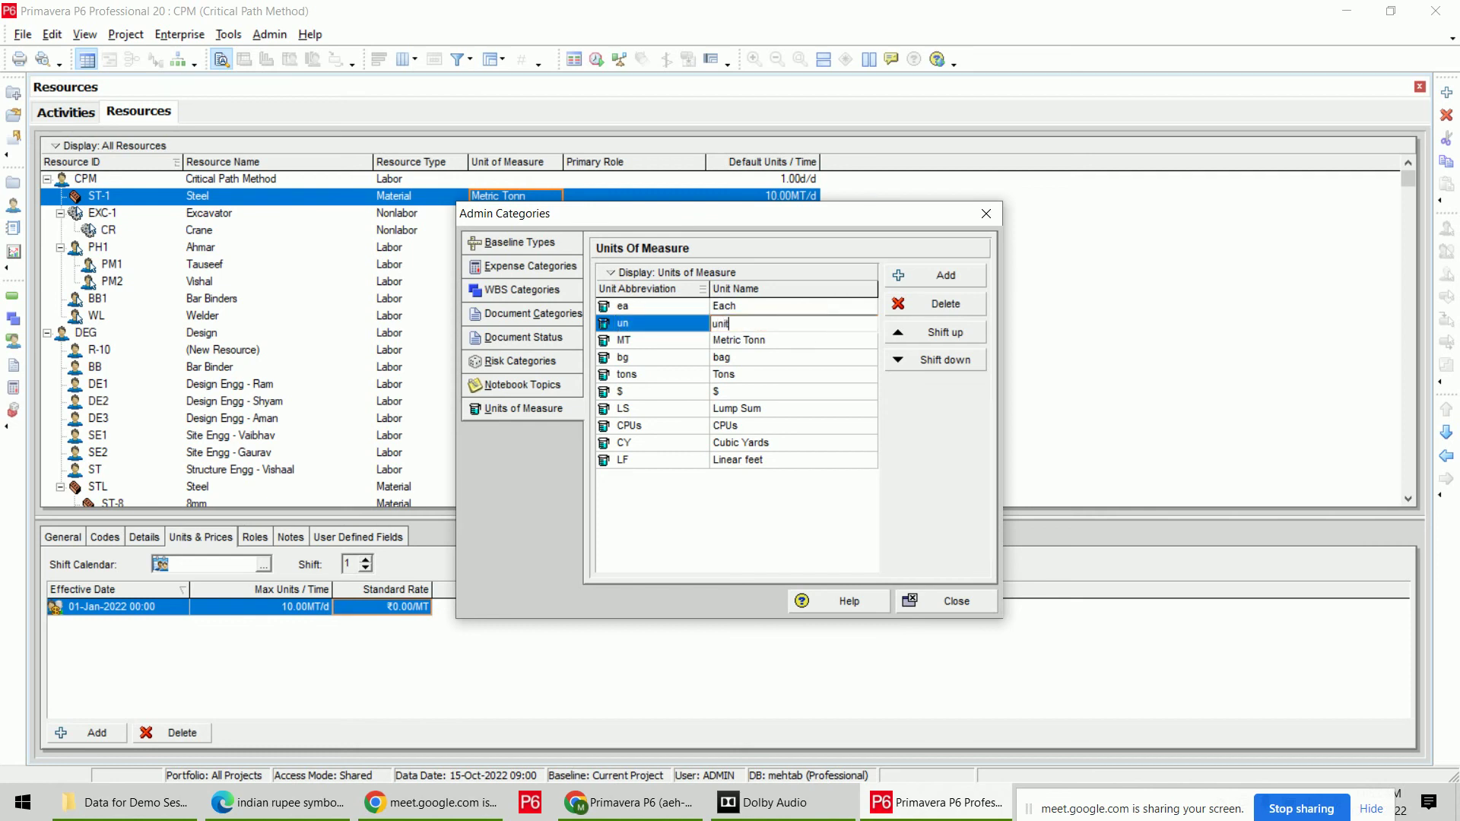
{"action": "left_click", "coordinate": [800, 323]}
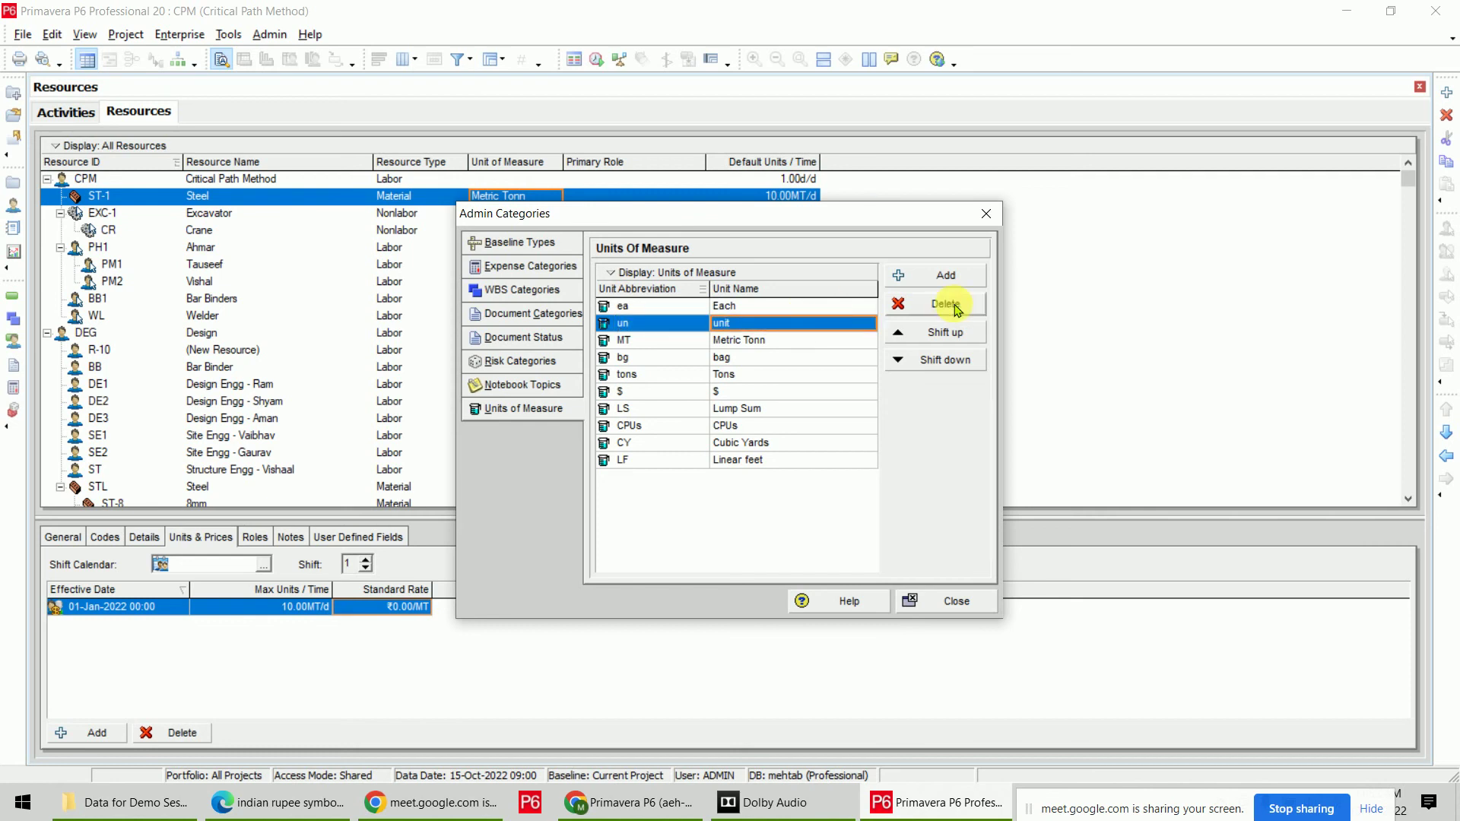
{"action": "left_click", "coordinate": [955, 600]}
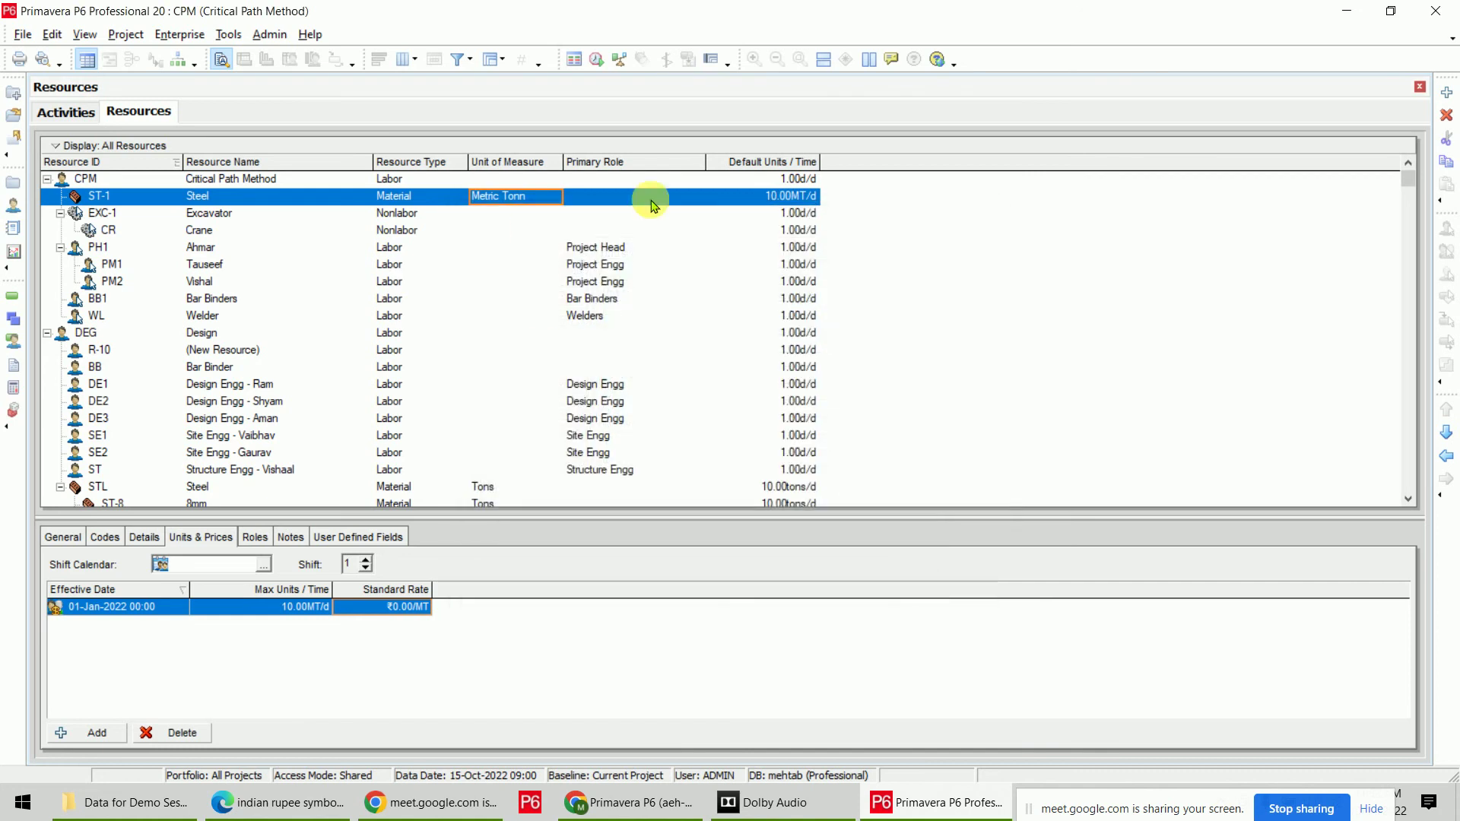
Check the units of measure available for the ST-1 Steel resource, including unit and Metric Tonn.
{"action": "double_click", "coordinate": [549, 197]}
{"action": "left_click", "coordinate": [631, 384]}
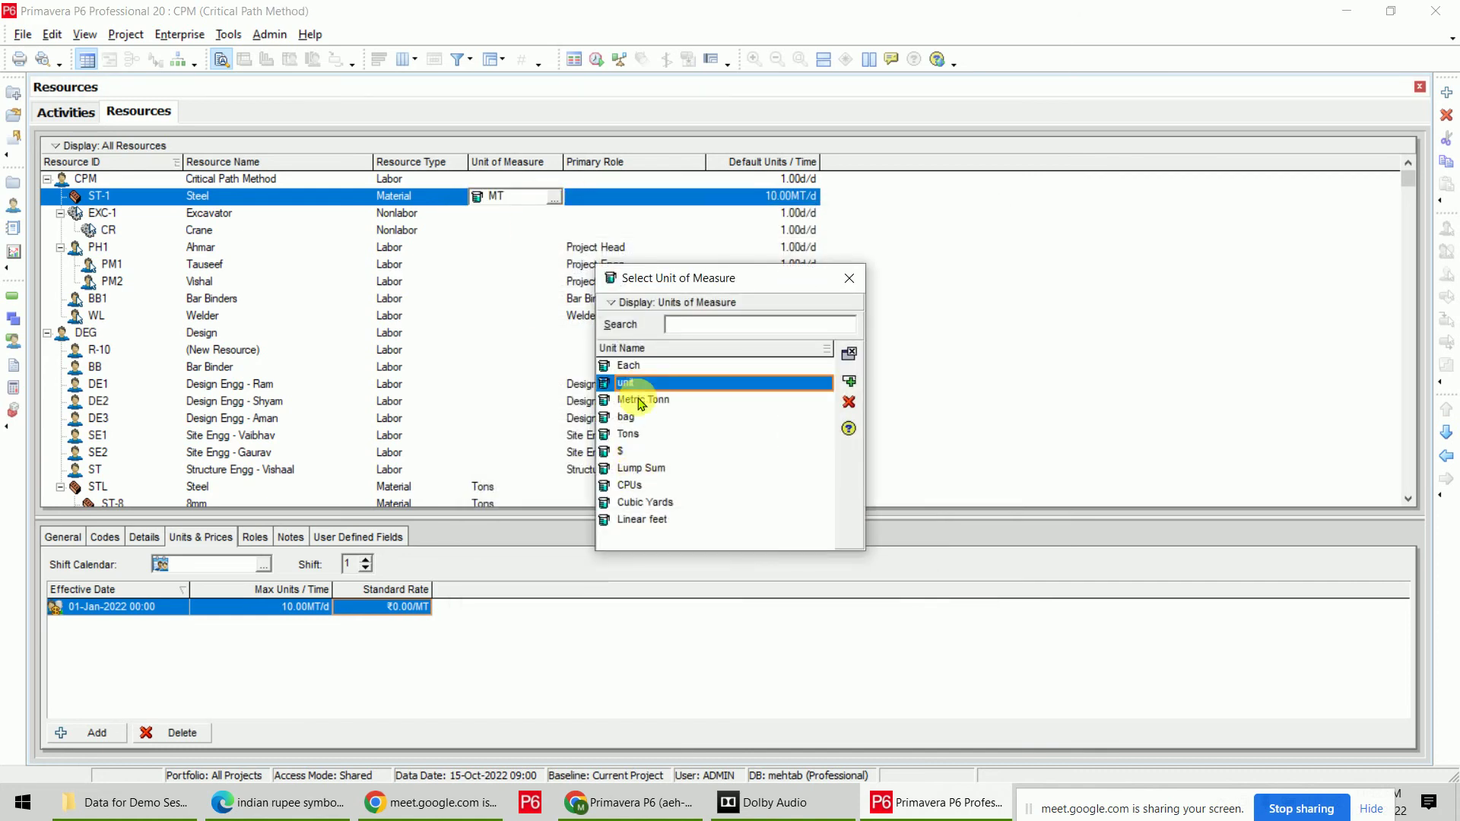
{"action": "left_click", "coordinate": [641, 400]}
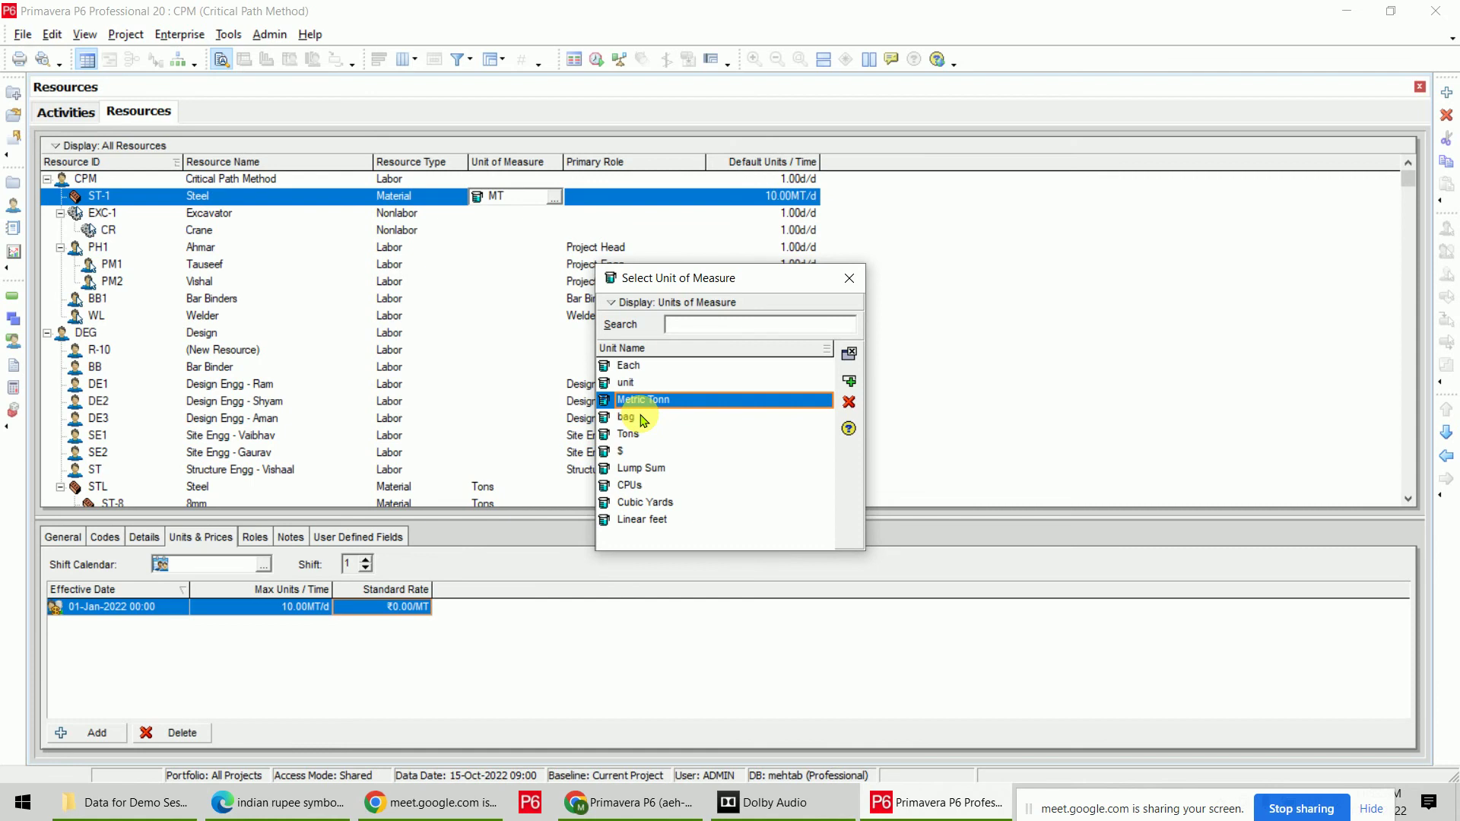
{"action": "left_click", "coordinate": [849, 278]}
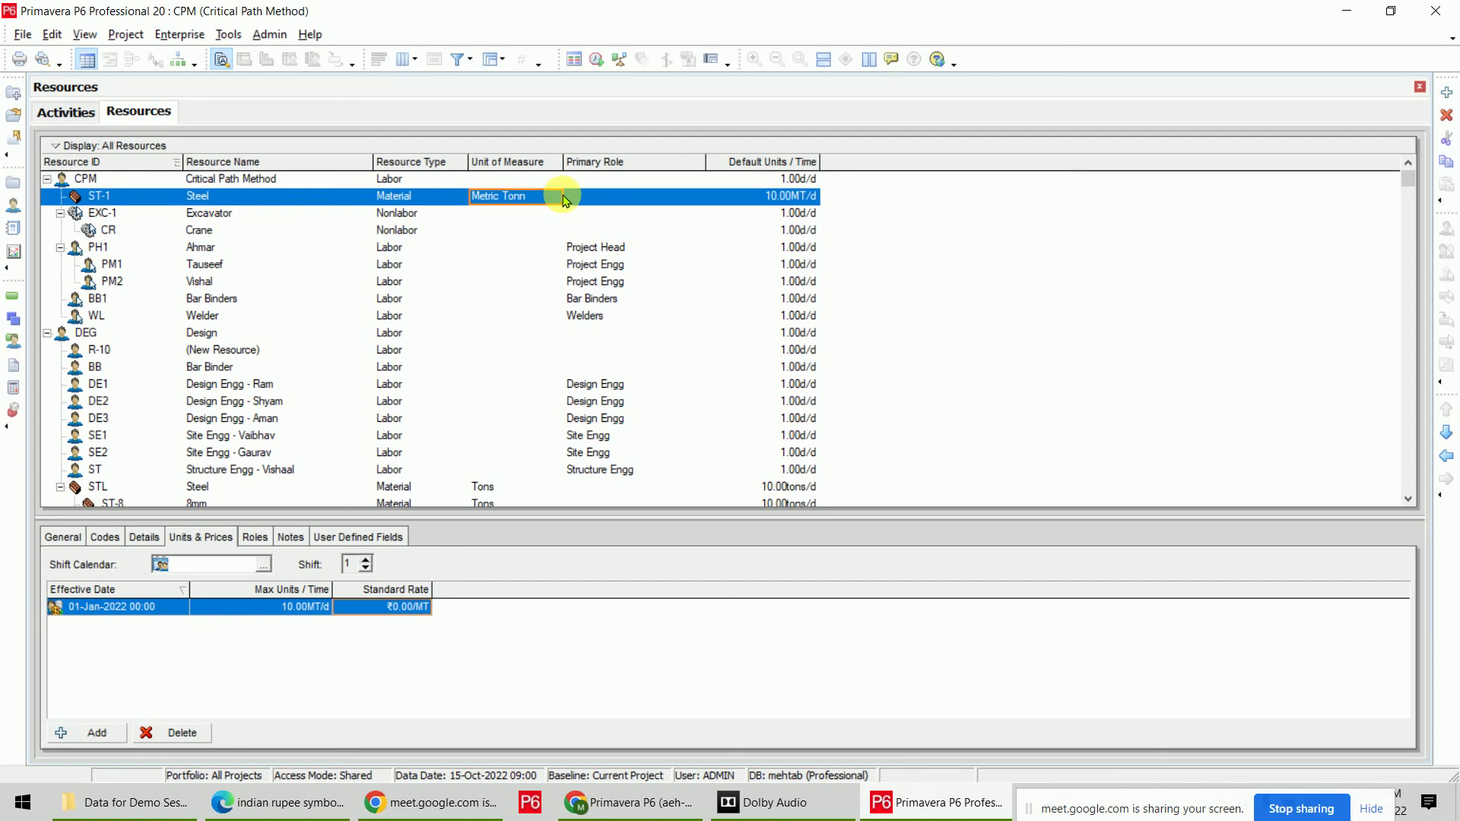
Add a child resource under ST-1 Steel with D10 as both its ID and its name.
{"action": "left_click", "coordinate": [1451, 95]}
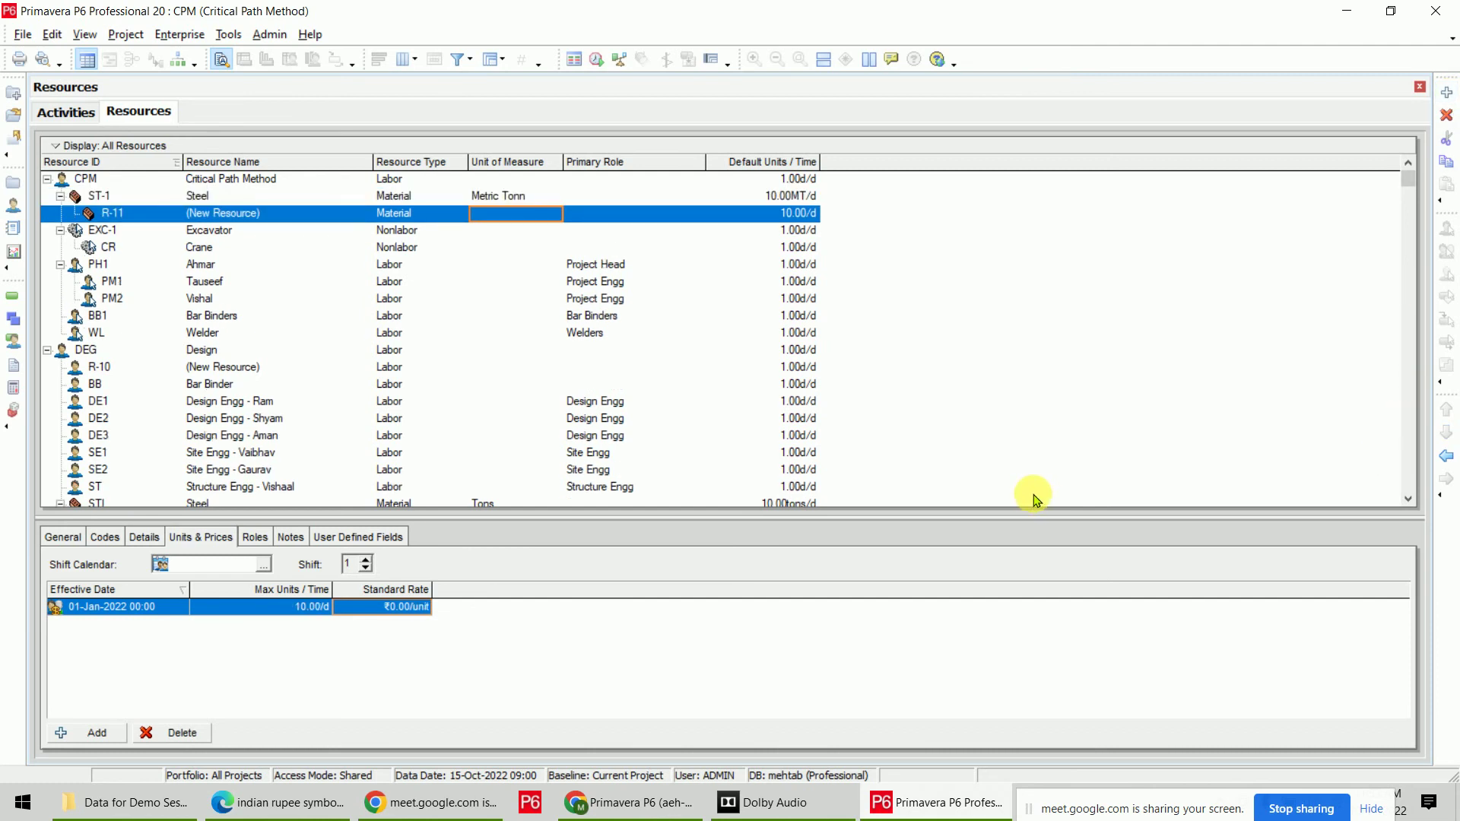
{"action": "left_click", "coordinate": [169, 219]}
{"action": "type", "text": "D10"}
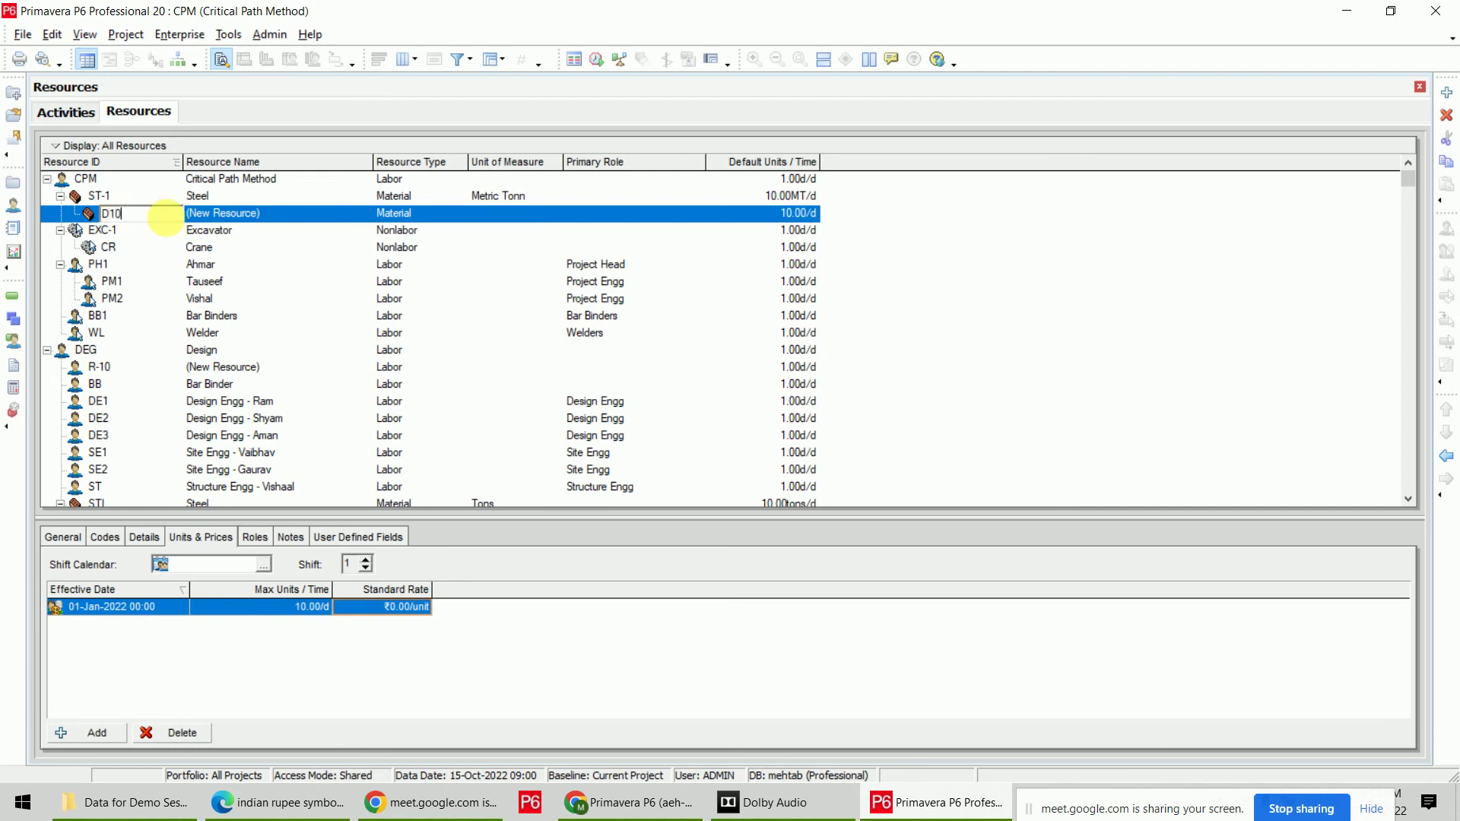
{"action": "key", "text": "Return"}
{"action": "left_click", "coordinate": [261, 214]}
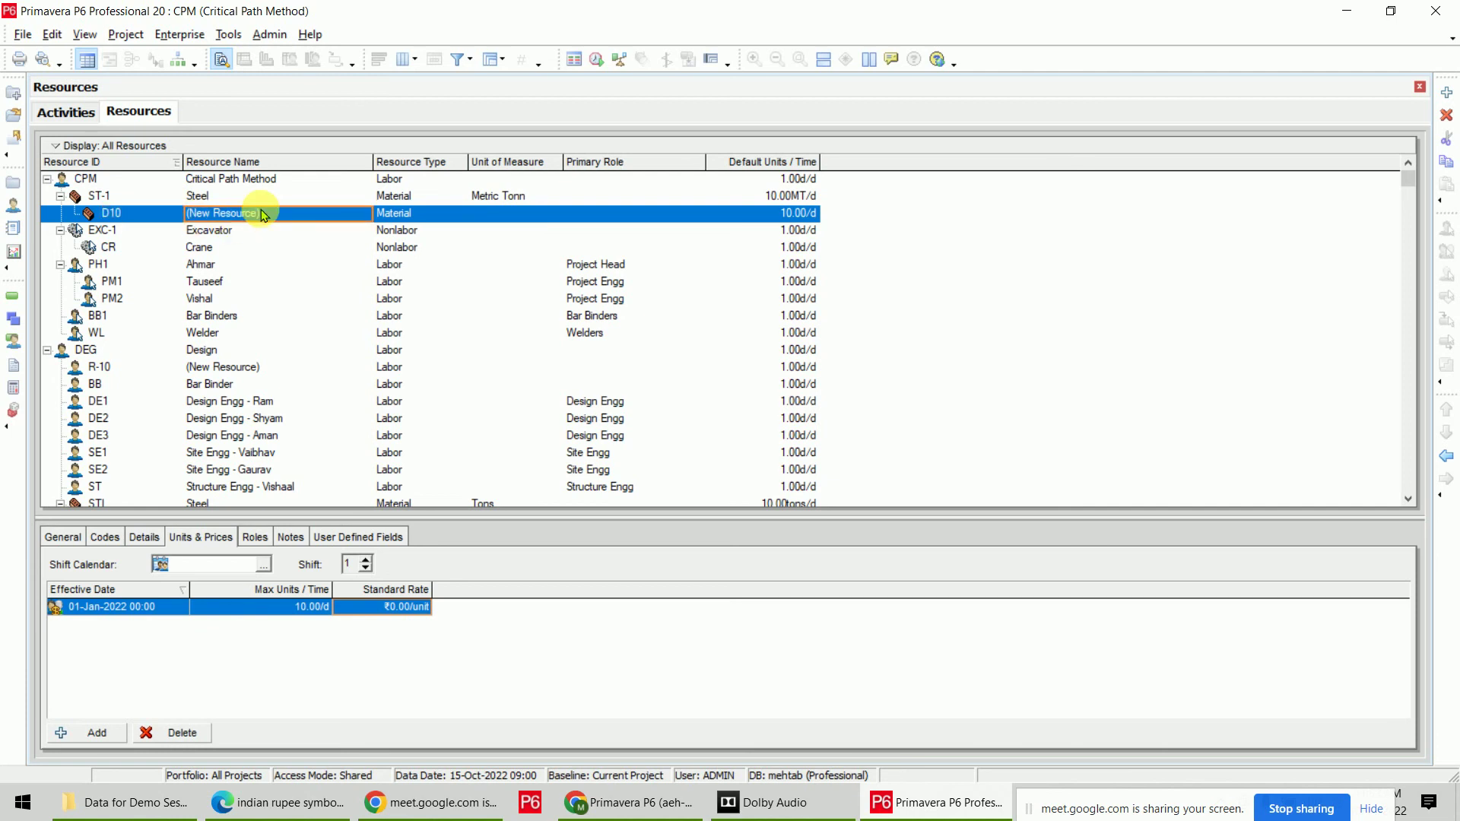
{"action": "type", "text": "D10"}
{"action": "key", "text": "Return"}
Set the D10 resource's unit of measure to Metric Tonn.
{"action": "left_click", "coordinate": [546, 214]}
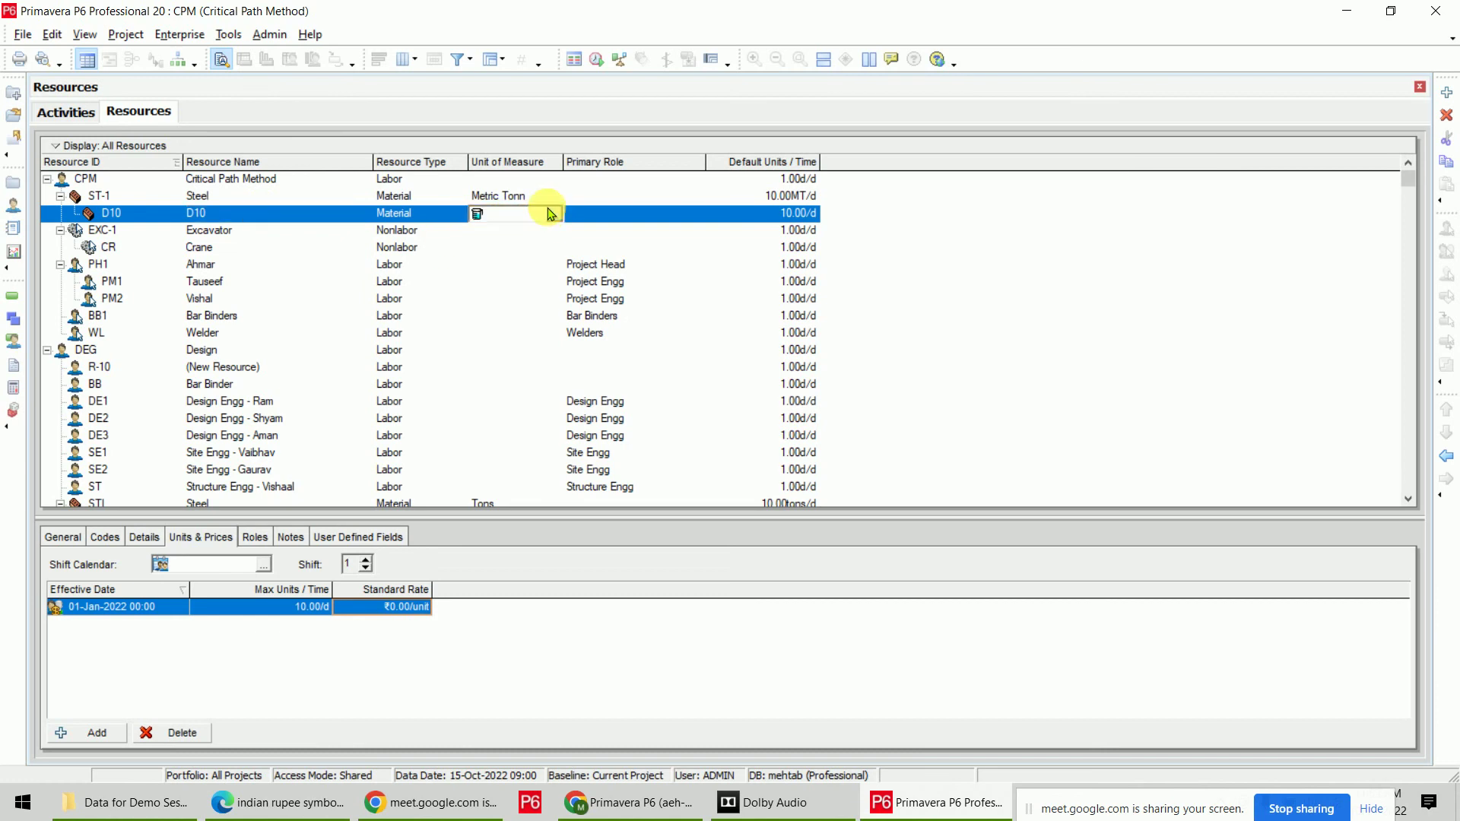
{"action": "left_click", "coordinate": [551, 214]}
{"action": "double_click", "coordinate": [666, 397]}
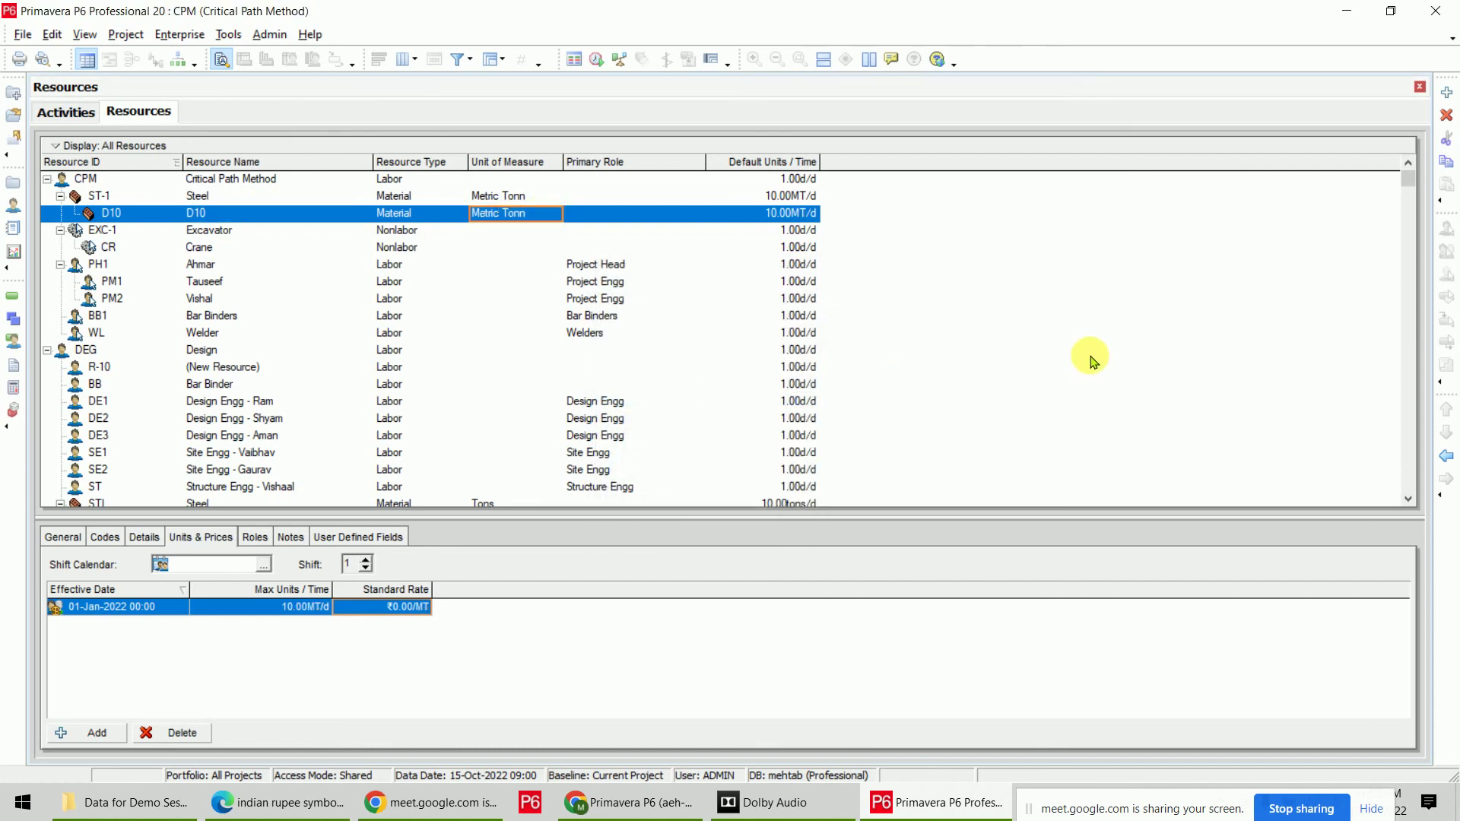
Add a resource with ID and name D12 under ST-1 Steel, outdented to the same level as D10.
{"action": "left_click", "coordinate": [1447, 92]}
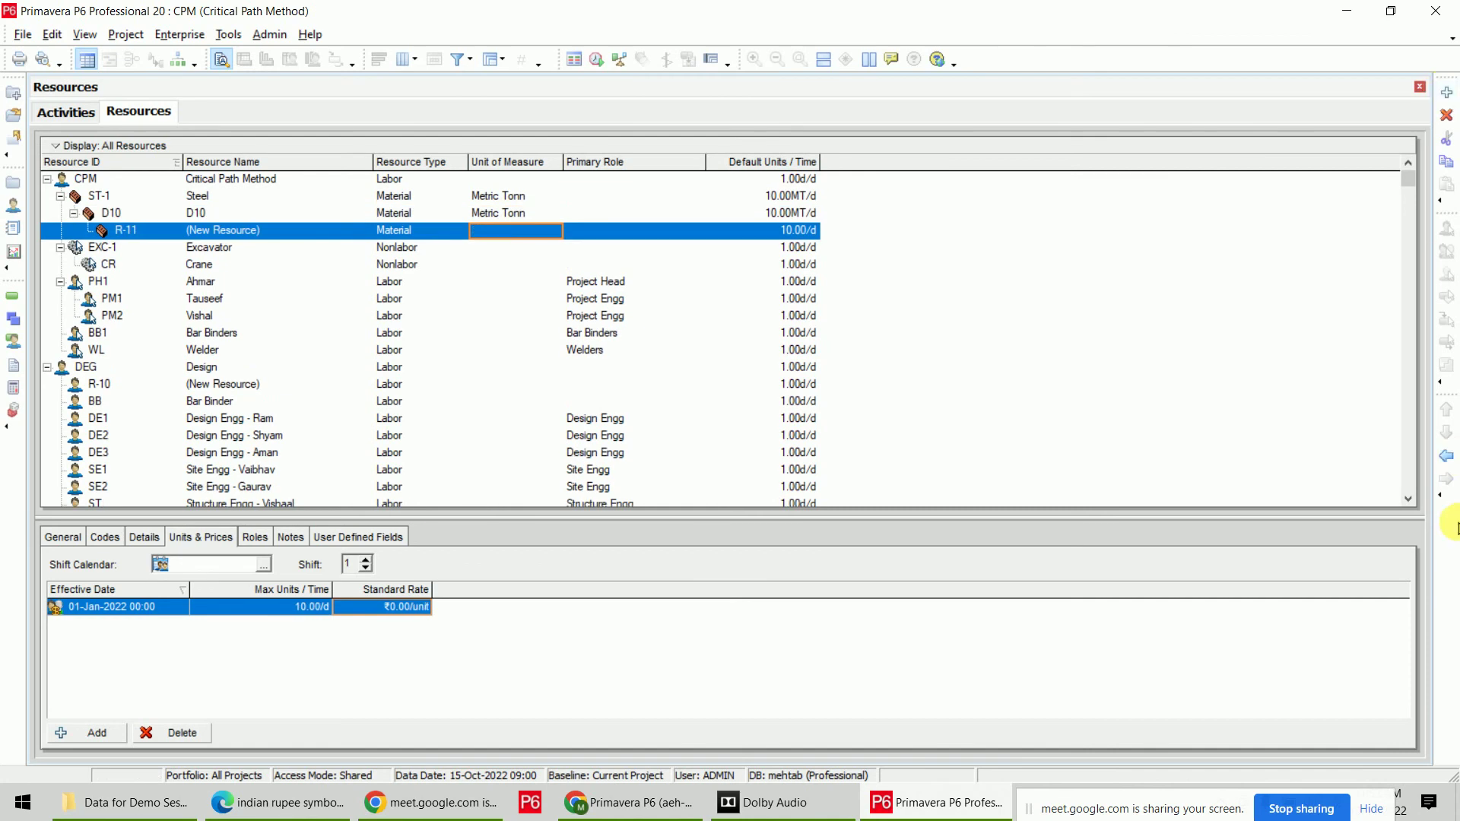
{"action": "left_click", "coordinate": [1446, 455]}
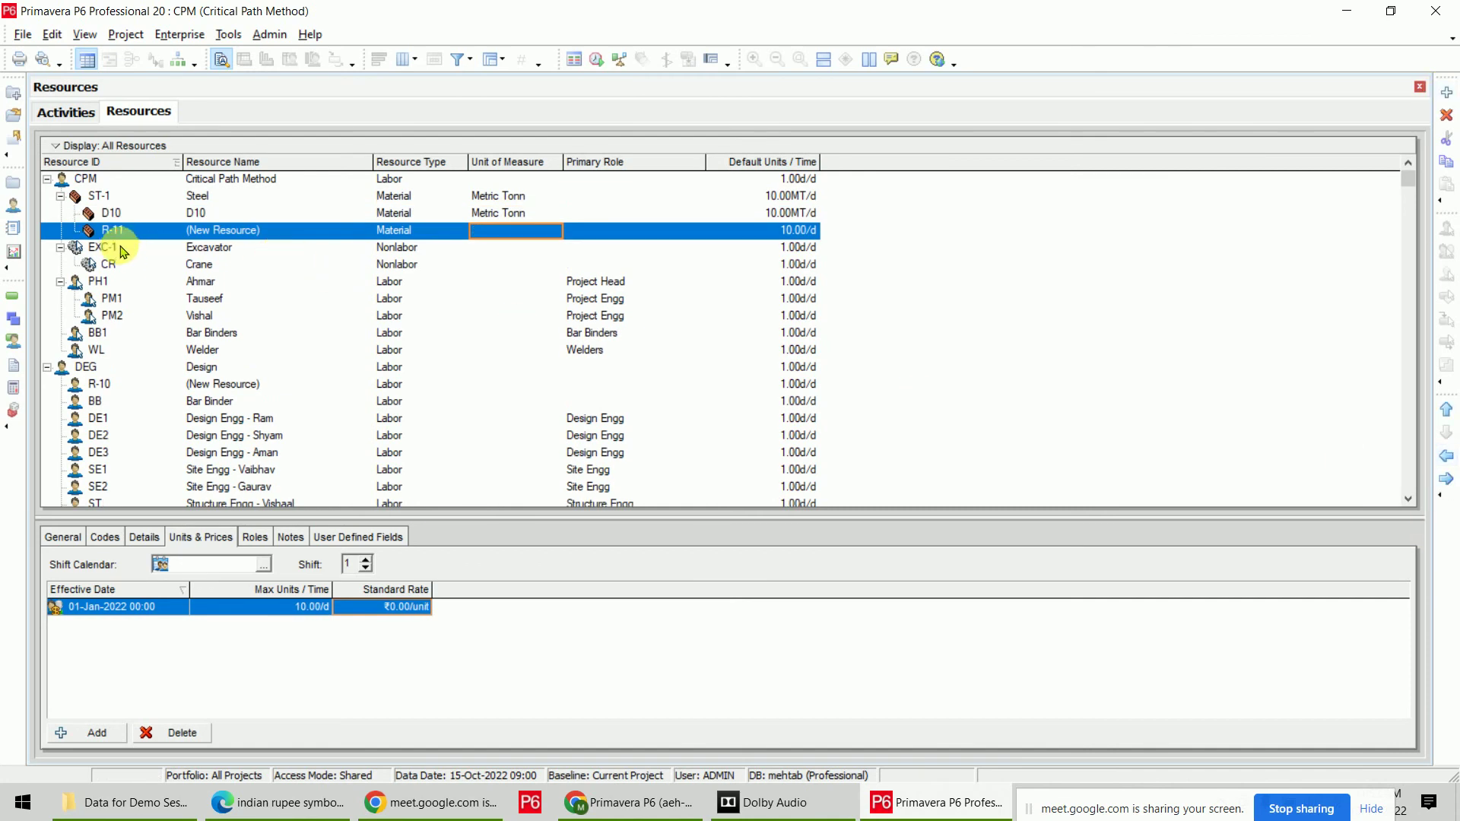
{"action": "left_click", "coordinate": [149, 232]}
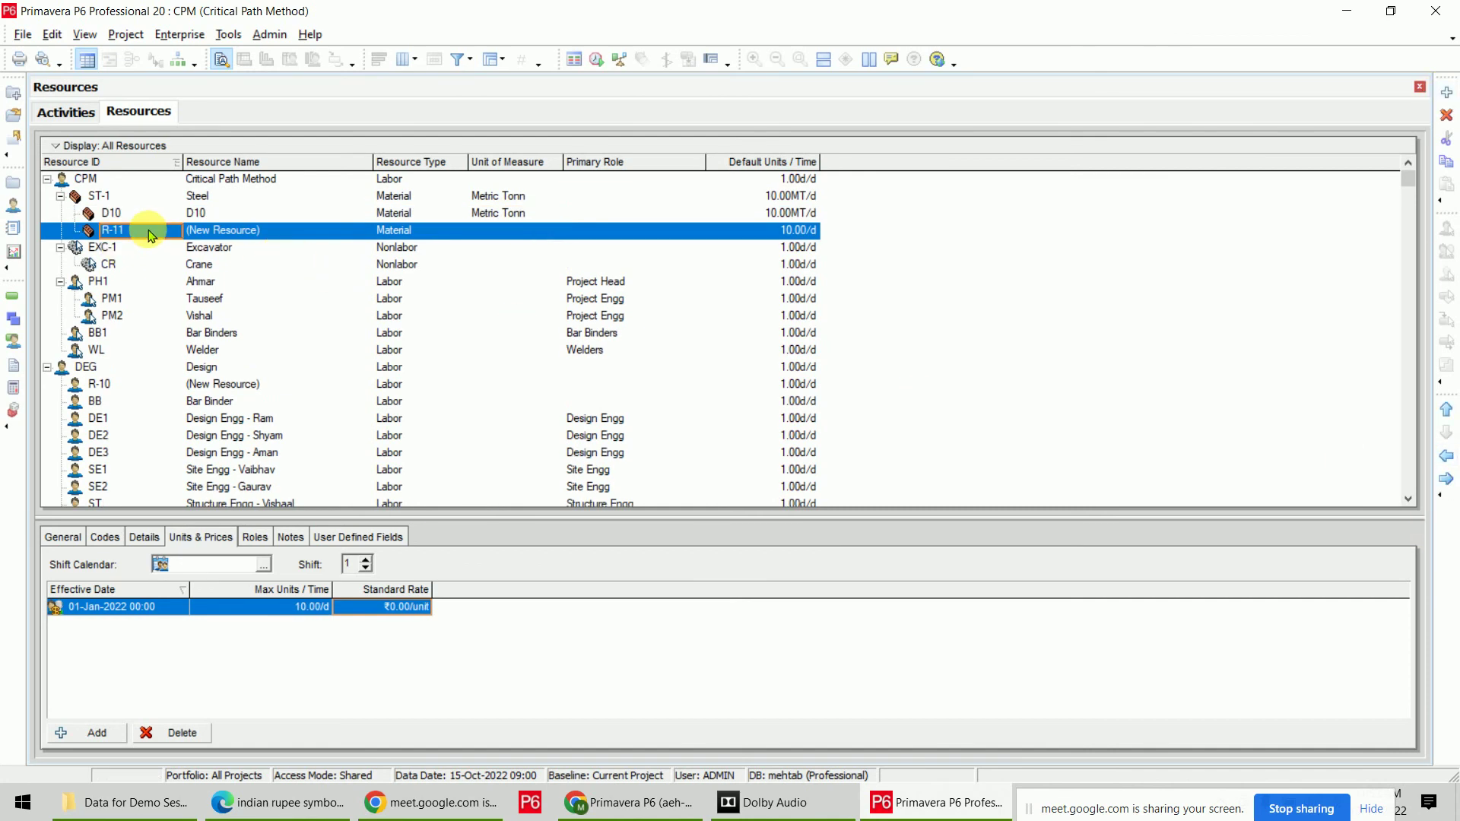
{"action": "type", "text": "D12"}
{"action": "key", "text": "Return"}
{"action": "left_click", "coordinate": [264, 237]}
{"action": "type", "text": "D12"}
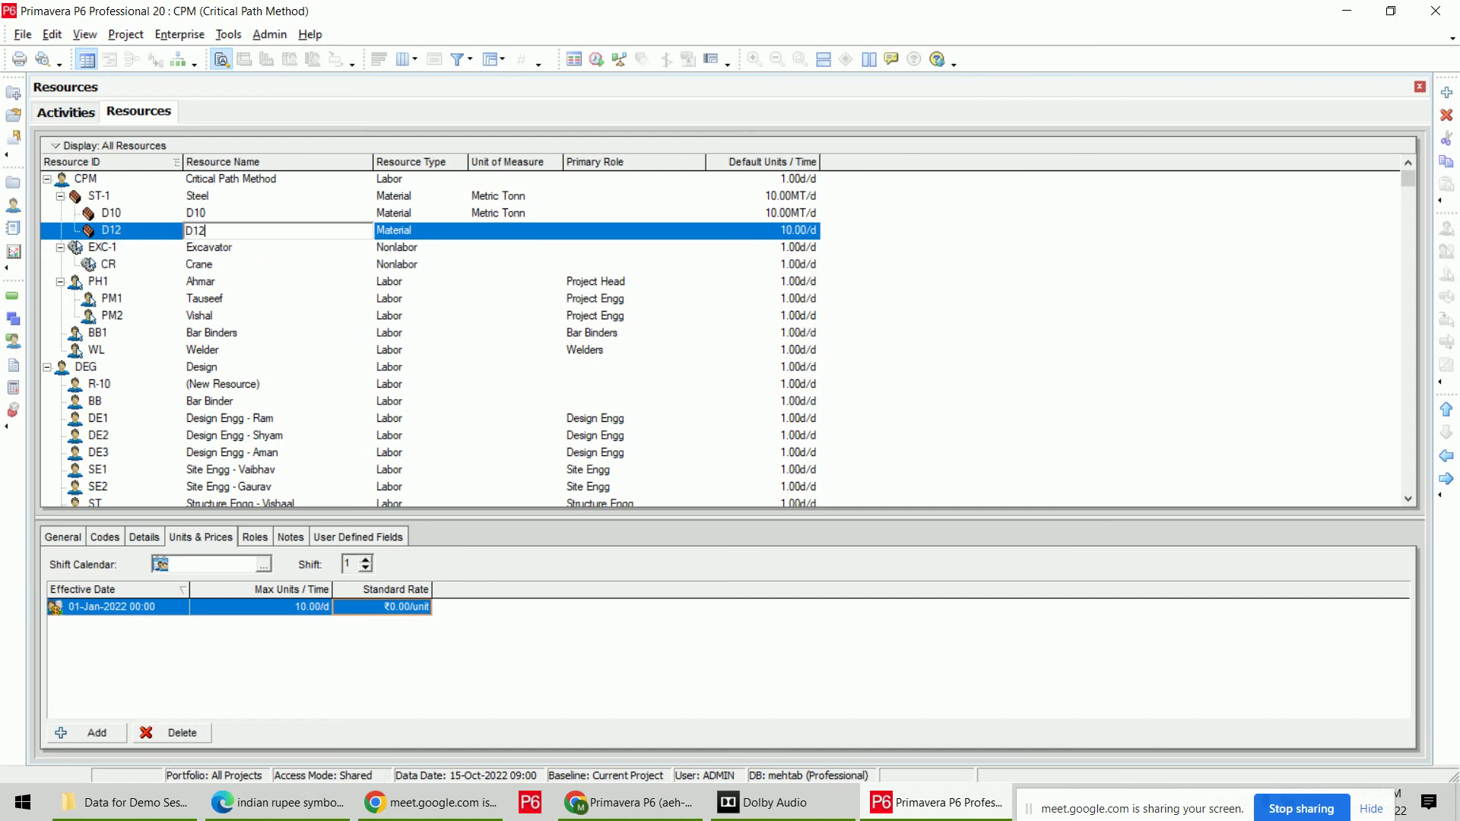
{"action": "key", "text": "Return"}
Set the D12 resource's unit of measure to Metric Tonn.
{"action": "left_click", "coordinate": [531, 231]}
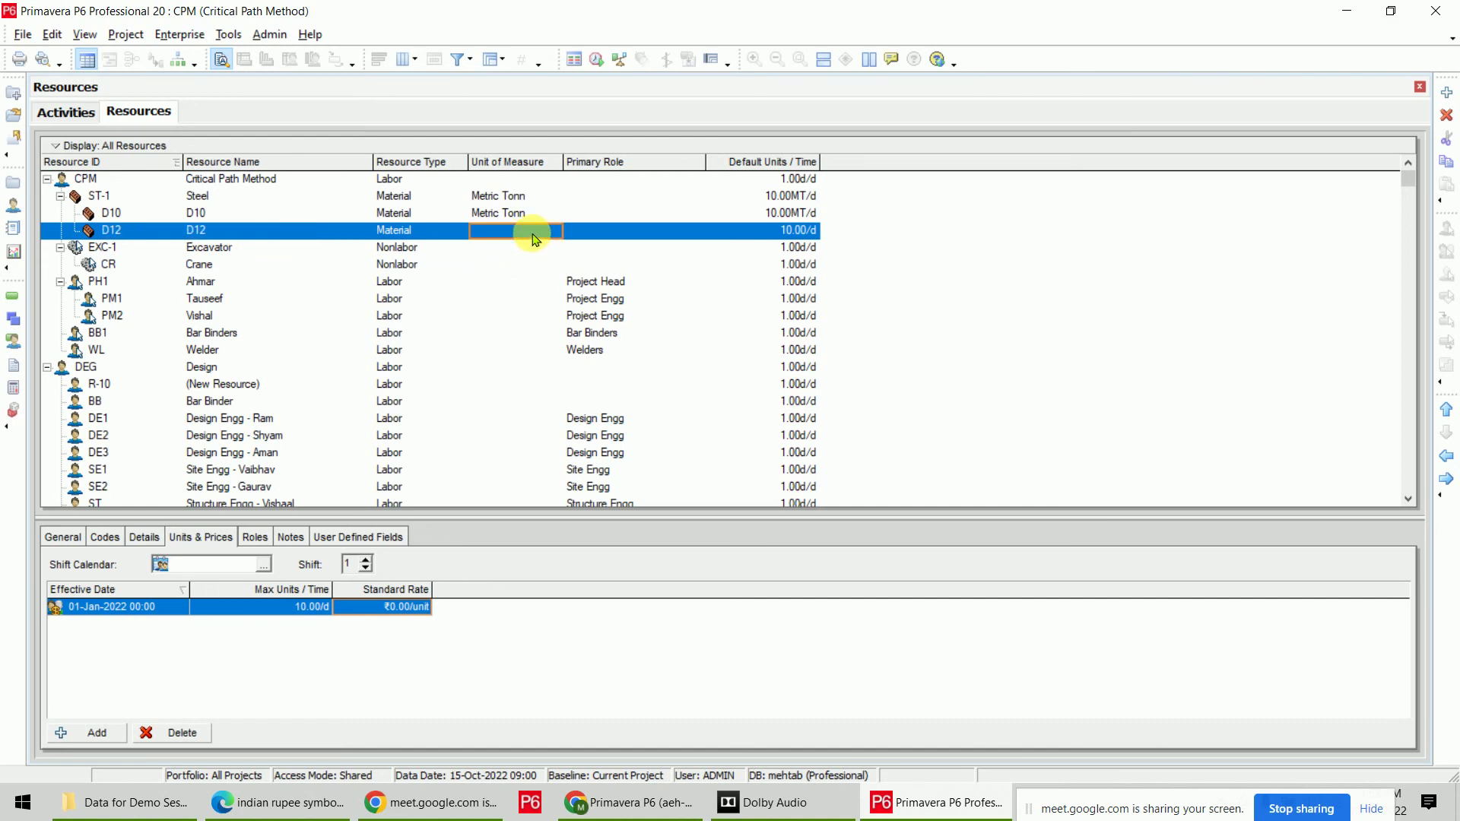
{"action": "left_click", "coordinate": [532, 231]}
{"action": "left_click", "coordinate": [637, 401]}
{"action": "left_click", "coordinate": [637, 401]}
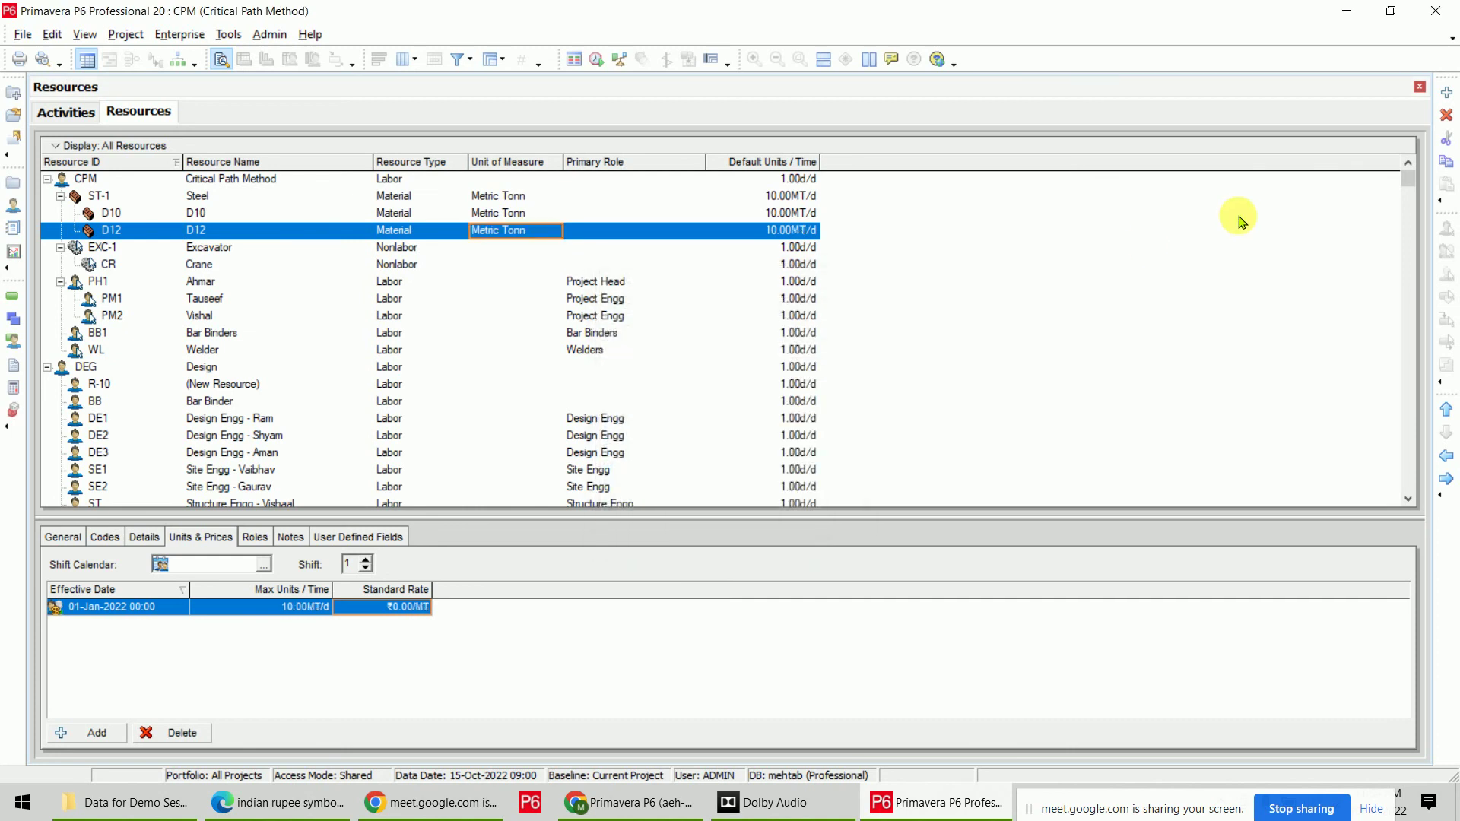
Add a resource with ID and name D18 under ST-1 Steel, outdented to the same level as D12.
{"action": "left_click", "coordinate": [1446, 91]}
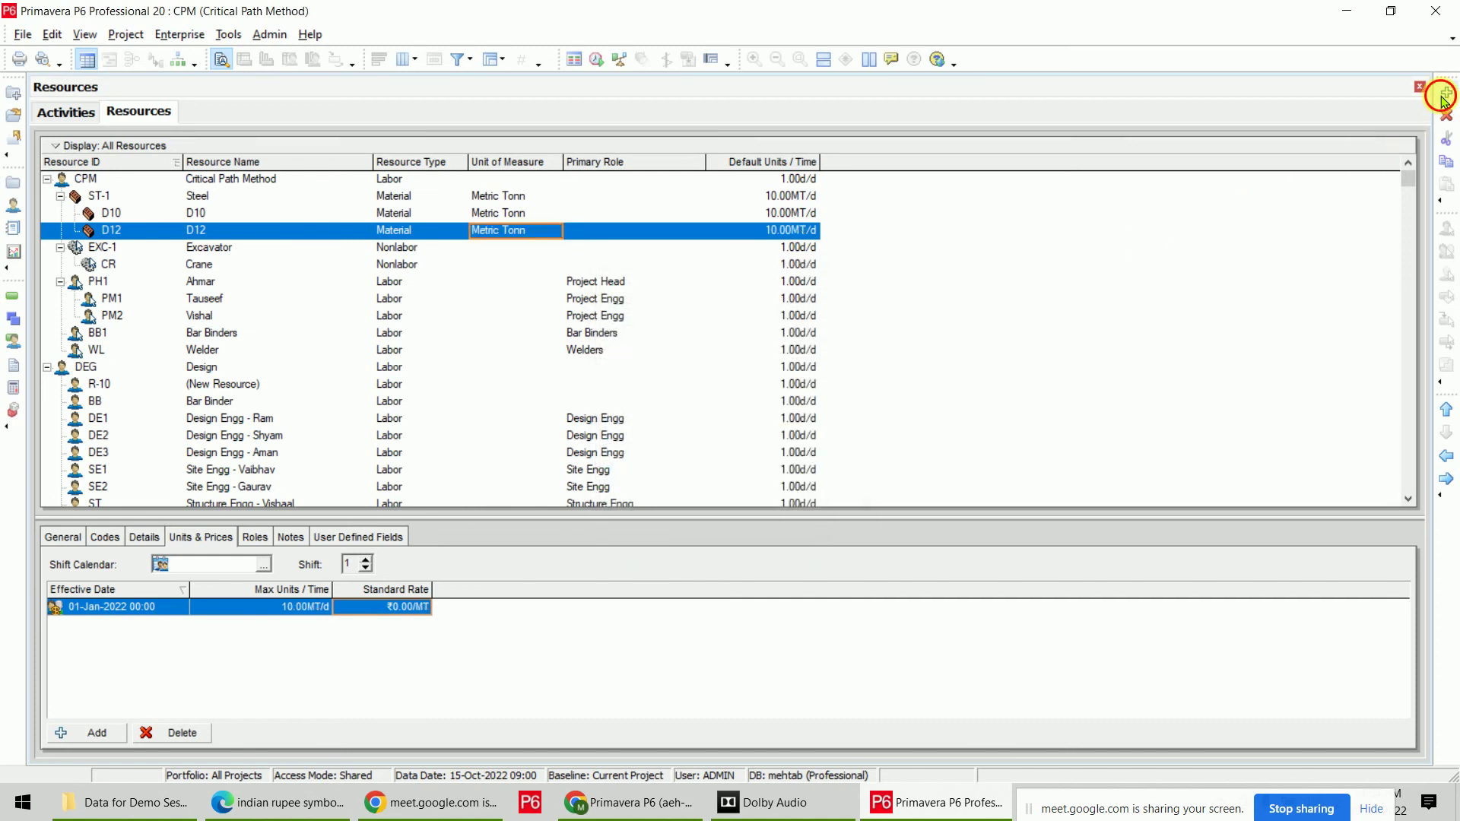
{"action": "left_click", "coordinate": [1446, 457]}
{"action": "left_click", "coordinate": [152, 248]}
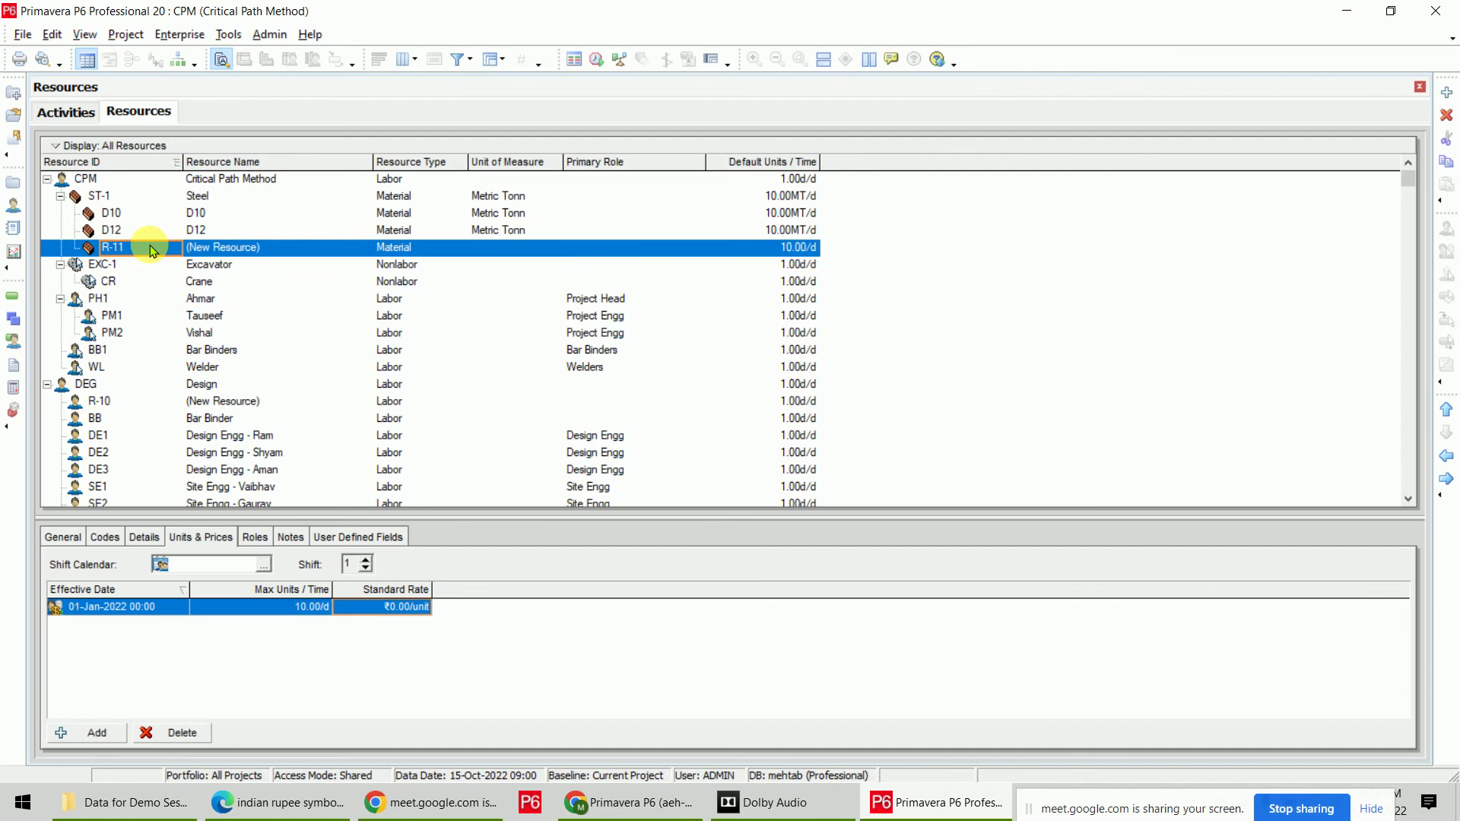
{"action": "type", "text": "D18"}
{"action": "key", "text": "Tab"}
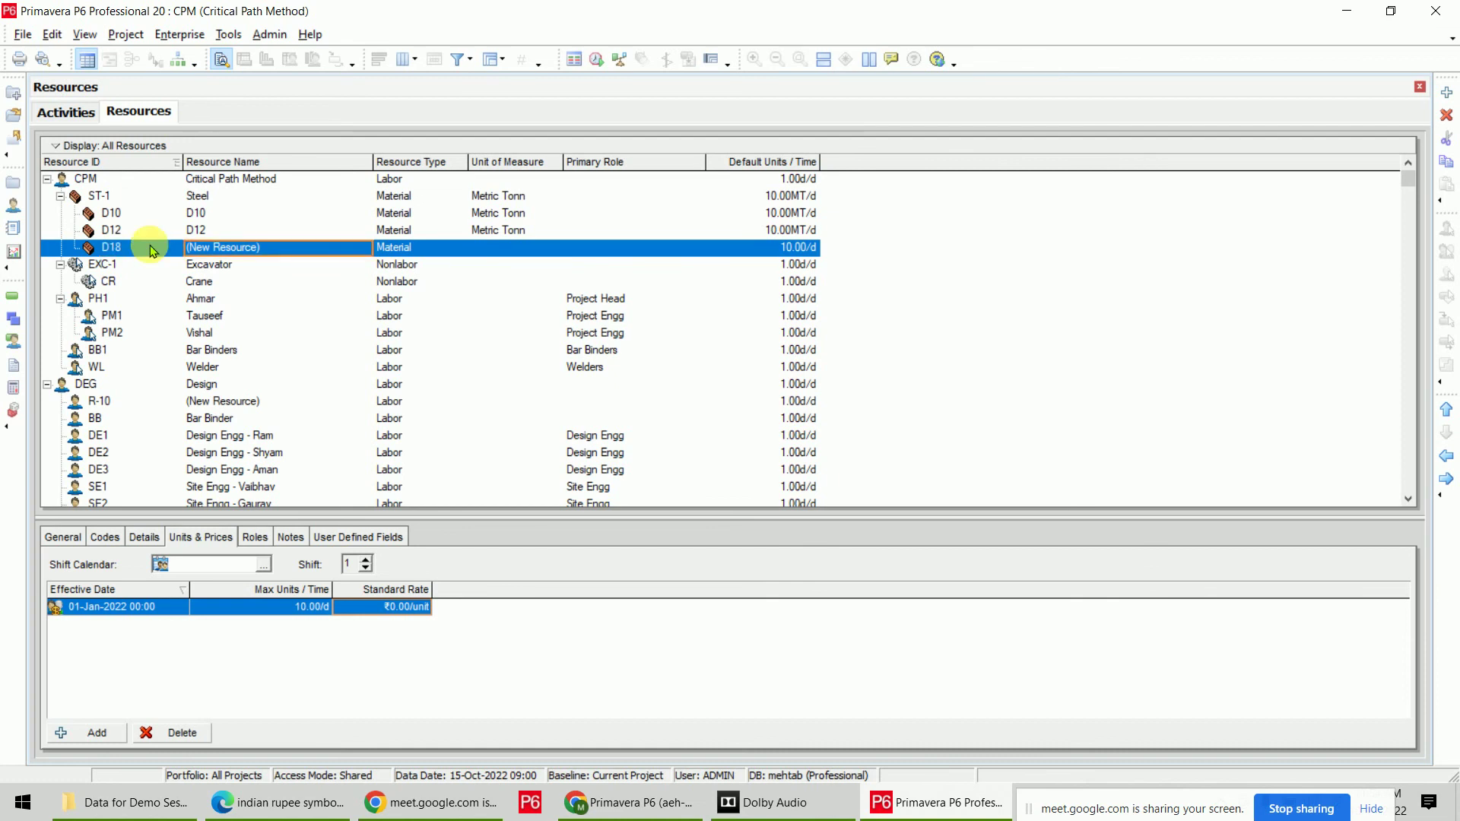
{"action": "type", "text": "DA"}
{"action": "key", "text": "BackSpace"}
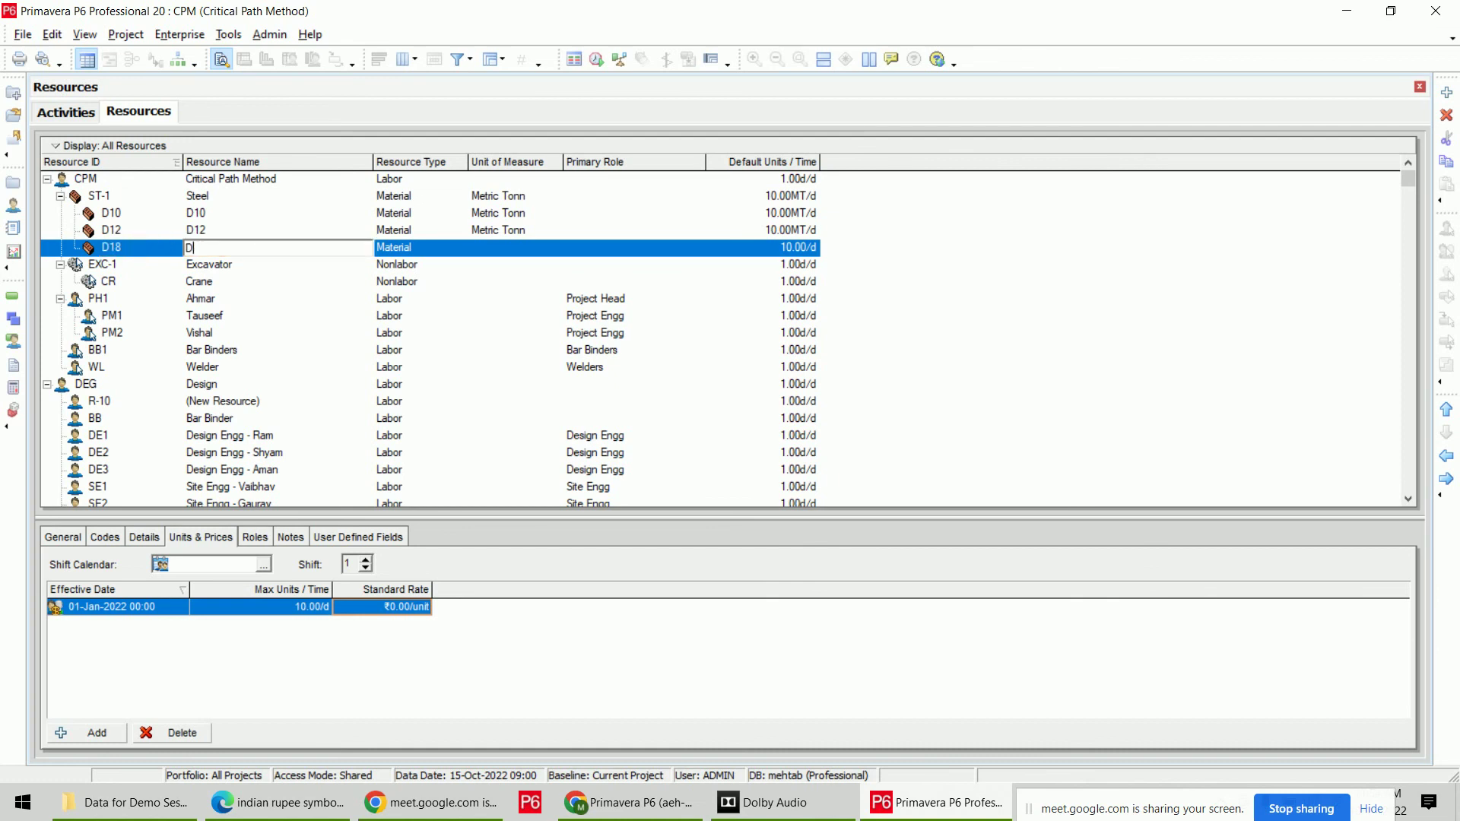
{"action": "type", "text": "18"}
{"action": "key", "text": "Return"}
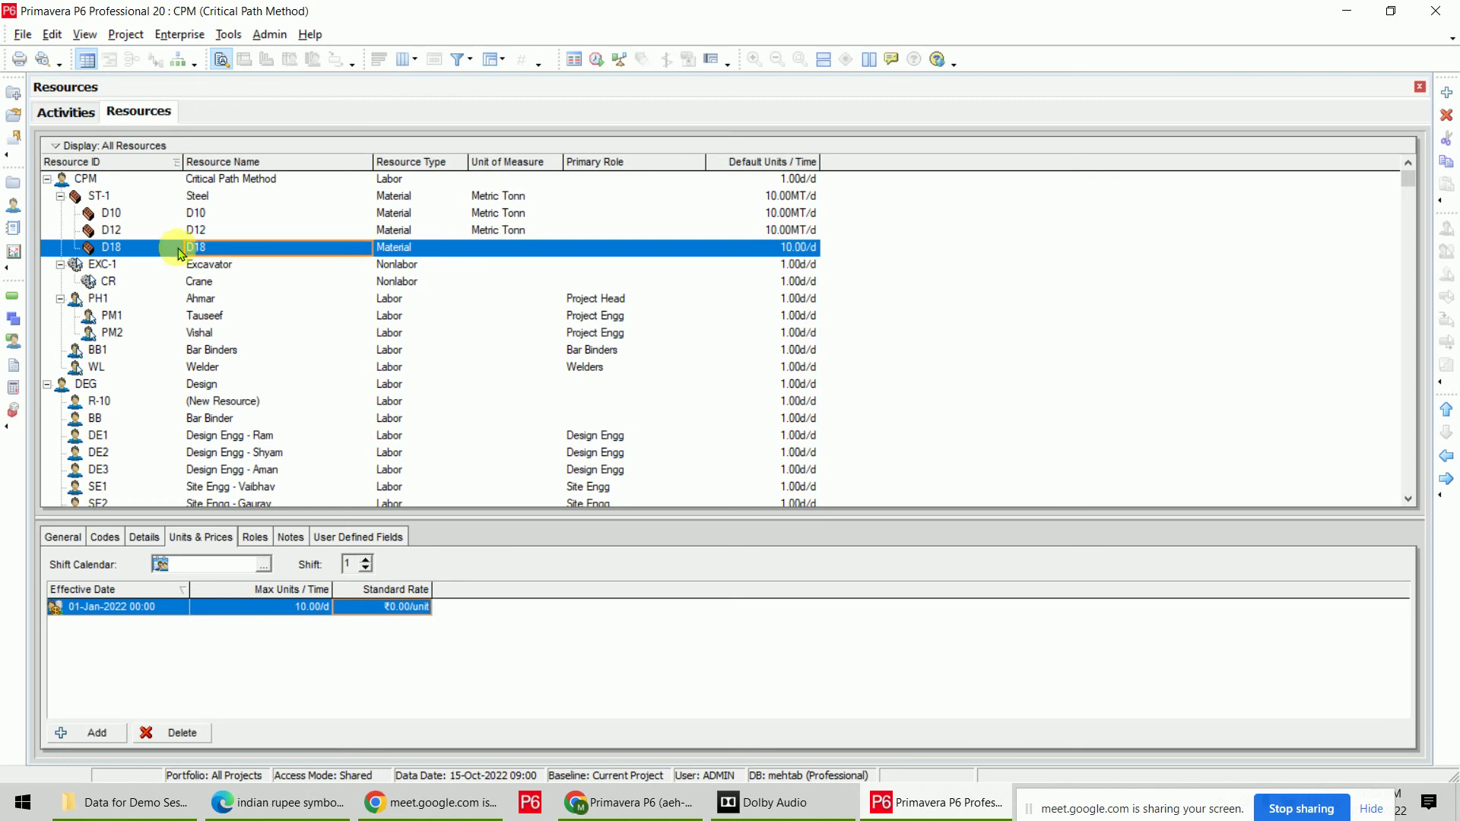
Set the D18 resource's unit of measure to Metric Tonn.
{"action": "left_click", "coordinate": [526, 248]}
{"action": "left_click", "coordinate": [553, 248]}
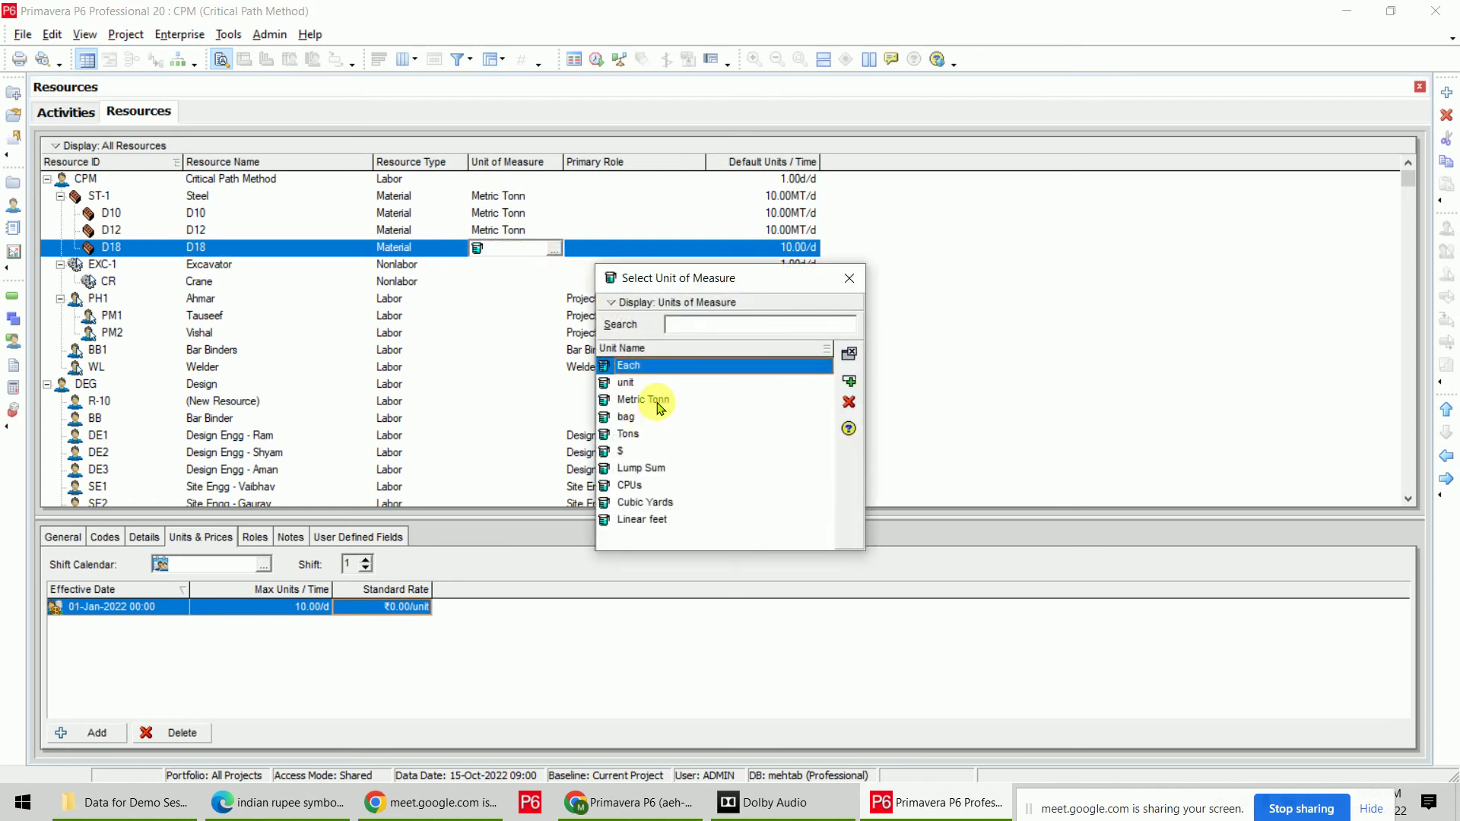
{"action": "double_click", "coordinate": [655, 399]}
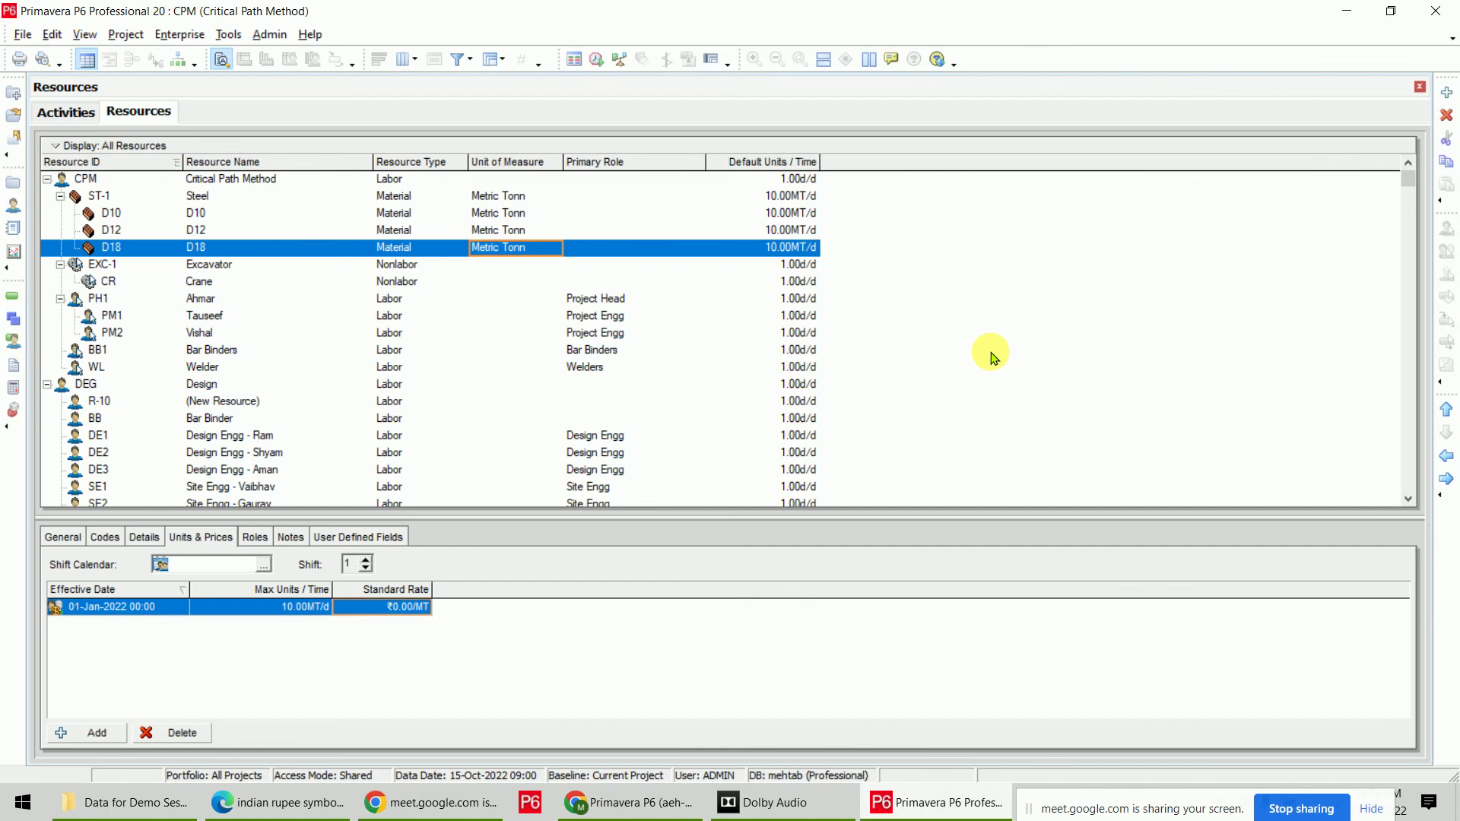
Set the D10 steel resource's standard rate to ₹75,000 per MT.
{"action": "left_click", "coordinate": [197, 214]}
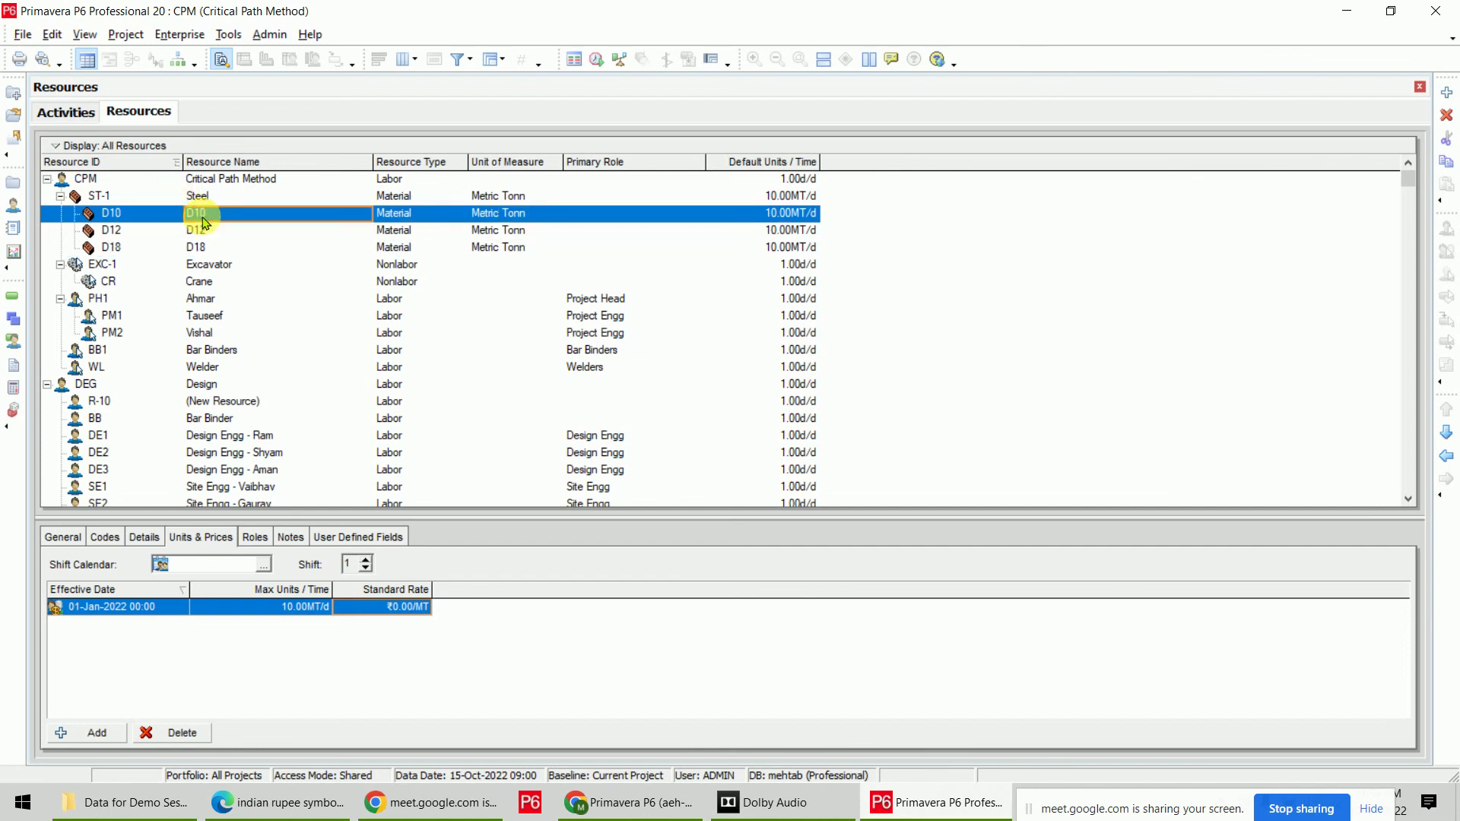
{"action": "left_click", "coordinate": [394, 606]}
{"action": "type", "text": "7"}
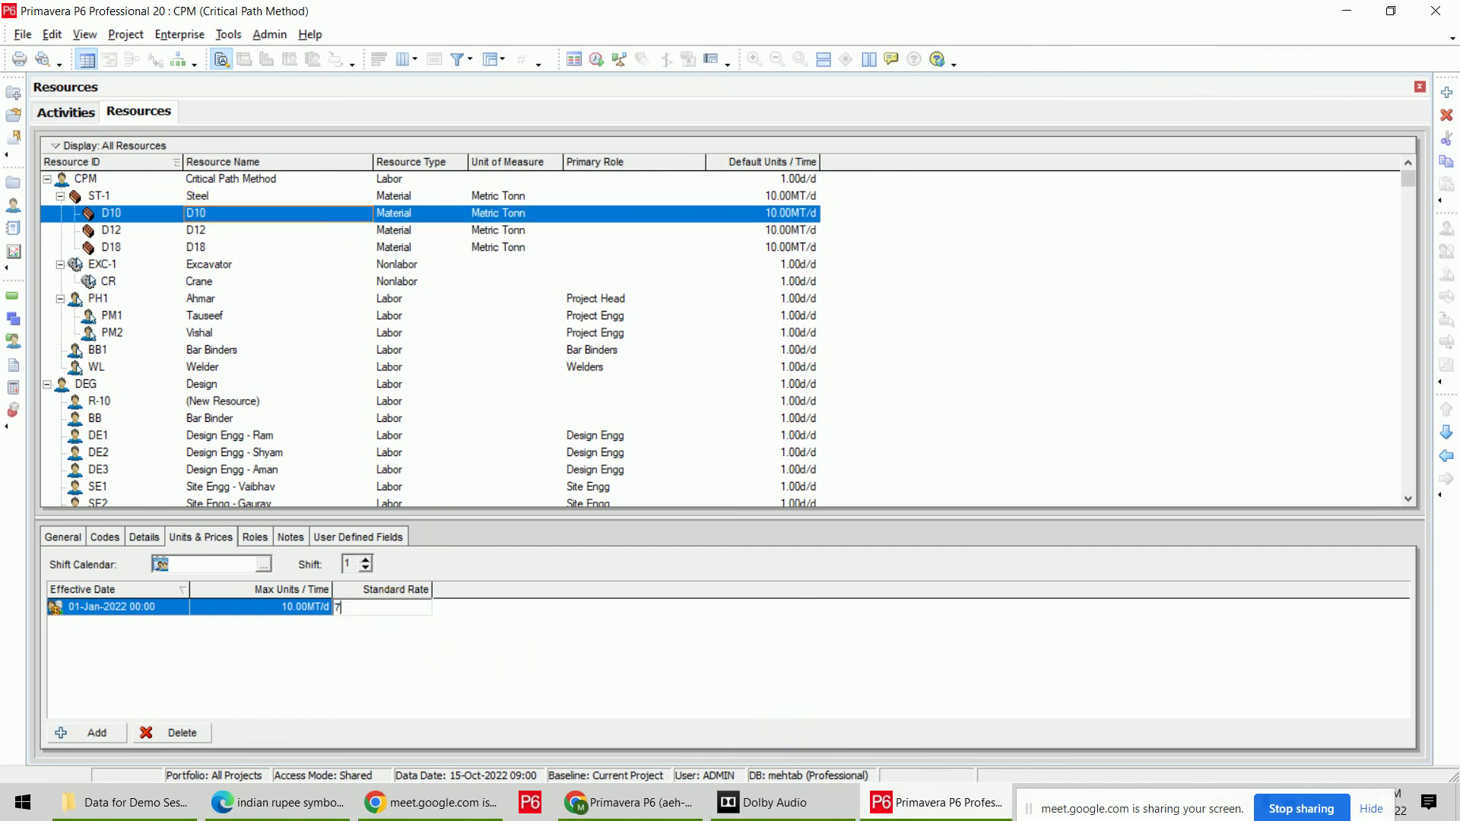
{"action": "type", "text": "5,00000"}
{"action": "key", "text": "Return"}
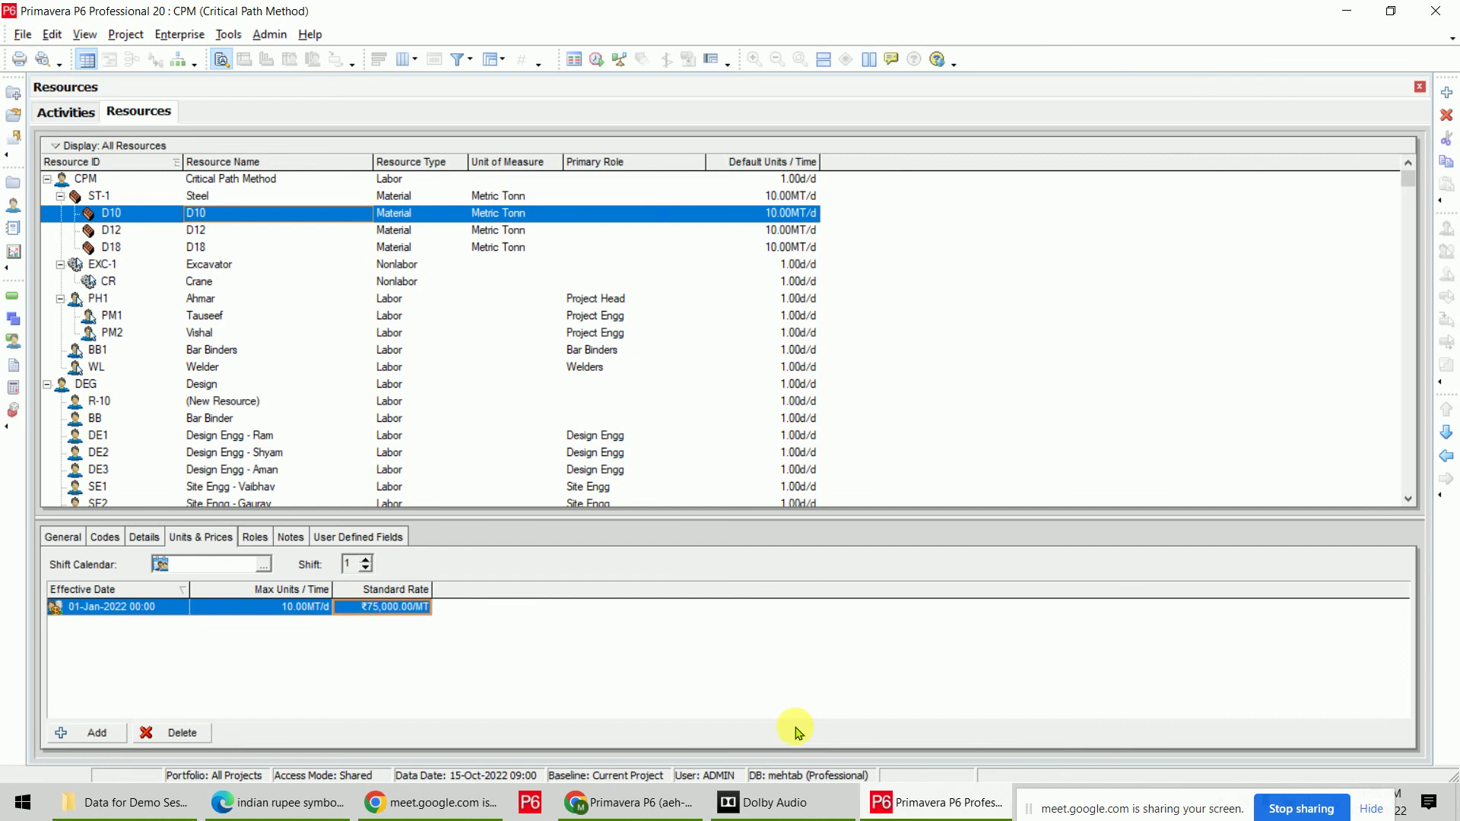
Set the D12 steel resource's standard rate to ₹73,000 per MT.
{"action": "left_click", "coordinate": [356, 229]}
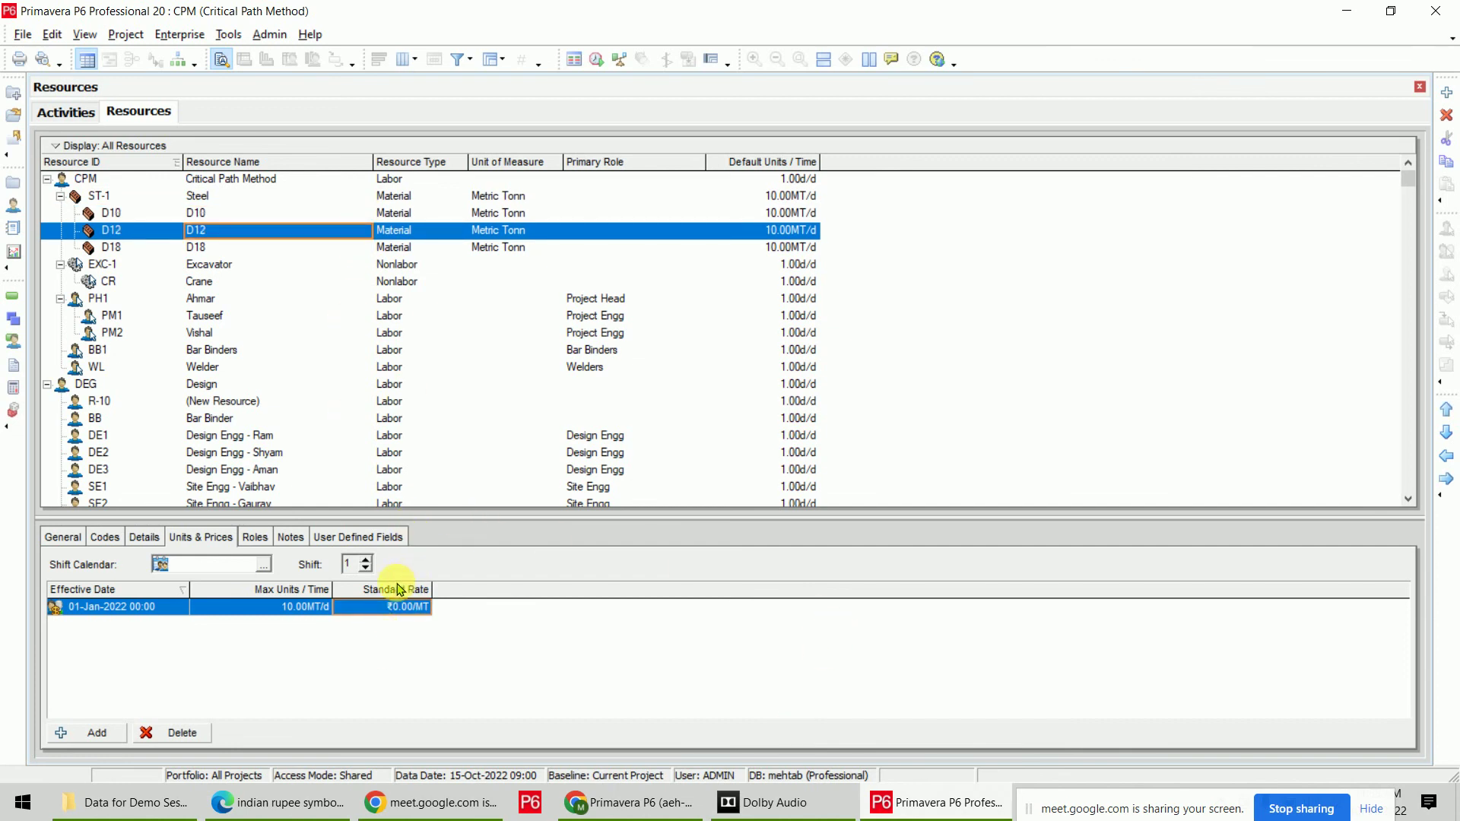
{"action": "left_click", "coordinate": [378, 608]}
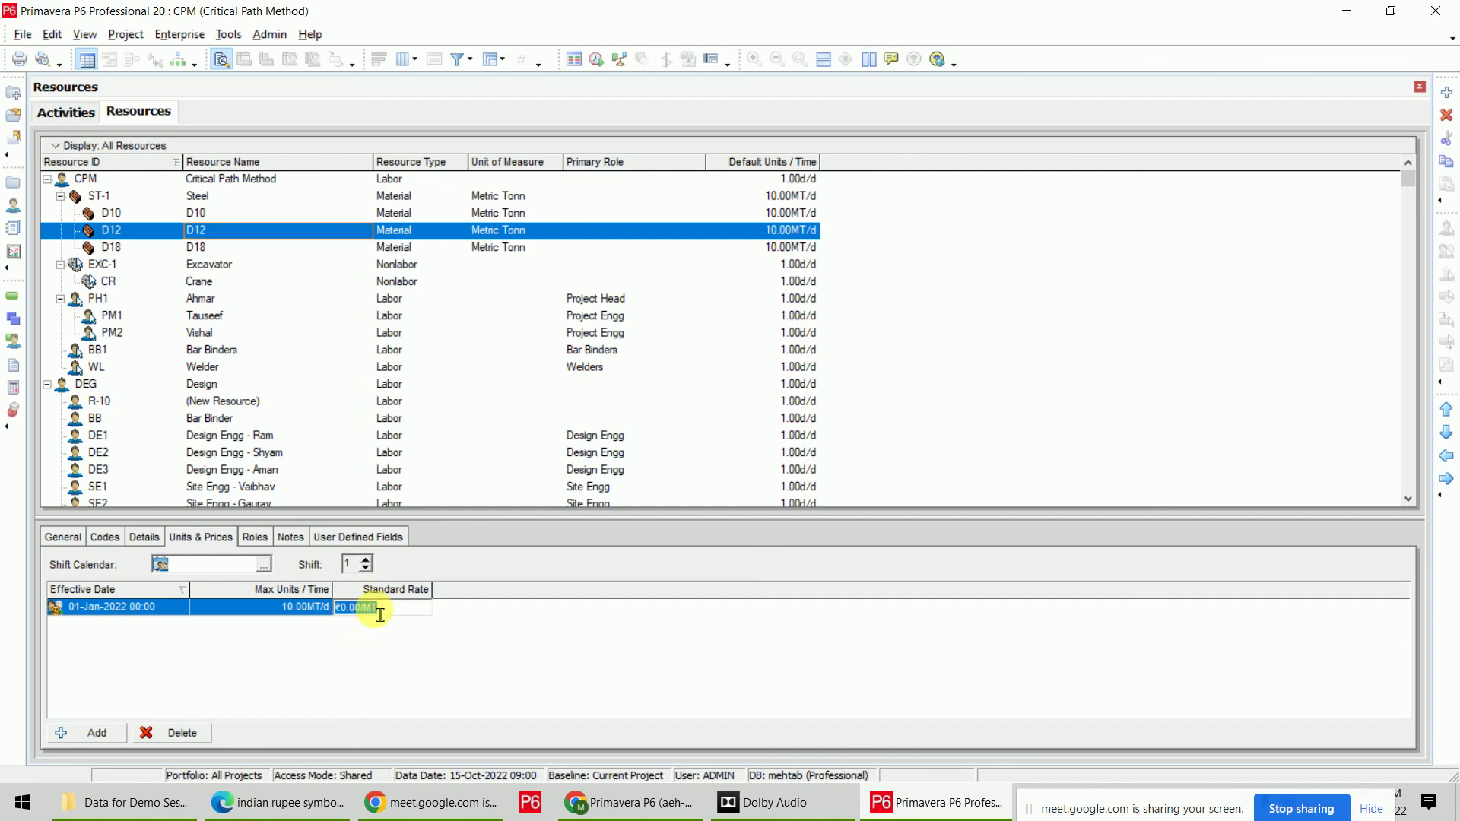
{"action": "type", "text": "73000"}
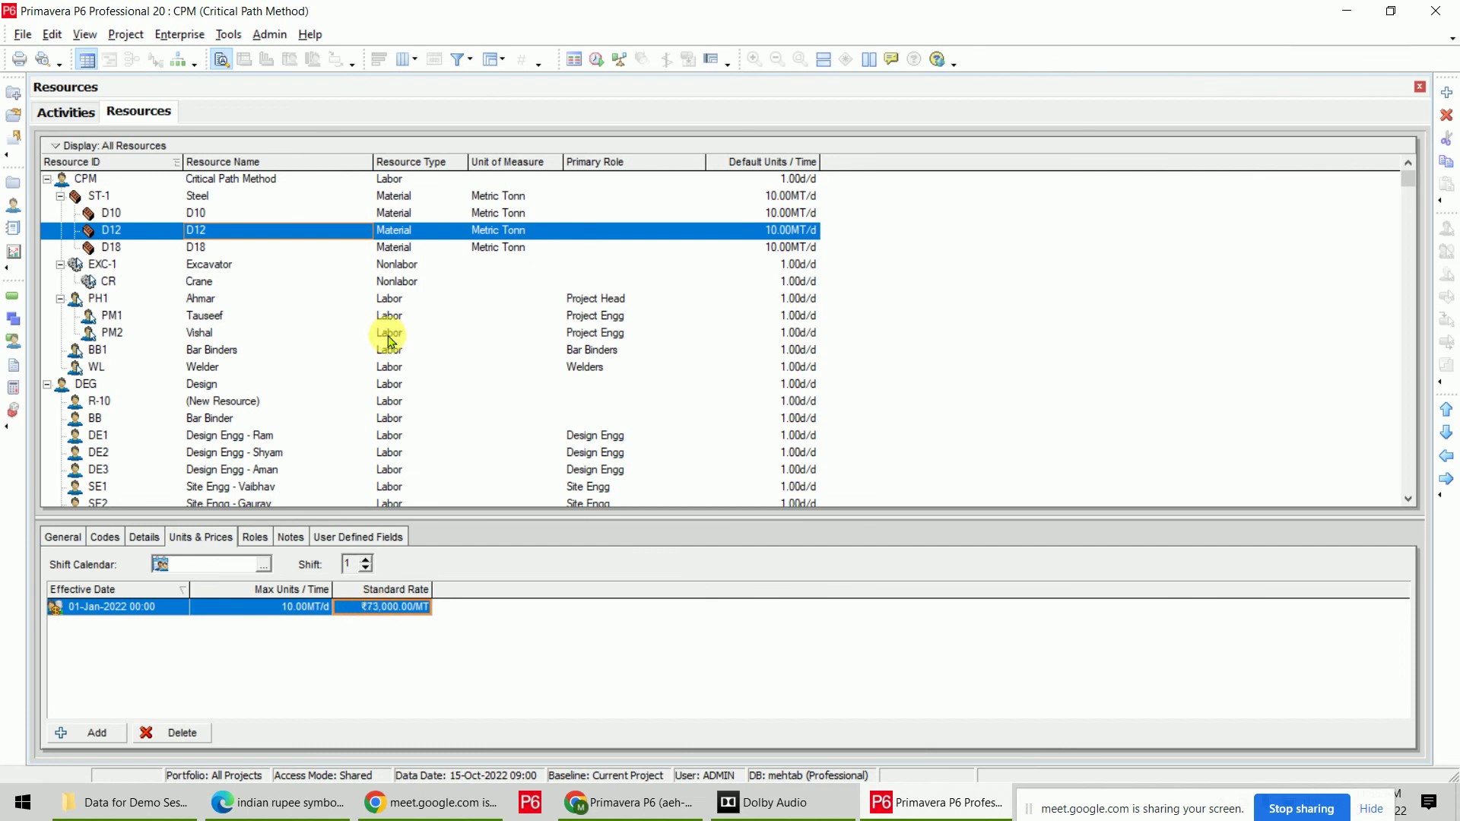
Set the D18 steel resource's standard rate to ₹70,000 per MT.
{"action": "left_click", "coordinate": [286, 247]}
{"action": "left_click", "coordinate": [378, 616]}
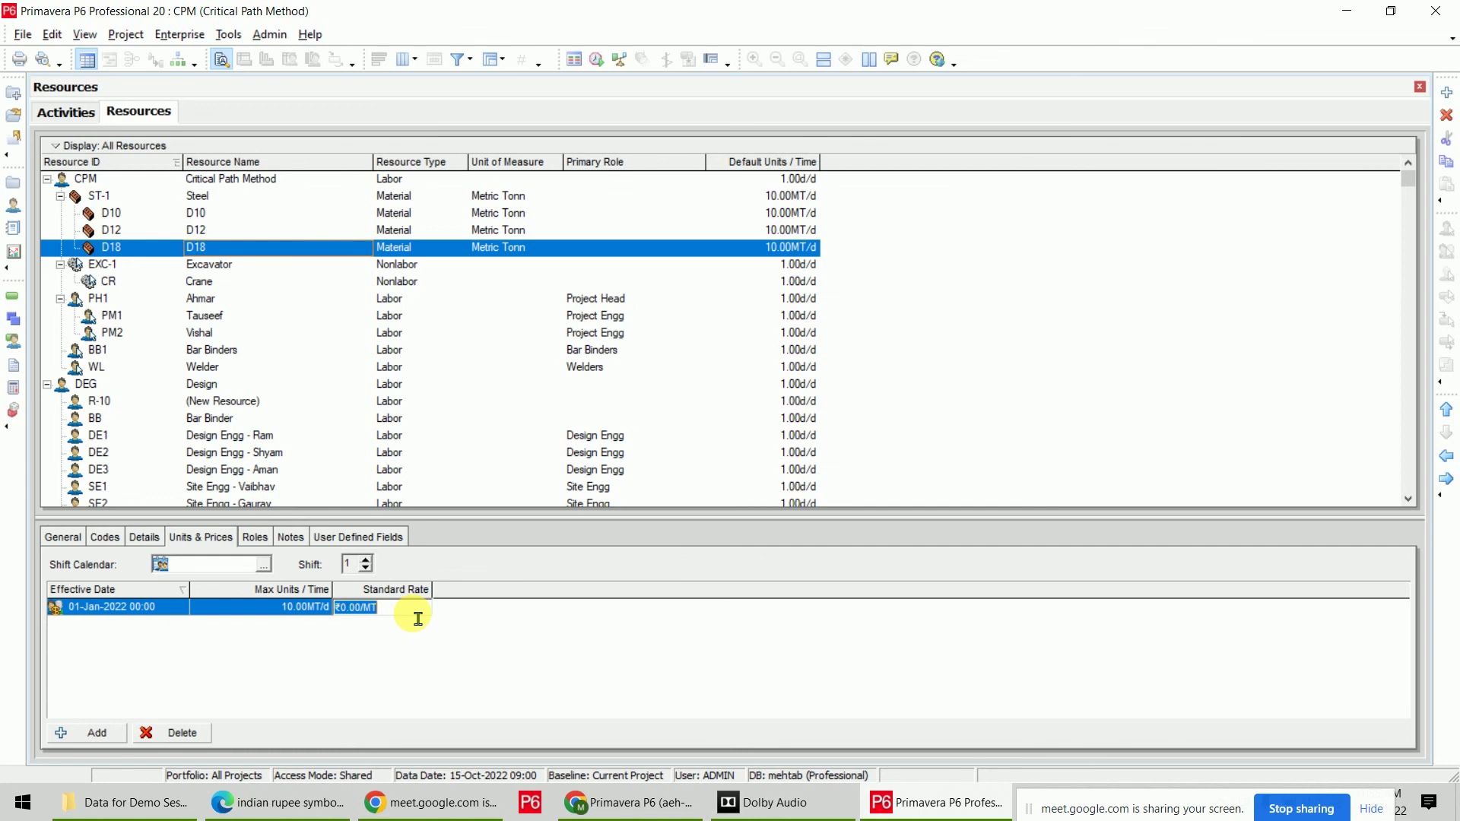
{"action": "type", "text": "70000"}
{"action": "key", "text": "Return"}
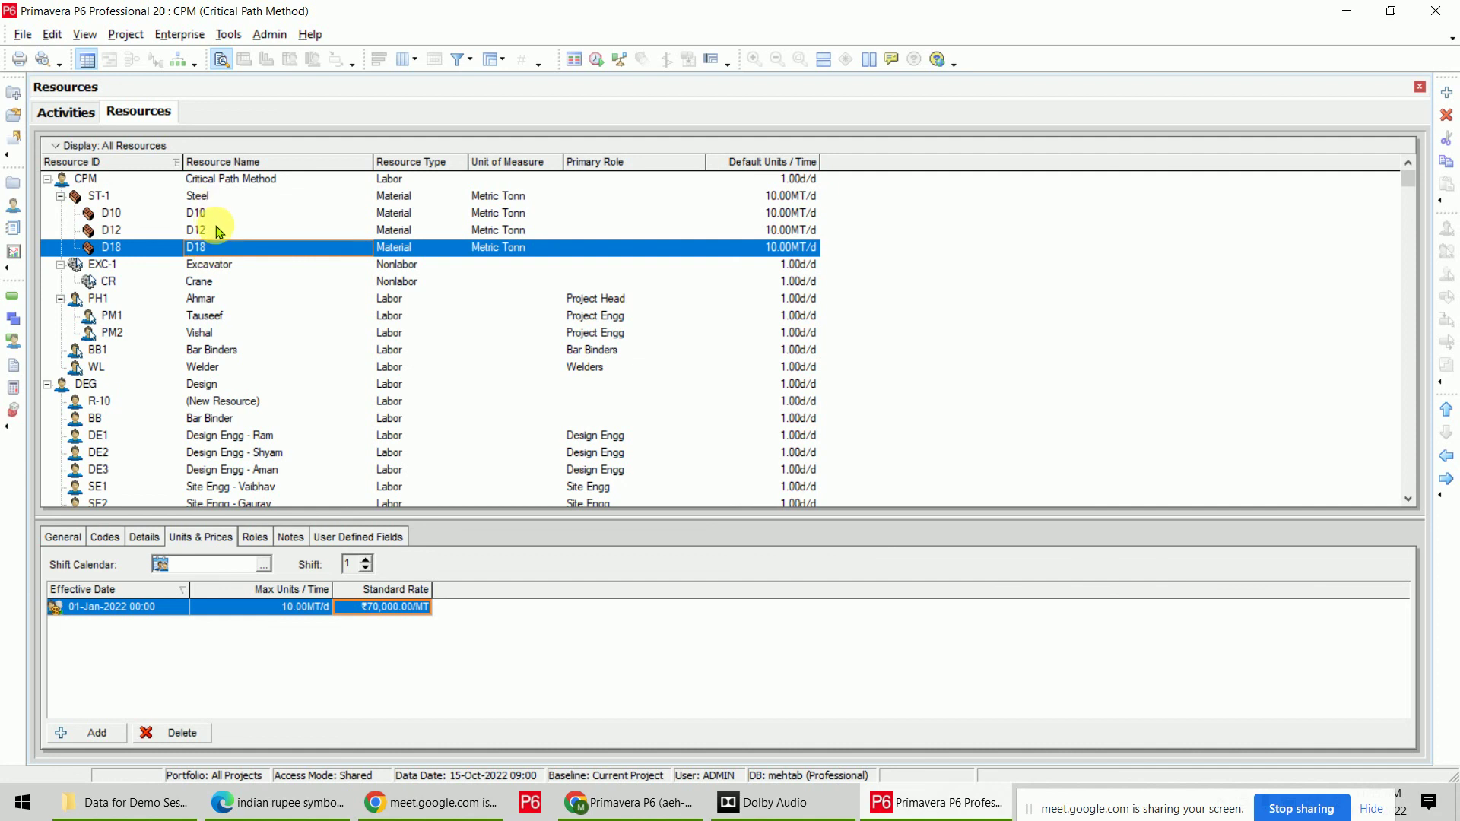
Assign the D10 and D18 steel resources to activity A1000 (A) in the project's activities.
{"action": "left_click", "coordinate": [48, 114]}
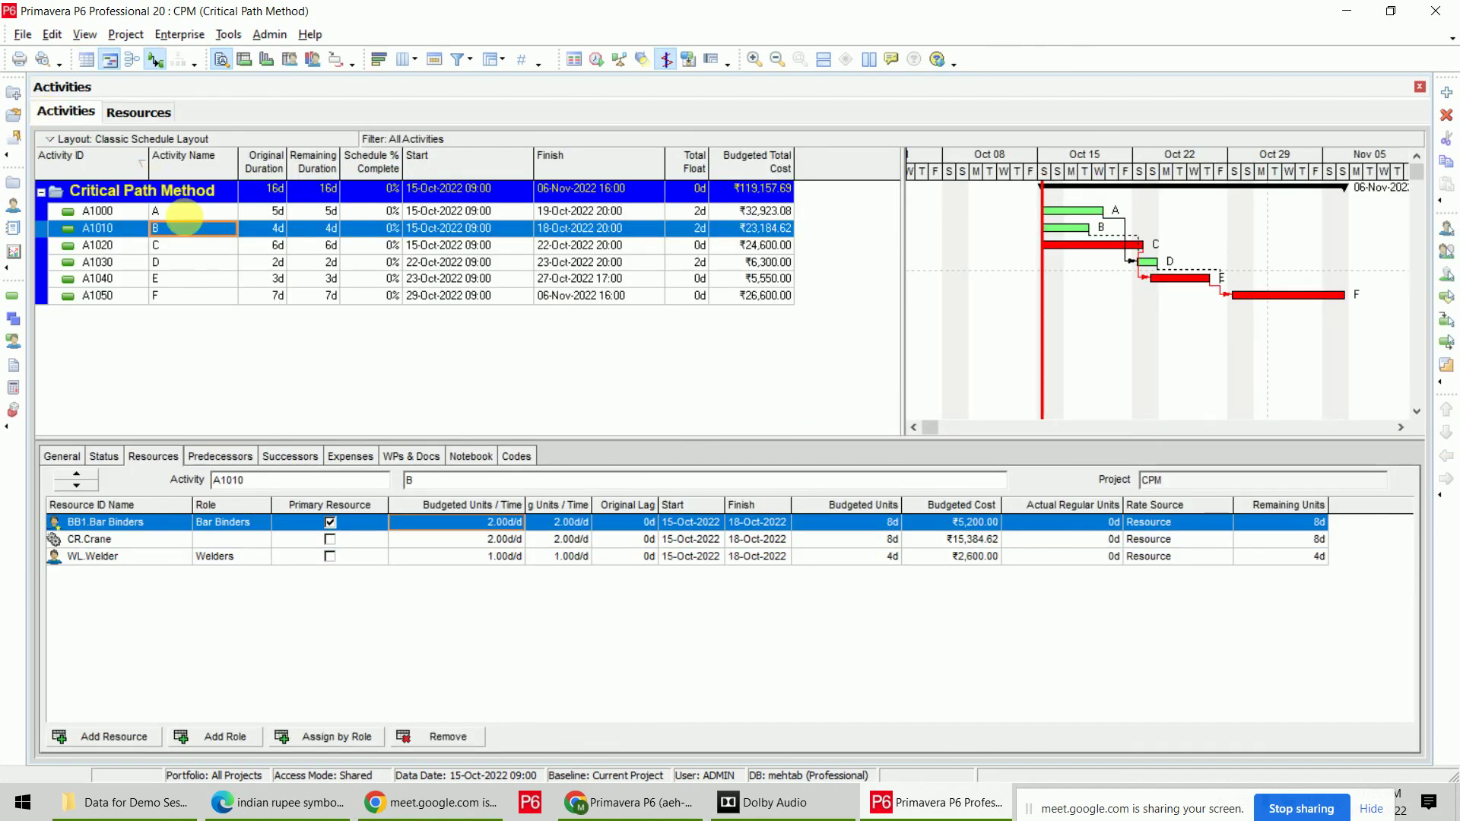
{"action": "left_click", "coordinate": [186, 211]}
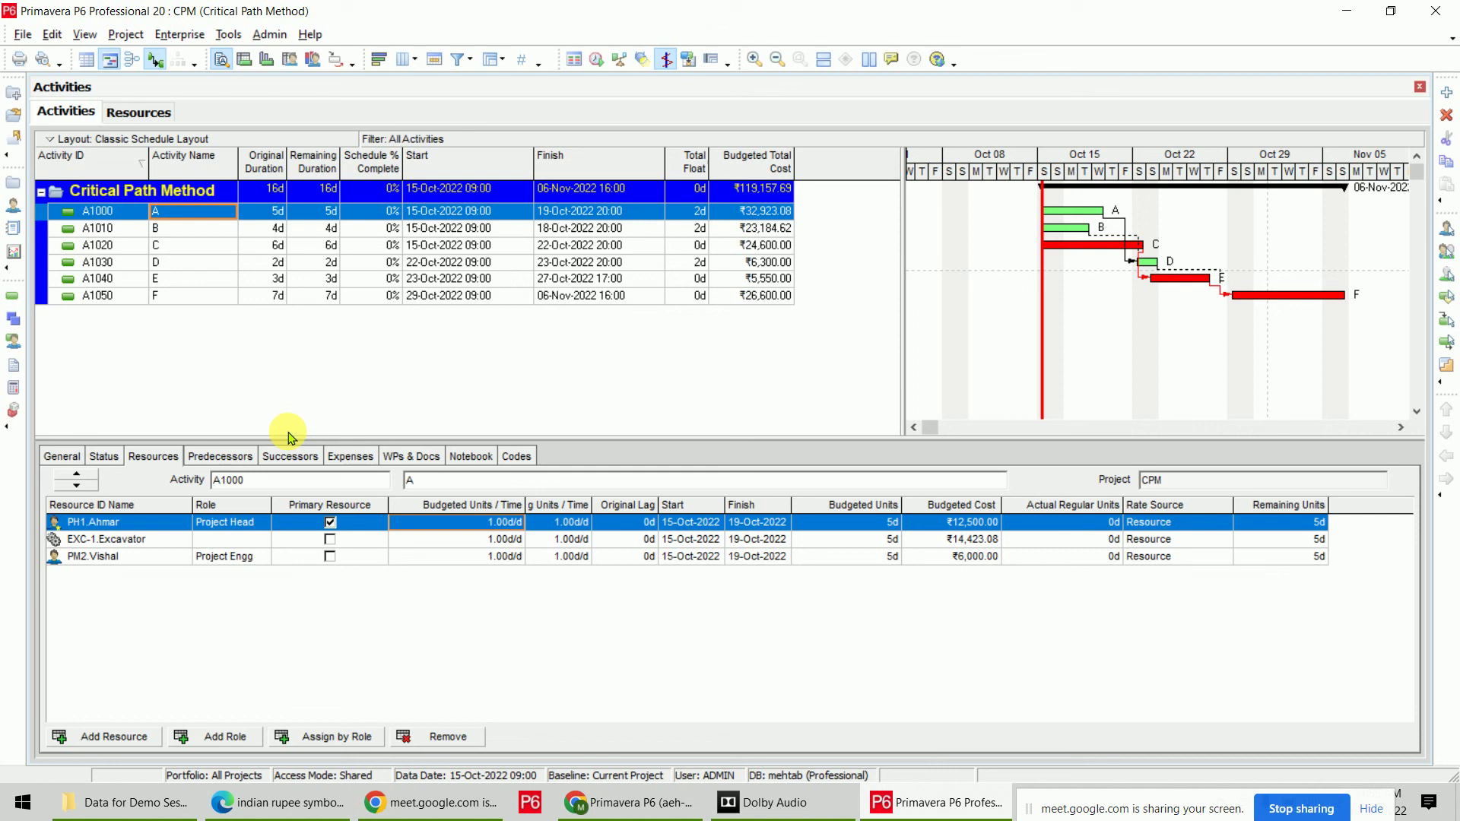
{"action": "left_click", "coordinate": [108, 736]}
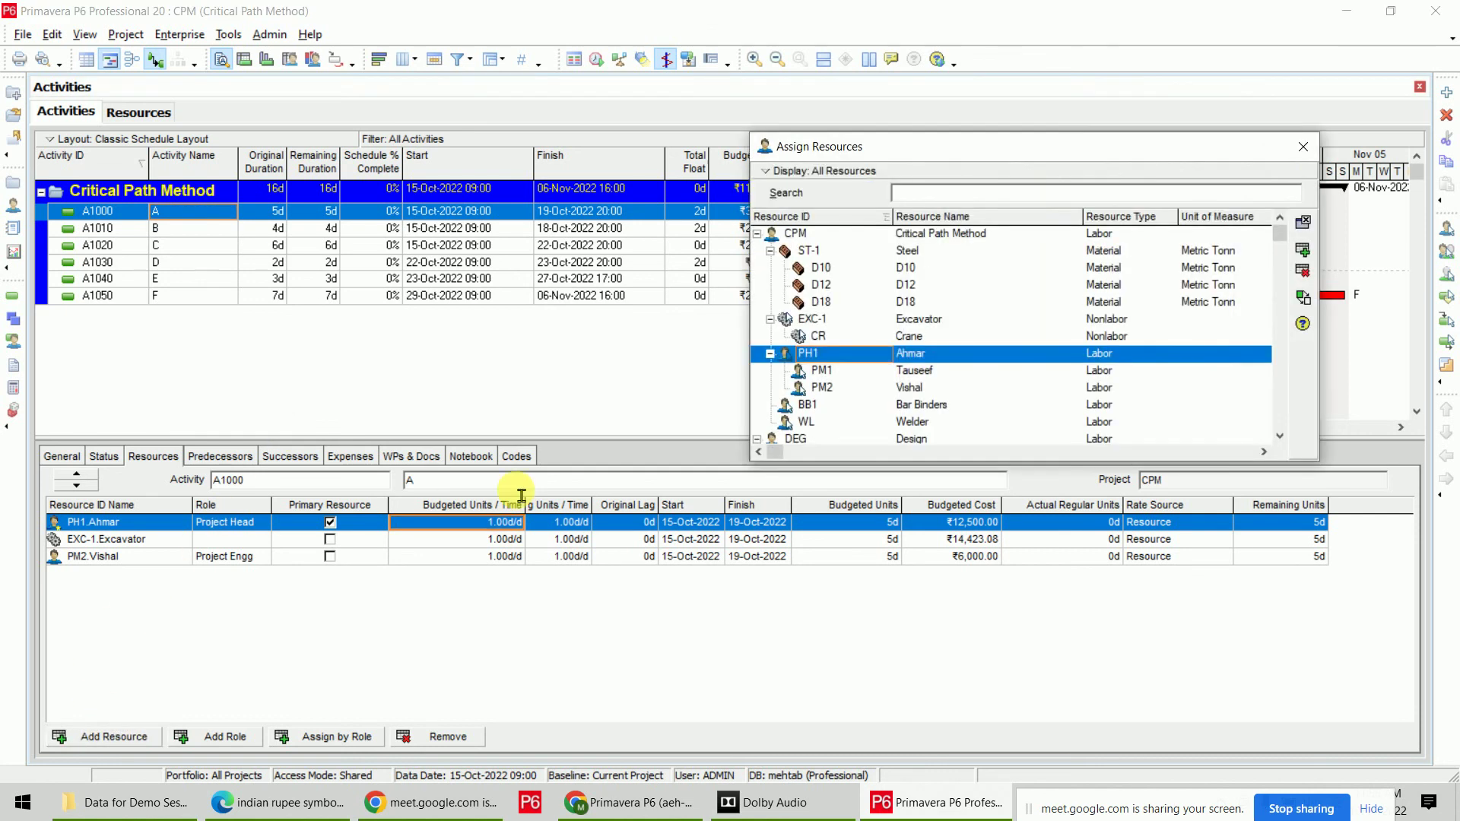
{"action": "double_click", "coordinate": [861, 270]}
{"action": "double_click", "coordinate": [841, 304]}
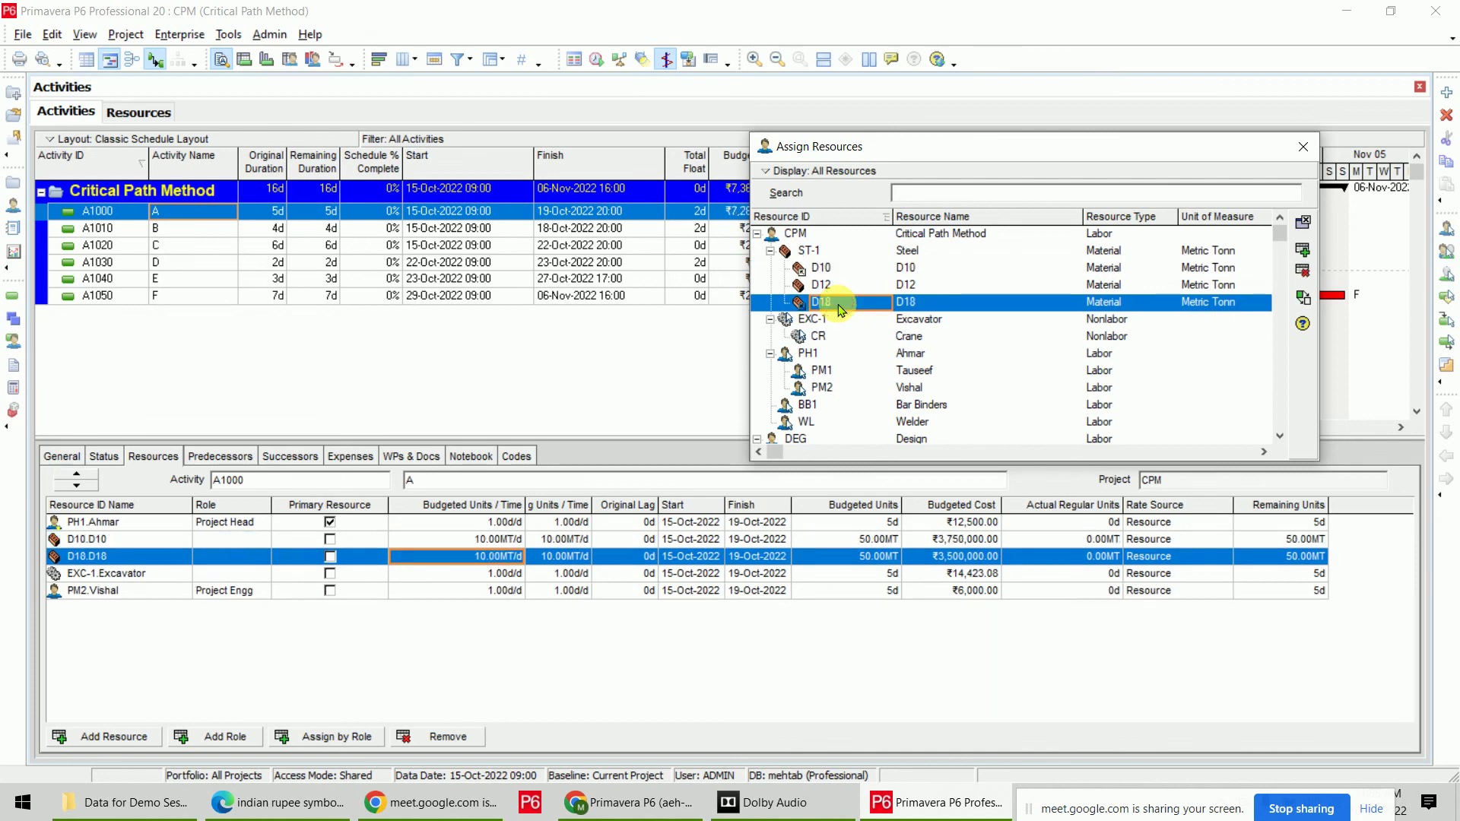
{"action": "left_click", "coordinate": [1302, 147]}
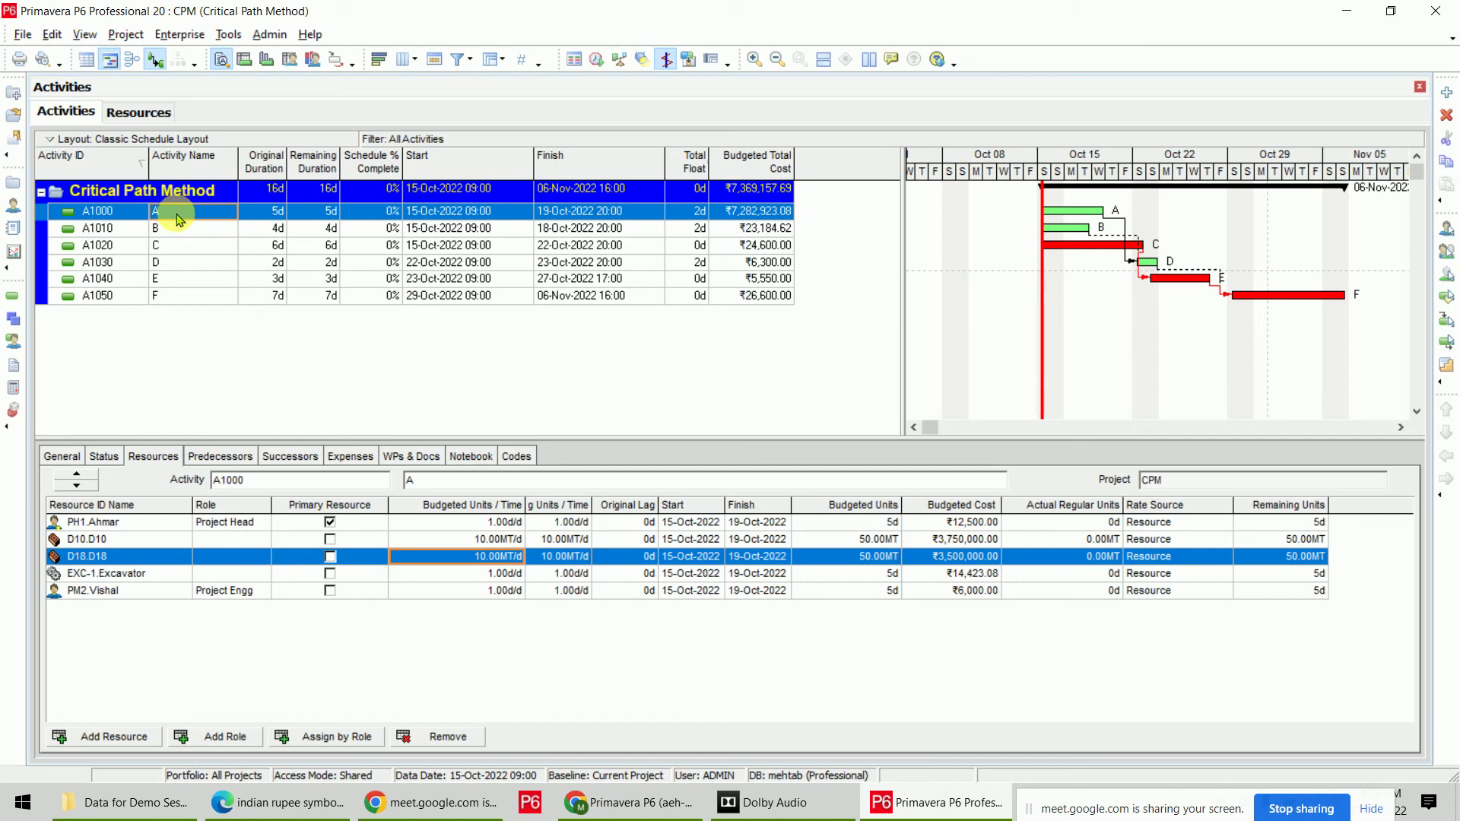
Set activity A's budgeted units to 2 MT for D10 and 3 MT for D18.
{"action": "left_click", "coordinate": [867, 540]}
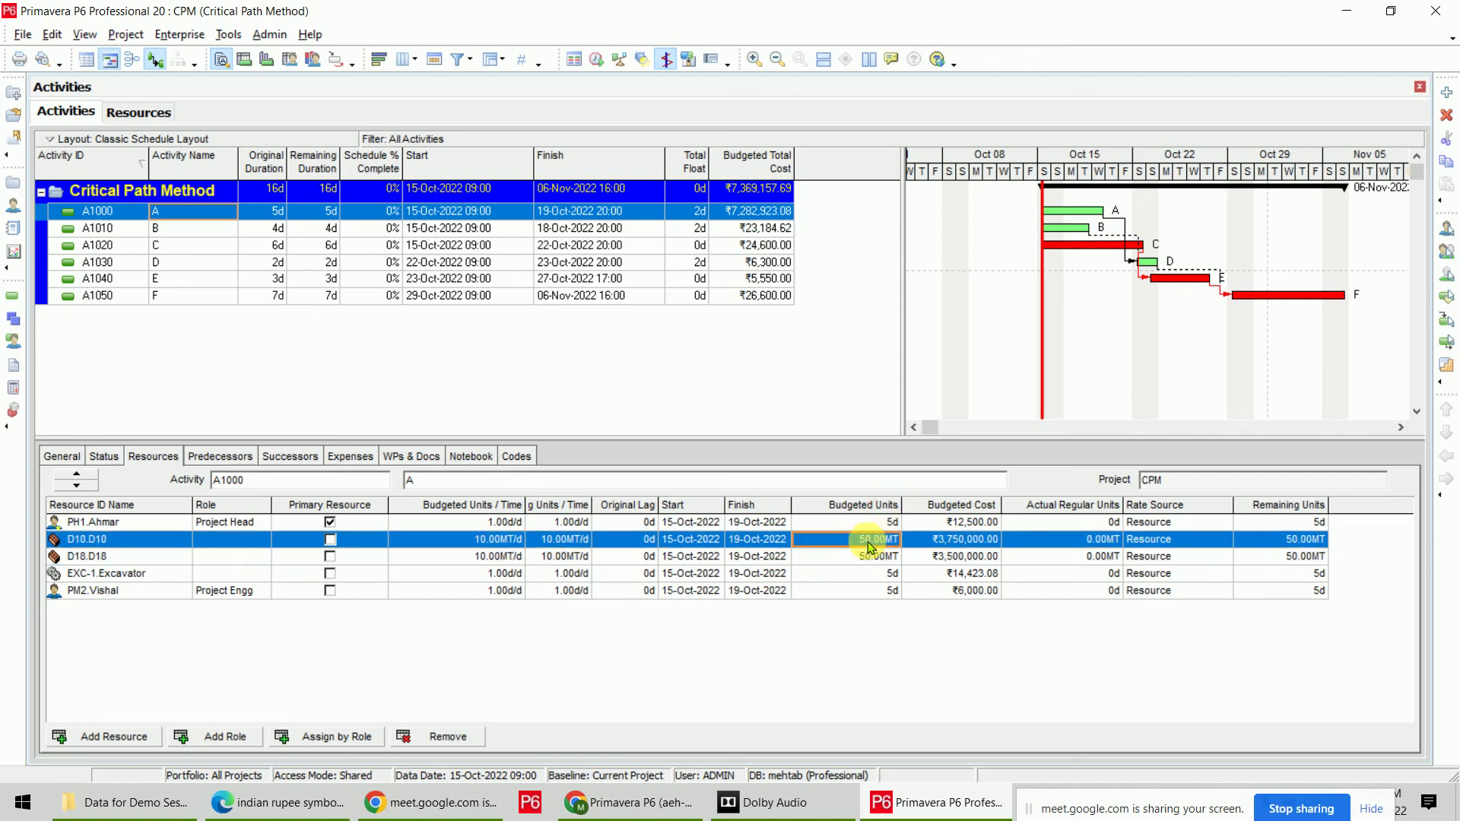
{"action": "type", "text": "2"}
{"action": "key", "text": "Return"}
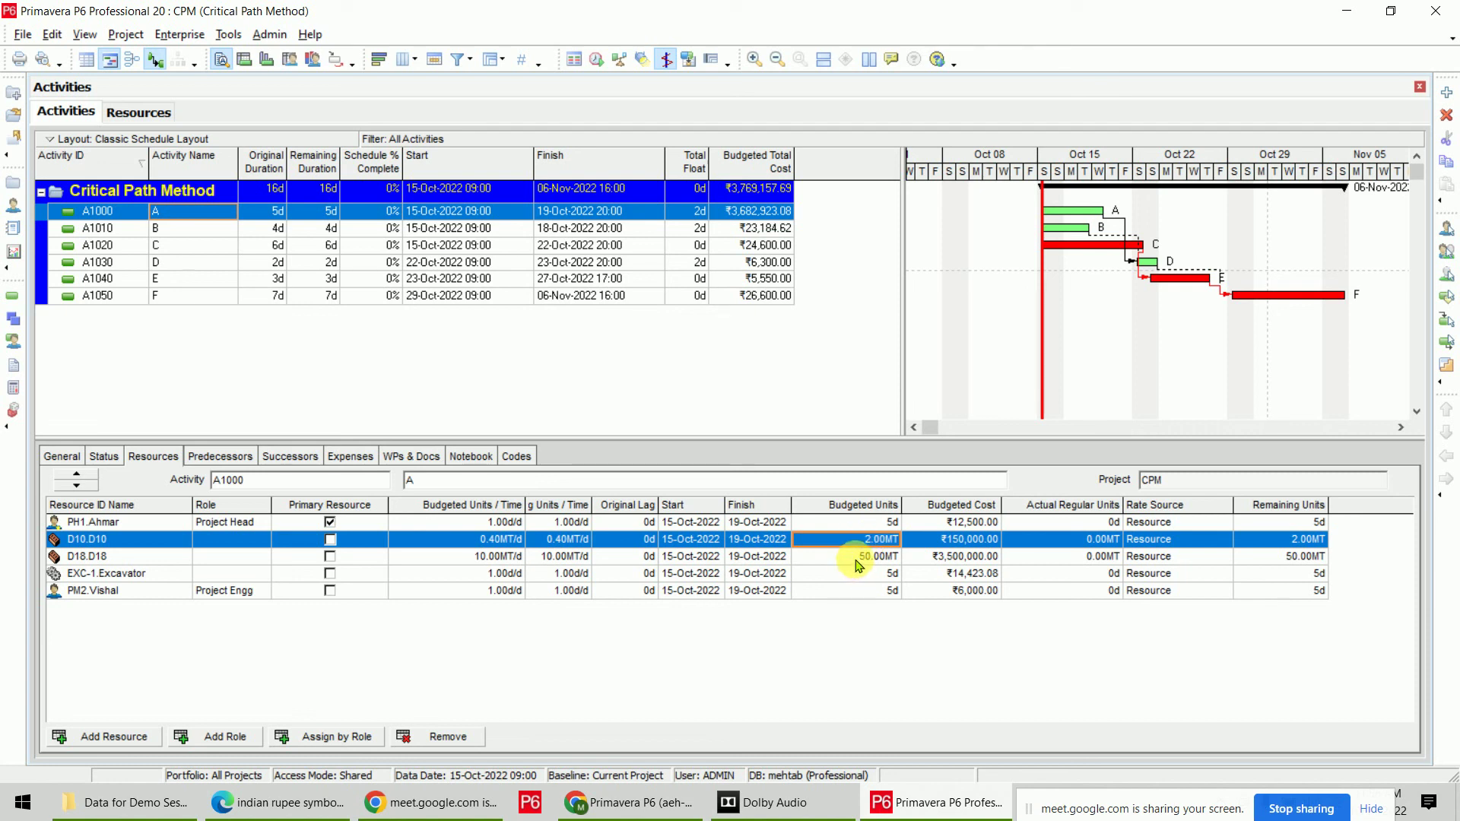
{"action": "left_click", "coordinate": [863, 557]}
{"action": "type", "text": "3"}
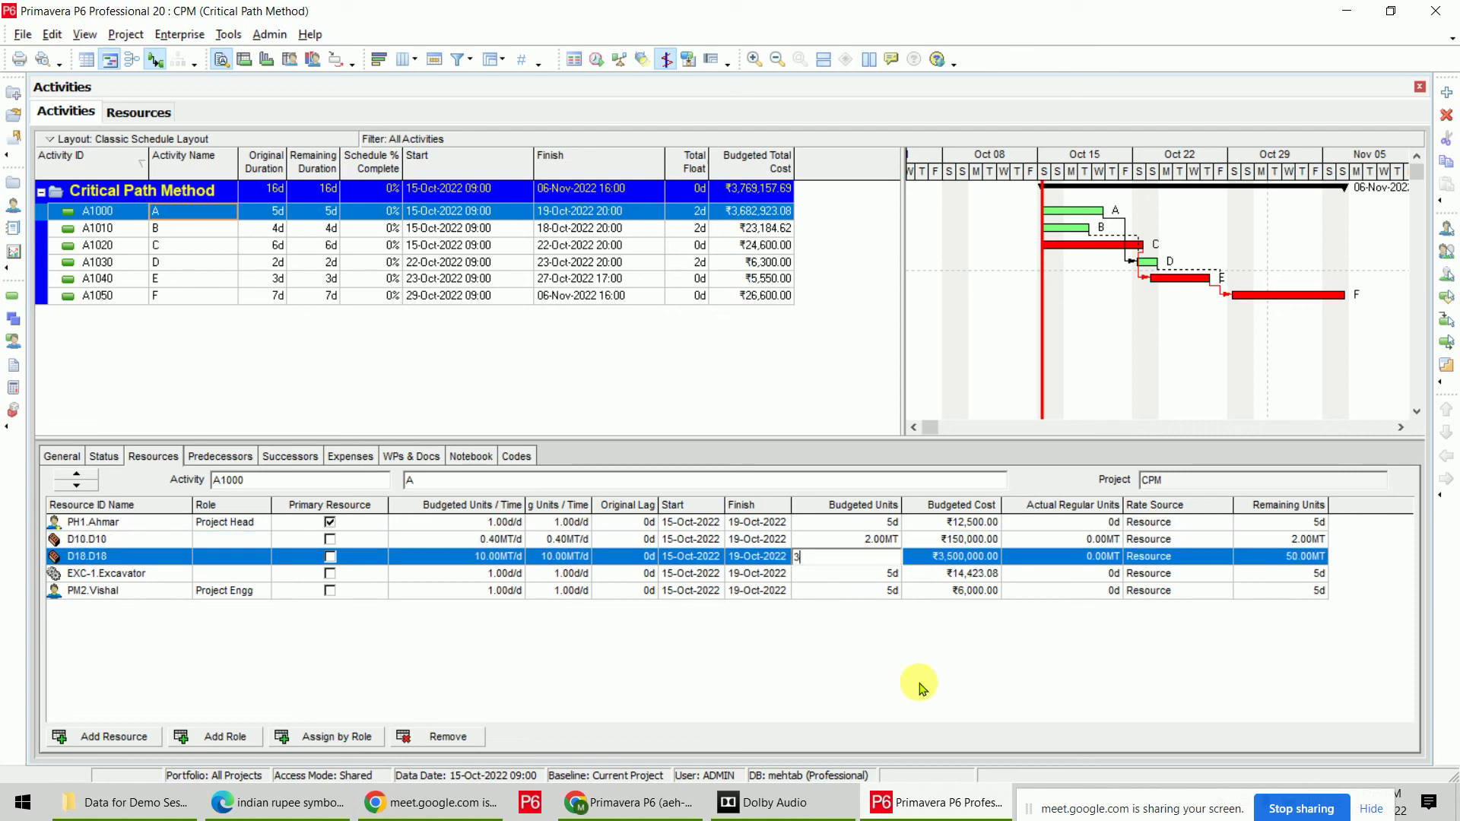
{"action": "key", "text": "Return"}
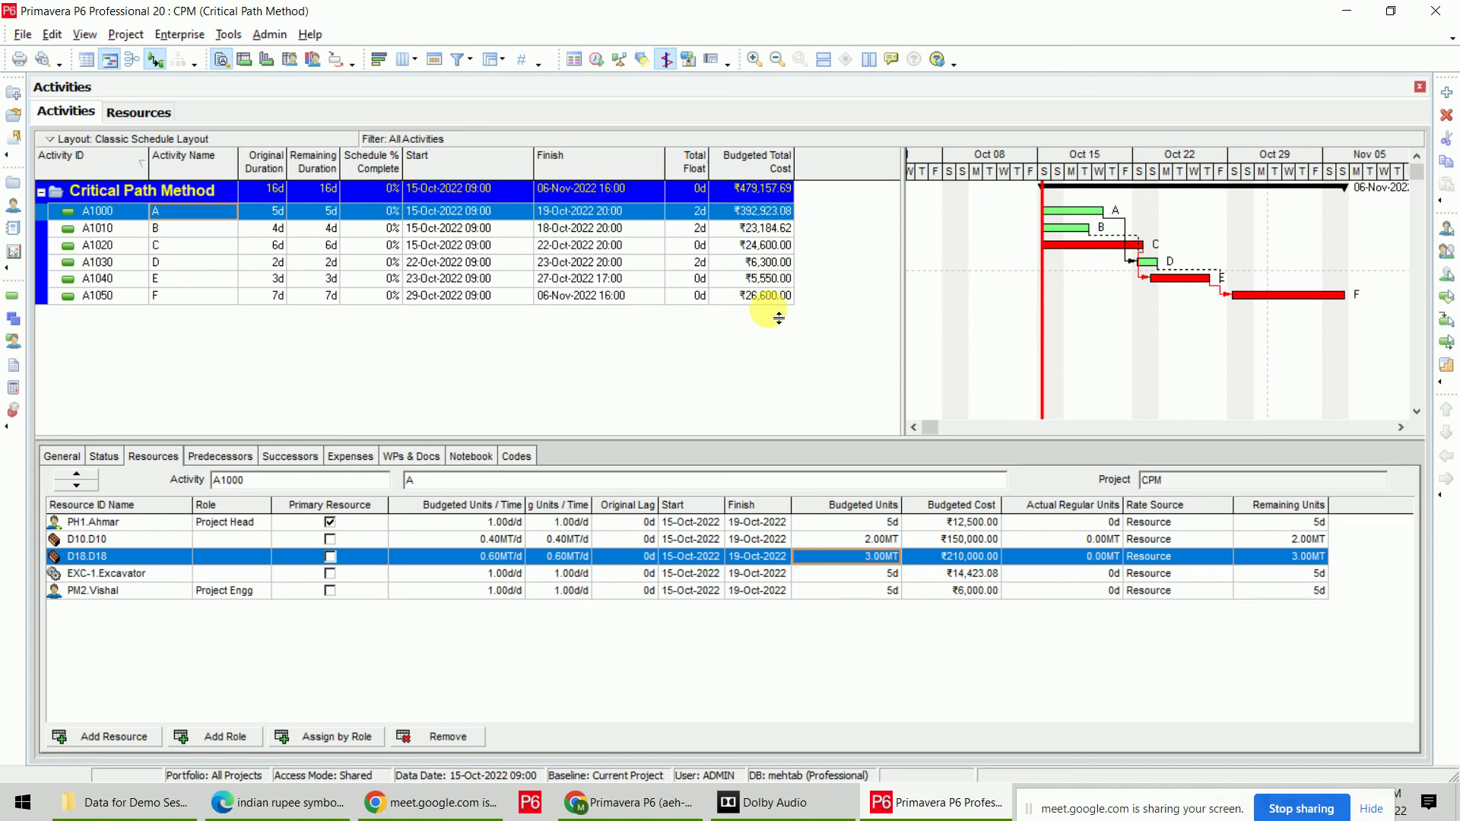
Add an expense item named WLD Mach to activity A1000 (A) and assign it the Equipment expense category.
{"action": "left_click", "coordinate": [763, 190]}
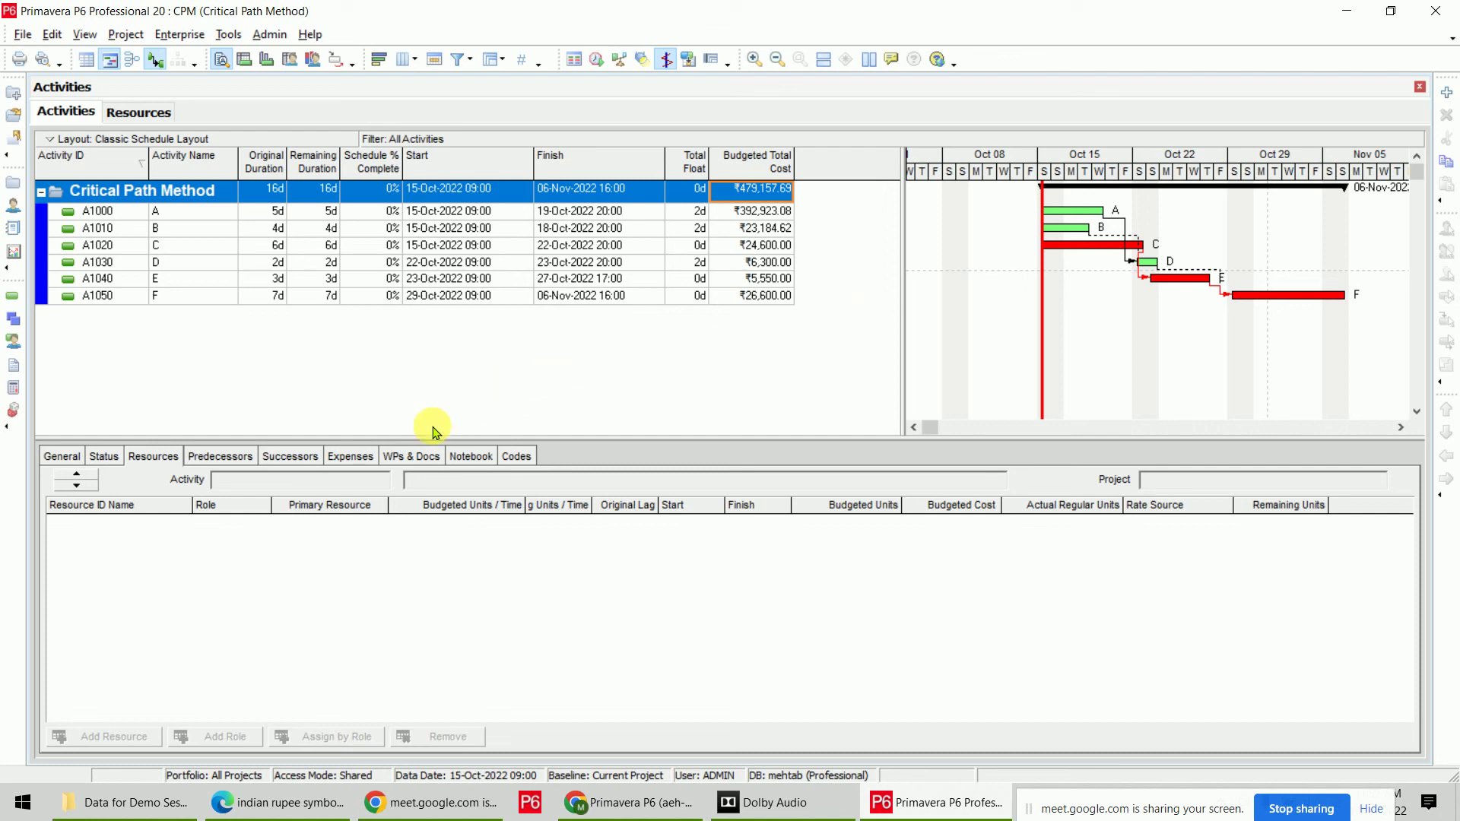
{"action": "left_click", "coordinate": [348, 458]}
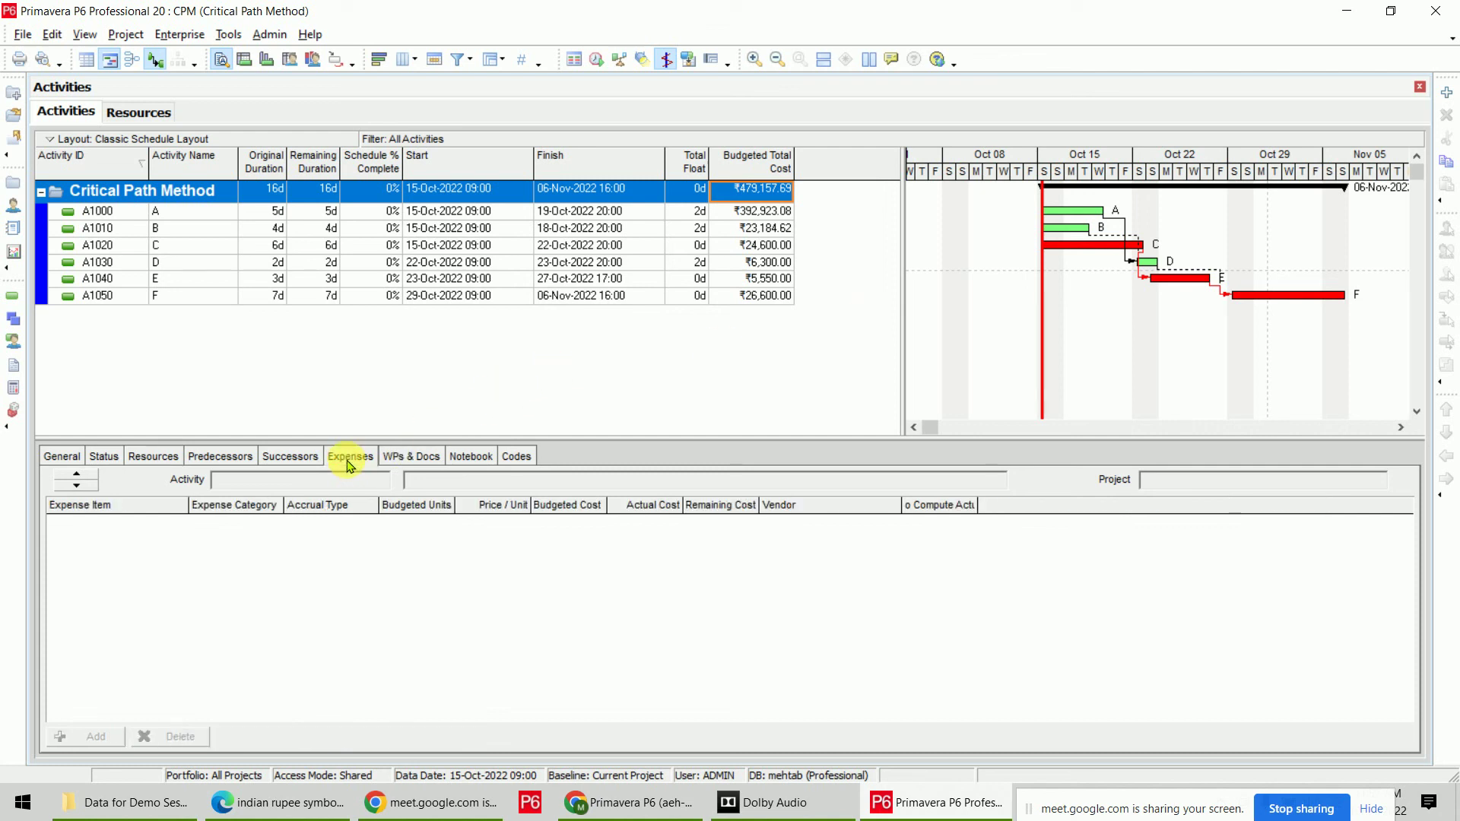
{"action": "left_click", "coordinate": [312, 212]}
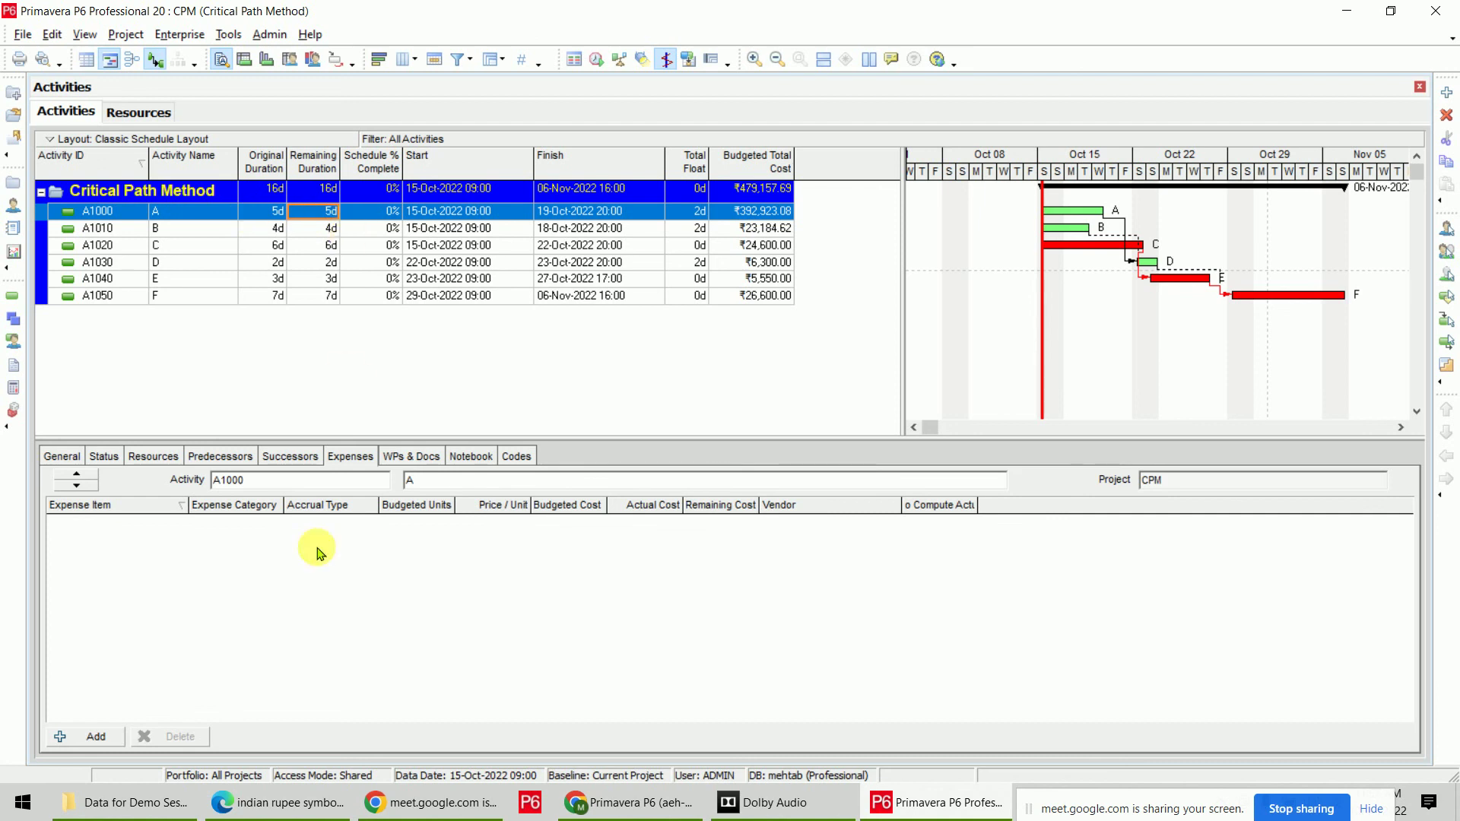
{"action": "left_click", "coordinate": [107, 737]}
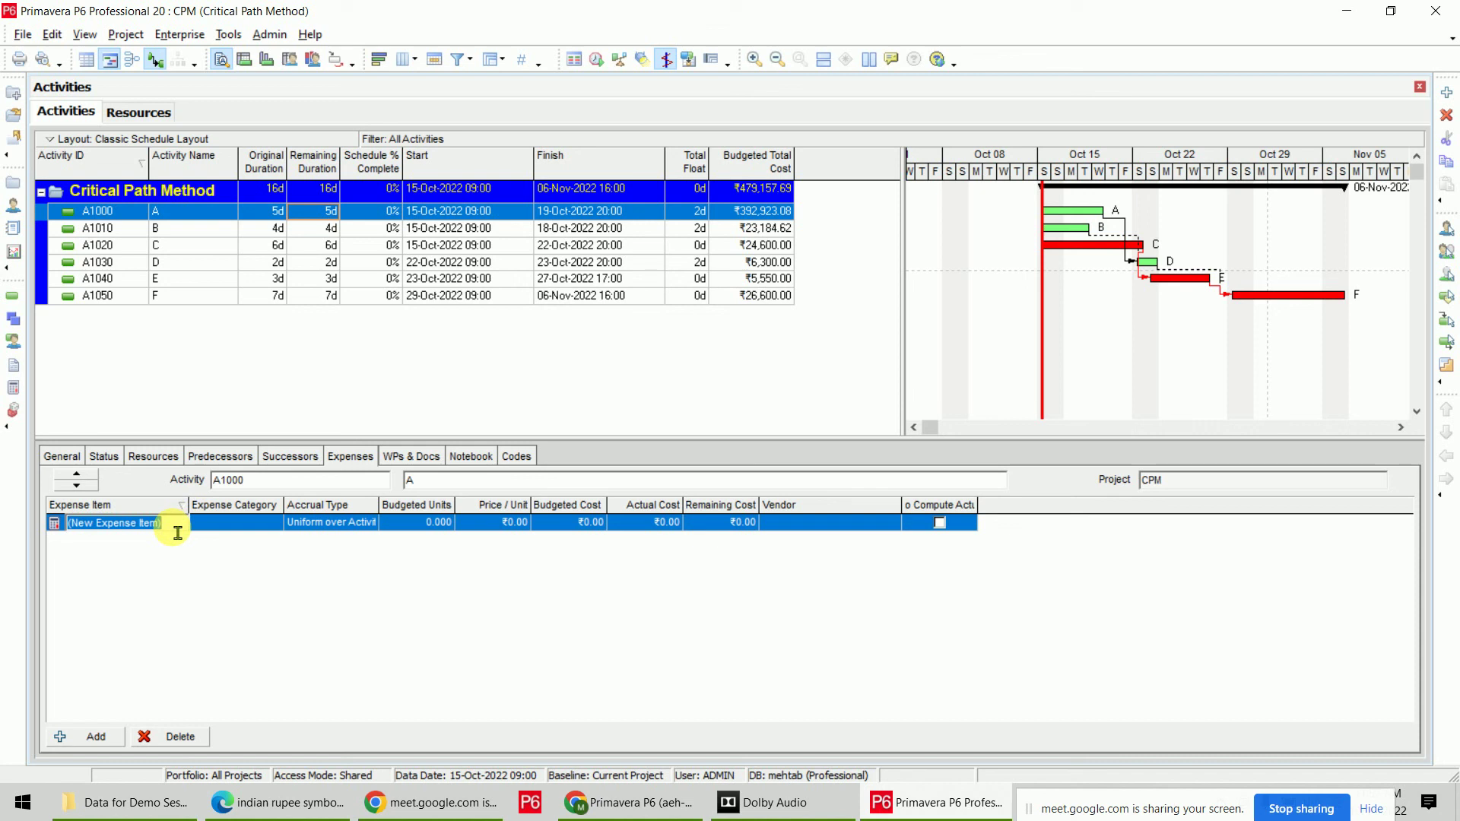
{"action": "type", "text": "WLD M"}
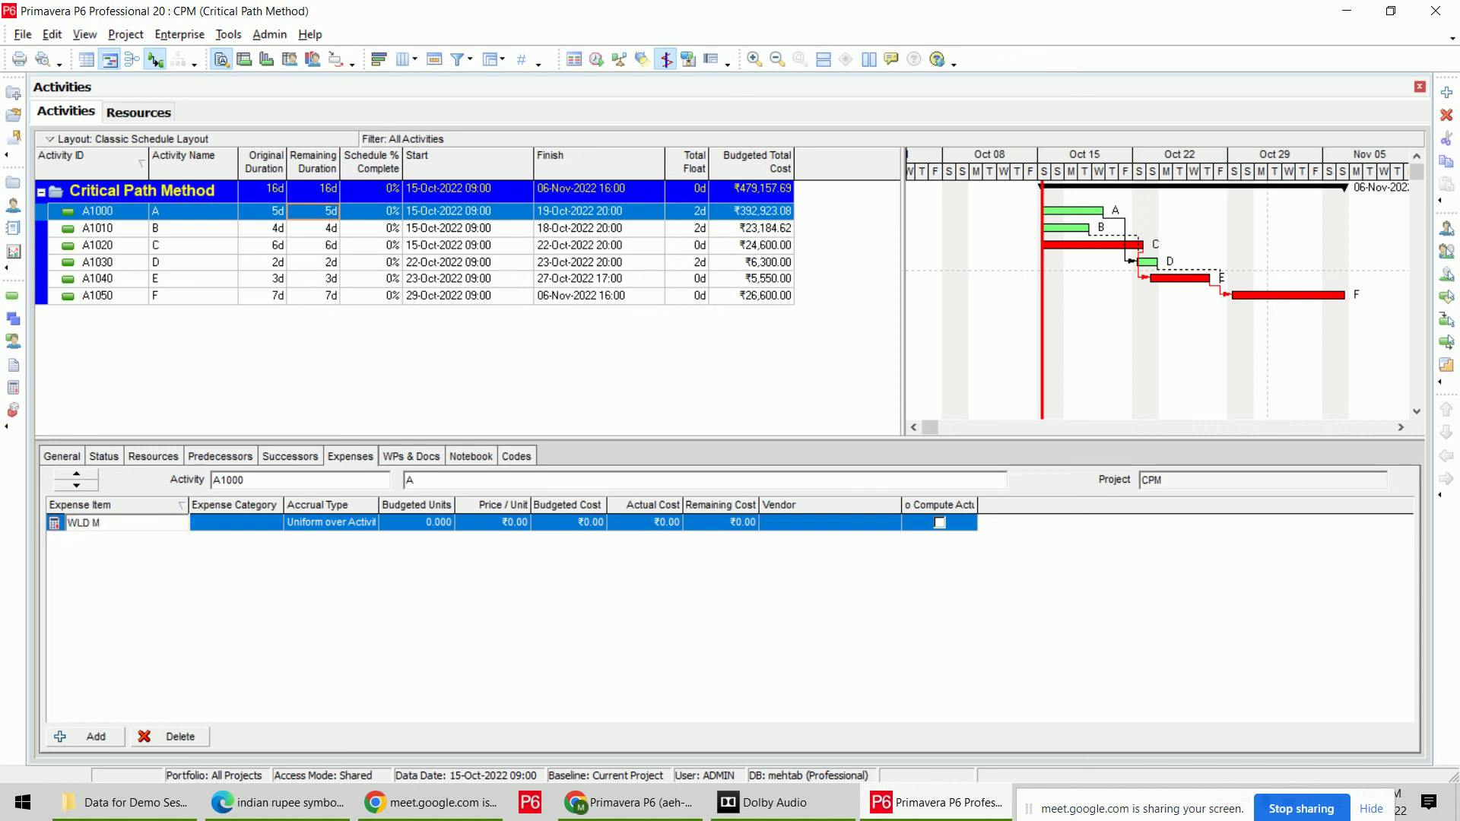
{"action": "type", "text": "ach"}
{"action": "left_click", "coordinate": [169, 527]}
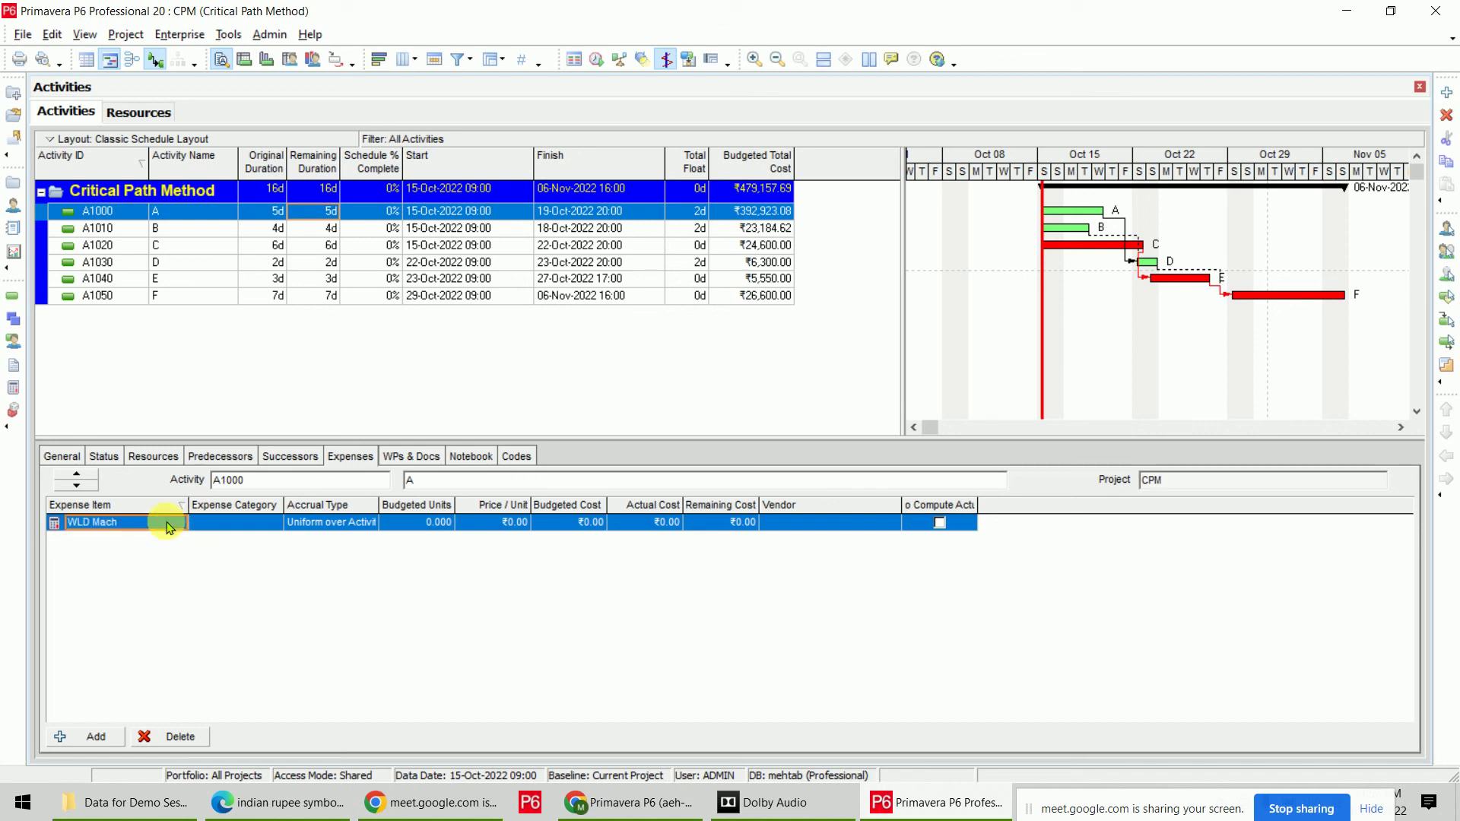
{"action": "left_click", "coordinate": [235, 523]}
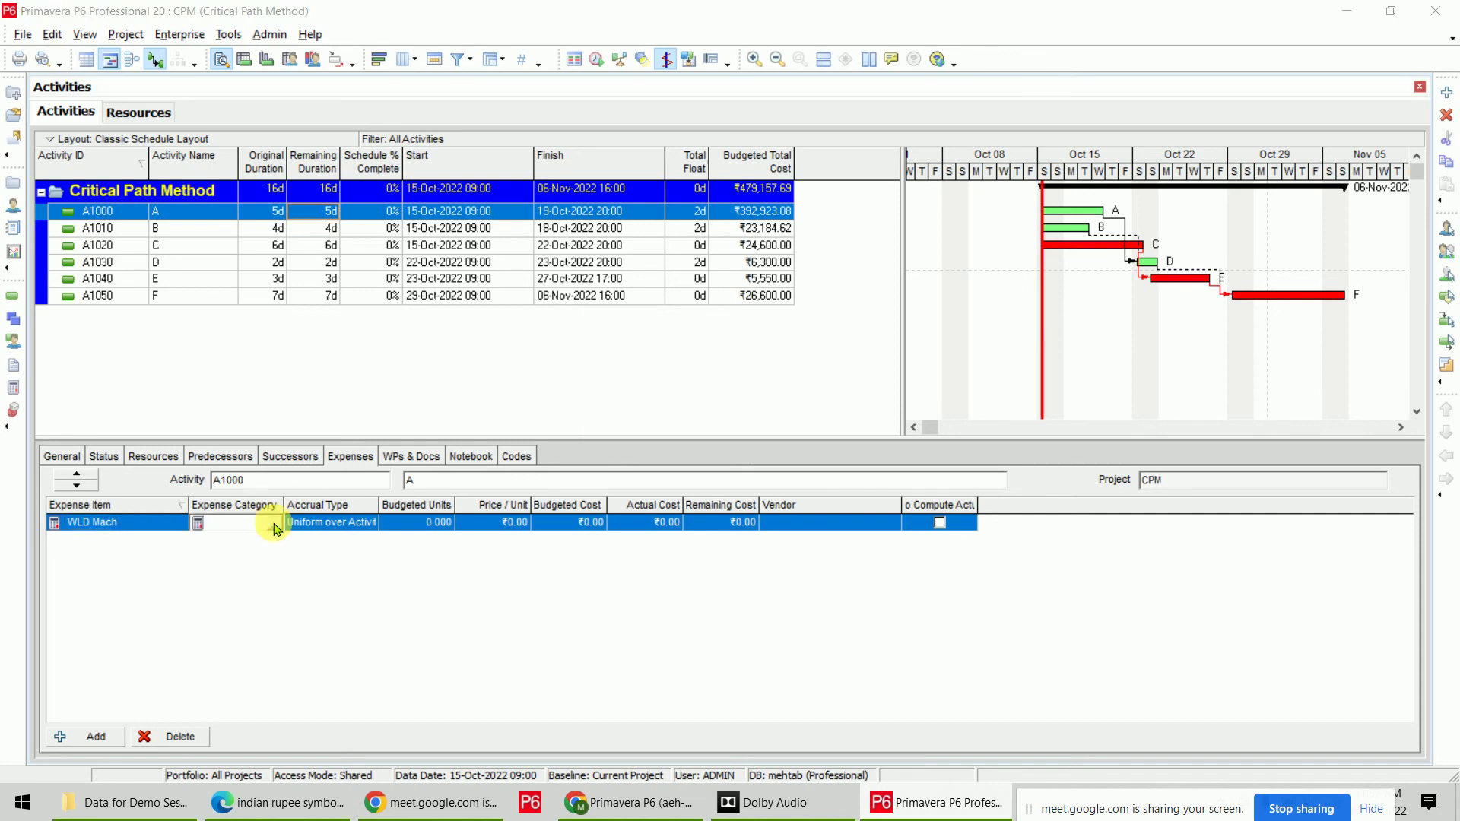
{"action": "left_click", "coordinate": [274, 523]}
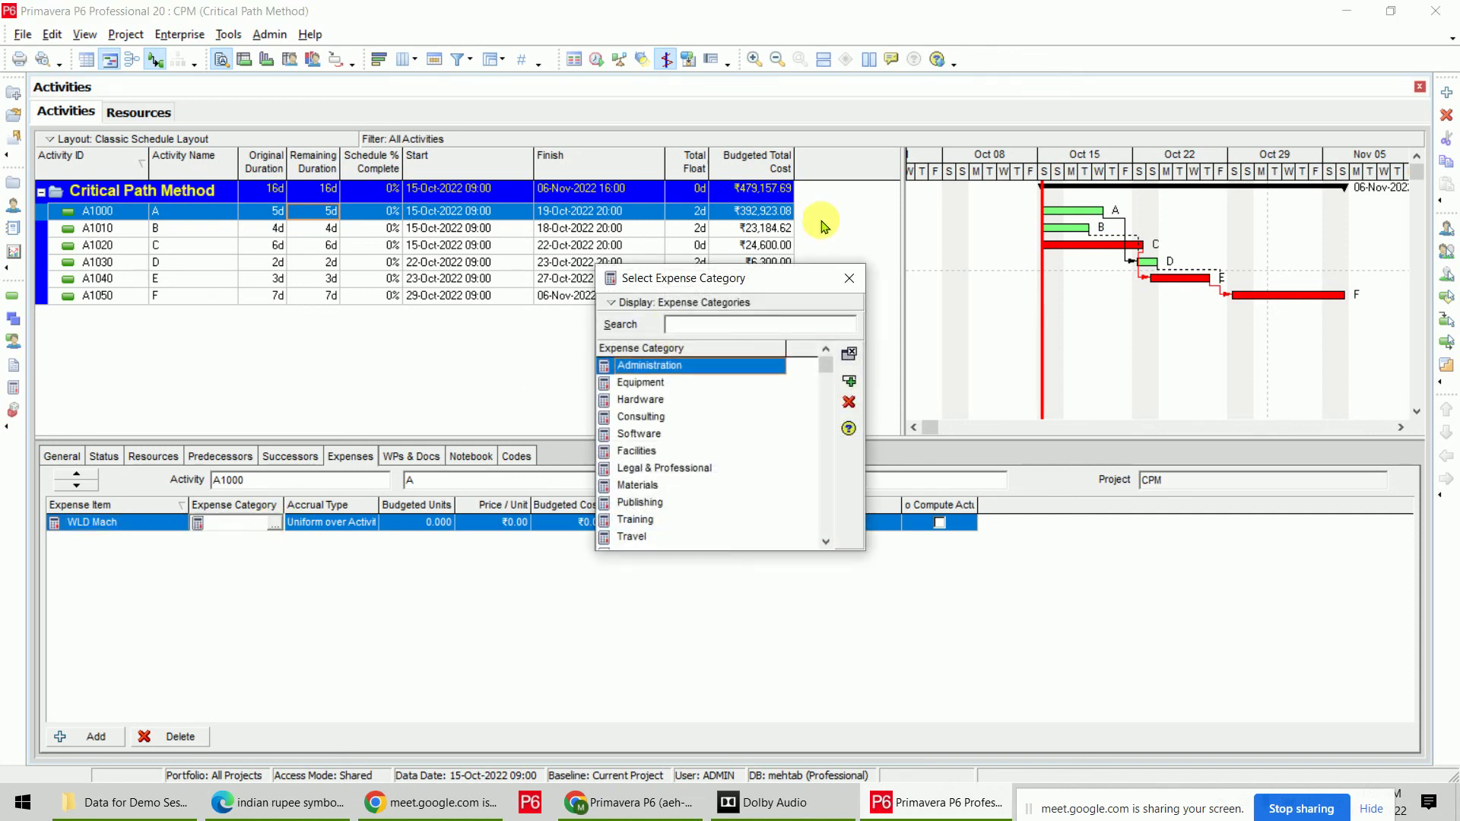
{"action": "double_click", "coordinate": [648, 384]}
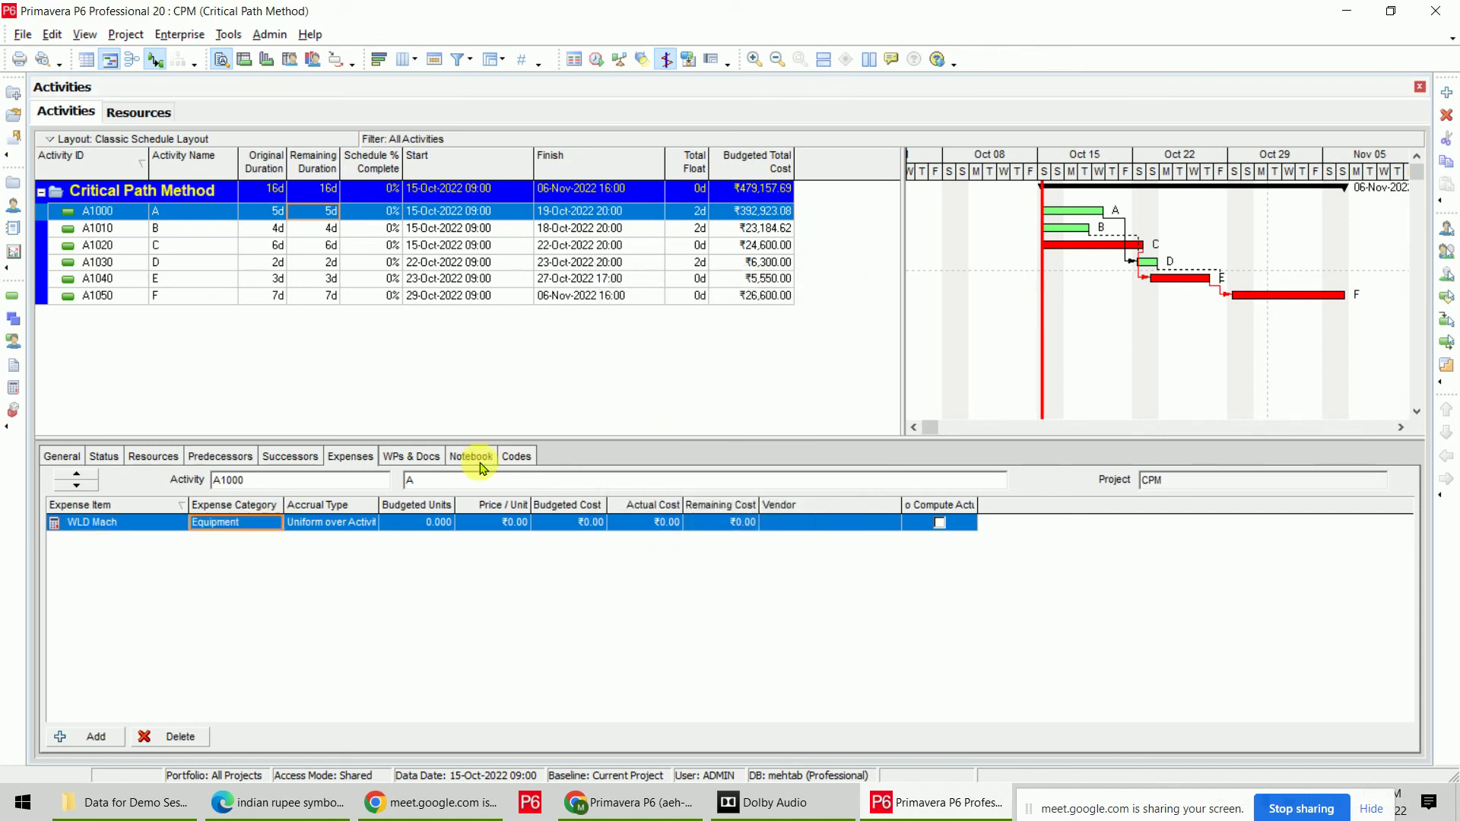
Set the WLD Mach expense's budgeted units to 1 and its price per unit to ₹45,000, and check the project's budgeted total cost.
{"action": "left_click", "coordinate": [426, 524]}
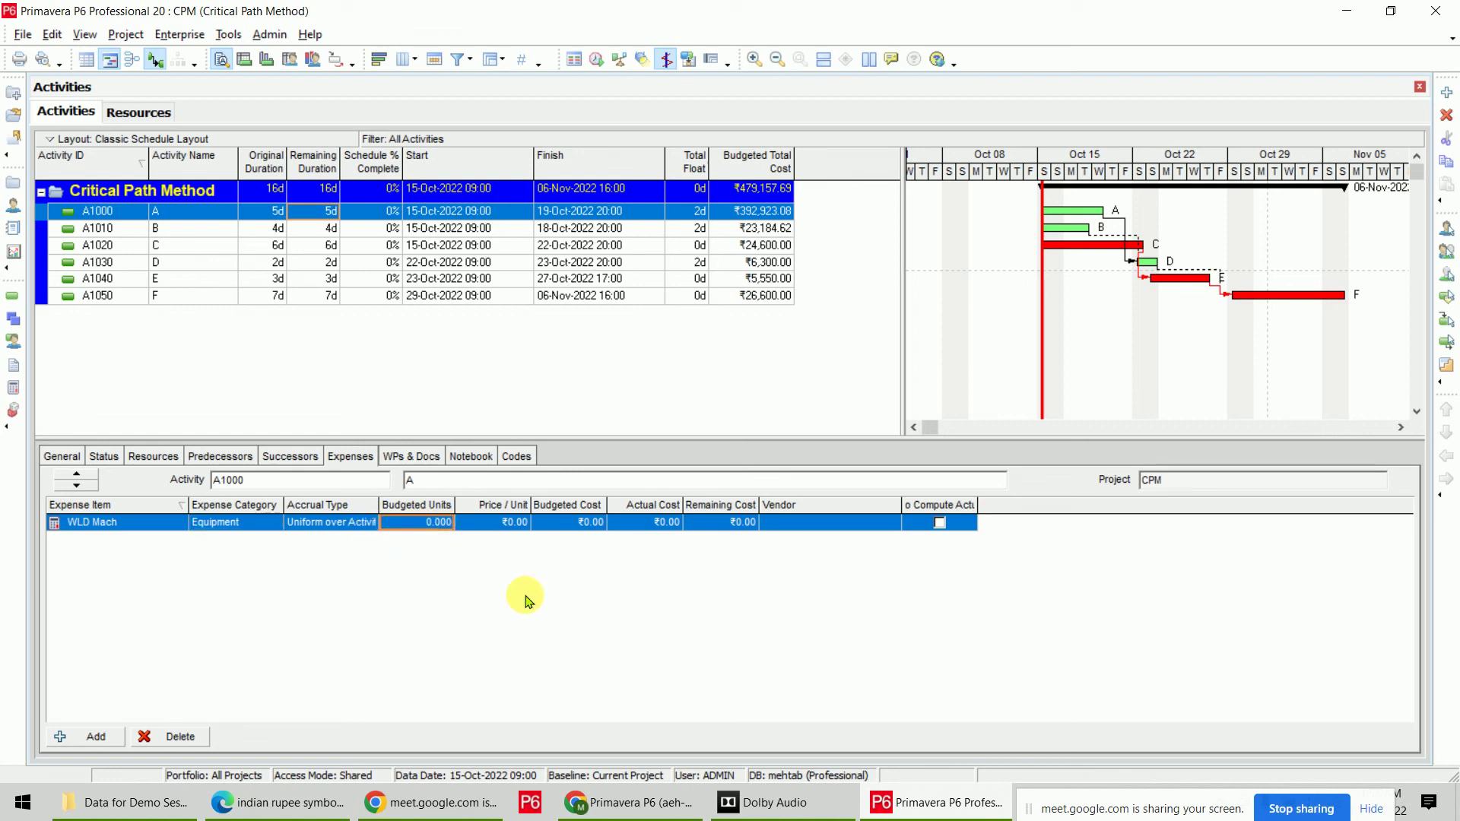
{"action": "type", "text": "1"}
{"action": "key", "text": "Return"}
{"action": "left_click", "coordinate": [505, 524]}
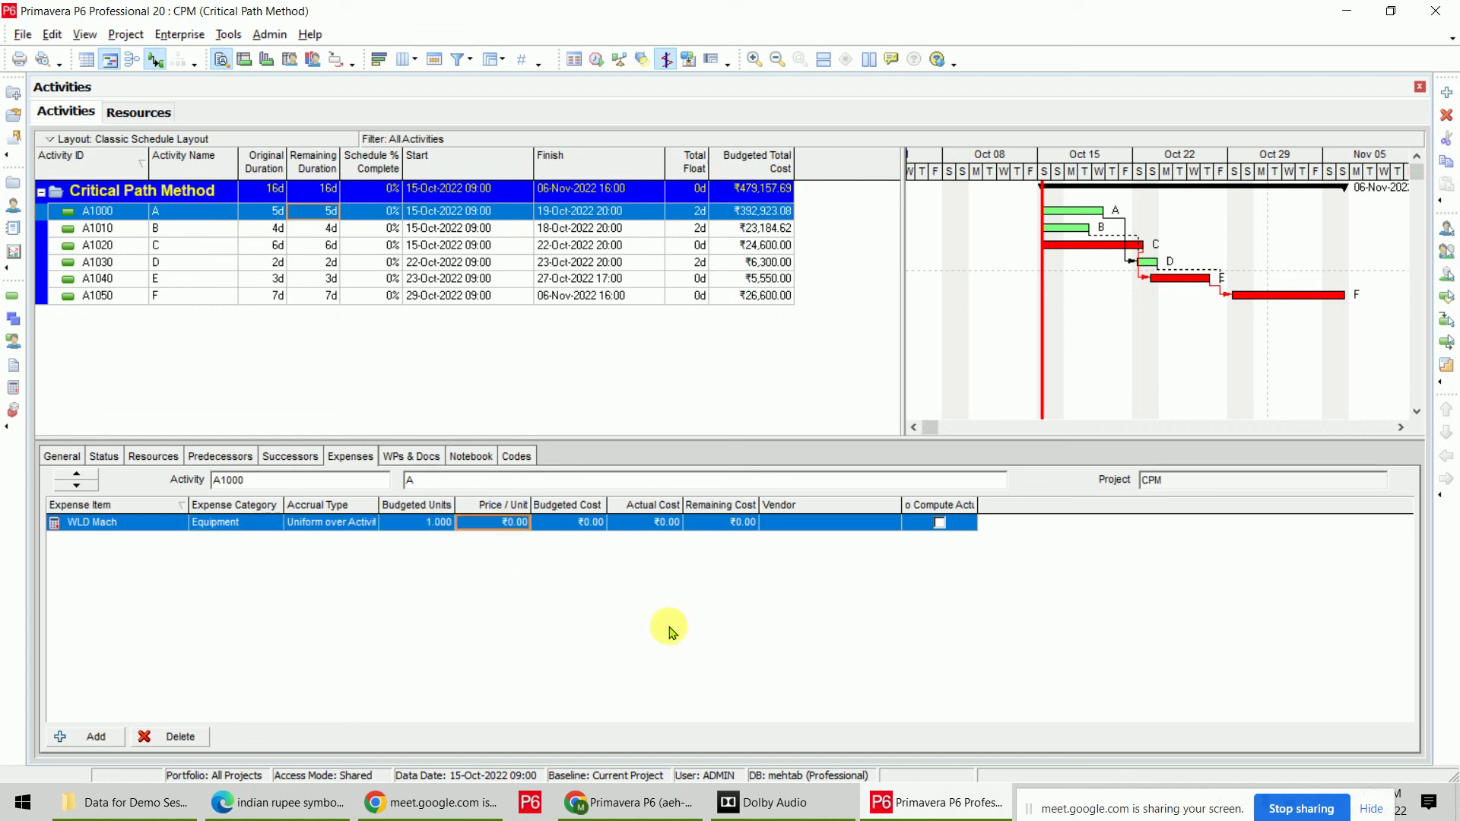
{"action": "type", "text": "45000"}
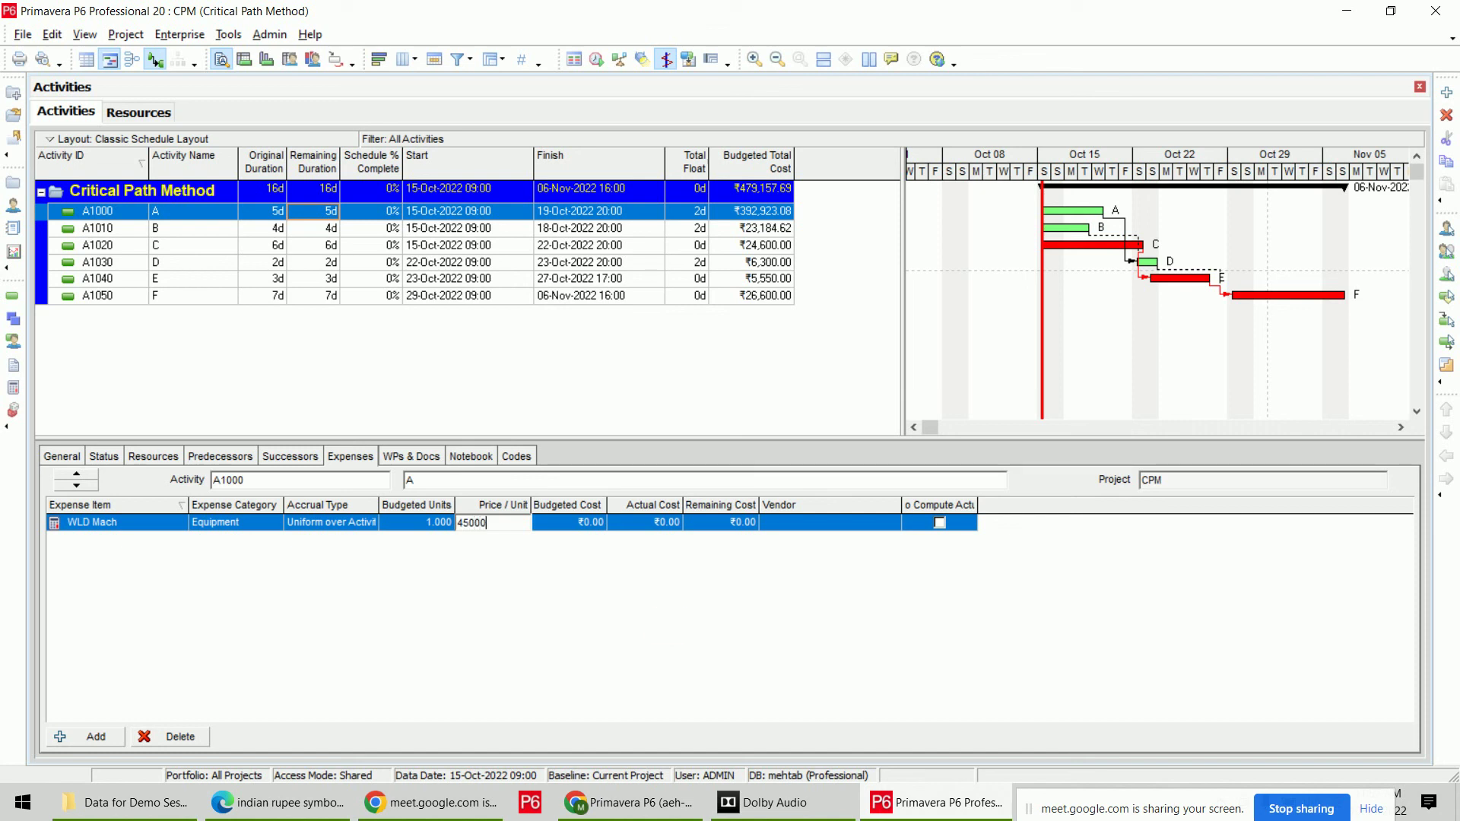
{"action": "key", "text": "Return"}
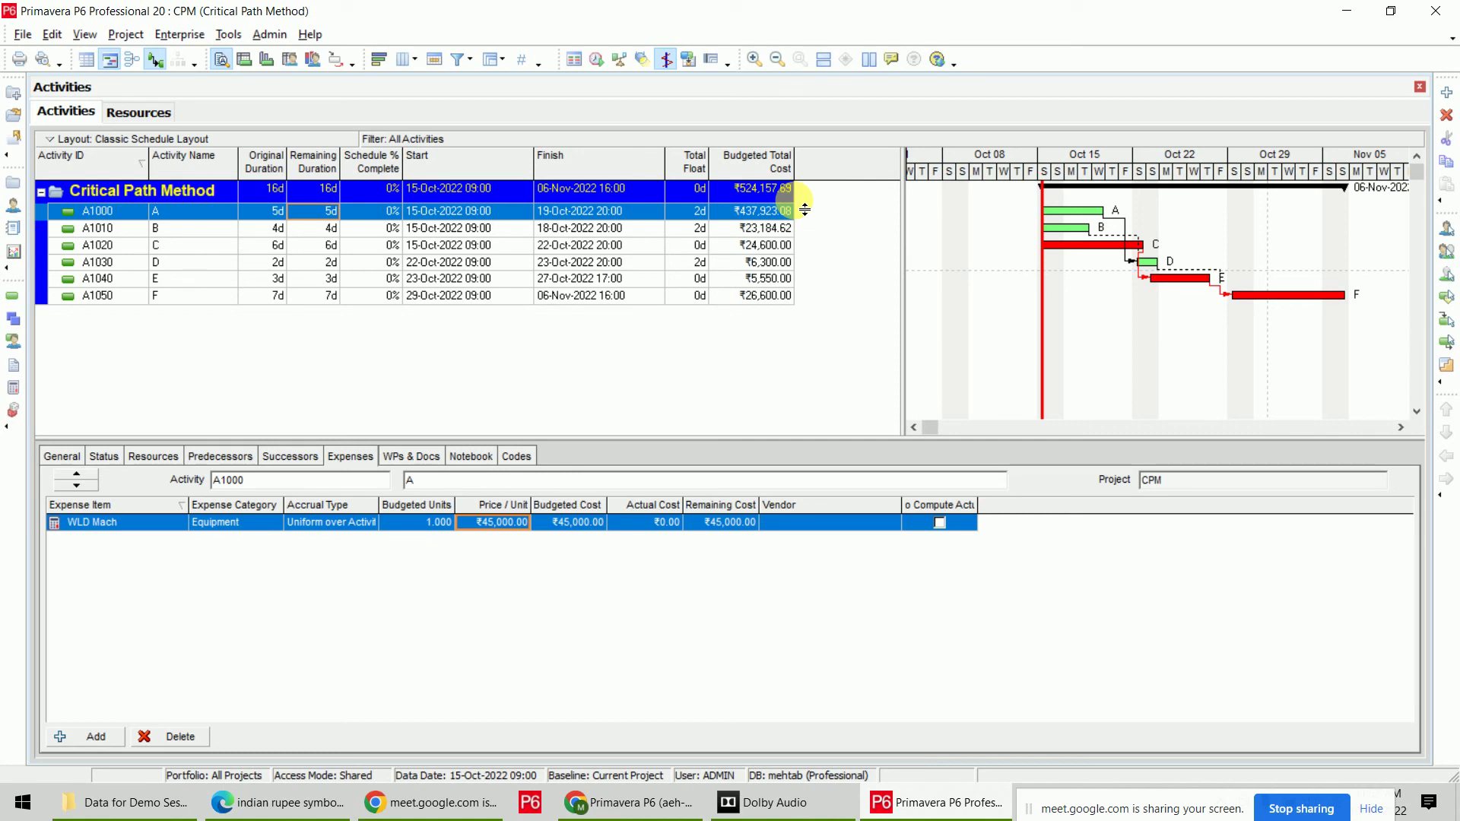
{"action": "left_click", "coordinate": [761, 189]}
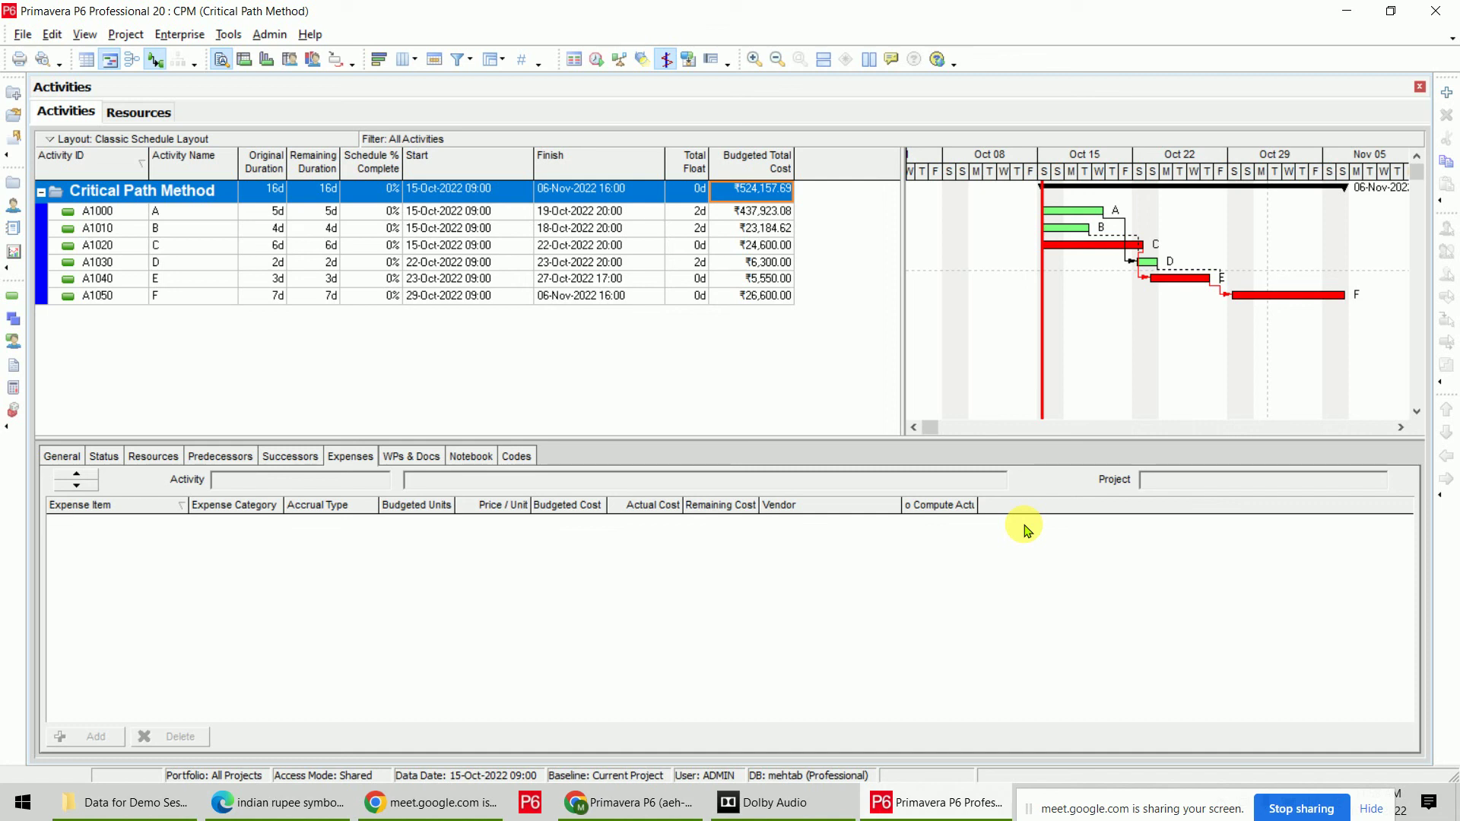
{"action": "left_click", "coordinate": [621, 214]}
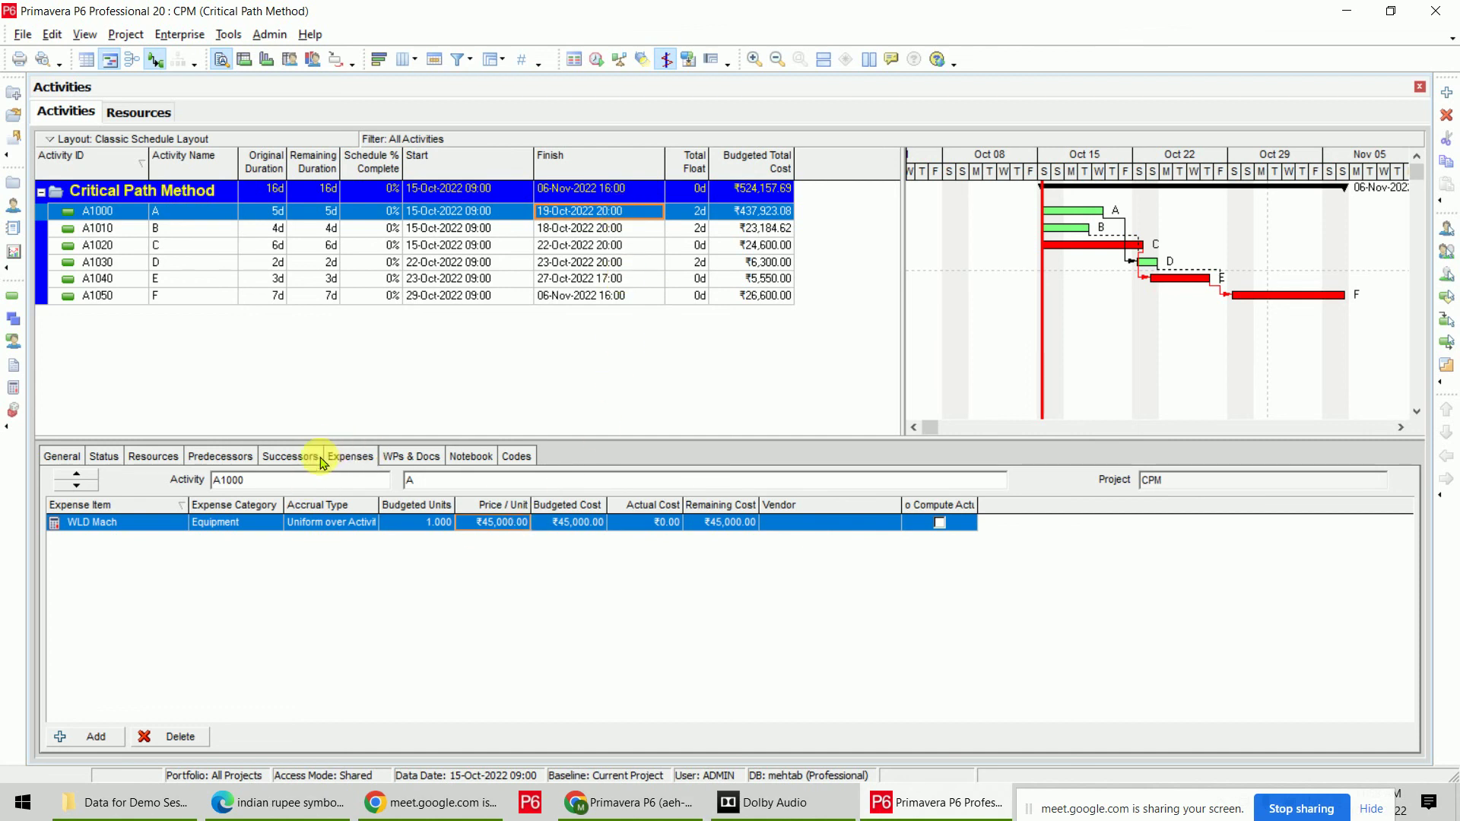